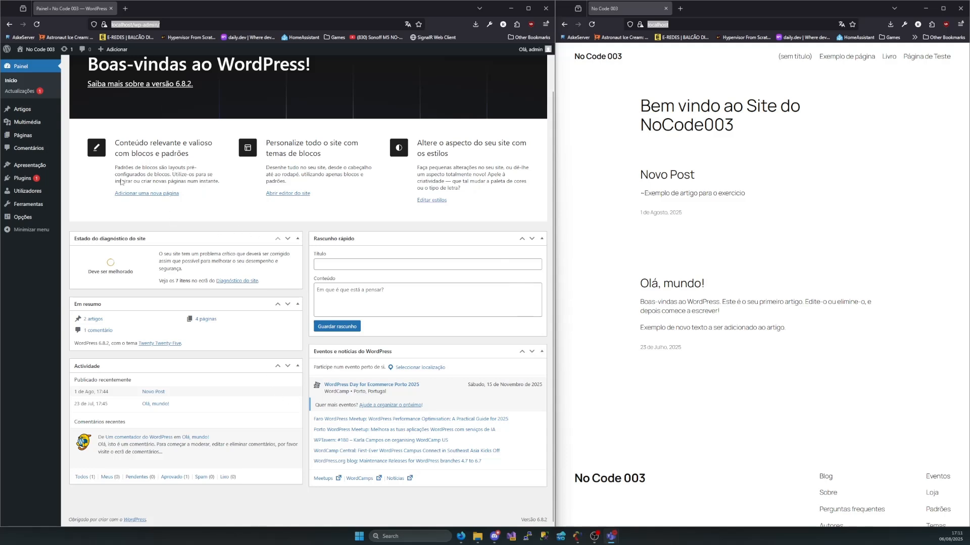
Look through the site's posts list, pages list and media library
{"action": "left_click", "coordinate": [22, 110]}
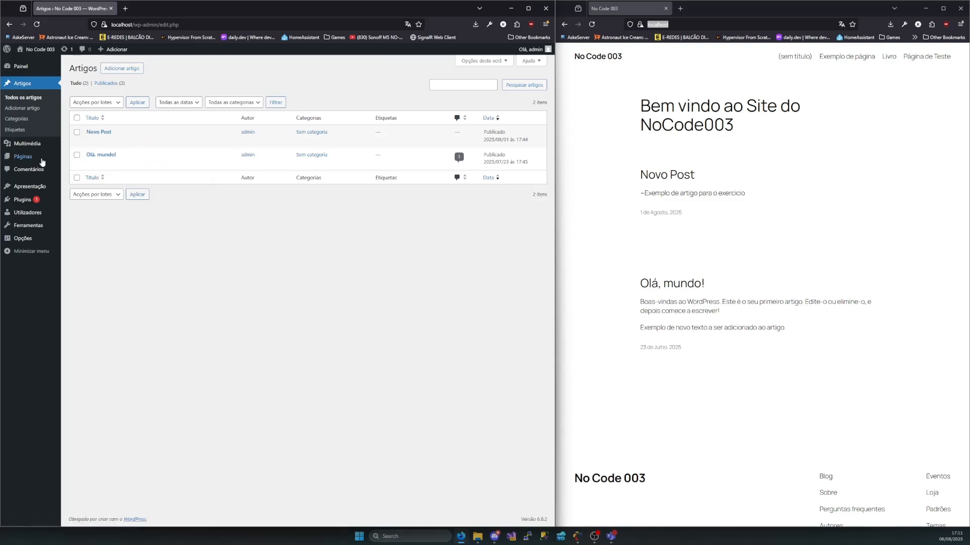
{"action": "left_click", "coordinate": [23, 157]}
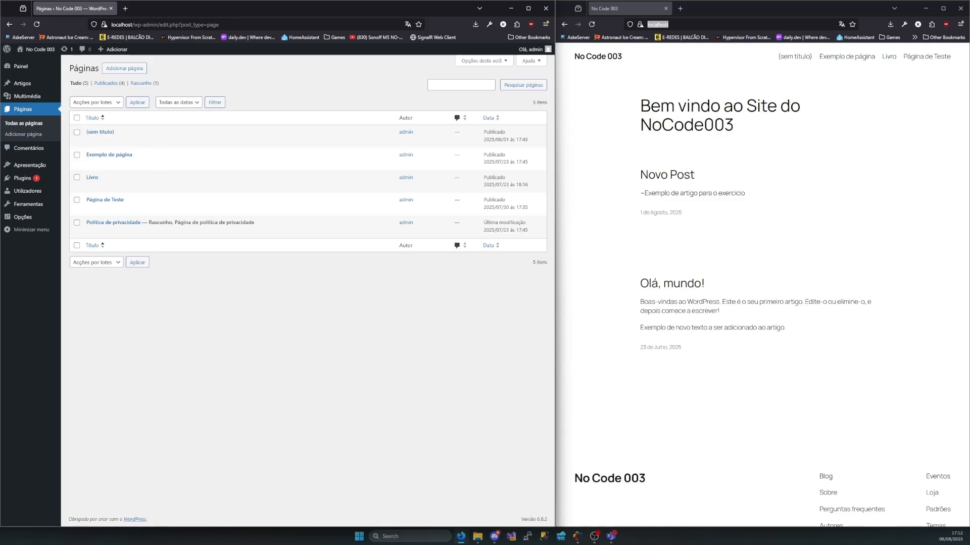
{"action": "left_click", "coordinate": [24, 97]}
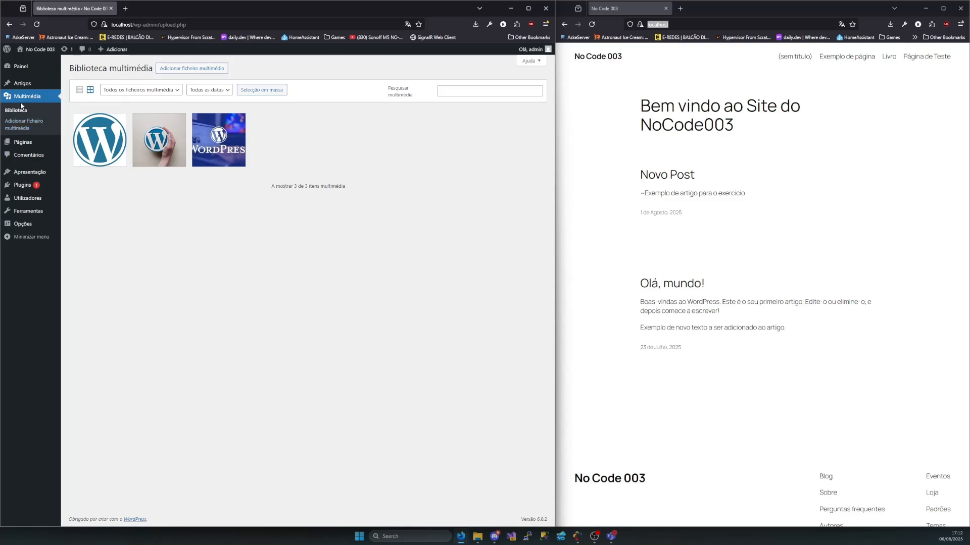
Open the comments list and examine the existing comment's author details and text
{"action": "left_click", "coordinate": [30, 158]}
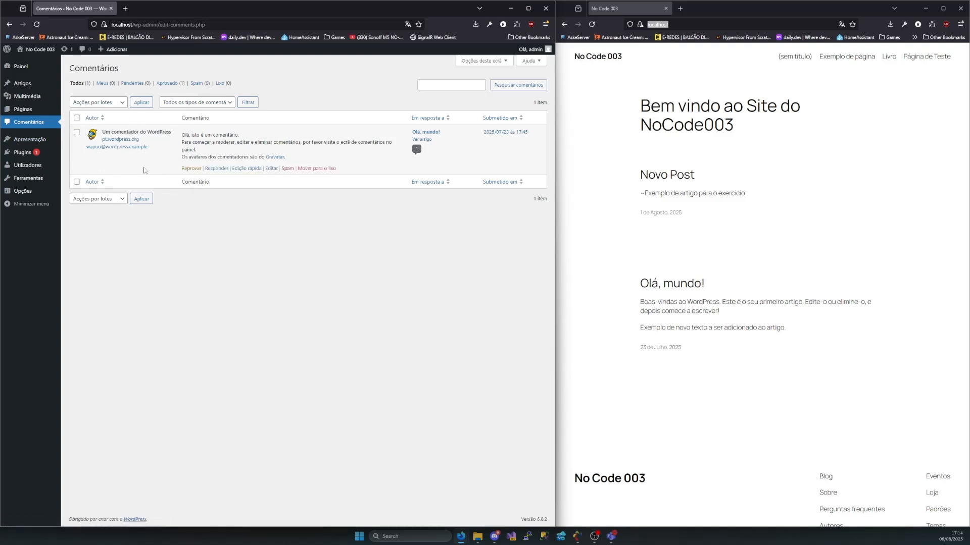
{"action": "left_click_drag", "start_coordinate": [103, 132], "coordinate": [175, 134]}
{"action": "left_click", "coordinate": [174, 133]}
{"action": "left_click_drag", "start_coordinate": [139, 140], "coordinate": [97, 144]}
{"action": "left_click", "coordinate": [145, 143]}
{"action": "mouse_move", "coordinate": [144, 142]}
{"action": "left_mouse_down"}
{"action": "mouse_move", "coordinate": [84, 145]}
{"action": "mouse_move", "coordinate": [131, 154]}
{"action": "left_mouse_up"}
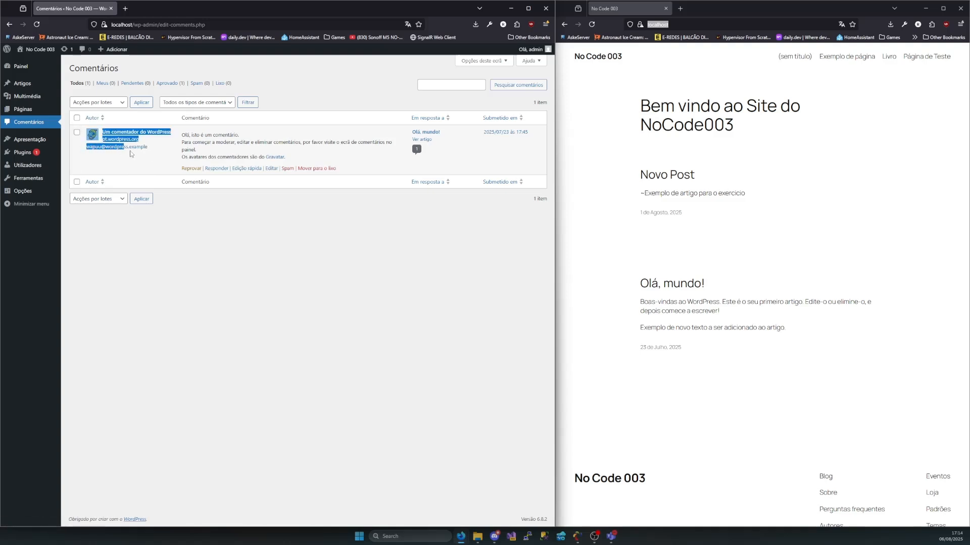
{"action": "left_click", "coordinate": [139, 162]}
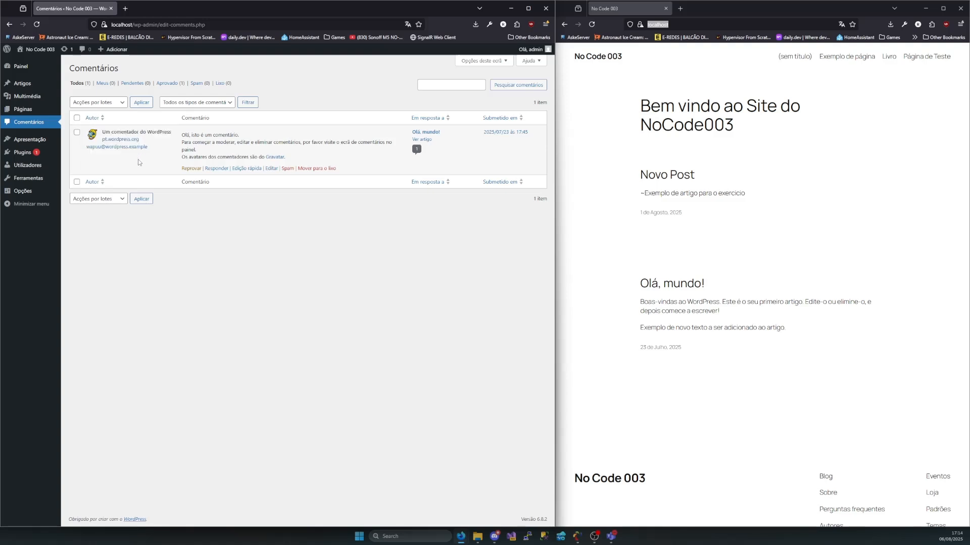
{"action": "left_click_drag", "start_coordinate": [157, 163], "coordinate": [71, 130]}
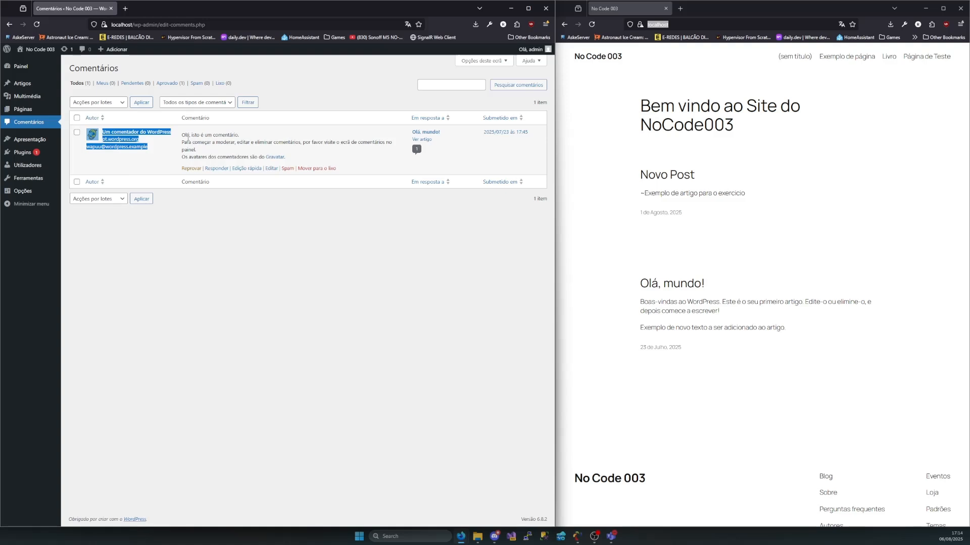
{"action": "left_click_drag", "start_coordinate": [183, 135], "coordinate": [297, 158]}
{"action": "left_click", "coordinate": [297, 158]}
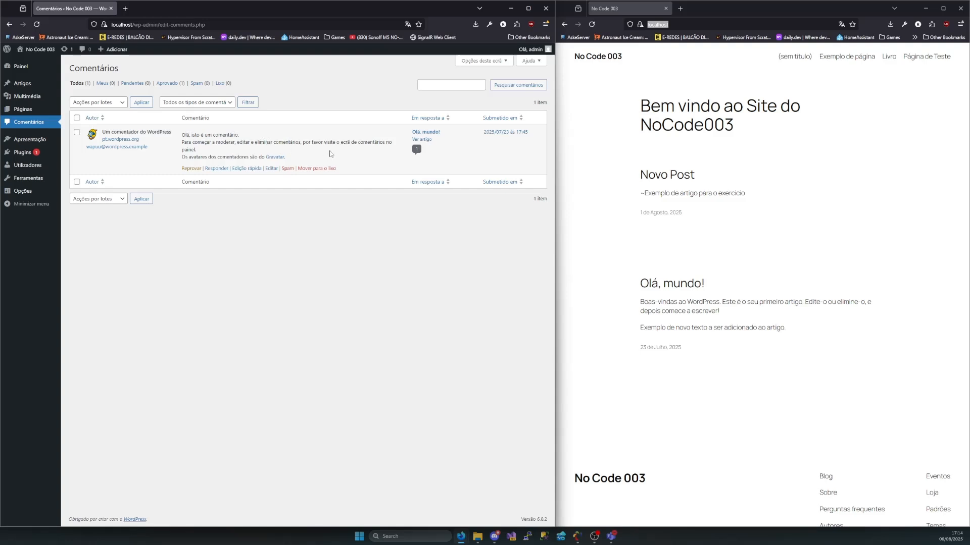
{"action": "left_click_drag", "start_coordinate": [196, 150], "coordinate": [293, 161]}
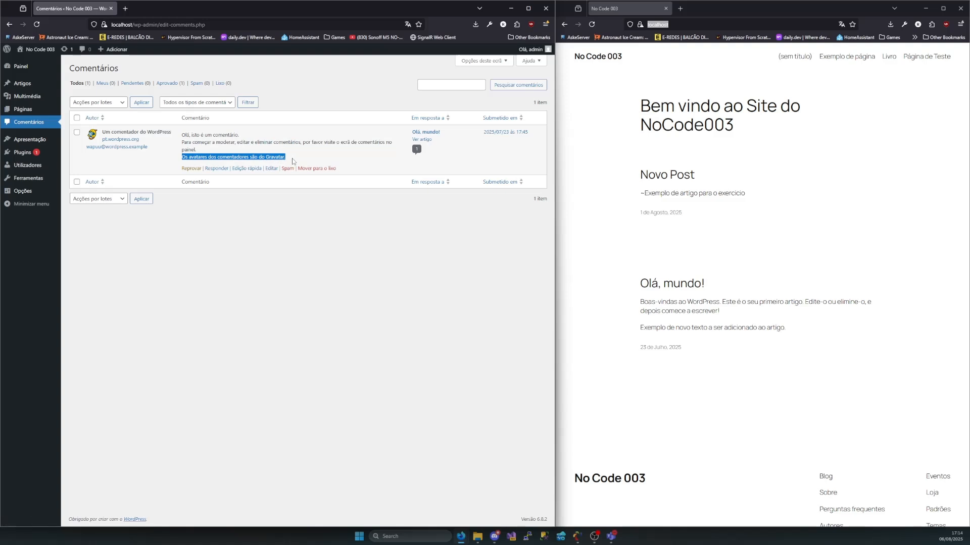
{"action": "left_click", "coordinate": [294, 161]}
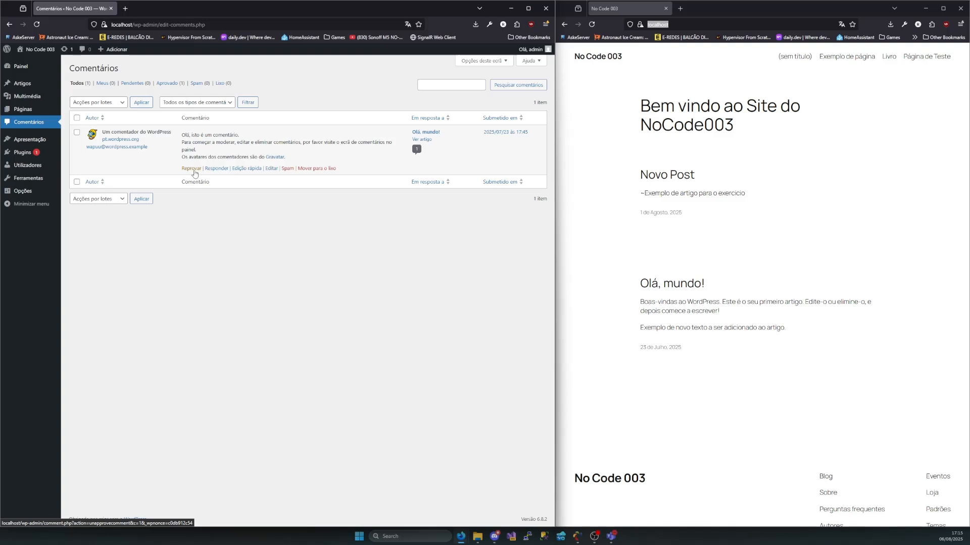
Open the "Olá, mundo!" post on the public site and compare its comments section with the comment in the admin list
{"action": "left_click", "coordinate": [678, 284]}
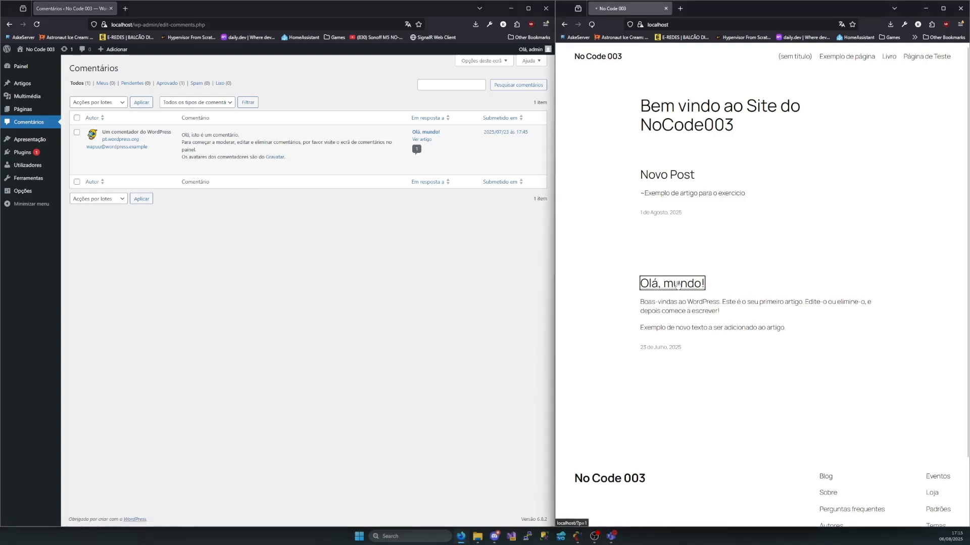
{"action": "scroll", "coordinate": [679, 267], "scroll_direction": "down", "scroll_amount": 3}
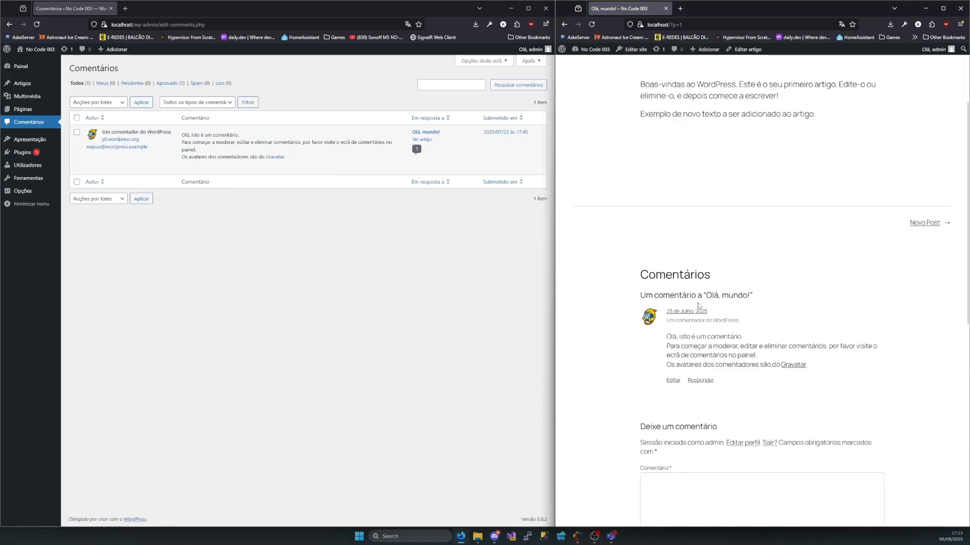
{"action": "left_click_drag", "start_coordinate": [629, 269], "coordinate": [749, 390]}
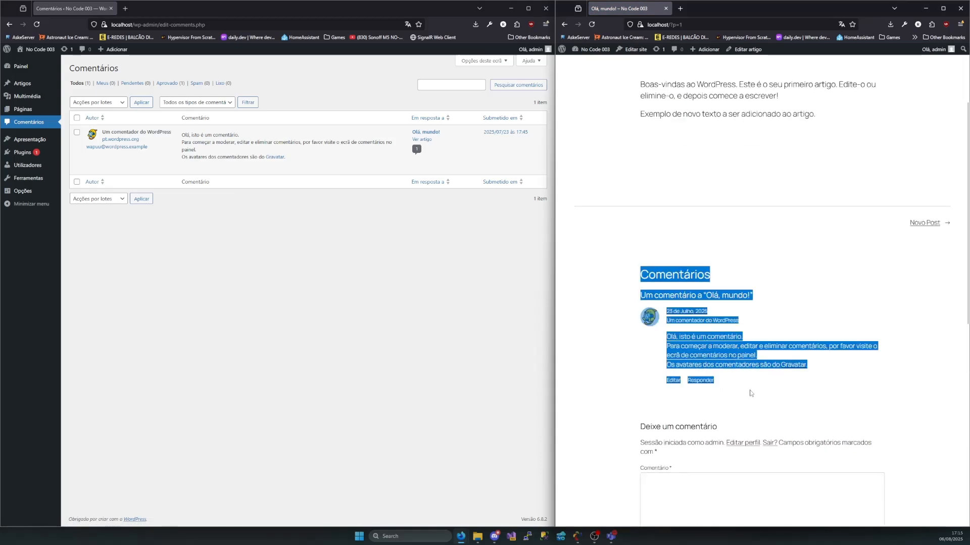
{"action": "left_click", "coordinate": [753, 398]}
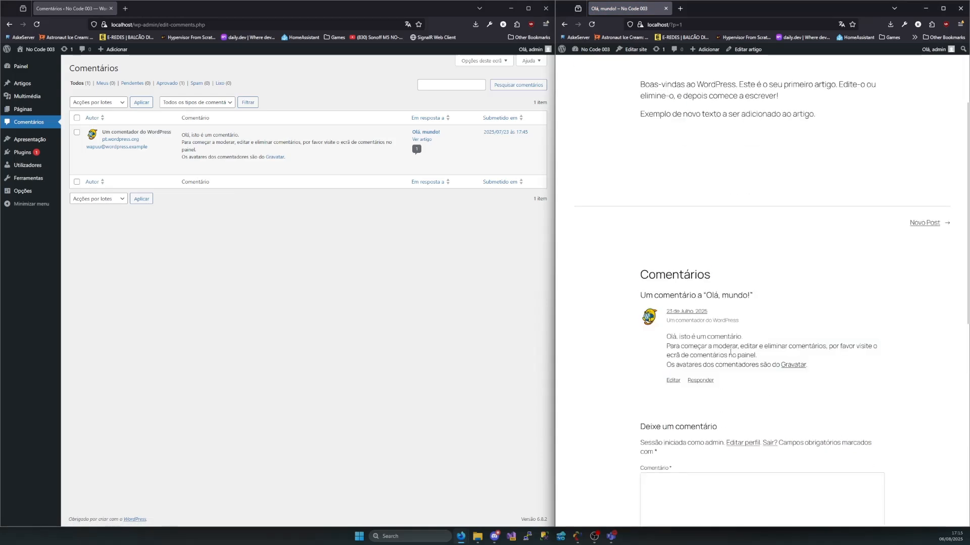
{"action": "left_click_drag", "start_coordinate": [816, 376], "coordinate": [696, 286]}
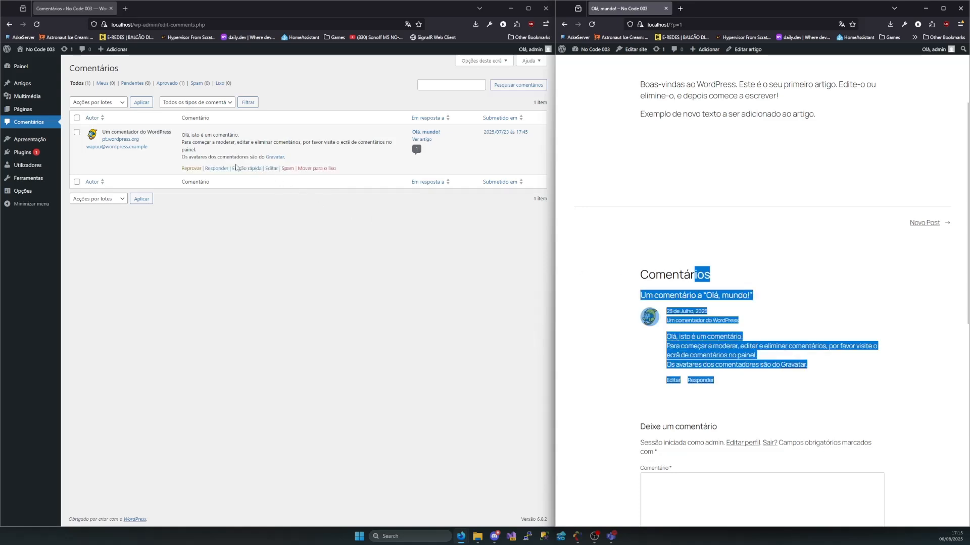
{"action": "left_click_drag", "start_coordinate": [175, 132], "coordinate": [310, 157]}
{"action": "left_click", "coordinate": [333, 283]}
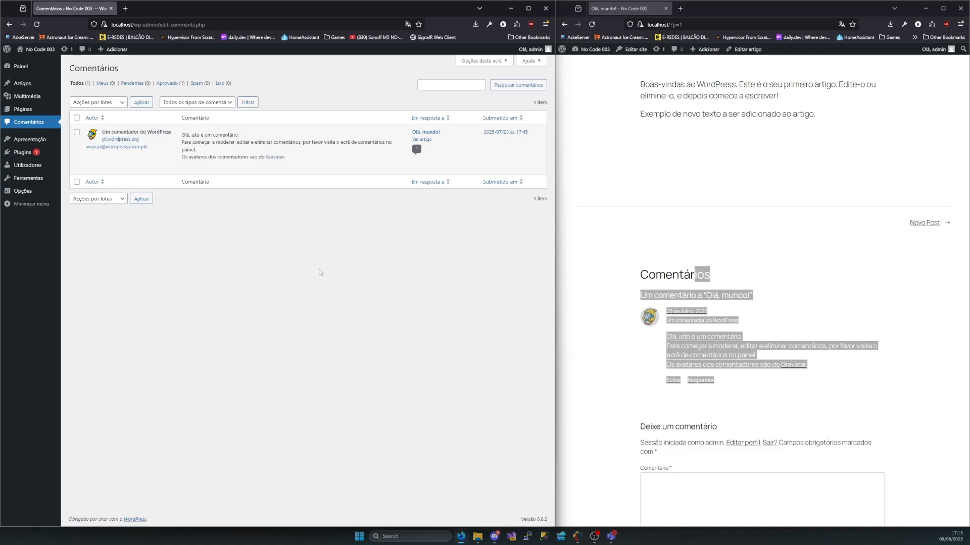
Unapprove the comment on "Olá, mundo!" and reload the public post to check its comments section
{"action": "mouse_move", "coordinate": [271, 174]}
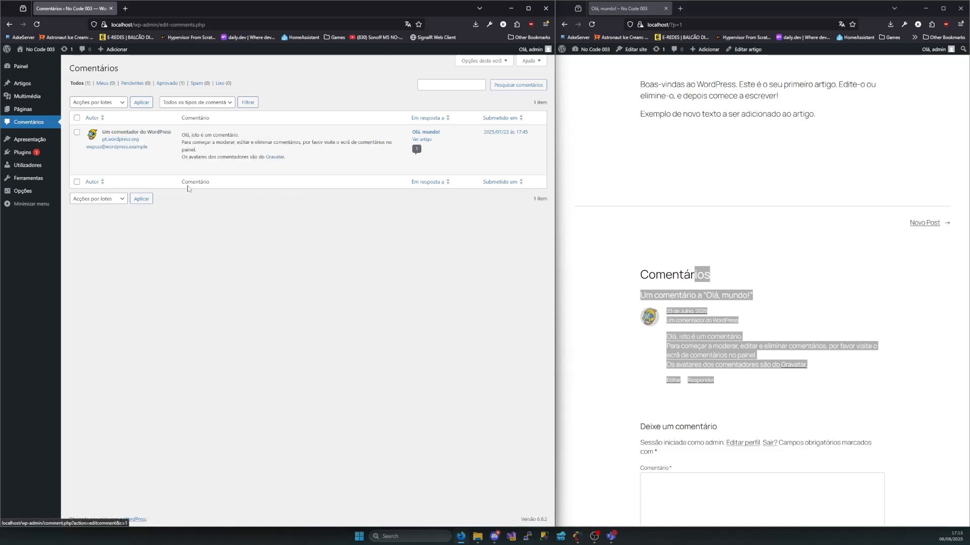
{"action": "left_click", "coordinate": [192, 168]}
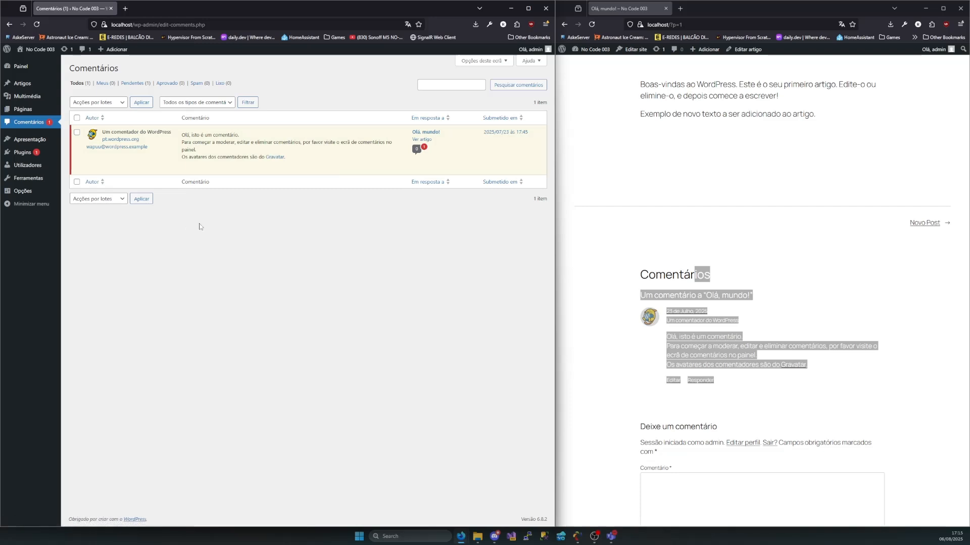
{"action": "mouse_move", "coordinate": [225, 155]}
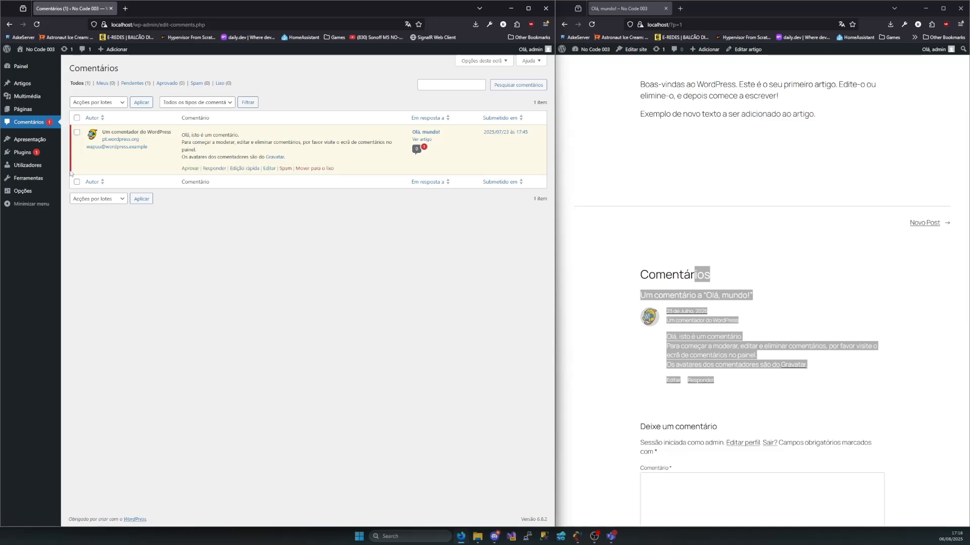
{"action": "left_click", "coordinate": [592, 24]}
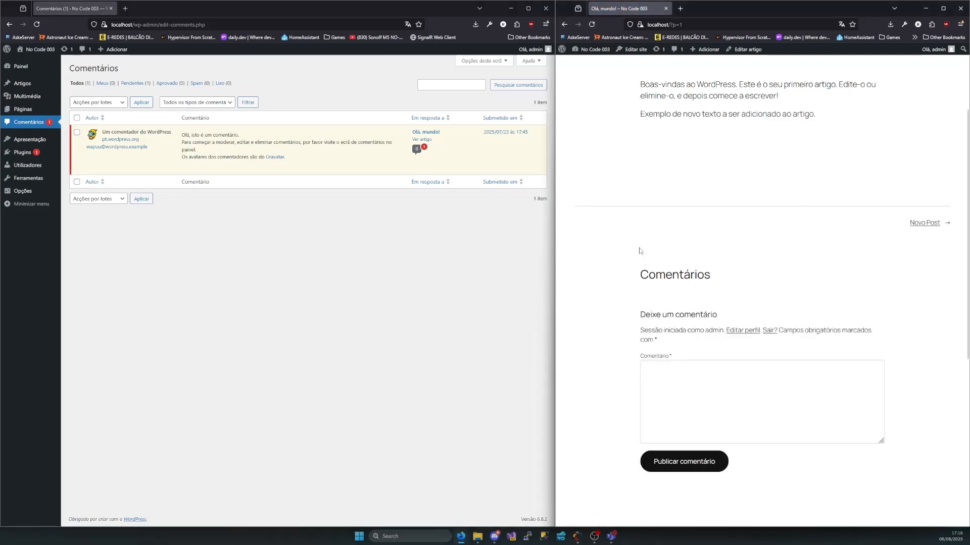
{"action": "left_click_drag", "start_coordinate": [632, 224], "coordinate": [725, 281]}
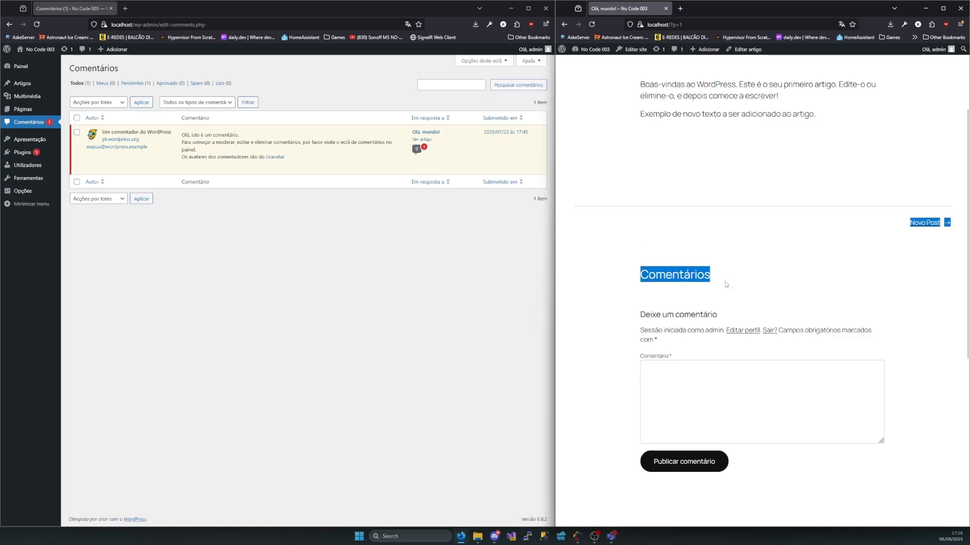
{"action": "left_click", "coordinate": [725, 281]}
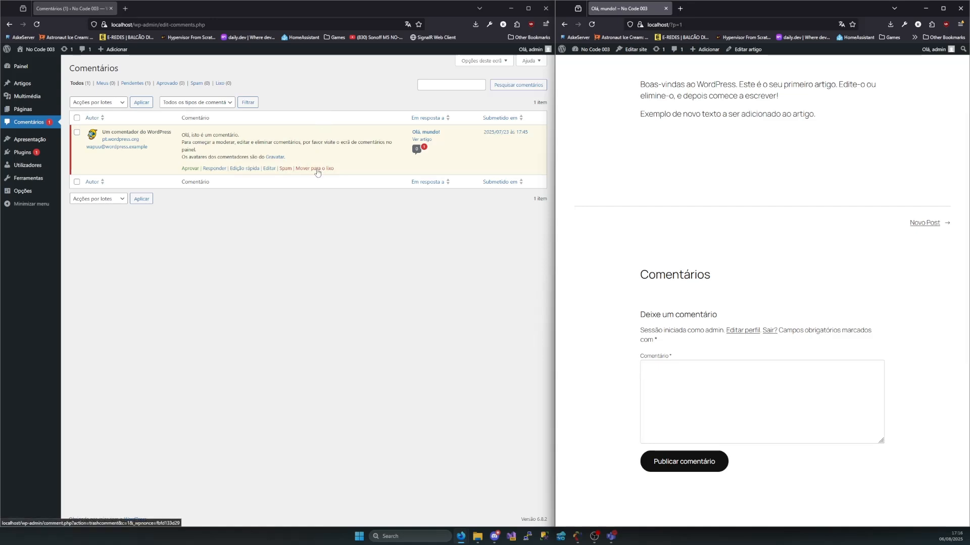
{"action": "left_click_drag", "start_coordinate": [655, 215], "coordinate": [744, 286]}
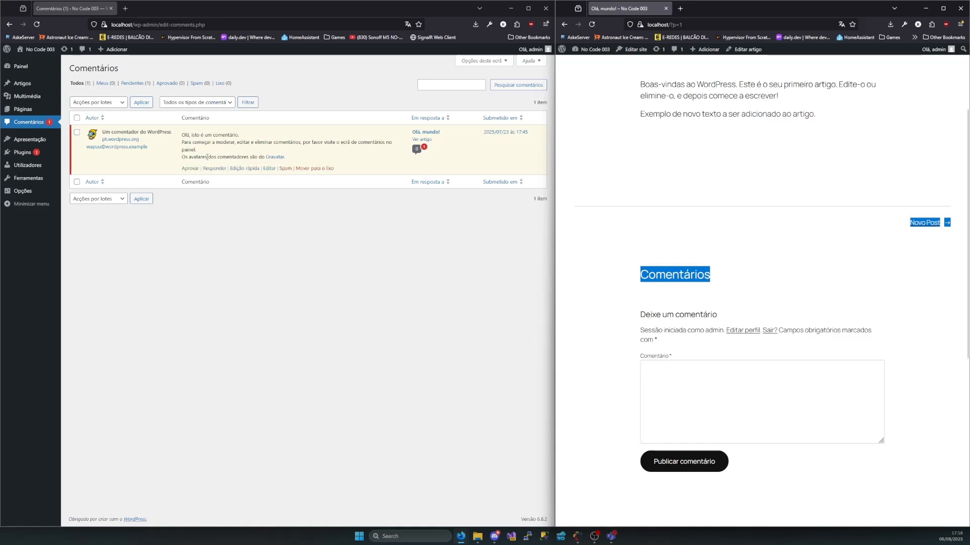
Approve the comment on "Olá, mundo!" again and reload the public post to check its comments section and comment form
{"action": "left_click", "coordinate": [191, 168]}
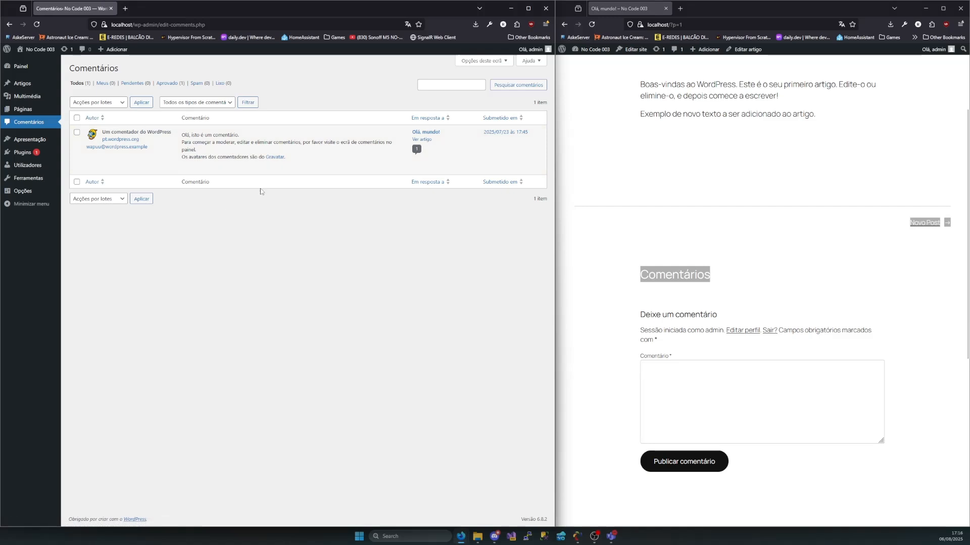
{"action": "left_click", "coordinate": [591, 24]}
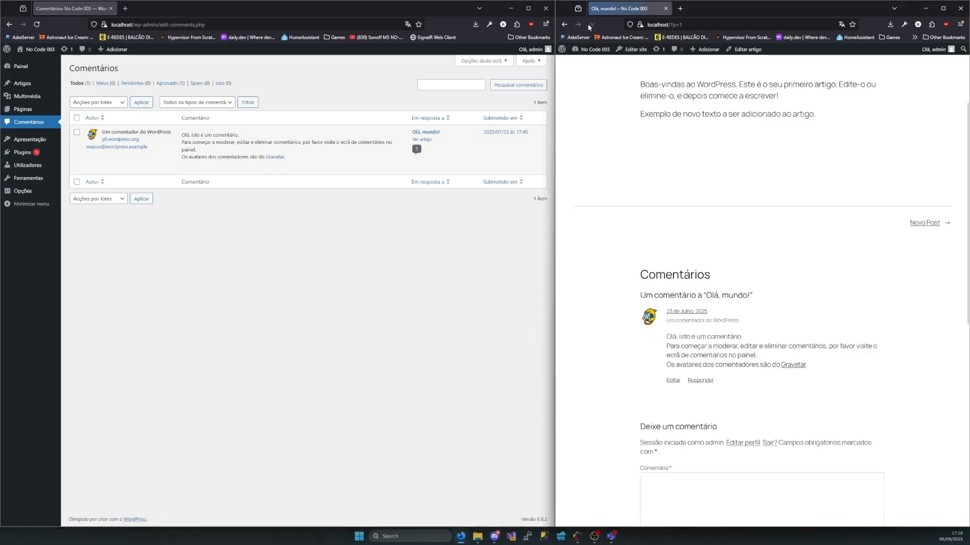
{"action": "left_click_drag", "start_coordinate": [612, 258], "coordinate": [787, 431]}
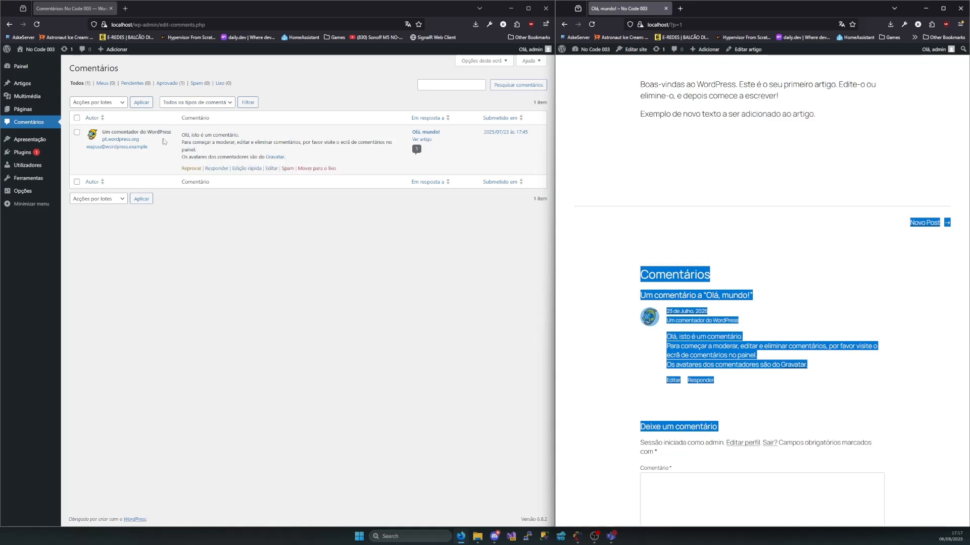
{"action": "scroll", "coordinate": [705, 456], "scroll_direction": "down", "scroll_amount": 2}
{"action": "left_click", "coordinate": [697, 385]}
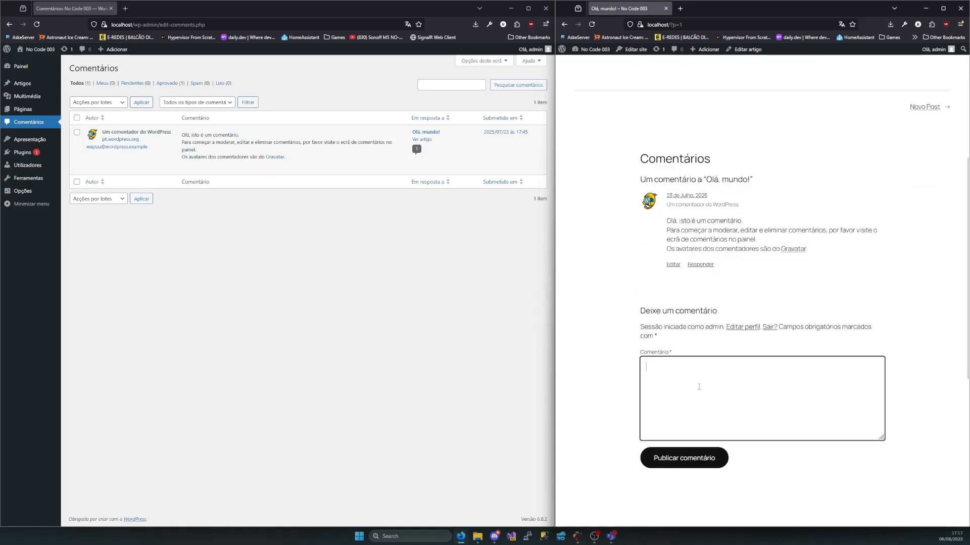
Reply to the comment from the admin comments list with "Exemplo de uma resposta a um comentario"
{"action": "left_click", "coordinate": [216, 169]}
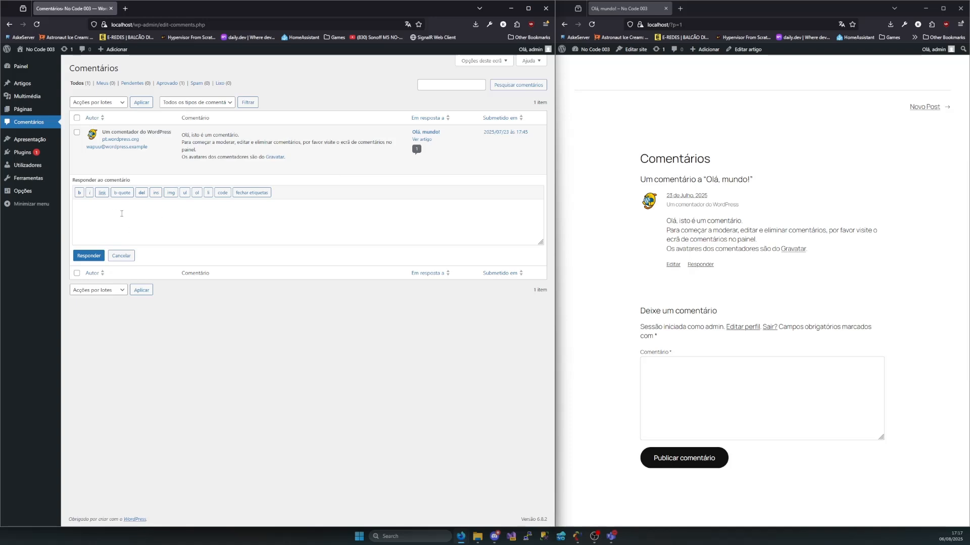
{"action": "type", "text": "Exemplo de uma resposta a um comentario"}
{"action": "left_click", "coordinate": [98, 260]}
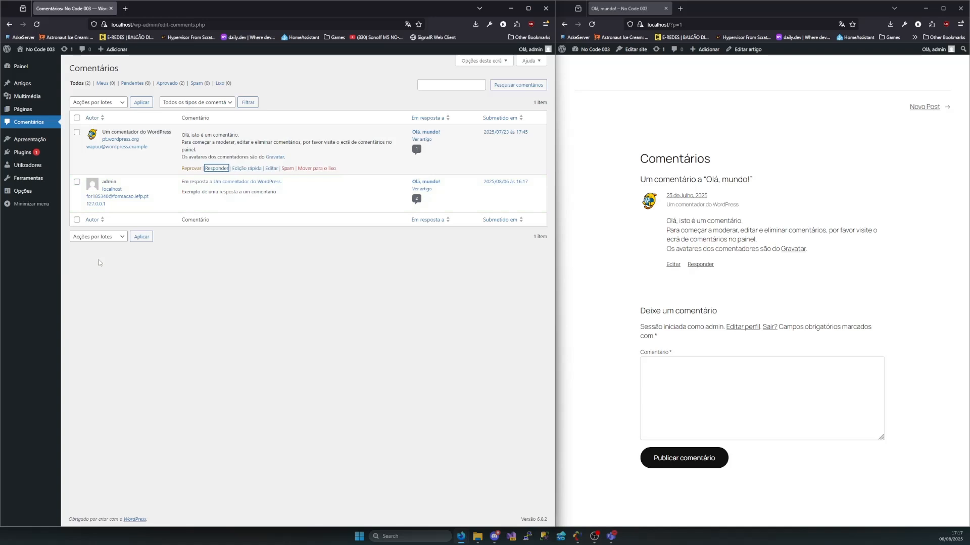
Reload the public "Olá, mundo!" post and examine the original comment and the admin's reply
{"action": "left_click", "coordinate": [590, 25]}
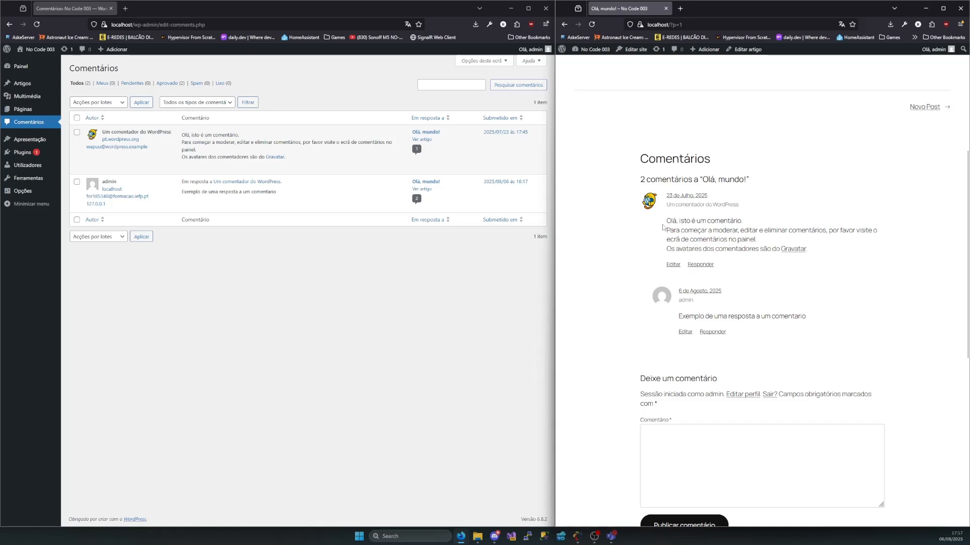
{"action": "left_click_drag", "start_coordinate": [663, 227], "coordinate": [807, 249]}
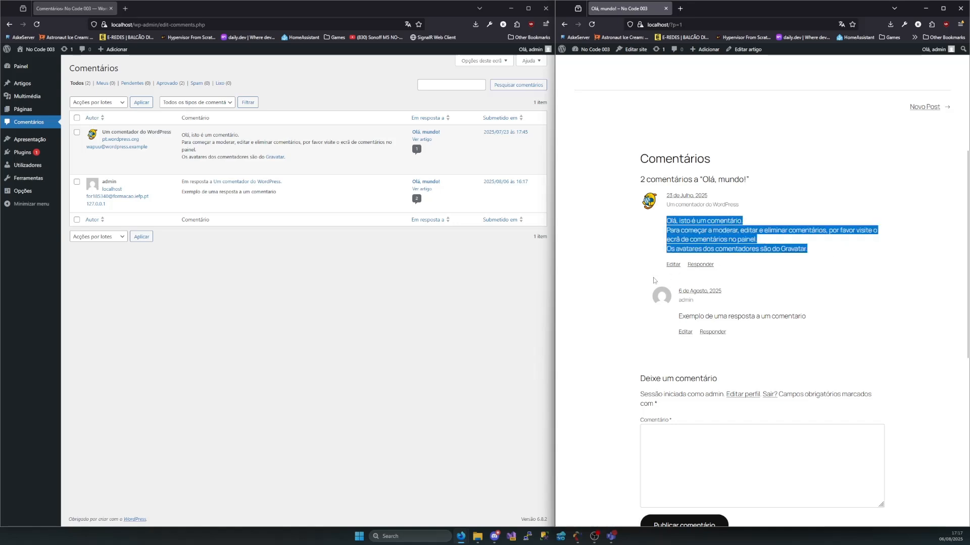
{"action": "left_click_drag", "start_coordinate": [652, 191], "coordinate": [830, 349]}
{"action": "left_click", "coordinate": [830, 347]}
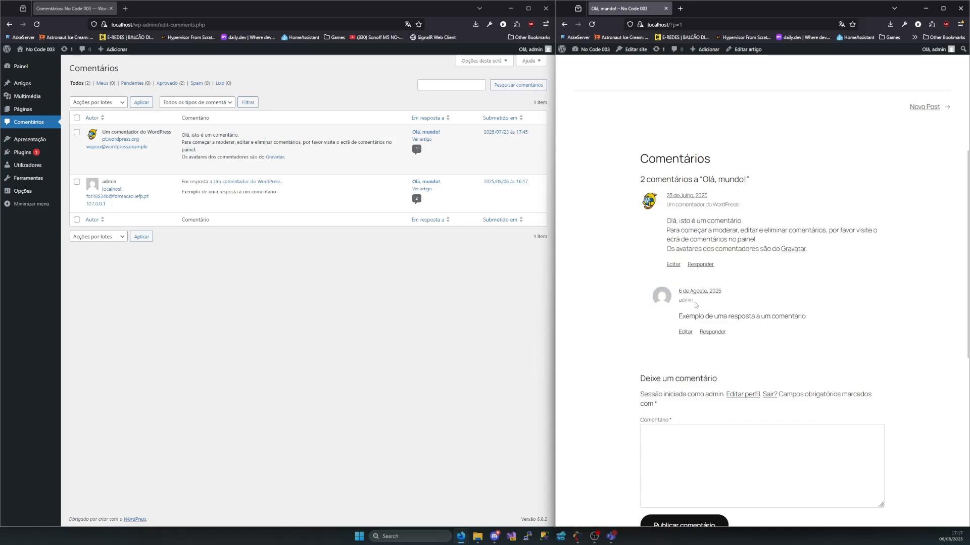
{"action": "left_click_drag", "start_coordinate": [694, 303], "coordinate": [813, 319]}
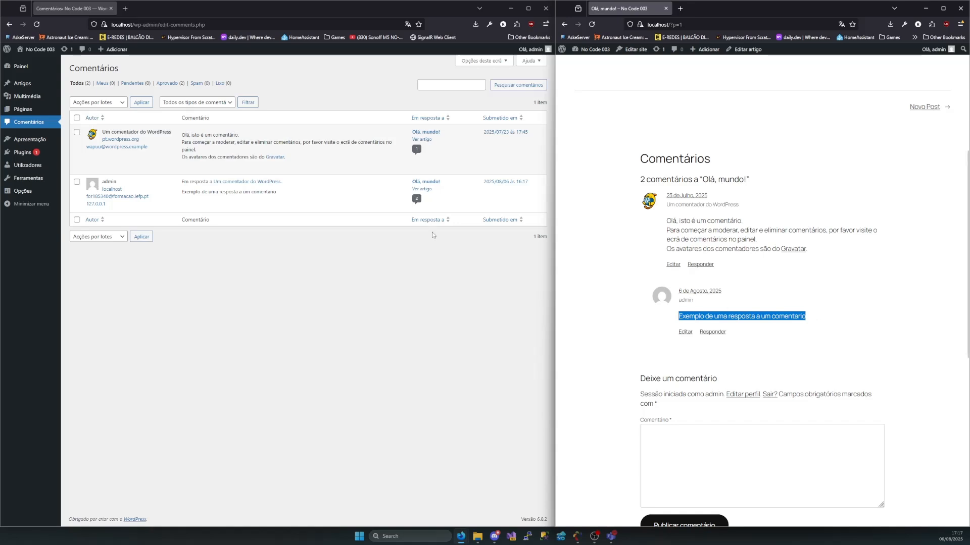
Quick-edit the original comment to add a last line reading "A minha password é" followed by the account password, and save the update
{"action": "mouse_move", "coordinate": [248, 171]}
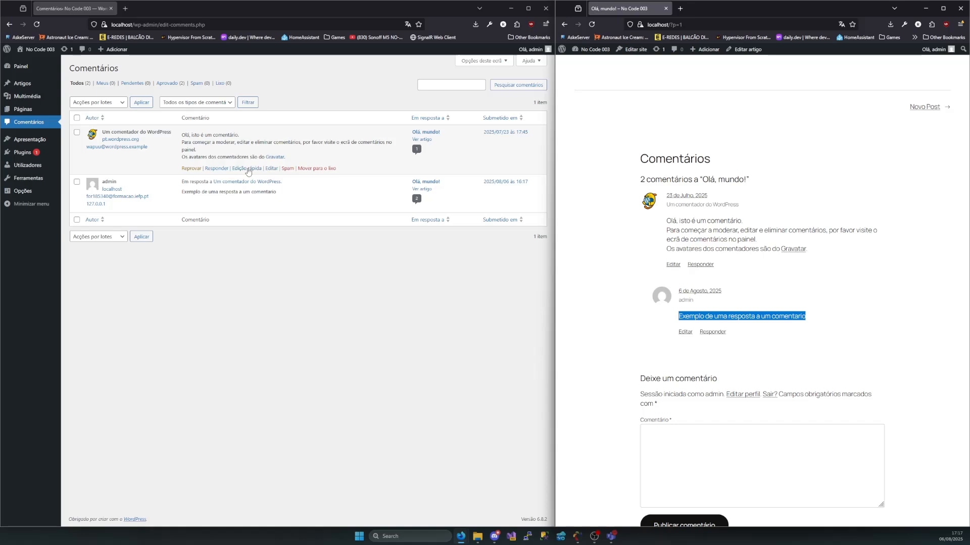
{"action": "left_click", "coordinate": [248, 170]}
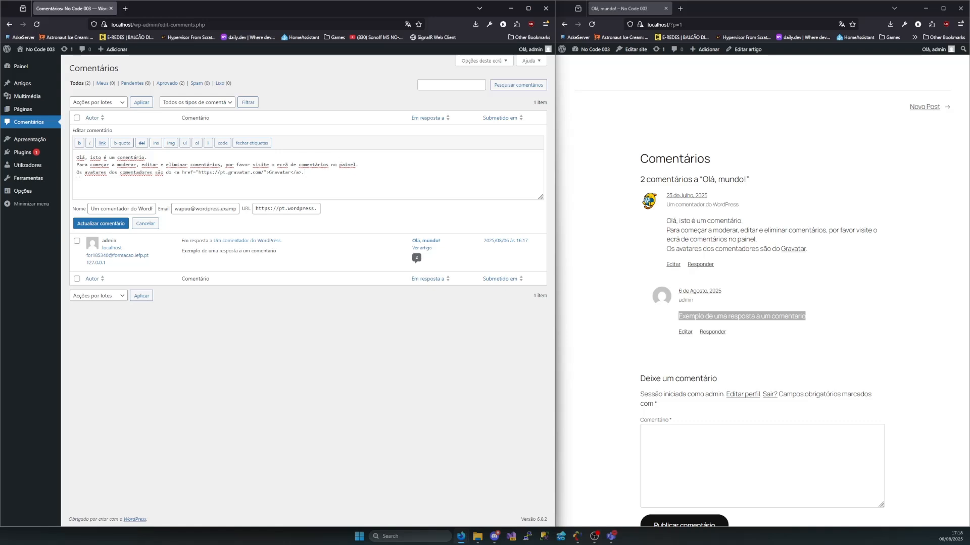
{"action": "key", "text": "BackSpace"}
{"action": "key", "text": "BackSpace"}
{"action": "key", "text": "BackSpace"}
{"action": "key", "text": "BackSpace"}
{"action": "key", "text": "BackSpace"}
{"action": "type", "text": "mi"}
{"action": "left_click", "coordinate": [100, 223]}
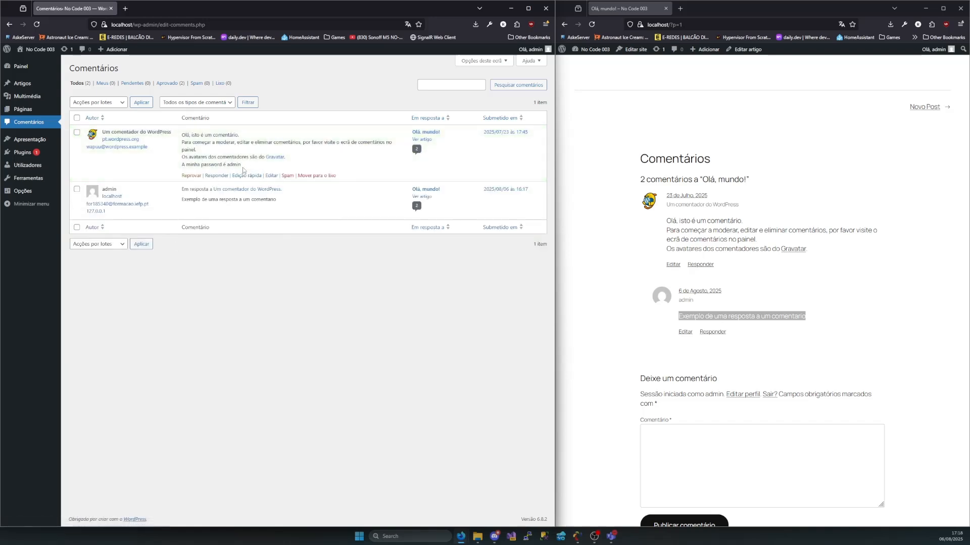
Review the original comment's edited text in the comments list, then reload the public post and check its added last line
{"action": "left_click_drag", "start_coordinate": [242, 165], "coordinate": [183, 134]}
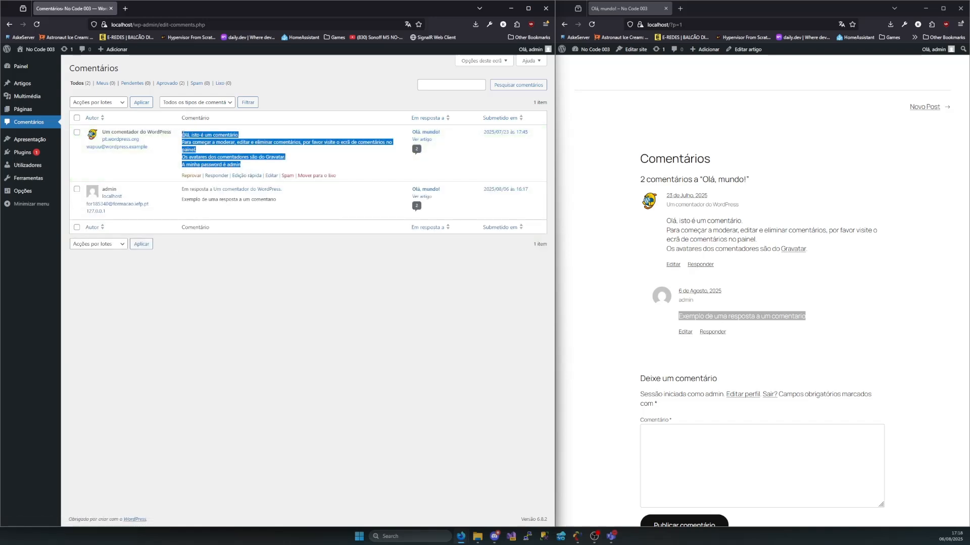
{"action": "left_click", "coordinate": [245, 168]}
{"action": "left_click_drag", "start_coordinate": [245, 168], "coordinate": [185, 133]}
{"action": "left_click", "coordinate": [188, 141]}
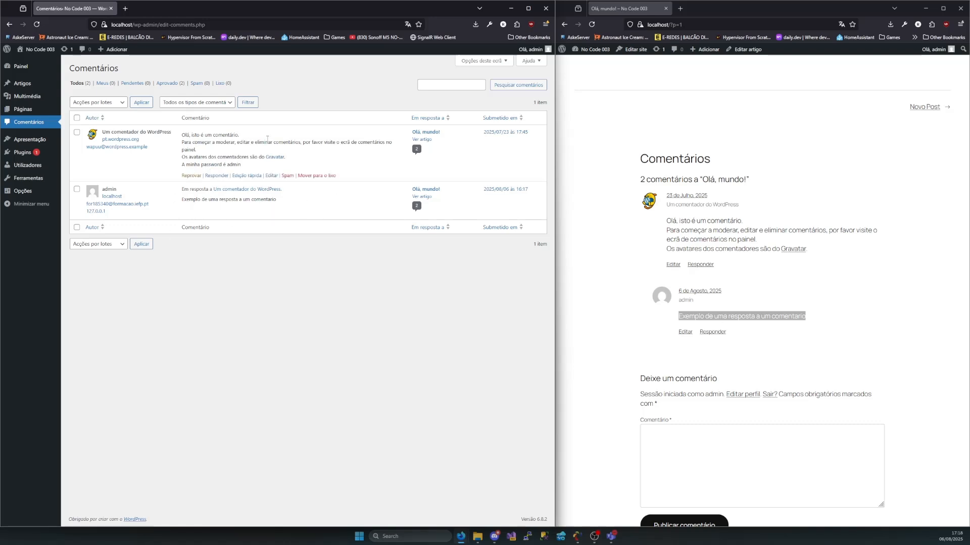
{"action": "left_click", "coordinate": [591, 25]}
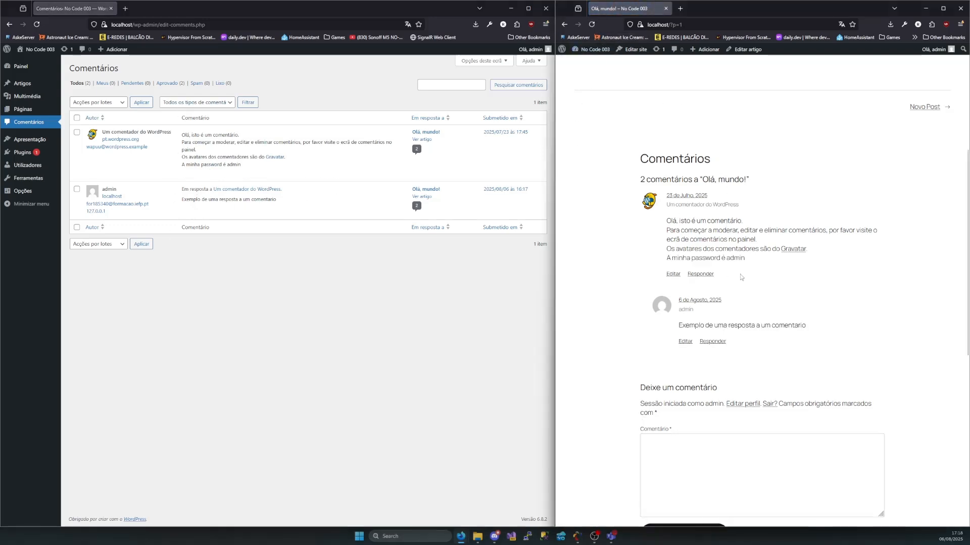
{"action": "left_click_drag", "start_coordinate": [745, 257], "coordinate": [667, 260]}
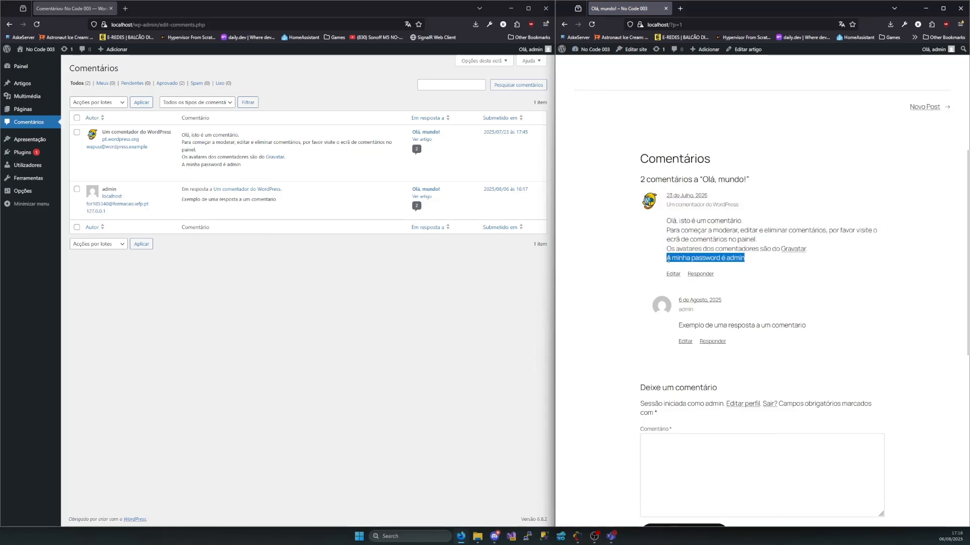
Open the original comment in the full comment editor and review its status and author fields
{"action": "mouse_move", "coordinate": [240, 177]}
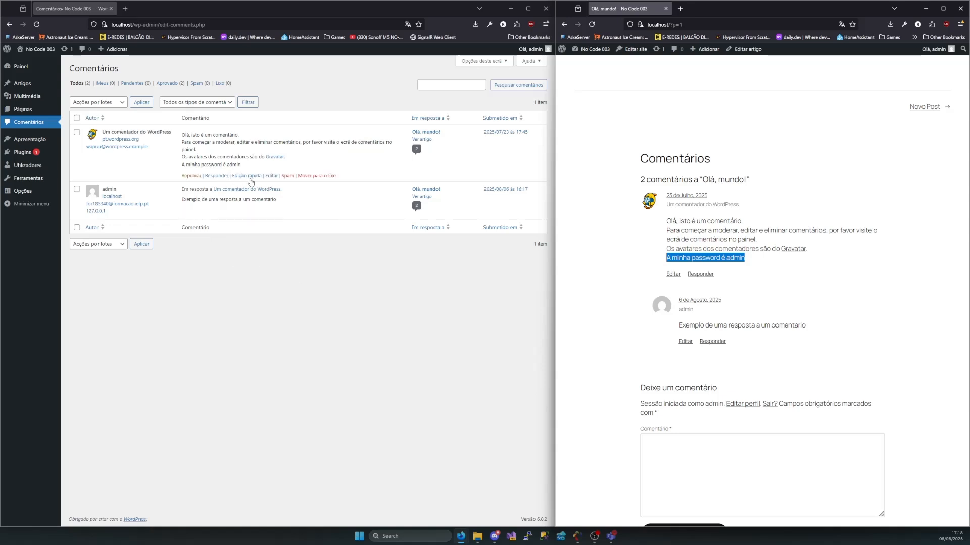
{"action": "left_click", "coordinate": [270, 176]}
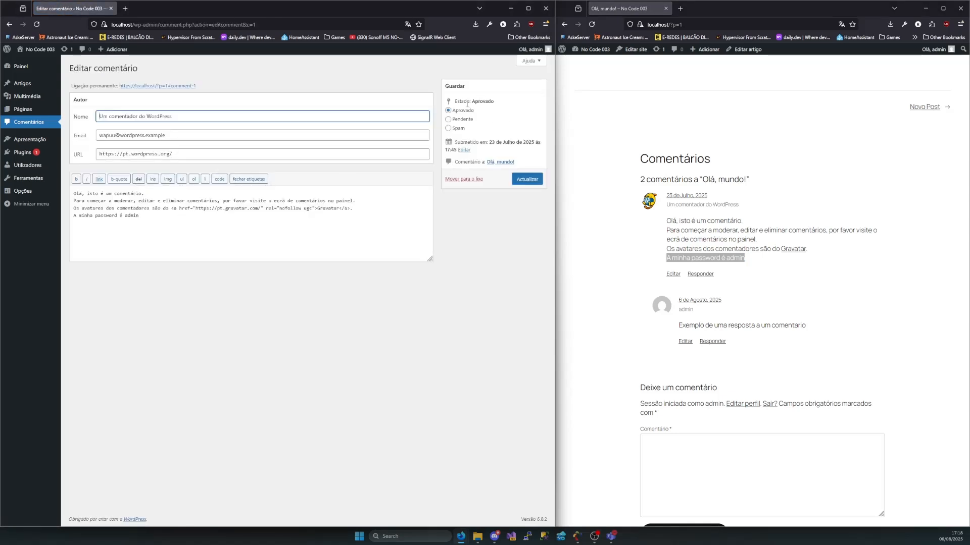
{"action": "left_click_drag", "start_coordinate": [456, 101], "coordinate": [499, 107]}
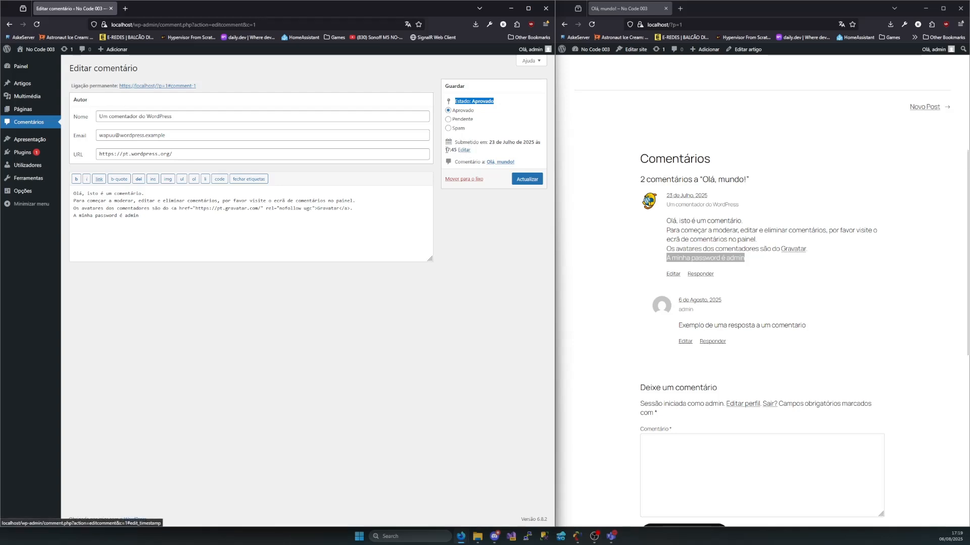
{"action": "left_click_drag", "start_coordinate": [218, 119], "coordinate": [87, 115]}
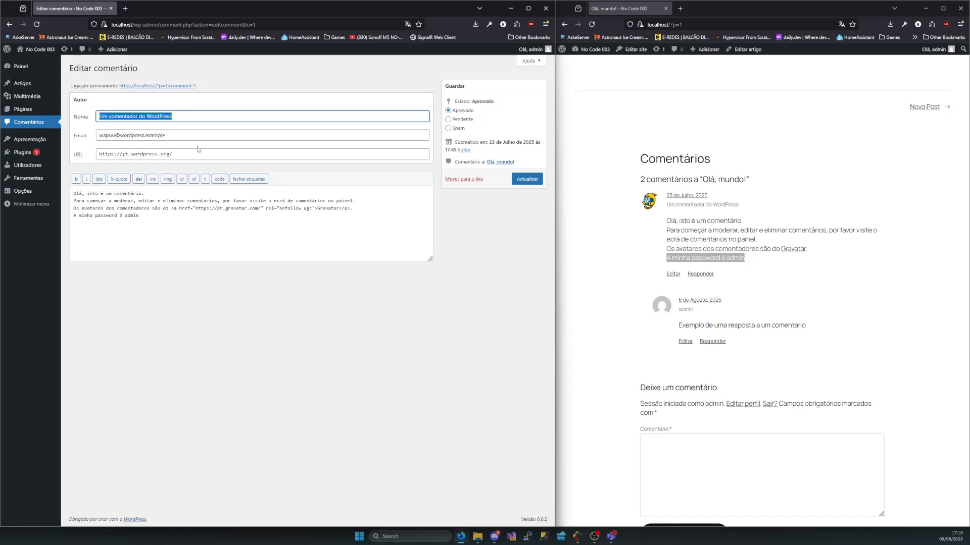
{"action": "key", "text": "Tab"}
{"action": "key", "text": "Tab"}
Replace the comment's last line with "[Não é possivel divulgar dados pessoais no blog]"
{"action": "left_click", "coordinate": [149, 215]}
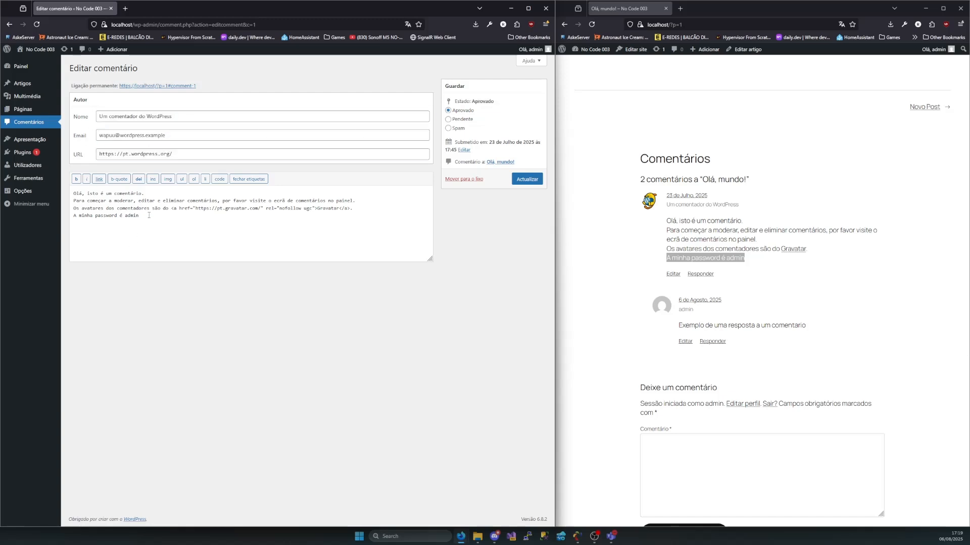
{"action": "left_click_drag", "start_coordinate": [149, 216], "coordinate": [51, 213]}
{"action": "key", "text": "BackSpace"}
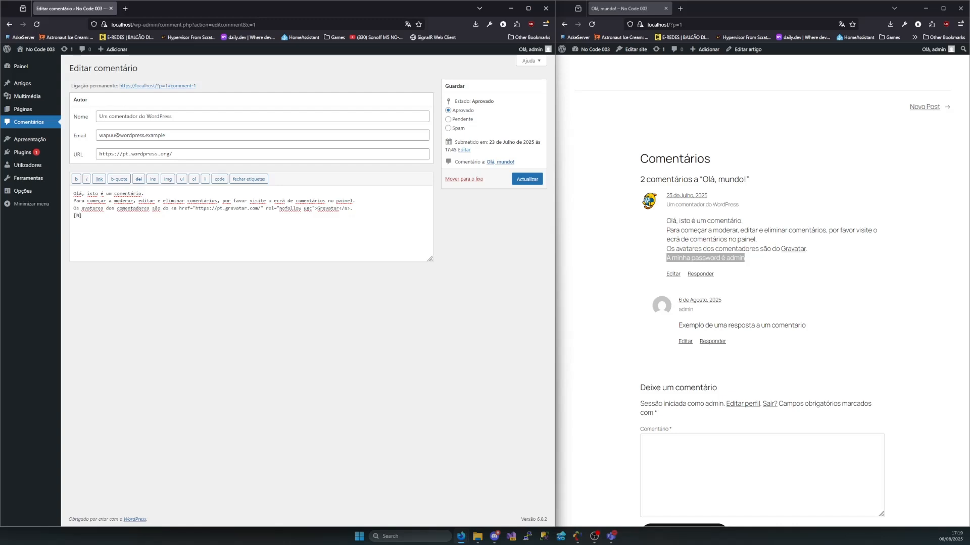
{"action": "type", "text": "[Não é possivel divulgar dados pessoais no blog"}
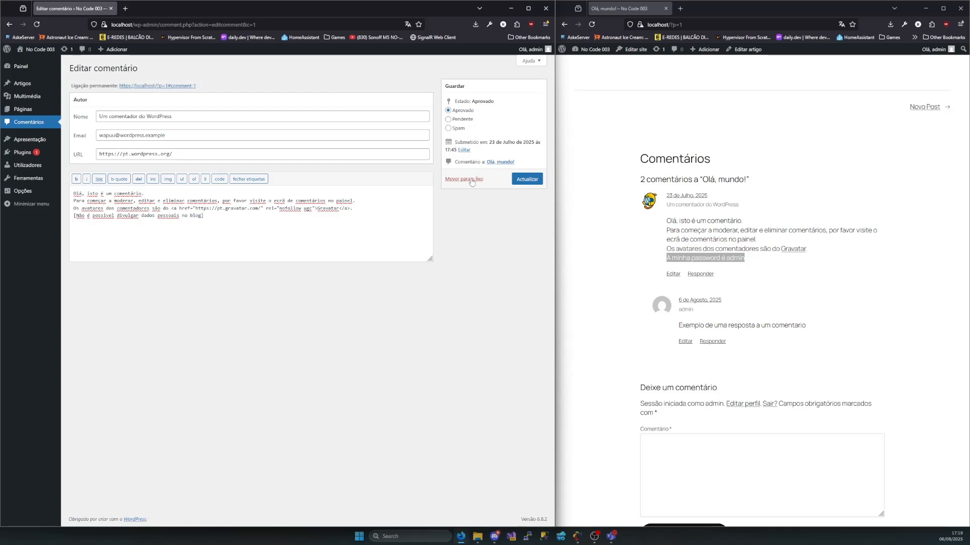
Prefix the comment's last line with "Admin - " and update the comment
{"action": "left_click_drag", "start_coordinate": [165, 215], "coordinate": [75, 215]}
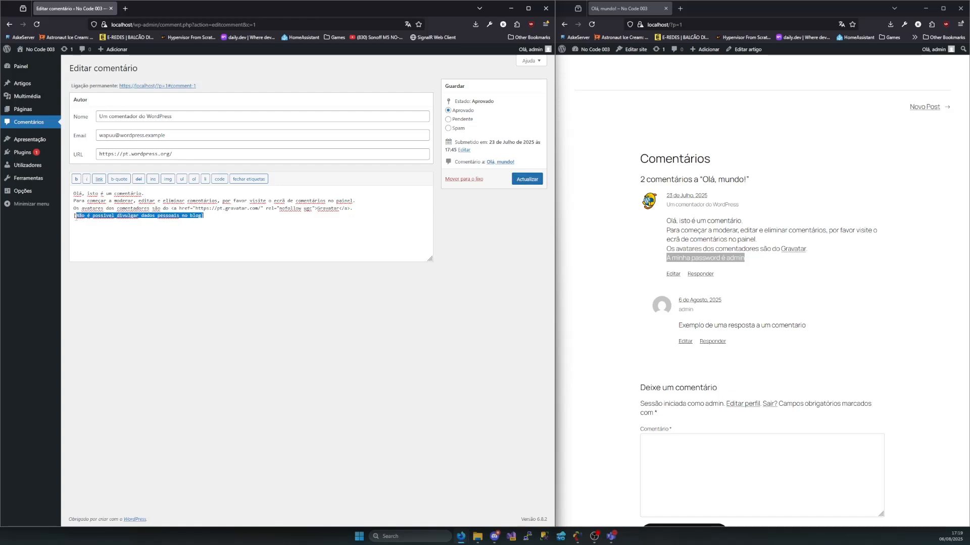
{"action": "left_click", "coordinate": [77, 216]}
{"action": "type", "text": "Ad"}
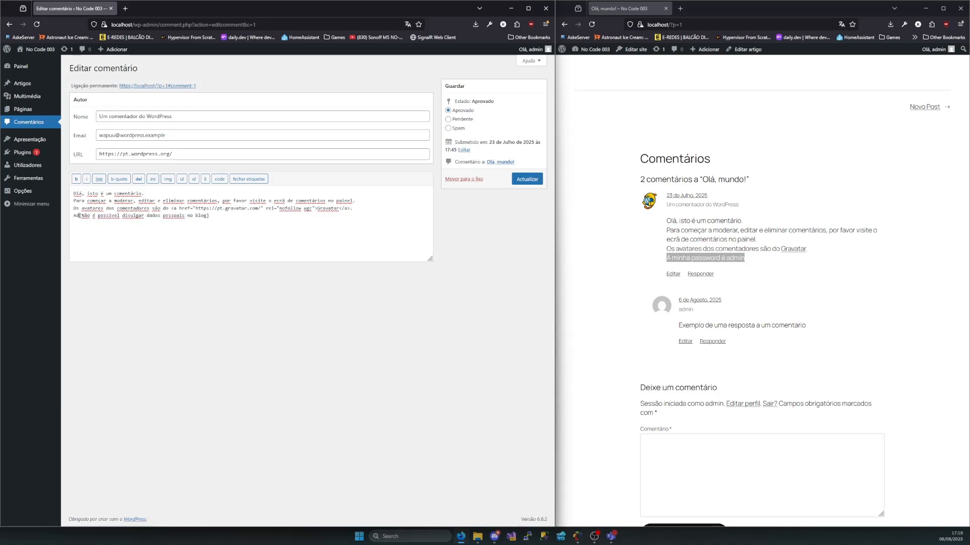
{"action": "type", "text": "min -"}
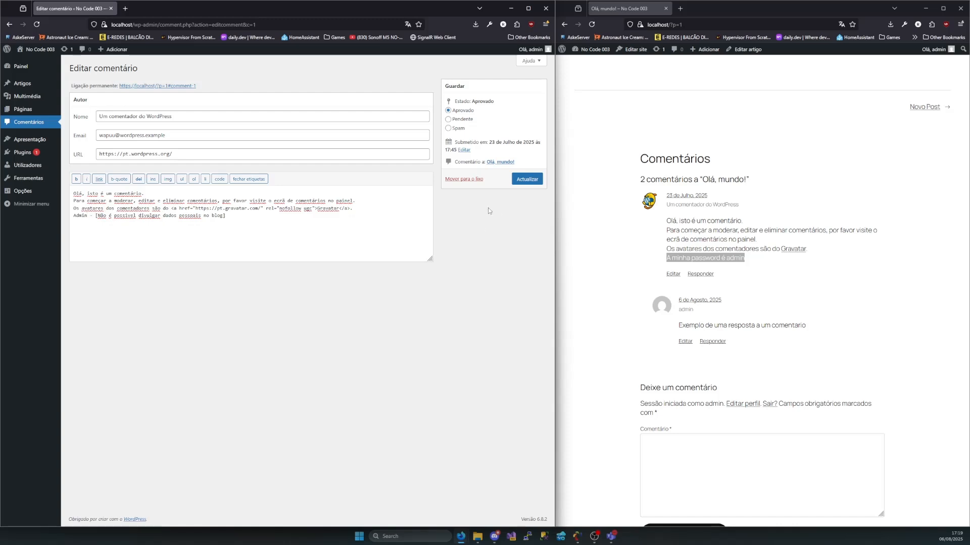
{"action": "left_click", "coordinate": [522, 179]}
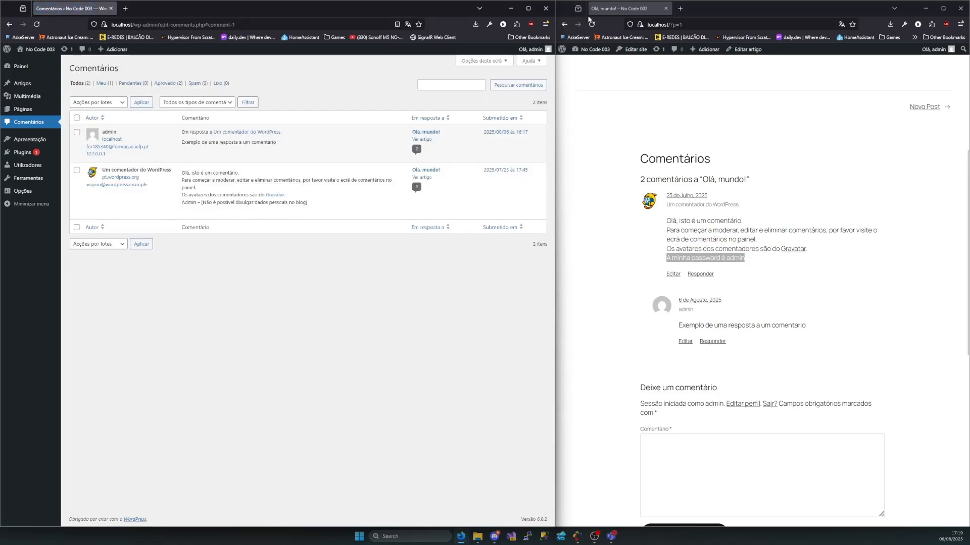
Reload the public "Olá, mundo!" post and examine the moderator's line at the end of the original comment
{"action": "left_click", "coordinate": [593, 24]}
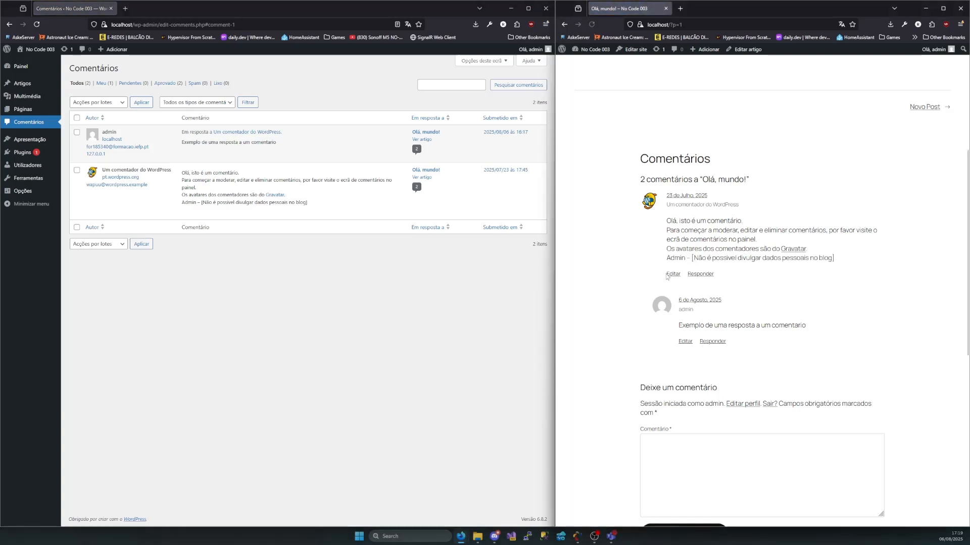
{"action": "left_click_drag", "start_coordinate": [668, 258], "coordinate": [847, 264]}
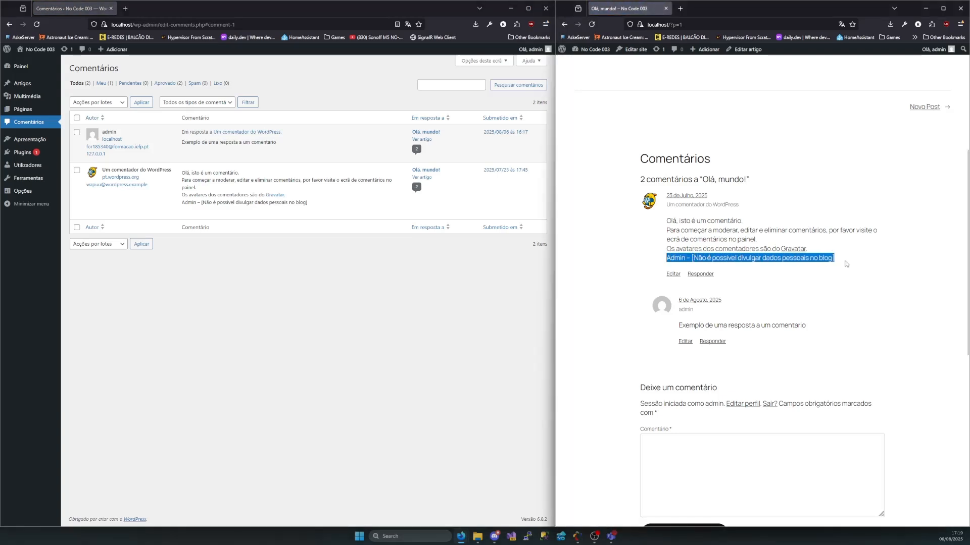
{"action": "left_click", "coordinate": [846, 264]}
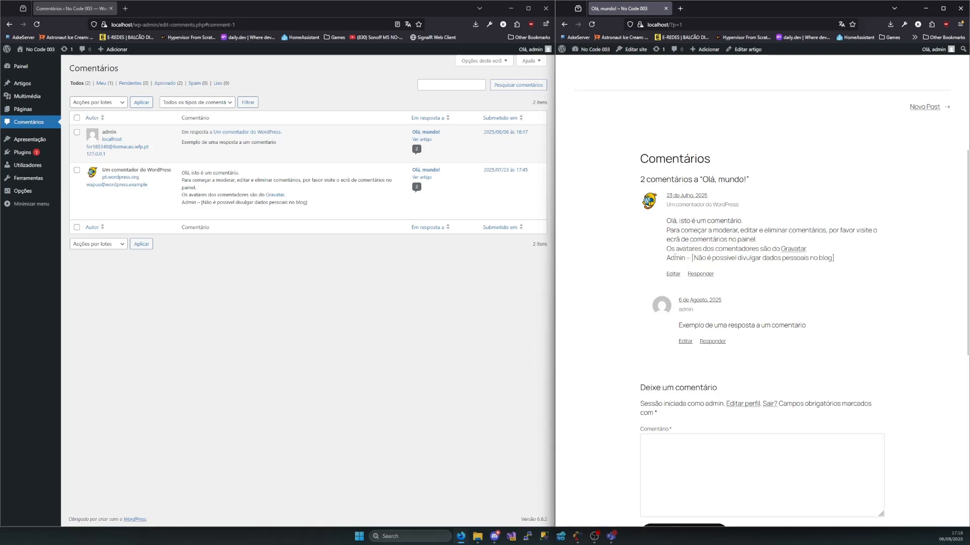
{"action": "left_click_drag", "start_coordinate": [667, 259], "coordinate": [836, 263]}
{"action": "left_click", "coordinate": [837, 263]}
{"action": "left_click_drag", "start_coordinate": [836, 260], "coordinate": [669, 258]}
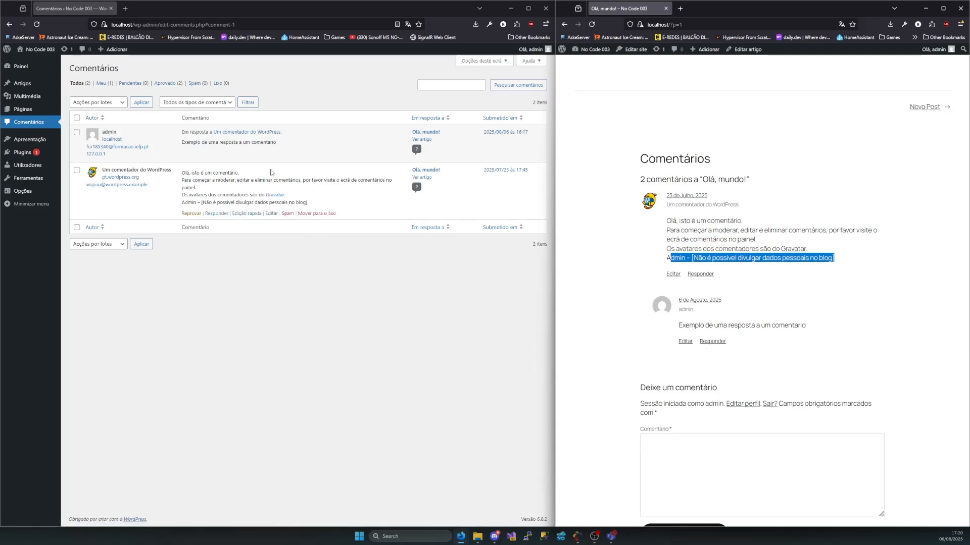
Publish a new comment reading "asdSADASDaSSdAsdASdASdawsdas" from the public post's comment form and check it in the comments section
{"action": "left_click", "coordinate": [802, 462]}
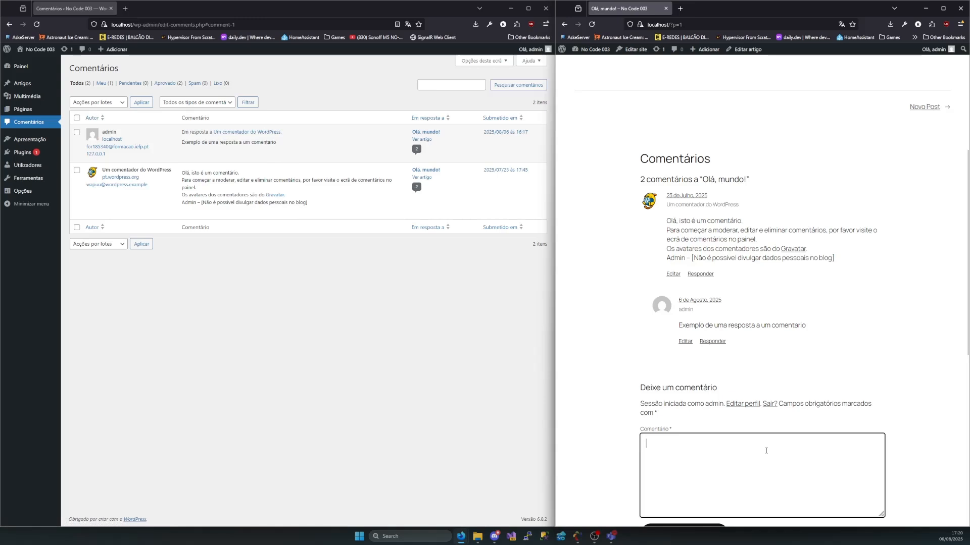
{"action": "type", "text": "asdSADASDaSSdAsdASdASdawsdas"}
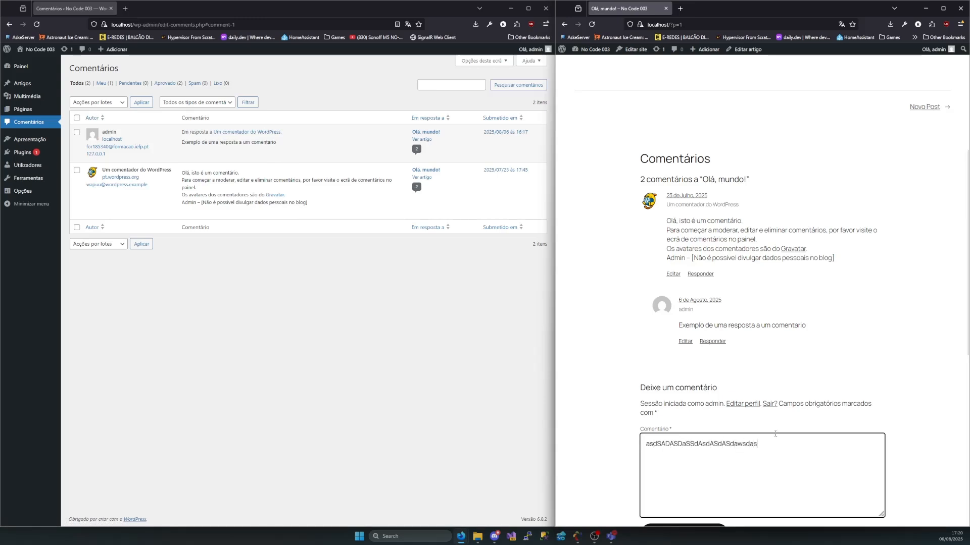
{"action": "scroll", "coordinate": [747, 461], "scroll_direction": "down", "scroll_amount": 2}
{"action": "left_click", "coordinate": [691, 419]}
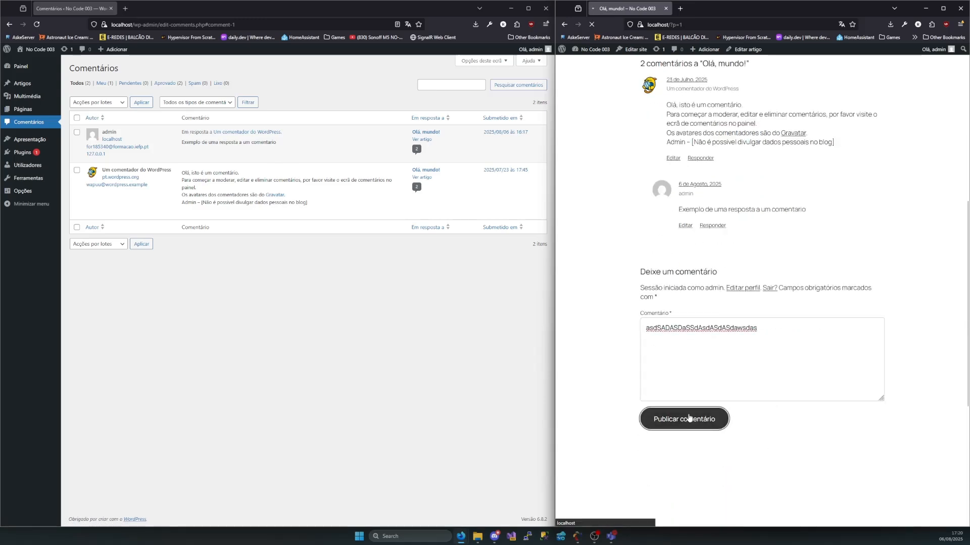
{"action": "scroll", "coordinate": [702, 263], "scroll_direction": "up", "scroll_amount": 2}
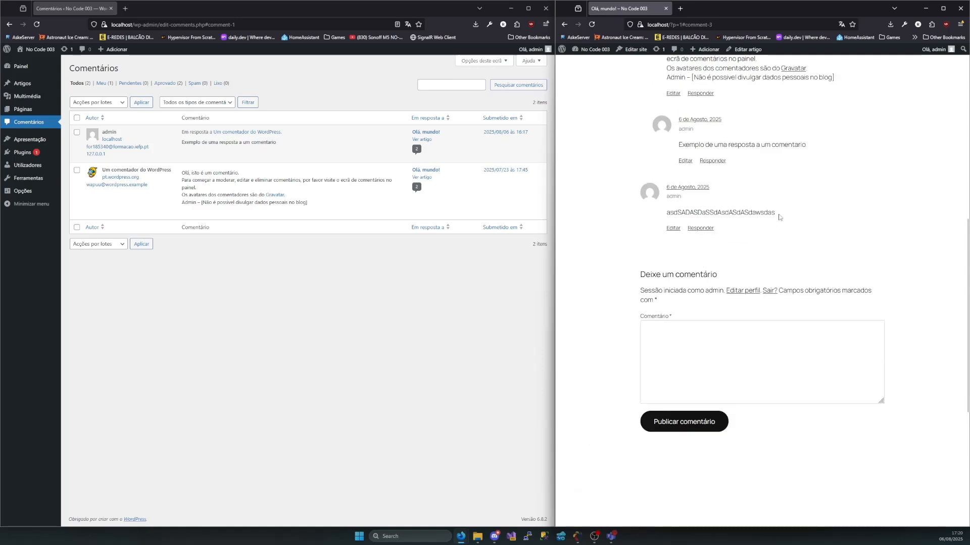
{"action": "left_click_drag", "start_coordinate": [780, 217], "coordinate": [650, 213]}
{"action": "left_click", "coordinate": [610, 276]}
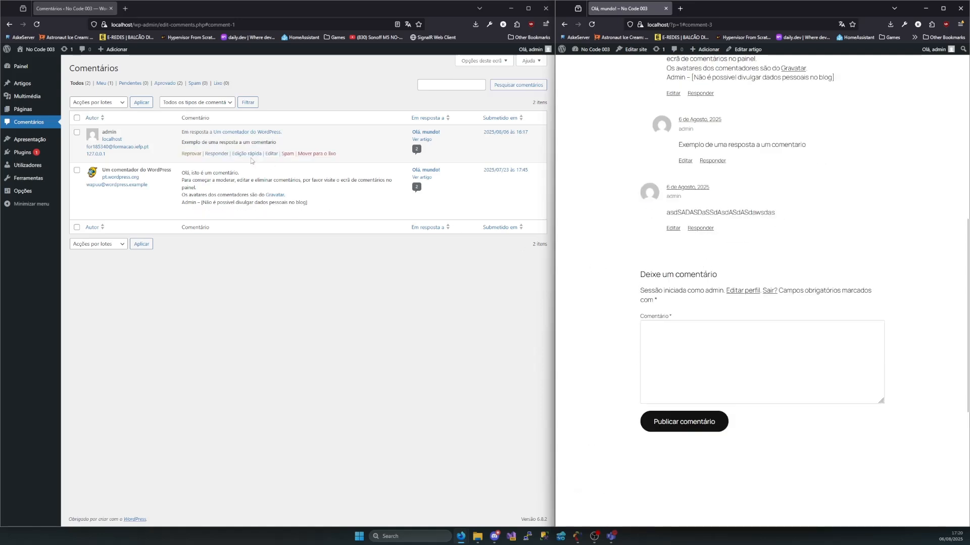
Mark the admin's reply "Exemplo de uma resposta a um comentario" as spam and reload the public post to check its comments
{"action": "mouse_move", "coordinate": [283, 138]}
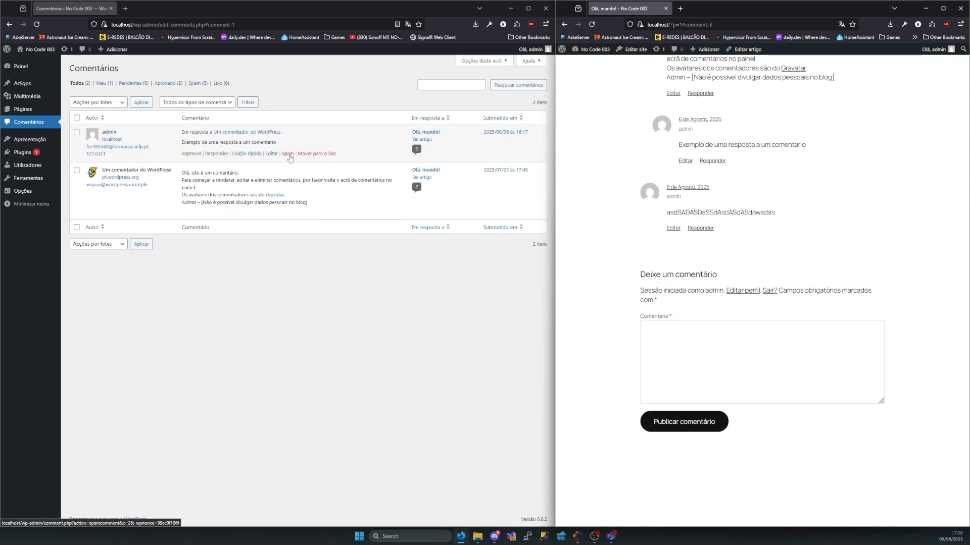
{"action": "left_click", "coordinate": [288, 153]}
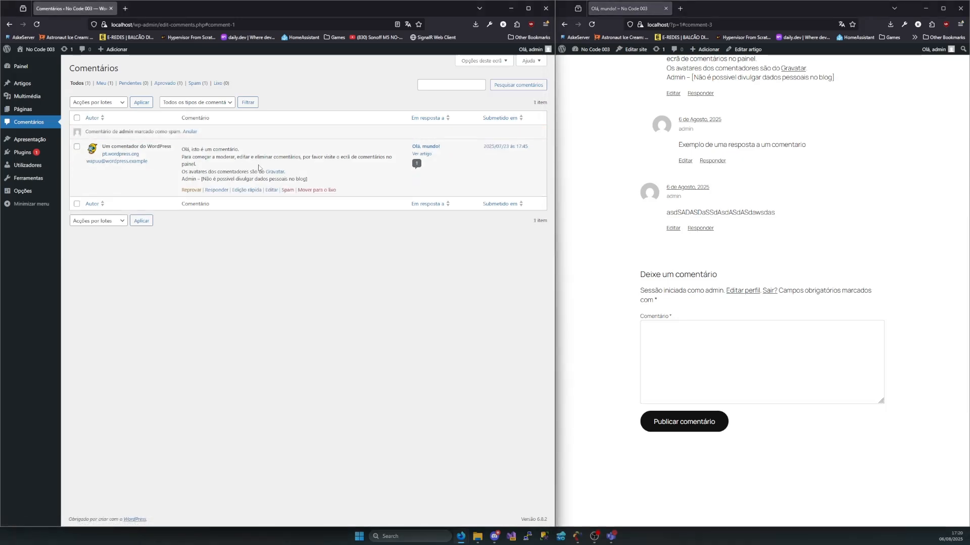
{"action": "left_click", "coordinate": [592, 24]}
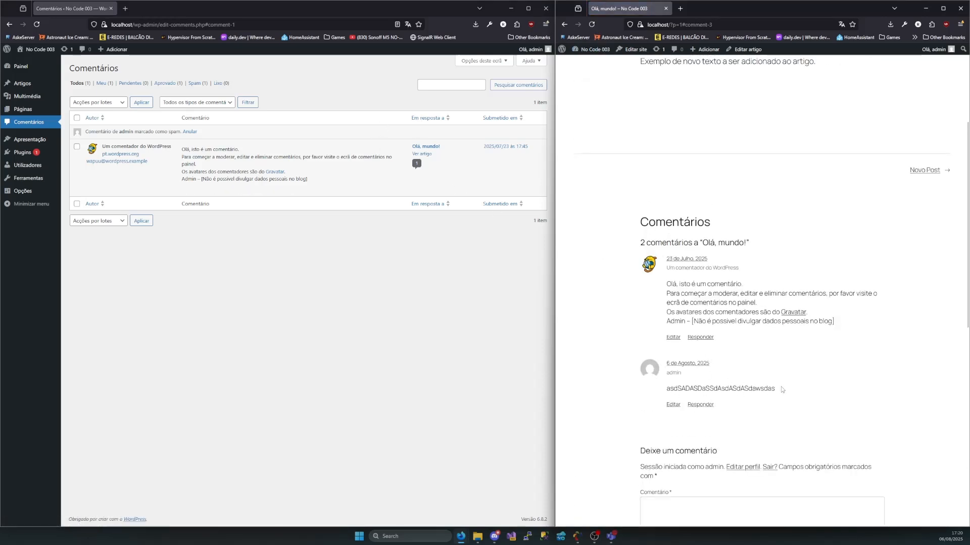
{"action": "left_click_drag", "start_coordinate": [782, 389], "coordinate": [661, 388]}
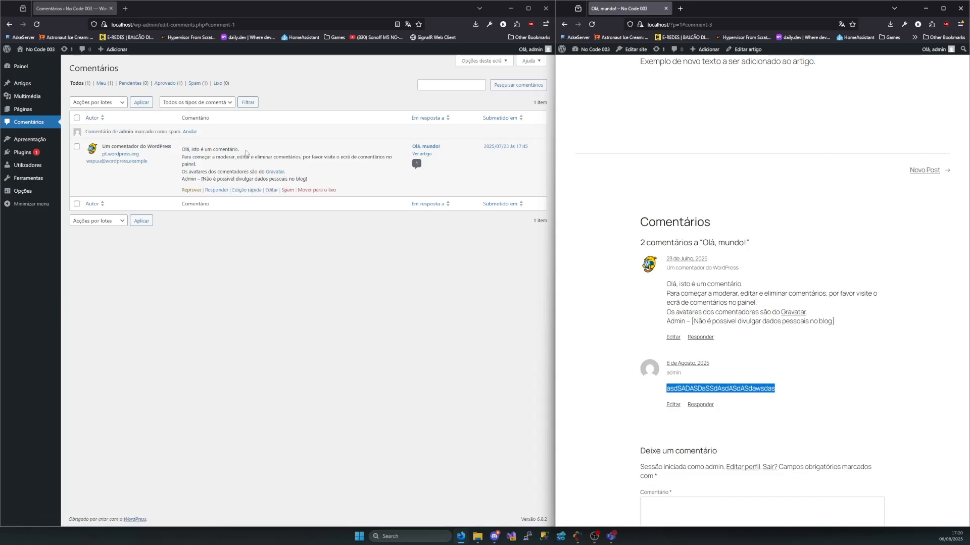
Undo the reply's spam marking, then reload both the public post and the admin comments list
{"action": "left_click", "coordinate": [186, 132]}
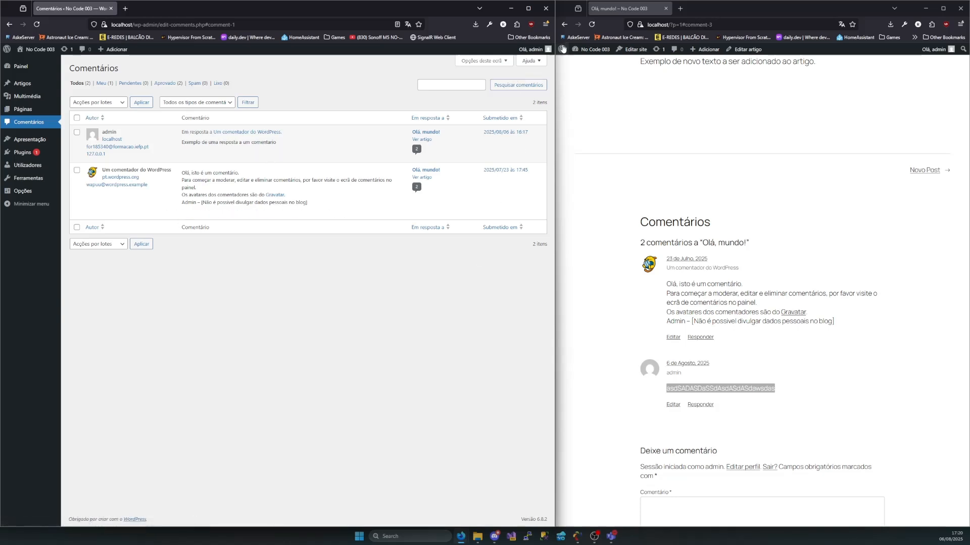
{"action": "left_click", "coordinate": [593, 25]}
{"action": "left_click", "coordinate": [593, 25]}
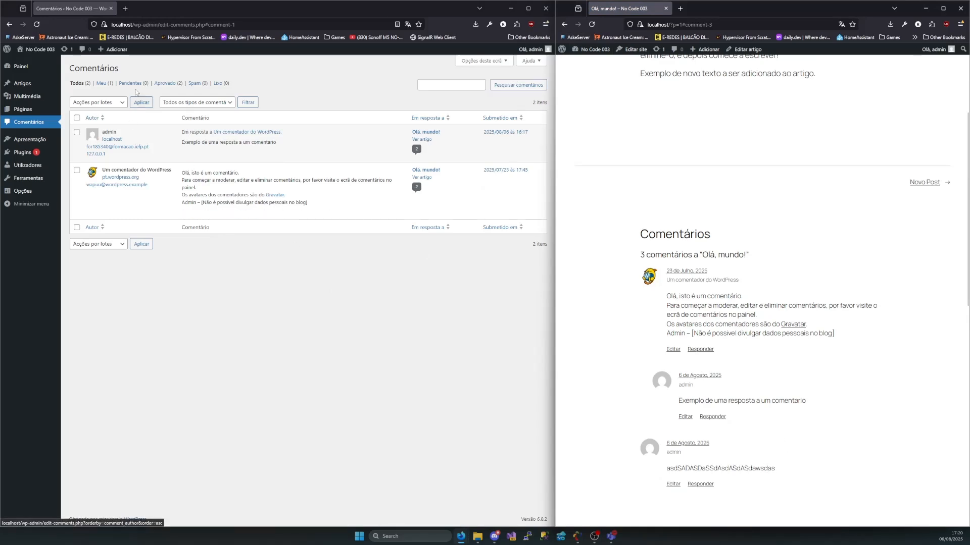
{"action": "left_click", "coordinate": [38, 24]}
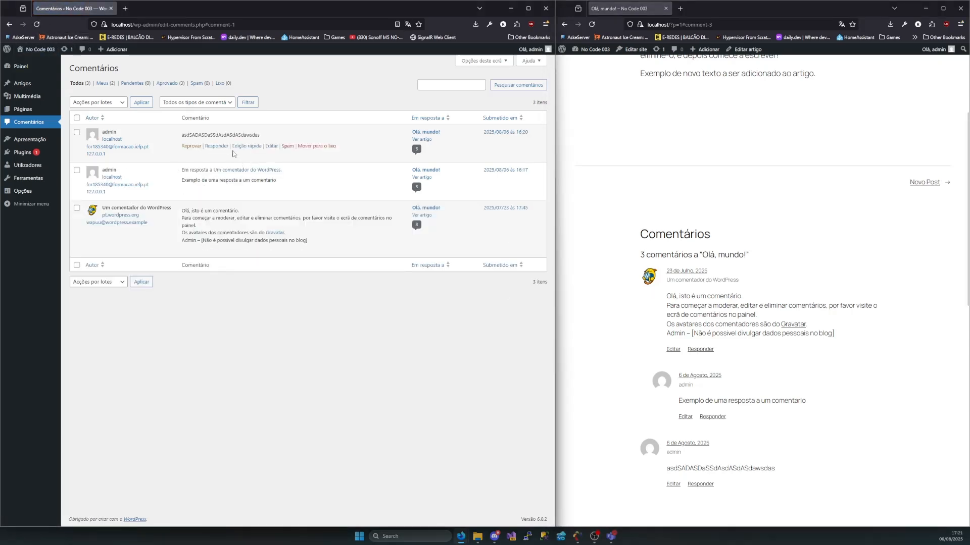
Mark the "asdSADASDaSSdAsdASdASdawsdas" comment as spam and reload the public post to check its comments section
{"action": "left_click", "coordinate": [287, 146]}
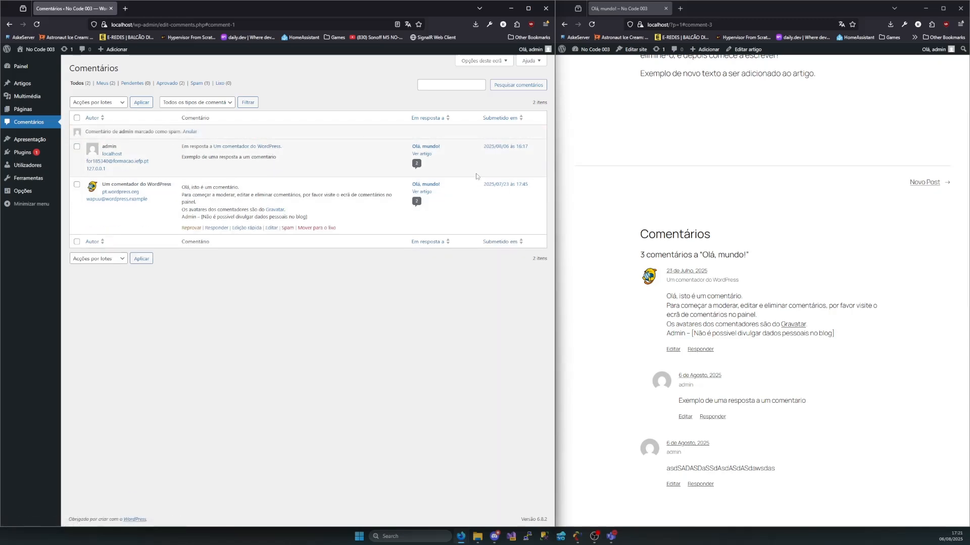
{"action": "left_click", "coordinate": [591, 25]}
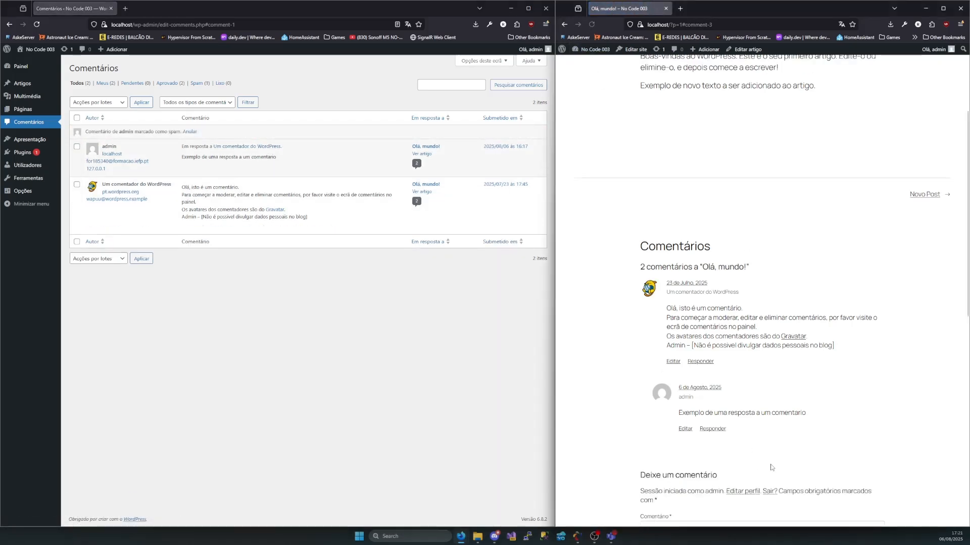
{"action": "left_click_drag", "start_coordinate": [772, 468], "coordinate": [628, 425]}
{"action": "left_click", "coordinate": [658, 452]}
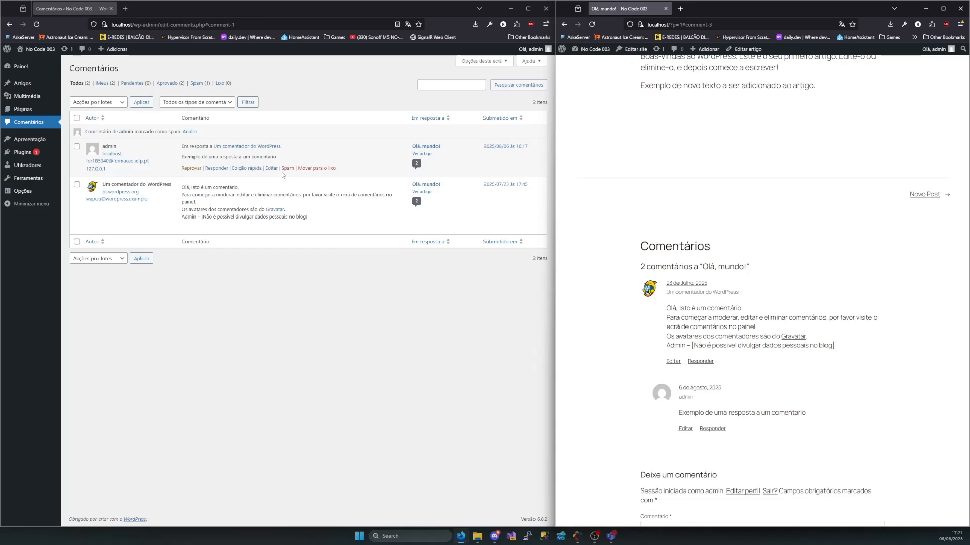
Undo the spam marking of the "asdSADASDaSSdAsdASdASdawsdas" comment and move that comment to the trash instead
{"action": "left_click", "coordinate": [191, 132]}
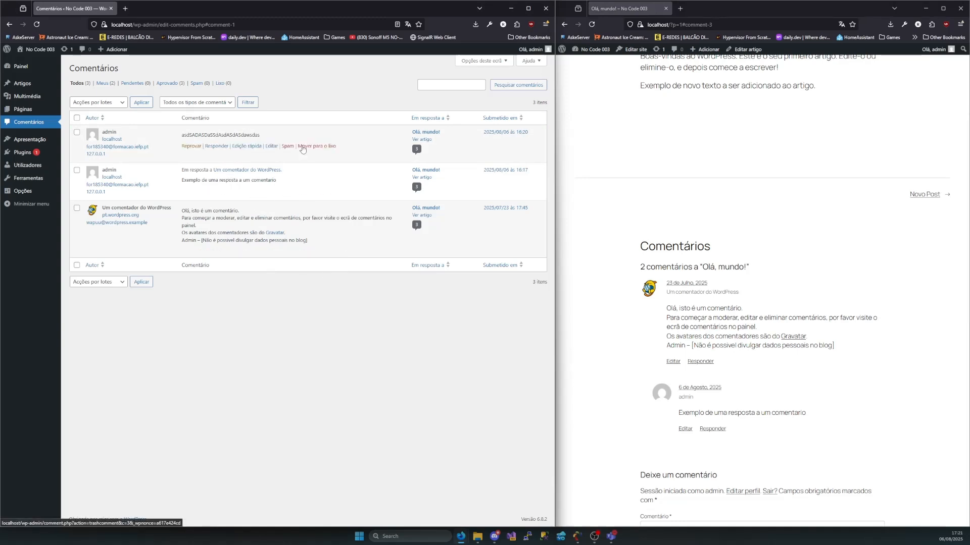
{"action": "left_click", "coordinate": [303, 147]}
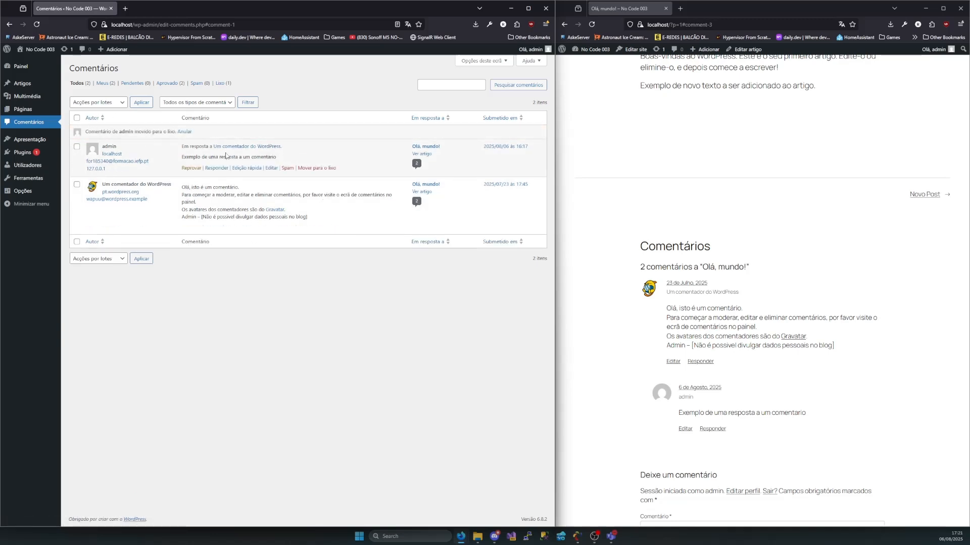
Reload the public post to check its comments and open the installed themes list in the admin
{"action": "left_click", "coordinate": [591, 24]}
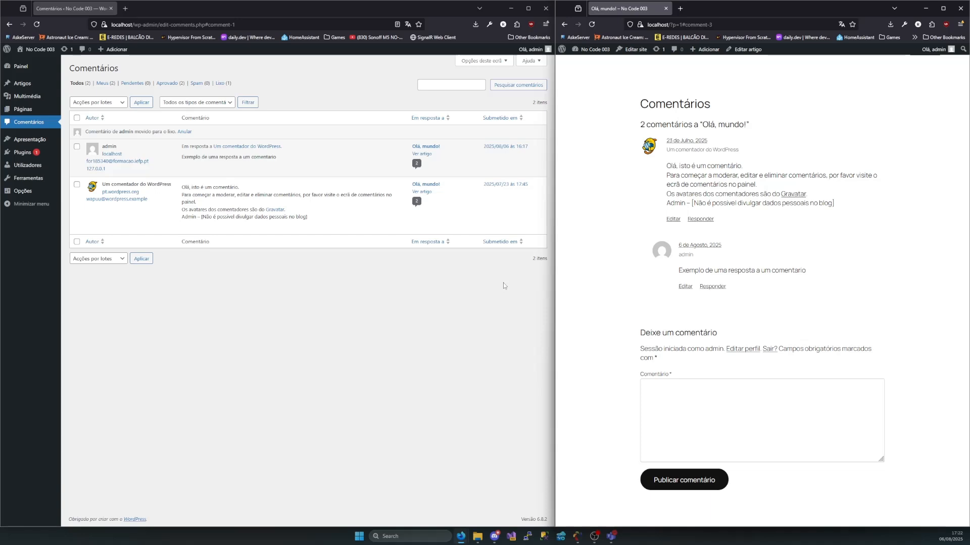
{"action": "mouse_move", "coordinate": [23, 201]}
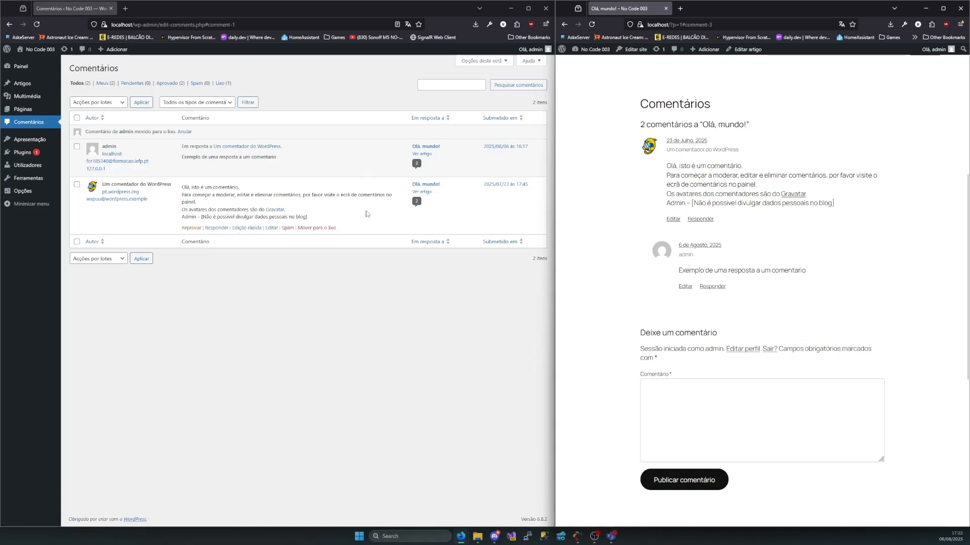
{"action": "left_click", "coordinate": [31, 140]}
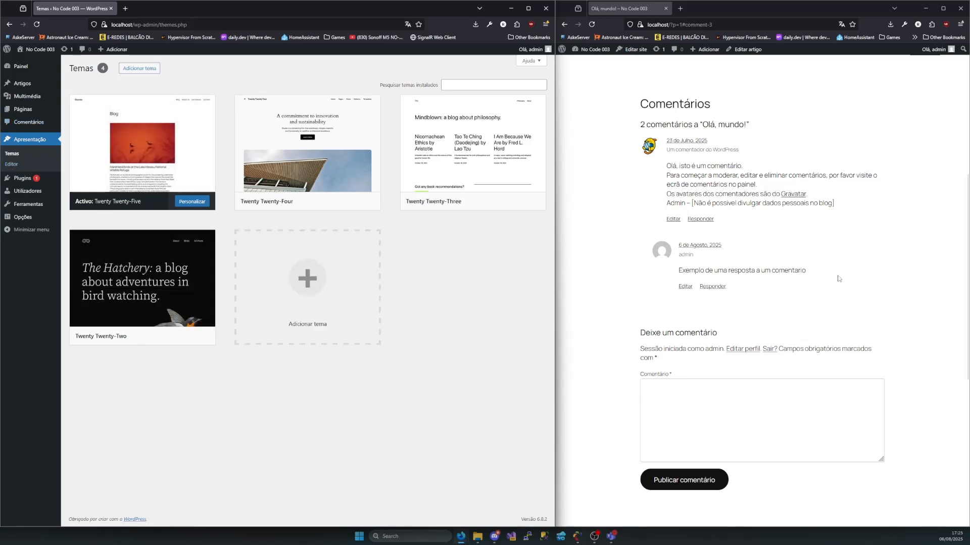
Open the No Code 003 home page on the public site and look through its content down to the footer
{"action": "scroll", "coordinate": [759, 129], "scroll_direction": "up", "scroll_amount": 5}
{"action": "left_click", "coordinate": [597, 69]}
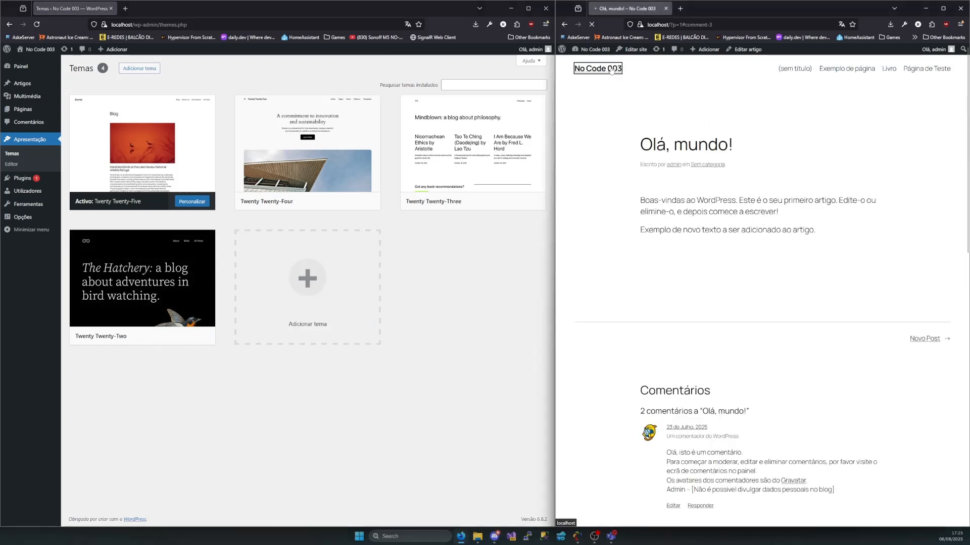
{"action": "left_click_drag", "start_coordinate": [635, 105], "coordinate": [859, 398]}
{"action": "left_click", "coordinate": [860, 399]}
{"action": "scroll", "coordinate": [833, 384], "scroll_direction": "down", "scroll_amount": 2}
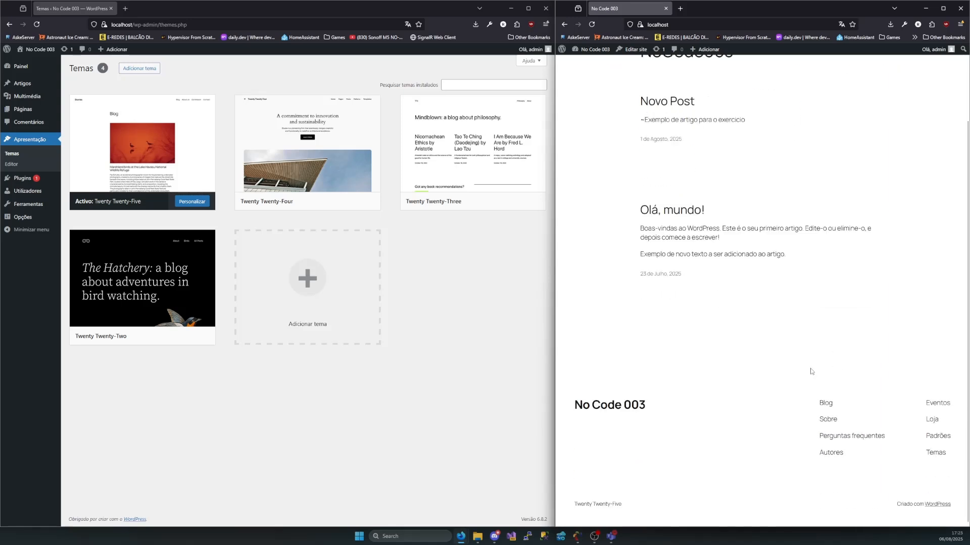
{"action": "scroll", "coordinate": [778, 308], "scroll_direction": "up", "scroll_amount": 2}
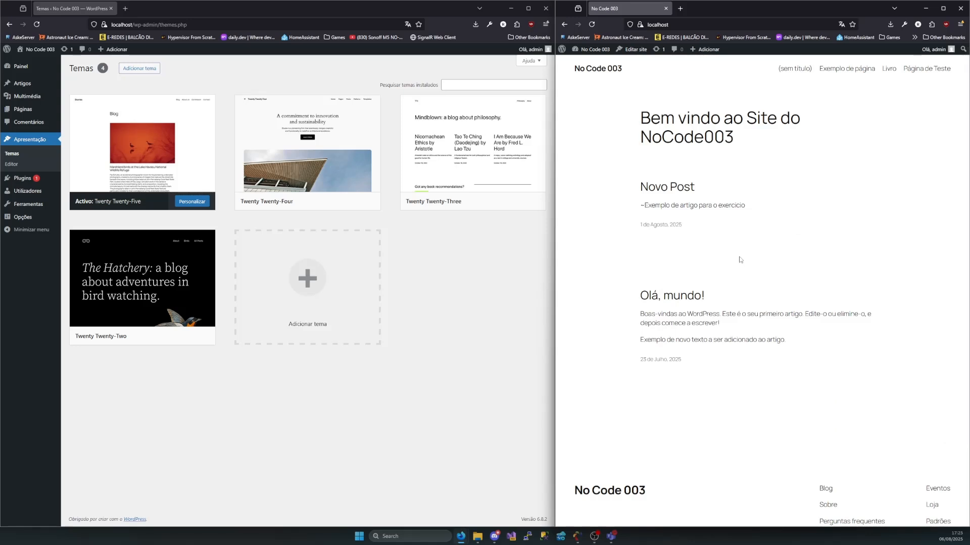
Examine the home page's header navigation, footer links and main heading "Bem vindo ao Site do NoCode003"
{"action": "left_click_drag", "start_coordinate": [571, 70], "coordinate": [769, 71]}
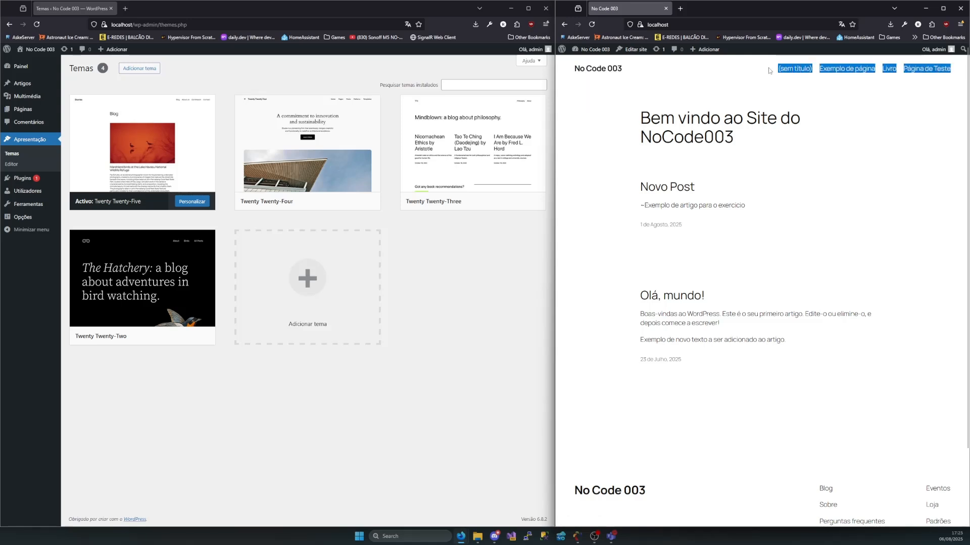
{"action": "scroll", "coordinate": [722, 202], "scroll_direction": "down", "scroll_amount": 3}
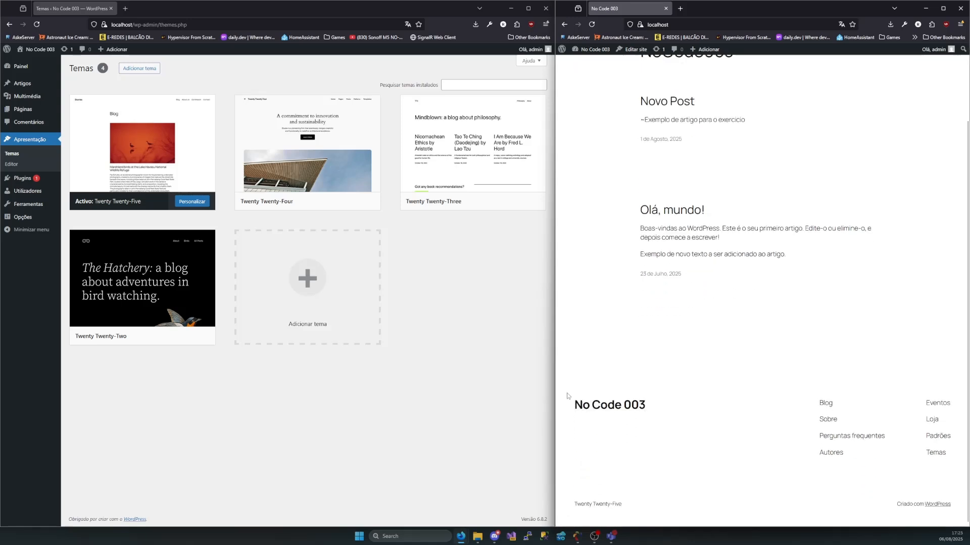
{"action": "left_click_drag", "start_coordinate": [559, 384], "coordinate": [915, 475]}
{"action": "scroll", "coordinate": [762, 278], "scroll_direction": "up", "scroll_amount": 2}
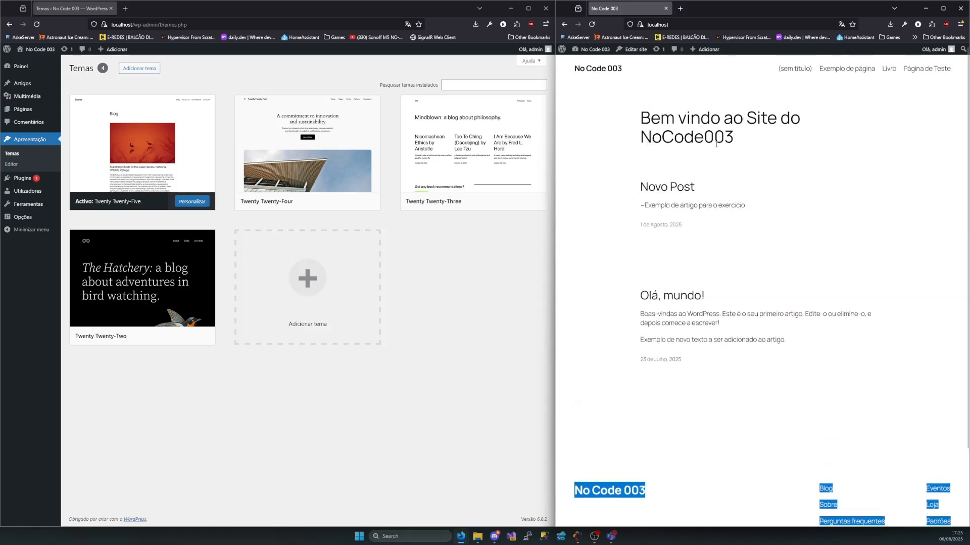
{"action": "left_click_drag", "start_coordinate": [734, 140], "coordinate": [629, 114]}
{"action": "left_click", "coordinate": [634, 119]}
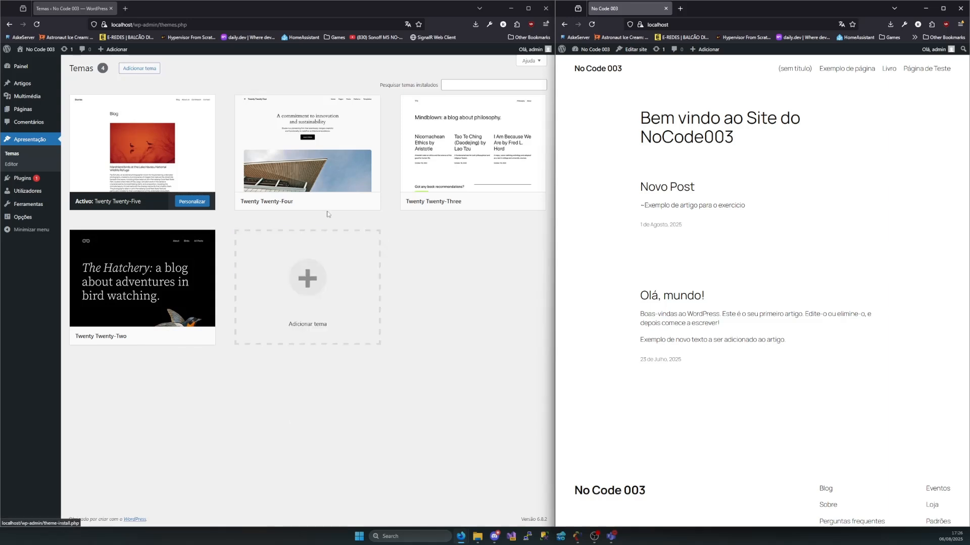
Open the Twenty Twenty-Four theme preview in a new tab and move that tab to the public-site browser window
{"action": "mouse_move", "coordinate": [332, 208]}
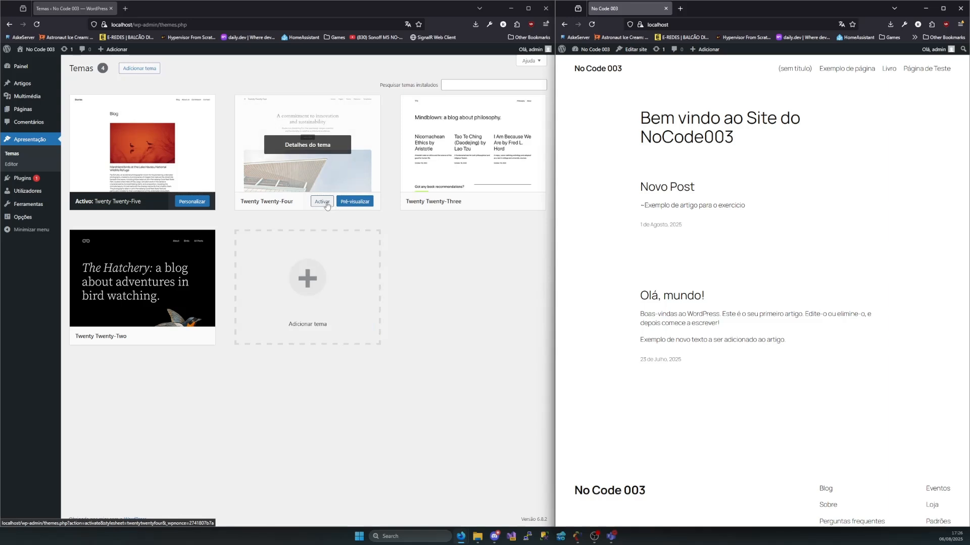
{"action": "middle_click", "coordinate": [359, 208]}
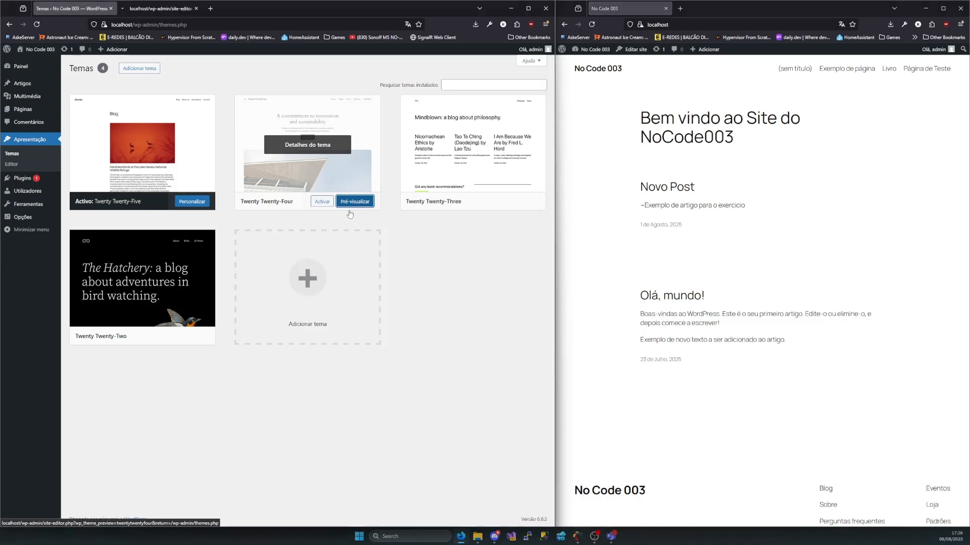
{"action": "left_click", "coordinate": [166, 9]}
{"action": "left_click_drag", "start_coordinate": [720, 9], "coordinate": [708, 5]}
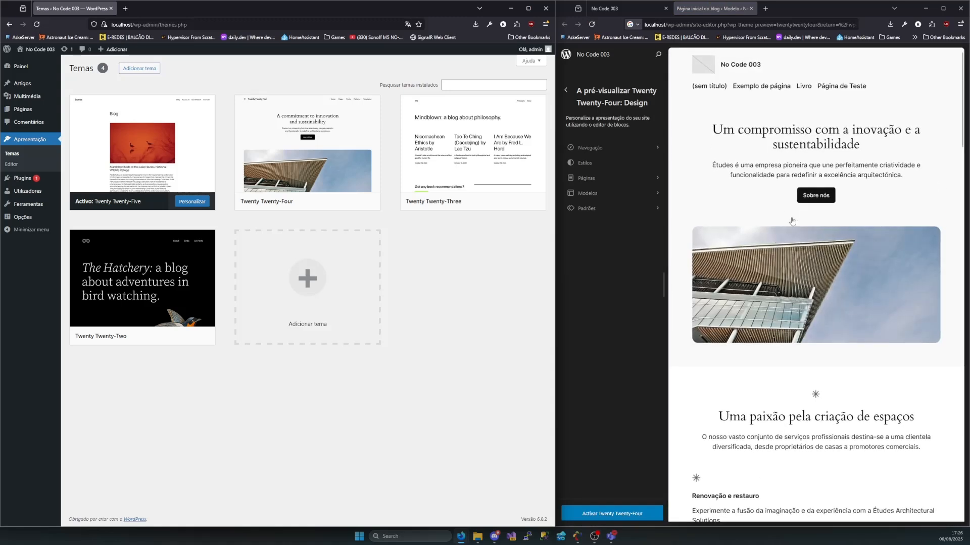
Look through the Twenty Twenty-Four preview page and its navigation settings without editing the page list
{"action": "scroll", "coordinate": [786, 166], "scroll_direction": "down", "scroll_amount": 1}
{"action": "scroll", "coordinate": [786, 167], "scroll_direction": "down", "scroll_amount": 10}
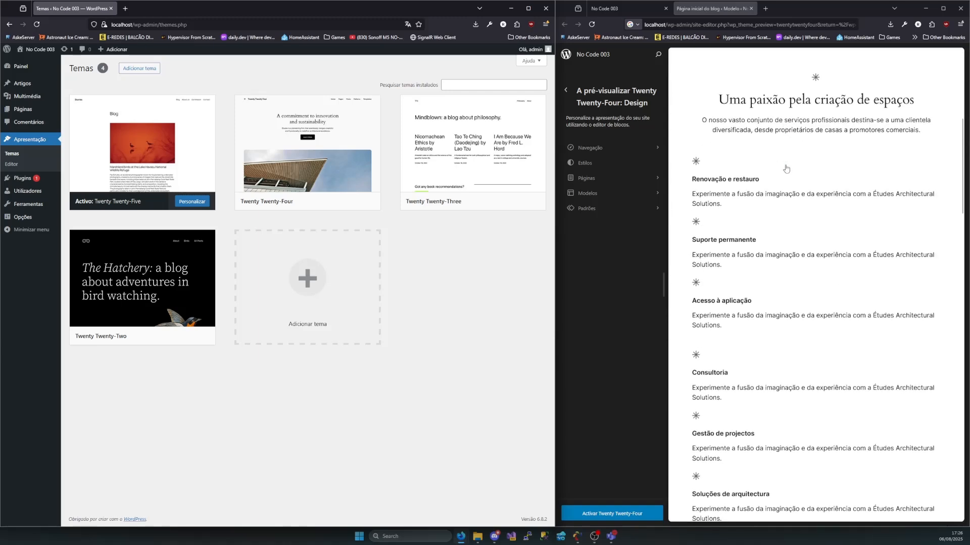
{"action": "scroll", "coordinate": [785, 175], "scroll_direction": "down", "scroll_amount": 15}
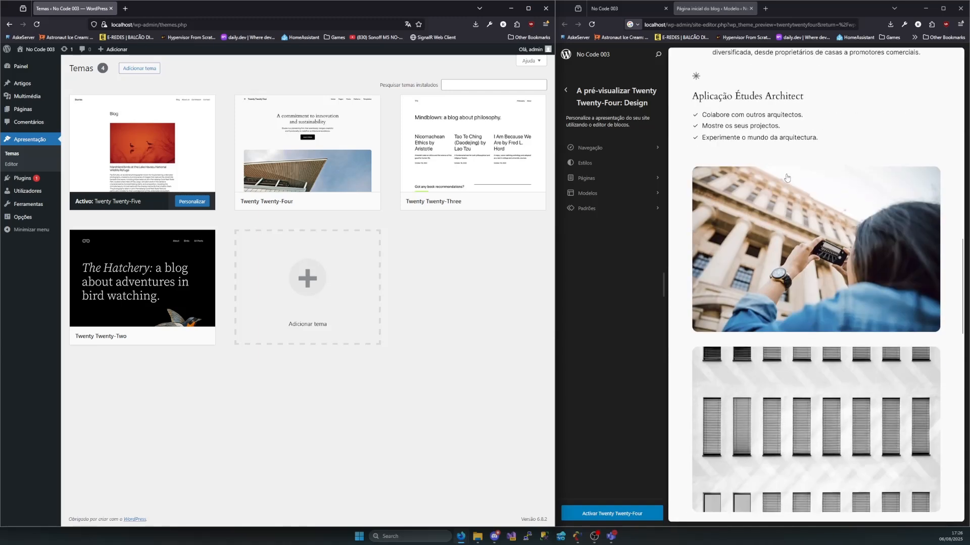
{"action": "scroll", "coordinate": [787, 186], "scroll_direction": "down", "scroll_amount": 10}
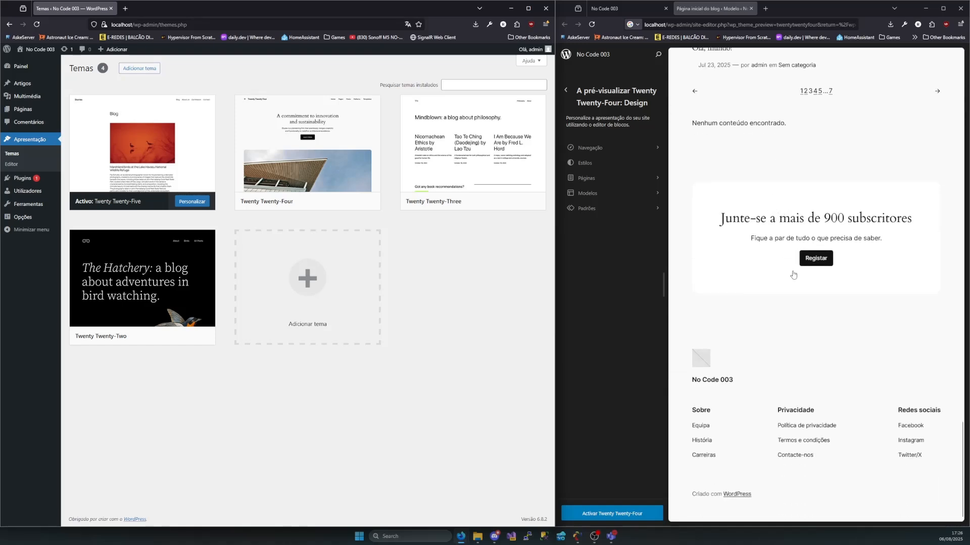
{"action": "scroll", "coordinate": [694, 195], "scroll_direction": "up", "scroll_amount": 10}
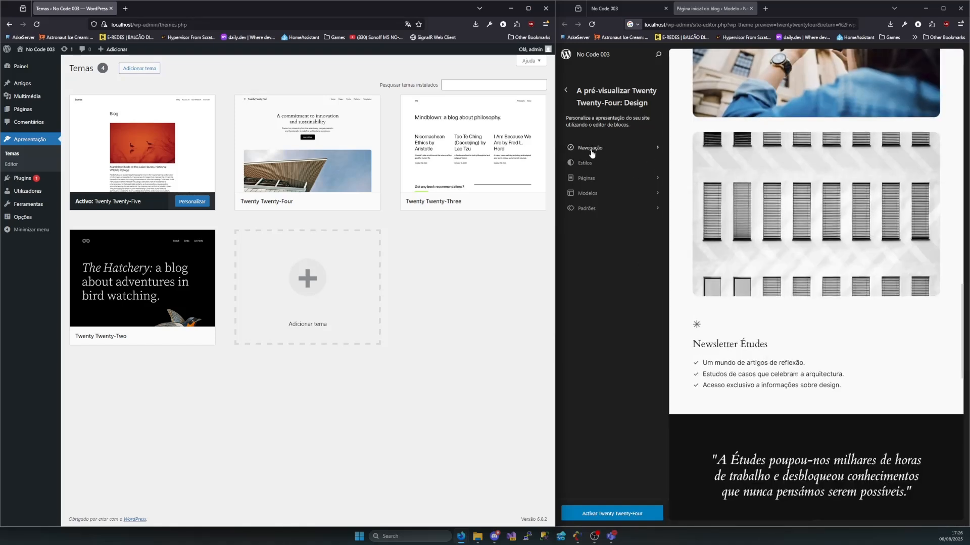
{"action": "left_click", "coordinate": [590, 148]}
{"action": "left_click", "coordinate": [596, 165]}
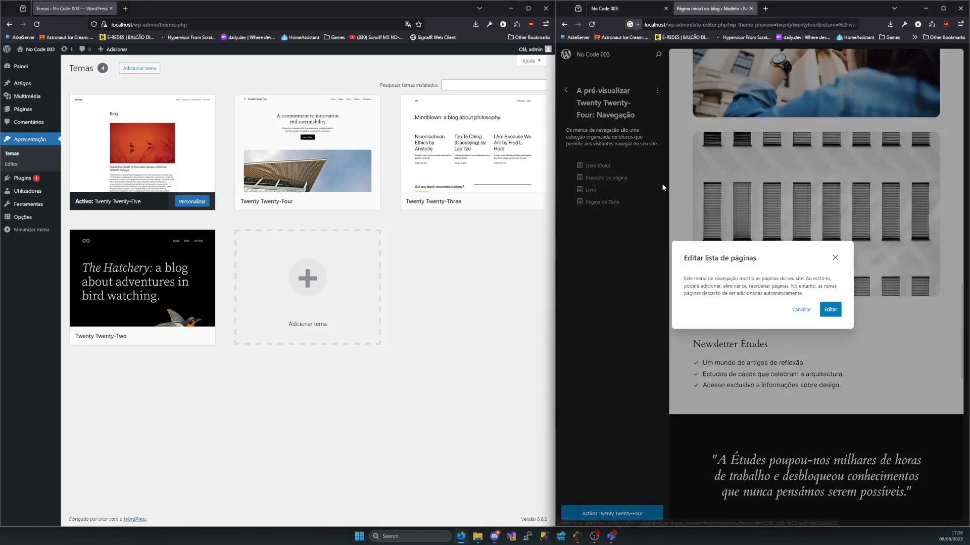
{"action": "left_click", "coordinate": [835, 257]}
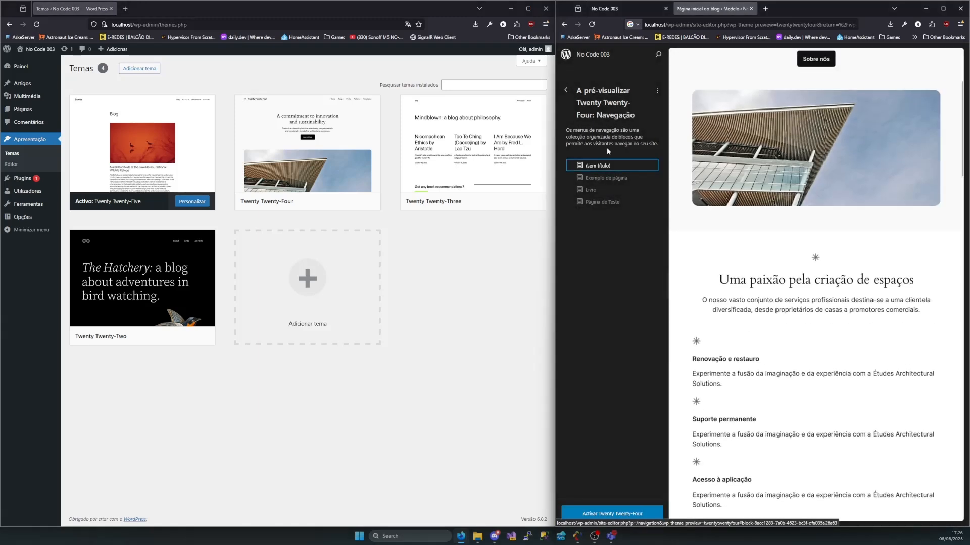
Activate the Twenty Twenty-Four theme from its preview and close the preview tab
{"action": "left_click", "coordinate": [626, 519]}
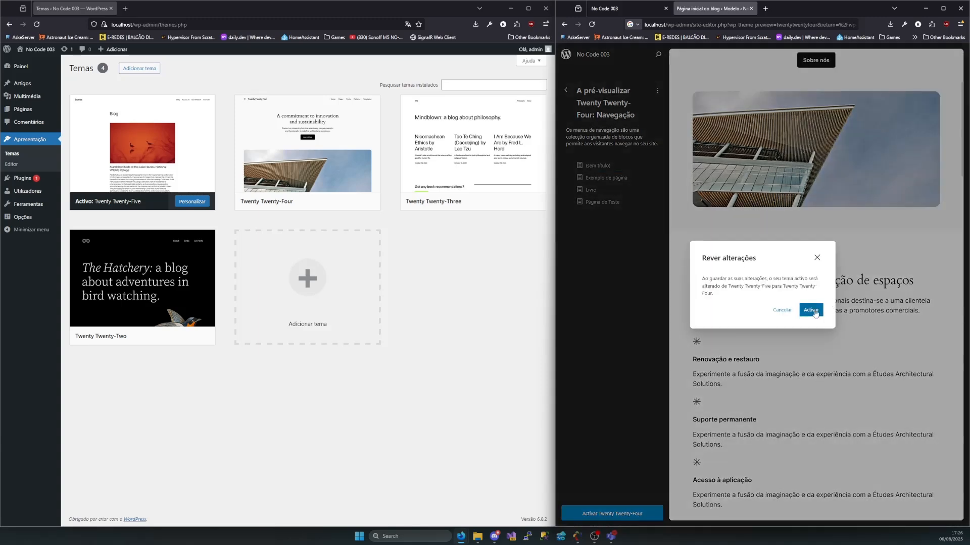
{"action": "left_click", "coordinate": [810, 310]}
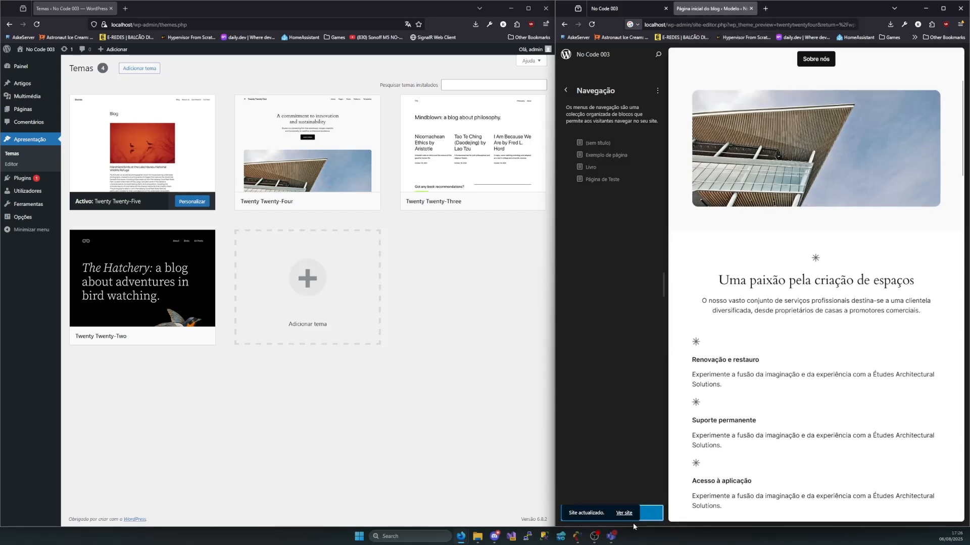
{"action": "left_click", "coordinate": [751, 8]}
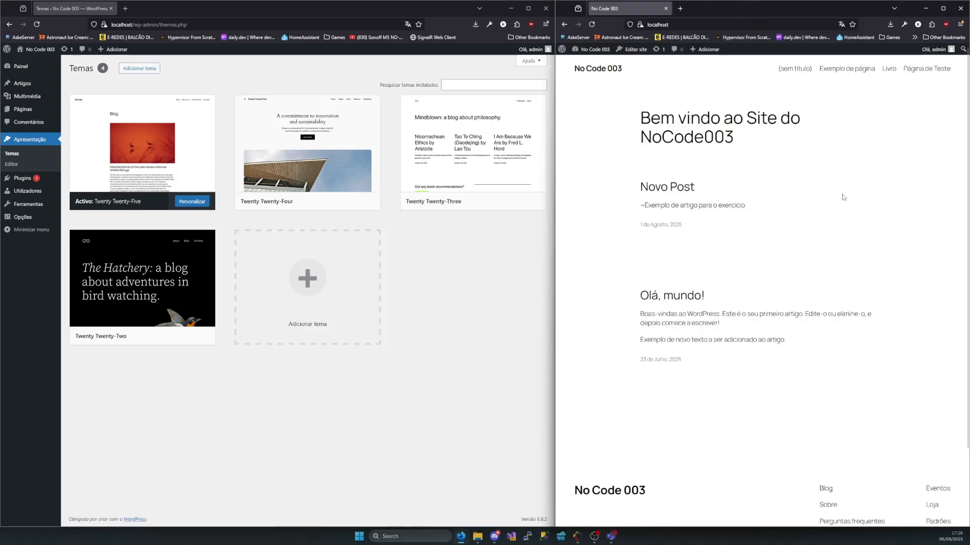
Reload the public home page and examine the new theme's opening banner and "Uma paixão pela criação de espaços" section
{"action": "left_click_drag", "start_coordinate": [630, 109], "coordinate": [775, 385]}
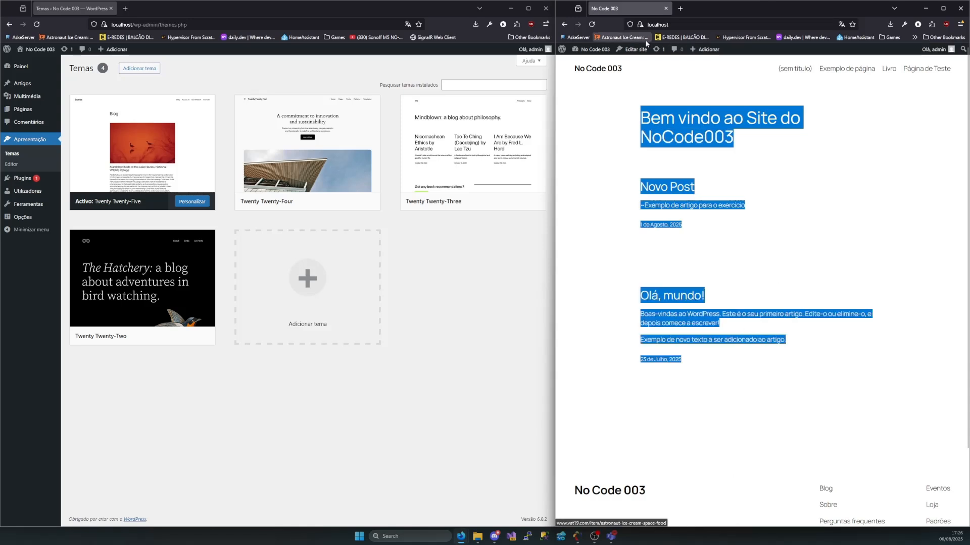
{"action": "left_click", "coordinate": [591, 26]}
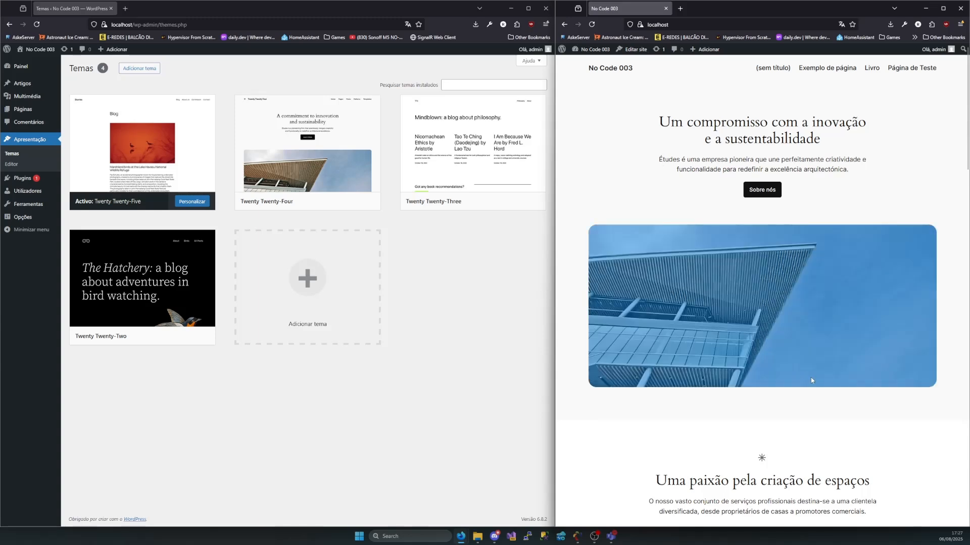
{"action": "scroll", "coordinate": [811, 377], "scroll_direction": "down", "scroll_amount": 6}
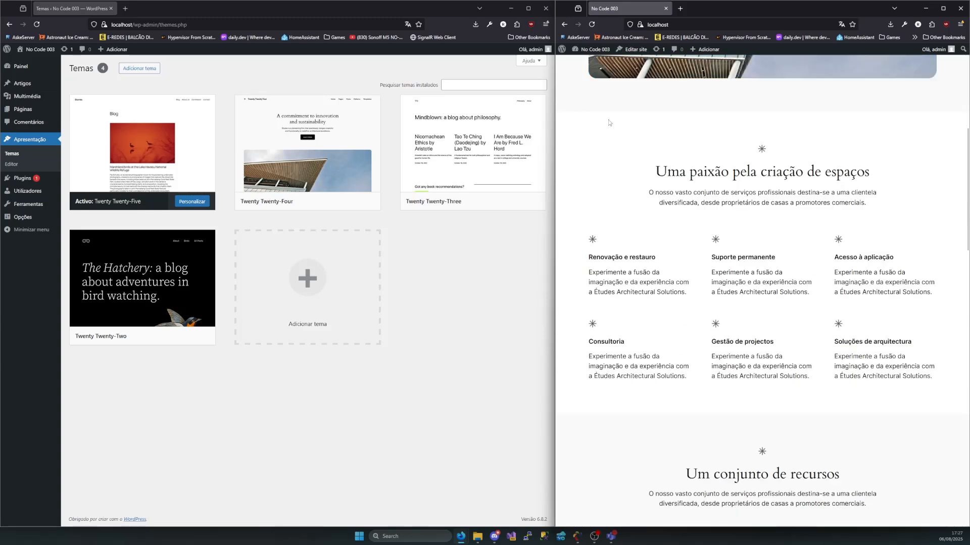
{"action": "left_click_drag", "start_coordinate": [870, 178], "coordinate": [630, 177]}
{"action": "left_click", "coordinate": [928, 389]}
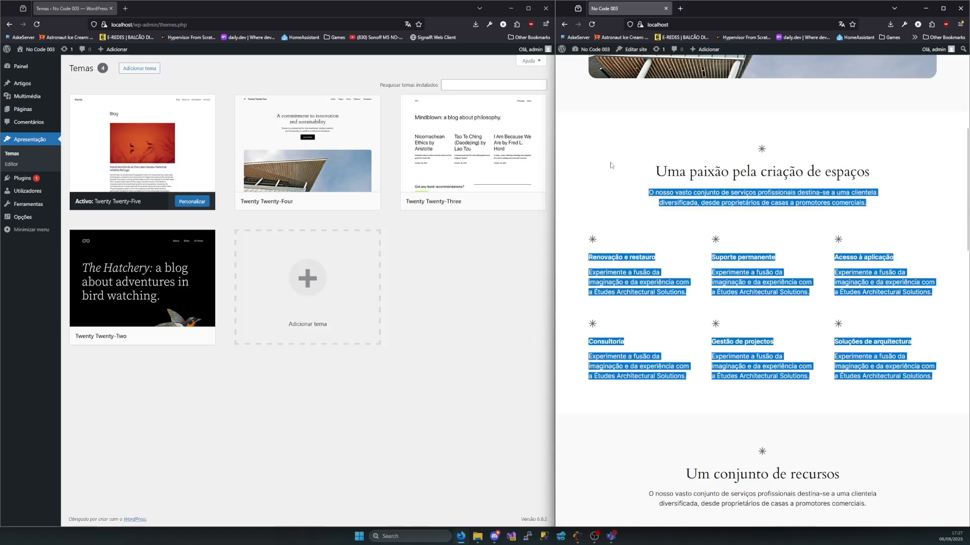
Examine the home page's "Um conjunto de recursos" section and the testimonial quote below it
{"action": "scroll", "coordinate": [611, 165], "scroll_direction": "down", "scroll_amount": 6}
{"action": "left_click_drag", "start_coordinate": [618, 135], "coordinate": [889, 461]}
{"action": "scroll", "coordinate": [889, 460], "scroll_direction": "down", "scroll_amount": 5}
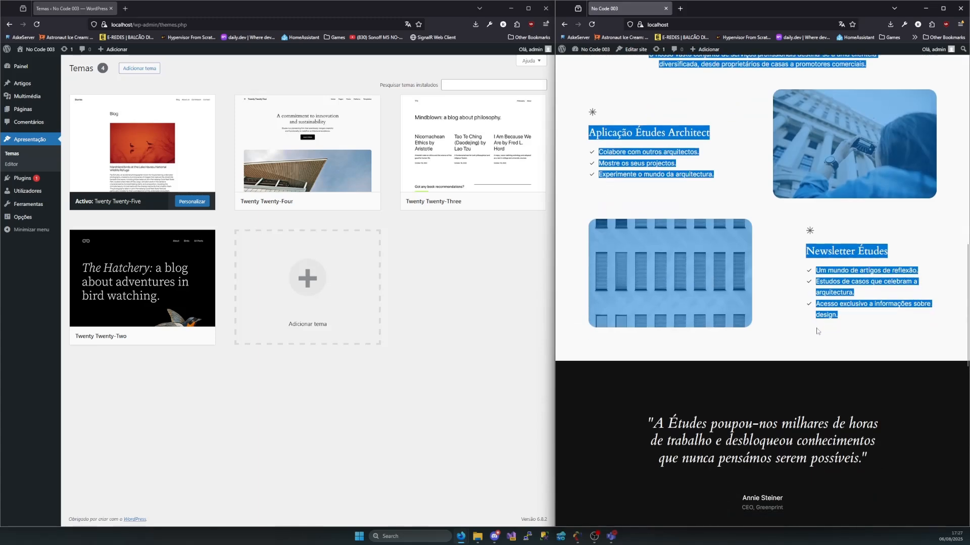
{"action": "scroll", "coordinate": [818, 332], "scroll_direction": "down", "scroll_amount": 3}
{"action": "left_click_drag", "start_coordinate": [648, 289], "coordinate": [790, 387]}
{"action": "scroll", "coordinate": [710, 319], "scroll_direction": "down", "scroll_amount": 4}
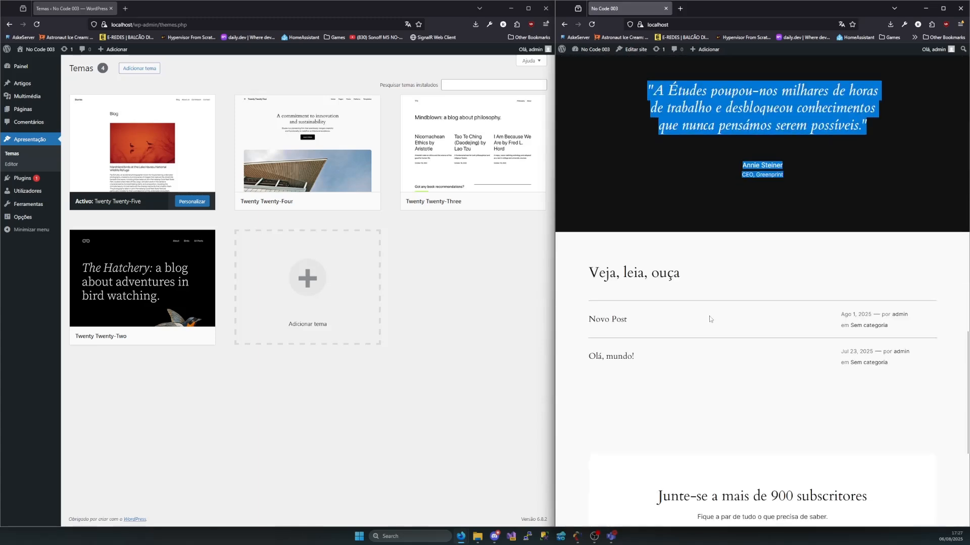
Examine the "Veja, leia, ouça" post list, the subscription block and the footer, and return to the home page's header
{"action": "scroll", "coordinate": [710, 319], "scroll_direction": "down", "scroll_amount": 2}
{"action": "left_click_drag", "start_coordinate": [599, 157], "coordinate": [890, 266]}
{"action": "left_click", "coordinate": [889, 263]}
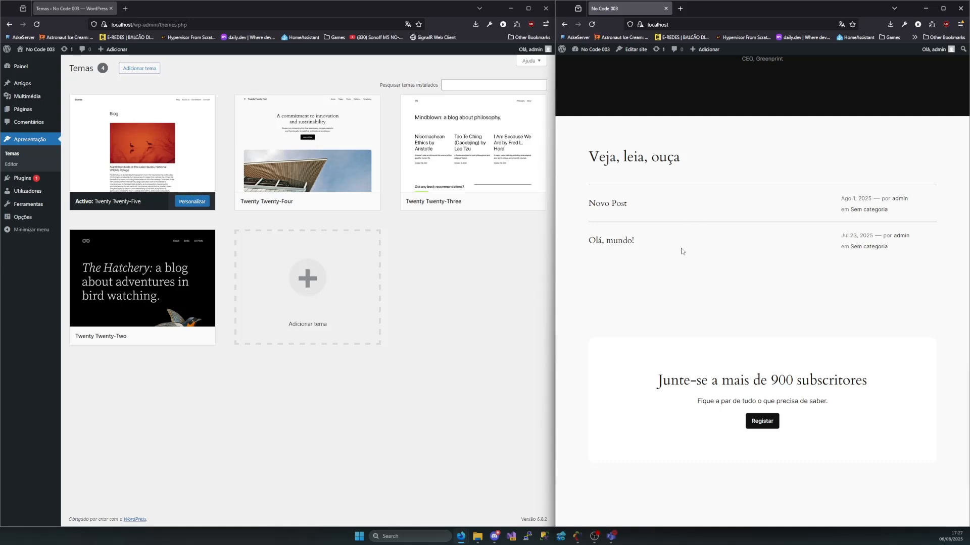
{"action": "scroll", "coordinate": [695, 212], "scroll_direction": "down", "scroll_amount": 3}
{"action": "left_click_drag", "start_coordinate": [614, 264], "coordinate": [794, 351]}
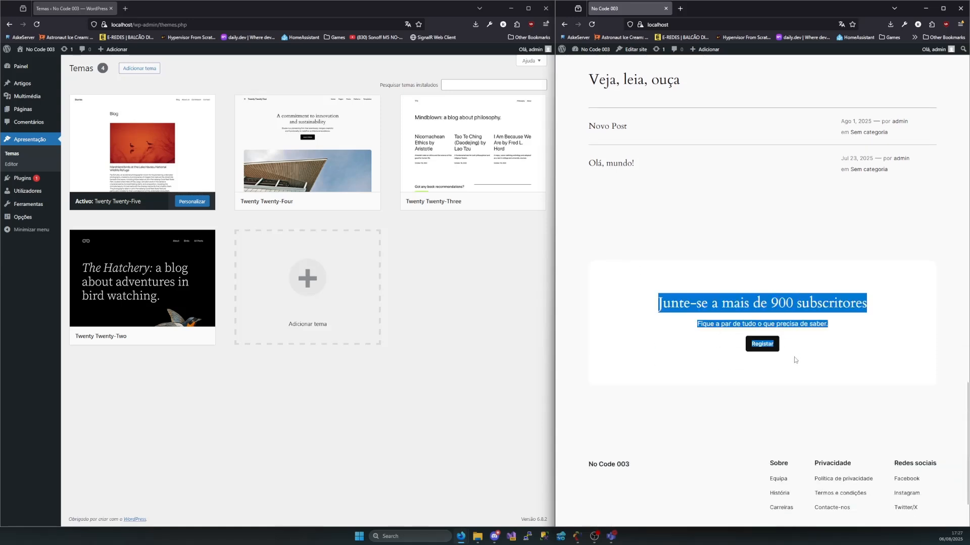
{"action": "scroll", "coordinate": [778, 373], "scroll_direction": "down", "scroll_amount": 2}
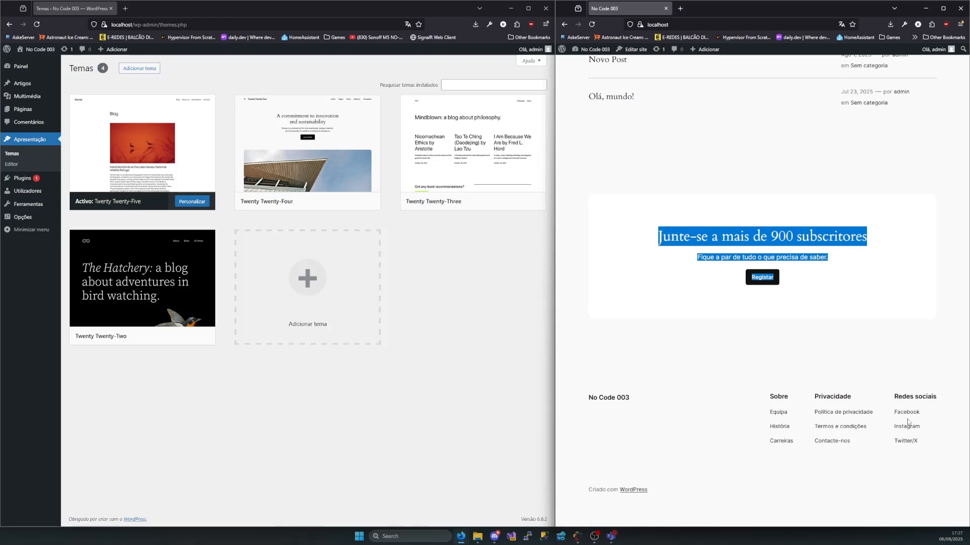
{"action": "scroll", "coordinate": [830, 322], "scroll_direction": "up", "scroll_amount": 8}
{"action": "scroll", "coordinate": [802, 310], "scroll_direction": "up", "scroll_amount": 5}
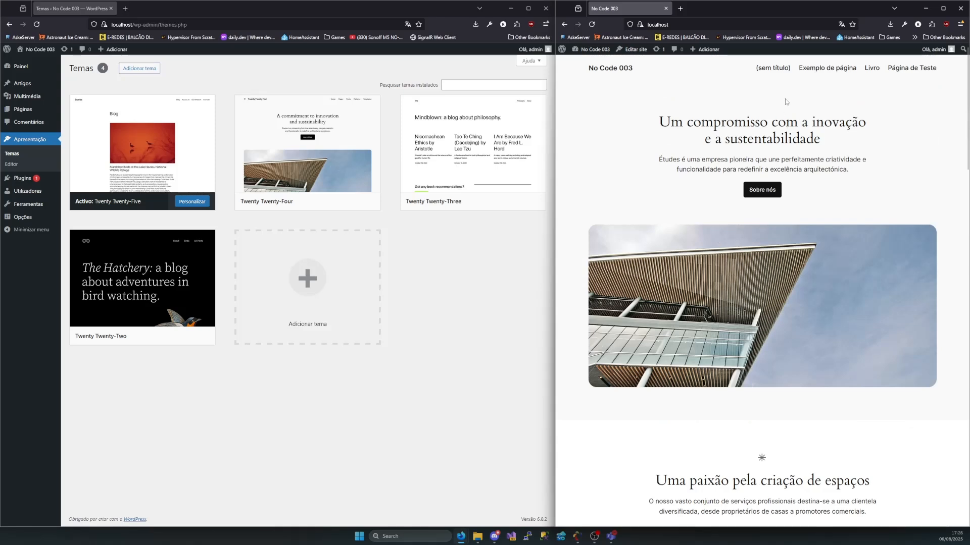
View the untitled page with its footer, then the "Exemplo de página" page, under the new theme
{"action": "left_click", "coordinate": [781, 71]}
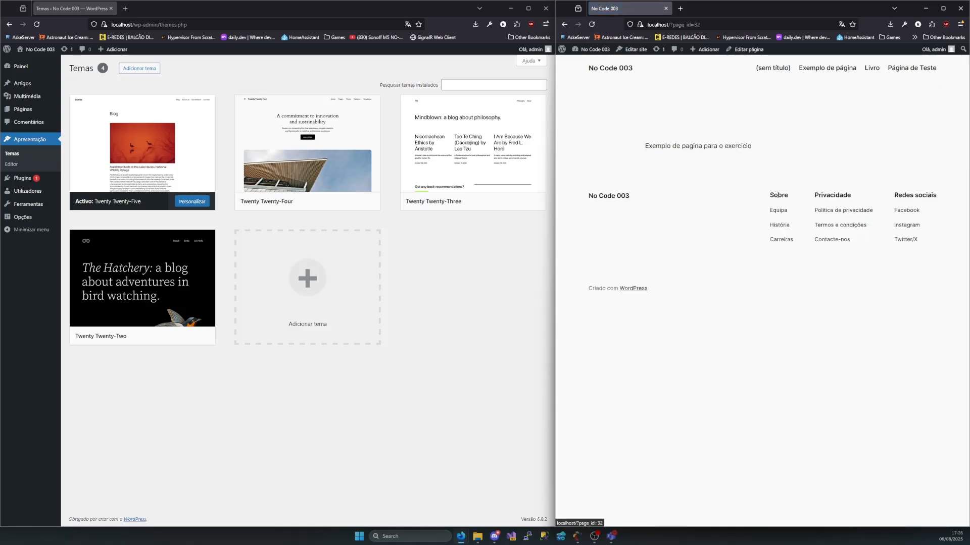
{"action": "left_click_drag", "start_coordinate": [573, 170], "coordinate": [903, 368]}
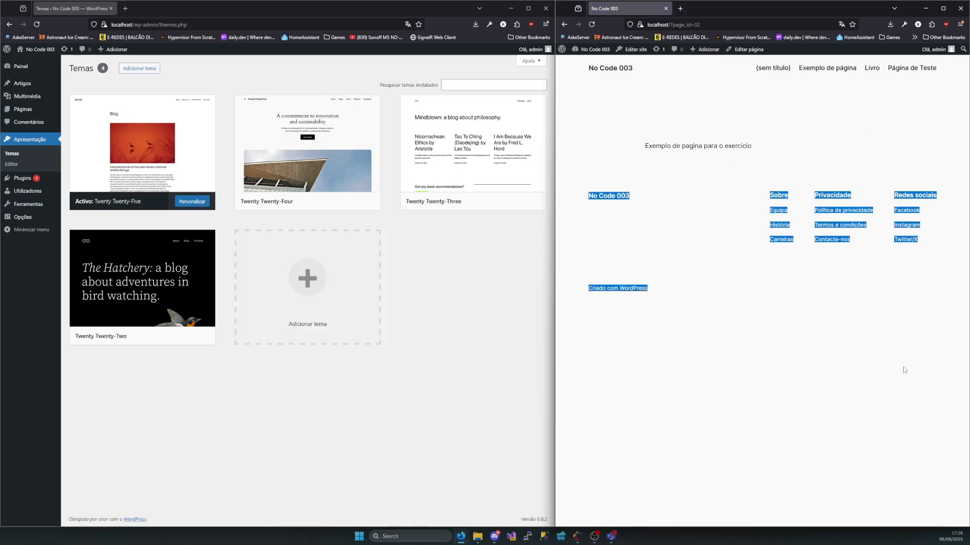
{"action": "left_click", "coordinate": [839, 72]}
{"action": "left_click", "coordinate": [839, 72]}
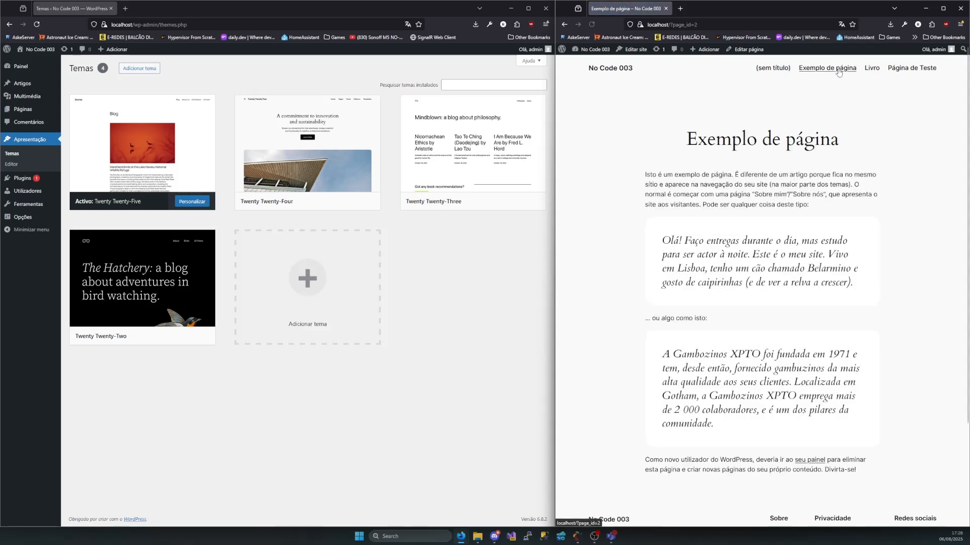
Examine the "Exemplo de página" content from its title through the quote blocks to the footer links
{"action": "scroll", "coordinate": [669, 208], "scroll_direction": "down", "scroll_amount": 3}
{"action": "scroll", "coordinate": [668, 165], "scroll_direction": "up", "scroll_amount": 3}
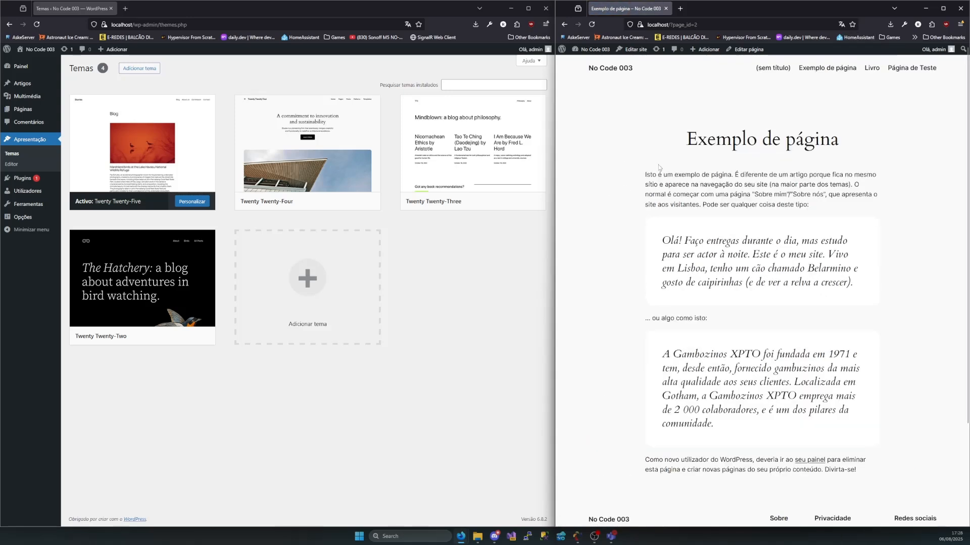
{"action": "left_click_drag", "start_coordinate": [636, 131], "coordinate": [904, 401]}
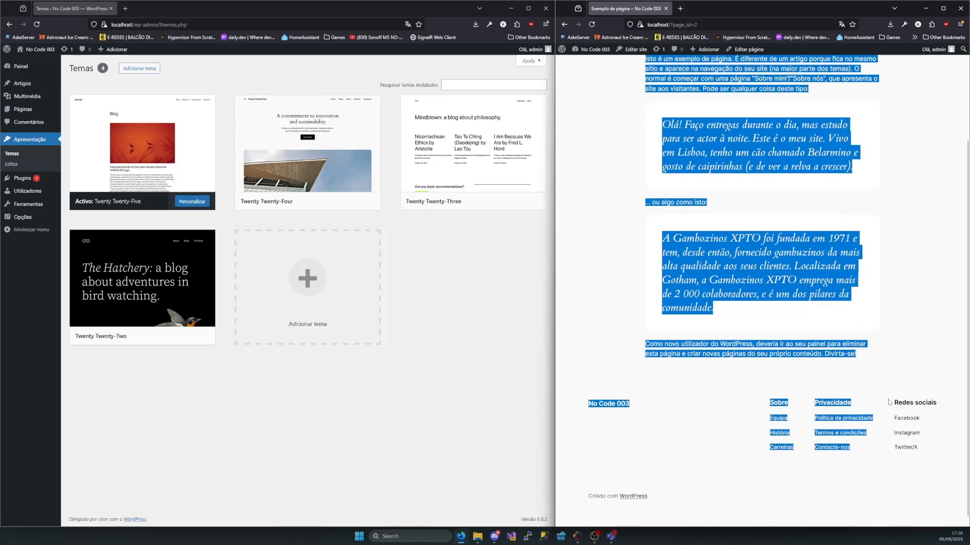
{"action": "left_click", "coordinate": [916, 393]}
{"action": "scroll", "coordinate": [915, 393], "scroll_direction": "up", "scroll_amount": 3}
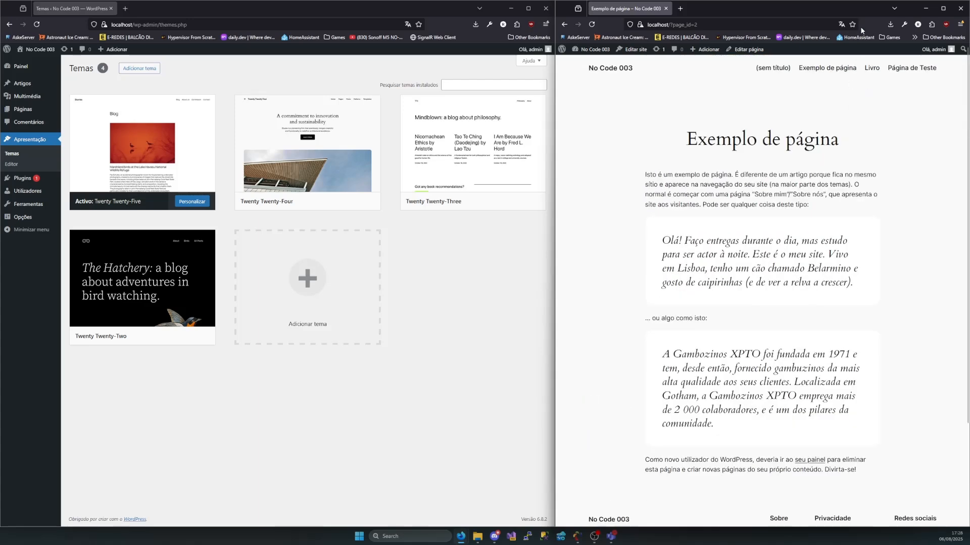
{"action": "left_click", "coordinate": [835, 69]}
View the Livro page from its title through the international editions, frequently asked questions and subscription block to the footer
{"action": "left_click", "coordinate": [872, 68]}
{"action": "scroll", "coordinate": [826, 225], "scroll_direction": "down", "scroll_amount": 1}
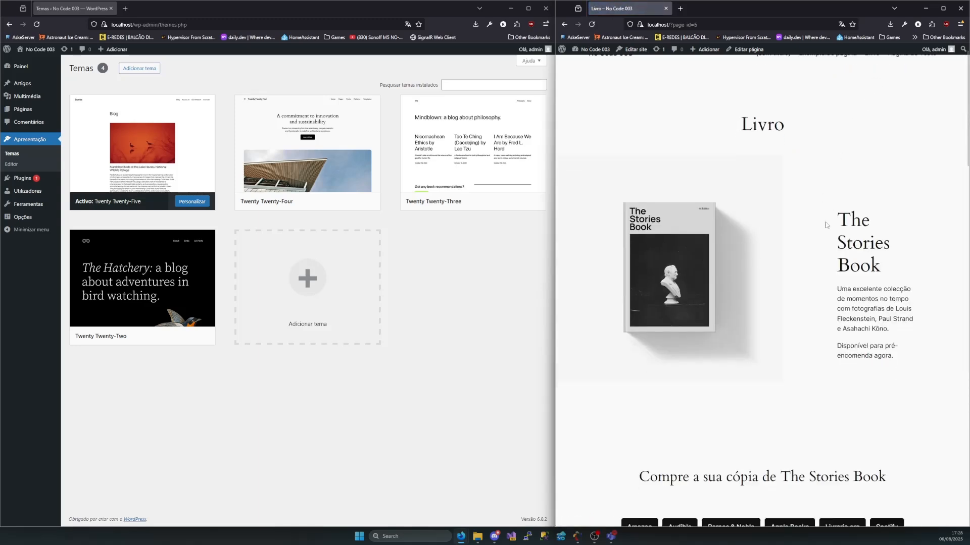
{"action": "scroll", "coordinate": [826, 225], "scroll_direction": "down", "scroll_amount": 12}
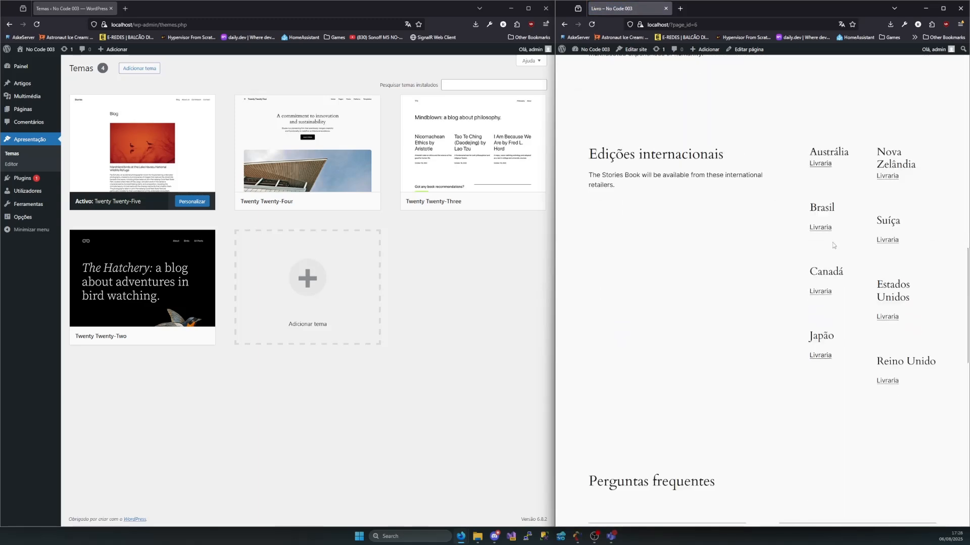
{"action": "scroll", "coordinate": [833, 245], "scroll_direction": "down", "scroll_amount": 8}
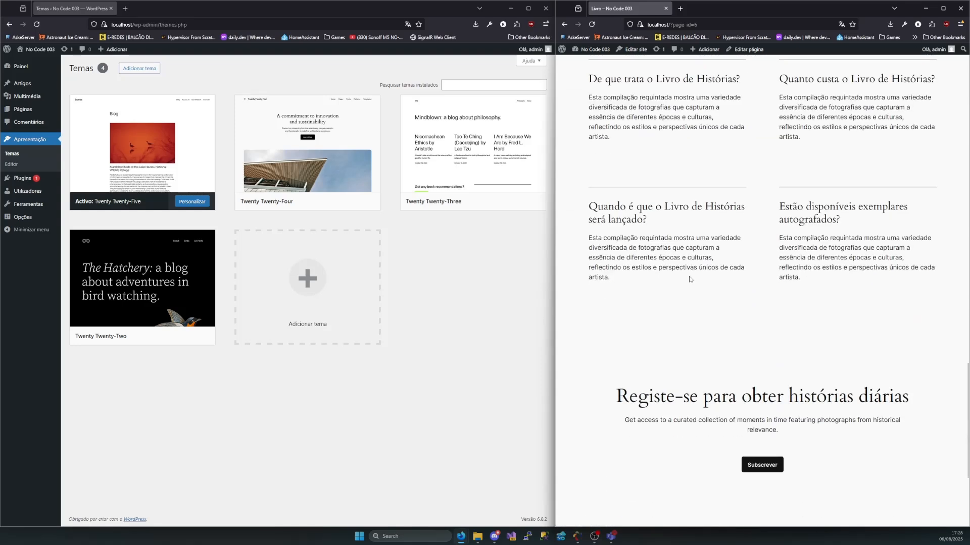
{"action": "scroll", "coordinate": [690, 280], "scroll_direction": "down", "scroll_amount": 4}
{"action": "key", "text": "Home"}
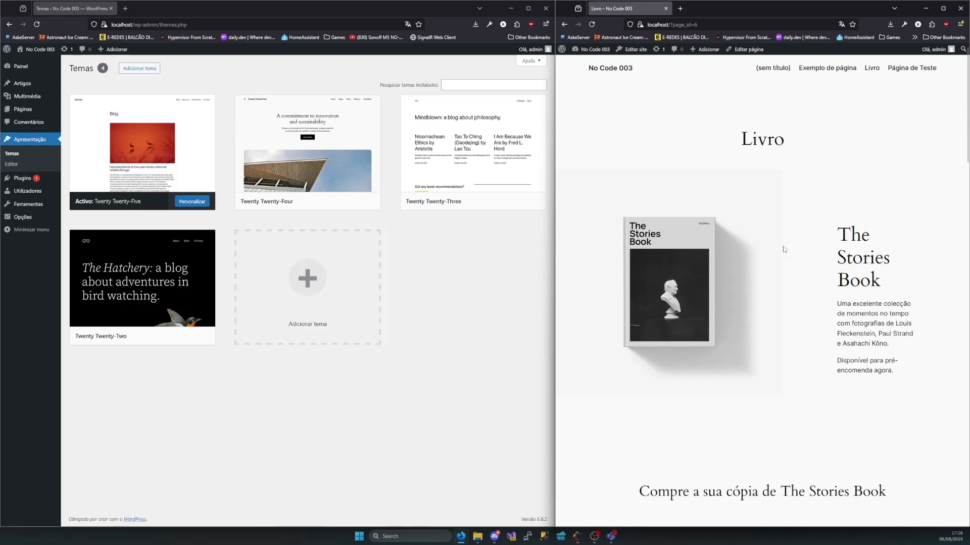
{"action": "left_click_drag", "start_coordinate": [731, 145], "coordinate": [835, 146]}
{"action": "left_click", "coordinate": [836, 146]}
{"action": "scroll", "coordinate": [729, 351], "scroll_direction": "down", "scroll_amount": 15}
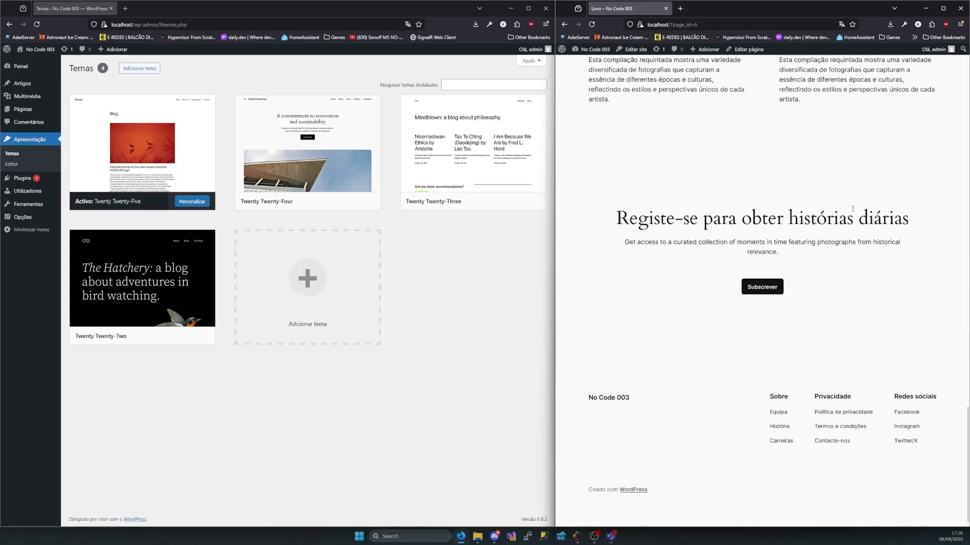
{"action": "scroll", "coordinate": [896, 425], "scroll_direction": "up", "scroll_amount": 15}
Open Página de Teste and examine its title, buttons, text and image columns, and the Citação block
{"action": "left_click", "coordinate": [894, 69]}
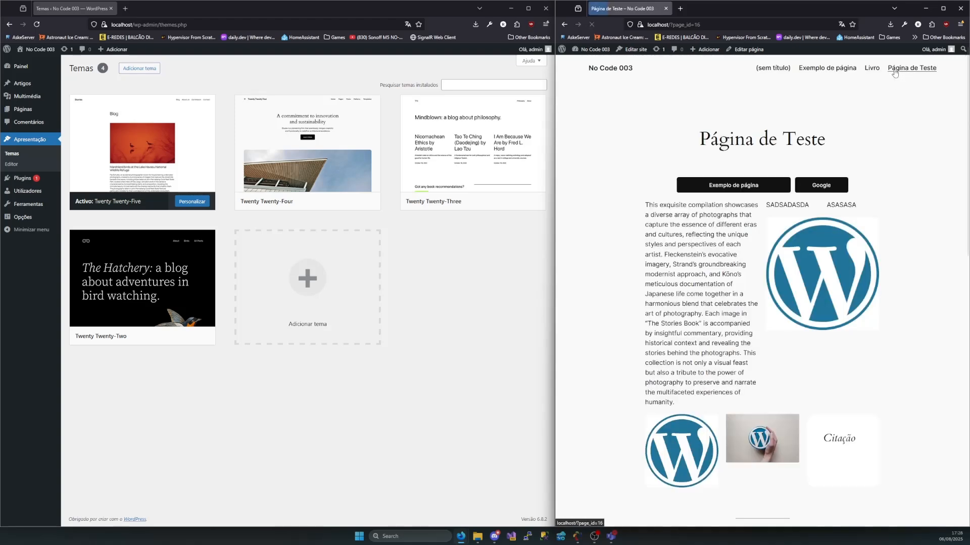
{"action": "left_click_drag", "start_coordinate": [630, 124], "coordinate": [889, 467]}
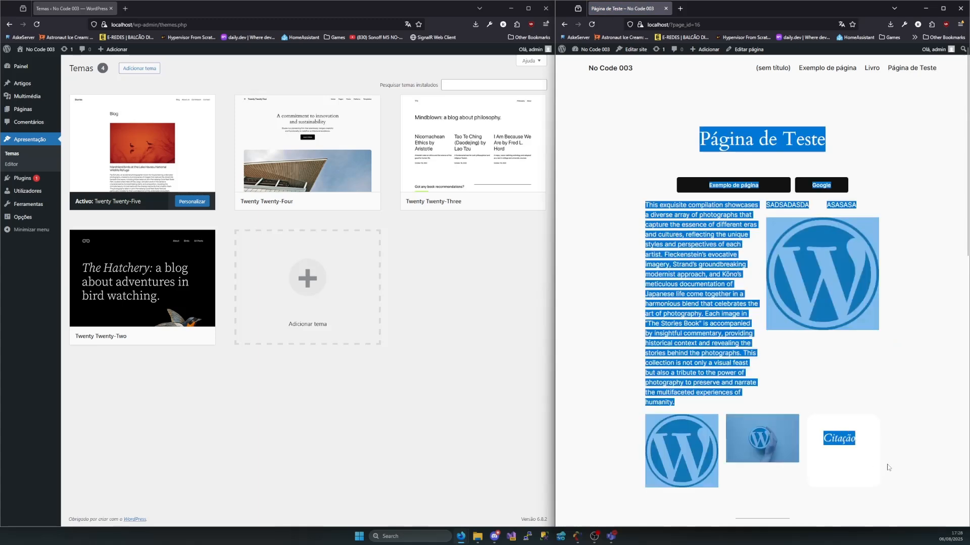
{"action": "left_click", "coordinate": [918, 437]}
{"action": "scroll", "coordinate": [823, 326], "scroll_direction": "down", "scroll_amount": 2}
{"action": "left_click_drag", "start_coordinate": [821, 310], "coordinate": [868, 360]}
{"action": "left_click", "coordinate": [898, 365]}
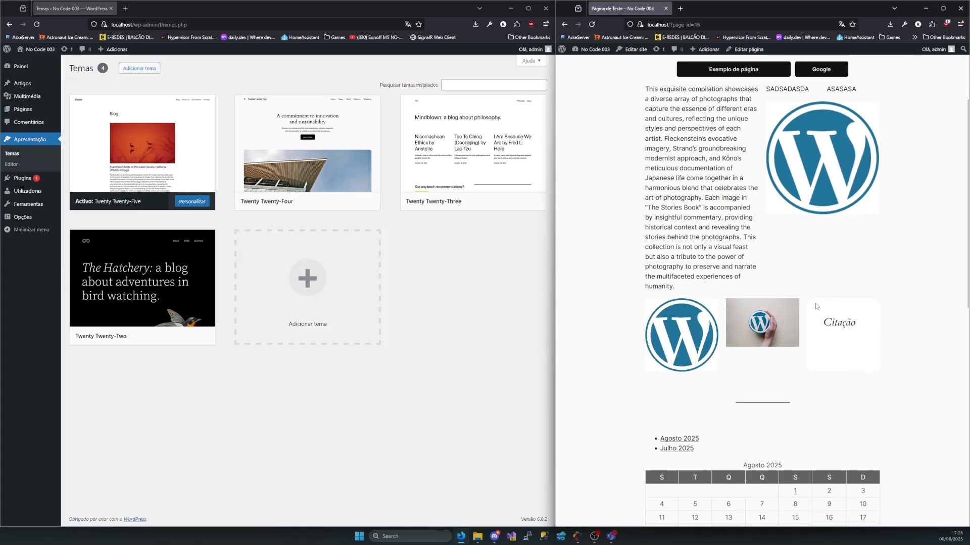
{"action": "left_click_drag", "start_coordinate": [818, 300], "coordinate": [861, 361]}
{"action": "left_click", "coordinate": [890, 376]}
{"action": "scroll", "coordinate": [893, 375], "scroll_direction": "down", "scroll_amount": 3}
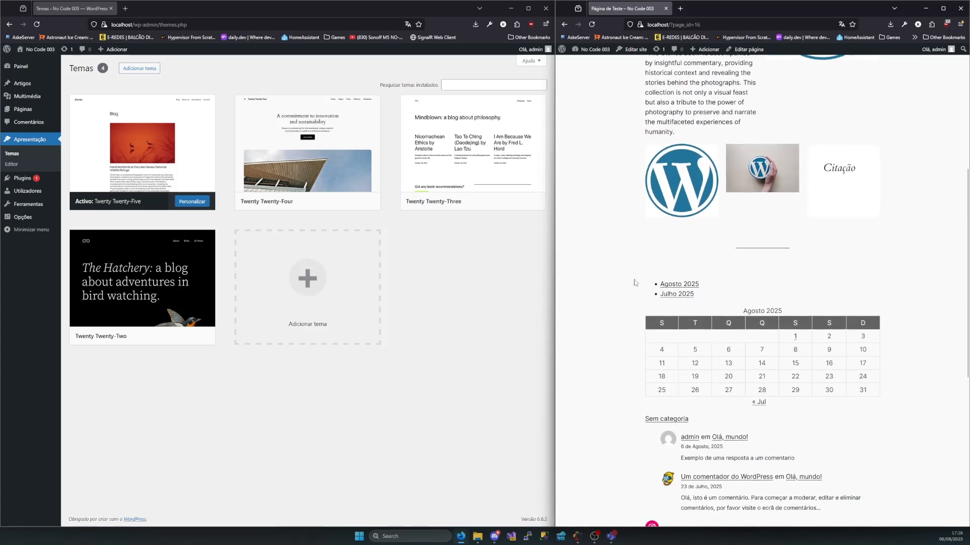
Examine Página de Teste's archive links, calendar, recent comments, embedded video and footer, and return to its title
{"action": "left_click_drag", "start_coordinate": [627, 282], "coordinate": [880, 404]}
{"action": "scroll", "coordinate": [863, 393], "scroll_direction": "down", "scroll_amount": 2}
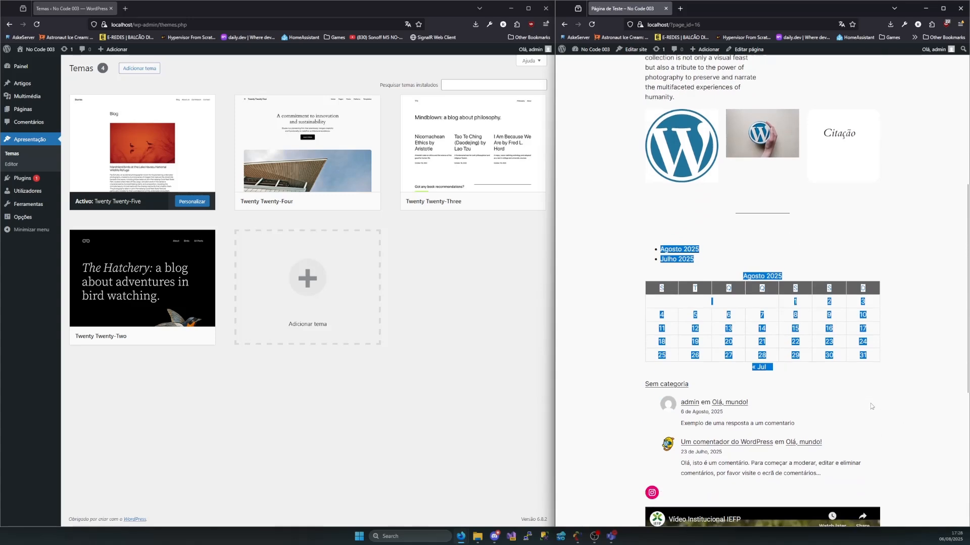
{"action": "scroll", "coordinate": [846, 376], "scroll_direction": "down", "scroll_amount": 4}
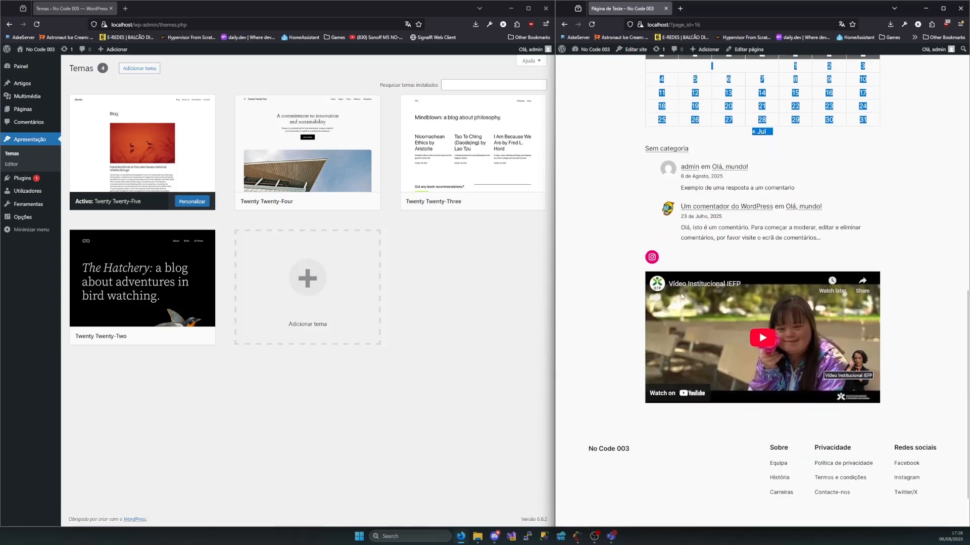
{"action": "scroll", "coordinate": [793, 394], "scroll_direction": "up", "scroll_amount": 11}
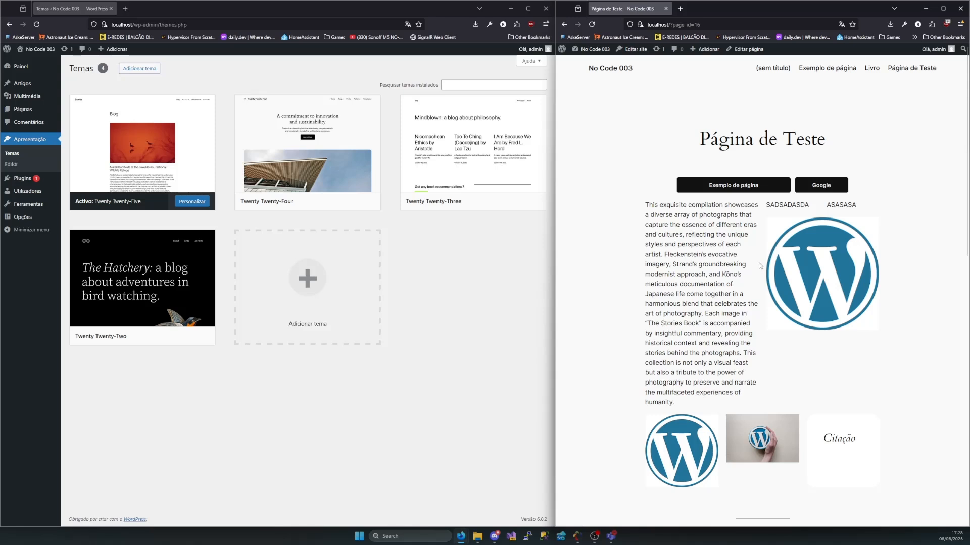
Return to the public site's home page through the No Code 003 site title
{"action": "left_click", "coordinate": [480, 308]}
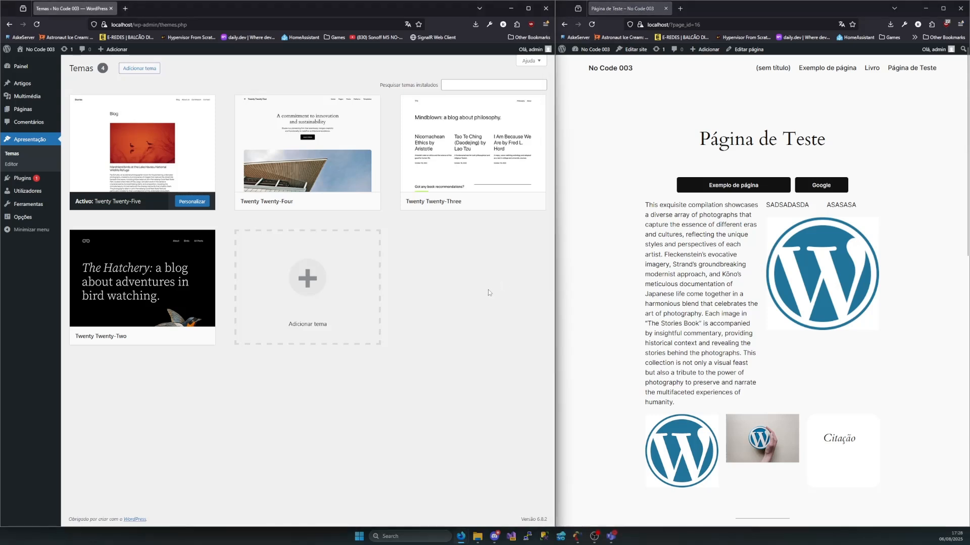
{"action": "left_click", "coordinate": [595, 63]}
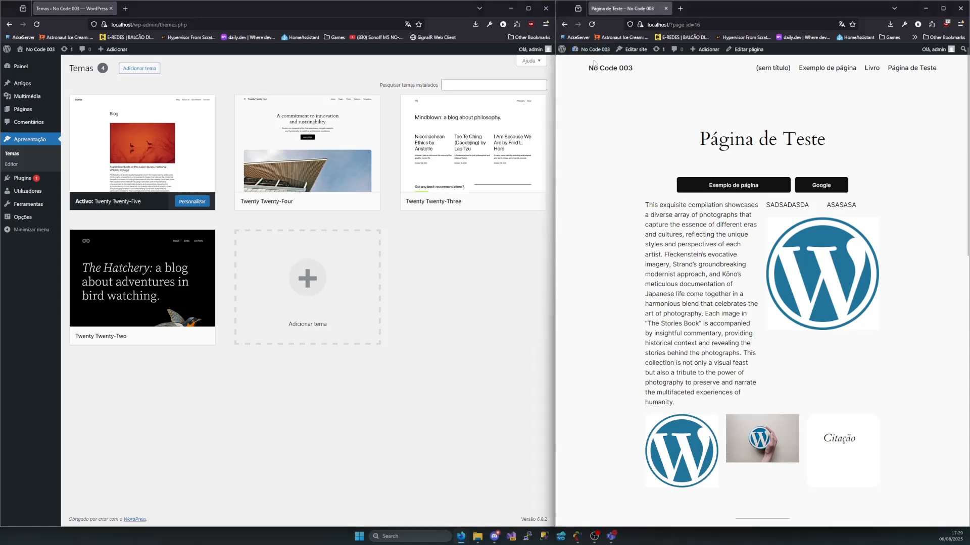
{"action": "left_click", "coordinate": [596, 70]}
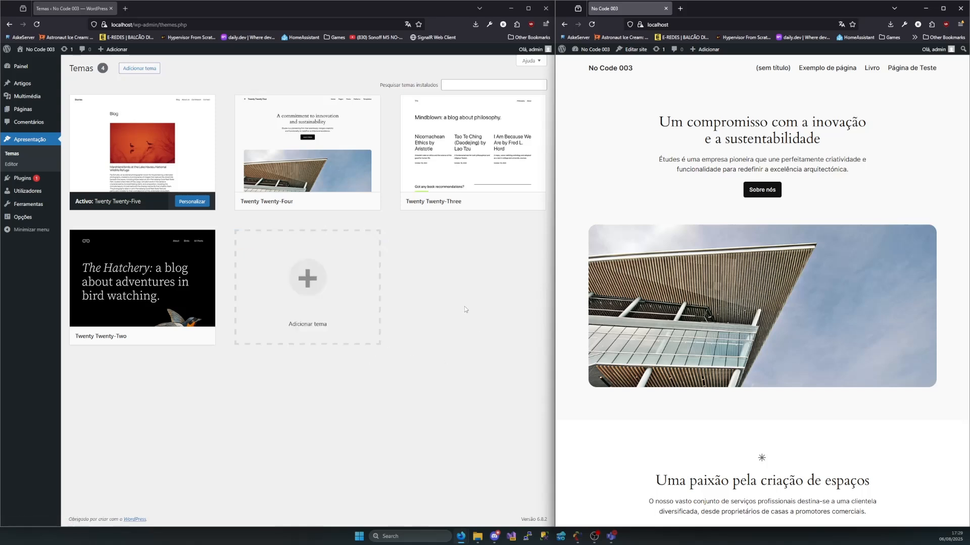
Open the add-themes catalogue and browse the popular themes, from Twenty Twenty-Two down to Twenty Fourteen and back up to Blocksy
{"action": "left_click", "coordinate": [311, 280]}
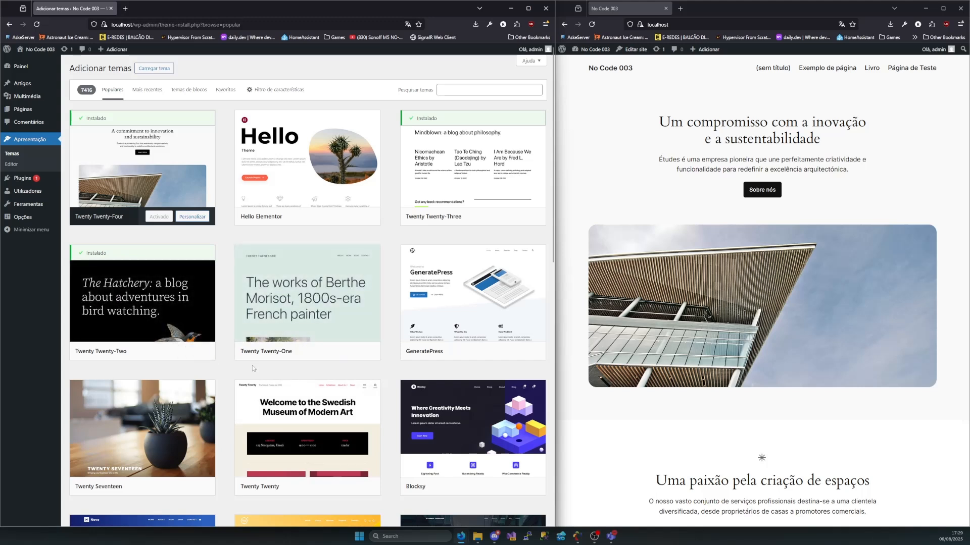
{"action": "mouse_move", "coordinate": [186, 295]}
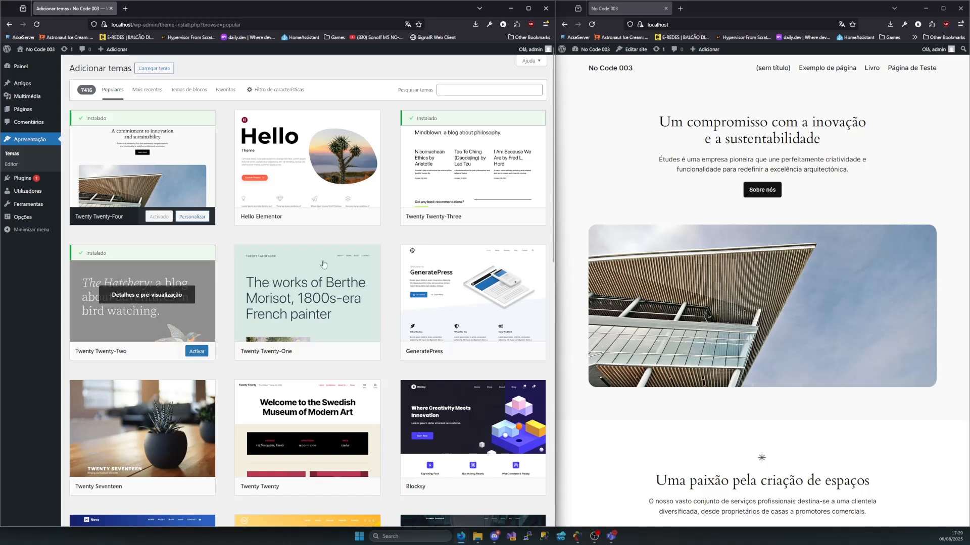
{"action": "mouse_move", "coordinate": [421, 324]}
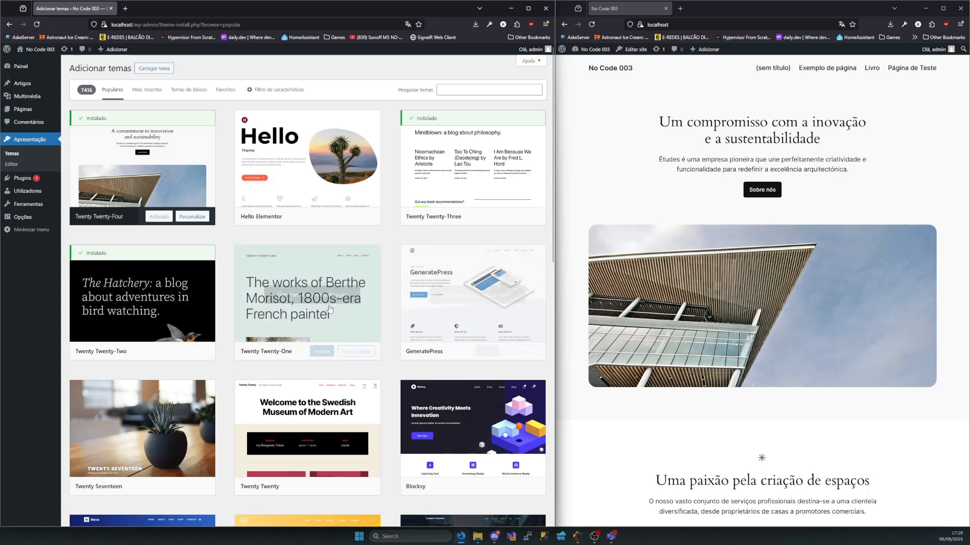
{"action": "scroll", "coordinate": [354, 352], "scroll_direction": "down", "scroll_amount": 5}
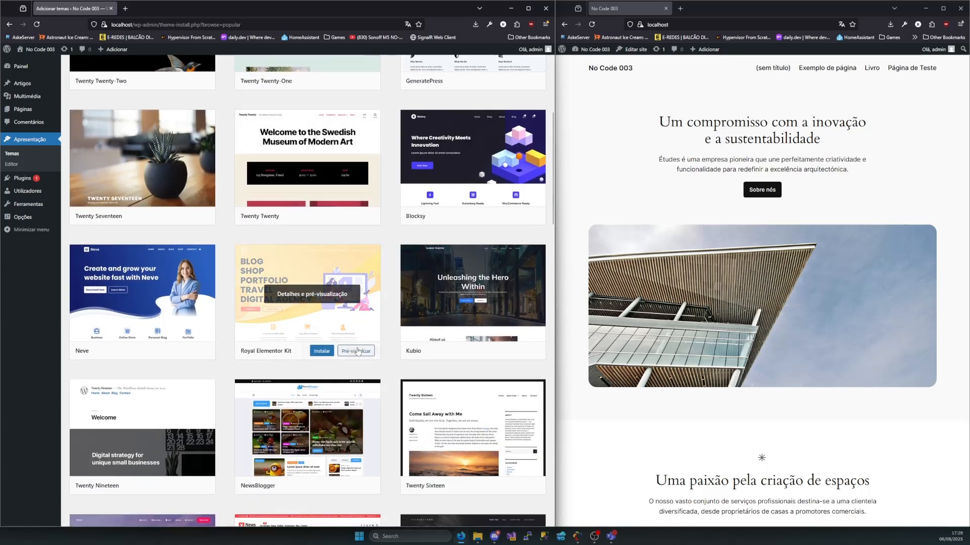
{"action": "scroll", "coordinate": [353, 352], "scroll_direction": "down", "scroll_amount": 4}
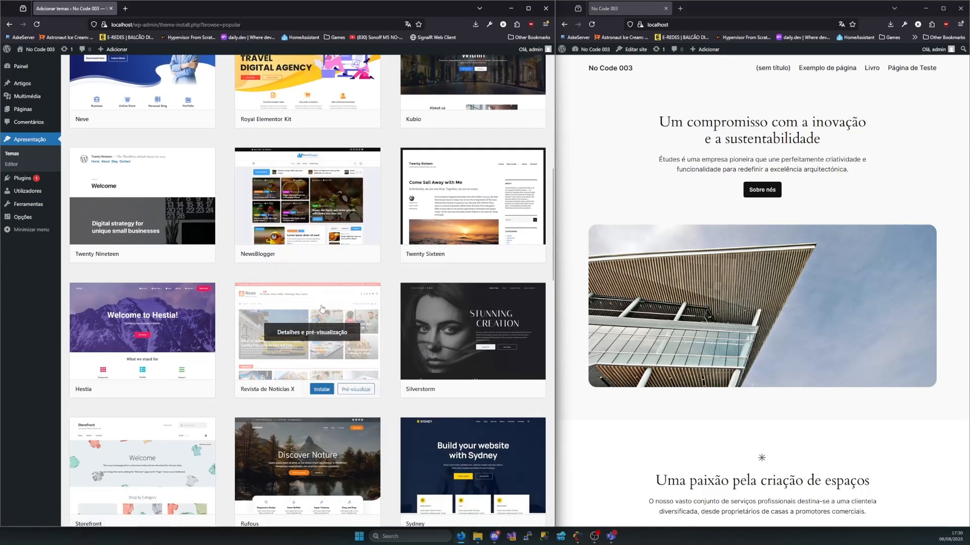
{"action": "scroll", "coordinate": [314, 303], "scroll_direction": "down", "scroll_amount": 5}
{"action": "scroll", "coordinate": [310, 305], "scroll_direction": "down", "scroll_amount": 1}
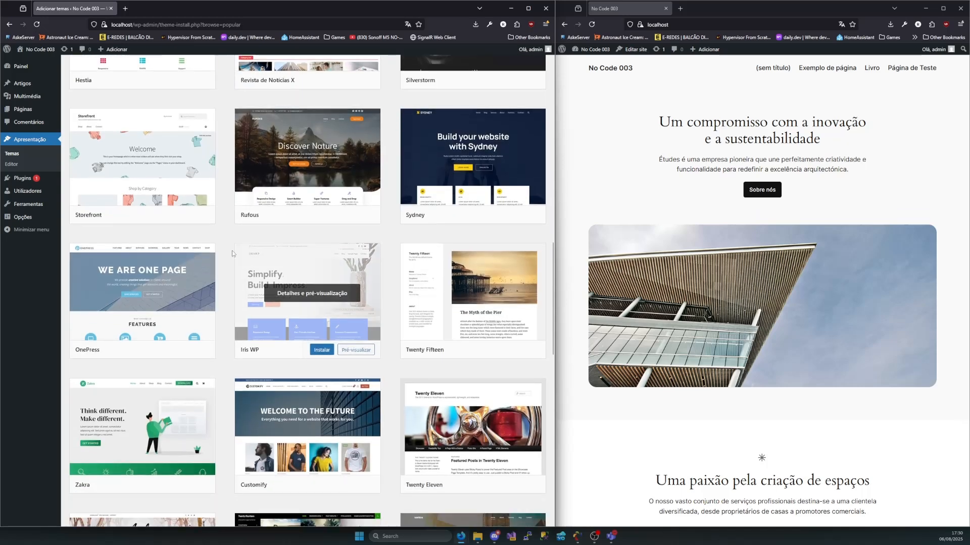
{"action": "scroll", "coordinate": [232, 252], "scroll_direction": "down", "scroll_amount": 4}
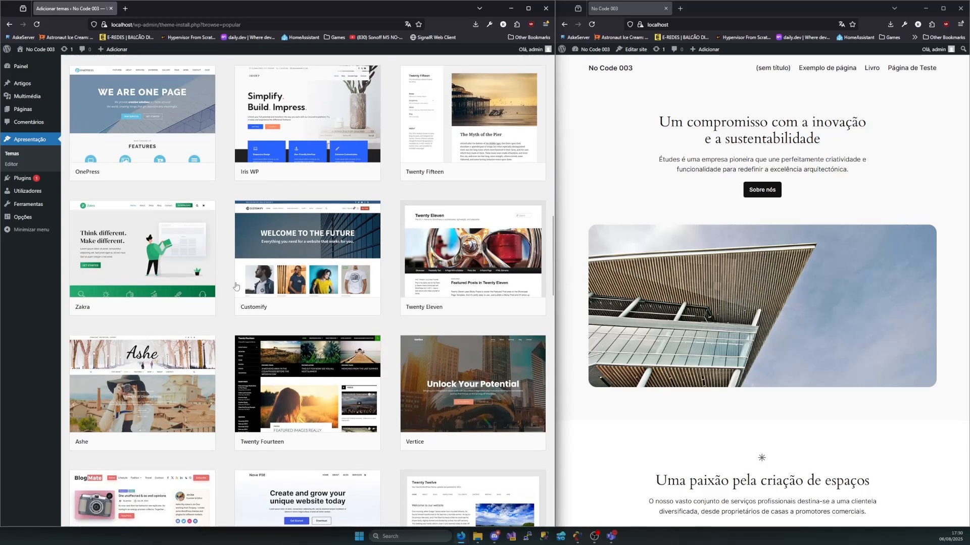
{"action": "scroll", "coordinate": [228, 273], "scroll_direction": "up", "scroll_amount": 10}
{"action": "scroll", "coordinate": [230, 266], "scroll_direction": "up", "scroll_amount": 5}
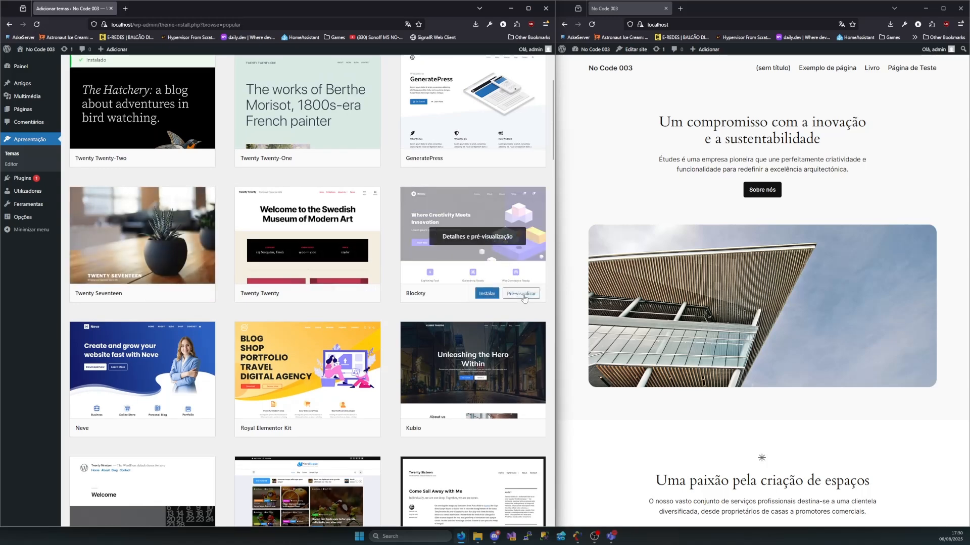
Preview the Blocksy theme, view its "Worth A Thousand Words" sample post, and return to the preview's post list
{"action": "left_click", "coordinate": [521, 294]}
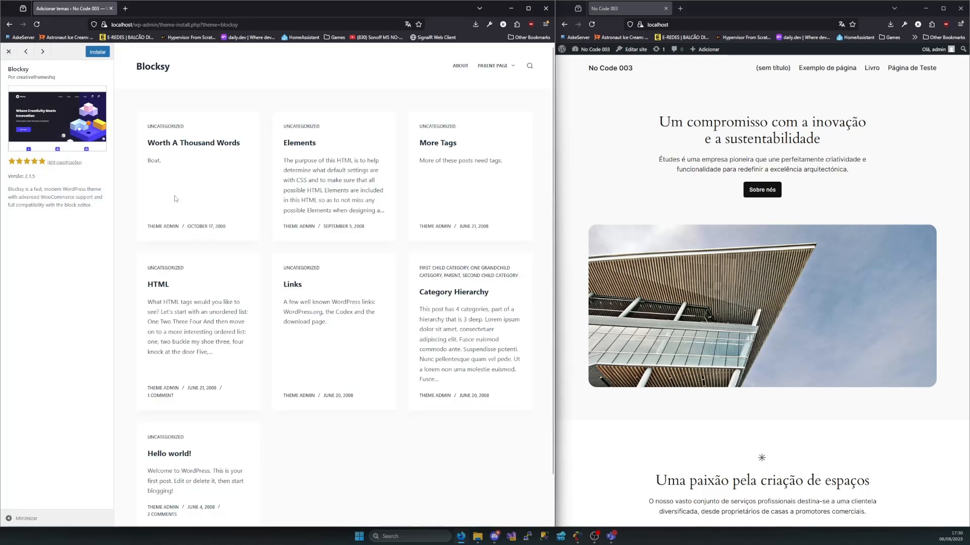
{"action": "scroll", "coordinate": [175, 198], "scroll_direction": "down", "scroll_amount": 2}
{"action": "scroll", "coordinate": [197, 201], "scroll_direction": "up", "scroll_amount": 2}
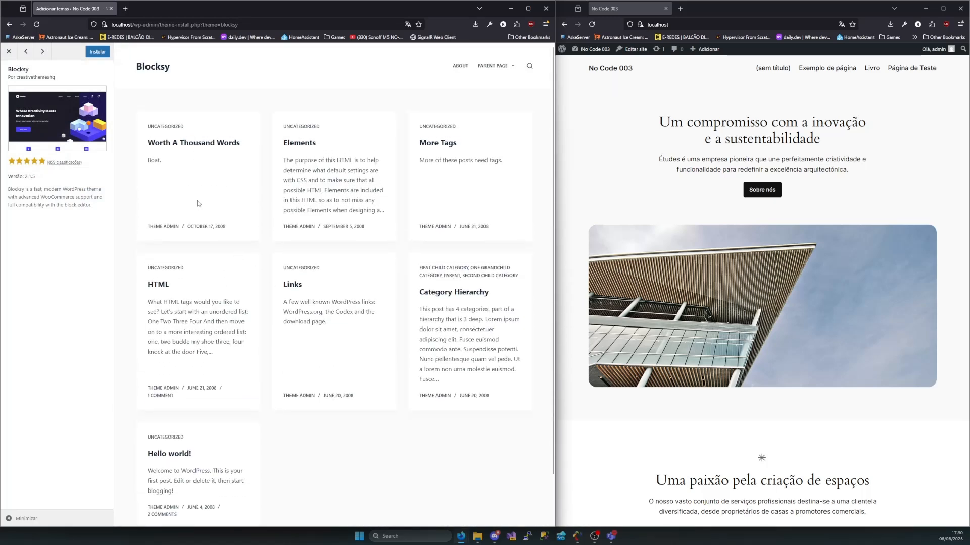
{"action": "left_click", "coordinate": [171, 145]}
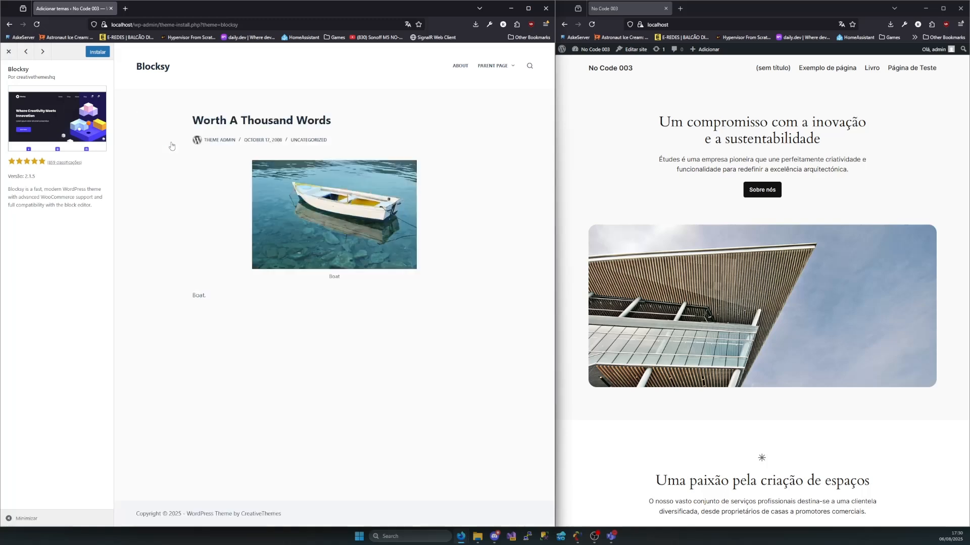
{"action": "key", "text": "alt+Left"}
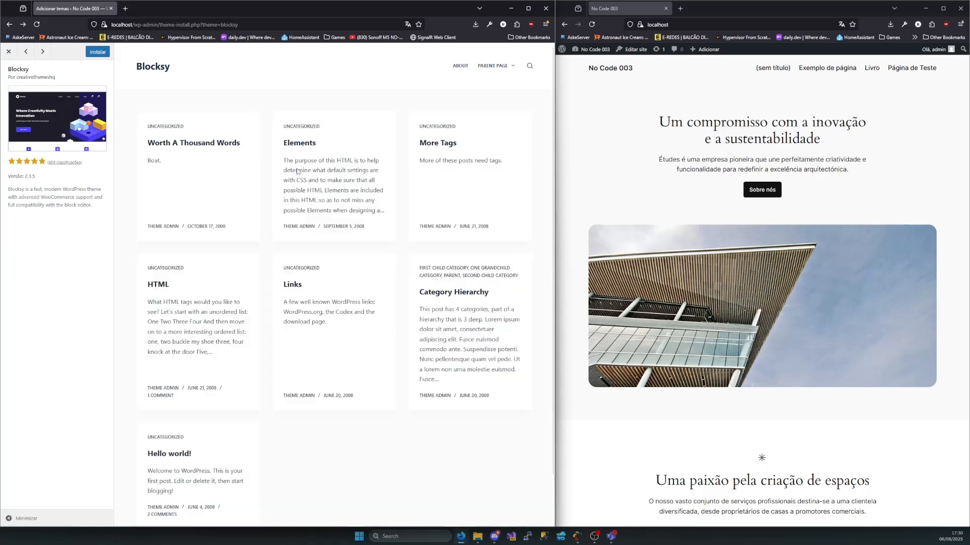
Open the Elements sample post in the Blocksy preview and examine its heading levels and paragraph styling
{"action": "left_click", "coordinate": [315, 145]}
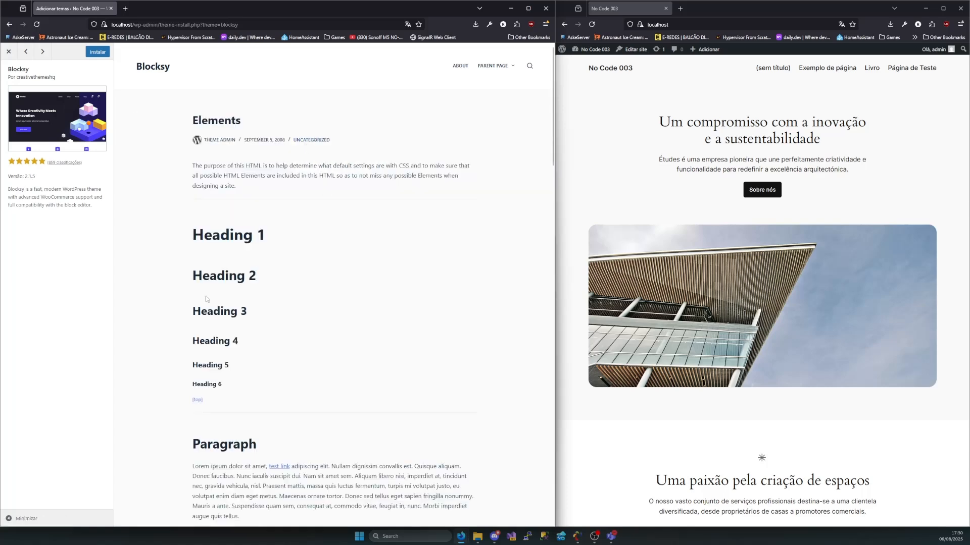
{"action": "scroll", "coordinate": [209, 303], "scroll_direction": "down", "scroll_amount": 3}
{"action": "scroll", "coordinate": [213, 313], "scroll_direction": "down", "scroll_amount": 5}
{"action": "scroll", "coordinate": [208, 309], "scroll_direction": "up", "scroll_amount": 8}
{"action": "left_click_drag", "start_coordinate": [192, 236], "coordinate": [287, 242]}
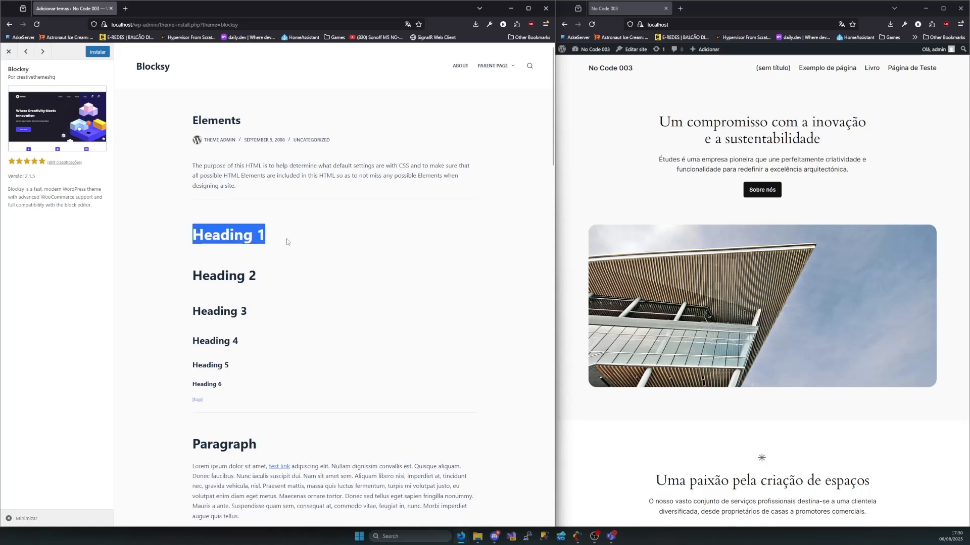
{"action": "scroll", "coordinate": [211, 398], "scroll_direction": "down", "scroll_amount": 2}
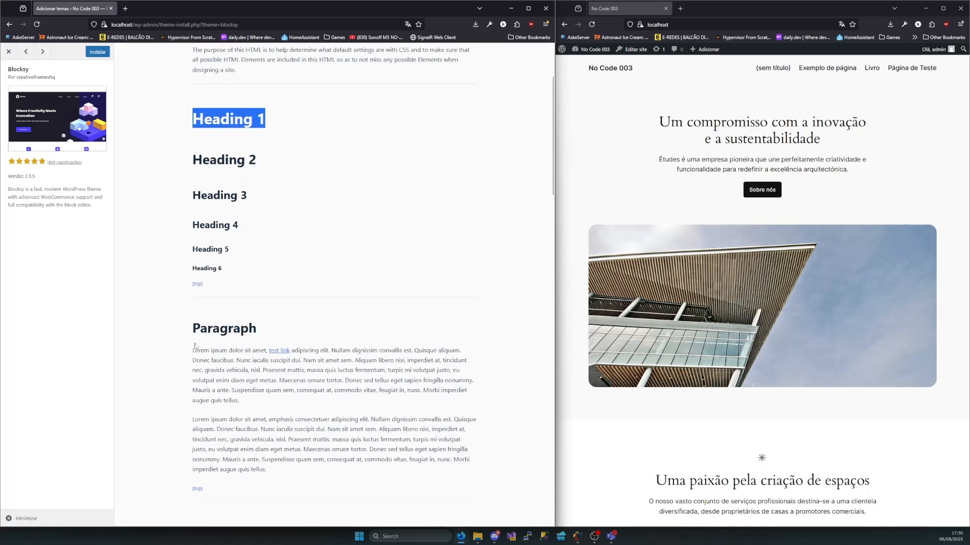
{"action": "left_click_drag", "start_coordinate": [190, 327], "coordinate": [296, 474]}
{"action": "left_click", "coordinate": [297, 474]}
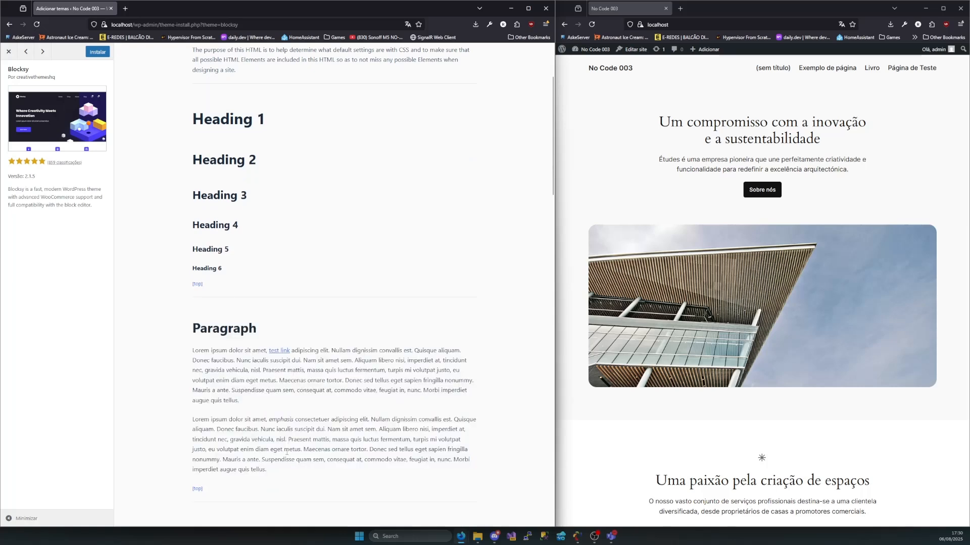
Examine the ordered and unordered list styles in the Elements sample post's List Types section
{"action": "scroll", "coordinate": [303, 369], "scroll_direction": "down", "scroll_amount": 4}
{"action": "left_click_drag", "start_coordinate": [196, 399], "coordinate": [273, 451]}
{"action": "scroll", "coordinate": [278, 435], "scroll_direction": "down", "scroll_amount": 2}
{"action": "left_click_drag", "start_coordinate": [189, 368], "coordinate": [264, 402]}
{"action": "left_click", "coordinate": [258, 402]}
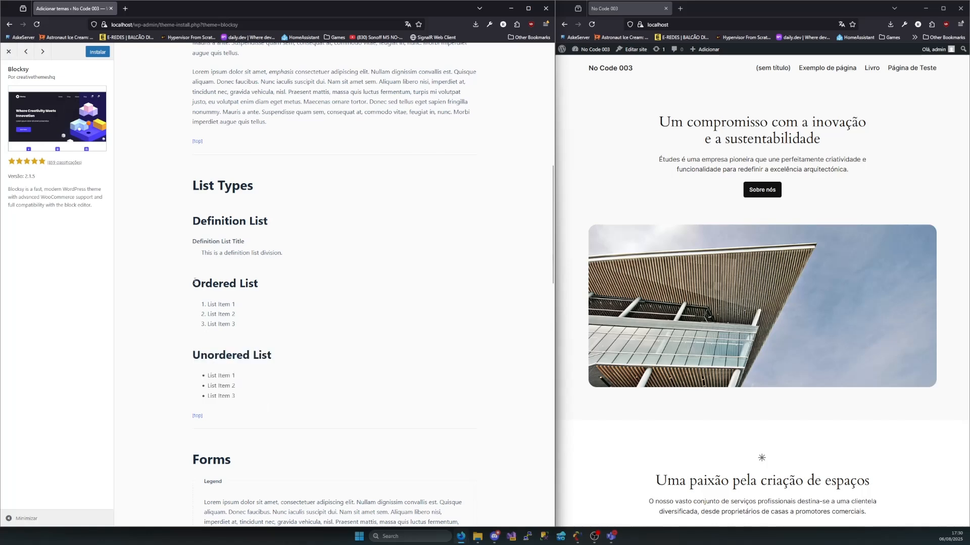
Examine the list styles and the Forms section, from its headings to the form fields, in the Elements sample post
{"action": "left_click_drag", "start_coordinate": [190, 277], "coordinate": [253, 347]}
{"action": "left_click_drag", "start_coordinate": [184, 342], "coordinate": [276, 412]}
{"action": "left_click", "coordinate": [276, 412]}
{"action": "scroll", "coordinate": [266, 407], "scroll_direction": "down", "scroll_amount": 2}
{"action": "left_click_drag", "start_coordinate": [190, 333], "coordinate": [309, 385]}
{"action": "scroll", "coordinate": [252, 369], "scroll_direction": "down", "scroll_amount": 3}
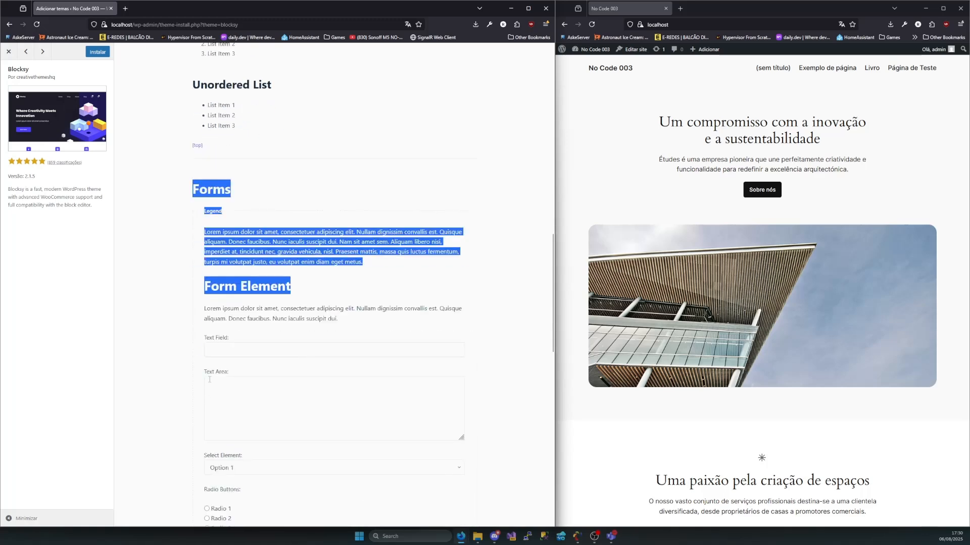
{"action": "scroll", "coordinate": [208, 404], "scroll_direction": "down", "scroll_amount": 4}
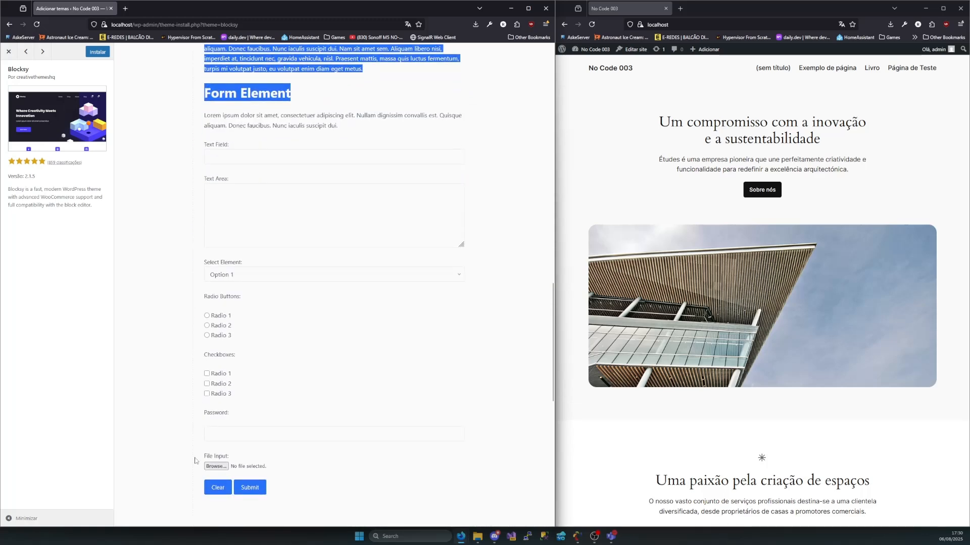
Examine the Tables section of the Elements sample post, including its heading and header row
{"action": "left_click", "coordinate": [195, 460]}
{"action": "scroll", "coordinate": [195, 460], "scroll_direction": "down", "scroll_amount": 4}
{"action": "left_click_drag", "start_coordinate": [199, 383], "coordinate": [256, 392]}
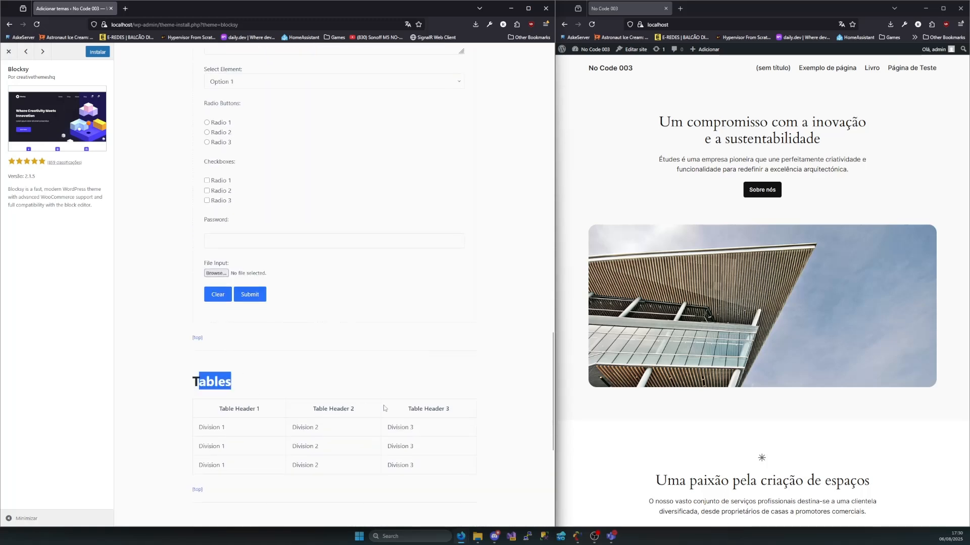
{"action": "left_click_drag", "start_coordinate": [455, 407], "coordinate": [407, 408]}
{"action": "scroll", "coordinate": [197, 360], "scroll_direction": "down", "scroll_amount": 3}
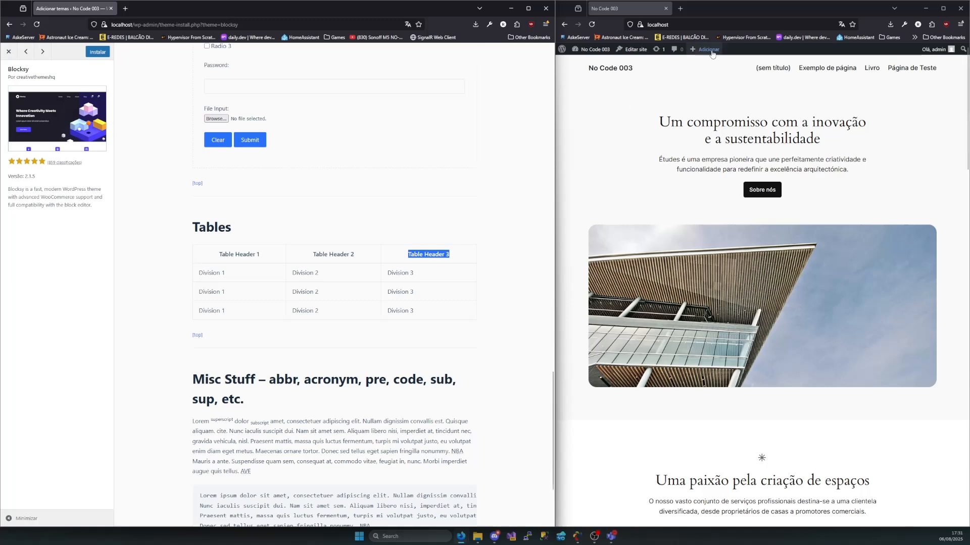
View the live site's Exemplo de página, Livro and Página de Teste pages
{"action": "left_click", "coordinate": [852, 70]}
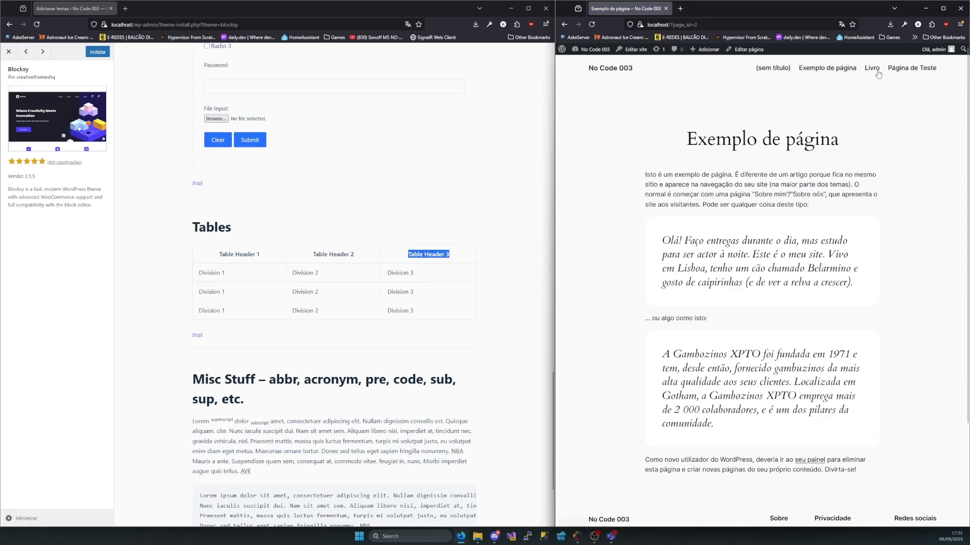
{"action": "left_click", "coordinate": [871, 70]}
{"action": "left_click", "coordinate": [910, 75]}
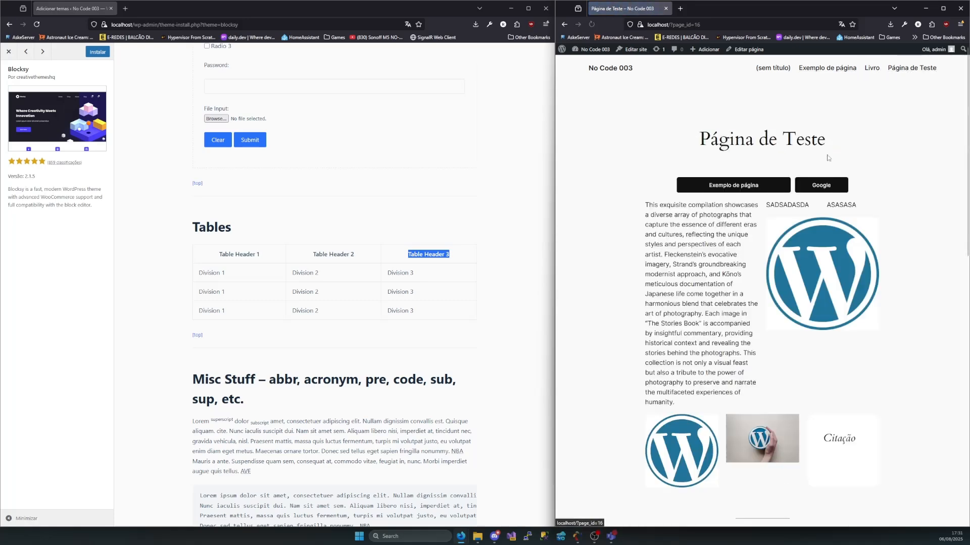
{"action": "scroll", "coordinate": [766, 228], "scroll_direction": "down", "scroll_amount": 8}
{"action": "scroll", "coordinate": [767, 228], "scroll_direction": "up", "scroll_amount": 10}
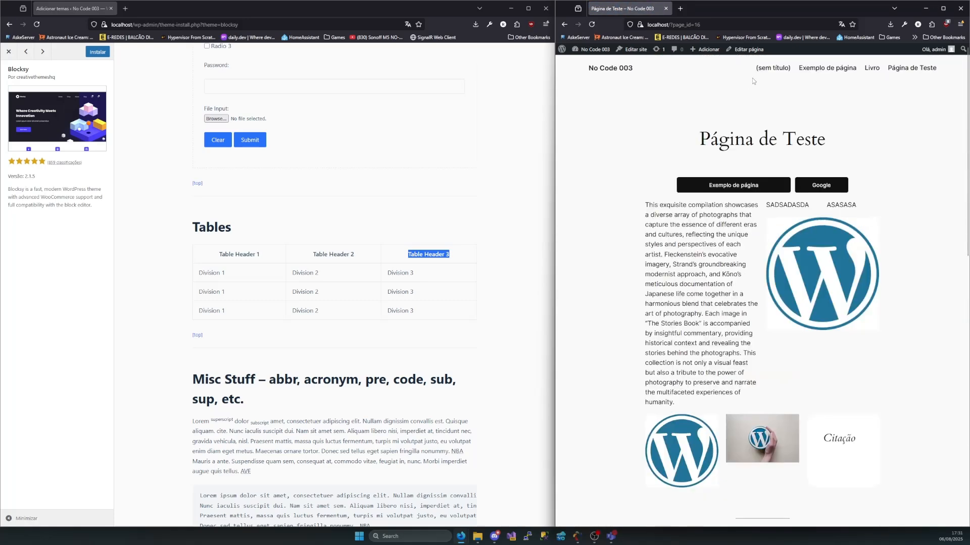
View the untitled page, Exemplo de página, and the Livro page down to its Perguntas frequentes section
{"action": "left_click", "coordinate": [747, 65]}
{"action": "left_click", "coordinate": [827, 68]}
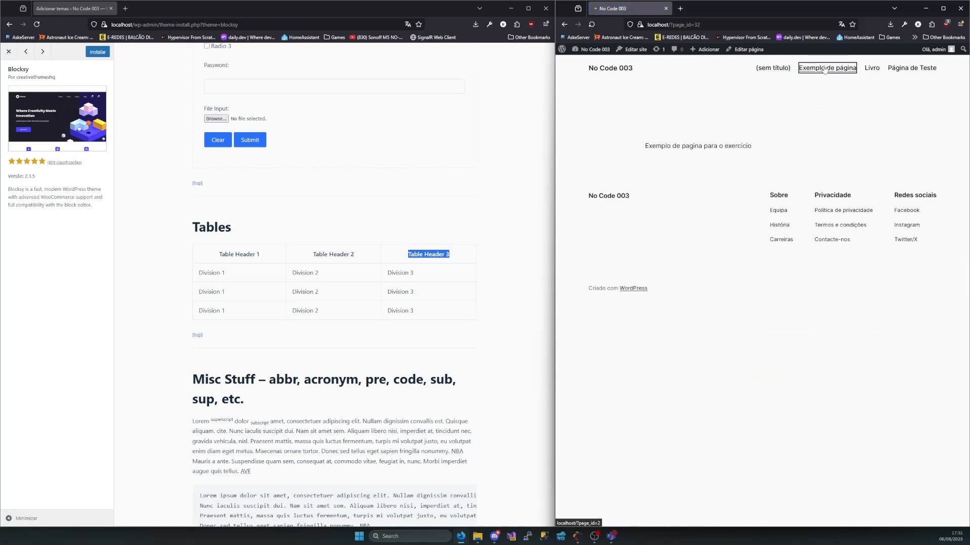
{"action": "scroll", "coordinate": [768, 234], "scroll_direction": "down", "scroll_amount": 4}
{"action": "scroll", "coordinate": [769, 234], "scroll_direction": "up", "scroll_amount": 3}
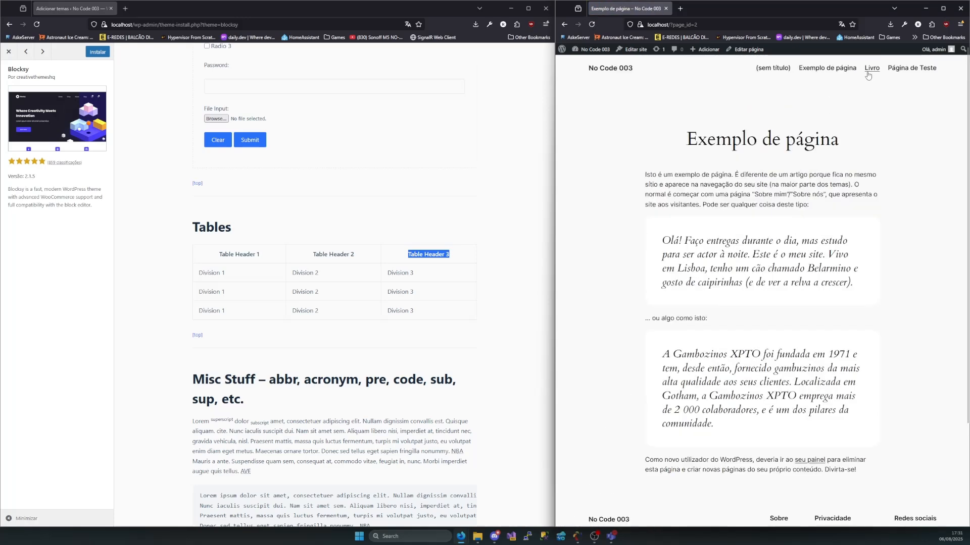
{"action": "left_click", "coordinate": [874, 69]}
{"action": "scroll", "coordinate": [765, 280], "scroll_direction": "down", "scroll_amount": 15}
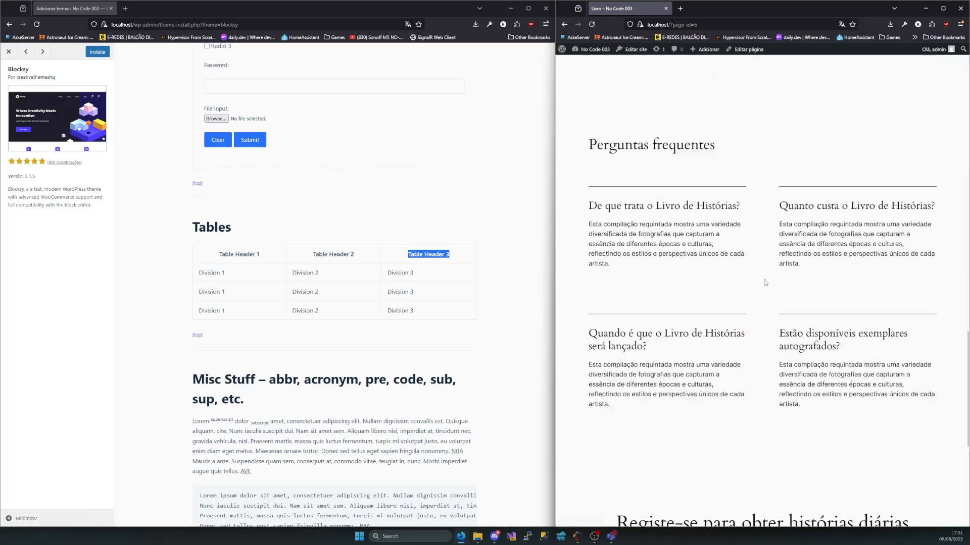
{"action": "scroll", "coordinate": [769, 287], "scroll_direction": "up", "scroll_amount": 13}
{"action": "scroll", "coordinate": [769, 287], "scroll_direction": "up", "scroll_amount": 3}
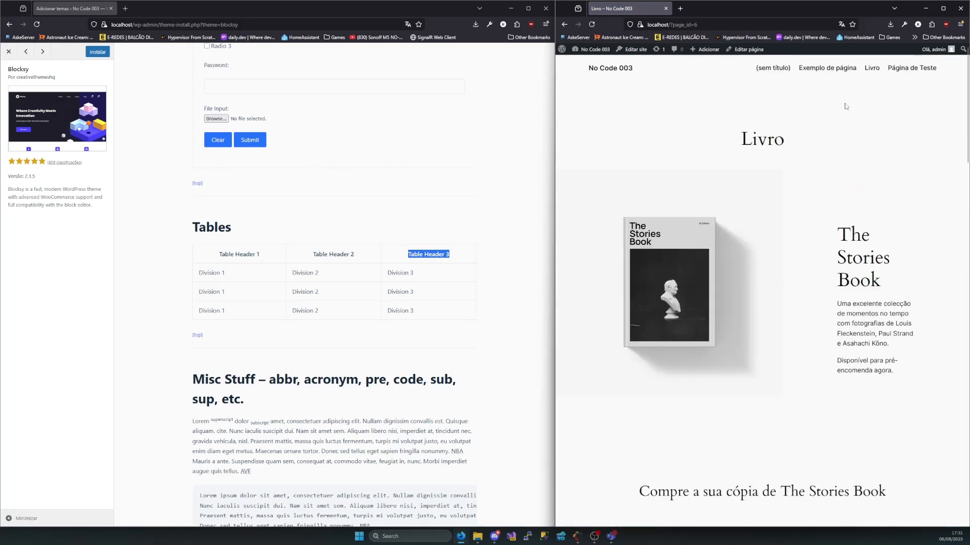
Review the content of Página de Teste on the live site and open the page for editing
{"action": "left_click", "coordinate": [894, 70]}
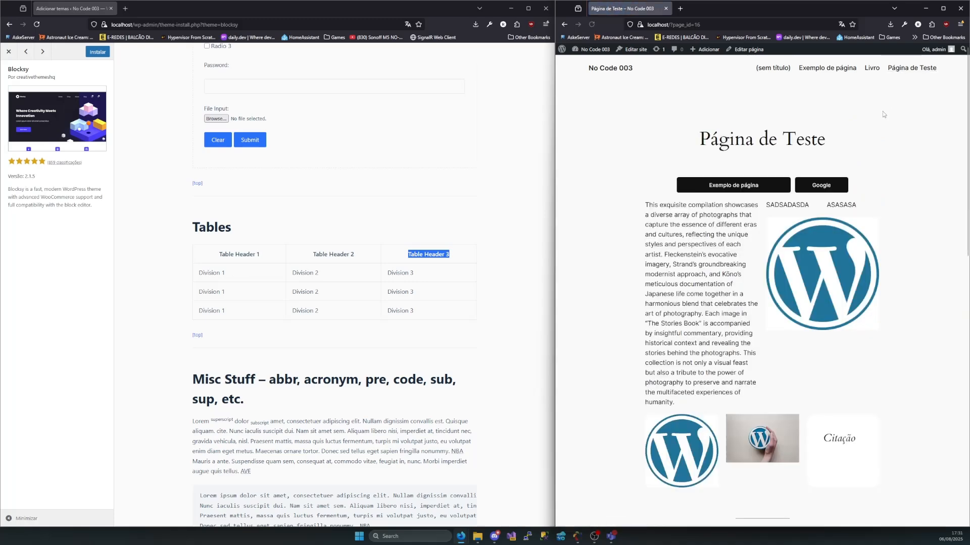
{"action": "scroll", "coordinate": [766, 234], "scroll_direction": "down", "scroll_amount": 10}
{"action": "scroll", "coordinate": [766, 234], "scroll_direction": "down", "scroll_amount": 3}
{"action": "scroll", "coordinate": [766, 233], "scroll_direction": "up", "scroll_amount": 8}
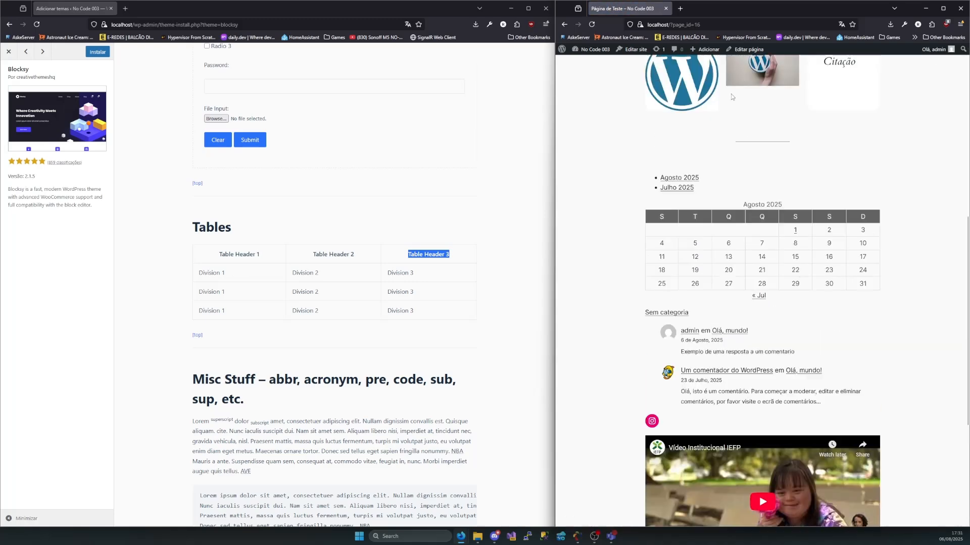
{"action": "left_click", "coordinate": [747, 50]}
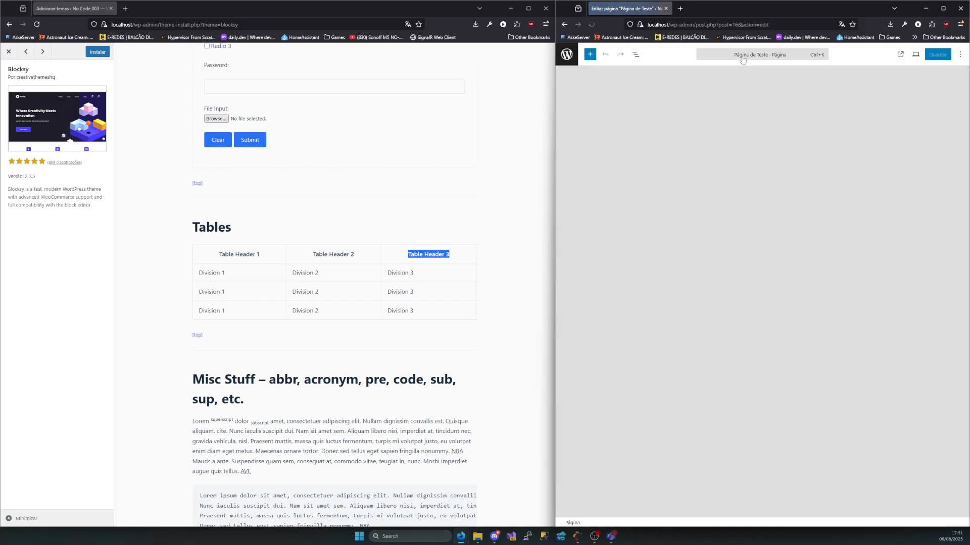
{"action": "scroll", "coordinate": [681, 171], "scroll_direction": "down", "scroll_amount": 10}
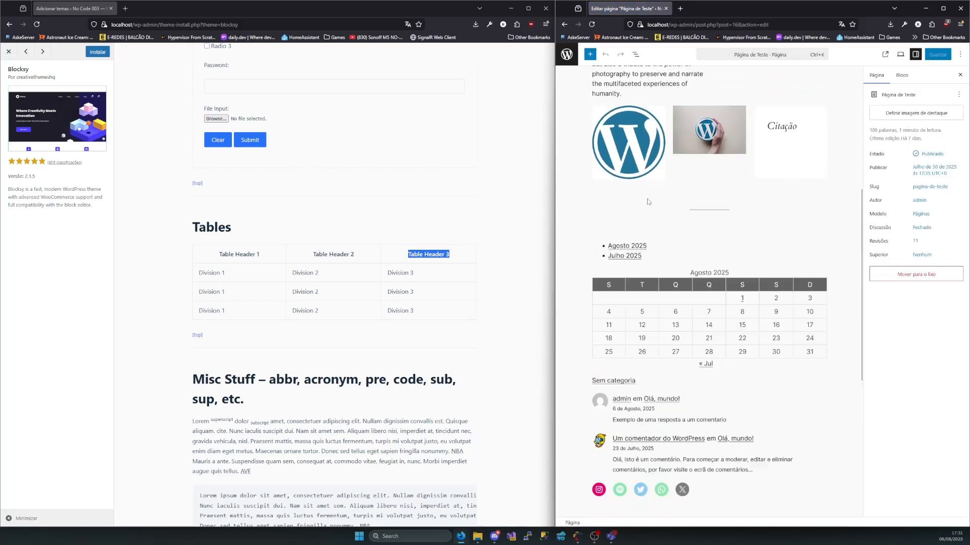
Insert a table with 3 columns and 3 rows between the separator and the monthly archives list
{"action": "left_click", "coordinate": [590, 54]}
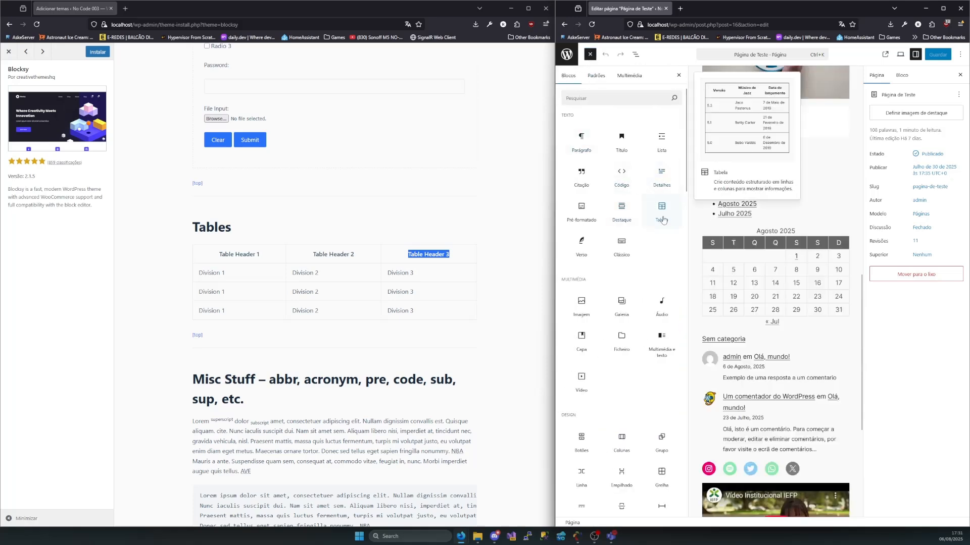
{"action": "left_click_drag", "start_coordinate": [663, 220], "coordinate": [765, 194]}
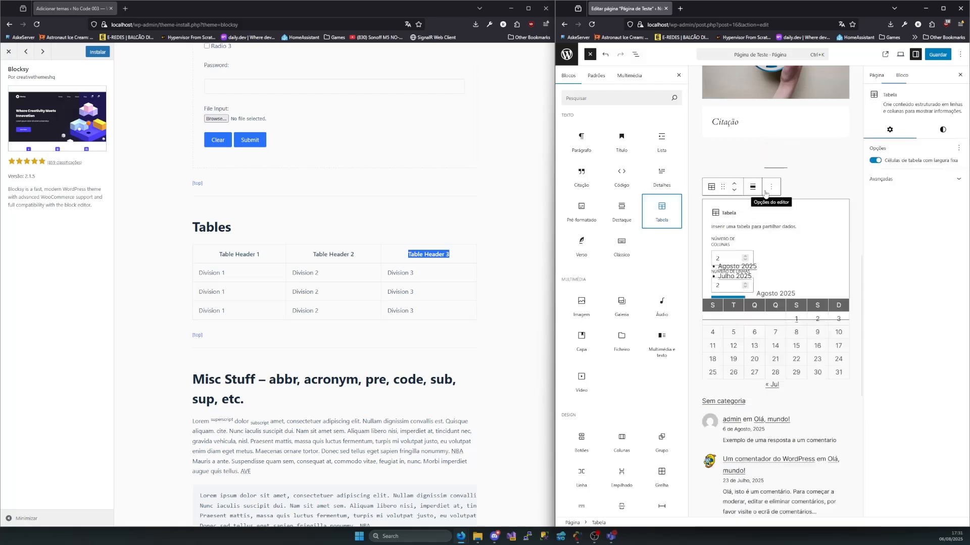
{"action": "left_click_drag", "start_coordinate": [727, 245], "coordinate": [708, 246]}
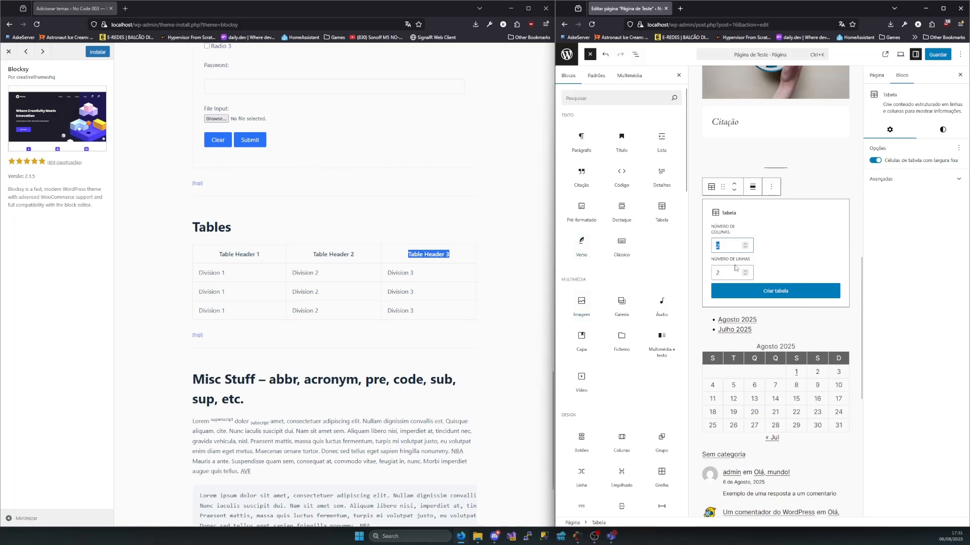
{"action": "type", "text": "4"}
{"action": "left_click", "coordinate": [720, 273]}
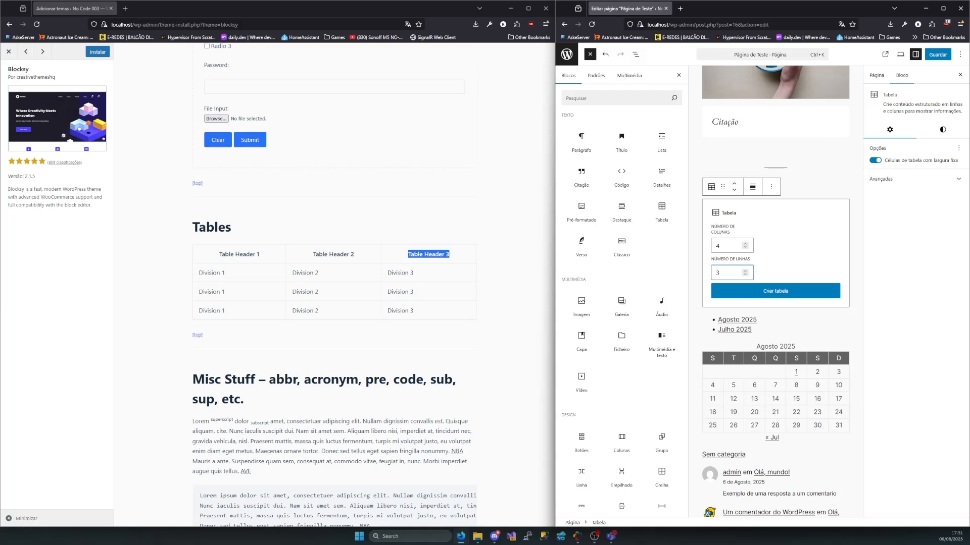
{"action": "key", "text": "shift+Tab"}
{"action": "type", "text": "3"}
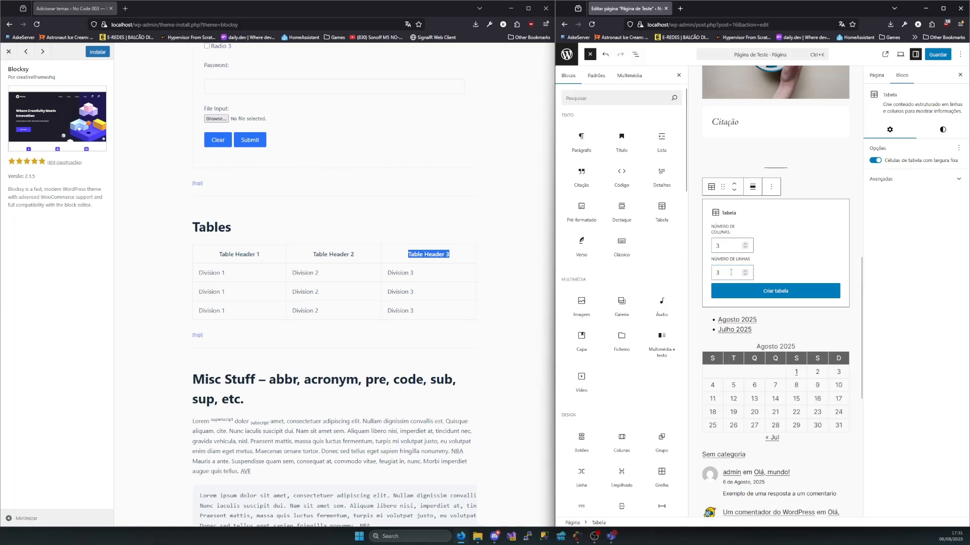
{"action": "key", "text": "Tab"}
{"action": "left_click", "coordinate": [795, 293]}
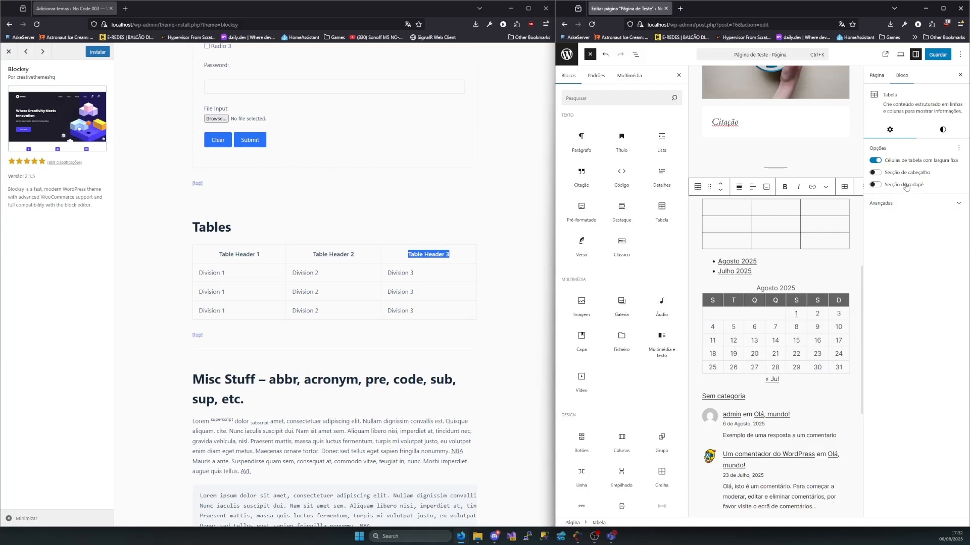
Enable the table's header section and label its cells "Cabeçalho 1", "Cabeçalho 2" and "Cabeçalho 3"
{"action": "left_click", "coordinate": [875, 173]}
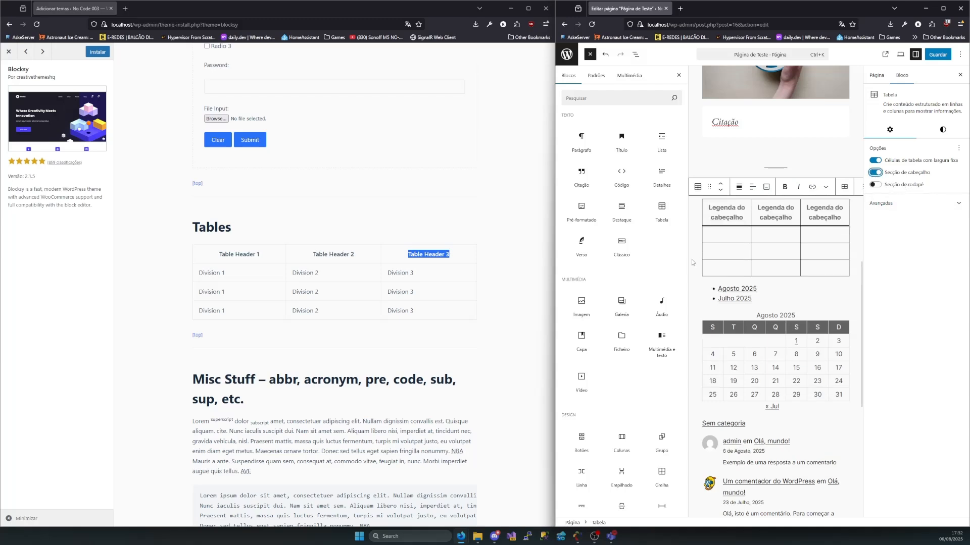
{"action": "left_click", "coordinate": [741, 218]}
{"action": "type", "text": "Cabe"}
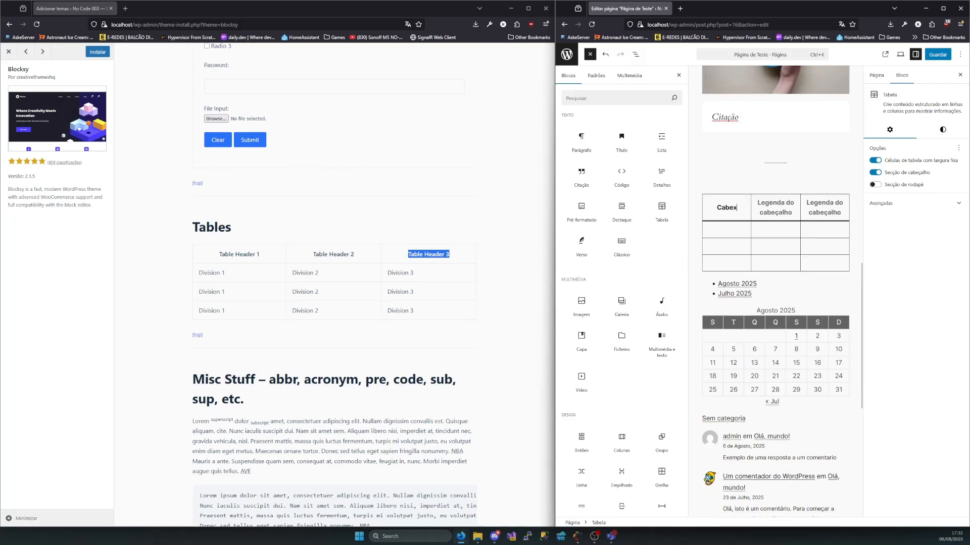
{"action": "type", "text": "çalho 1"}
{"action": "left_click", "coordinate": [793, 213]}
{"action": "type", "text": "Cabeçalho"}
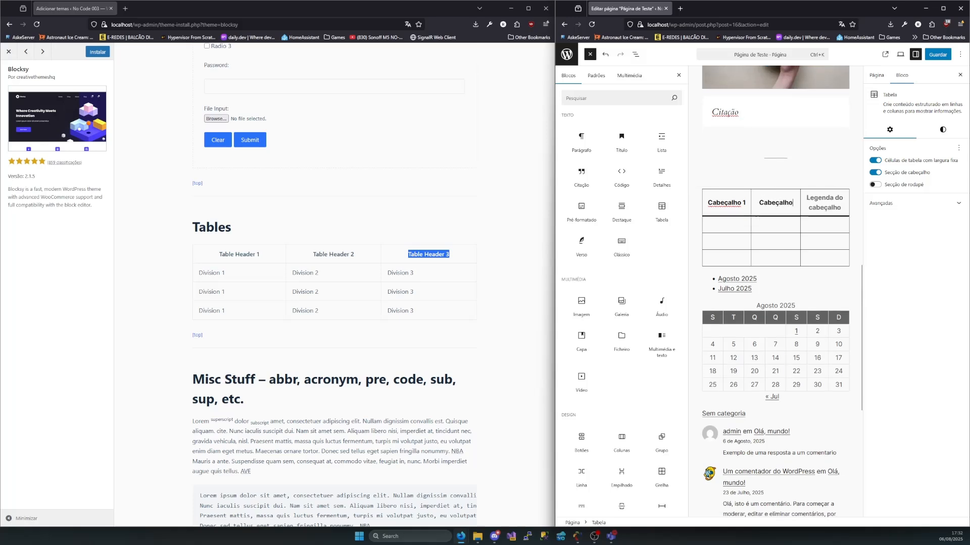
{"action": "type", "text": " 2"}
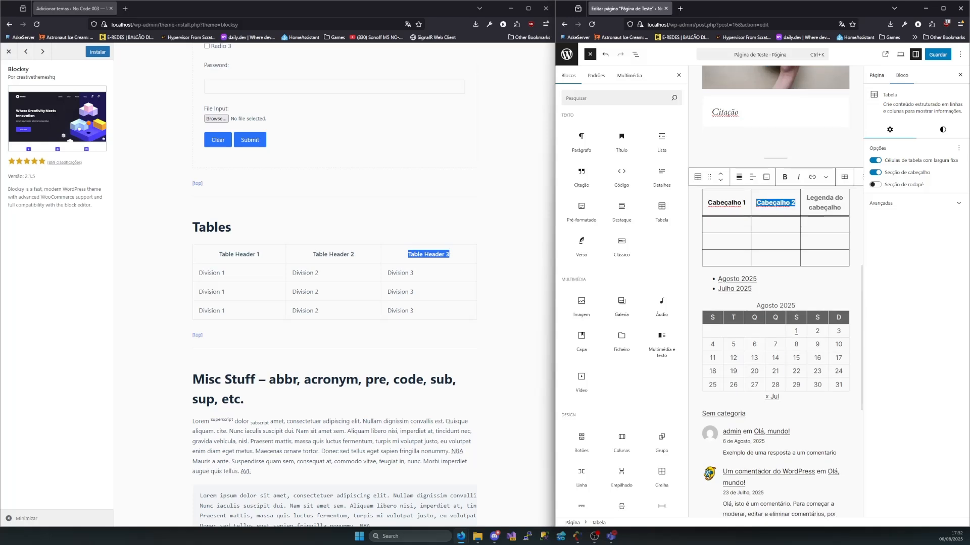
{"action": "left_click", "coordinate": [833, 204]}
{"action": "type", "text": "Cabeçalho 2"}
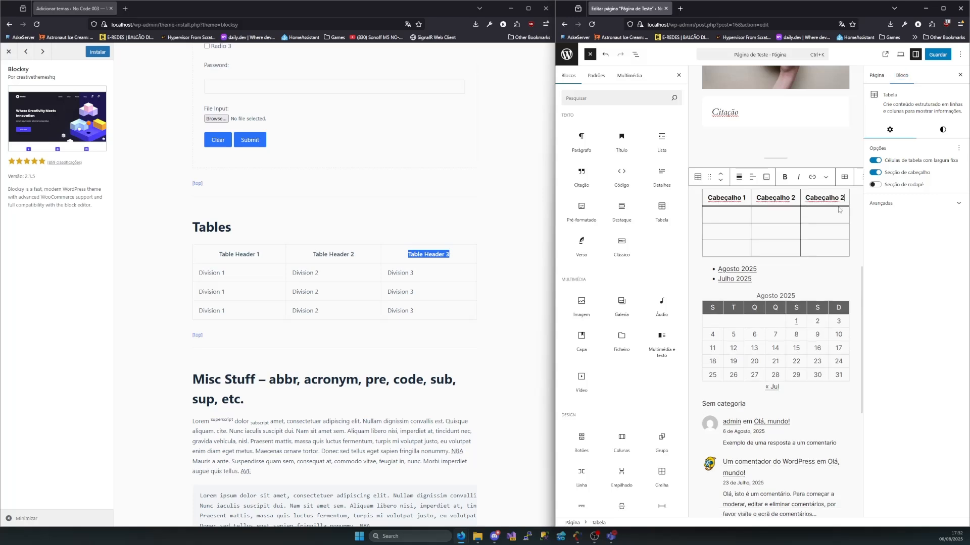
{"action": "key", "text": "BackSpace"}
{"action": "type", "text": "3"}
{"action": "type", "text": "A"}
Fill the table's body rows with A in the first column, B in the second and C in the third
{"action": "left_click", "coordinate": [721, 232]}
{"action": "type", "text": "A"}
{"action": "left_click", "coordinate": [729, 249]}
{"action": "type", "text": "A"}
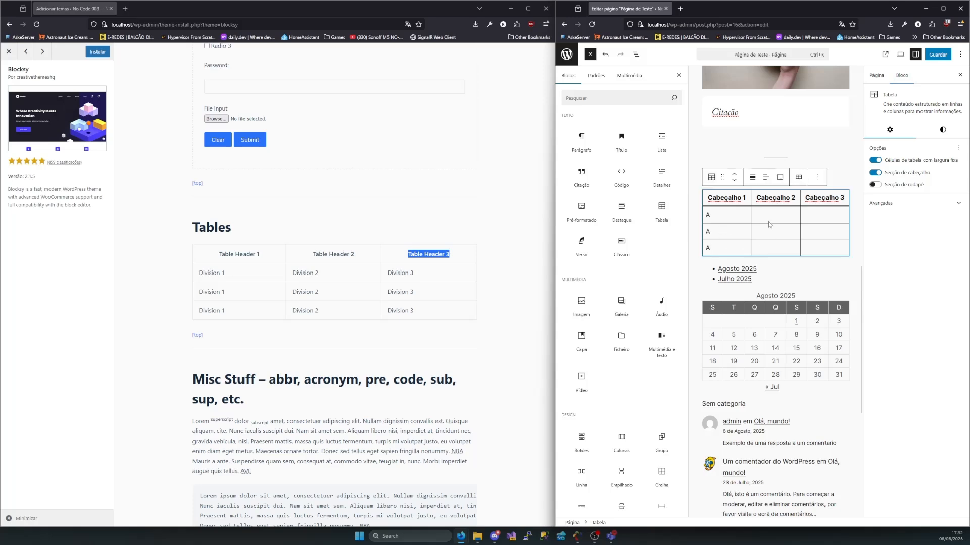
{"action": "left_click", "coordinate": [769, 219]}
{"action": "type", "text": "B"}
{"action": "left_click", "coordinate": [767, 230]}
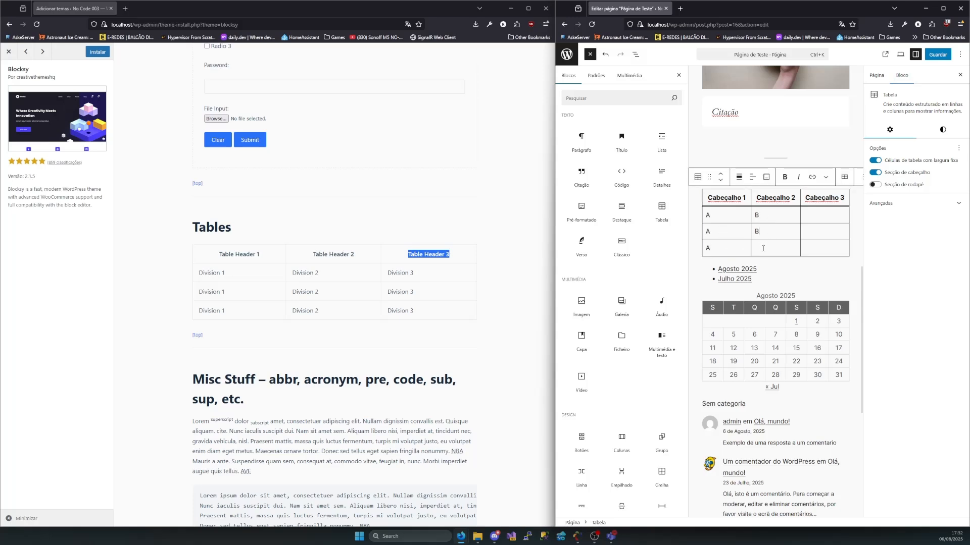
{"action": "type", "text": "C"}
{"action": "left_click", "coordinate": [818, 232]}
{"action": "type", "text": "C"}
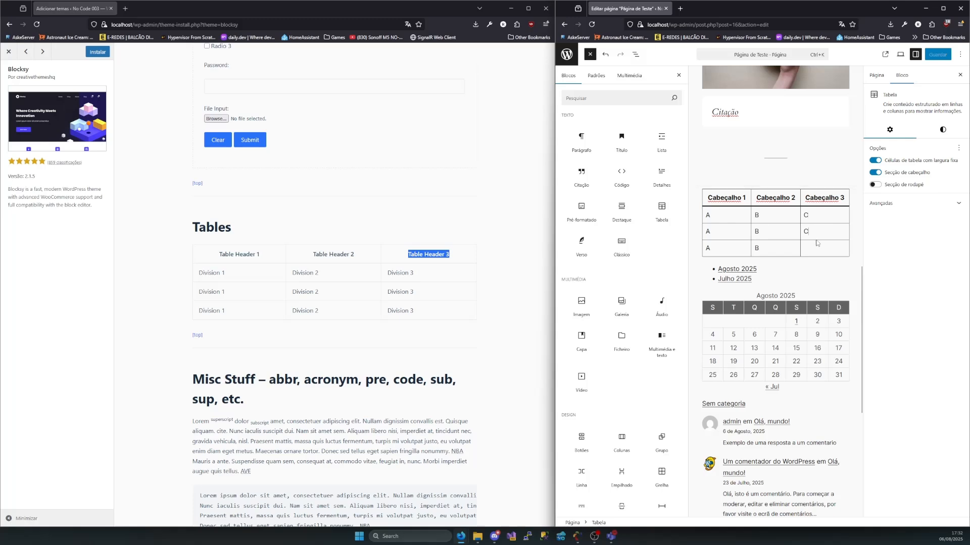
{"action": "left_click", "coordinate": [818, 248]}
{"action": "type", "text": "C"}
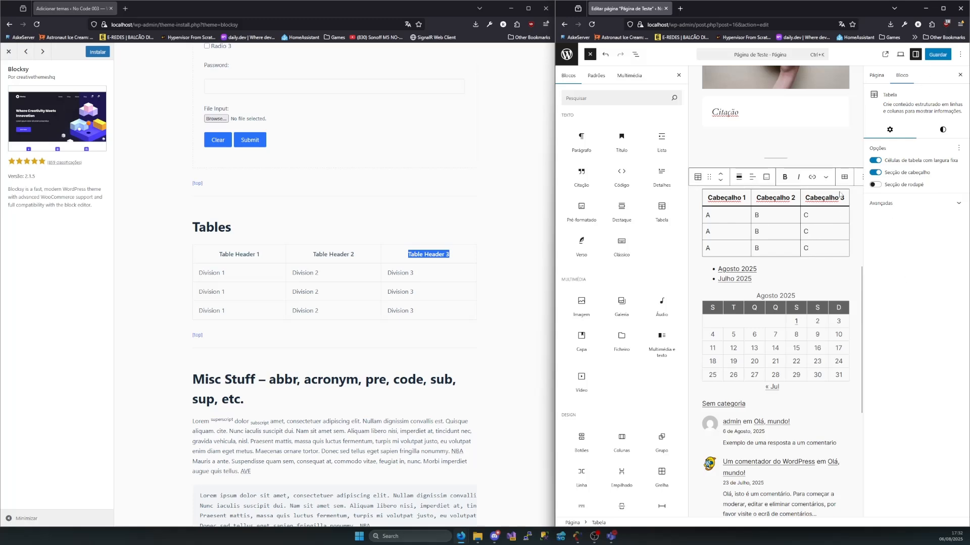
Save Página de Teste and return to its live page to view the new table
{"action": "left_click", "coordinate": [938, 54]}
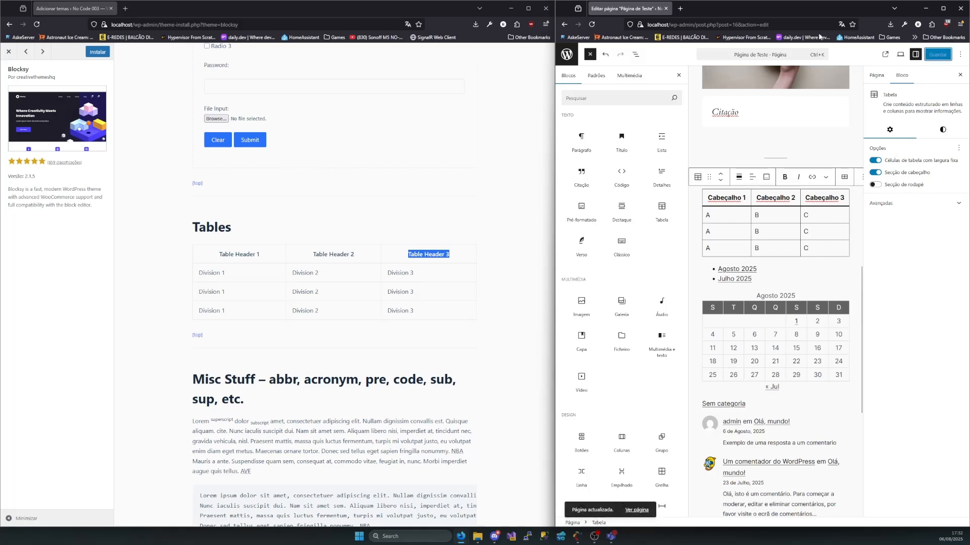
{"action": "scroll", "coordinate": [850, 129], "scroll_direction": "up", "scroll_amount": 7}
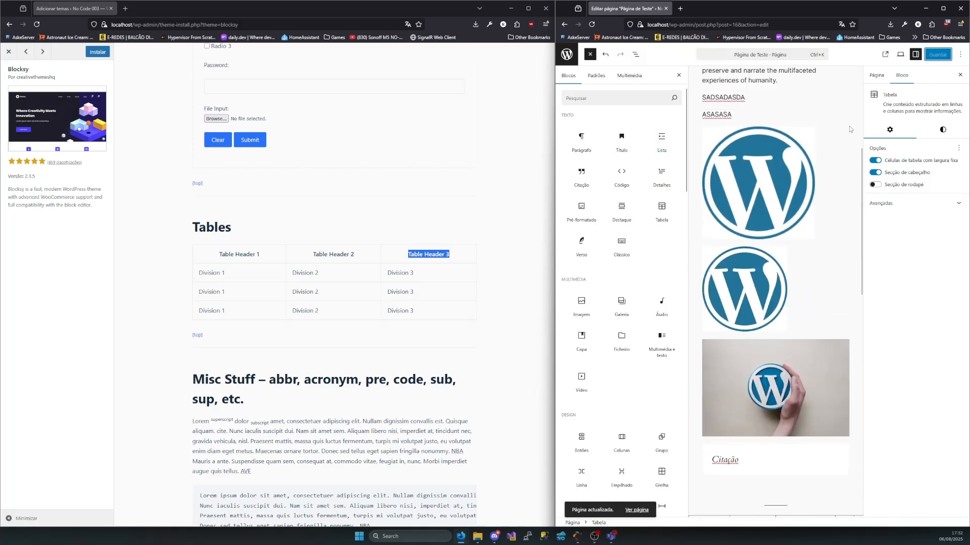
{"action": "left_click", "coordinate": [565, 24]}
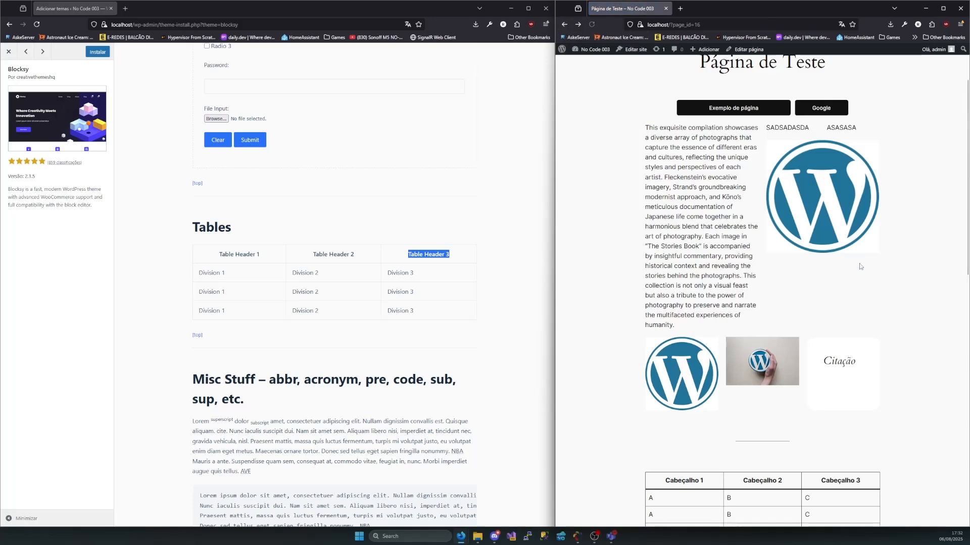
Compare the new table on the live Página de Teste with the sample table in the Blocksy preview
{"action": "scroll", "coordinate": [846, 278], "scroll_direction": "down", "scroll_amount": 5}
{"action": "scroll", "coordinate": [847, 277], "scroll_direction": "down", "scroll_amount": 2}
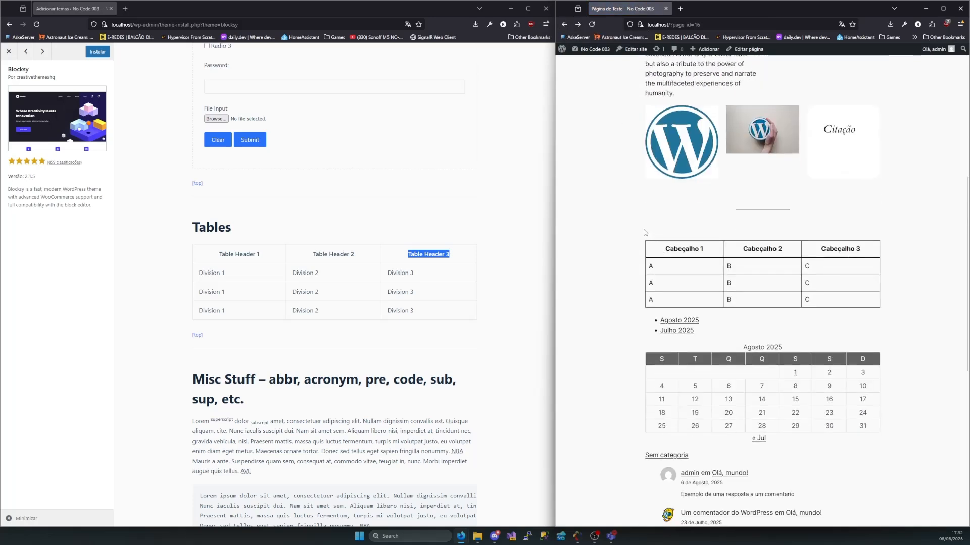
{"action": "left_click_drag", "start_coordinate": [643, 241], "coordinate": [878, 317]}
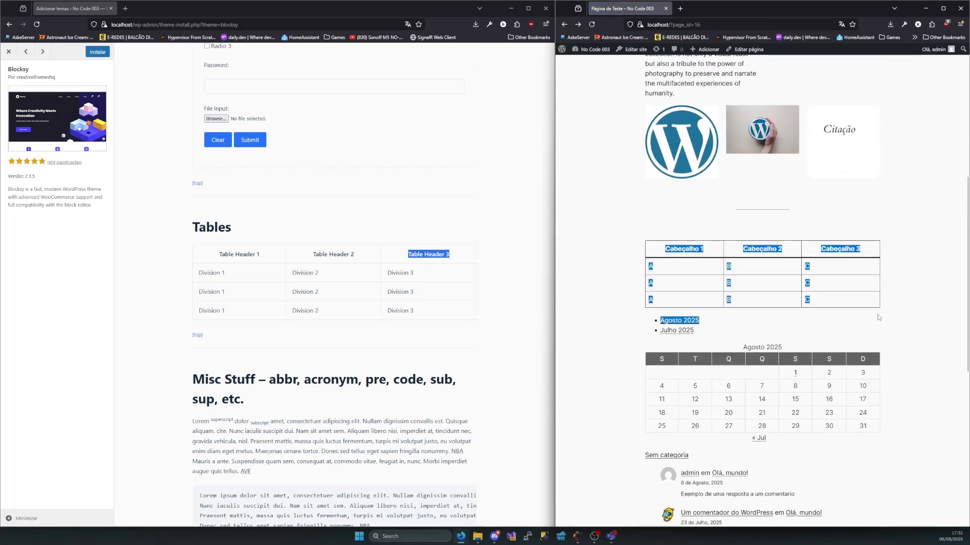
{"action": "left_click_drag", "start_coordinate": [180, 250], "coordinate": [441, 330]}
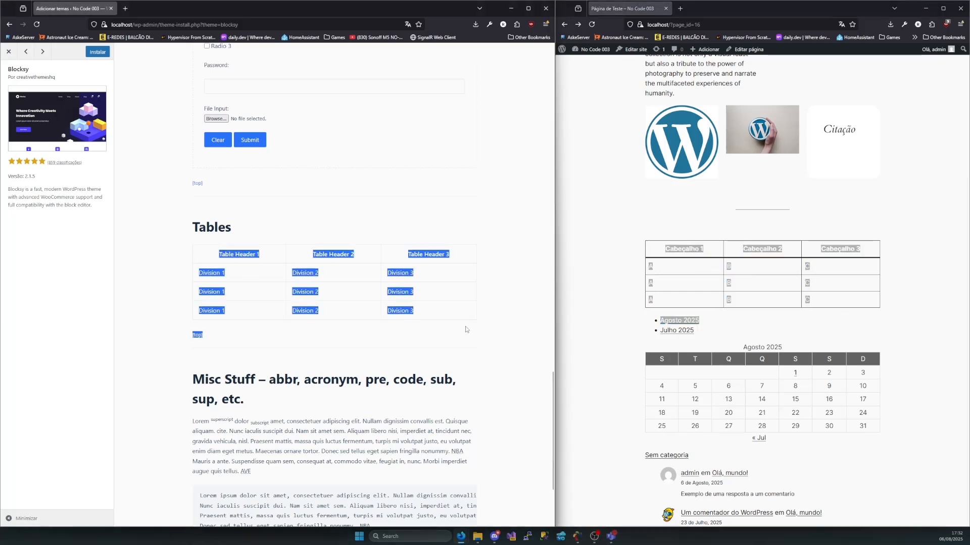
{"action": "left_click", "coordinate": [516, 328]}
{"action": "left_click", "coordinate": [635, 240]}
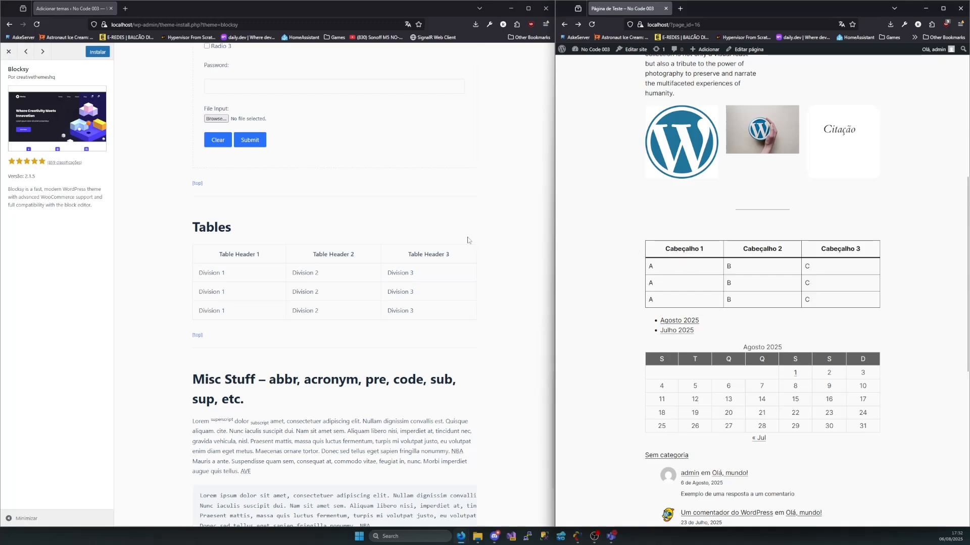
{"action": "left_click_drag", "start_coordinate": [457, 256], "coordinate": [406, 260]}
{"action": "left_click", "coordinate": [406, 260]}
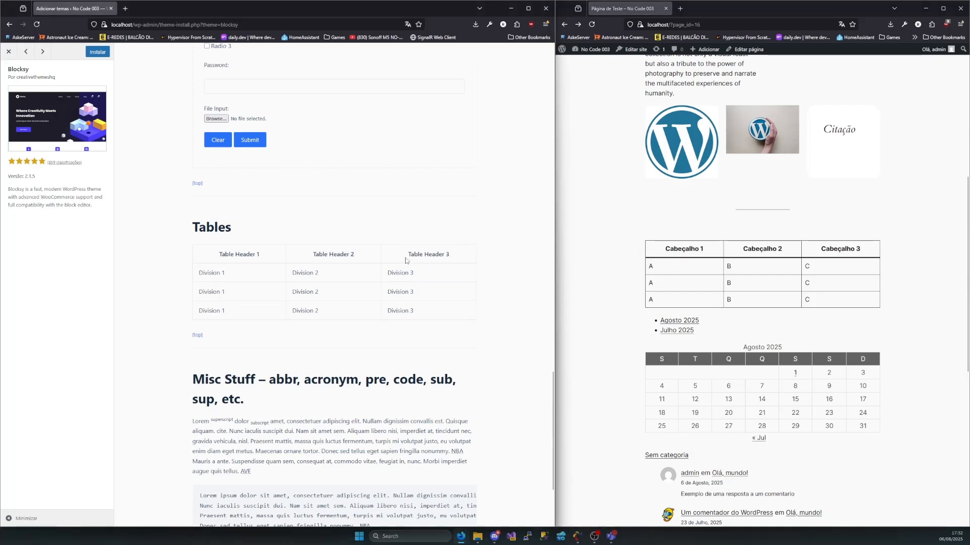
{"action": "scroll", "coordinate": [340, 318], "scroll_direction": "down", "scroll_amount": 3}
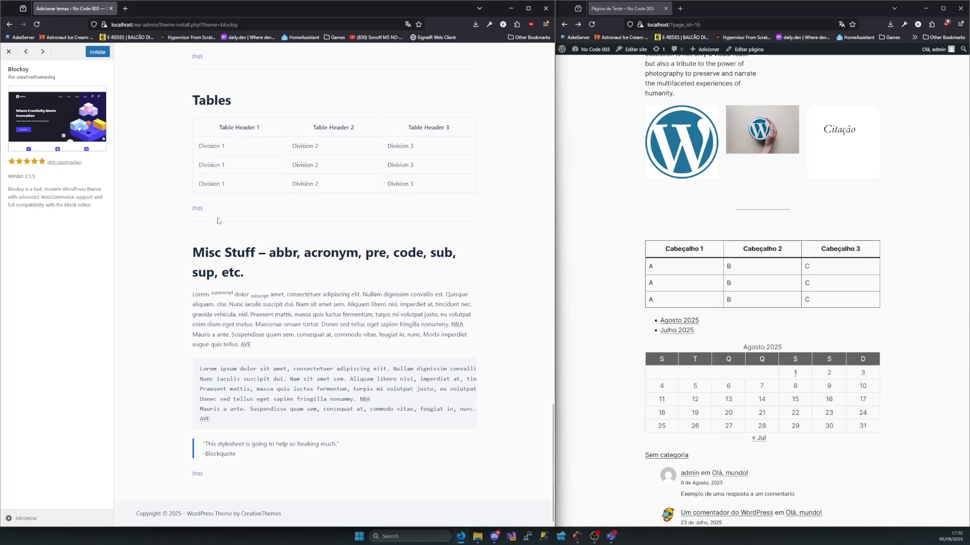
Return to the Blocksy preview's post list and check how the sample Links post styles its hyperlinks
{"action": "scroll", "coordinate": [218, 222], "scroll_direction": "up", "scroll_amount": 20}
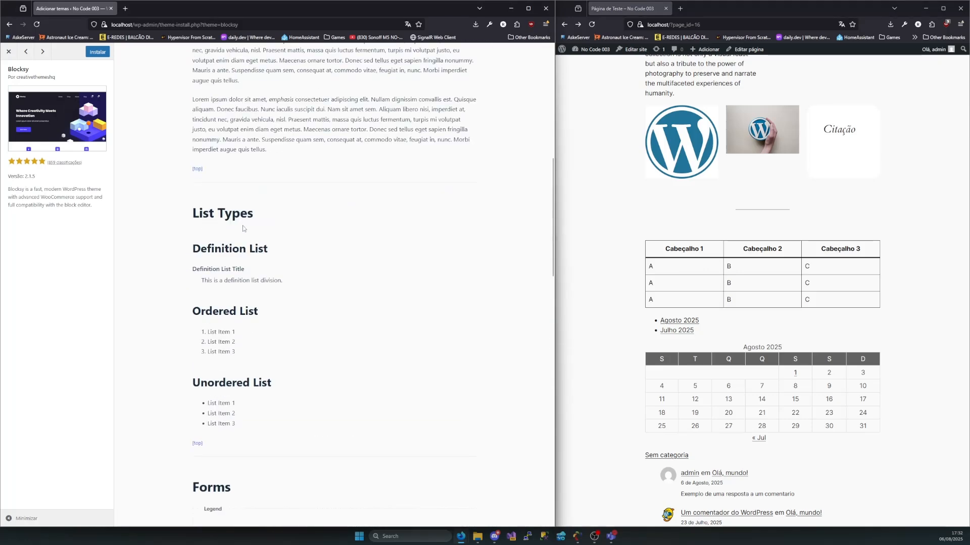
{"action": "scroll", "coordinate": [243, 229], "scroll_direction": "up", "scroll_amount": 15}
{"action": "key", "text": "alt+Left"}
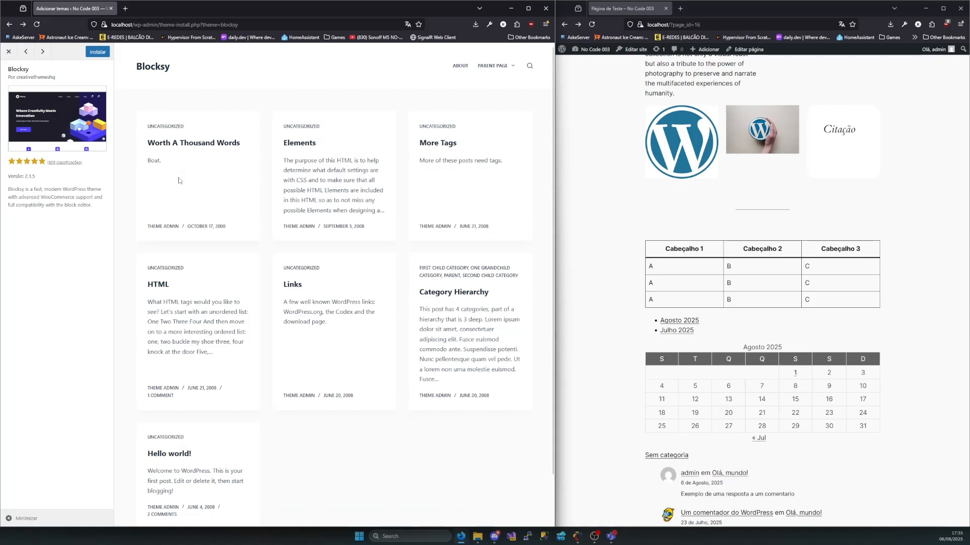
{"action": "left_click", "coordinate": [290, 285]}
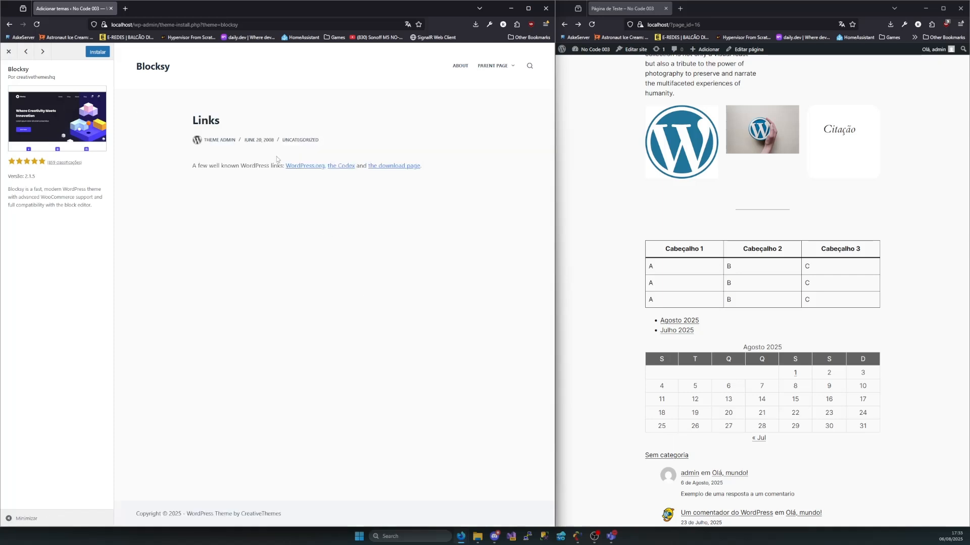
{"action": "left_click_drag", "start_coordinate": [430, 170], "coordinate": [234, 271]}
{"action": "key", "text": "alt+Left"}
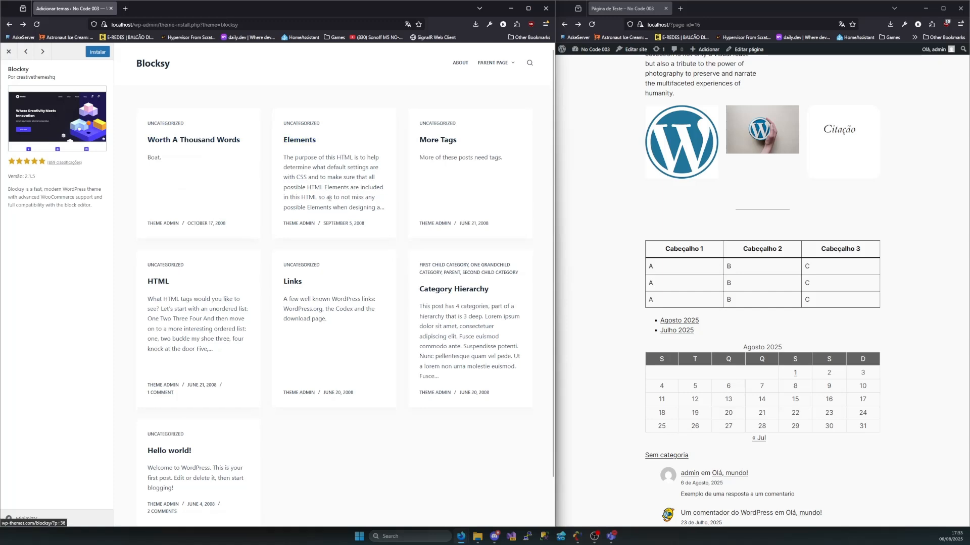
{"action": "scroll", "coordinate": [199, 344], "scroll_direction": "down", "scroll_amount": 1}
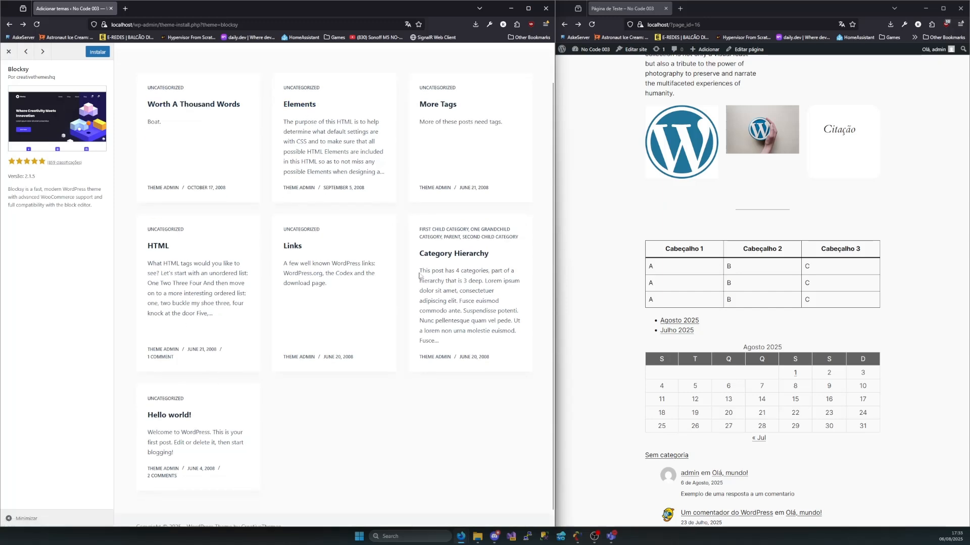
{"action": "scroll", "coordinate": [271, 232], "scroll_direction": "up", "scroll_amount": 1}
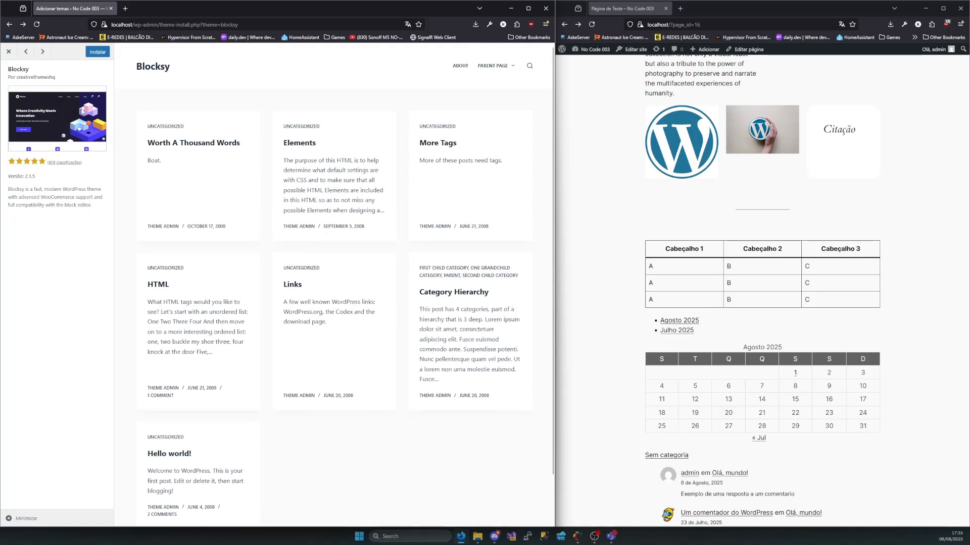
Install the Blocksy theme and open localhost/?page_id=16 in a new tab beside the theme admin page
{"action": "left_click", "coordinate": [92, 54]}
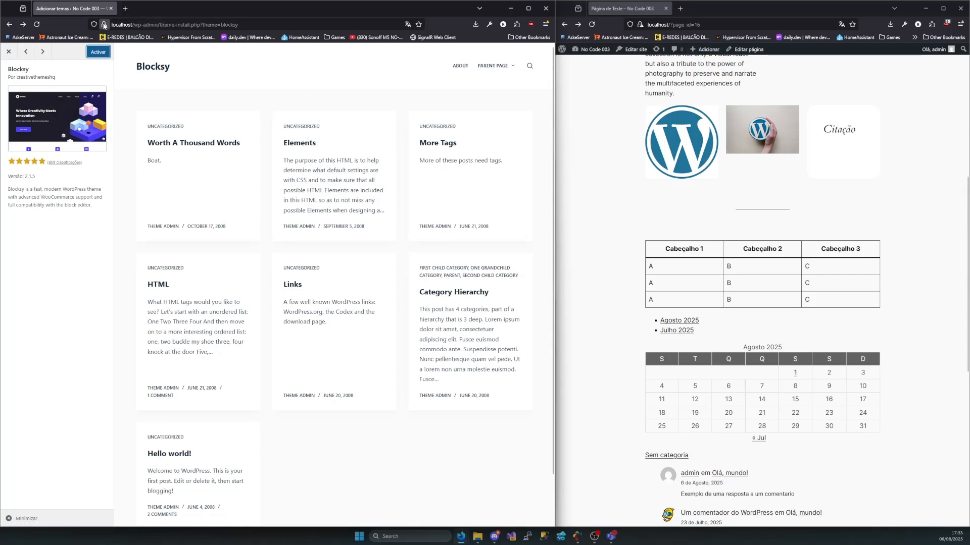
{"action": "left_click", "coordinate": [720, 26]}
{"action": "key", "text": "ctrl+c"}
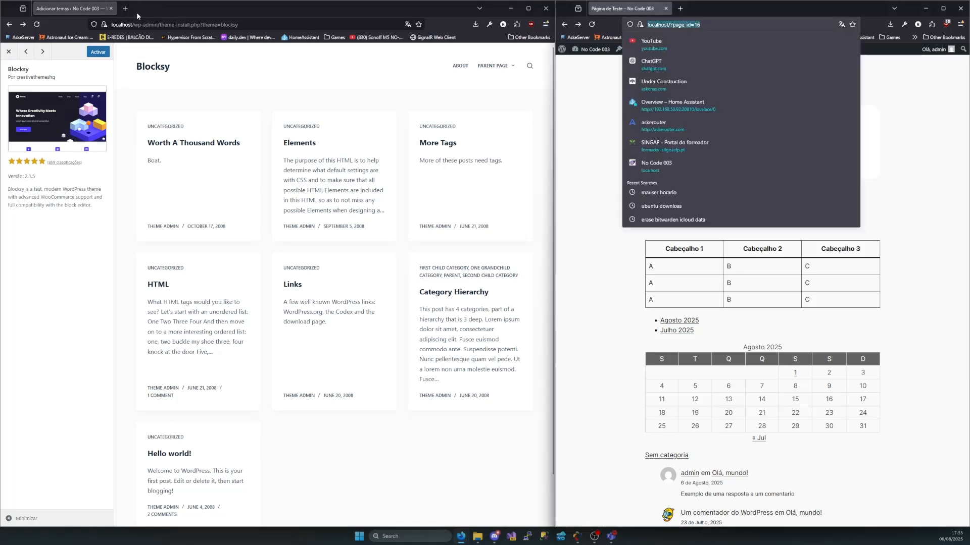
{"action": "left_click", "coordinate": [125, 11]}
{"action": "left_click", "coordinate": [163, 26]}
{"action": "key", "text": "ctrl+v"}
{"action": "key", "text": "Return"}
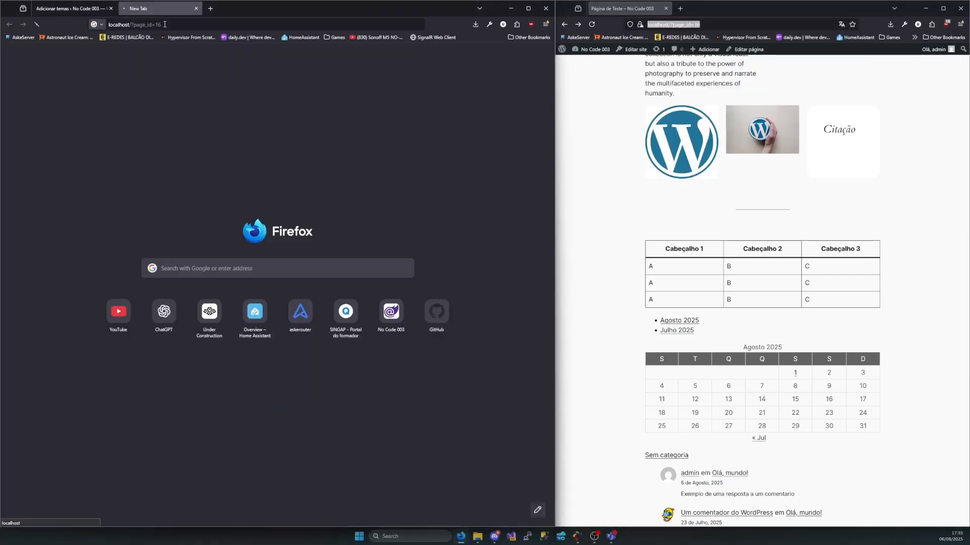
Activate the Blocksy theme and reload its copy of Página de Teste
{"action": "left_click", "coordinate": [77, 11]}
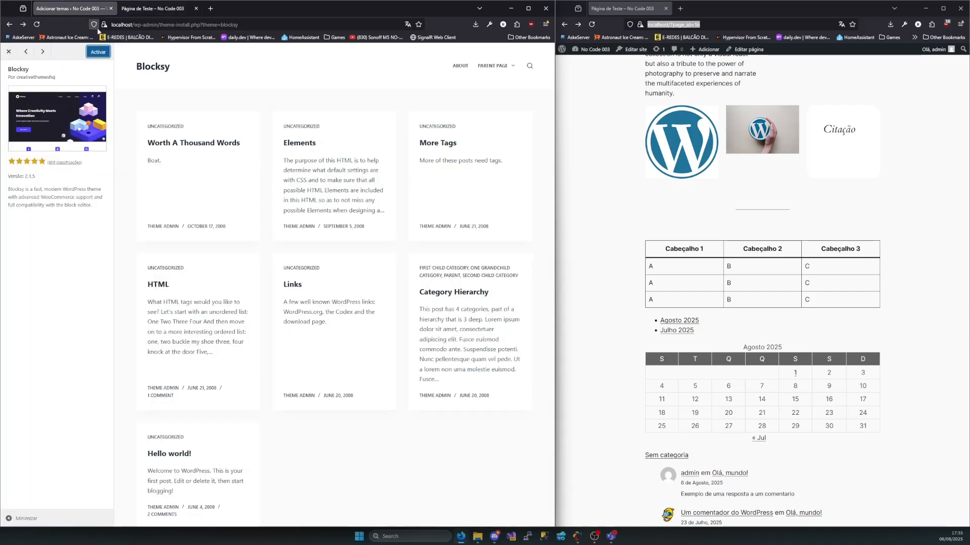
{"action": "left_click", "coordinate": [102, 54]}
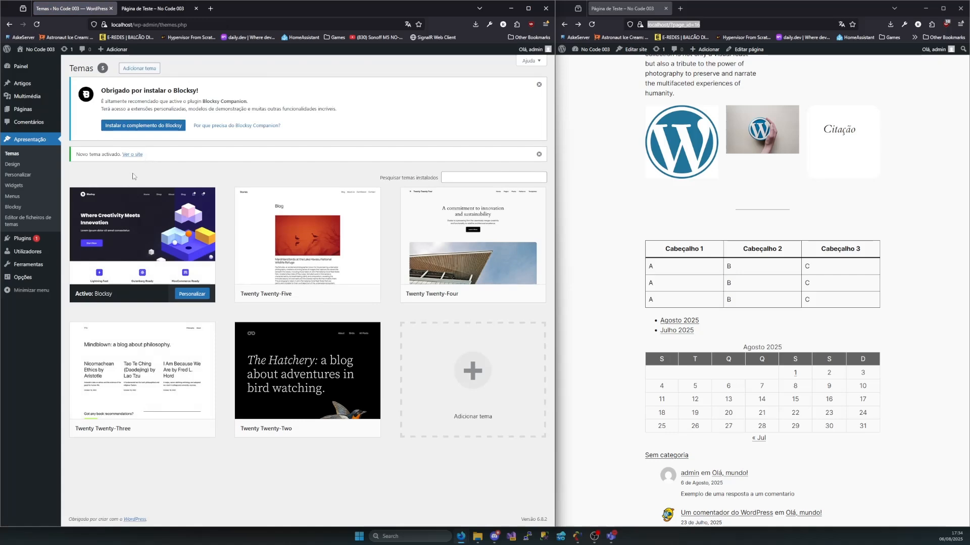
{"action": "left_click", "coordinate": [159, 9]}
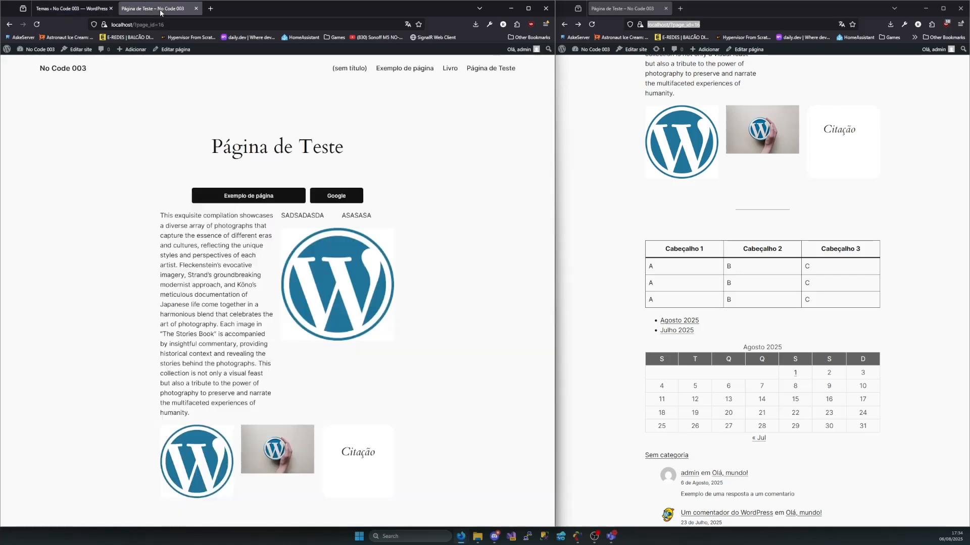
{"action": "left_click", "coordinate": [37, 26]}
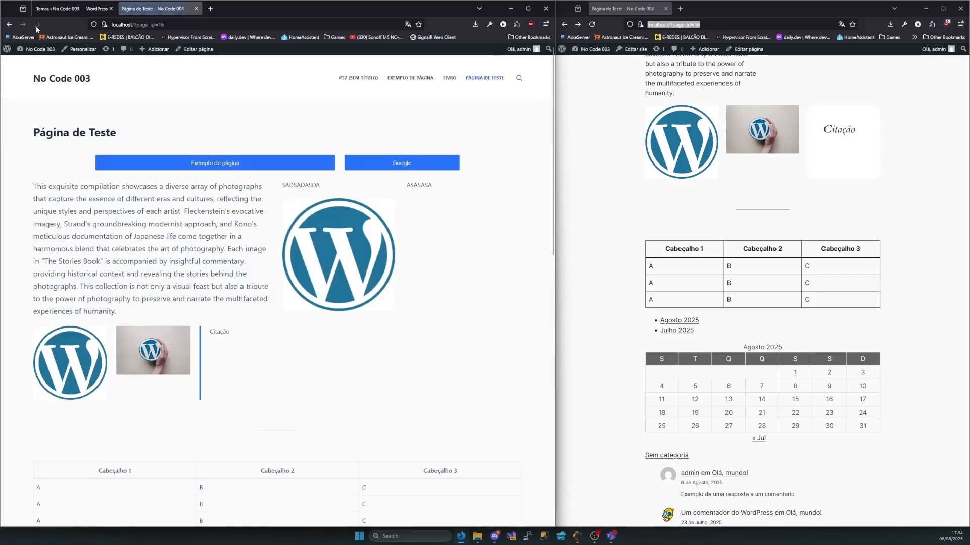
Compare the header, buttons and content layout of Página de Teste under Blocksy with the copy still showing the previous theme
{"action": "scroll", "coordinate": [334, 273], "scroll_direction": "down", "scroll_amount": 3}
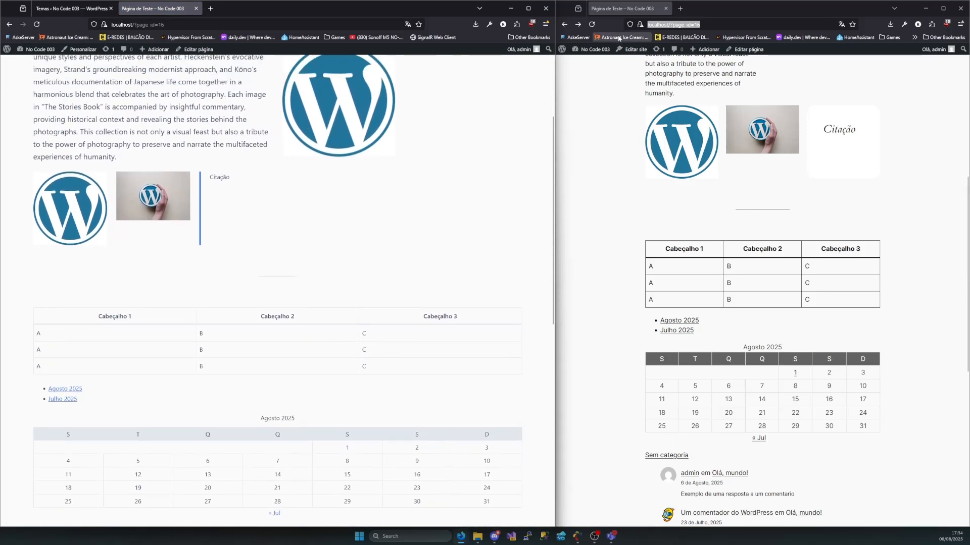
{"action": "scroll", "coordinate": [865, 229], "scroll_direction": "up", "scroll_amount": 5}
{"action": "scroll", "coordinate": [840, 258], "scroll_direction": "up", "scroll_amount": 1}
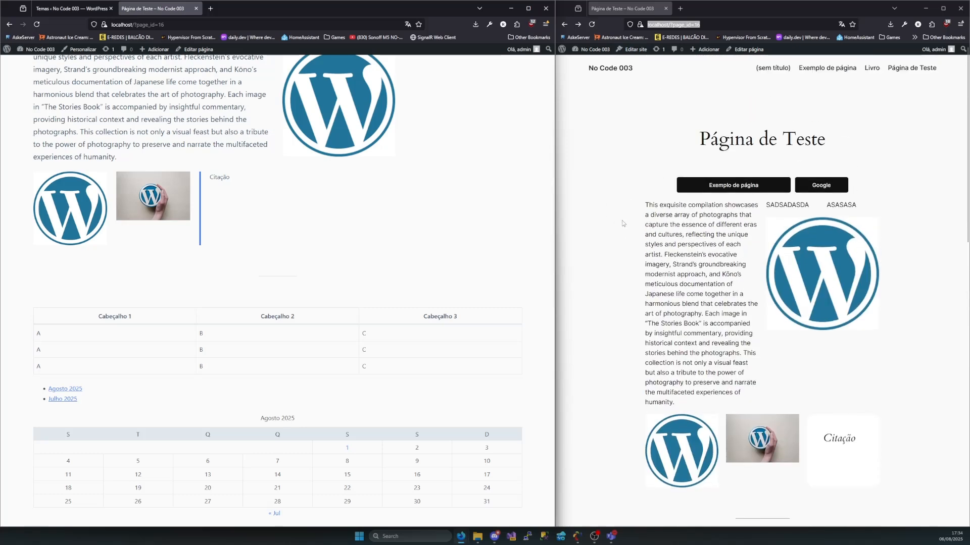
{"action": "scroll", "coordinate": [429, 181], "scroll_direction": "up", "scroll_amount": 3}
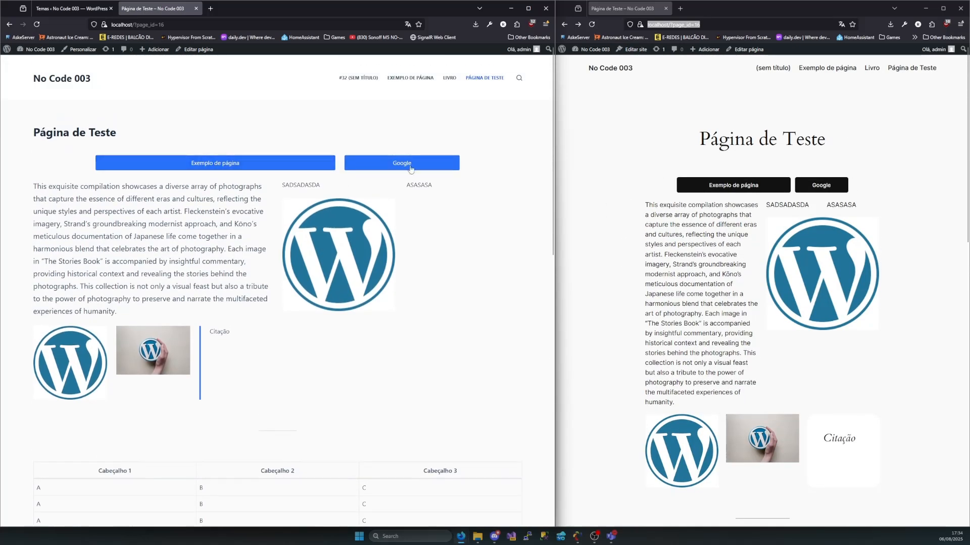
{"action": "left_click_drag", "start_coordinate": [684, 130], "coordinate": [933, 308]}
{"action": "left_click", "coordinate": [921, 310]}
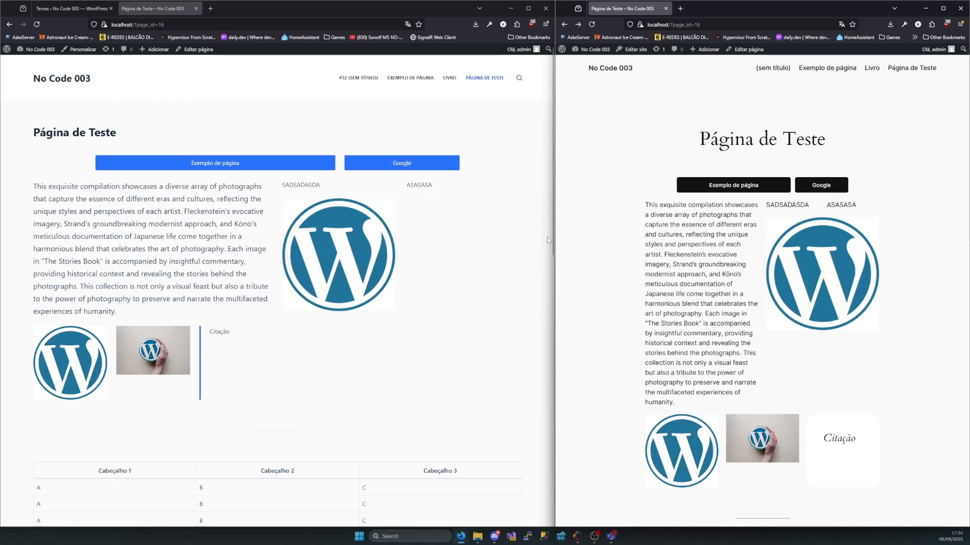
Shift the split to widen the previous-theme window and compare the page title's alignment and typeface in both versions
{"action": "mouse_move", "coordinate": [556, 80]}
{"action": "left_mouse_down"}
{"action": "mouse_move", "coordinate": [498, 83]}
{"action": "mouse_move", "coordinate": [544, 88]}
{"action": "left_mouse_up"}
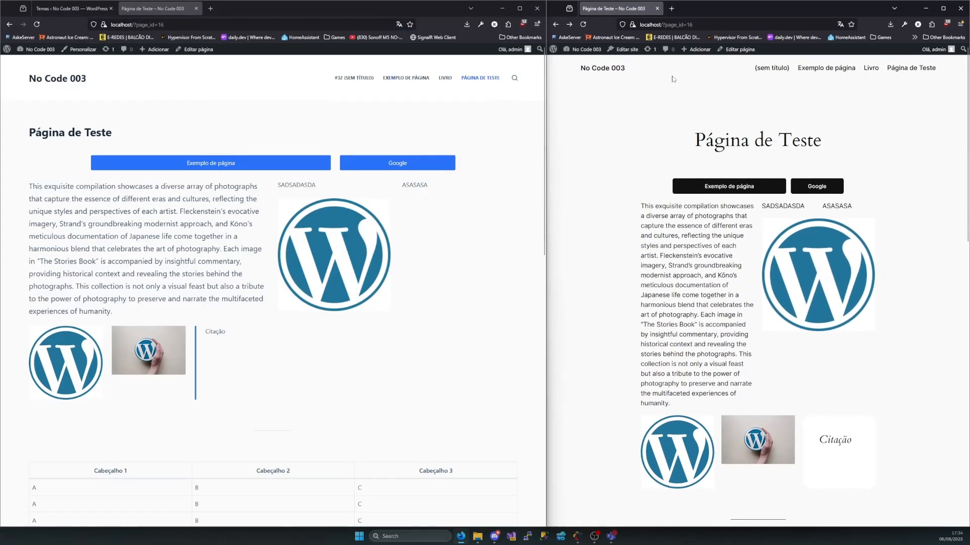
{"action": "left_click_drag", "start_coordinate": [141, 138], "coordinate": [1, 137]}
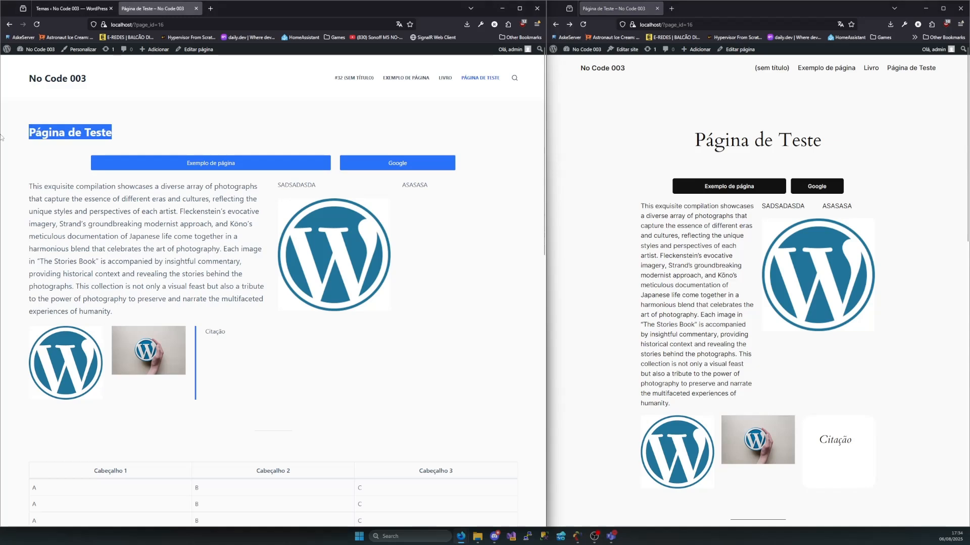
{"action": "left_click", "coordinate": [825, 146]}
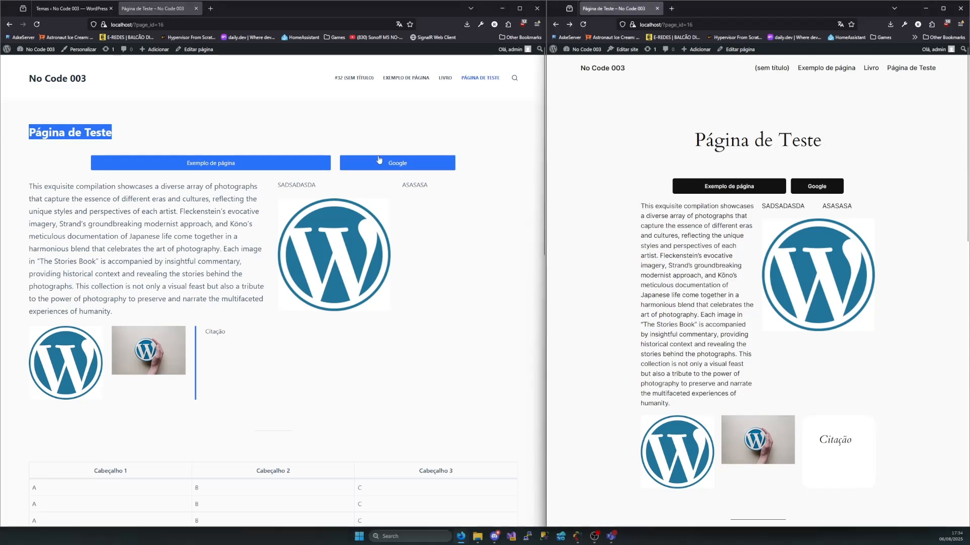
{"action": "left_click_drag", "start_coordinate": [120, 141], "coordinate": [31, 134]}
{"action": "left_click", "coordinate": [38, 133]}
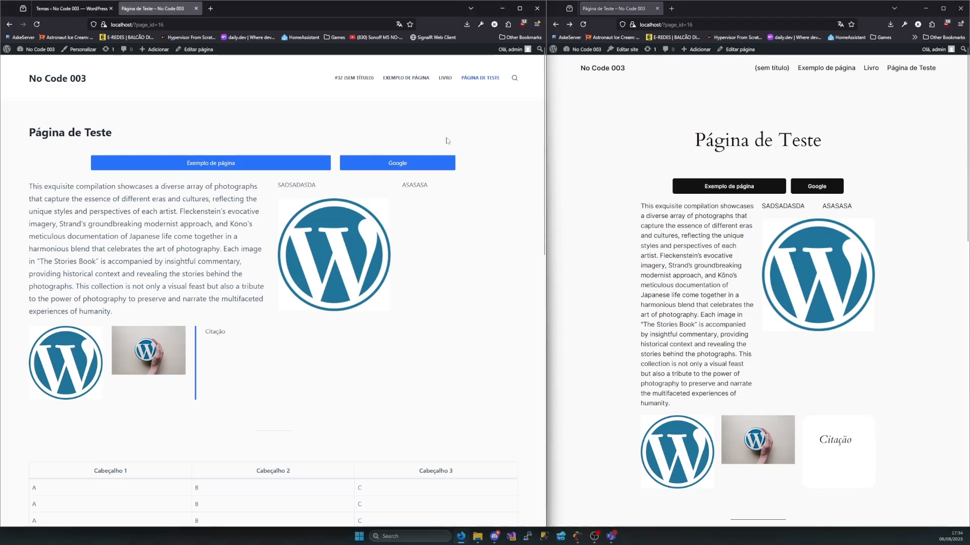
{"action": "left_click_drag", "start_coordinate": [546, 143], "coordinate": [520, 151]}
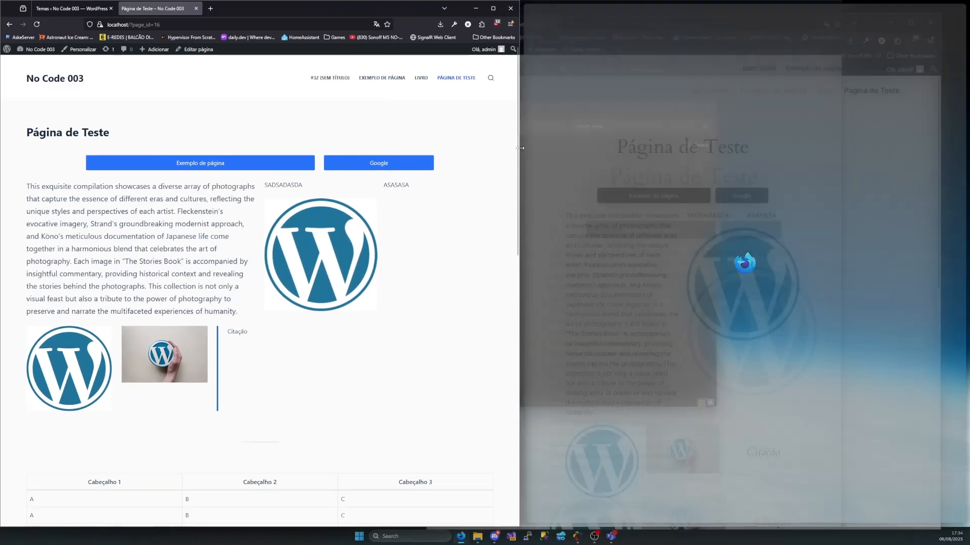
{"action": "left_click_drag", "start_coordinate": [812, 147], "coordinate": [682, 142]}
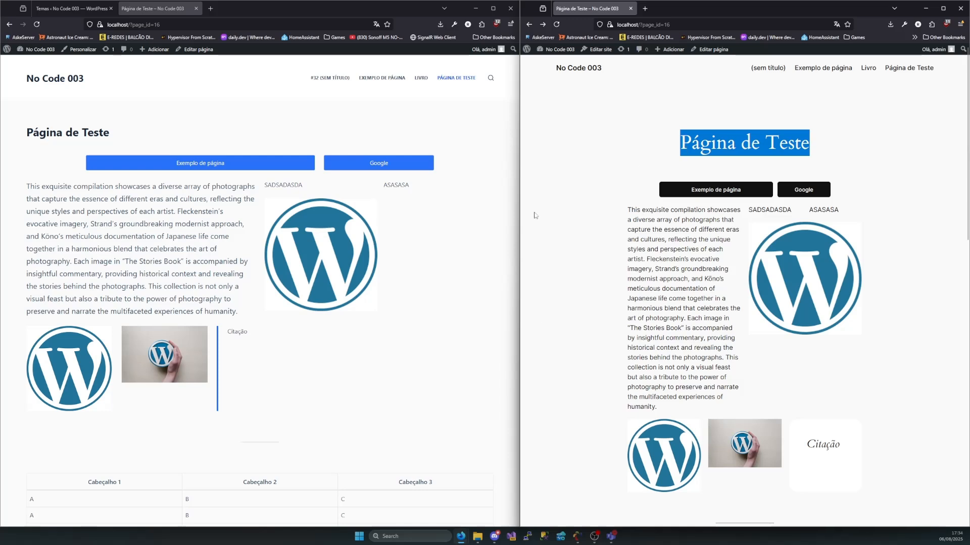
{"action": "left_click_drag", "start_coordinate": [809, 143], "coordinate": [680, 142]}
{"action": "left_click_drag", "start_coordinate": [681, 142], "coordinate": [810, 145]}
{"action": "left_click", "coordinate": [810, 145]}
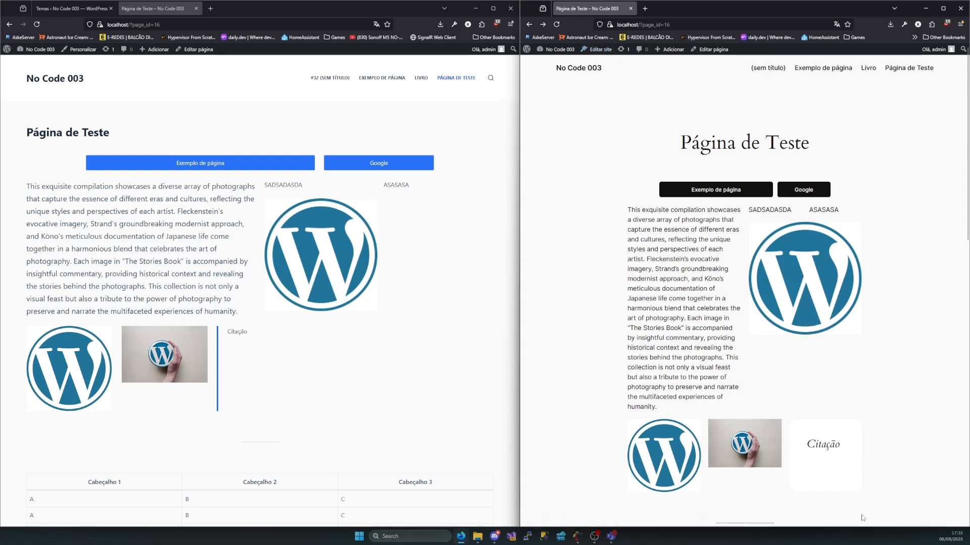
Widen the Blocksy window and compare the table headers, archive links and calendar in both versions of the page
{"action": "left_click_drag", "start_coordinate": [518, 289], "coordinate": [544, 310]}
{"action": "scroll", "coordinate": [196, 257], "scroll_direction": "down", "scroll_amount": 3}
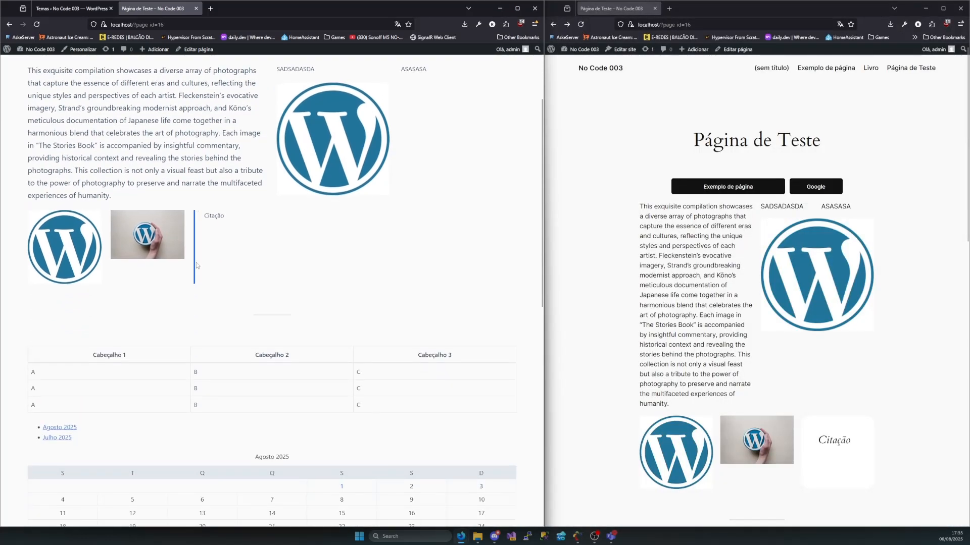
{"action": "scroll", "coordinate": [712, 275], "scroll_direction": "down", "scroll_amount": 4}
{"action": "scroll", "coordinate": [712, 275], "scroll_direction": "down", "scroll_amount": 2}
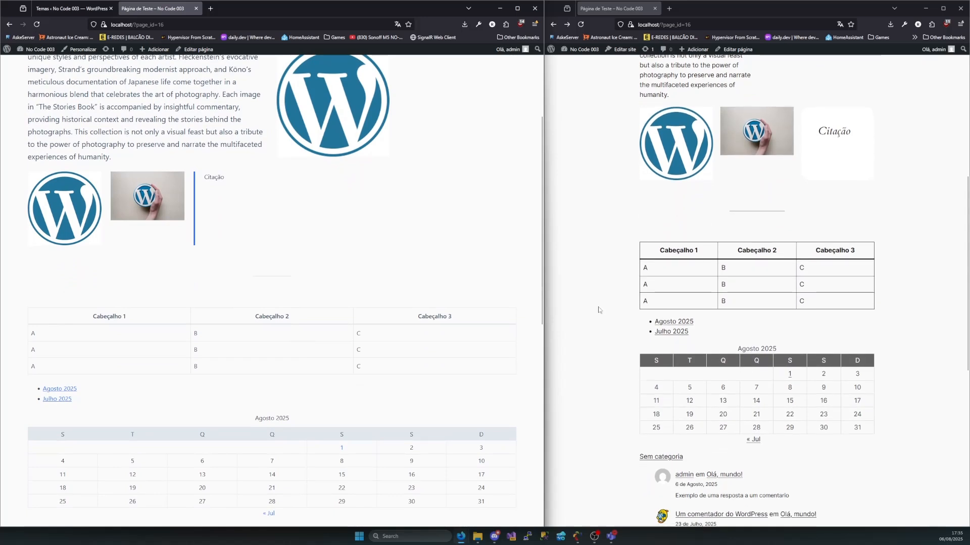
{"action": "left_click_drag", "start_coordinate": [479, 321], "coordinate": [370, 324]}
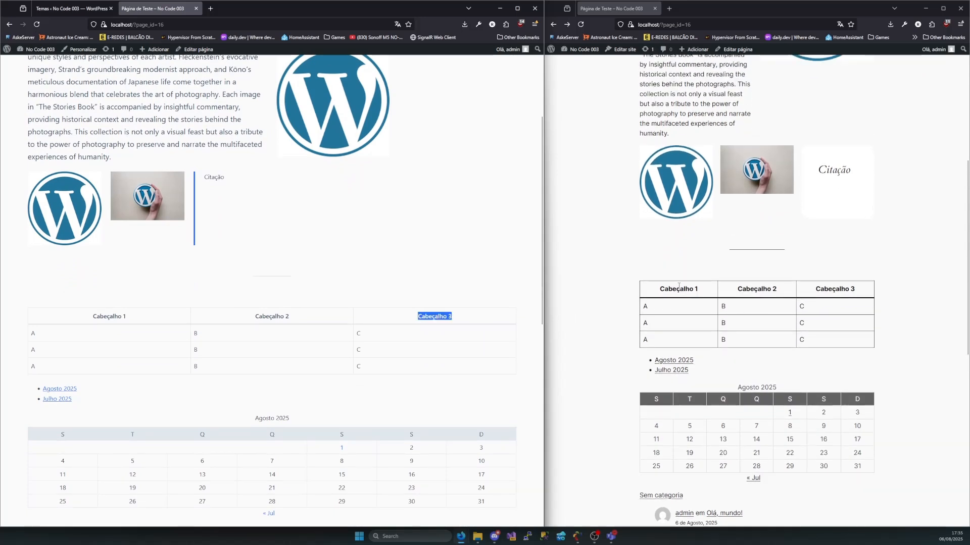
{"action": "left_click_drag", "start_coordinate": [664, 289], "coordinate": [839, 300]}
{"action": "left_click", "coordinate": [566, 305]}
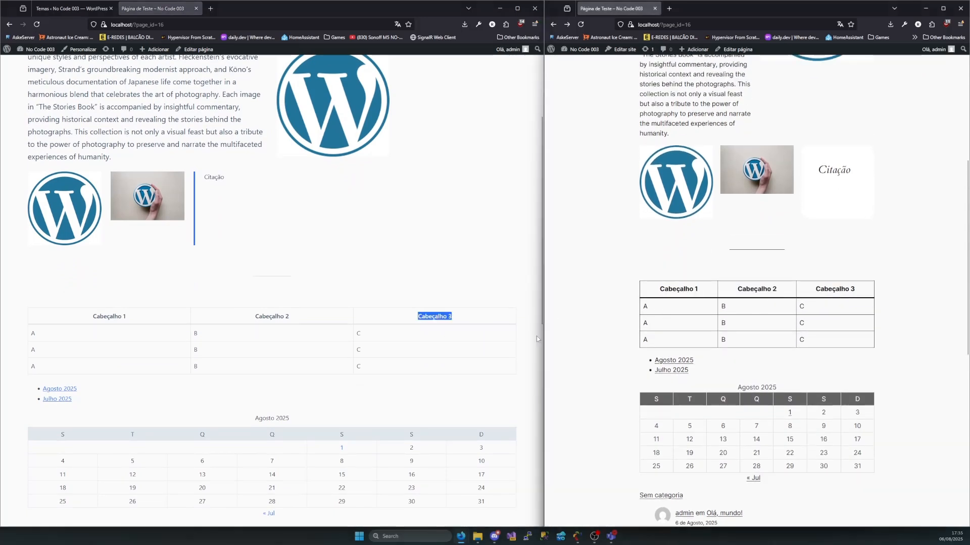
{"action": "scroll", "coordinate": [561, 311], "scroll_direction": "down", "scroll_amount": 1}
{"action": "scroll", "coordinate": [307, 401], "scroll_direction": "down", "scroll_amount": 3}
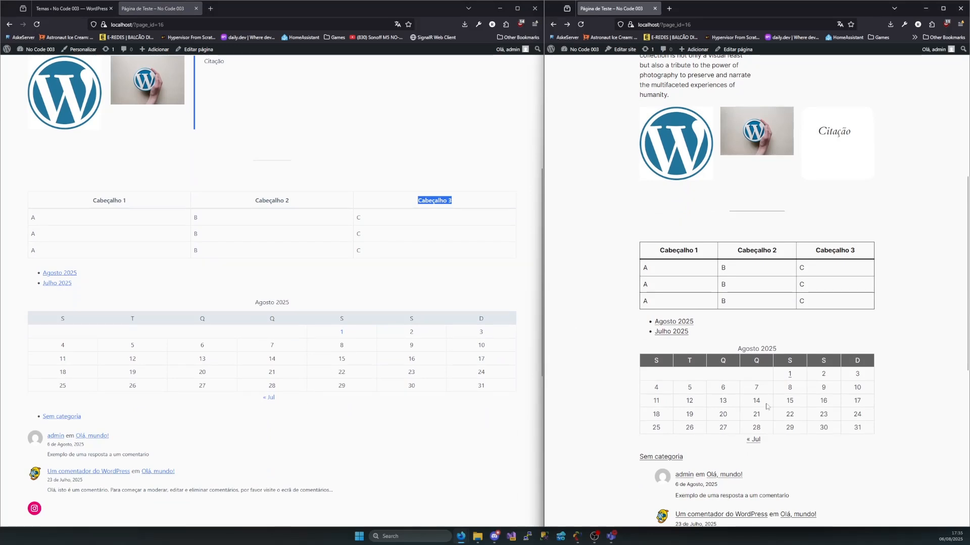
Compare the category link and the recent comments list of Página de Teste under Blocksy and the previous theme
{"action": "scroll", "coordinate": [127, 340], "scroll_direction": "down", "scroll_amount": 2}
{"action": "scroll", "coordinate": [721, 386], "scroll_direction": "down", "scroll_amount": 4}
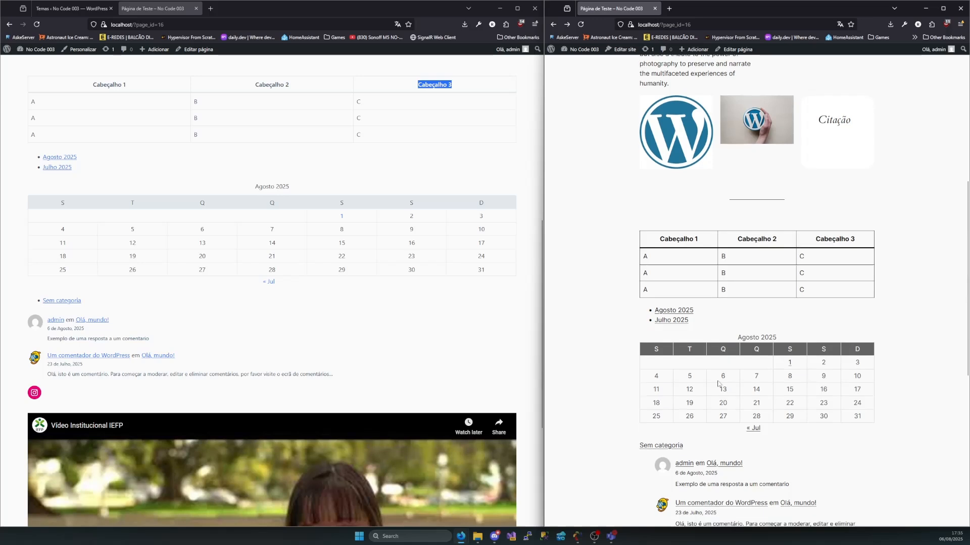
{"action": "left_click_drag", "start_coordinate": [30, 299], "coordinate": [408, 383]}
{"action": "left_click", "coordinate": [443, 374]}
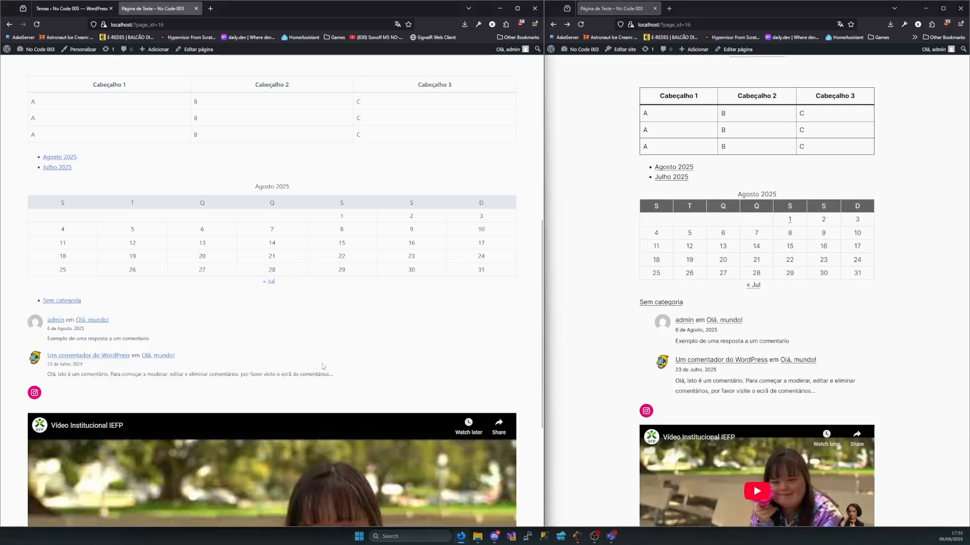
{"action": "left_click_drag", "start_coordinate": [631, 306], "coordinate": [883, 402]}
Compare the embedded video's width and the footer content at the end of both versions of Página de Teste
{"action": "scroll", "coordinate": [883, 403], "scroll_direction": "down", "scroll_amount": 2}
{"action": "scroll", "coordinate": [390, 373], "scroll_direction": "down", "scroll_amount": 2}
{"action": "scroll", "coordinate": [391, 374], "scroll_direction": "down", "scroll_amount": 2}
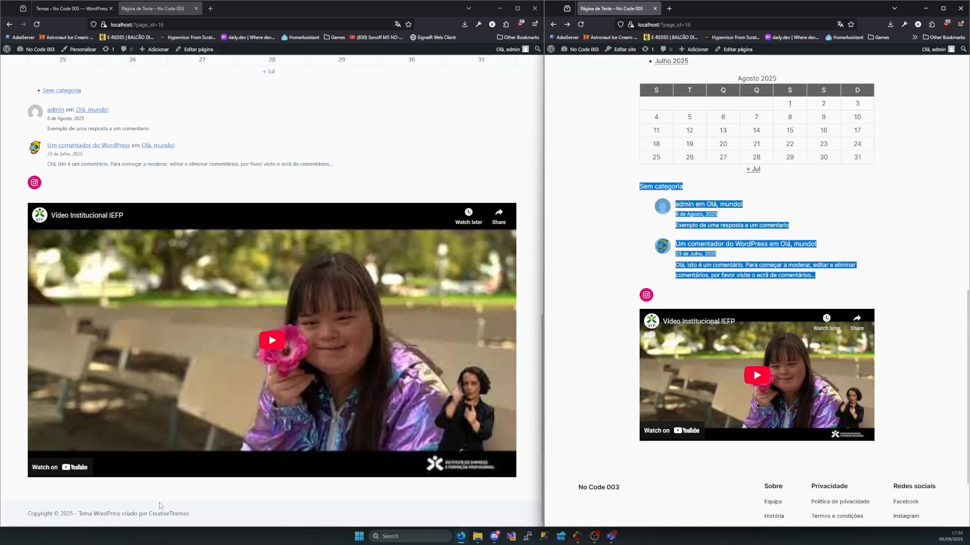
{"action": "left_click", "coordinate": [180, 519]}
{"action": "left_click_drag", "start_coordinate": [181, 519], "coordinate": [22, 523]}
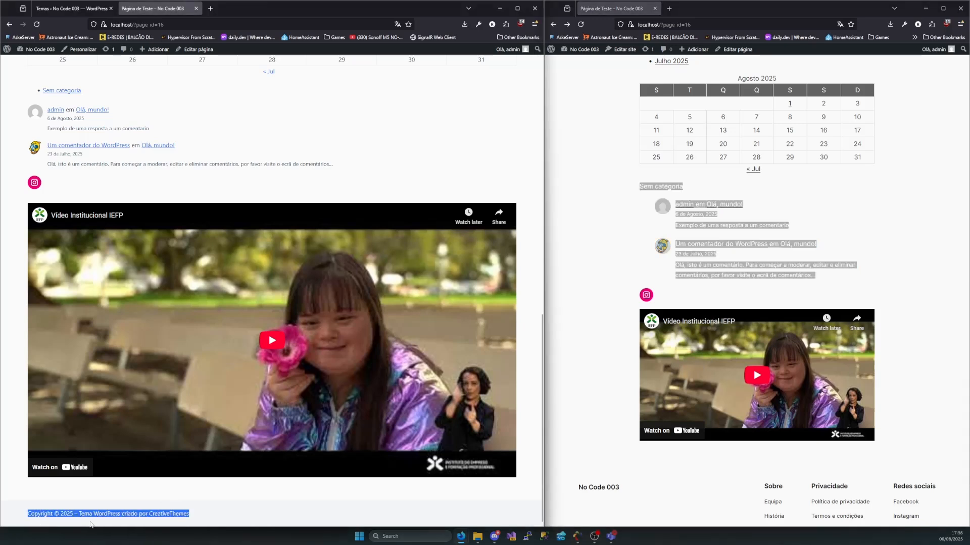
{"action": "left_click_drag", "start_coordinate": [597, 475], "coordinate": [935, 502]}
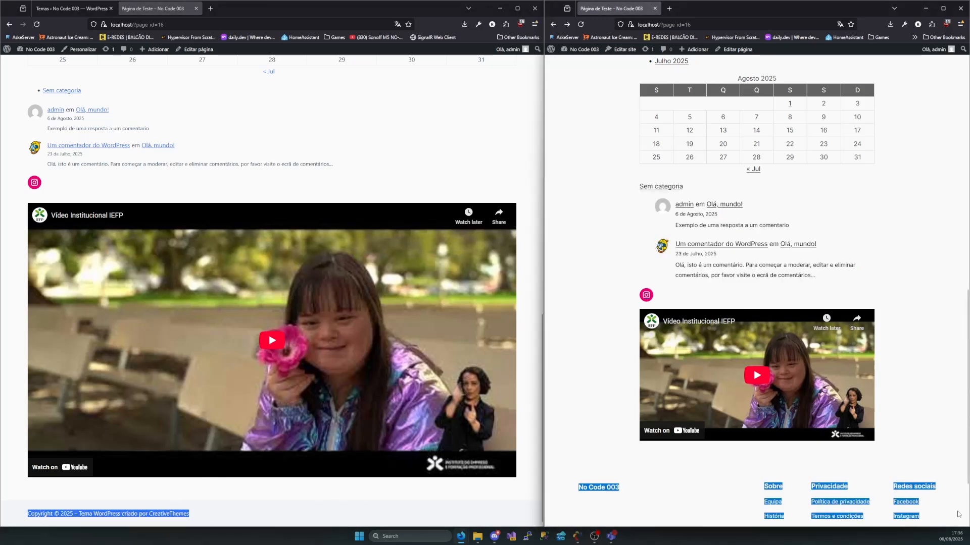
{"action": "scroll", "coordinate": [454, 191], "scroll_direction": "up", "scroll_amount": 20}
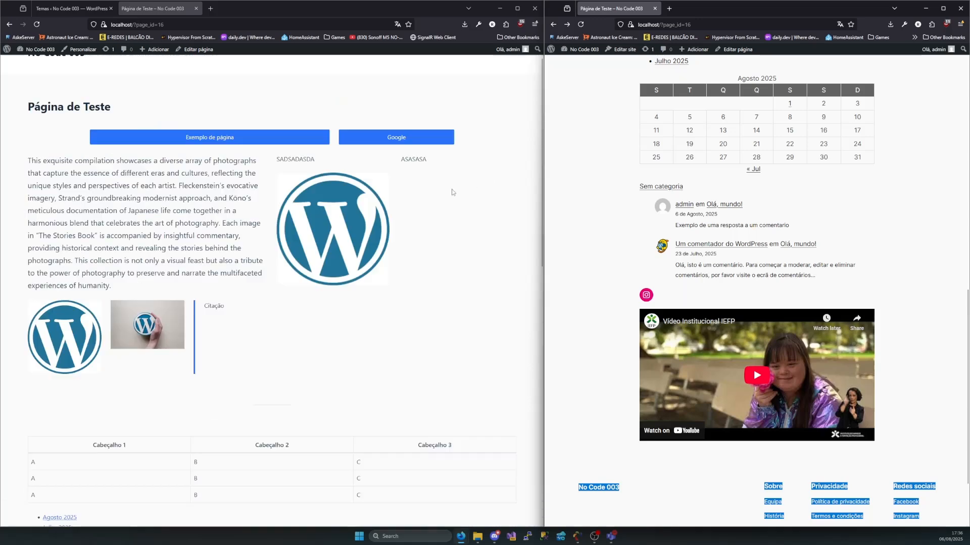
Reload the previous-theme copy of Página de Teste so it uses Blocksy, and review the refreshed page
{"action": "left_click", "coordinate": [581, 24]}
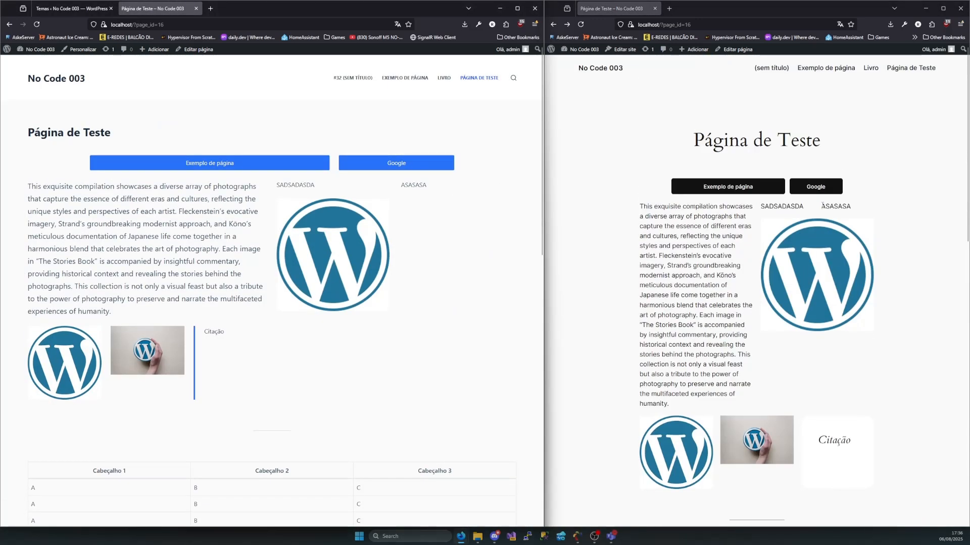
{"action": "left_click", "coordinate": [582, 25]}
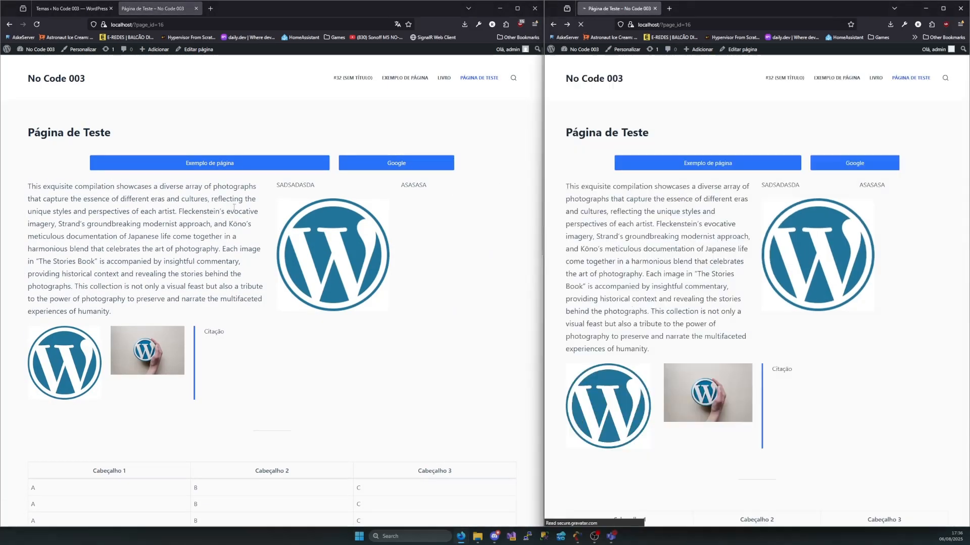
{"action": "scroll", "coordinate": [670, 254], "scroll_direction": "down", "scroll_amount": 2}
{"action": "scroll", "coordinate": [670, 254], "scroll_direction": "down", "scroll_amount": 5}
{"action": "scroll", "coordinate": [655, 198], "scroll_direction": "up", "scroll_amount": 6}
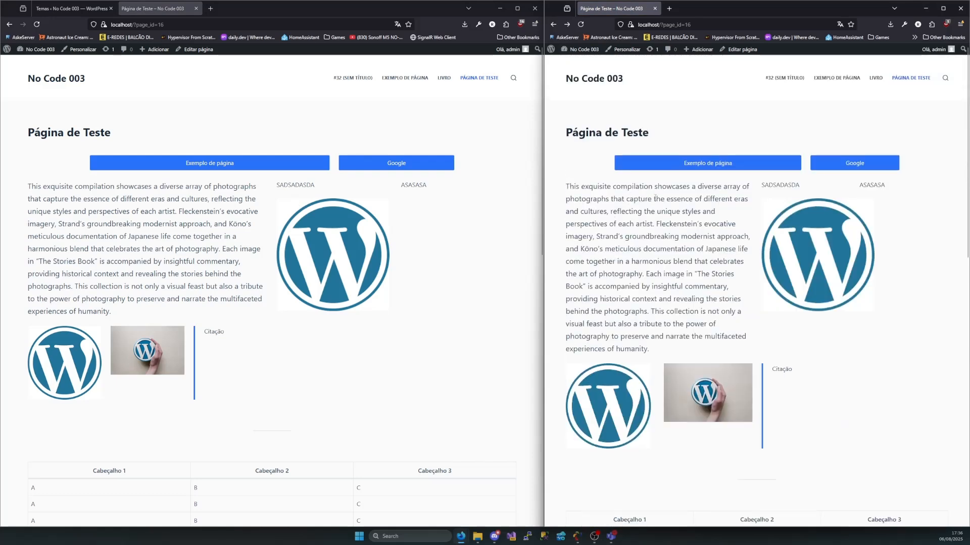
Close the extra Página de Teste copy beside the theme list and open the catalogue for adding themes
{"action": "left_click", "coordinate": [195, 8]}
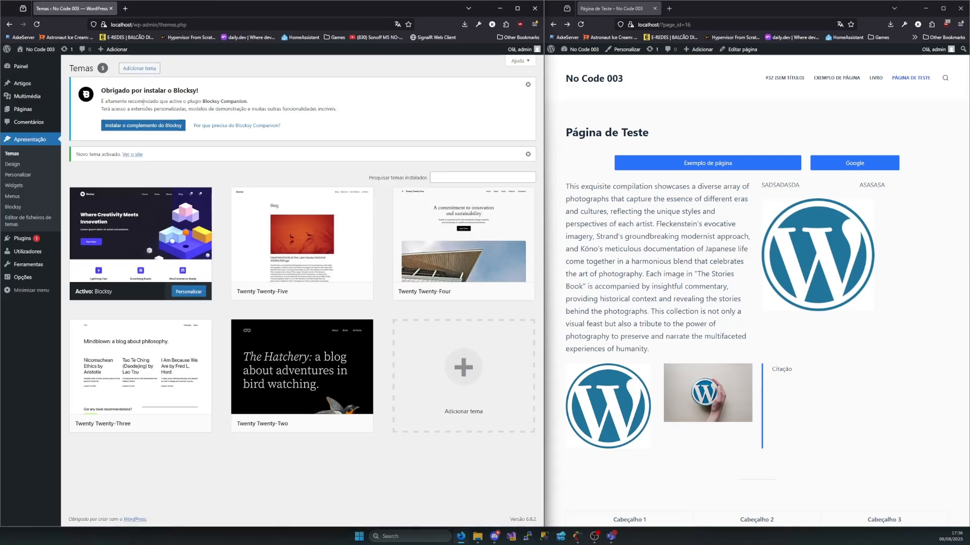
{"action": "left_click", "coordinate": [133, 69]}
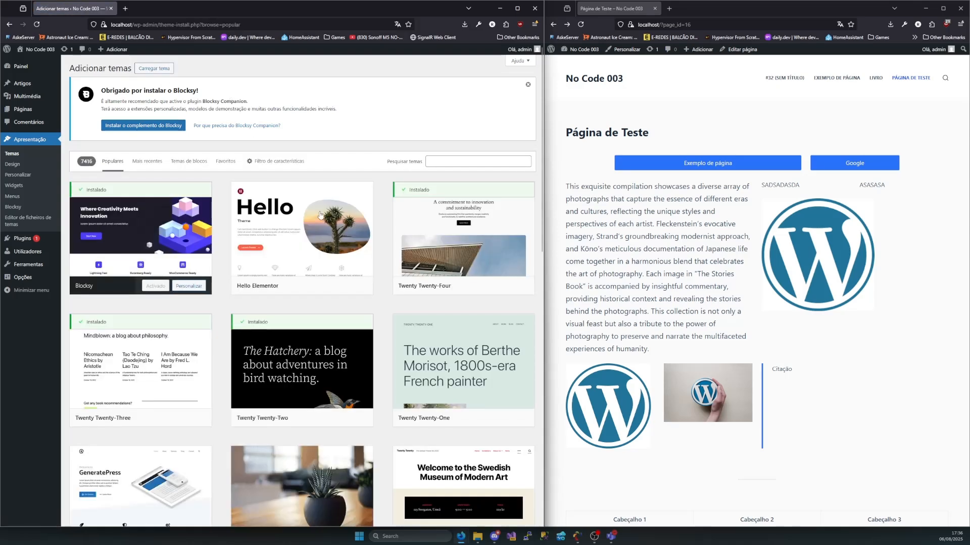
{"action": "scroll", "coordinate": [320, 216], "scroll_direction": "down", "scroll_amount": 2}
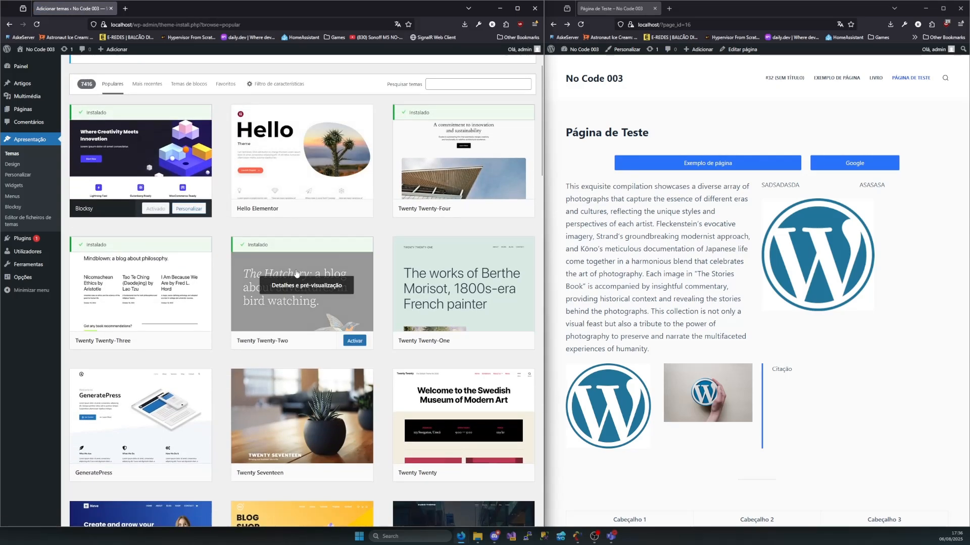
{"action": "scroll", "coordinate": [294, 258], "scroll_direction": "up", "scroll_amount": 3}
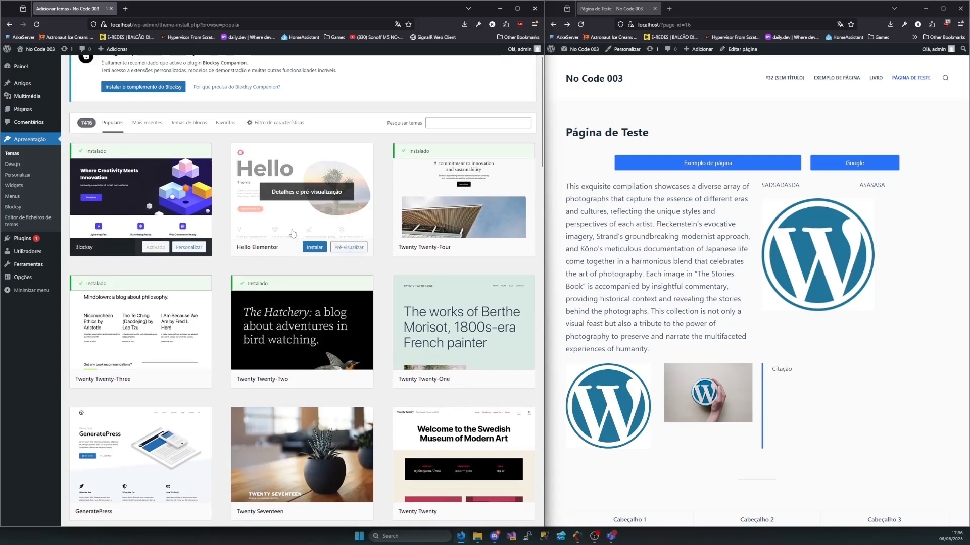
{"action": "scroll", "coordinate": [96, 171], "scroll_direction": "up", "scroll_amount": 1}
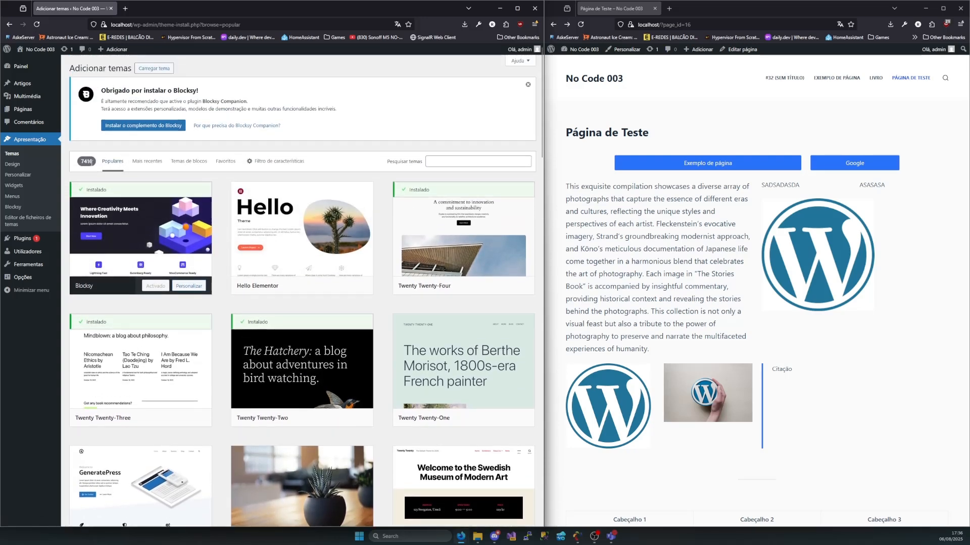
Check the number of themes under Populares and Mais recentes, and return to Populares
{"action": "left_click_drag", "start_coordinate": [92, 162], "coordinate": [74, 162]}
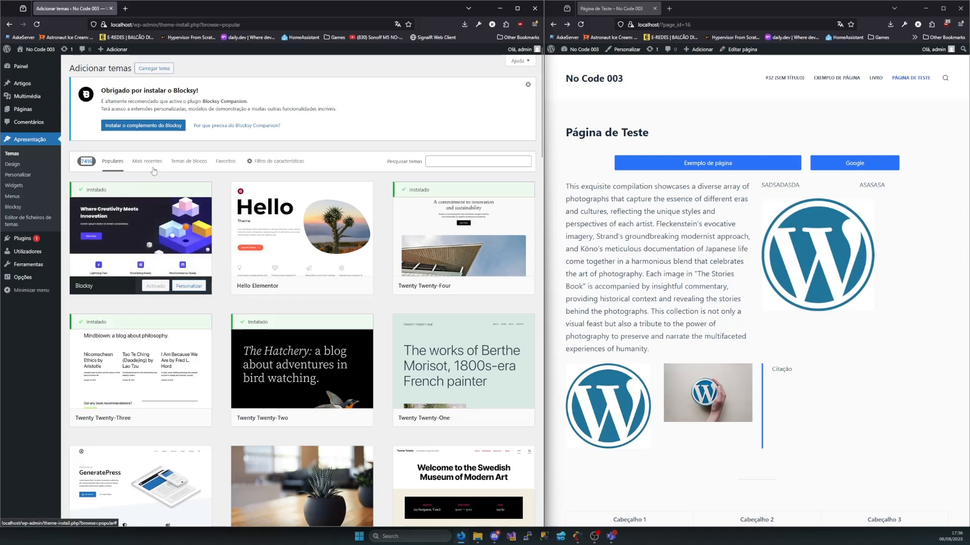
{"action": "left_click", "coordinate": [136, 166]}
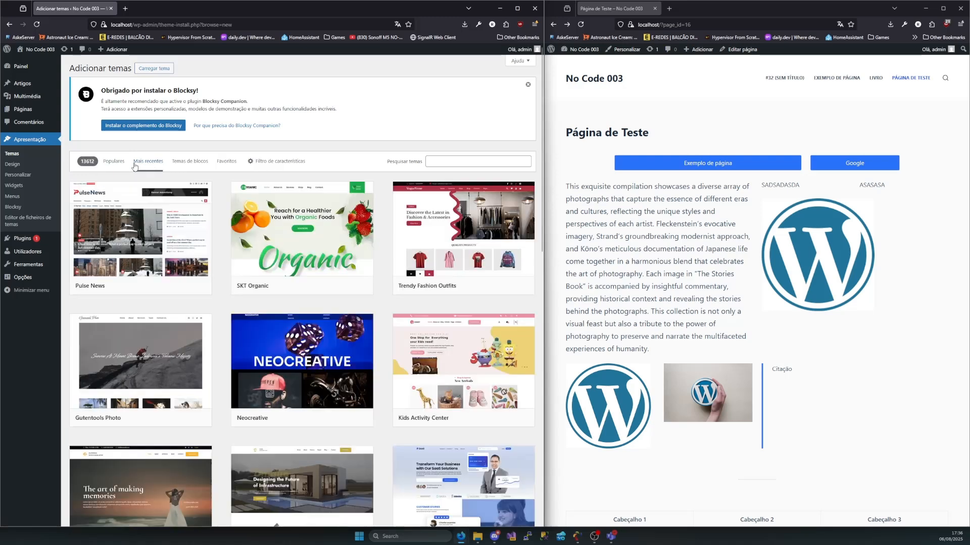
{"action": "left_click", "coordinate": [122, 165]}
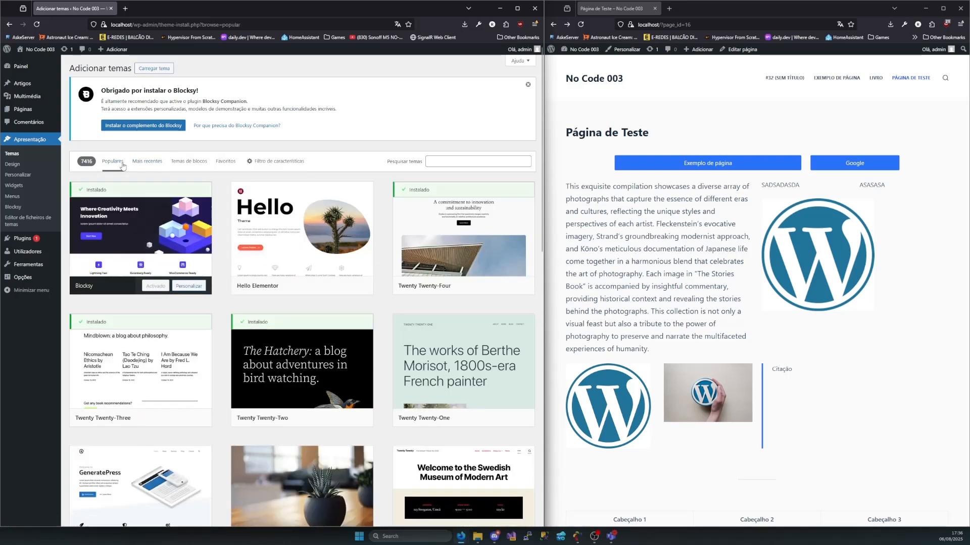
Open the No Code 003 home page in the site window and browse the popular themes in the catalogue
{"action": "left_click", "coordinate": [603, 77]}
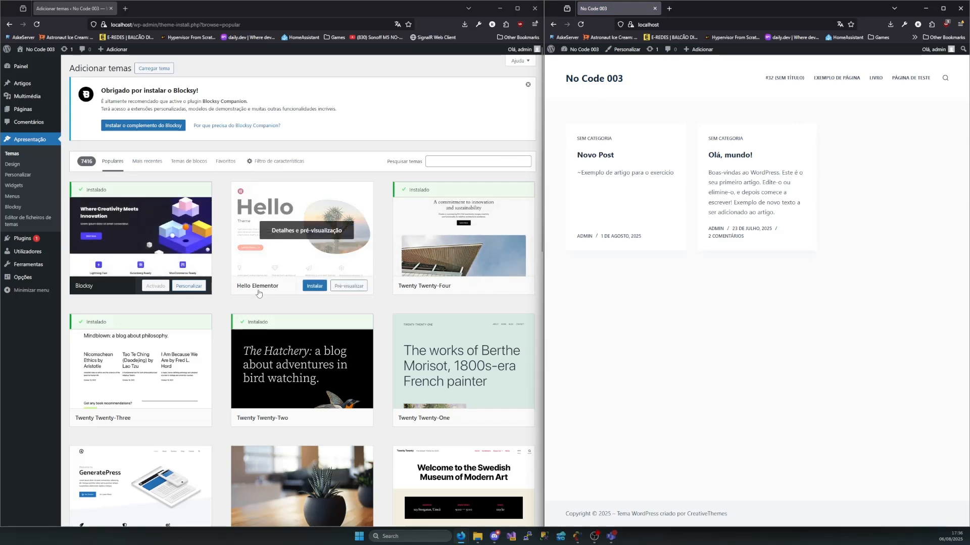
{"action": "scroll", "coordinate": [240, 304], "scroll_direction": "down", "scroll_amount": 3}
{"action": "scroll", "coordinate": [240, 304], "scroll_direction": "down", "scroll_amount": 12}
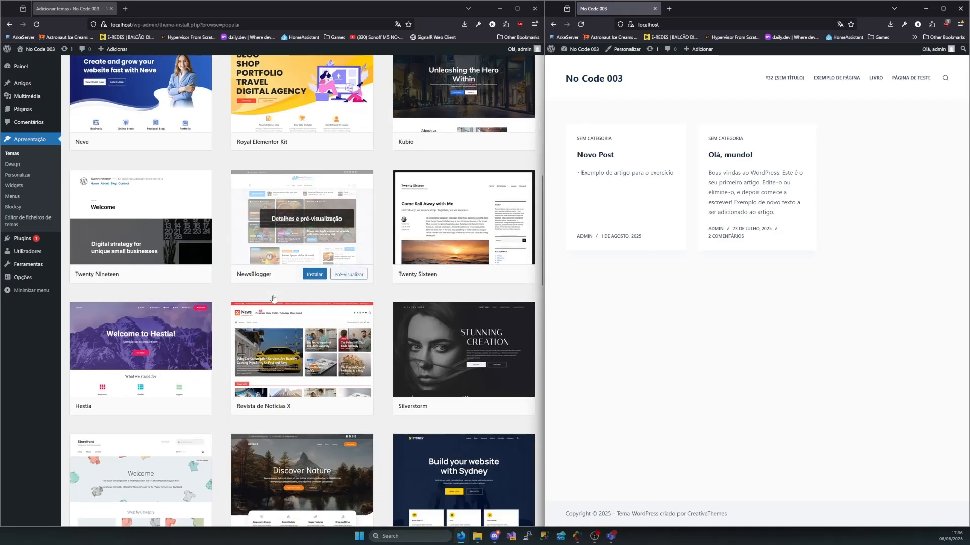
{"action": "scroll", "coordinate": [274, 299], "scroll_direction": "down", "scroll_amount": 4}
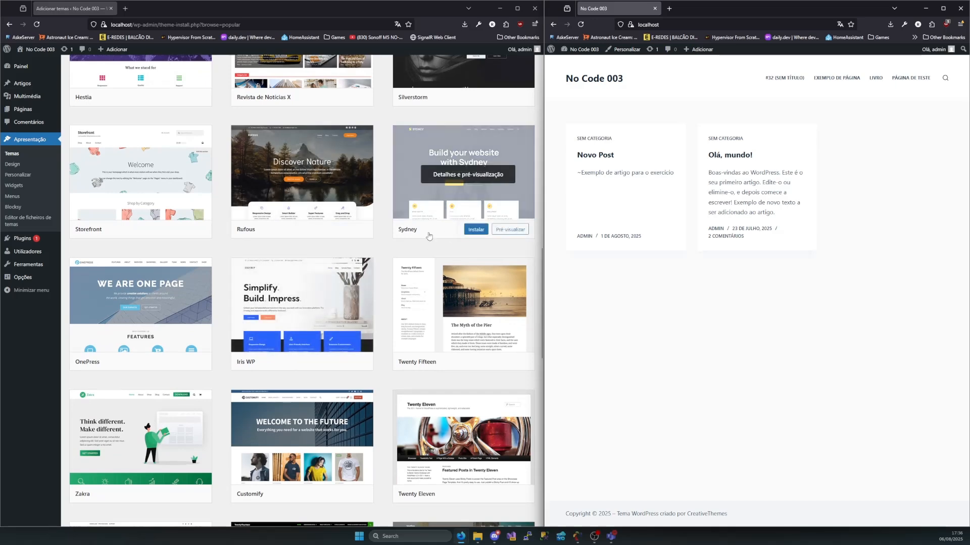
{"action": "scroll", "coordinate": [286, 285], "scroll_direction": "down", "scroll_amount": 3}
{"action": "scroll", "coordinate": [286, 284], "scroll_direction": "down", "scroll_amount": 2}
{"action": "scroll", "coordinate": [251, 230], "scroll_direction": "up", "scroll_amount": 20}
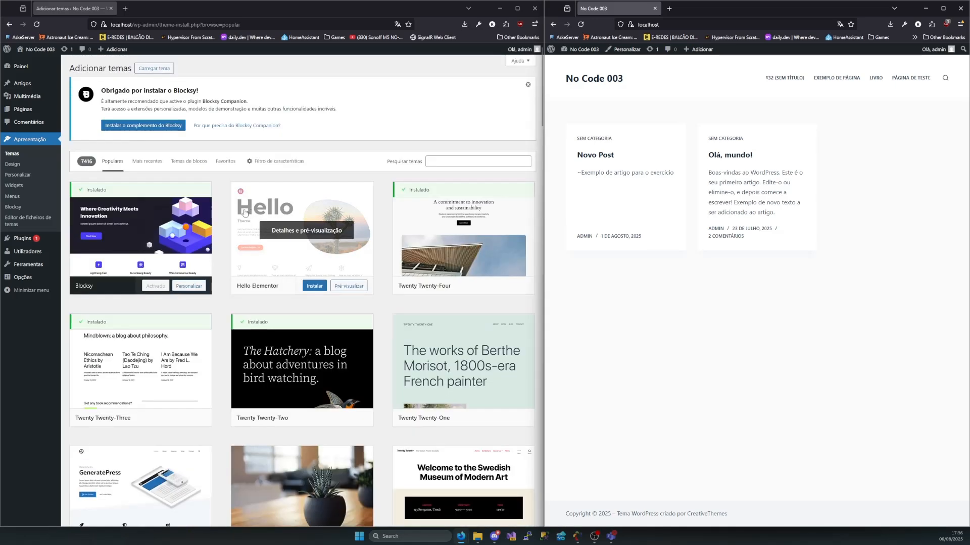
List the catalogue's most recent themes and browse their previews
{"action": "left_click", "coordinate": [149, 162]}
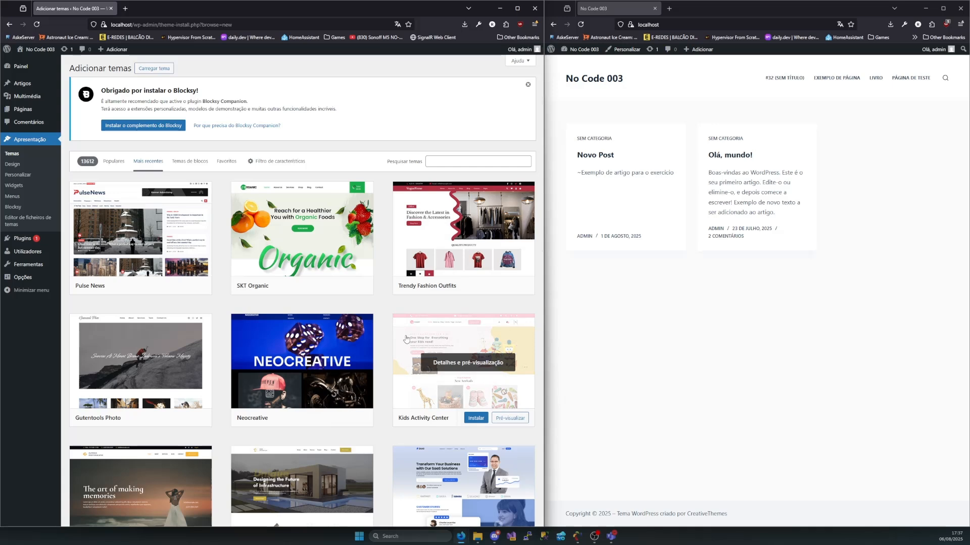
{"action": "scroll", "coordinate": [422, 344], "scroll_direction": "down", "scroll_amount": 1}
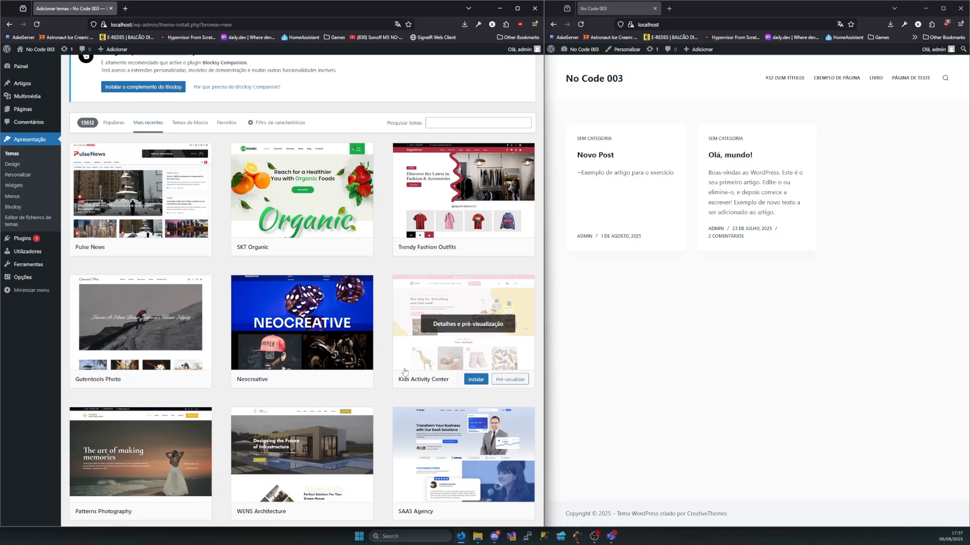
{"action": "scroll", "coordinate": [284, 318], "scroll_direction": "down", "scroll_amount": 2}
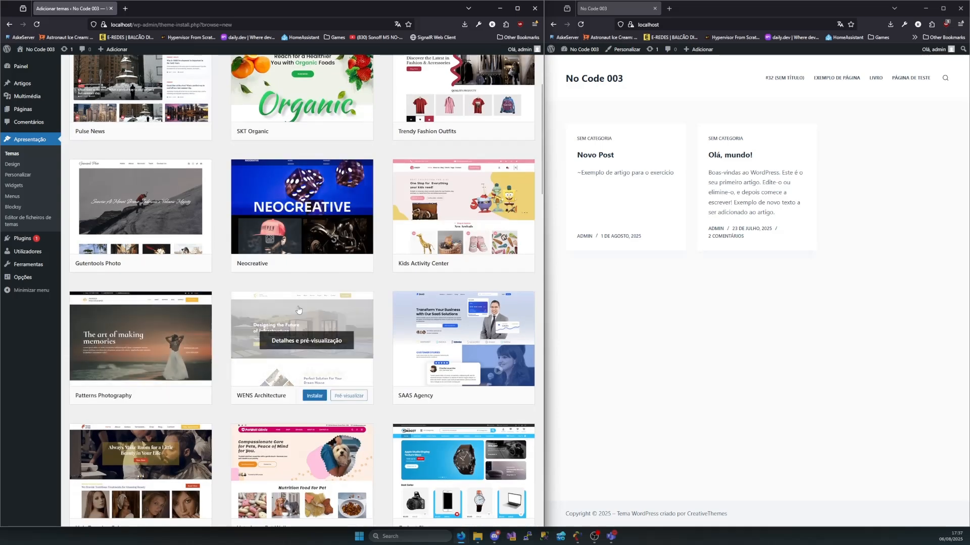
{"action": "scroll", "coordinate": [213, 275], "scroll_direction": "up", "scroll_amount": 2}
{"action": "scroll", "coordinate": [213, 275], "scroll_direction": "up", "scroll_amount": 1}
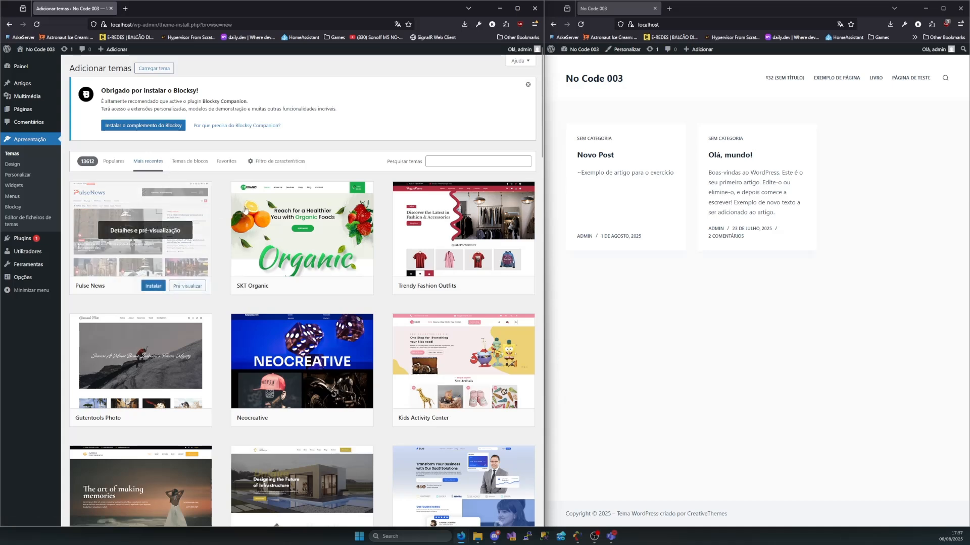
List the catalogue's block themes, browse their previews and check how many are available
{"action": "left_click", "coordinate": [195, 171]}
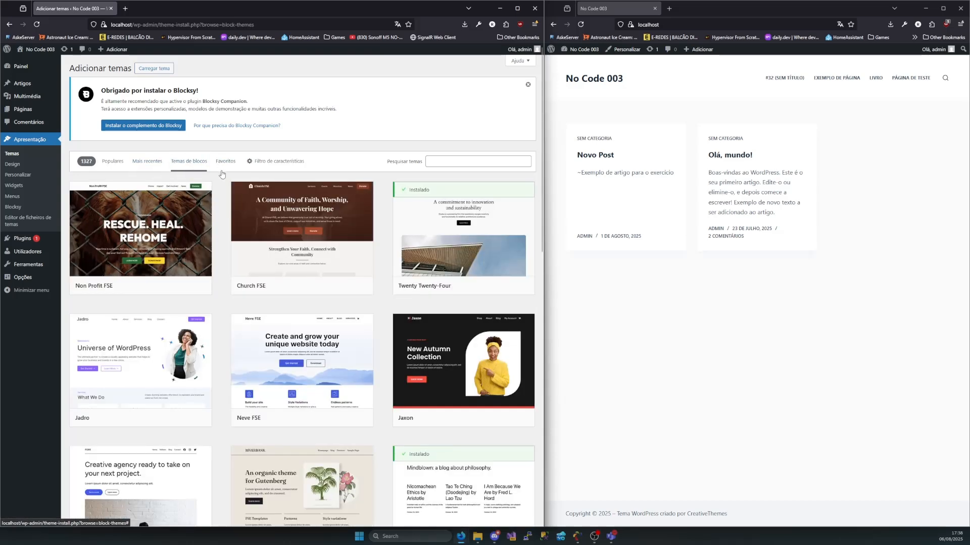
{"action": "mouse_move", "coordinate": [164, 225]}
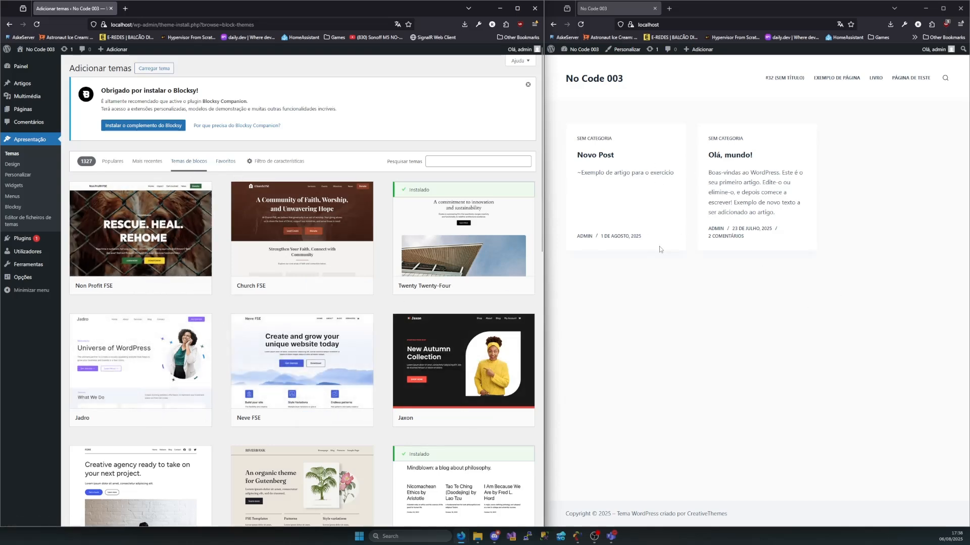
{"action": "scroll", "coordinate": [421, 289], "scroll_direction": "down", "scroll_amount": 3}
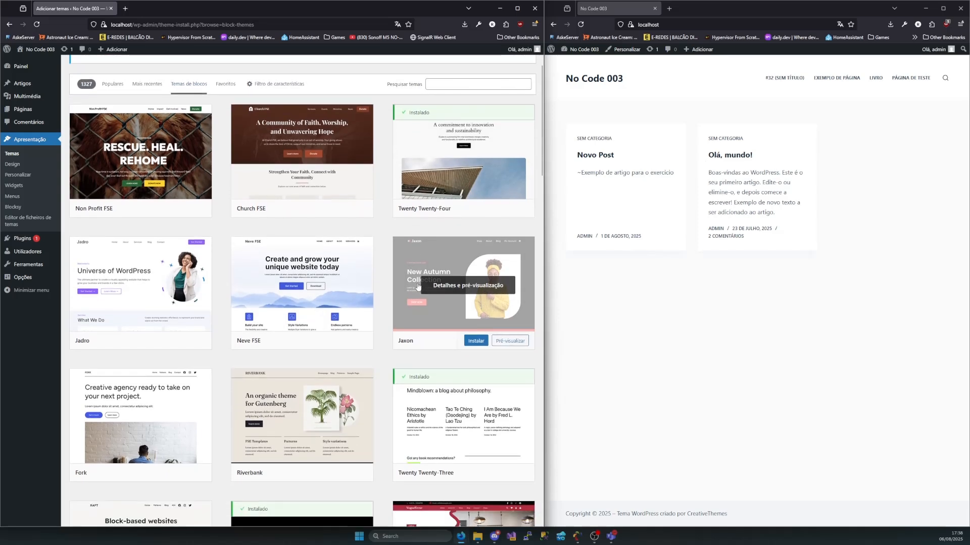
{"action": "scroll", "coordinate": [287, 202], "scroll_direction": "up", "scroll_amount": 3}
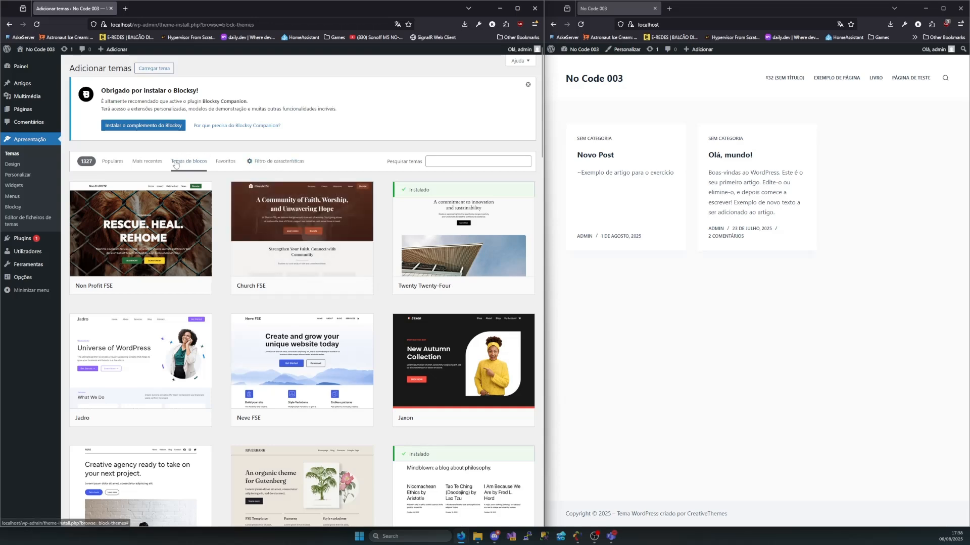
{"action": "scroll", "coordinate": [154, 295], "scroll_direction": "down", "scroll_amount": 1}
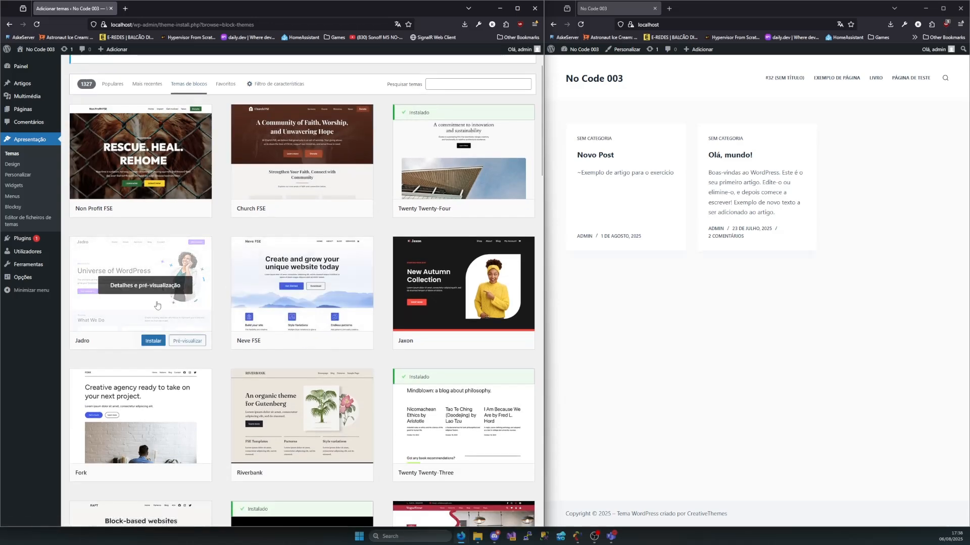
{"action": "scroll", "coordinate": [232, 307], "scroll_direction": "down", "scroll_amount": 1}
{"action": "scroll", "coordinate": [231, 307], "scroll_direction": "down", "scroll_amount": 5}
{"action": "scroll", "coordinate": [163, 200], "scroll_direction": "up", "scroll_amount": 8}
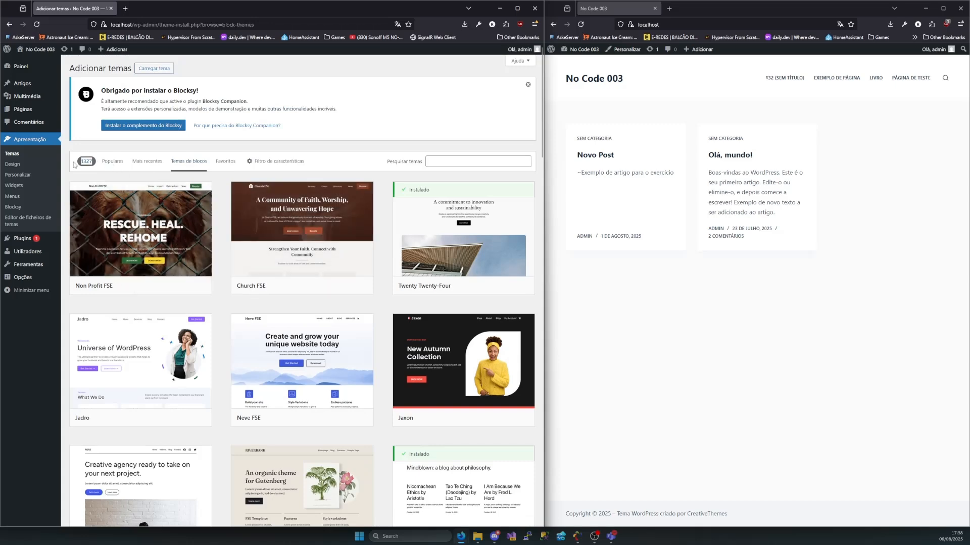
{"action": "scroll", "coordinate": [200, 300], "scroll_direction": "down", "scroll_amount": 7}
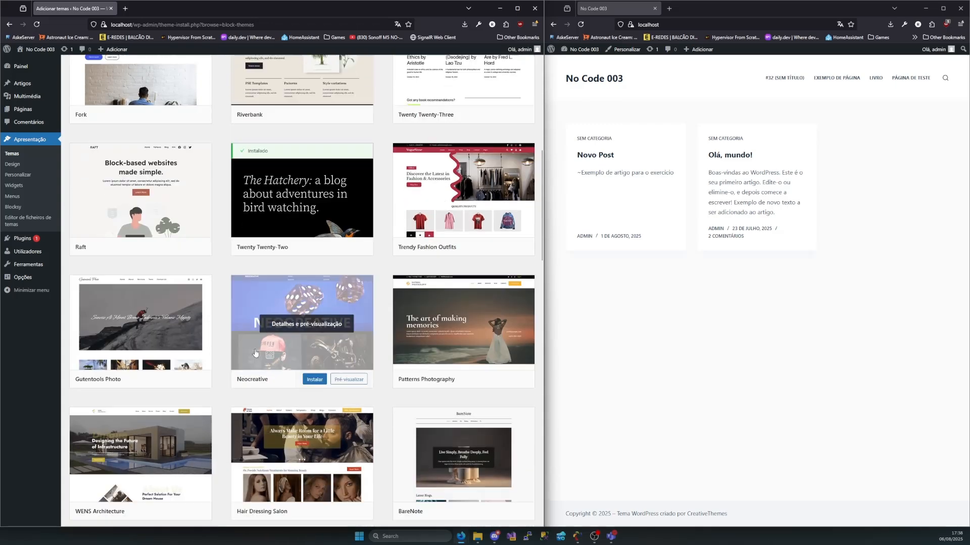
{"action": "scroll", "coordinate": [268, 303], "scroll_direction": "up", "scroll_amount": 8}
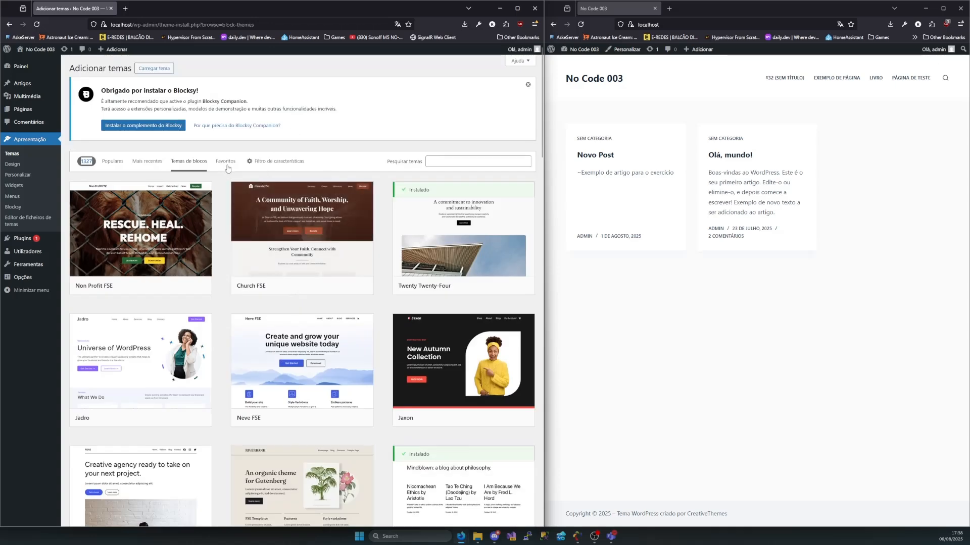
View the Favoritos theme listing and open the feature filter for subject, functionality and layout
{"action": "left_click", "coordinate": [238, 170]}
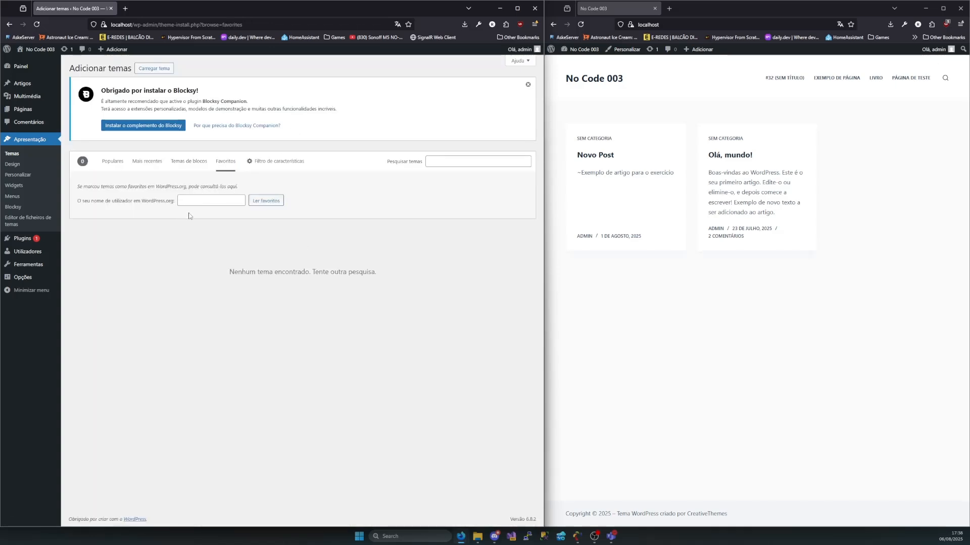
{"action": "left_click", "coordinate": [277, 162]}
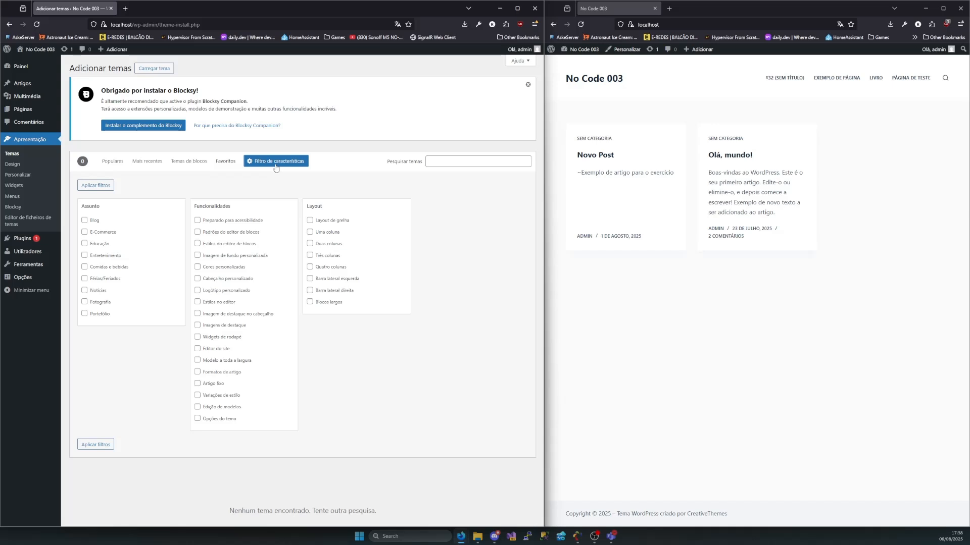
Filter the theme catalogue by the Blog subject and browse the matching themes
{"action": "left_click", "coordinate": [84, 221]}
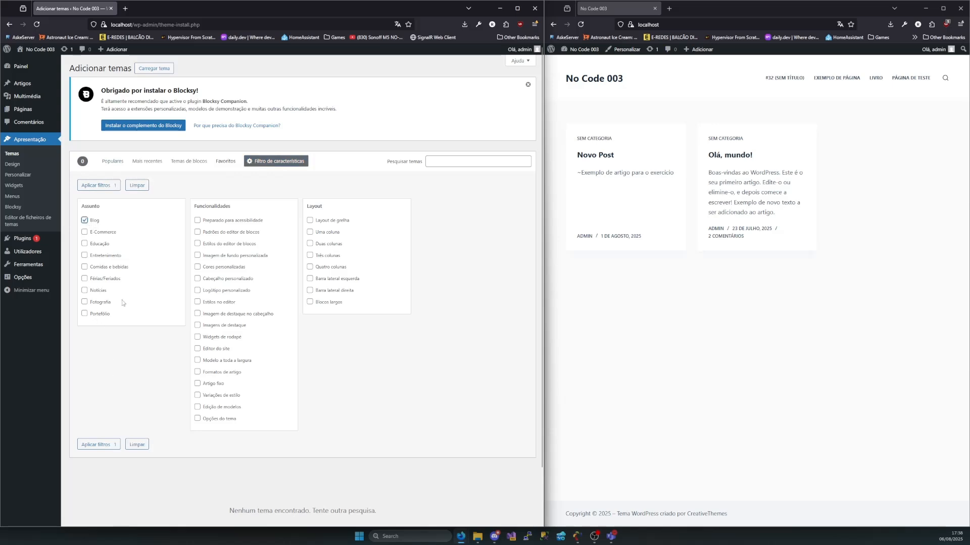
{"action": "left_click", "coordinate": [106, 185]}
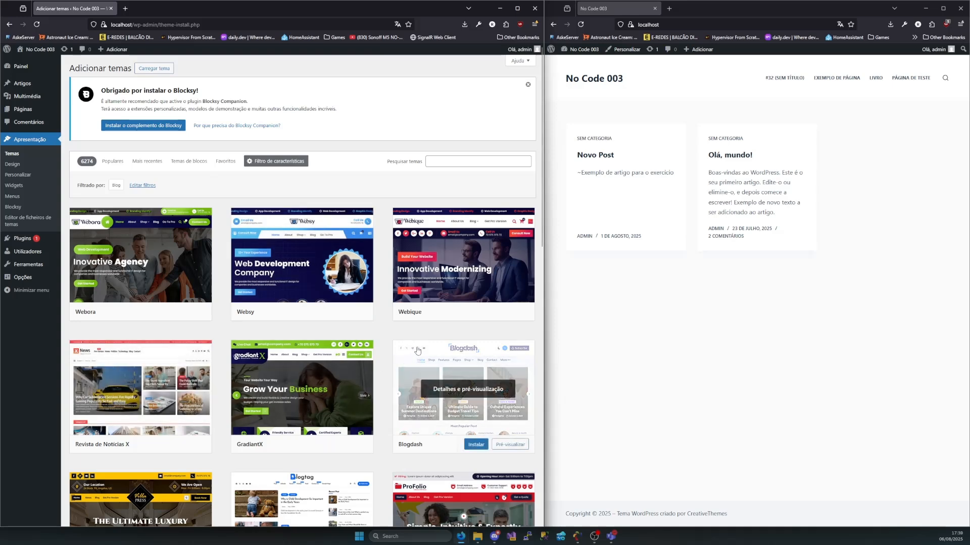
{"action": "scroll", "coordinate": [445, 366], "scroll_direction": "down", "scroll_amount": 2}
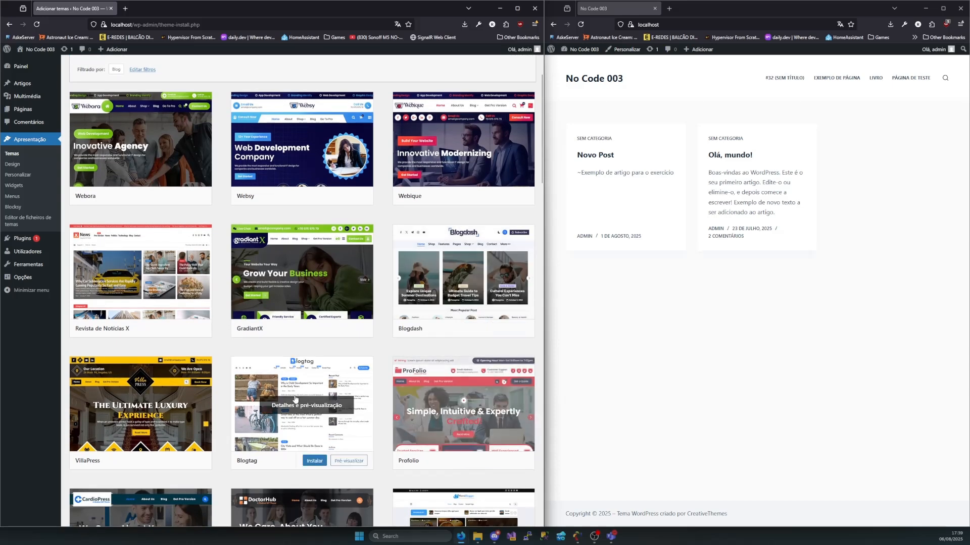
{"action": "scroll", "coordinate": [295, 404], "scroll_direction": "down", "scroll_amount": 1}
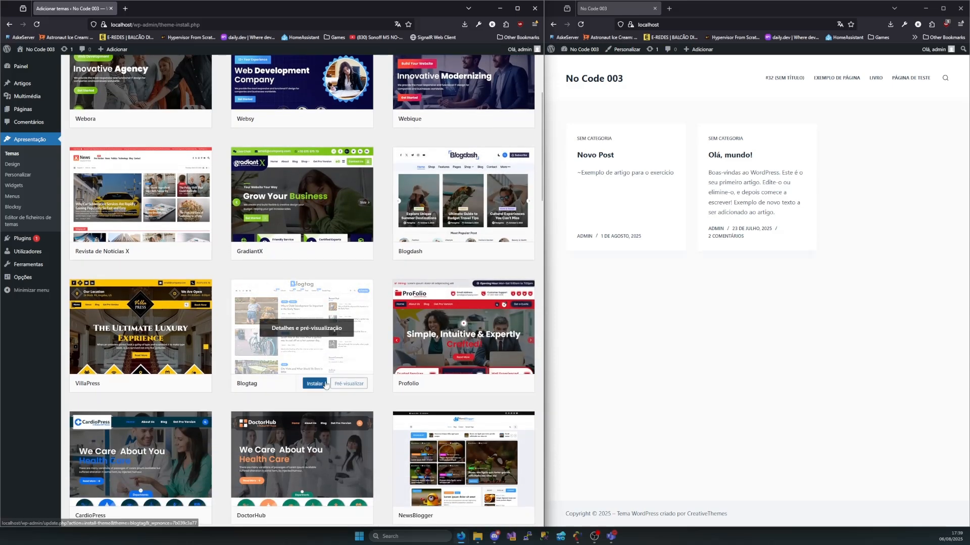
Edit the feature filter to replace the Blog subject with E-Commerce and apply it
{"action": "scroll", "coordinate": [313, 359], "scroll_direction": "up", "scroll_amount": 3}
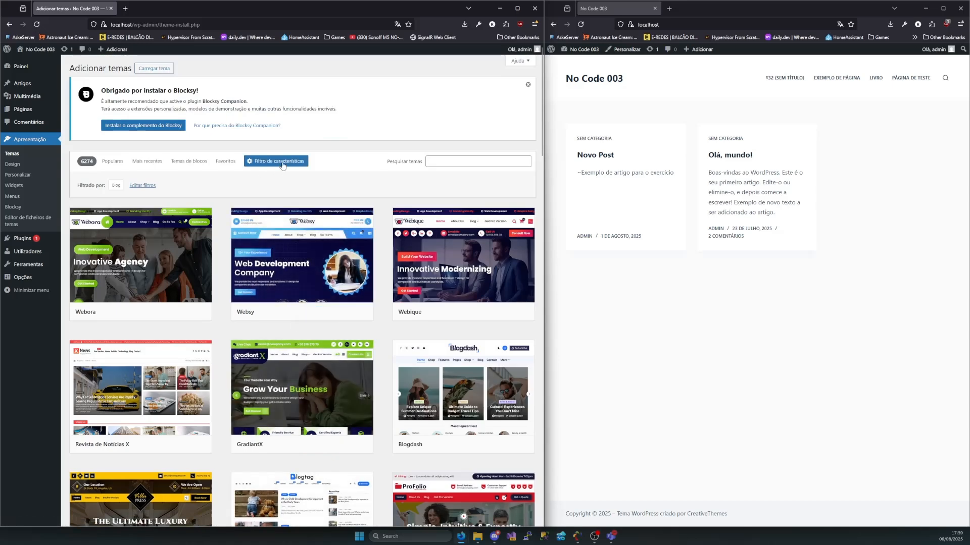
{"action": "left_click", "coordinate": [143, 185]}
{"action": "left_click", "coordinate": [84, 221]}
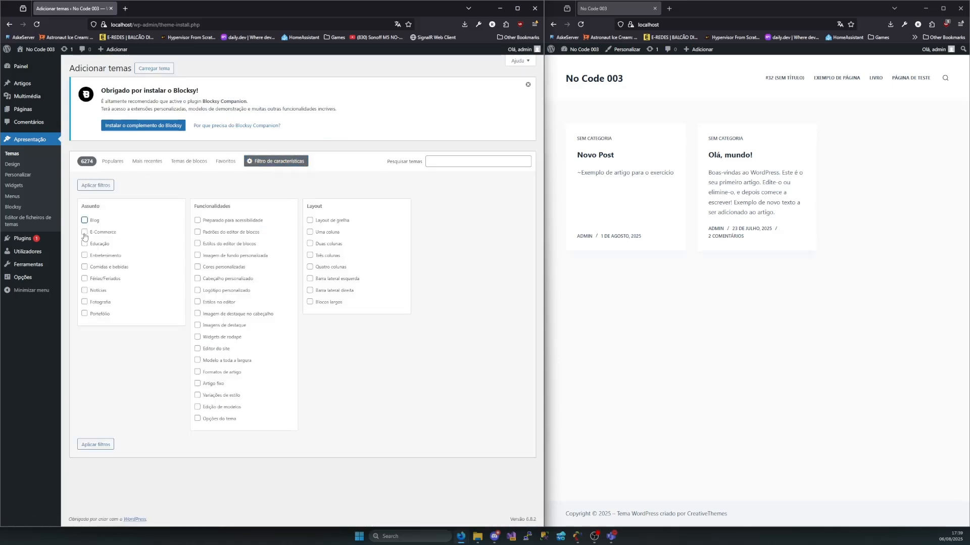
{"action": "left_click", "coordinate": [84, 233]}
{"action": "left_click", "coordinate": [97, 186]}
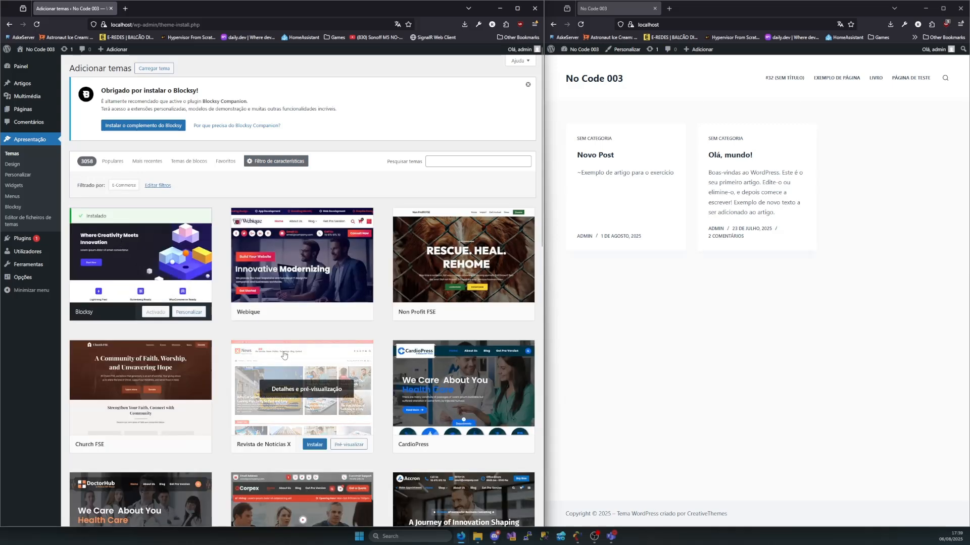
Examine the previews of the E-Commerce themes in the filtered catalogue
{"action": "scroll", "coordinate": [440, 419], "scroll_direction": "down", "scroll_amount": 2}
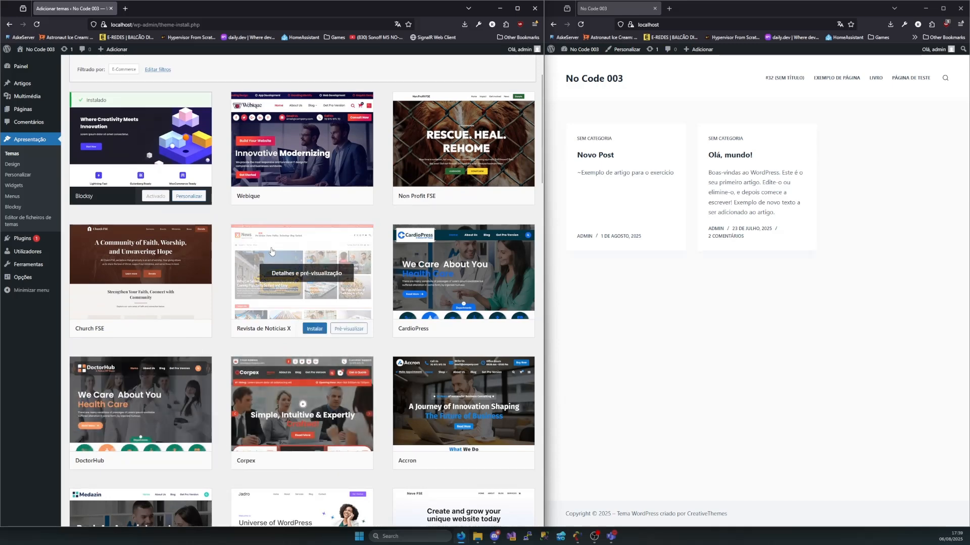
{"action": "scroll", "coordinate": [283, 364], "scroll_direction": "down", "scroll_amount": 5}
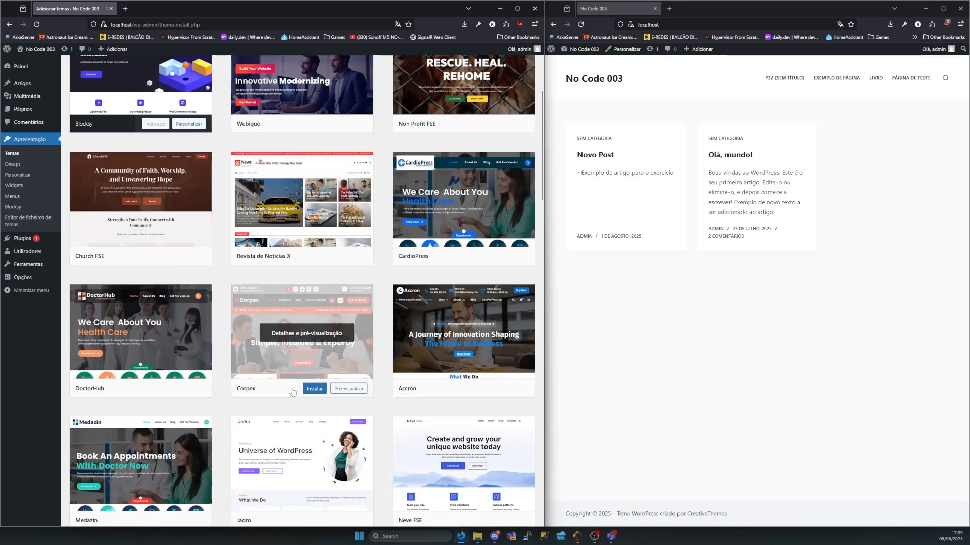
{"action": "scroll", "coordinate": [265, 381], "scroll_direction": "down", "scroll_amount": 2}
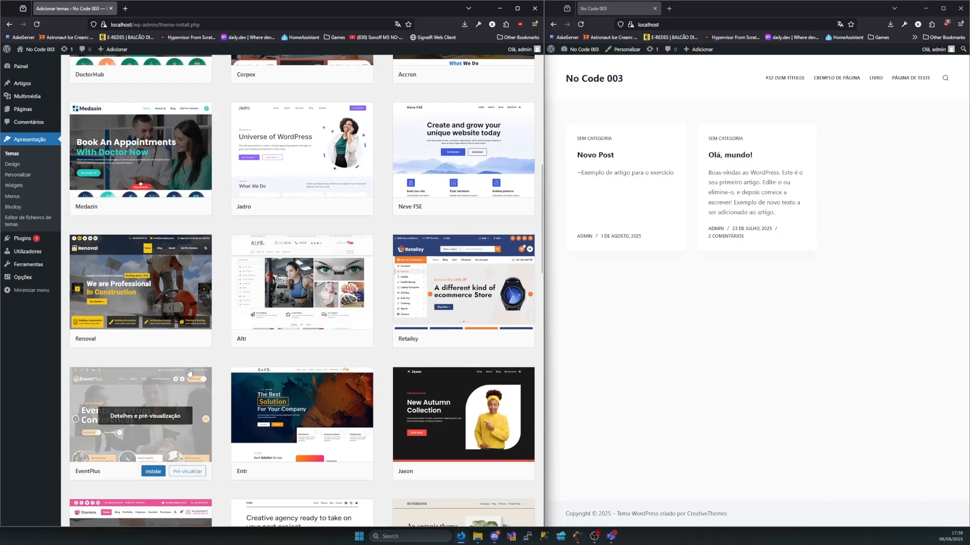
{"action": "scroll", "coordinate": [186, 372], "scroll_direction": "down", "scroll_amount": 7}
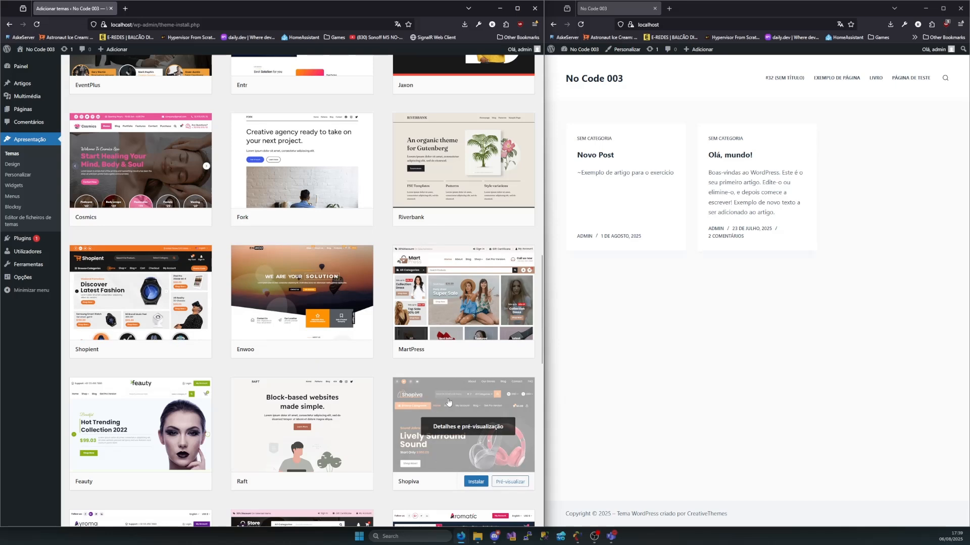
{"action": "scroll", "coordinate": [379, 380], "scroll_direction": "down", "scroll_amount": 2}
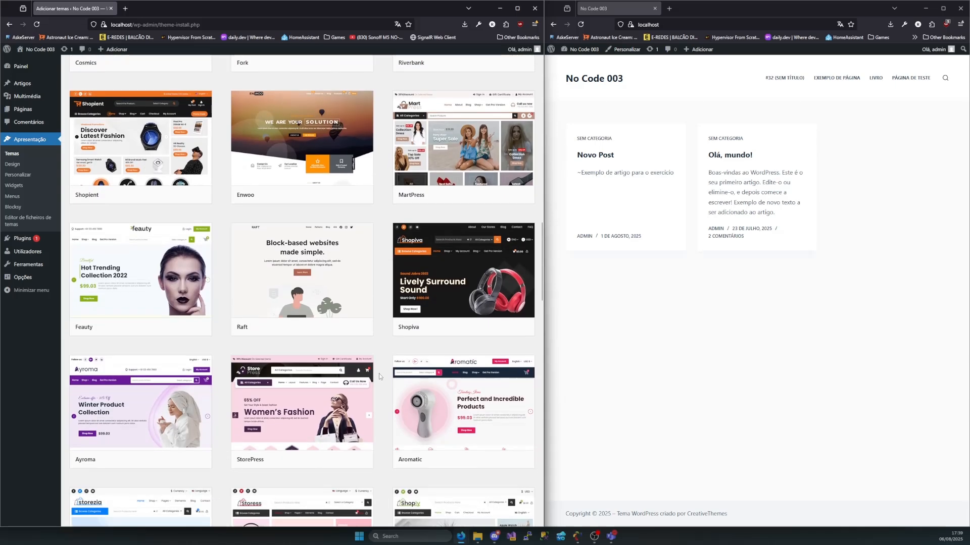
{"action": "mouse_move", "coordinate": [282, 252]}
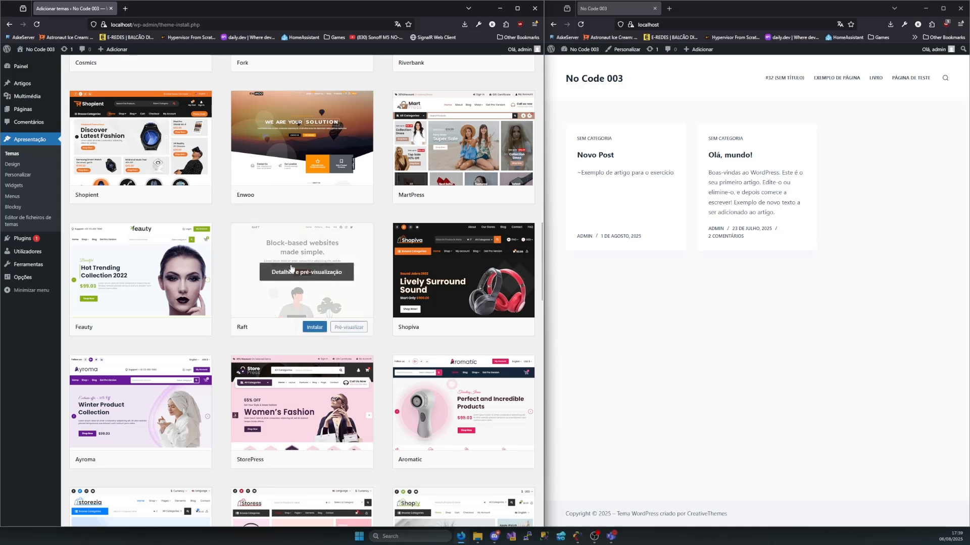
{"action": "scroll", "coordinate": [298, 260], "scroll_direction": "up", "scroll_amount": 2}
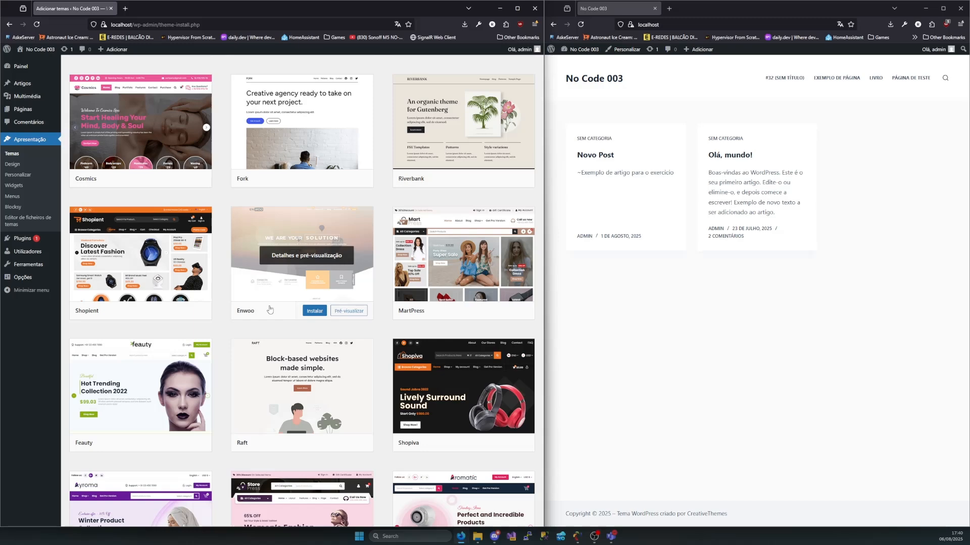
{"action": "scroll", "coordinate": [253, 308], "scroll_direction": "up", "scroll_amount": 6}
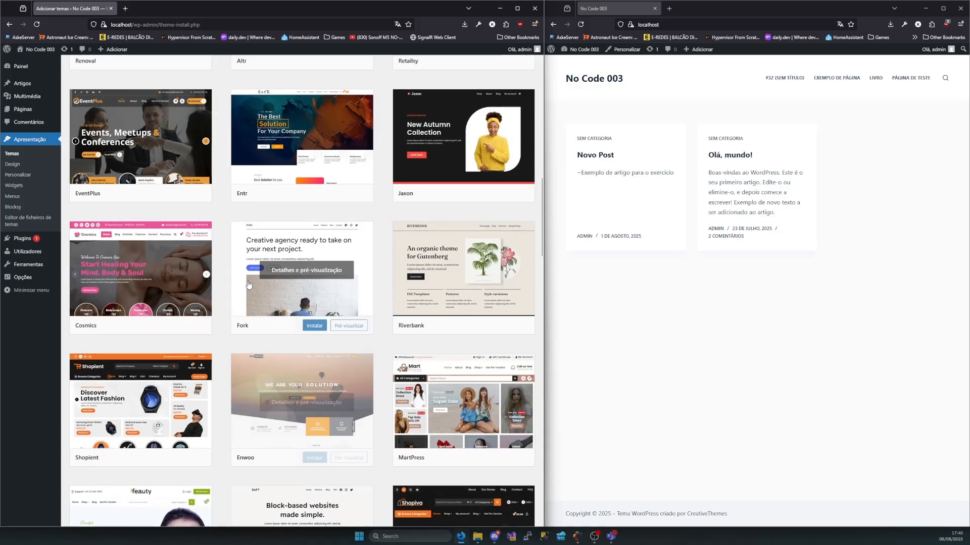
Search the theme catalogue for CardioPress, select the search term and look over the theme's install and preview options
{"action": "scroll", "coordinate": [245, 307], "scroll_direction": "up", "scroll_amount": 15}
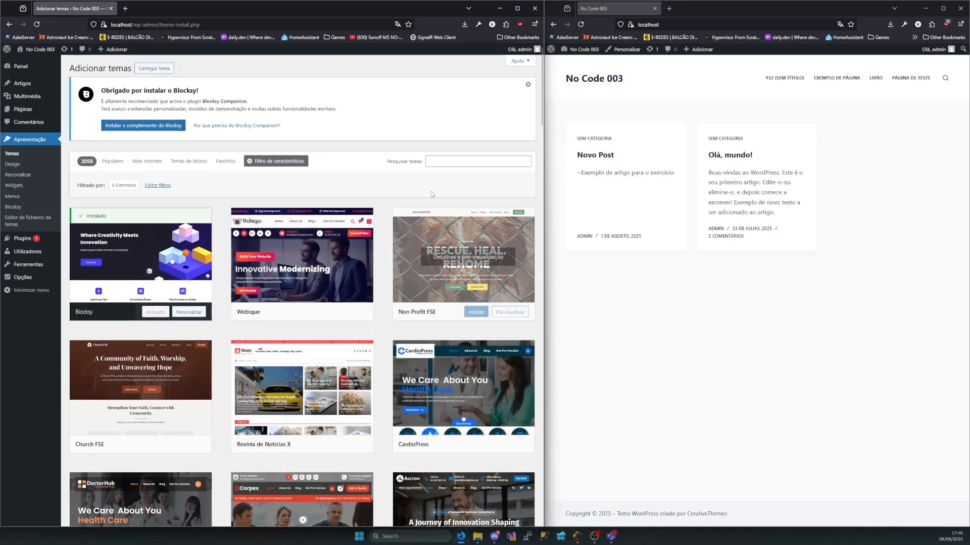
{"action": "left_click", "coordinate": [458, 161]}
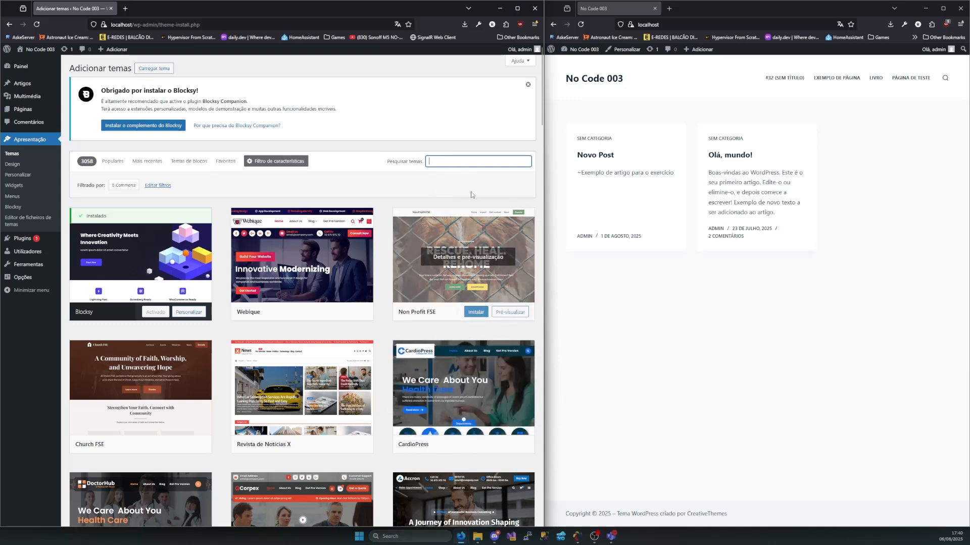
{"action": "type", "text": "CardioP"}
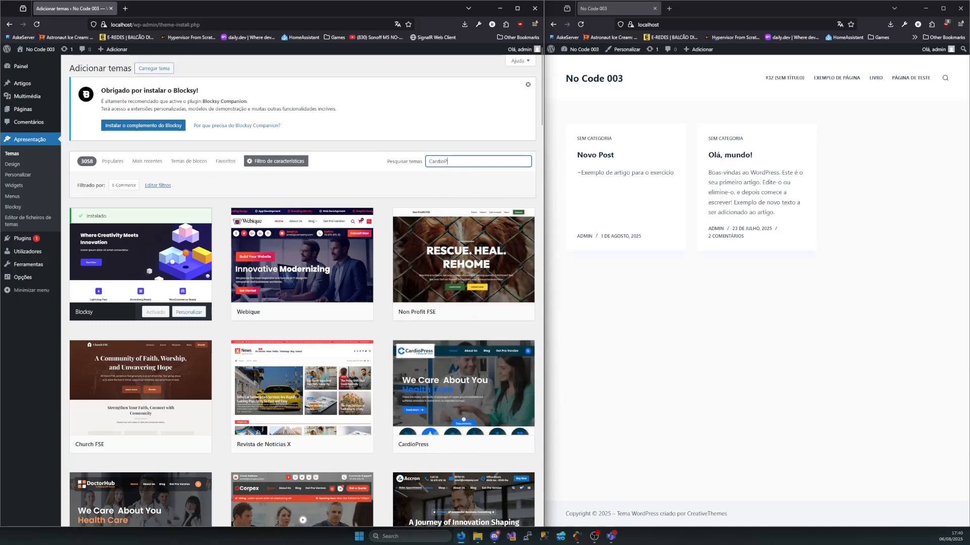
{"action": "type", "text": "ress"}
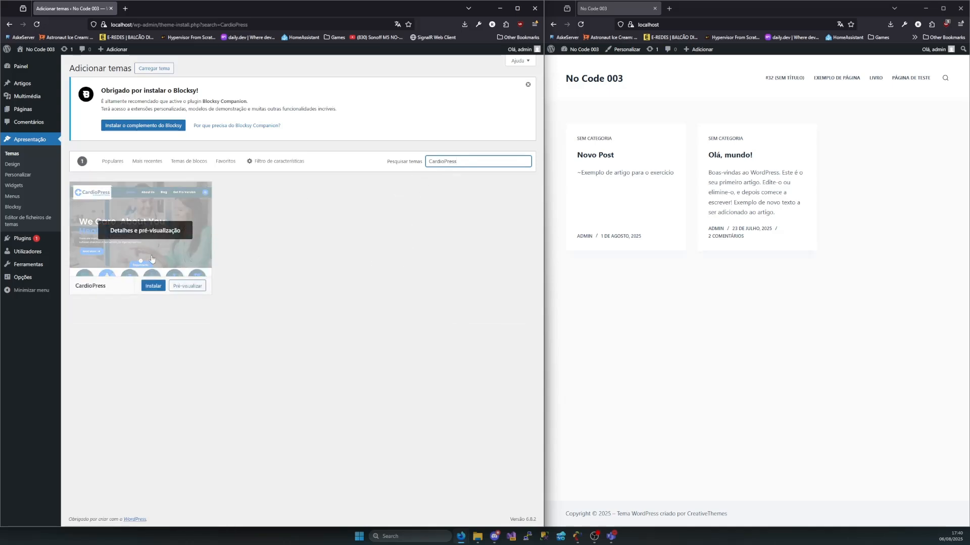
{"action": "left_click_drag", "start_coordinate": [457, 162], "coordinate": [374, 224]}
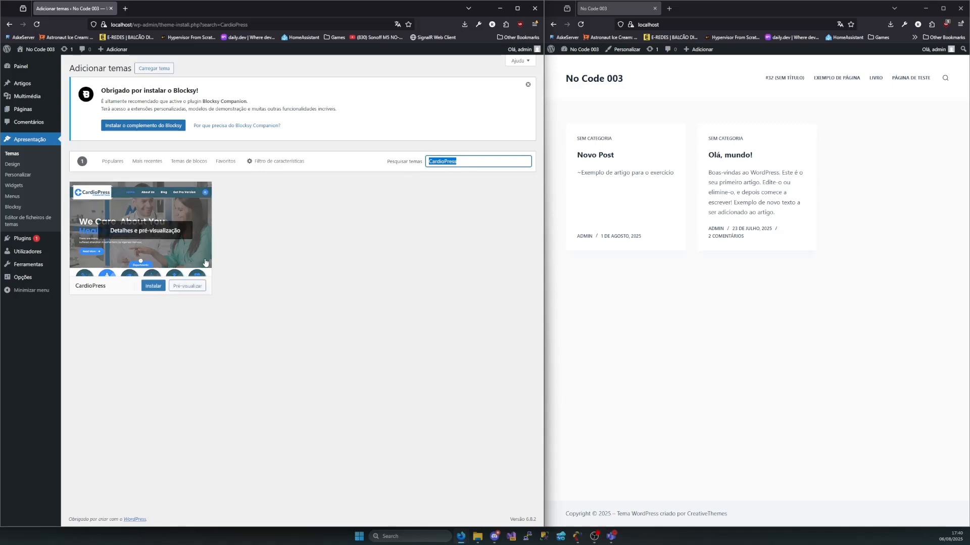
{"action": "mouse_move", "coordinate": [148, 286]}
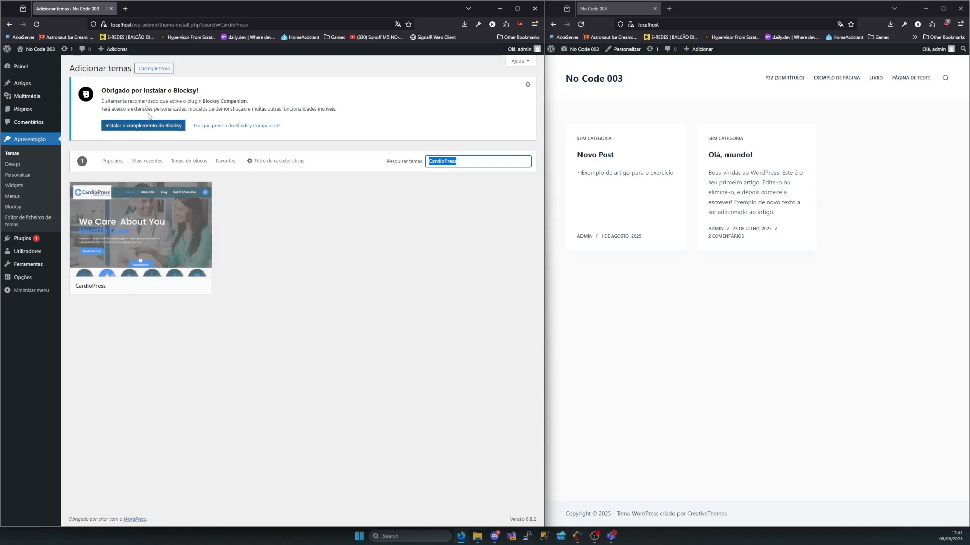
Highlight the text of the notice recommending the Blocksy Companion plugin
{"action": "left_click_drag", "start_coordinate": [66, 78], "coordinate": [78, 88]}
{"action": "left_click_drag", "start_coordinate": [172, 125], "coordinate": [94, 91]}
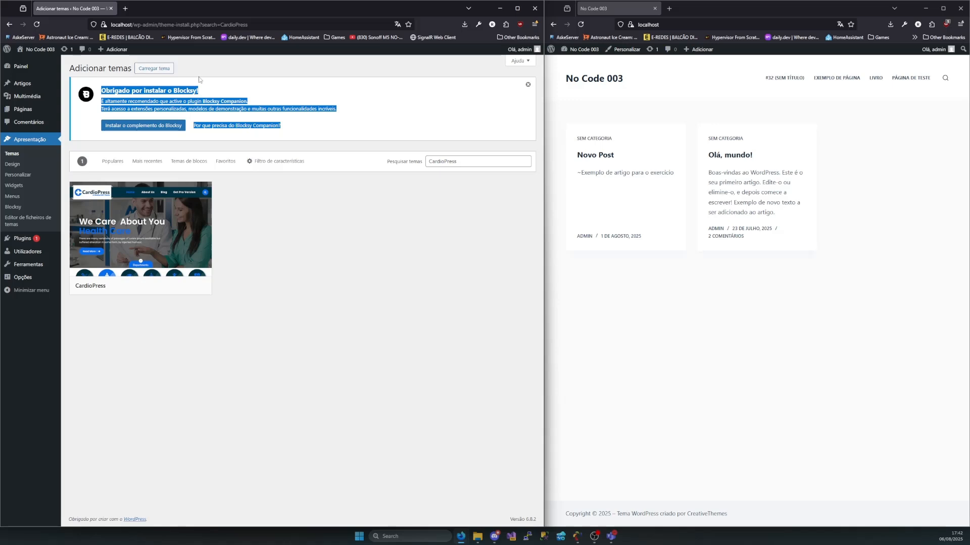
{"action": "left_click", "coordinate": [274, 188]}
{"action": "left_click_drag", "start_coordinate": [277, 126], "coordinate": [217, 108]}
{"action": "left_click", "coordinate": [300, 180]}
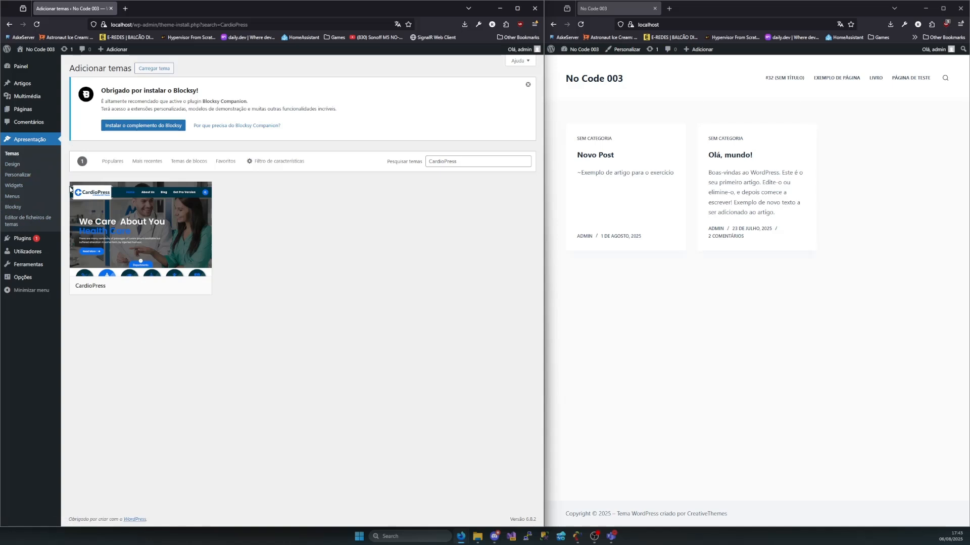
Examine the Estilos preview of colours, typography and blocks in the Design editor and return to the theme page
{"action": "left_click", "coordinate": [11, 165]}
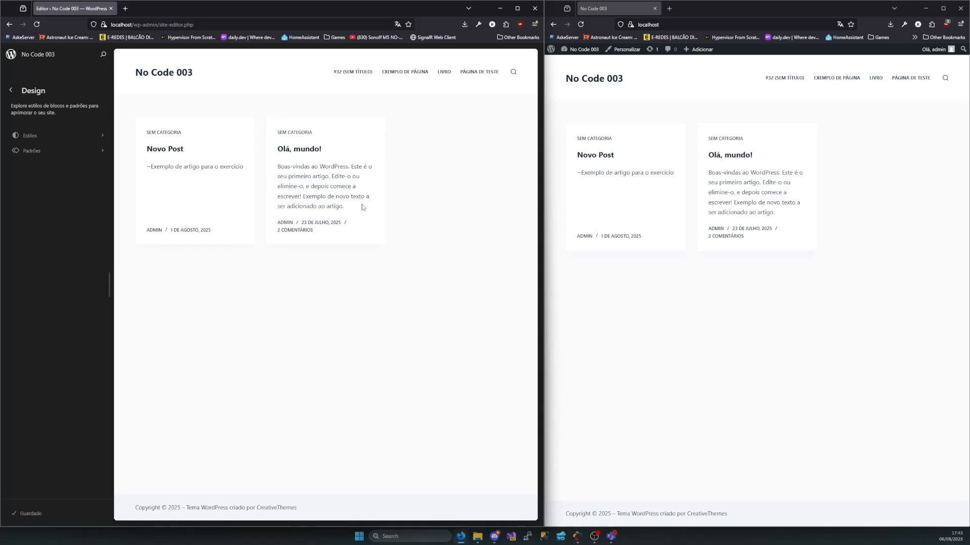
{"action": "left_click", "coordinate": [38, 139]}
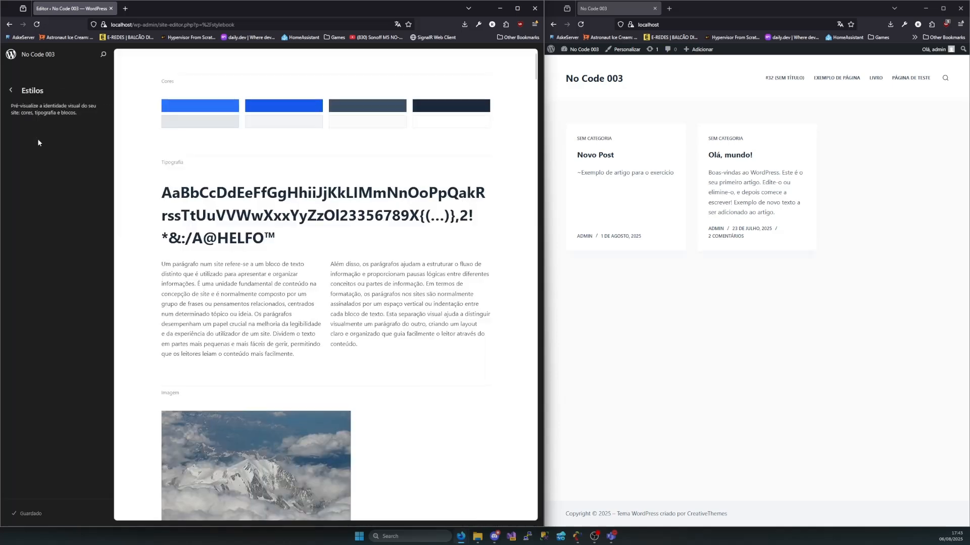
{"action": "scroll", "coordinate": [292, 219], "scroll_direction": "down", "scroll_amount": 6}
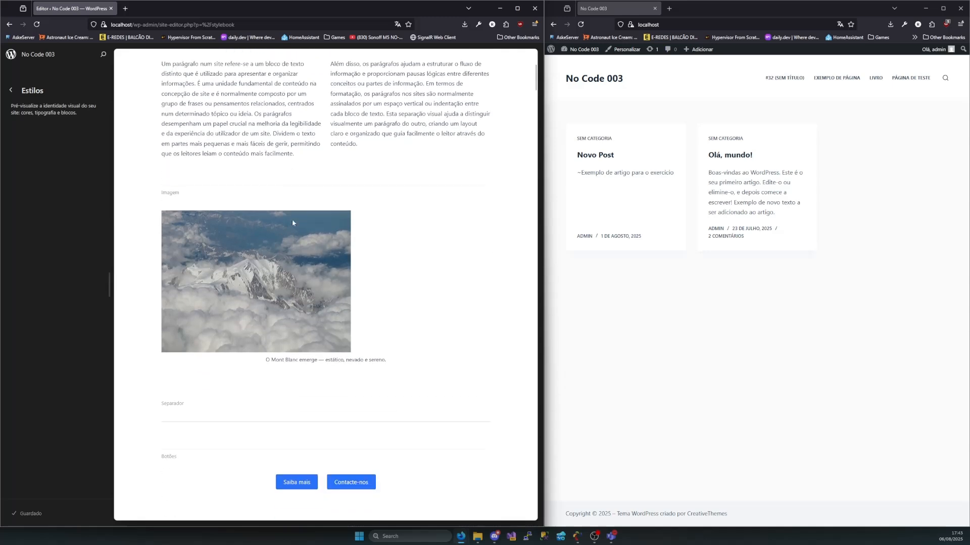
{"action": "scroll", "coordinate": [315, 304], "scroll_direction": "down", "scroll_amount": 5}
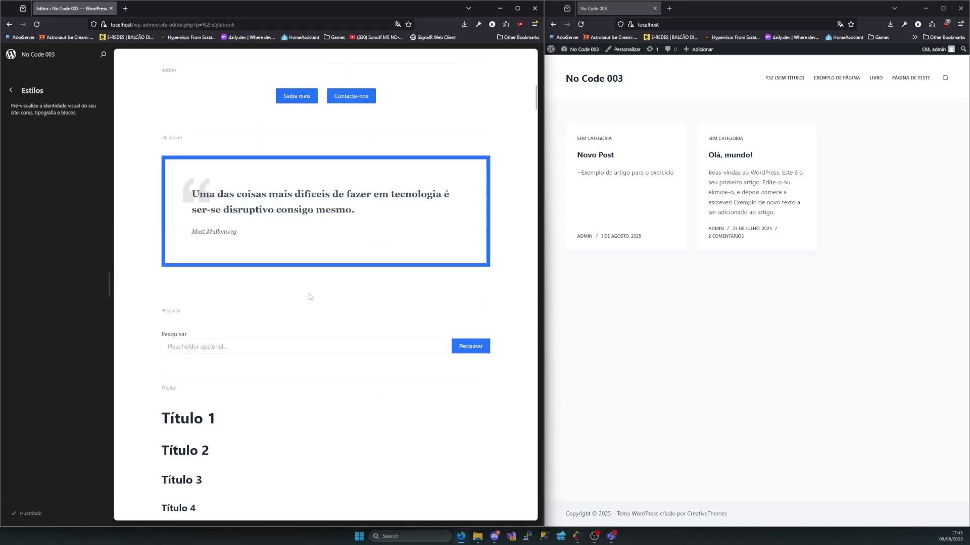
{"action": "scroll", "coordinate": [312, 297], "scroll_direction": "up", "scroll_amount": 5}
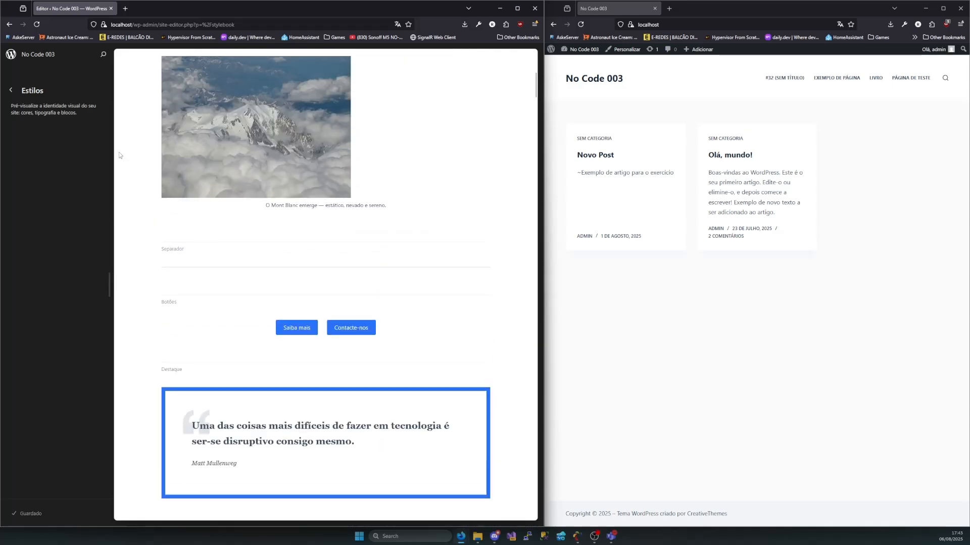
{"action": "left_click", "coordinate": [11, 92]}
{"action": "left_click", "coordinate": [25, 153]}
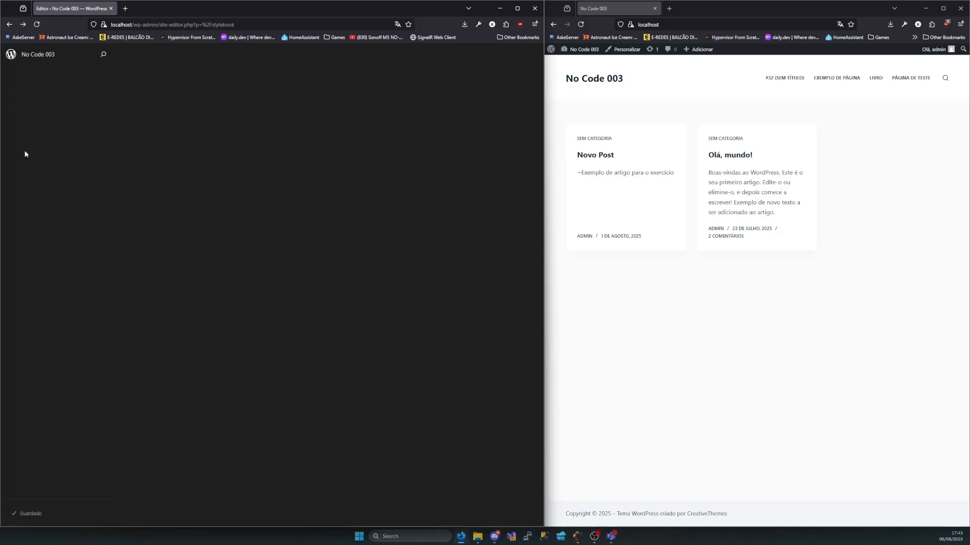
{"action": "left_click", "coordinate": [11, 91]}
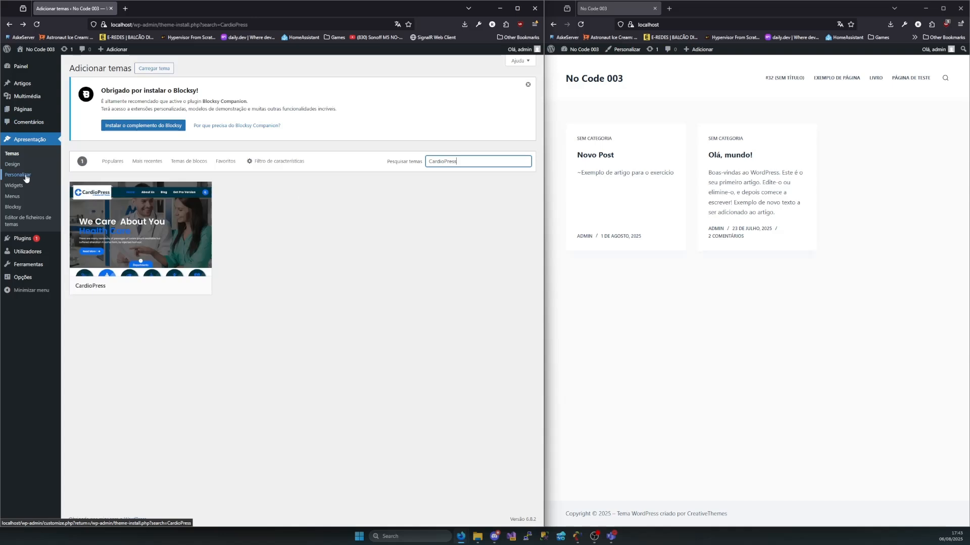
Open the customizer's general Layout settings, widen the browser window and set the maximum site width to about 1535 px
{"action": "left_click", "coordinate": [25, 175]}
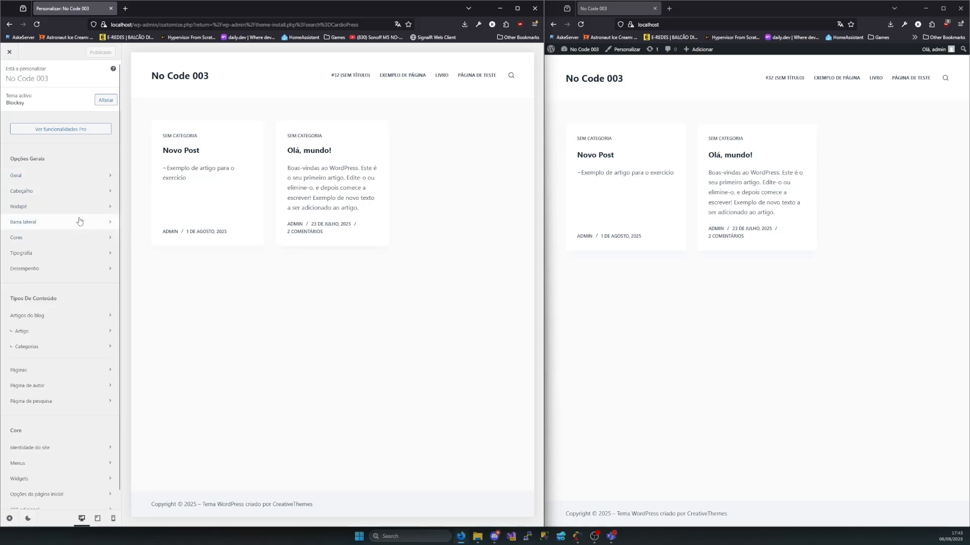
{"action": "left_click", "coordinate": [25, 176]}
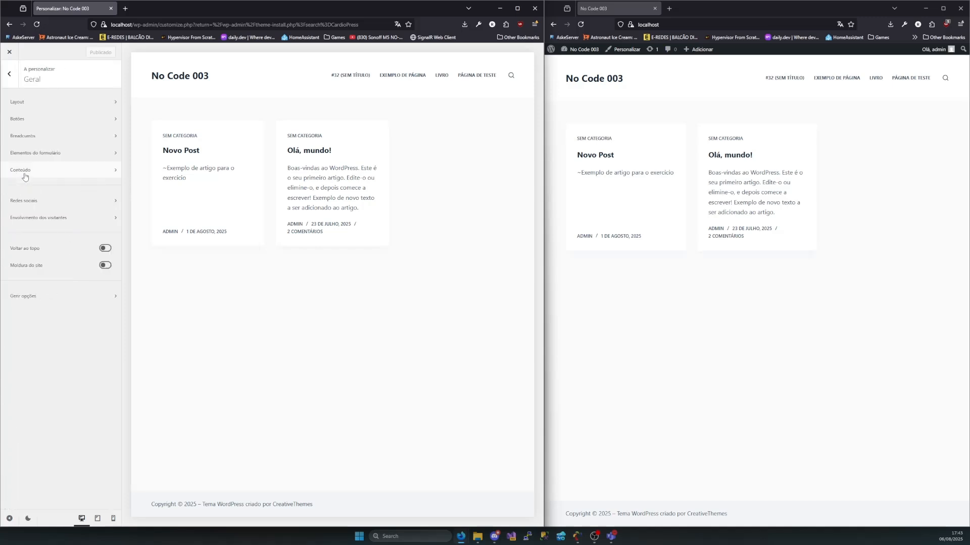
{"action": "left_click", "coordinate": [43, 105]}
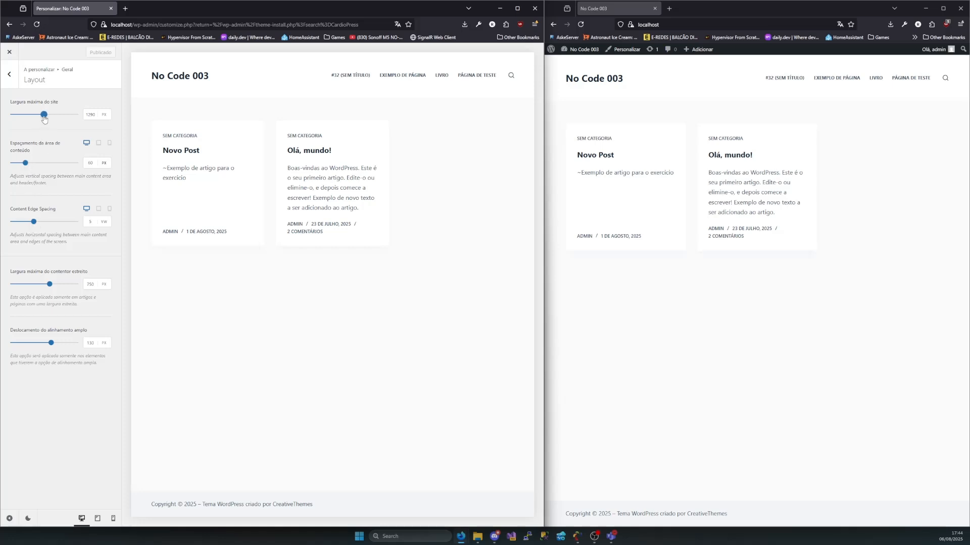
{"action": "mouse_move", "coordinate": [44, 114]}
{"action": "left_mouse_down"}
{"action": "mouse_move", "coordinate": [85, 116]}
{"action": "mouse_move", "coordinate": [45, 117]}
{"action": "left_mouse_up"}
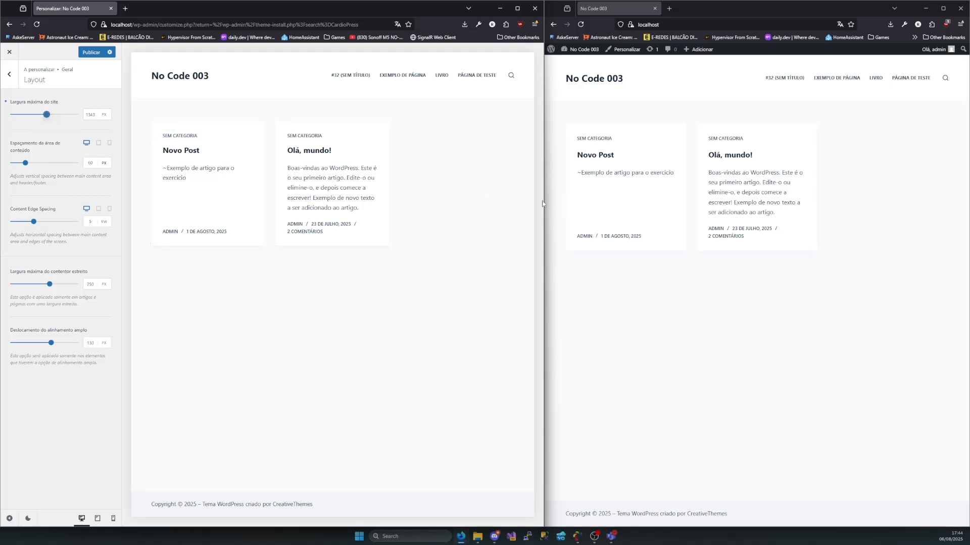
{"action": "left_click_drag", "start_coordinate": [544, 202], "coordinate": [788, 205]}
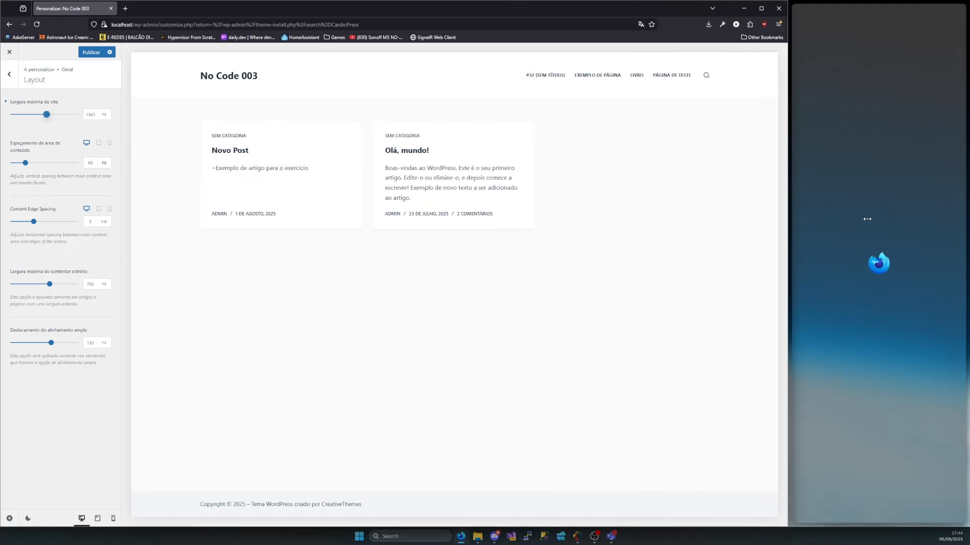
{"action": "mouse_move", "coordinate": [46, 114]}
{"action": "left_mouse_down"}
{"action": "mouse_move", "coordinate": [90, 114]}
{"action": "mouse_move", "coordinate": [13, 115]}
{"action": "mouse_move", "coordinate": [56, 115]}
{"action": "left_mouse_up"}
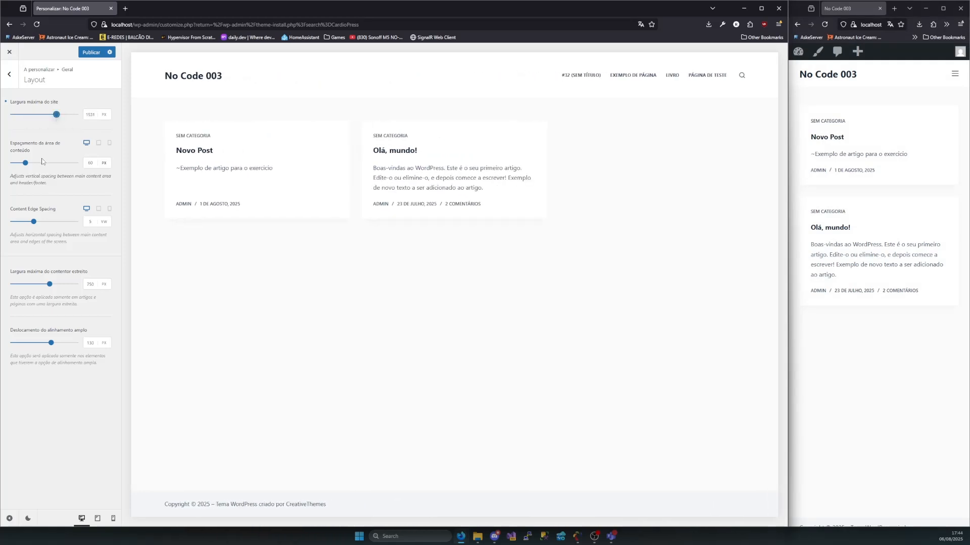
Set the content area spacing to about 139 px, Content Edge Spacing to 11 vw and the narrow container's maximum width to about 768 px
{"action": "mouse_move", "coordinate": [25, 162]}
{"action": "left_mouse_down"}
{"action": "mouse_move", "coordinate": [75, 163]}
{"action": "mouse_move", "coordinate": [25, 163]}
{"action": "mouse_move", "coordinate": [76, 169]}
{"action": "mouse_move", "coordinate": [42, 166]}
{"action": "left_mouse_up"}
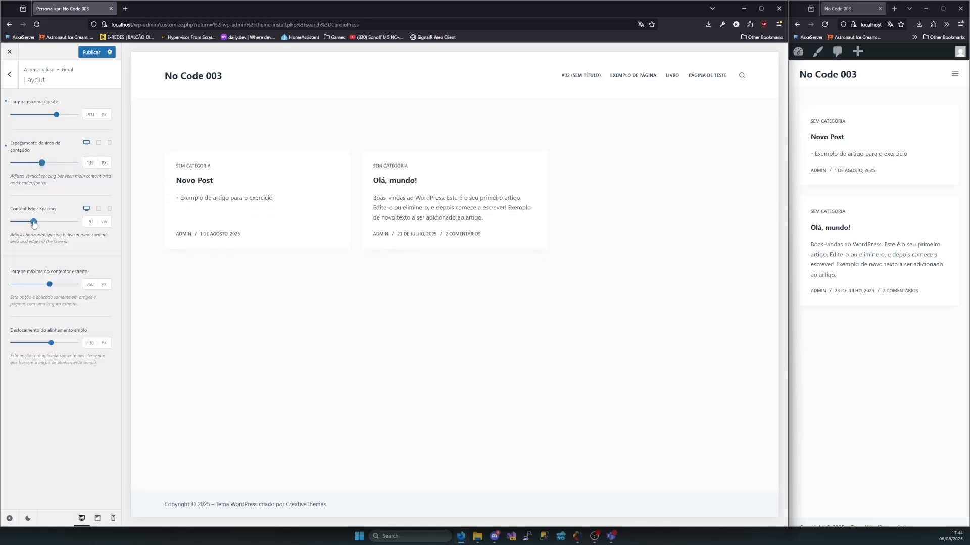
{"action": "left_click_drag", "start_coordinate": [34, 222], "coordinate": [59, 226]}
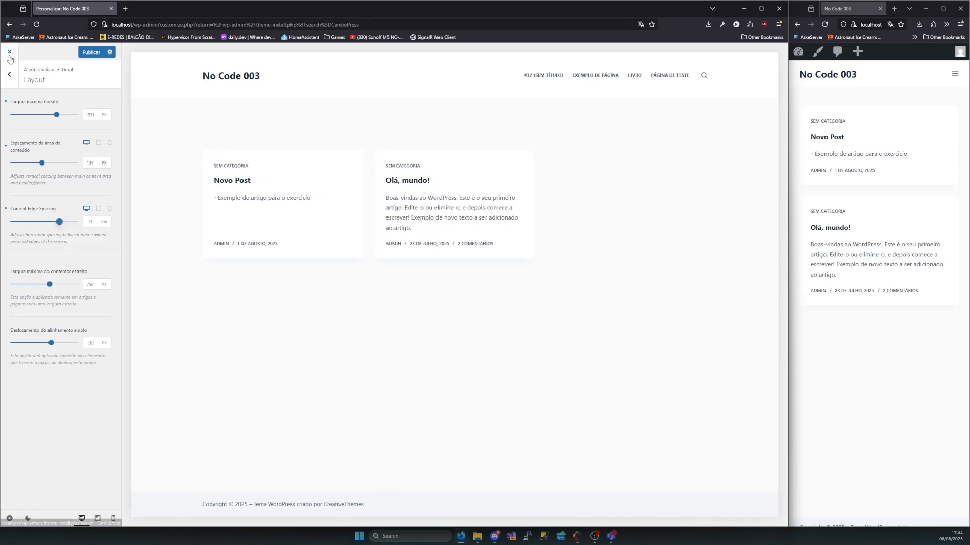
{"action": "mouse_move", "coordinate": [49, 284]}
{"action": "left_mouse_down"}
{"action": "mouse_move", "coordinate": [75, 286]}
{"action": "mouse_move", "coordinate": [50, 286]}
{"action": "left_mouse_up"}
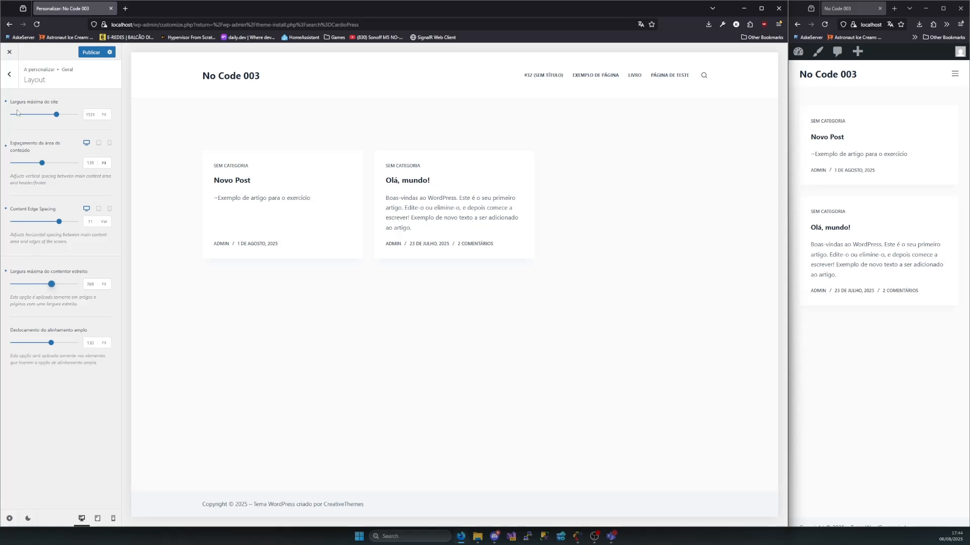
{"action": "left_click", "coordinate": [9, 74]}
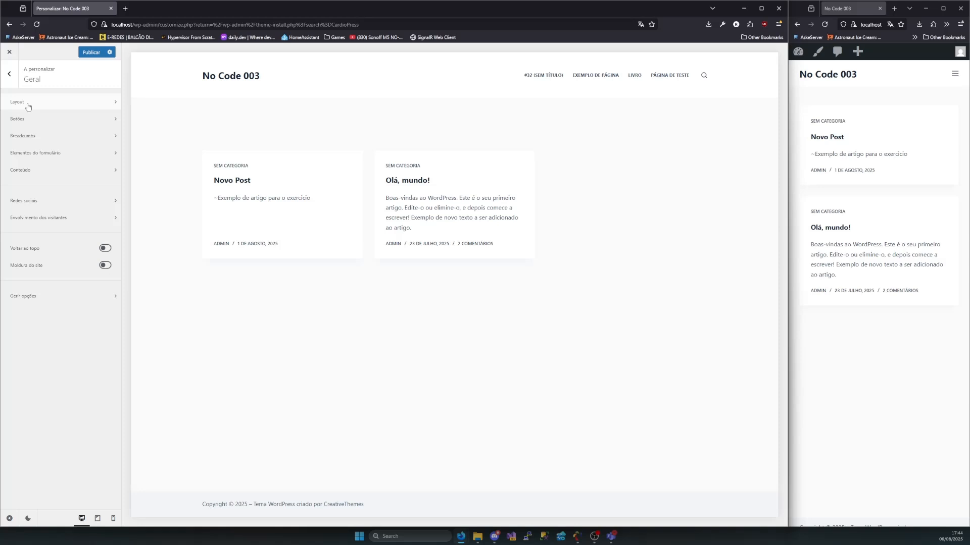
Raise the buttons' minimum height slightly and toggle their hover effect on and off
{"action": "left_click", "coordinate": [30, 121]}
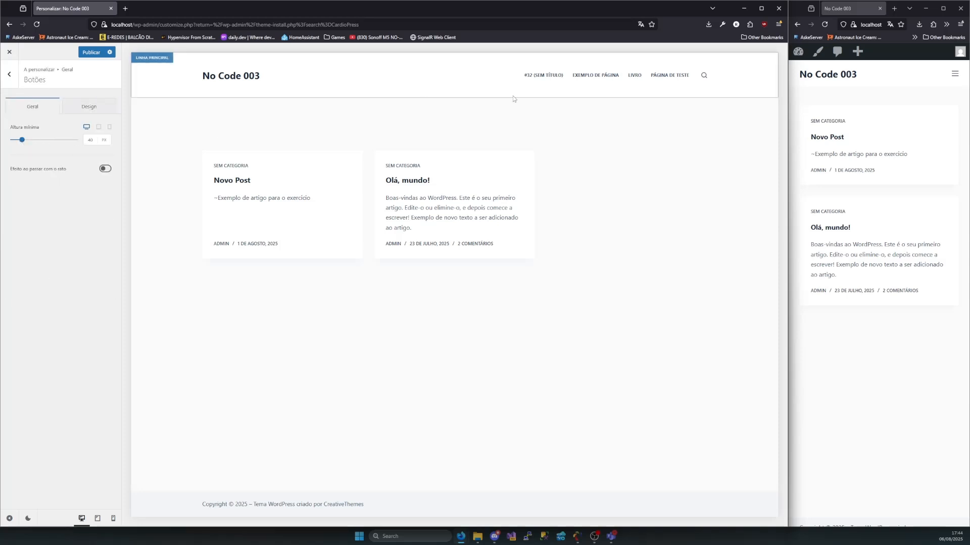
{"action": "mouse_move", "coordinate": [23, 141]}
{"action": "left_mouse_down"}
{"action": "mouse_move", "coordinate": [70, 144]}
{"action": "mouse_move", "coordinate": [20, 149]}
{"action": "left_mouse_up"}
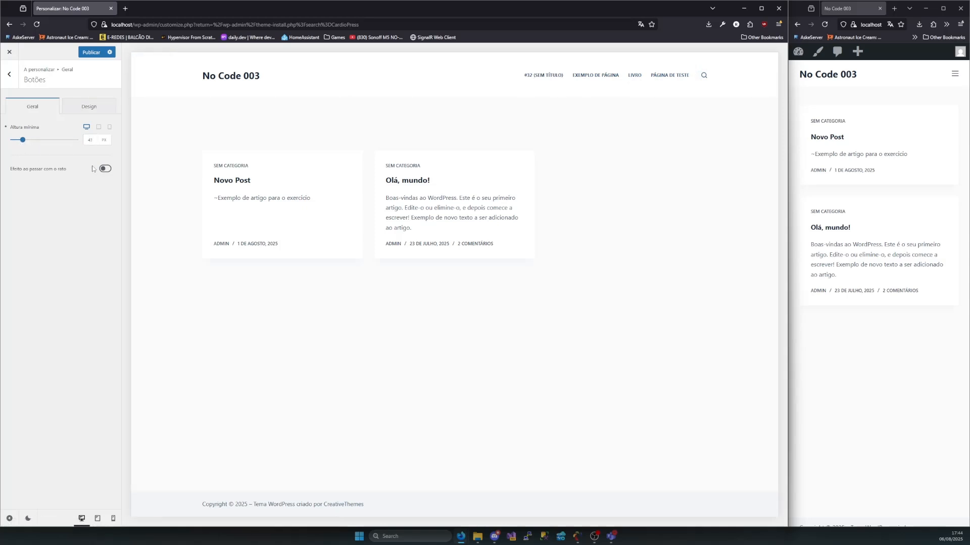
{"action": "left_click", "coordinate": [105, 169]}
{"action": "left_click", "coordinate": [105, 168]}
{"action": "left_click", "coordinate": [105, 170]}
{"action": "left_click", "coordinate": [105, 170]}
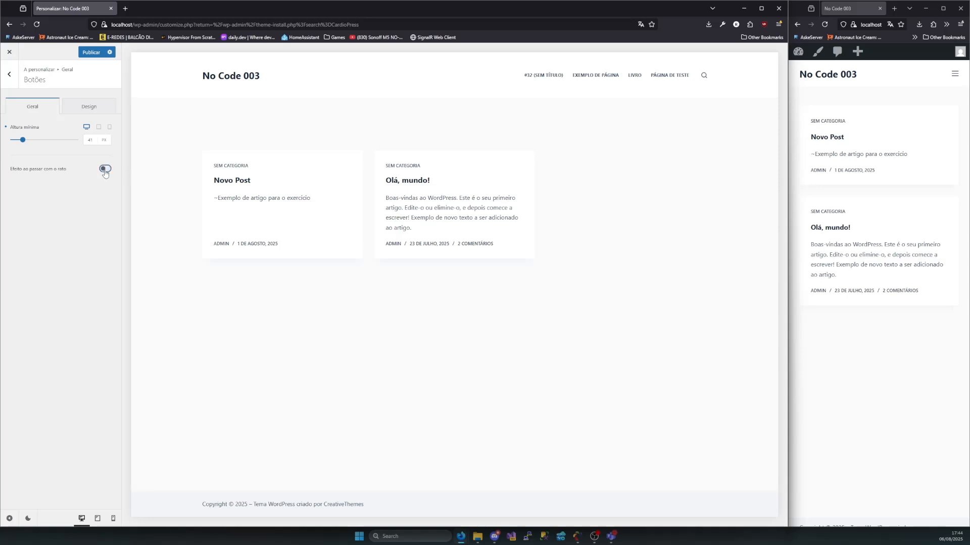
Look over the button design options and border radius fields, and open the Sem categoria archive in the preview
{"action": "left_click", "coordinate": [83, 114]}
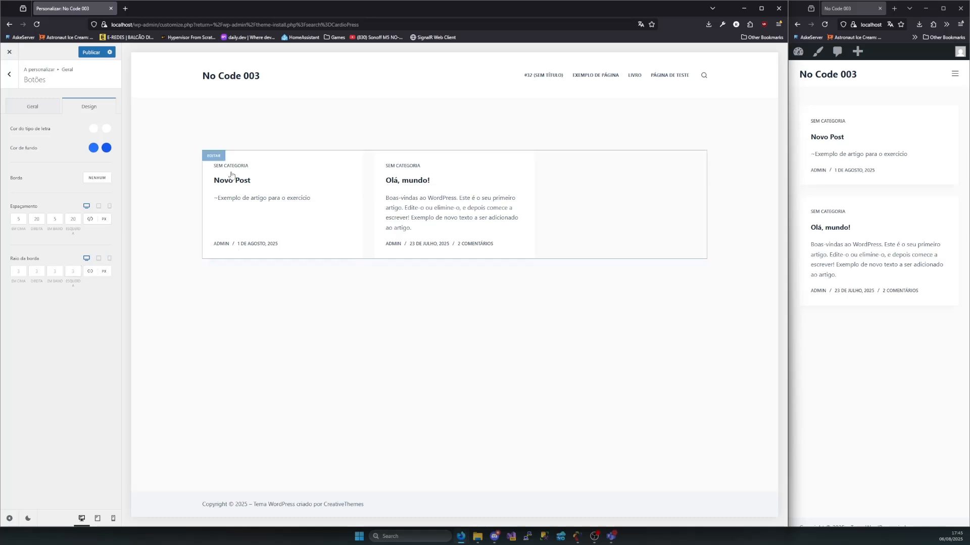
{"action": "left_click_drag", "start_coordinate": [40, 260], "coordinate": [10, 260]}
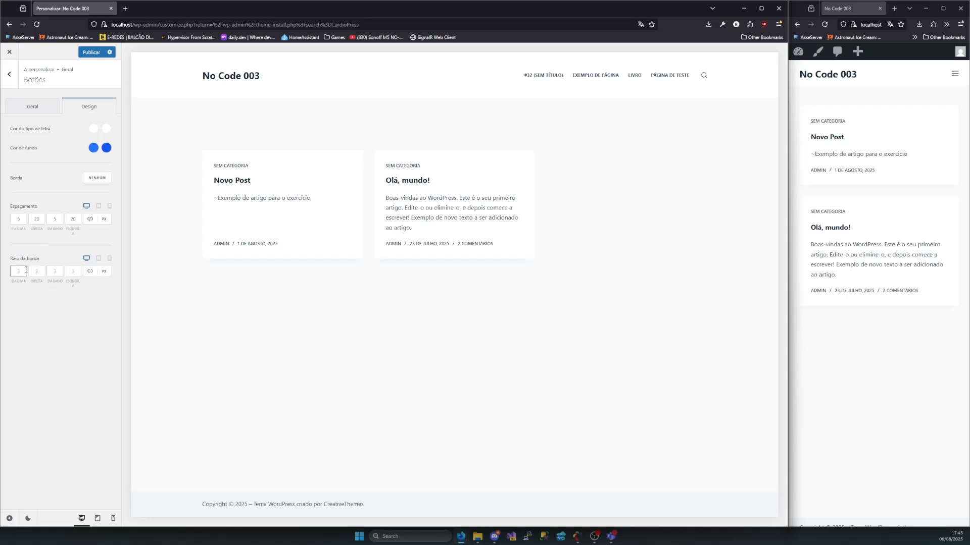
{"action": "left_click", "coordinate": [55, 271]}
{"action": "key", "text": "Tab"}
{"action": "left_click", "coordinate": [19, 271]}
{"action": "key", "text": "Tab"}
{"action": "key", "text": "Tab"}
{"action": "key", "text": "Tab"}
{"action": "left_click", "coordinate": [403, 166]}
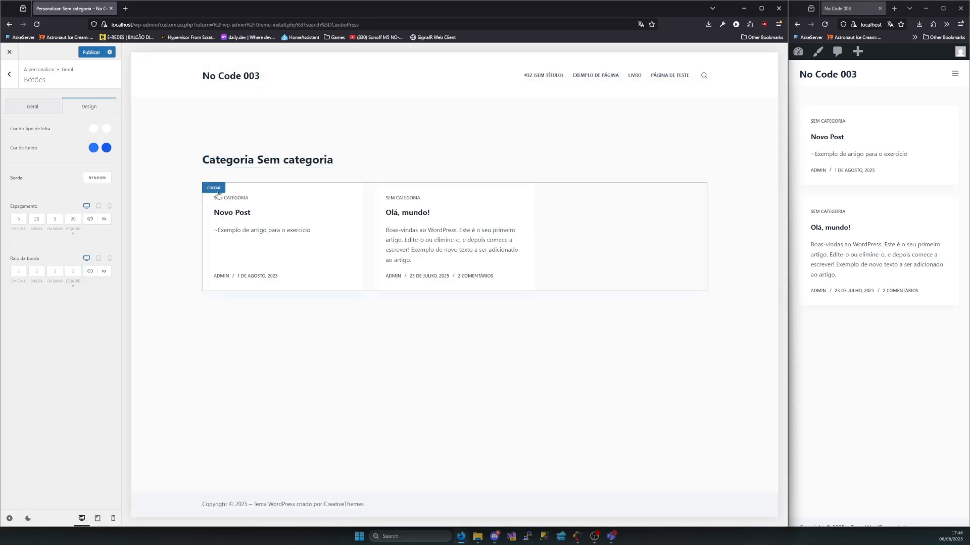
{"action": "left_click", "coordinate": [9, 75]}
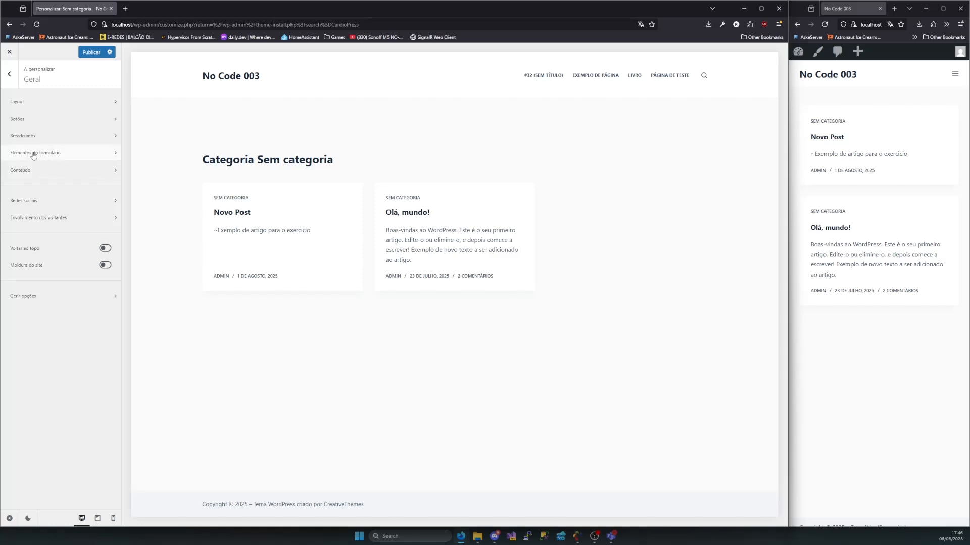
Look through the social network fields in the general settings and enable the Voltar ao topo option
{"action": "left_click", "coordinate": [23, 201]}
{"action": "scroll", "coordinate": [28, 222], "scroll_direction": "down", "scroll_amount": 3}
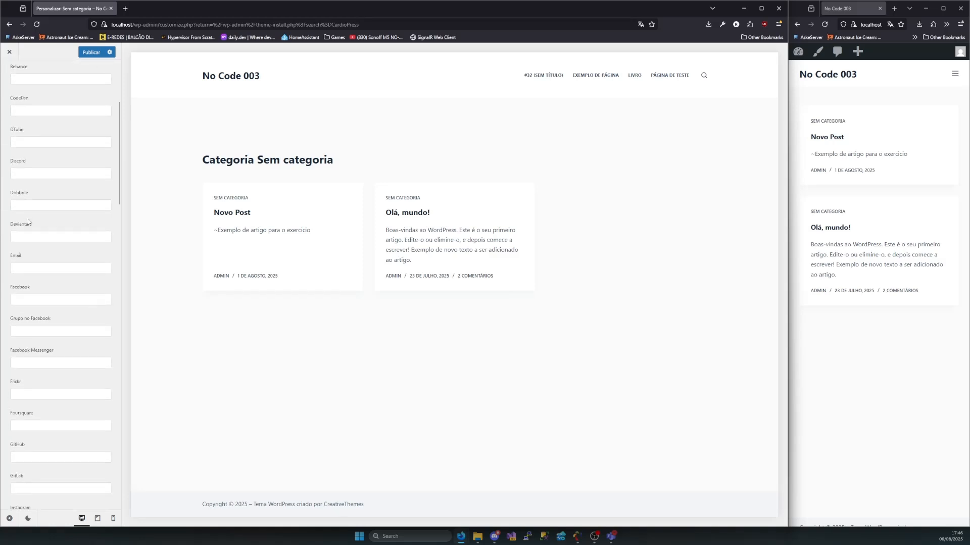
{"action": "scroll", "coordinate": [28, 223], "scroll_direction": "up", "scroll_amount": 4}
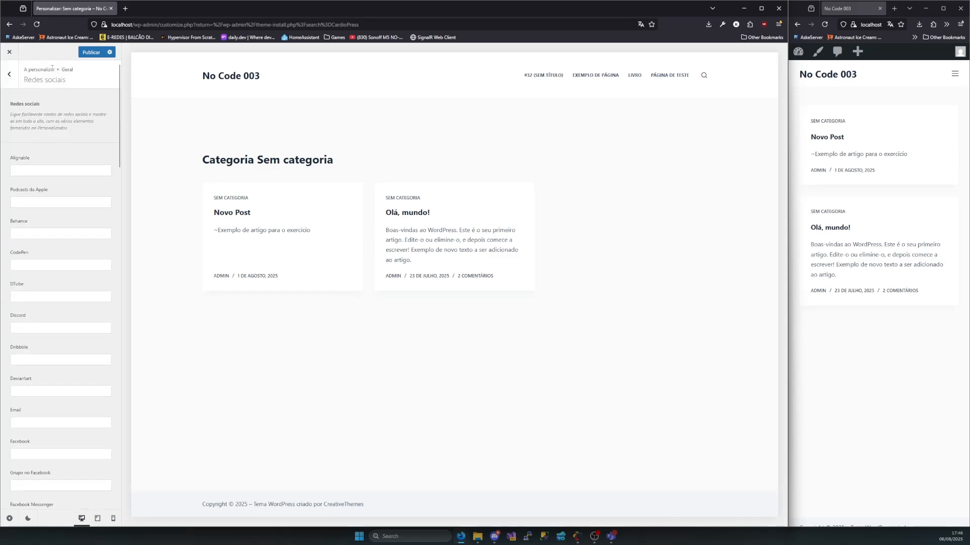
{"action": "left_click", "coordinate": [9, 74]}
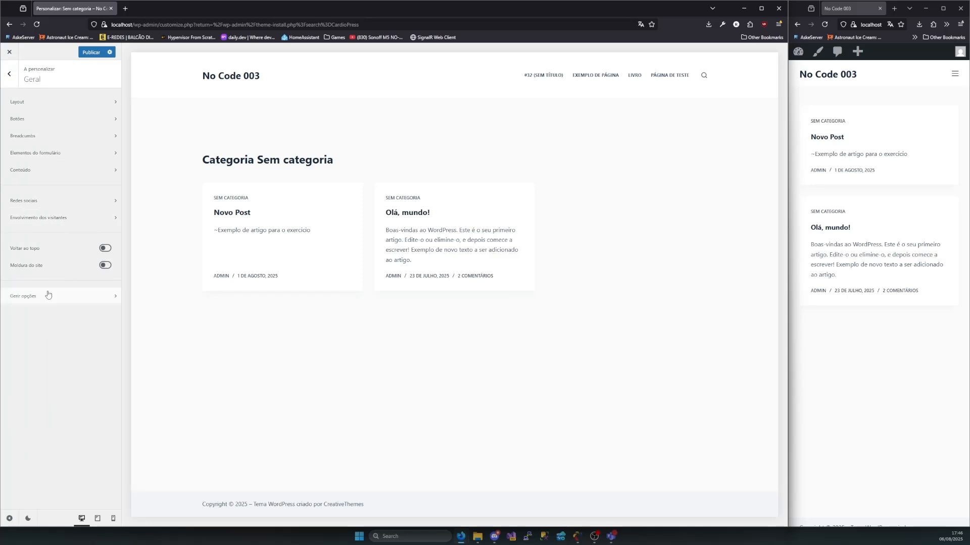
{"action": "left_click", "coordinate": [105, 249]}
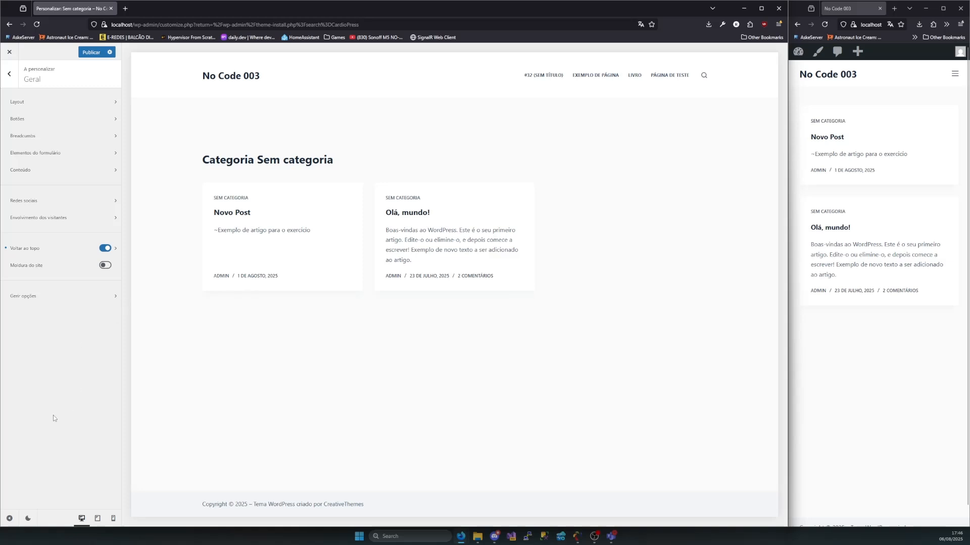
Switch the customizer interface between its dark and light modes, ending in light mode
{"action": "left_click", "coordinate": [28, 519]}
{"action": "left_click", "coordinate": [28, 519]}
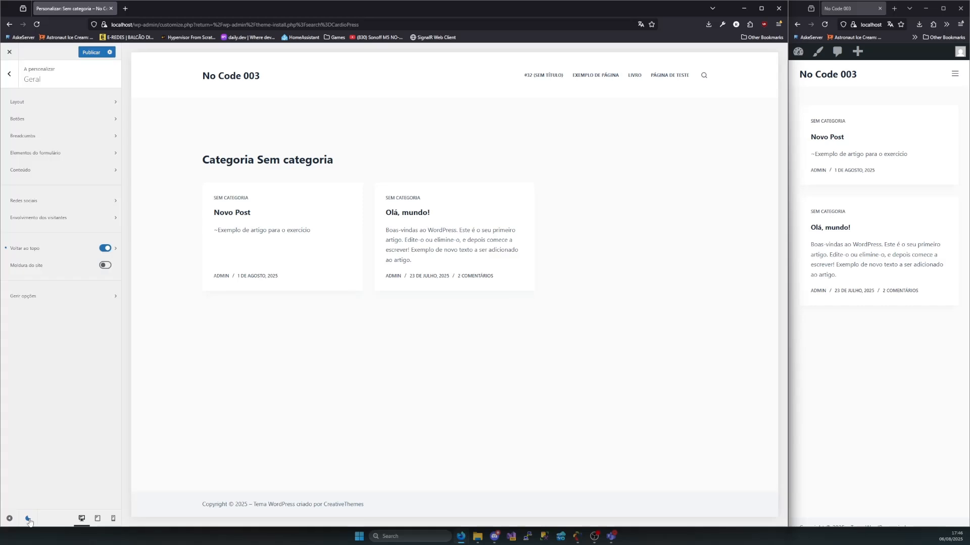
{"action": "left_click", "coordinate": [29, 519]}
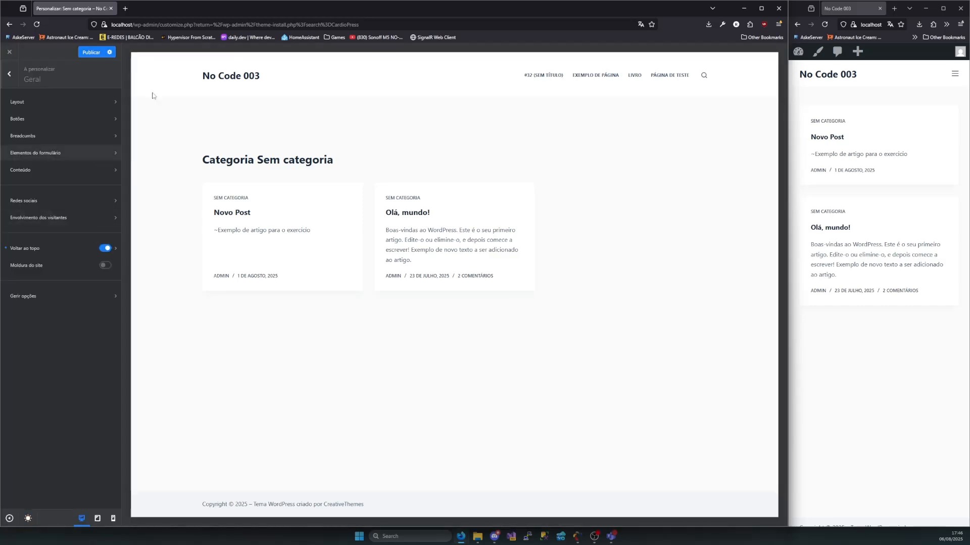
{"action": "left_click", "coordinate": [30, 521]}
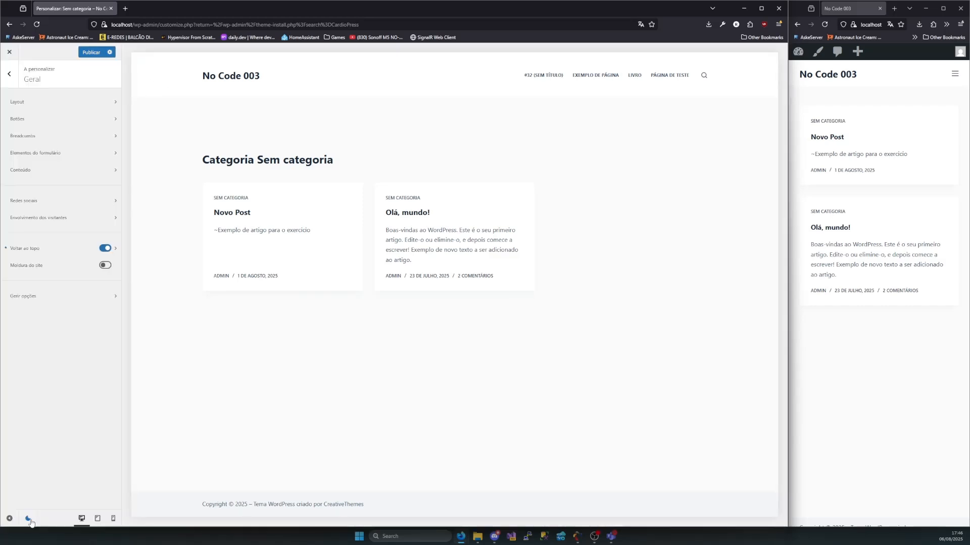
{"action": "left_click", "coordinate": [27, 519]}
{"action": "left_click", "coordinate": [27, 520]}
{"action": "left_click", "coordinate": [27, 520]}
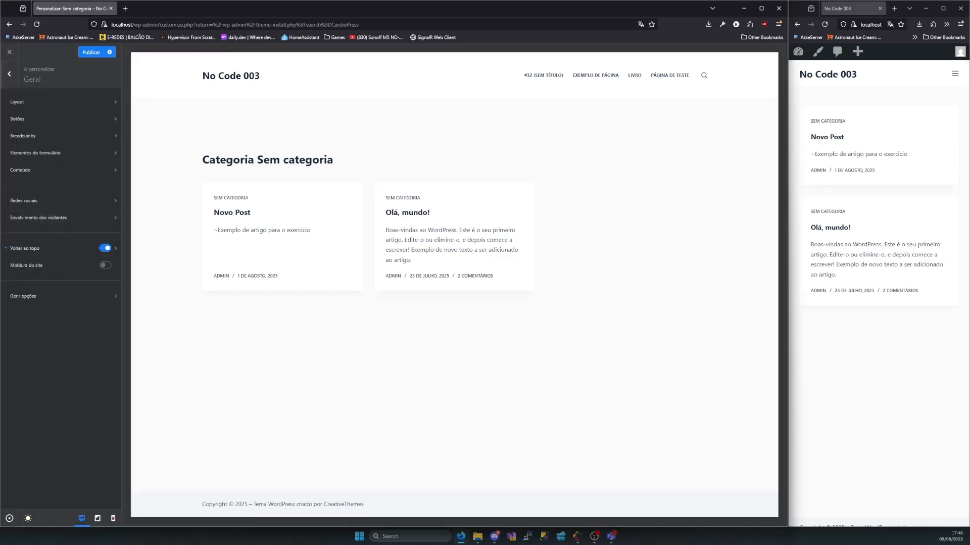
{"action": "left_click", "coordinate": [28, 519]}
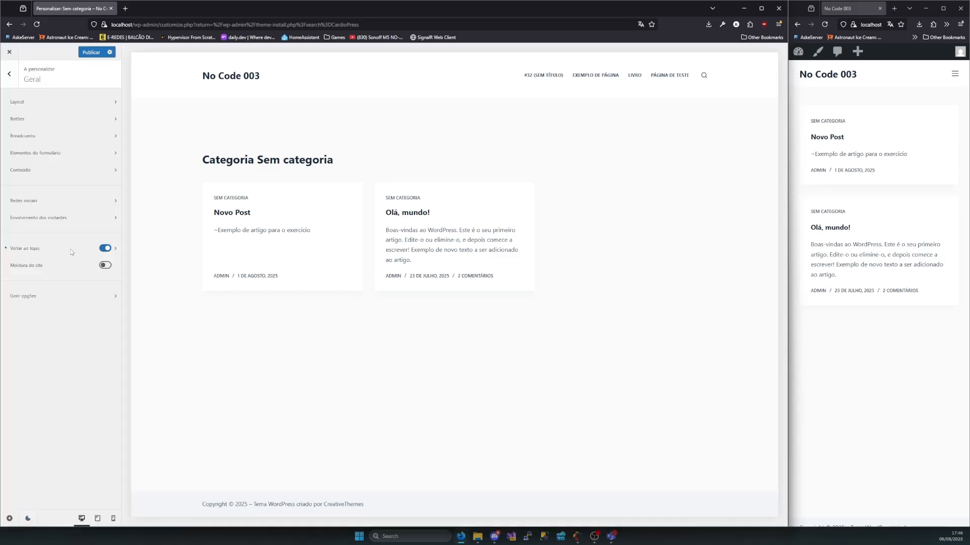
Preview the Sem categoria archive at tablet and mobile screen sizes
{"action": "left_click", "coordinate": [98, 520]}
{"action": "left_click", "coordinate": [112, 520]}
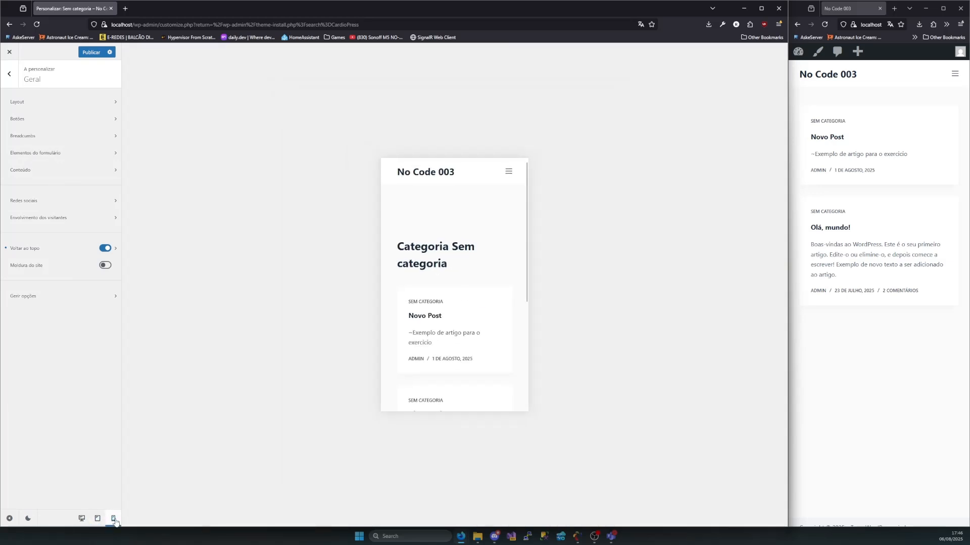
{"action": "left_click", "coordinate": [98, 519]}
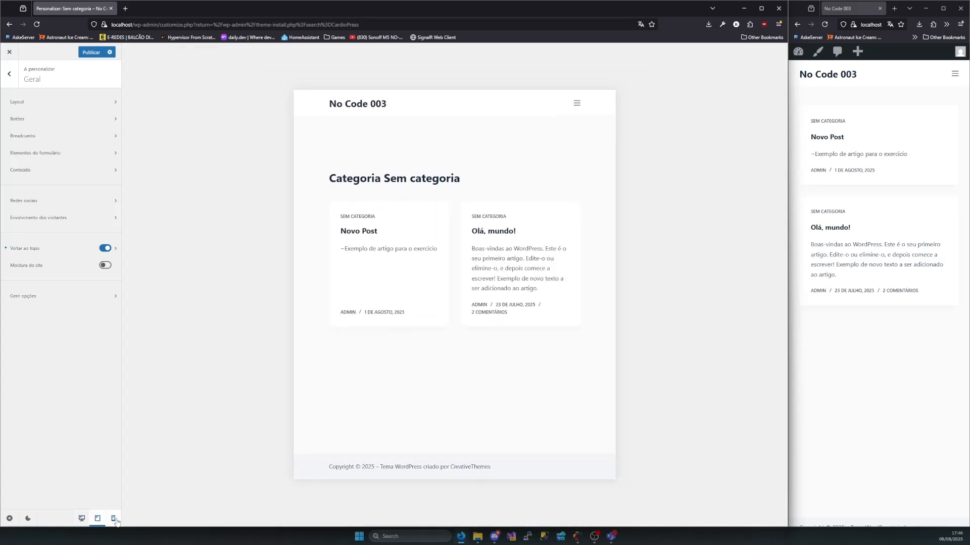
Compare the Sem categoria archive preview across mobile, tablet and desktop sizes, finishing on desktop
{"action": "left_click", "coordinate": [115, 520]}
{"action": "left_click", "coordinate": [98, 520]}
{"action": "left_click", "coordinate": [82, 520]}
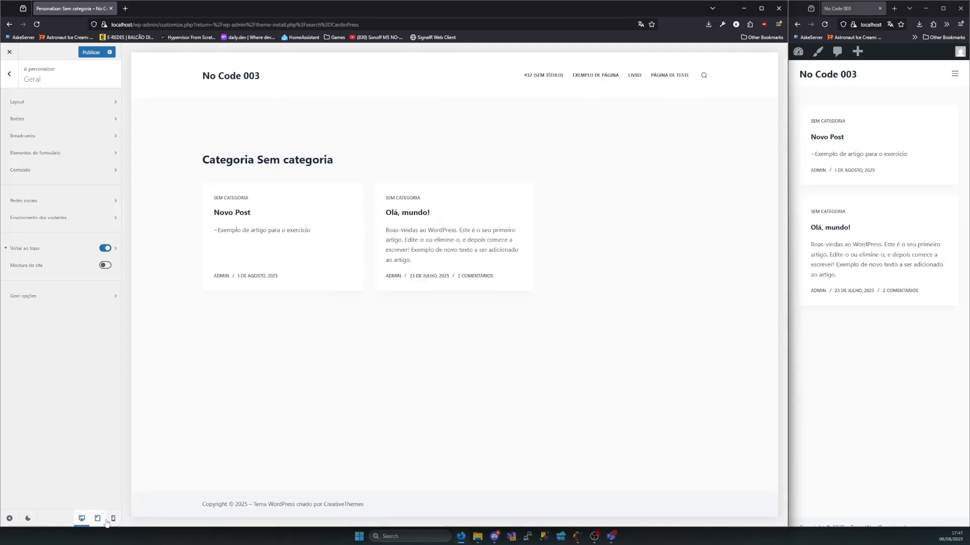
{"action": "left_click", "coordinate": [111, 520]}
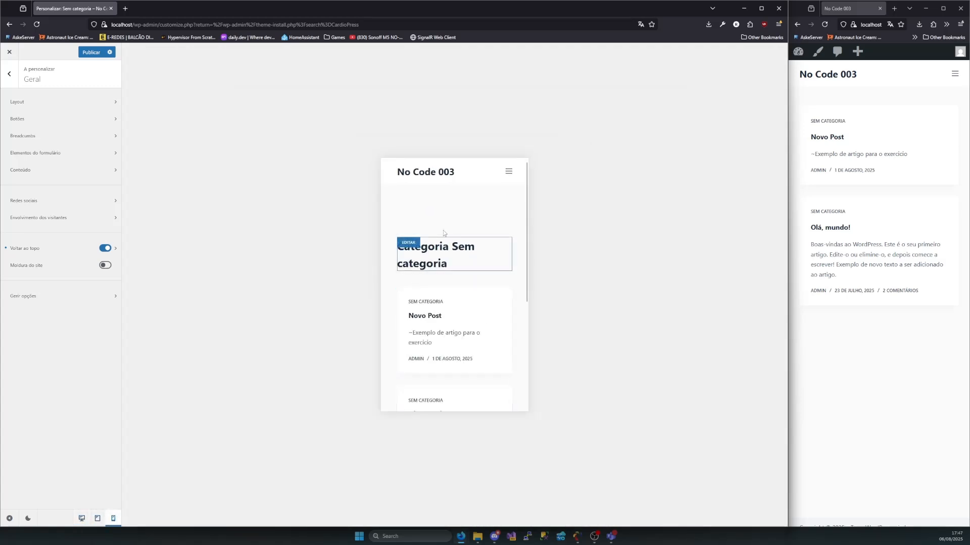
{"action": "scroll", "coordinate": [478, 223], "scroll_direction": "down", "scroll_amount": 4}
{"action": "scroll", "coordinate": [478, 223], "scroll_direction": "up", "scroll_amount": 5}
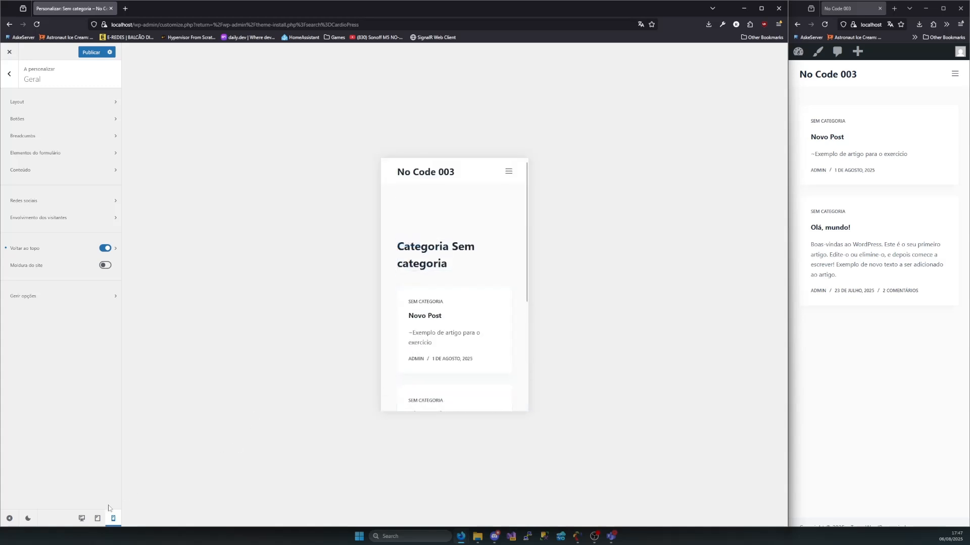
{"action": "left_click", "coordinate": [97, 521]}
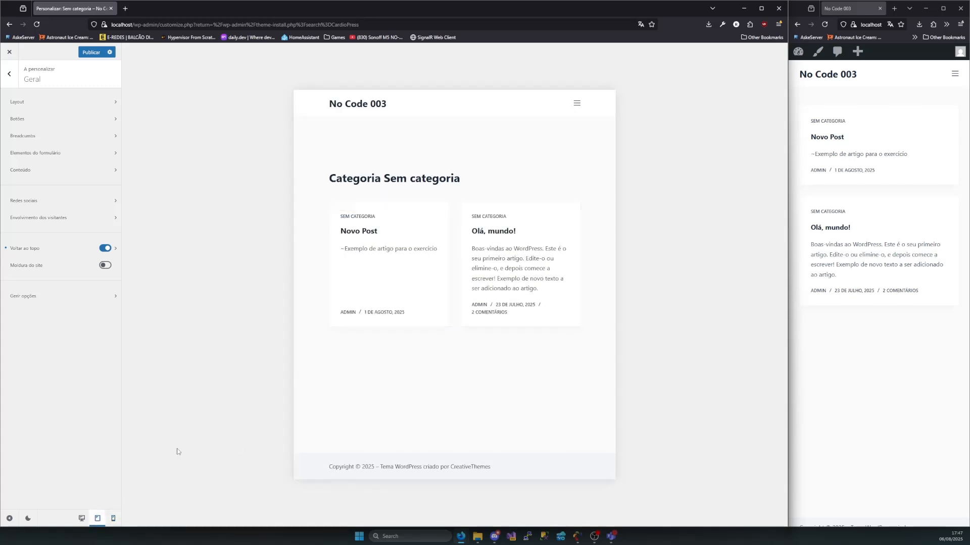
{"action": "left_click", "coordinate": [81, 518]}
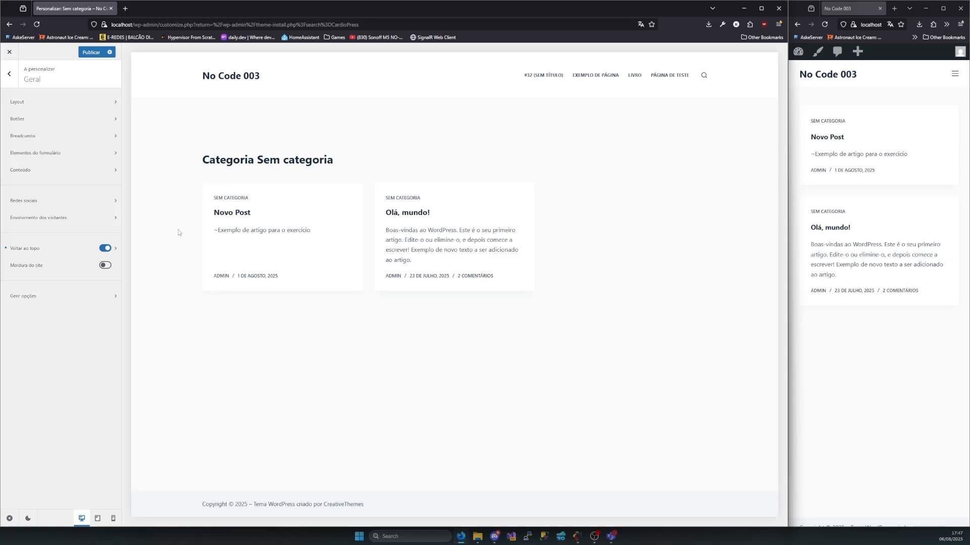
Return from the Geral settings to the main customizer list and look through its sections
{"action": "left_click", "coordinate": [9, 74]}
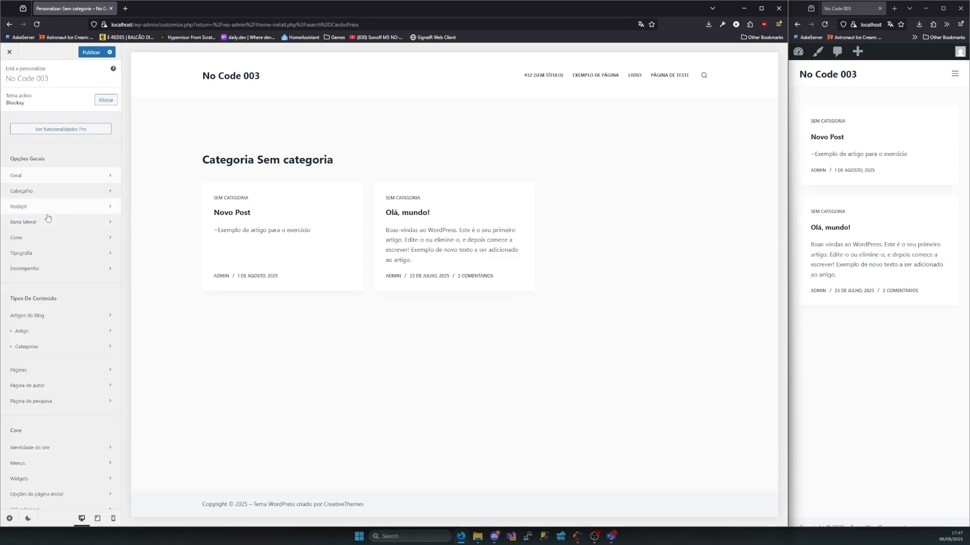
{"action": "scroll", "coordinate": [48, 329], "scroll_direction": "down", "scroll_amount": 1}
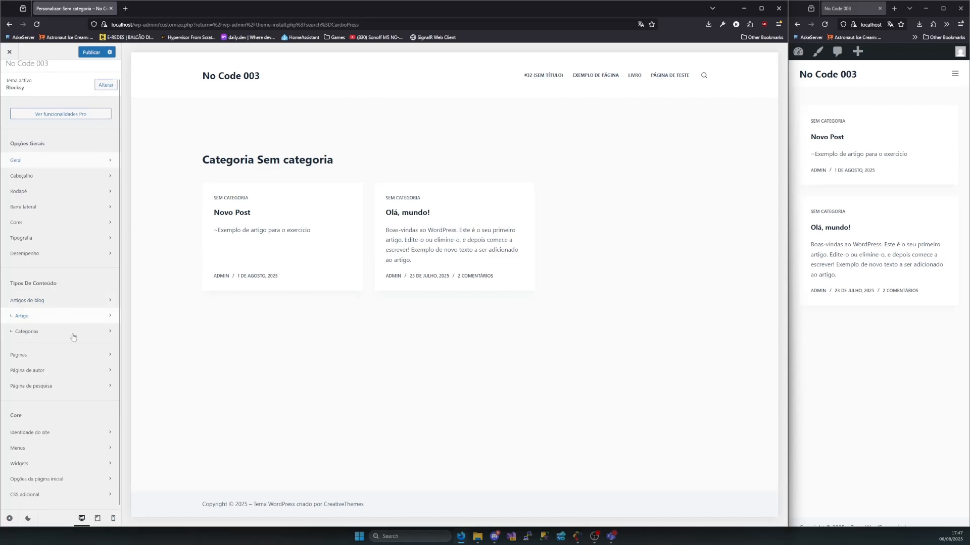
{"action": "scroll", "coordinate": [61, 364], "scroll_direction": "up", "scroll_amount": 1}
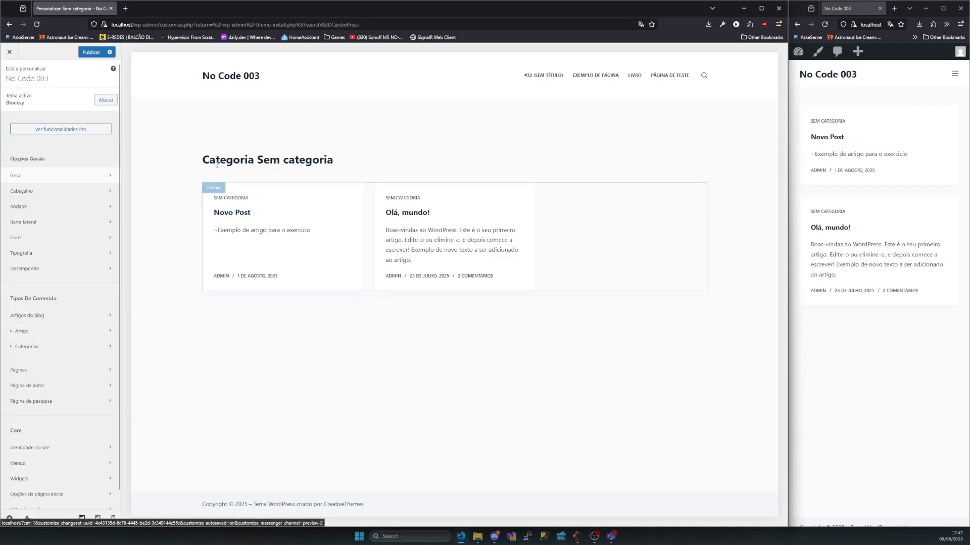
{"action": "mouse_move", "coordinate": [214, 158]}
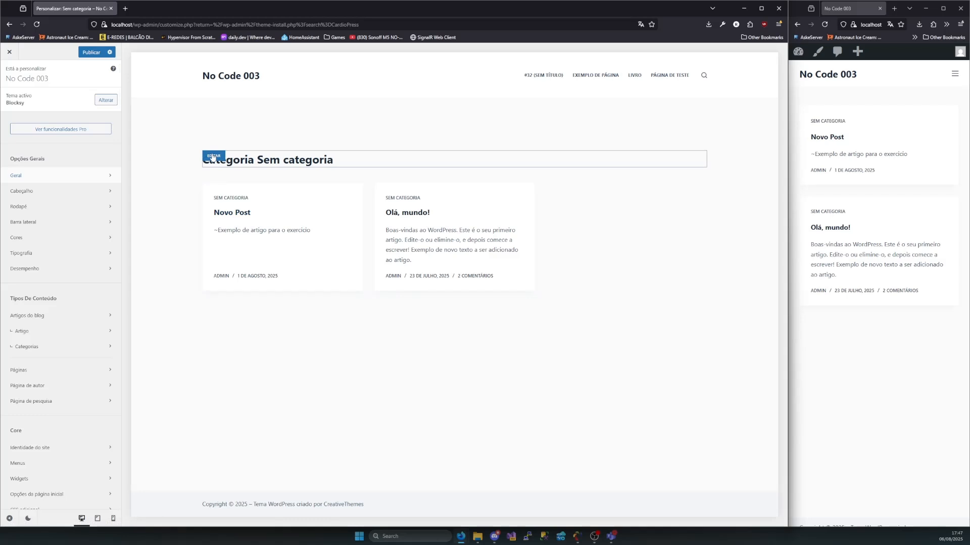
Look at the Cabeçalho settings, trying to open the Cabeçalho global entry, and return to the header elements
{"action": "left_click", "coordinate": [79, 192]}
{"action": "left_click", "coordinate": [89, 122]}
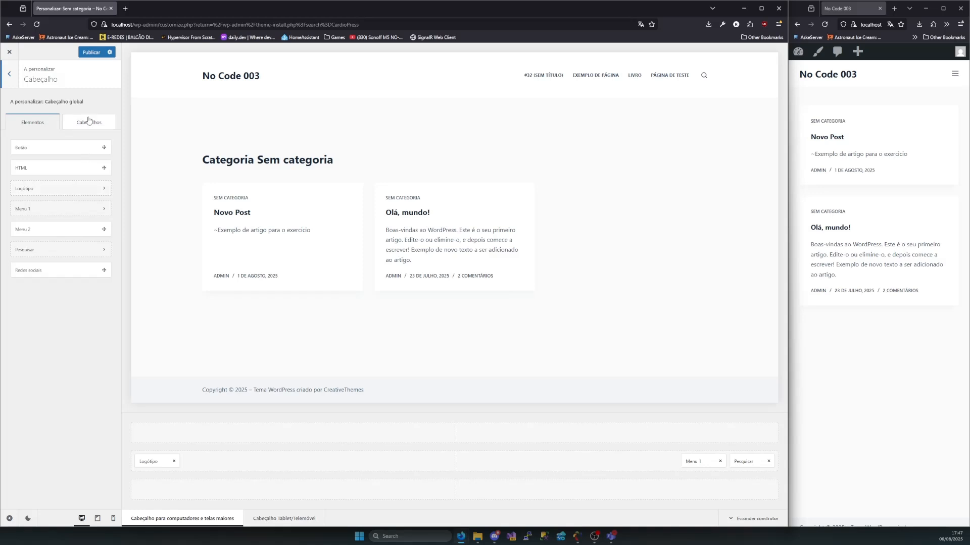
{"action": "left_click", "coordinate": [23, 149]}
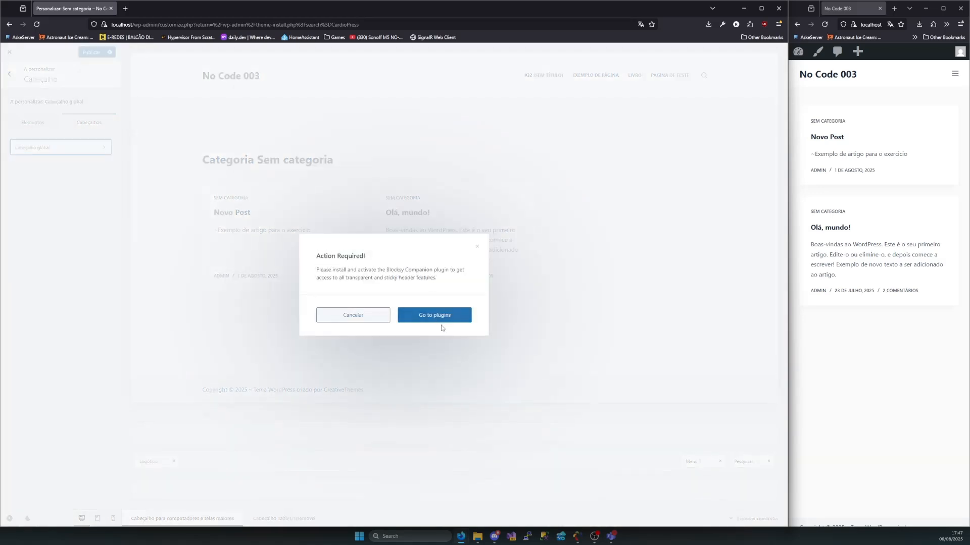
{"action": "left_click", "coordinate": [477, 247]}
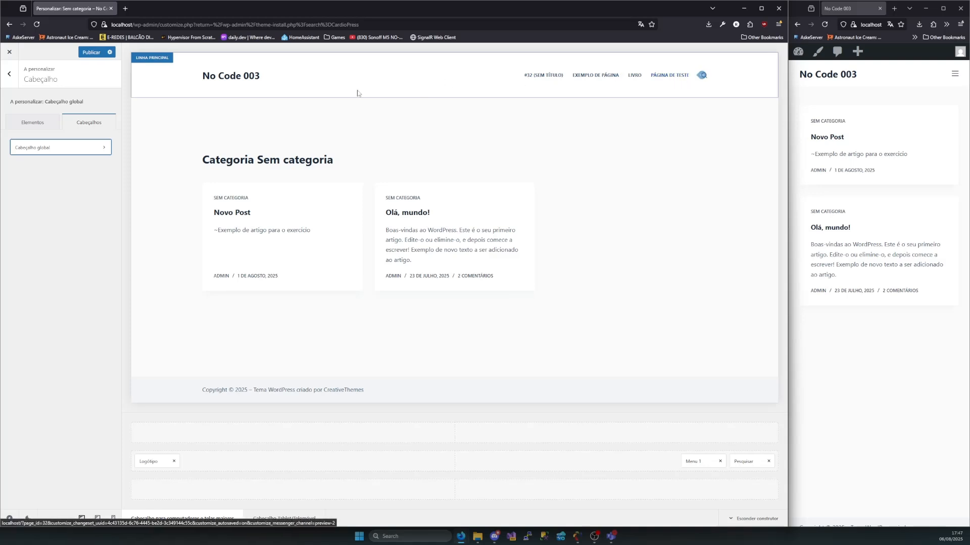
{"action": "left_click", "coordinate": [39, 126]}
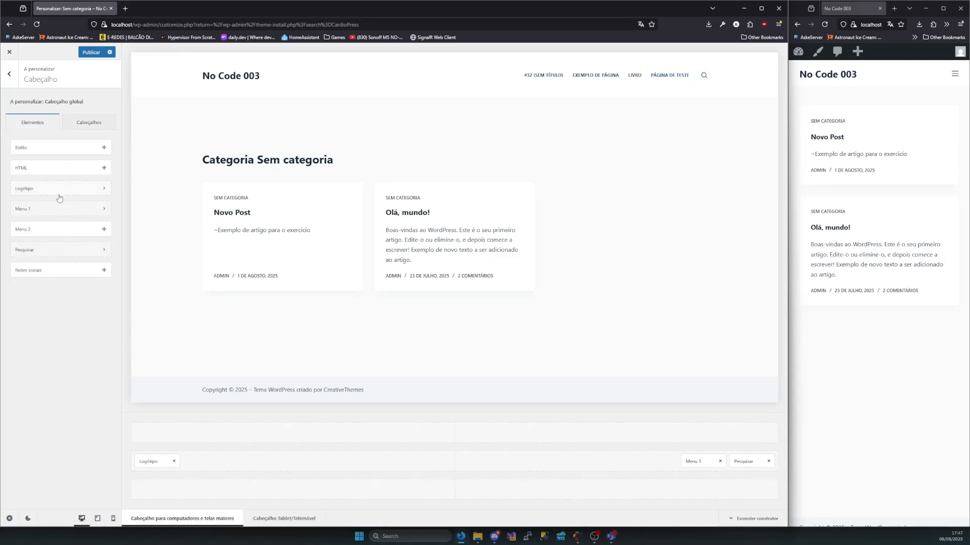
Look over the Geral and Design options of the header's Menu 1 and return to the main customizer list
{"action": "left_click", "coordinate": [38, 211]}
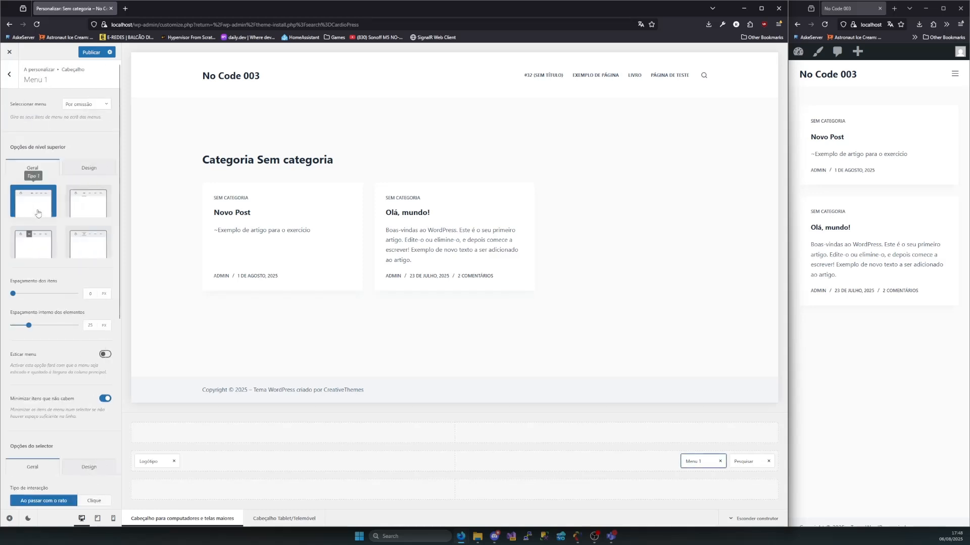
{"action": "left_click", "coordinate": [95, 168]}
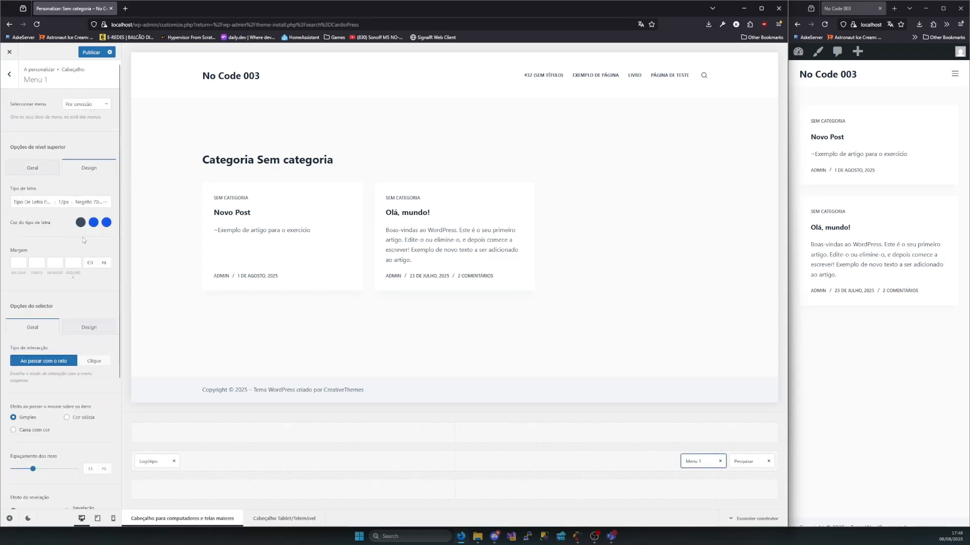
{"action": "left_click", "coordinate": [10, 75]}
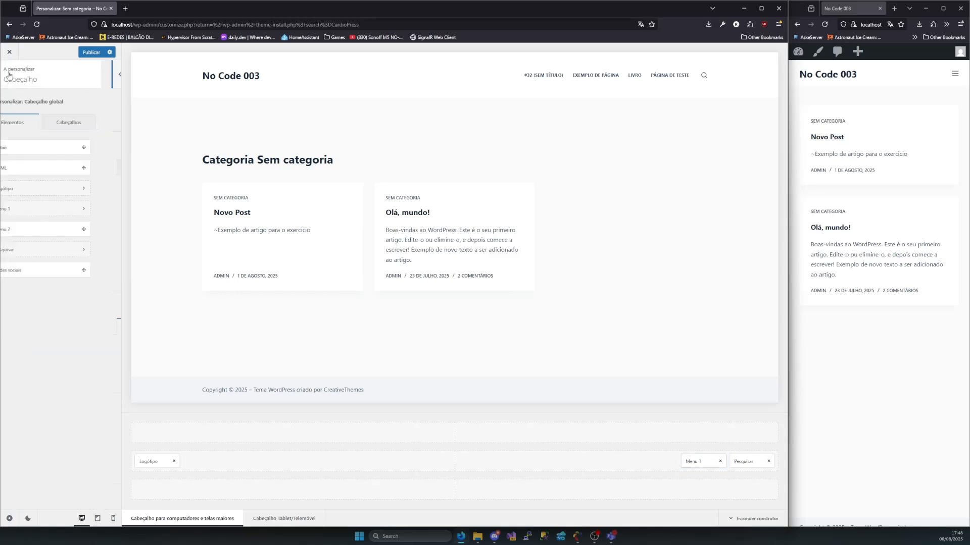
{"action": "left_click", "coordinate": [11, 76]}
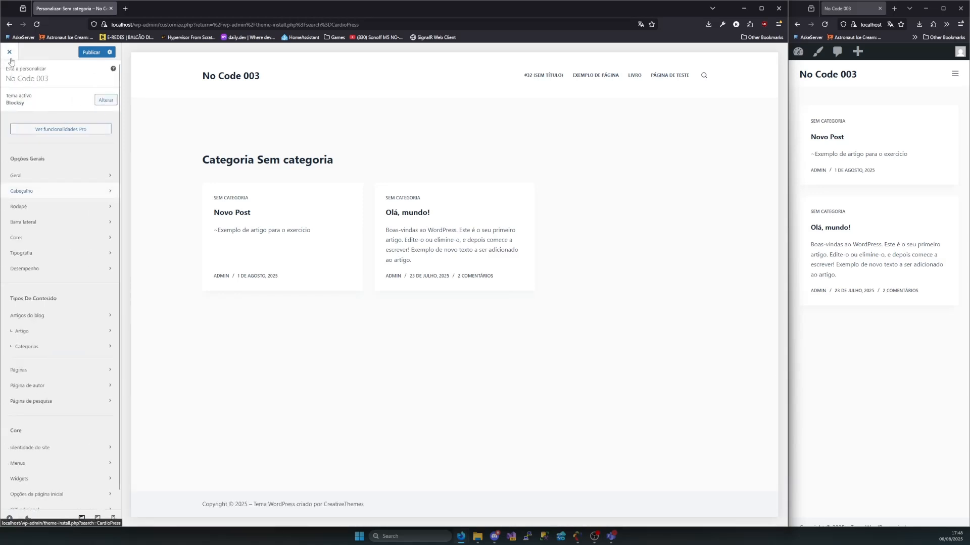
Exit the customizer and open the Widgets page, dismissing its welcome guide
{"action": "left_click", "coordinate": [9, 55]}
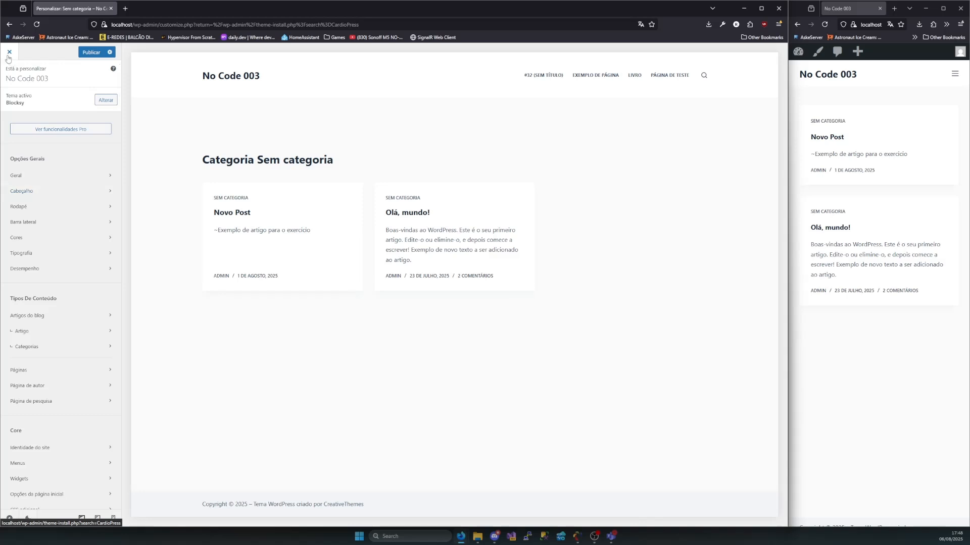
{"action": "left_click", "coordinate": [419, 300]}
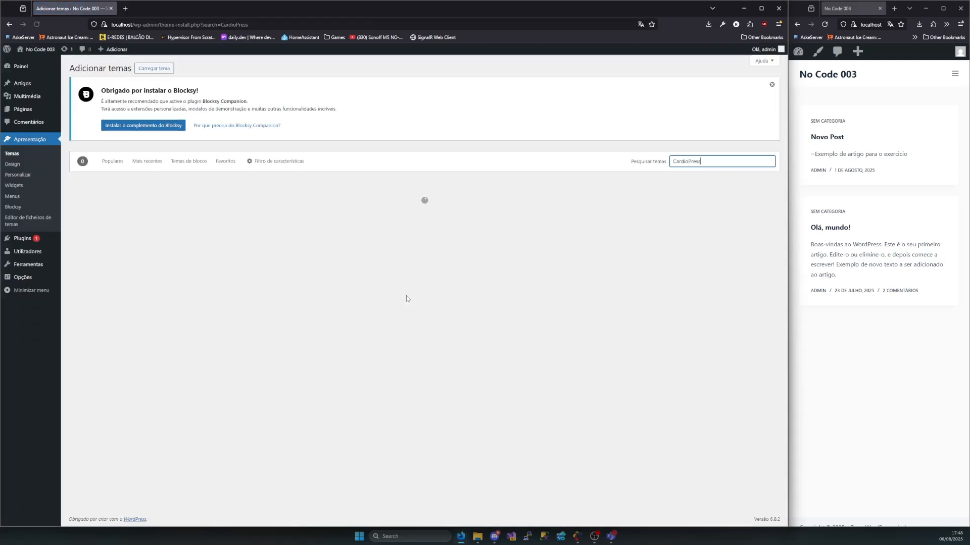
{"action": "left_click", "coordinate": [14, 188]}
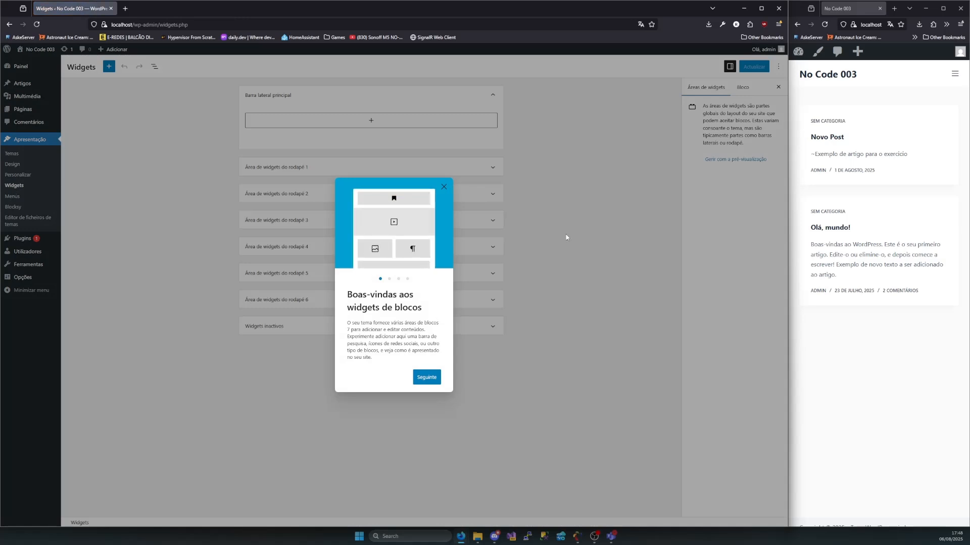
{"action": "left_click", "coordinate": [444, 188]}
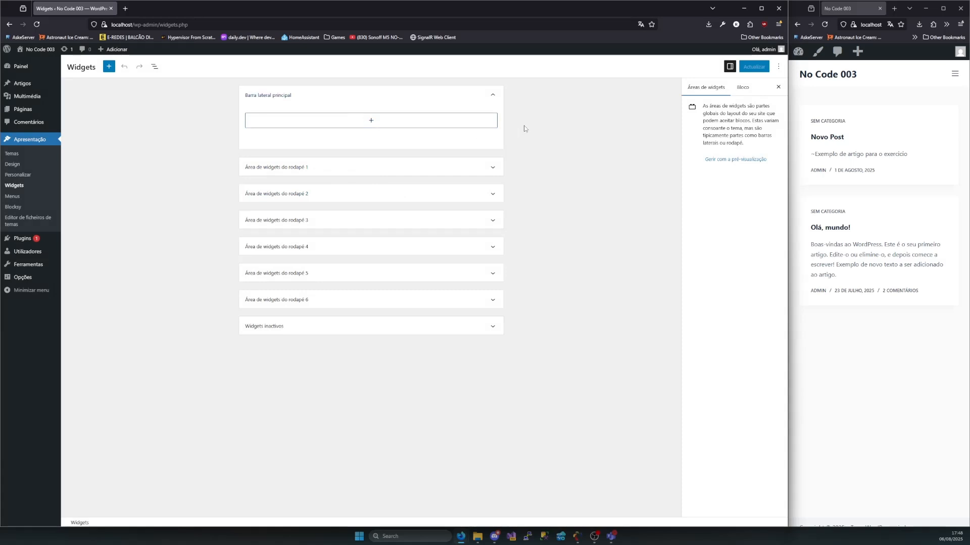
Expand footer widget areas 1 to 6 and the Widgets inactivos area
{"action": "left_click", "coordinate": [396, 170]}
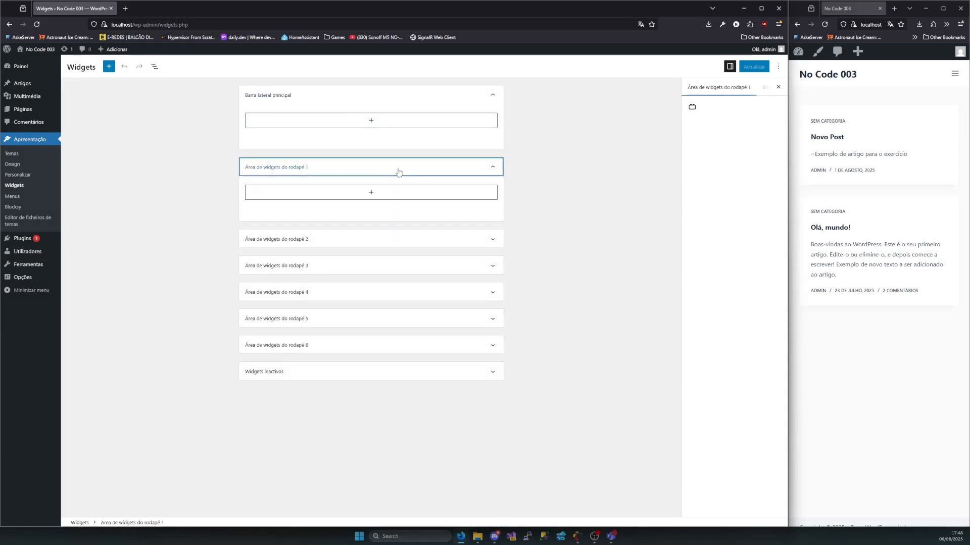
{"action": "left_click", "coordinate": [349, 238]}
{"action": "left_click", "coordinate": [314, 311]}
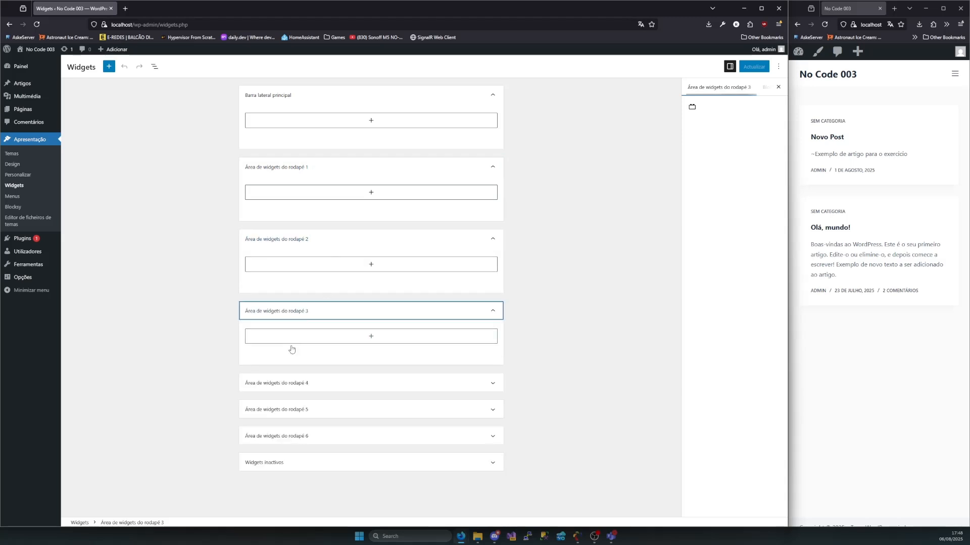
{"action": "left_click", "coordinate": [291, 383]}
{"action": "left_click", "coordinate": [292, 457]}
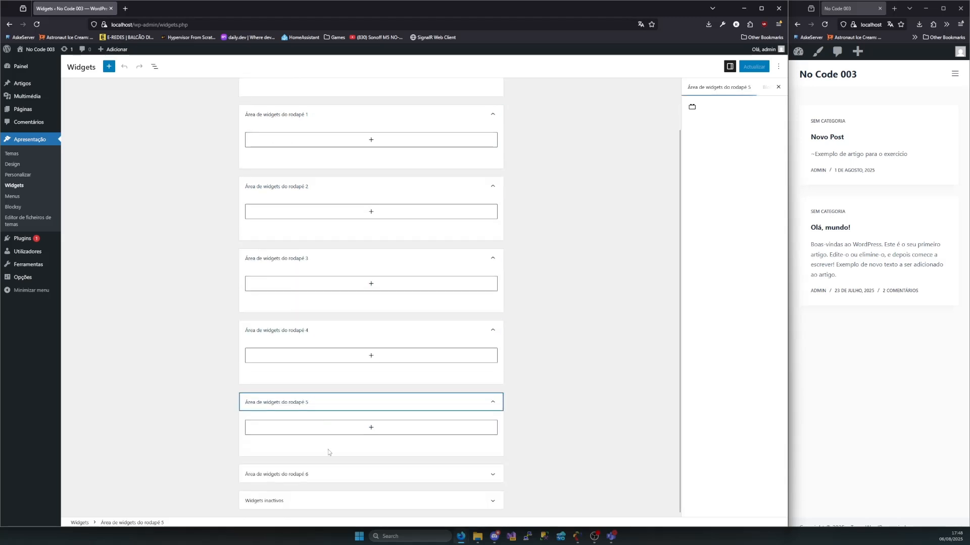
{"action": "left_click", "coordinate": [309, 465]}
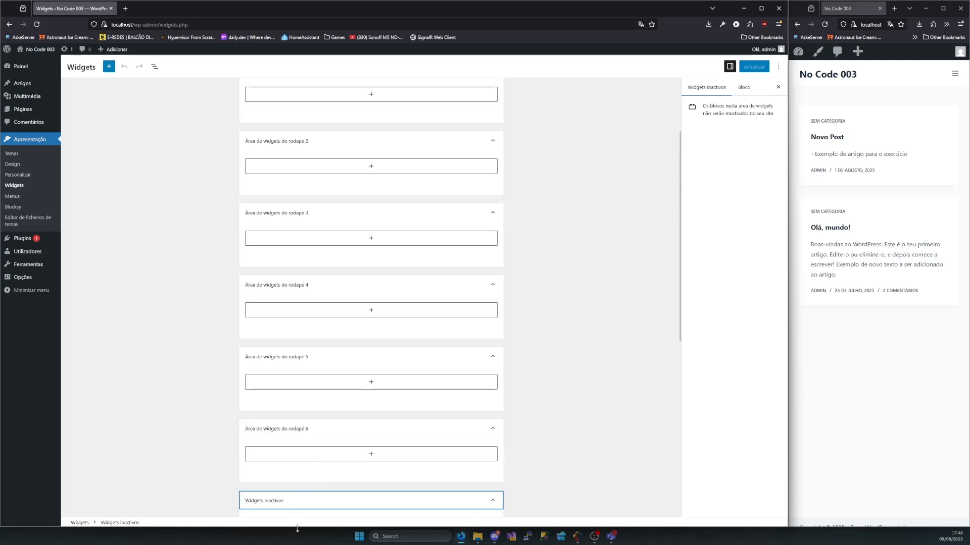
{"action": "left_click", "coordinate": [317, 498]}
Look through the inactive widgets and the blocks offered for the Barra lateral principal area
{"action": "scroll", "coordinate": [287, 423], "scroll_direction": "down", "scroll_amount": 4}
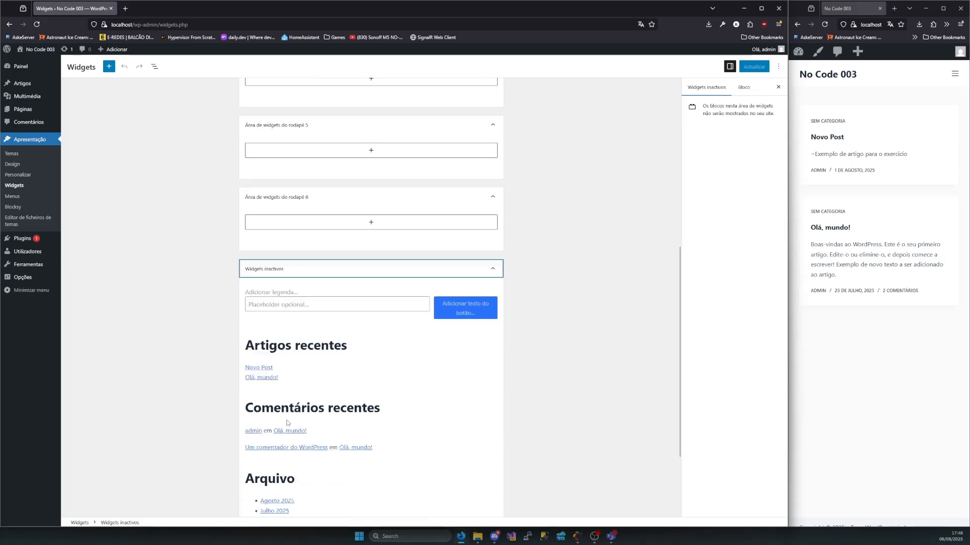
{"action": "scroll", "coordinate": [303, 341], "scroll_direction": "down", "scroll_amount": 2}
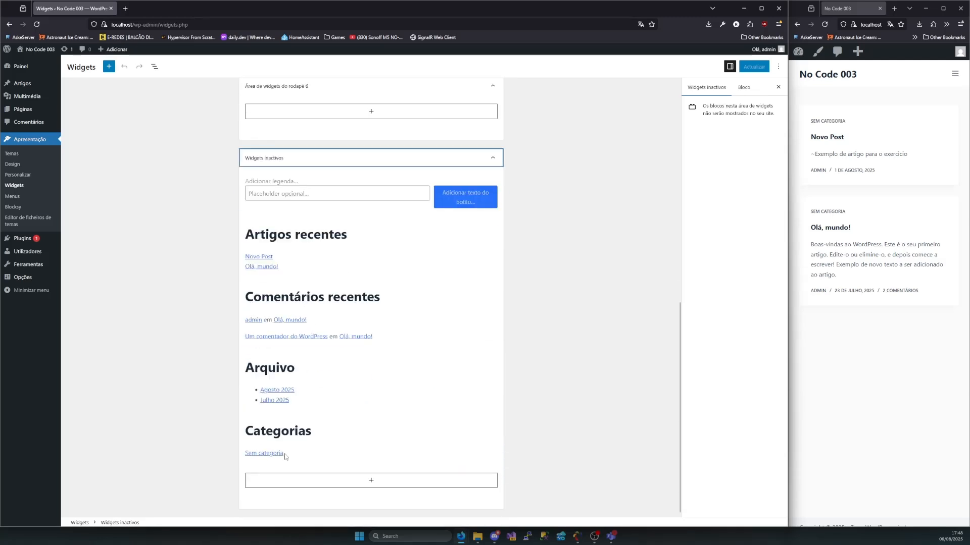
{"action": "scroll", "coordinate": [298, 404], "scroll_direction": "up", "scroll_amount": 5}
{"action": "scroll", "coordinate": [306, 352], "scroll_direction": "up", "scroll_amount": 5}
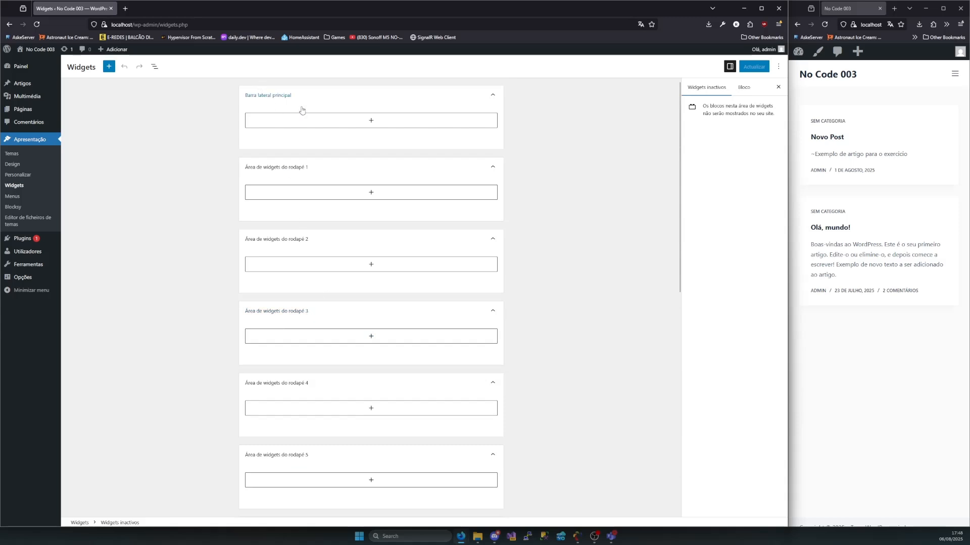
{"action": "left_click", "coordinate": [351, 125]}
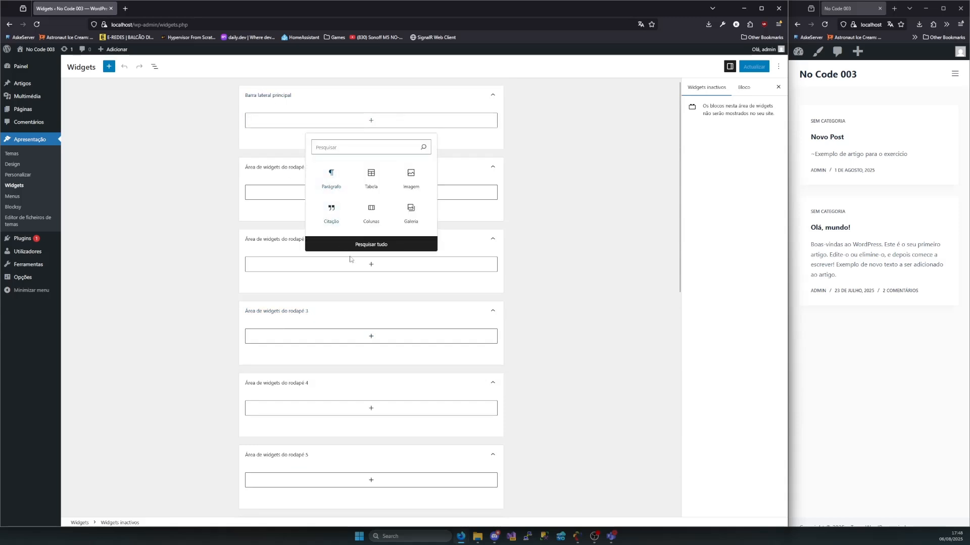
{"action": "left_click", "coordinate": [152, 173]}
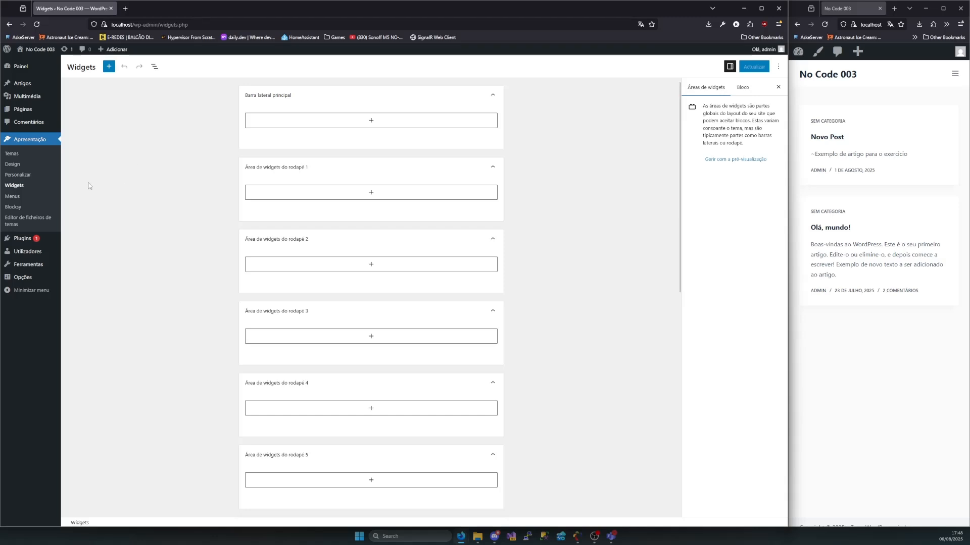
Open the Menus page beside a widened site window and look over the Artigos available as menu items
{"action": "left_click", "coordinate": [13, 197]}
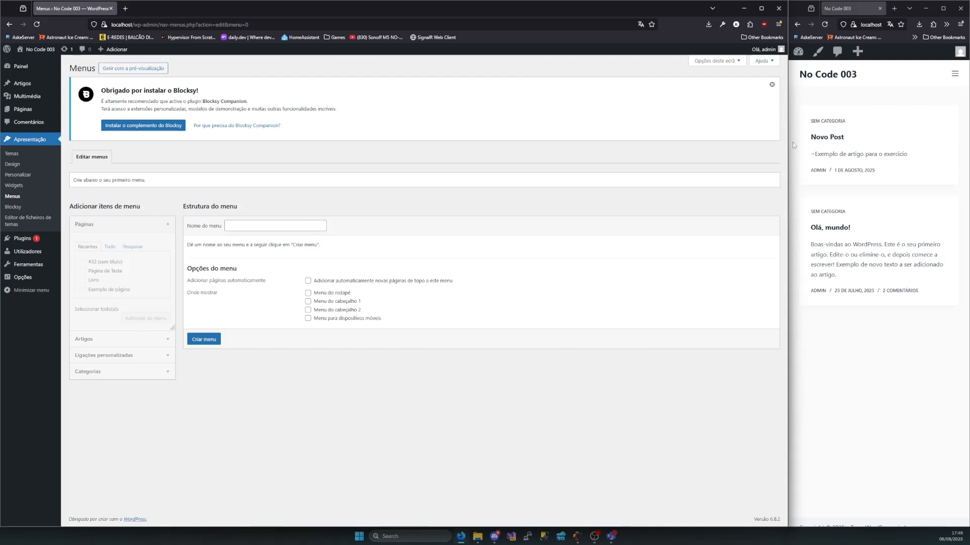
{"action": "left_click_drag", "start_coordinate": [792, 146], "coordinate": [558, 156]}
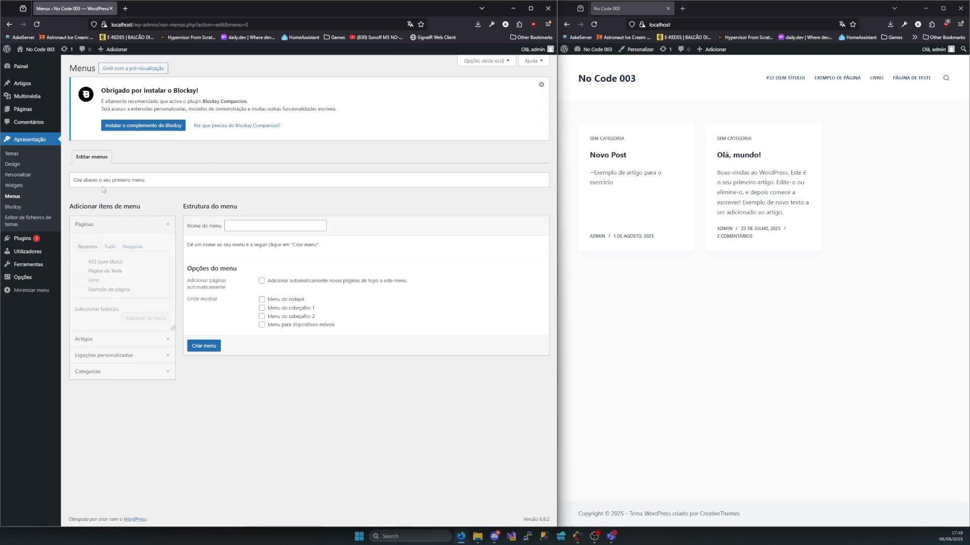
{"action": "left_click", "coordinate": [164, 339]}
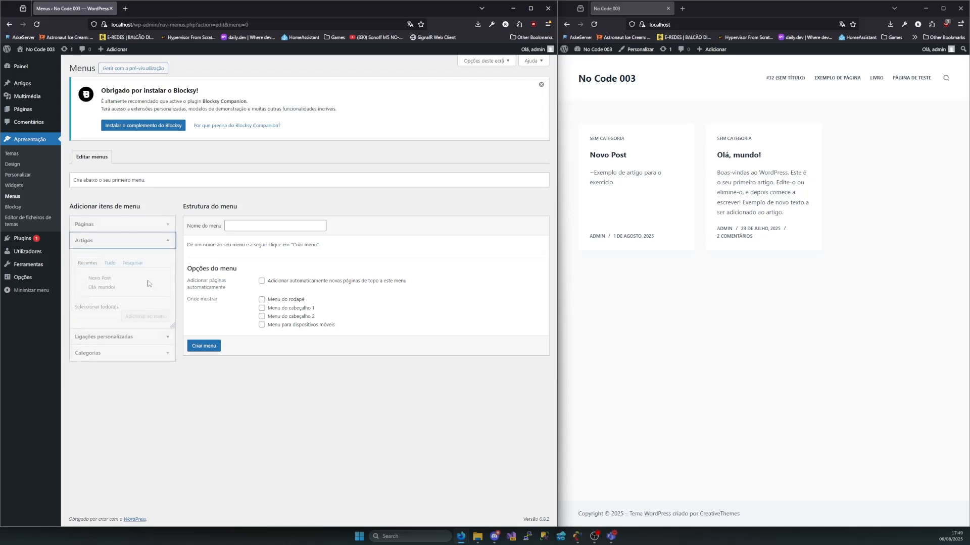
{"action": "left_click", "coordinate": [140, 245]}
Create a menu named "exemplo" assigned to the Menu do cabeçalho 1 location
{"action": "left_click", "coordinate": [241, 225]}
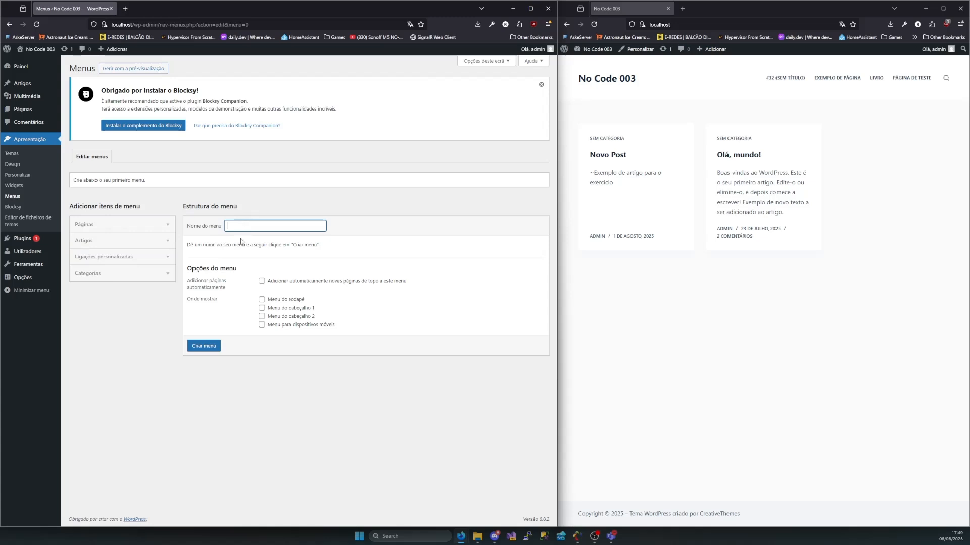
{"action": "left_click", "coordinate": [260, 302]}
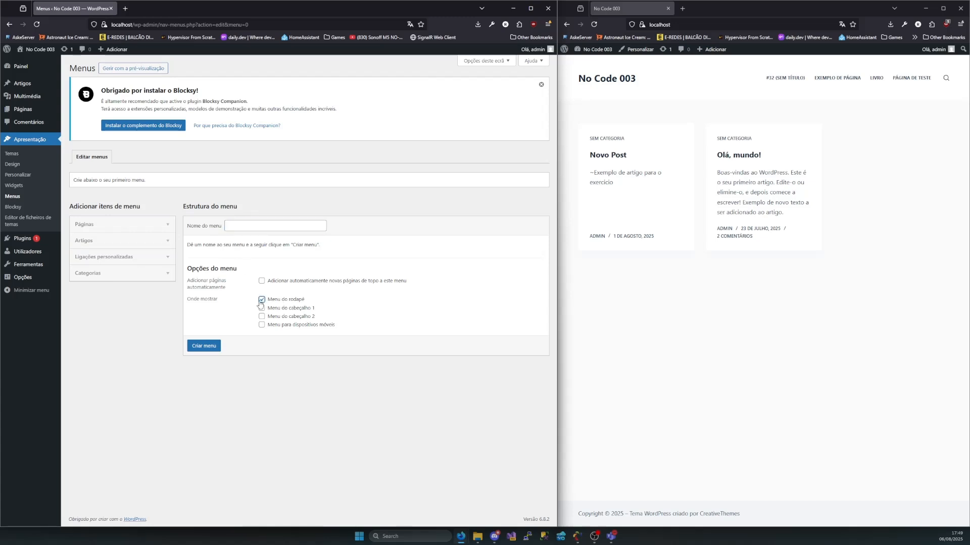
{"action": "left_click", "coordinate": [262, 302]}
{"action": "left_click", "coordinate": [260, 310]}
{"action": "left_click", "coordinate": [261, 309]}
{"action": "left_click", "coordinate": [243, 226]}
{"action": "type", "text": "exemplo"}
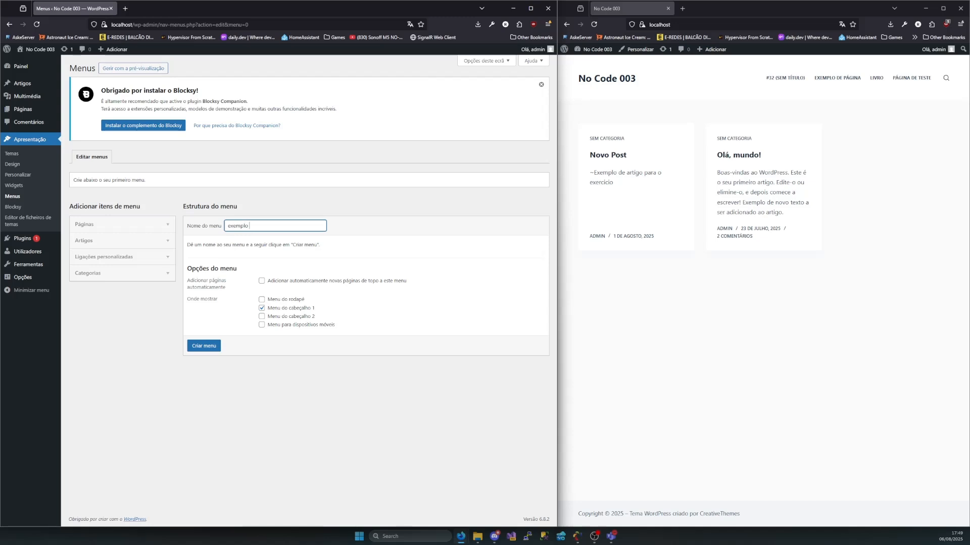
{"action": "left_click", "coordinate": [203, 348]}
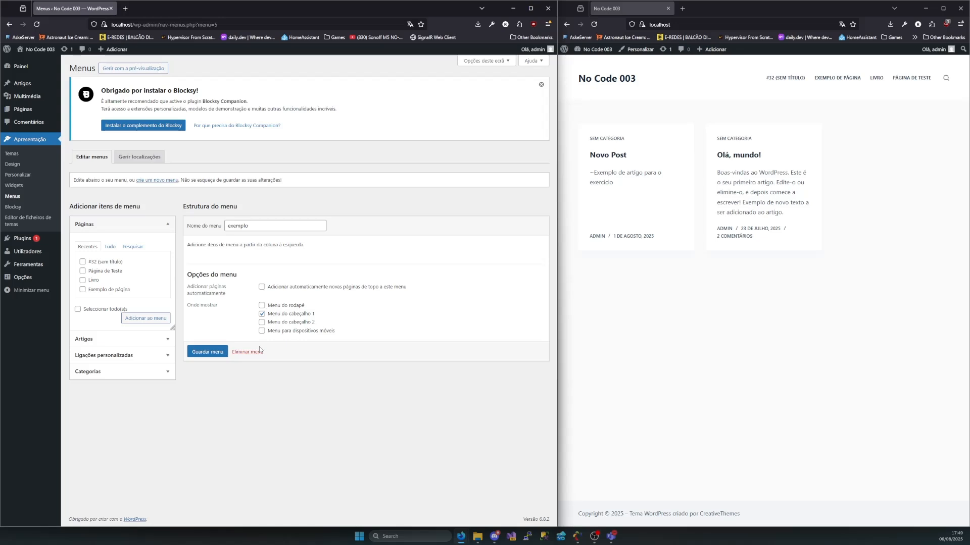
Add the Livro and Exemplo de página pages to the exemplo menu, save it, and reload the site
{"action": "left_click", "coordinate": [83, 280]}
{"action": "left_click", "coordinate": [83, 290]}
{"action": "left_click", "coordinate": [143, 320]}
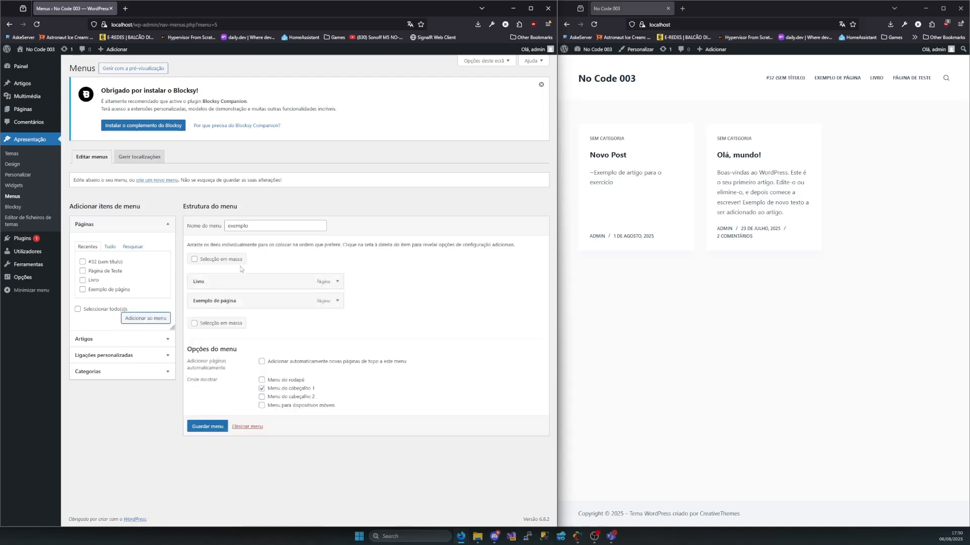
{"action": "left_click", "coordinate": [214, 432]}
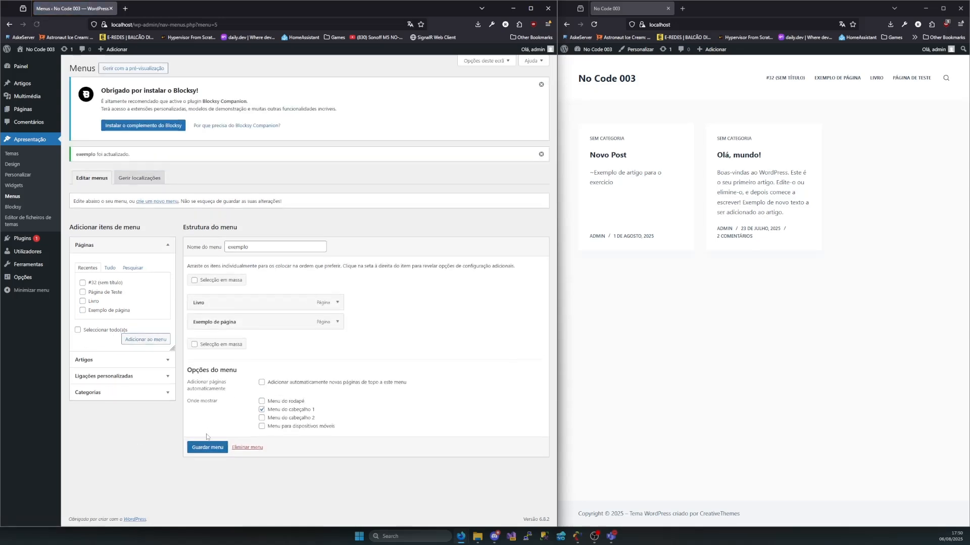
{"action": "left_click", "coordinate": [595, 25]}
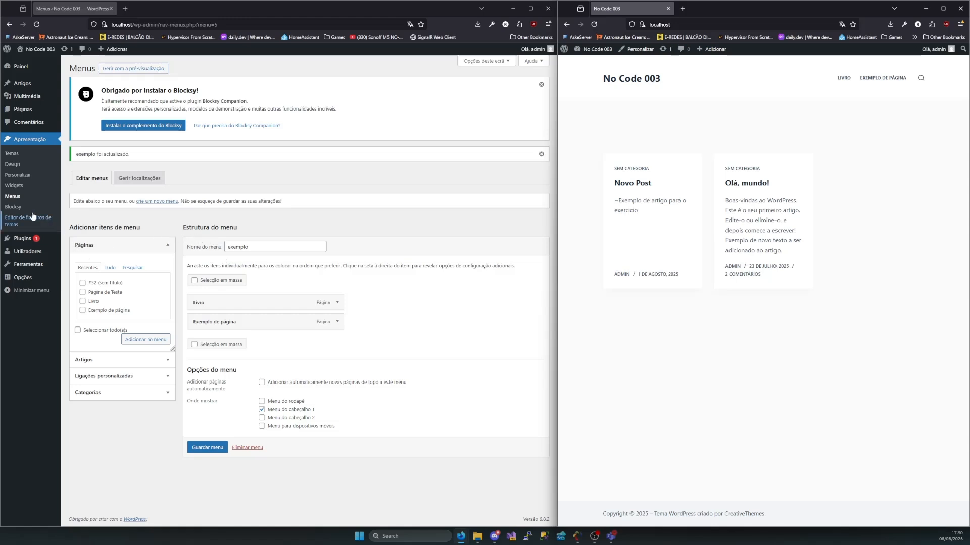
Look over the customizer shortcuts on the Blocksy page and open the customizer for Opções de cor
{"action": "left_click", "coordinate": [13, 207]}
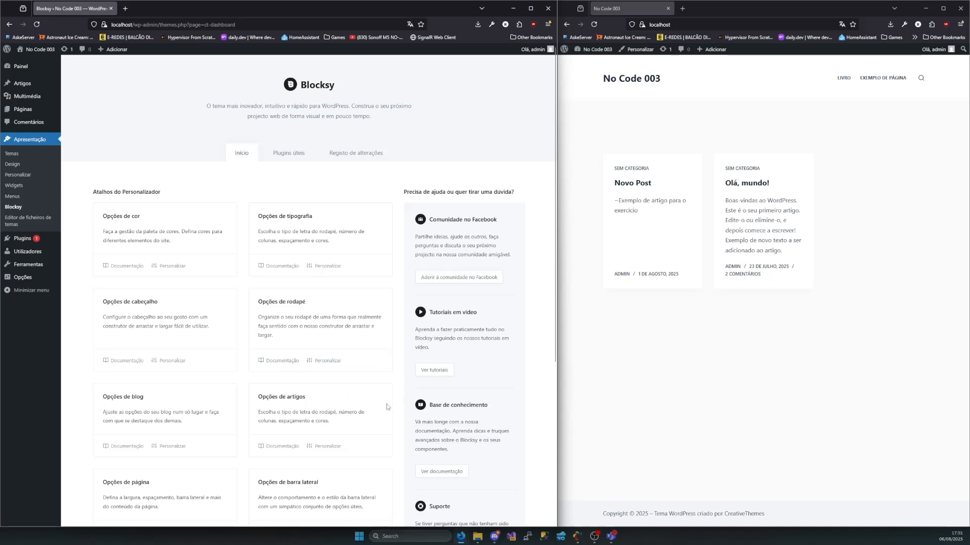
{"action": "scroll", "coordinate": [239, 385], "scroll_direction": "down", "scroll_amount": 3}
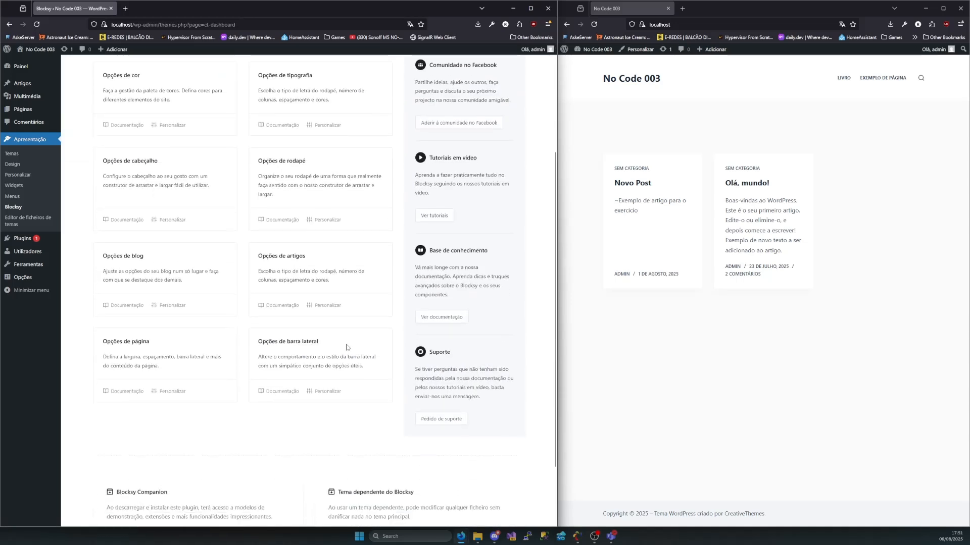
{"action": "scroll", "coordinate": [183, 334], "scroll_direction": "up", "scroll_amount": 3}
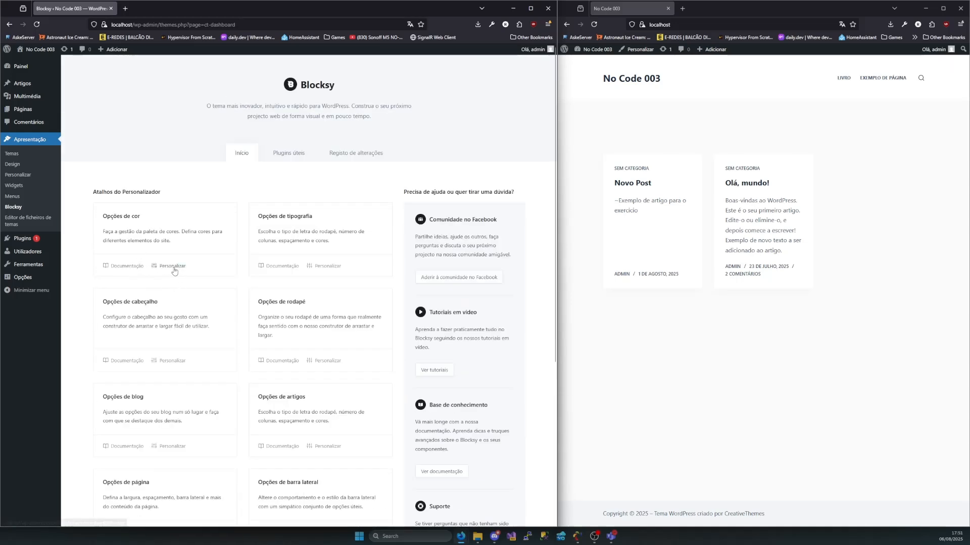
{"action": "left_click", "coordinate": [174, 268]}
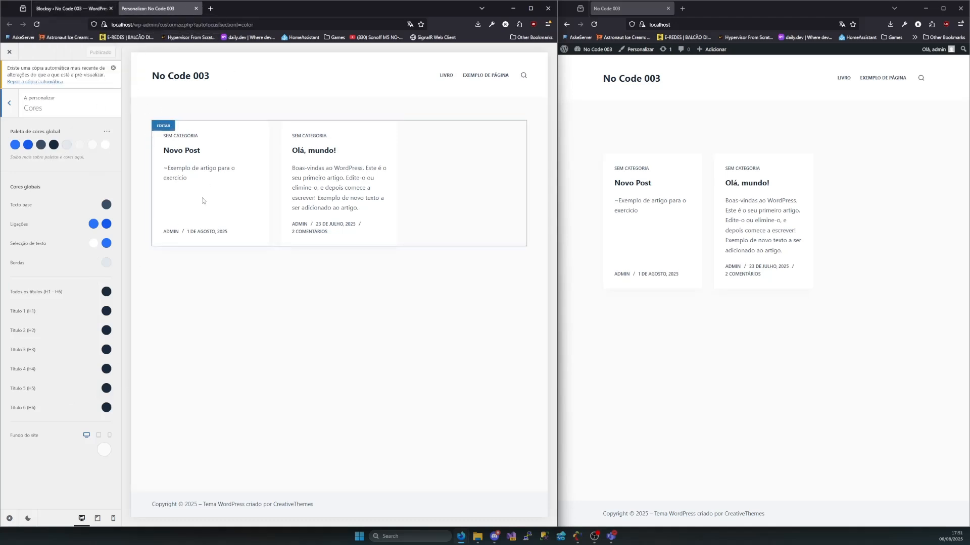
Open the Blocksy documentation for Opções de cor and read through palettes, managing colors and the palette color picker
{"action": "left_click", "coordinate": [76, 8]}
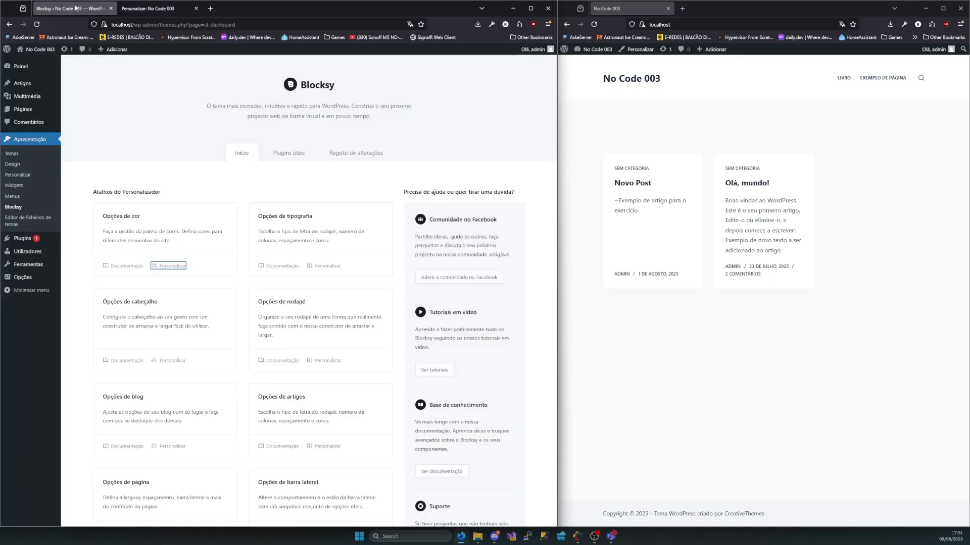
{"action": "left_click", "coordinate": [127, 266]}
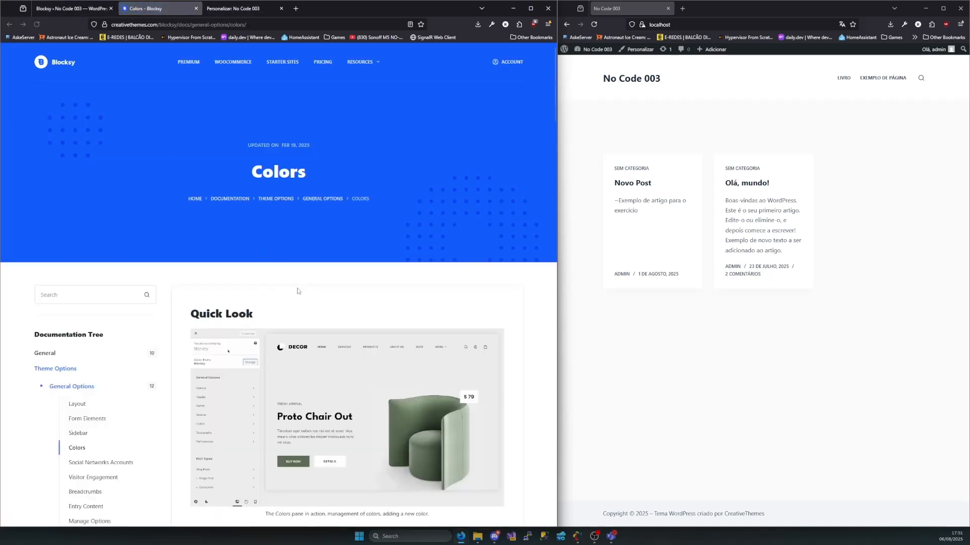
{"action": "scroll", "coordinate": [267, 262], "scroll_direction": "down", "scroll_amount": 2}
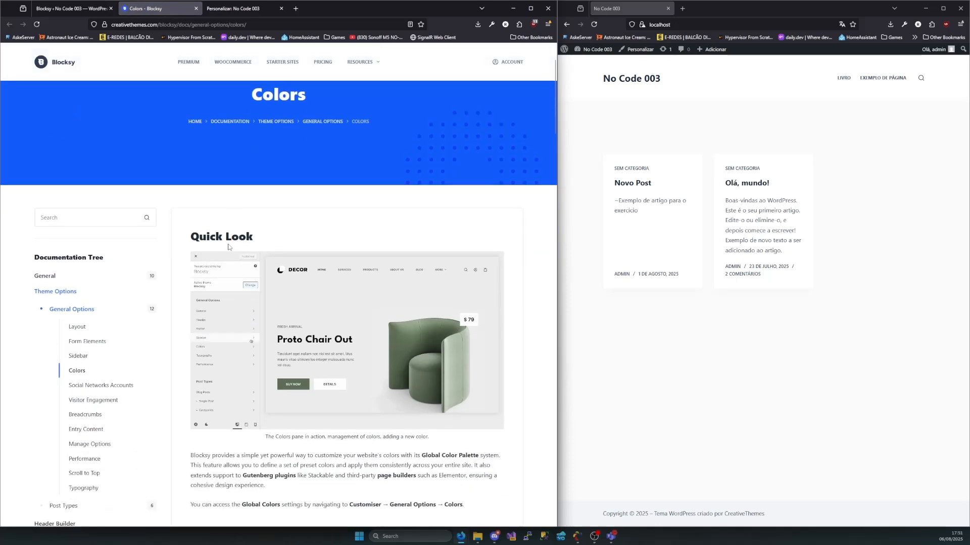
{"action": "scroll", "coordinate": [144, 264], "scroll_direction": "down", "scroll_amount": 5}
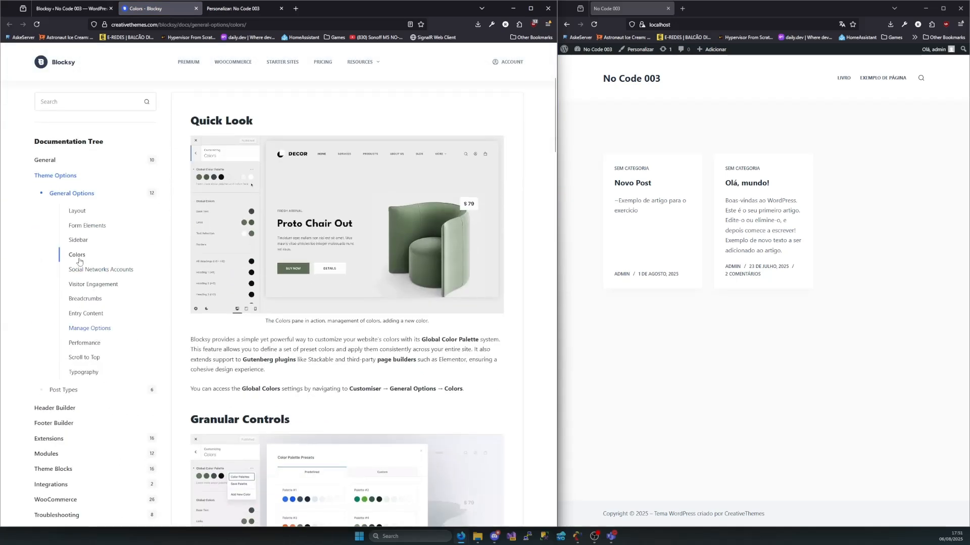
{"action": "scroll", "coordinate": [283, 354], "scroll_direction": "down", "scroll_amount": 4}
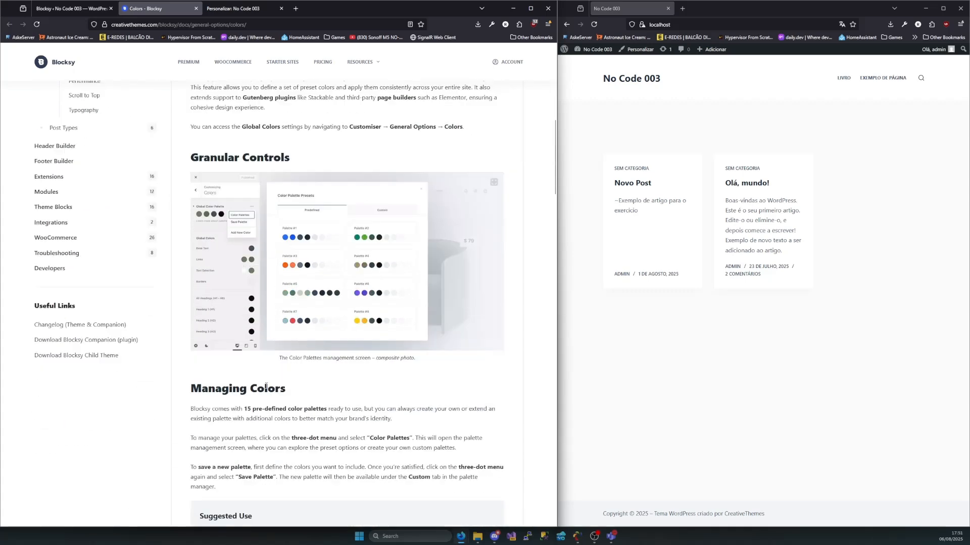
{"action": "scroll", "coordinate": [304, 303], "scroll_direction": "down", "scroll_amount": 2}
{"action": "scroll", "coordinate": [303, 303], "scroll_direction": "down", "scroll_amount": 2}
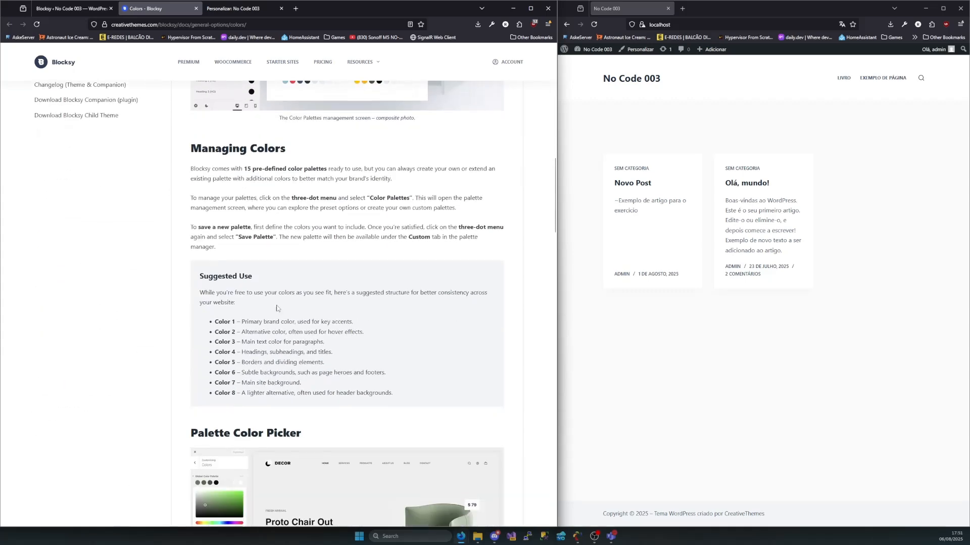
{"action": "scroll", "coordinate": [368, 272], "scroll_direction": "down", "scroll_amount": 6}
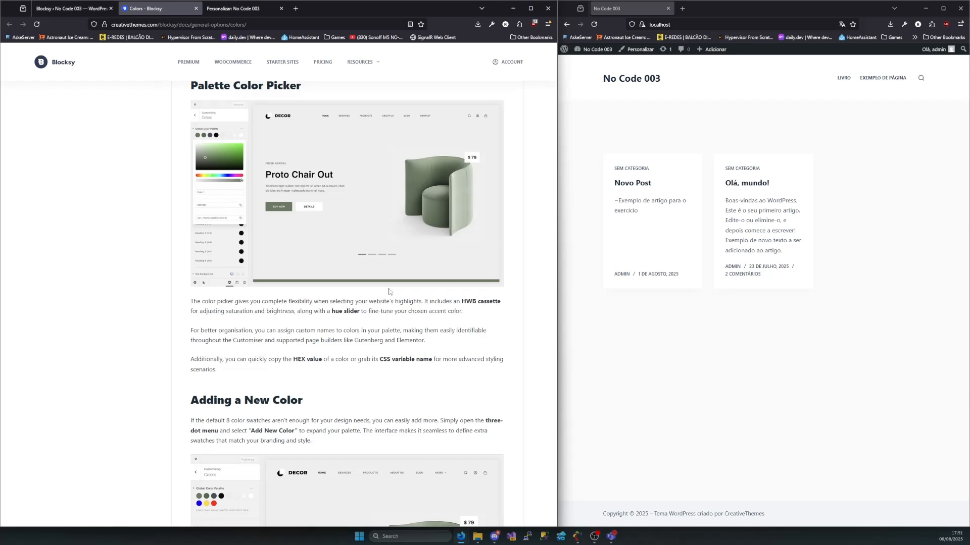
Open the theme file editor, acknowledge the direct-editing notice, and view main-rtl.min.css in the bundle folder
{"action": "left_click", "coordinate": [66, 9]}
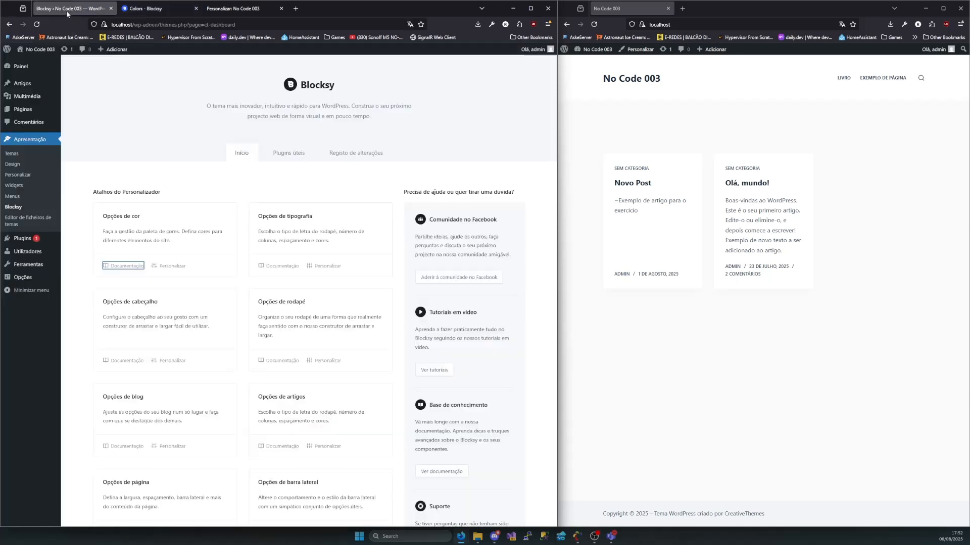
{"action": "left_click", "coordinate": [23, 224]}
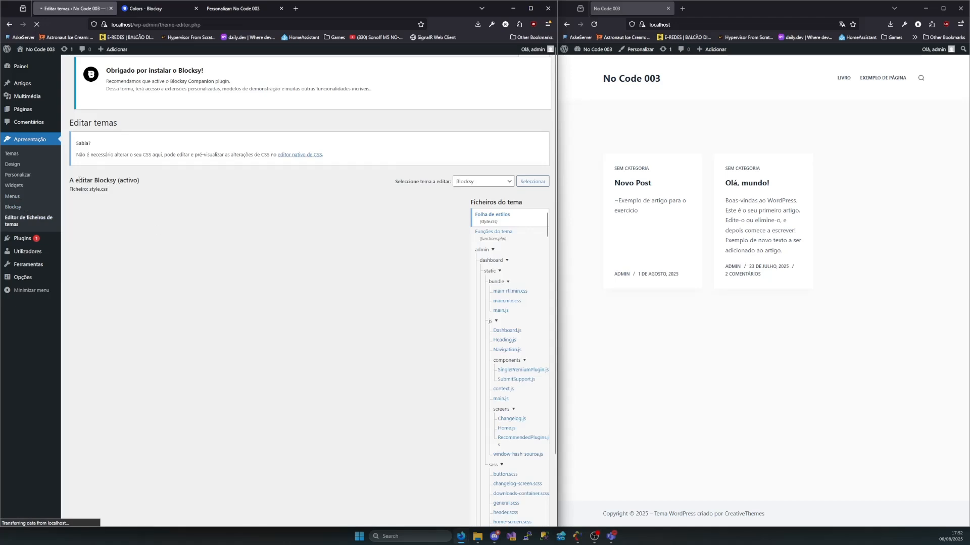
{"action": "left_click_drag", "start_coordinate": [75, 179], "coordinate": [145, 187]}
{"action": "left_click", "coordinate": [131, 200]}
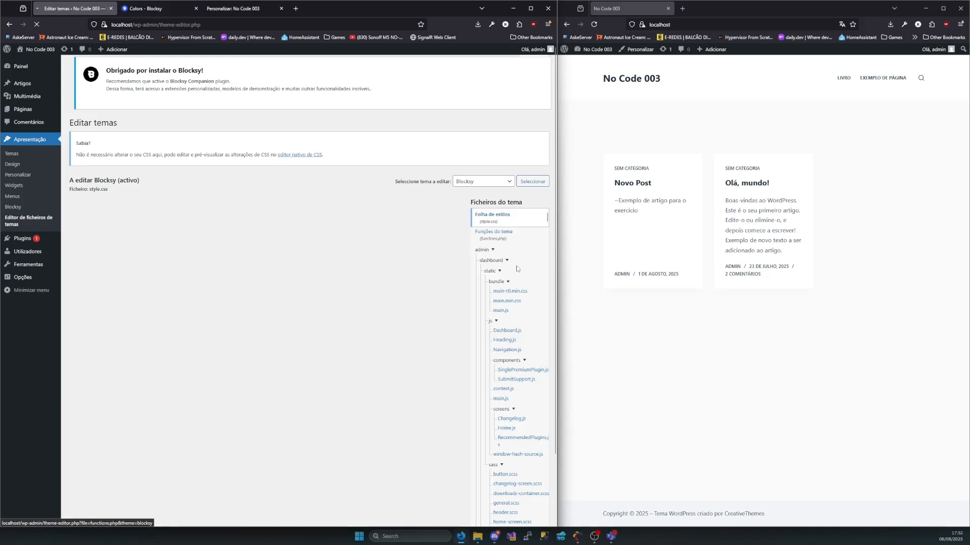
{"action": "left_click", "coordinate": [511, 292]}
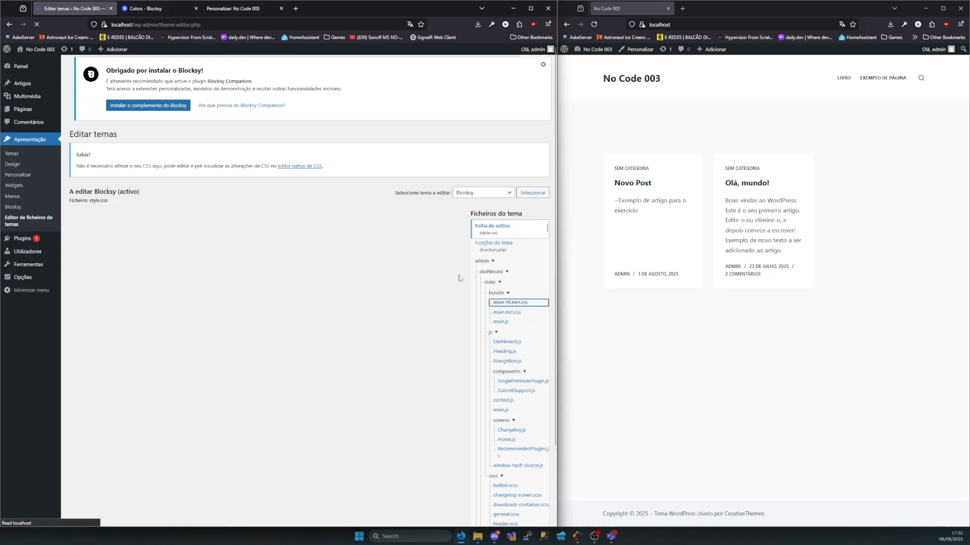
{"action": "scroll", "coordinate": [508, 286], "scroll_direction": "down", "scroll_amount": 3}
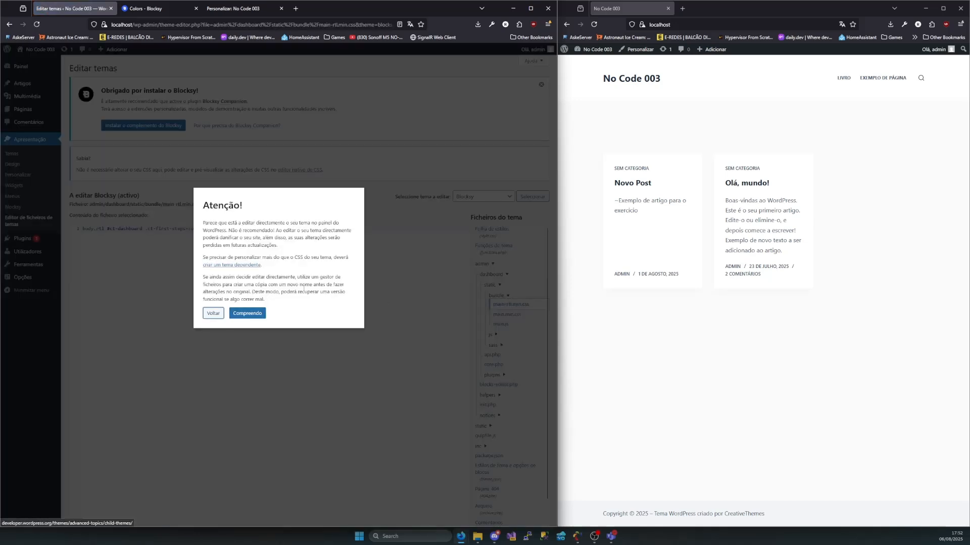
{"action": "left_click", "coordinate": [256, 314]}
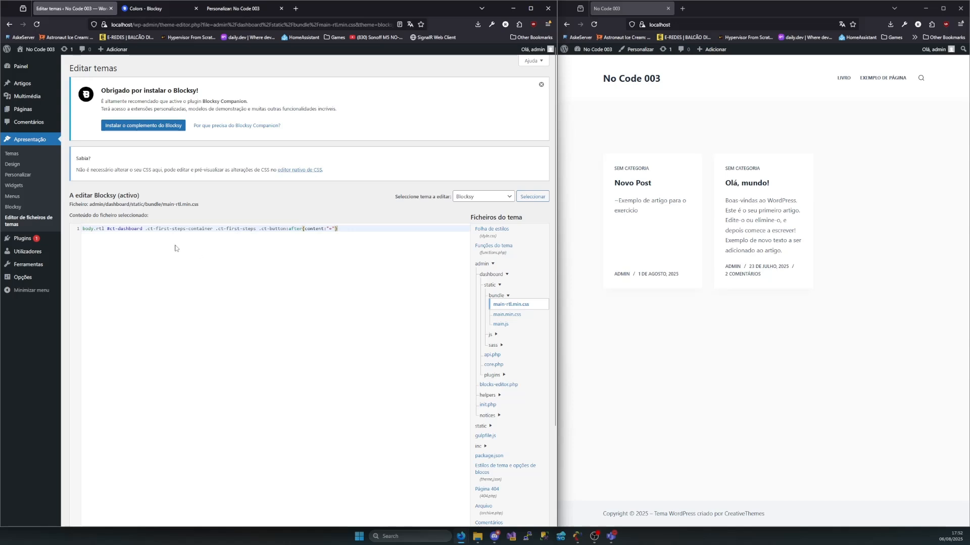
{"action": "key", "text": "ctrl+a"}
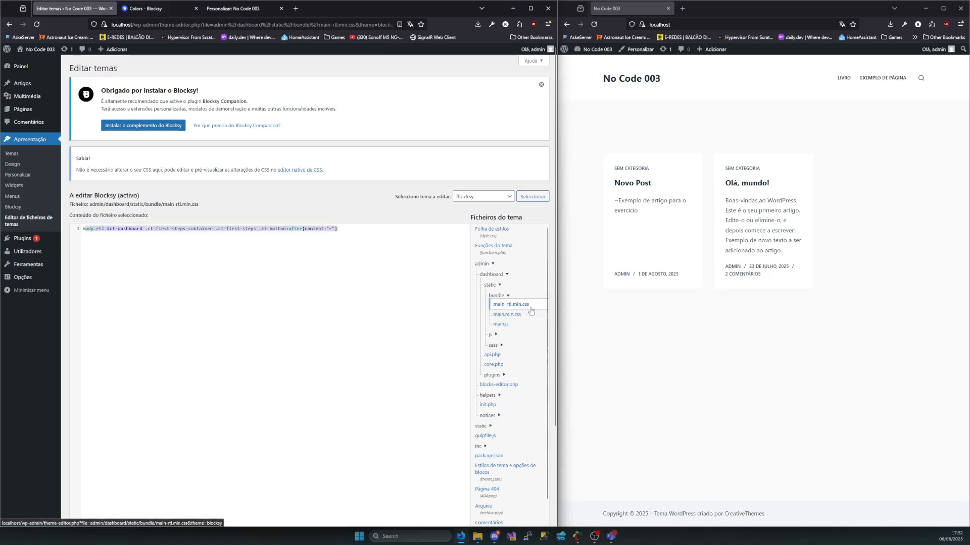
Expand the js folder among the theme's dashboard files and open Dashboard.js
{"action": "left_click", "coordinate": [492, 335]}
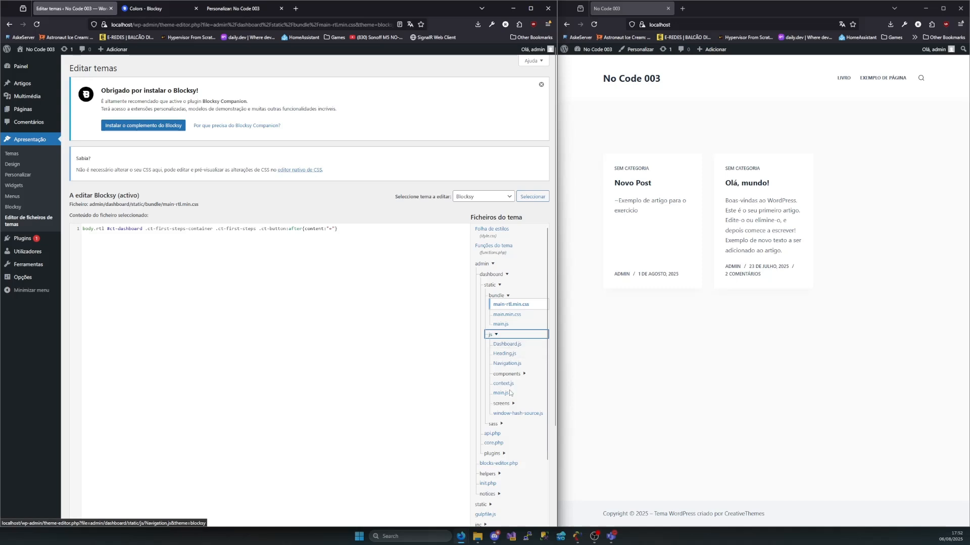
{"action": "left_click", "coordinate": [503, 393]}
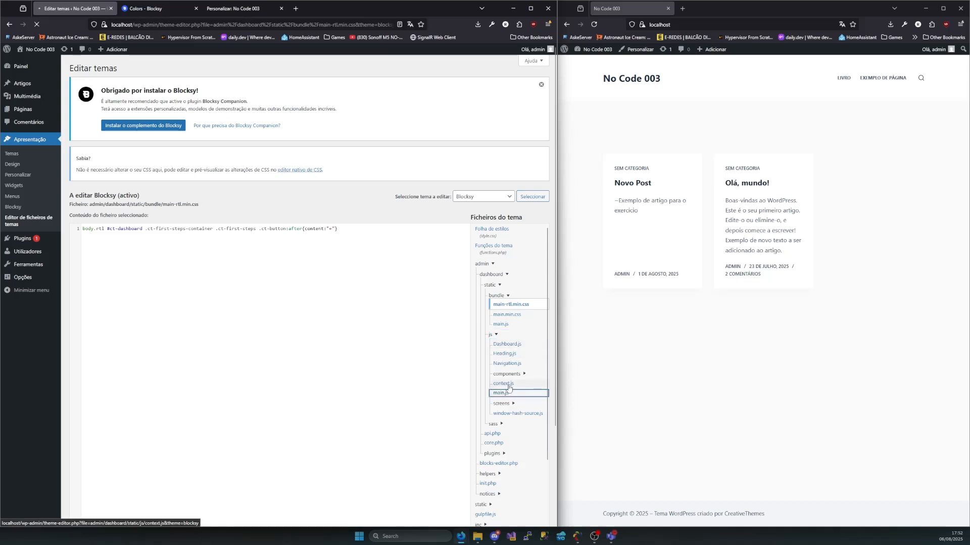
{"action": "left_click", "coordinate": [508, 385]}
{"action": "left_click", "coordinate": [520, 347]}
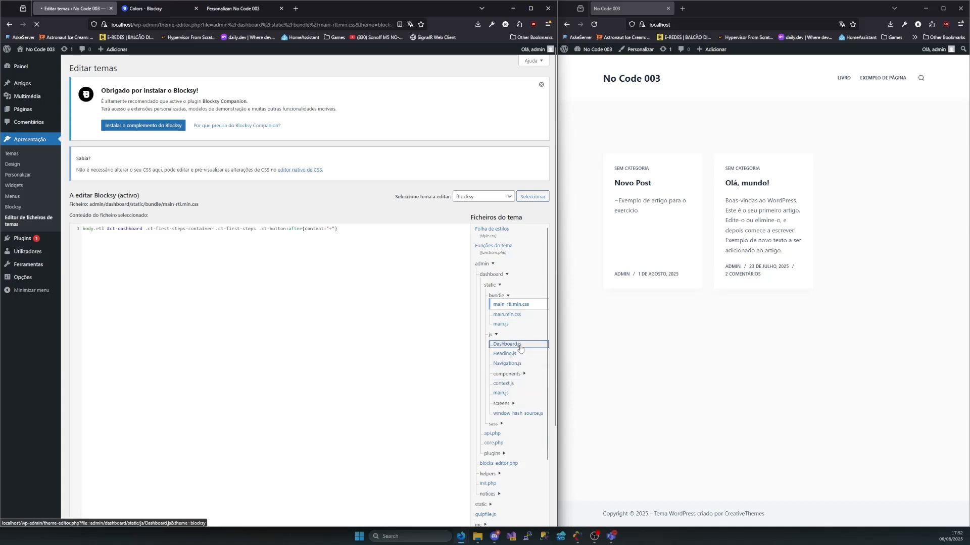
Look through the Dashboard.js code from the imports to the Dashboard component, and return to its beginning
{"action": "scroll", "coordinate": [517, 399], "scroll_direction": "down", "scroll_amount": 2}
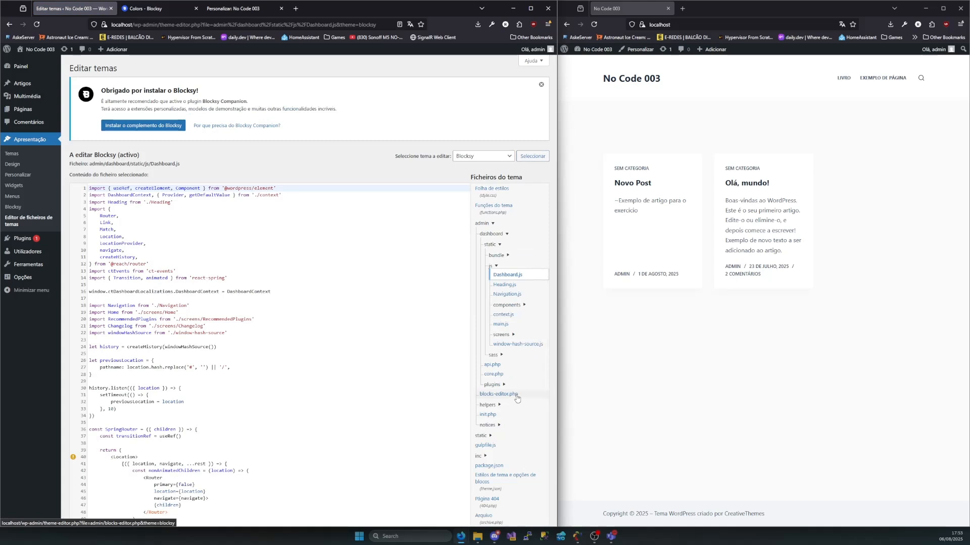
{"action": "scroll", "coordinate": [202, 353], "scroll_direction": "down", "scroll_amount": 5}
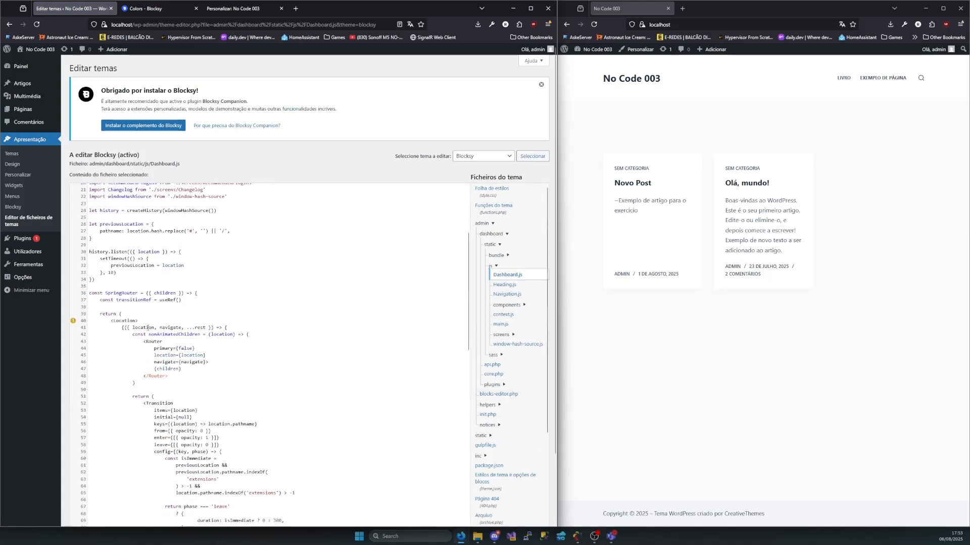
{"action": "left_click", "coordinate": [101, 232]}
{"action": "left_click_drag", "start_coordinate": [109, 228], "coordinate": [217, 362]}
{"action": "scroll", "coordinate": [253, 369], "scroll_direction": "down", "scroll_amount": 2}
{"action": "left_click", "coordinate": [337, 379]}
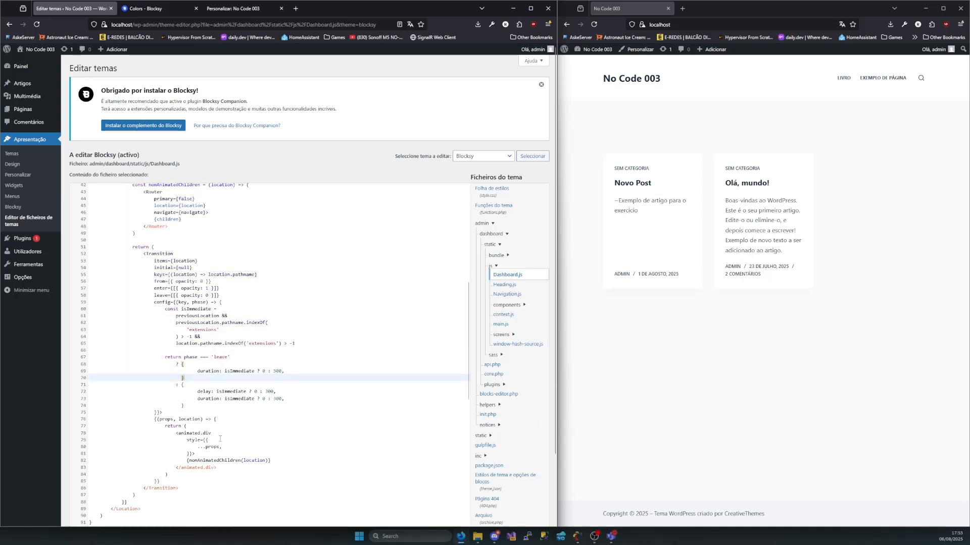
{"action": "scroll", "coordinate": [195, 441], "scroll_direction": "down", "scroll_amount": 6}
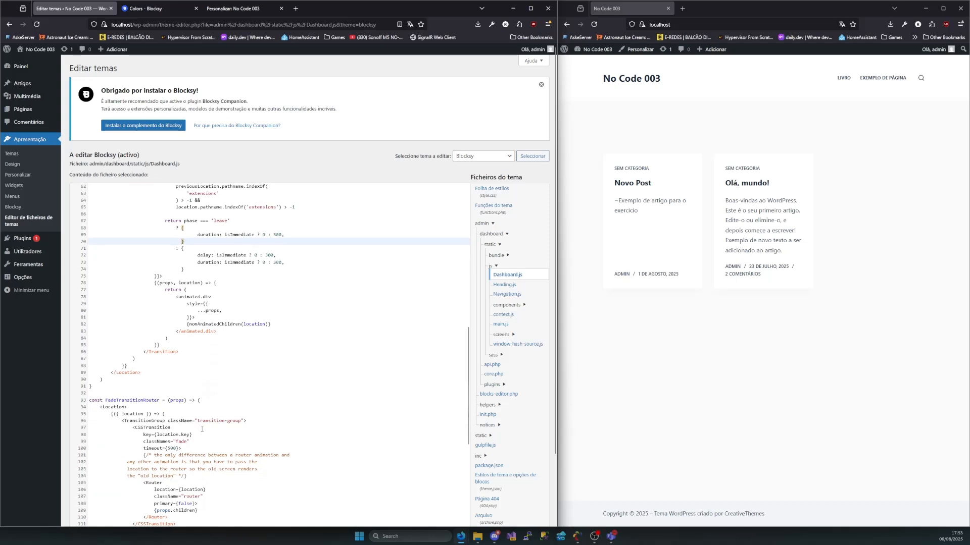
{"action": "scroll", "coordinate": [202, 429], "scroll_direction": "down", "scroll_amount": 6}
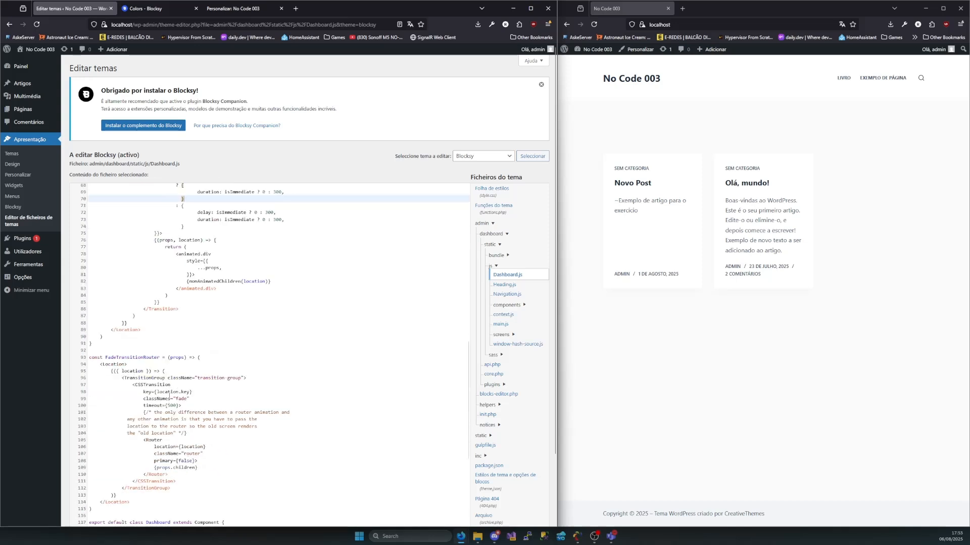
{"action": "left_click_drag", "start_coordinate": [98, 258], "coordinate": [250, 450]}
{"action": "scroll", "coordinate": [268, 417], "scroll_direction": "down", "scroll_amount": 7}
{"action": "left_click", "coordinate": [221, 364]}
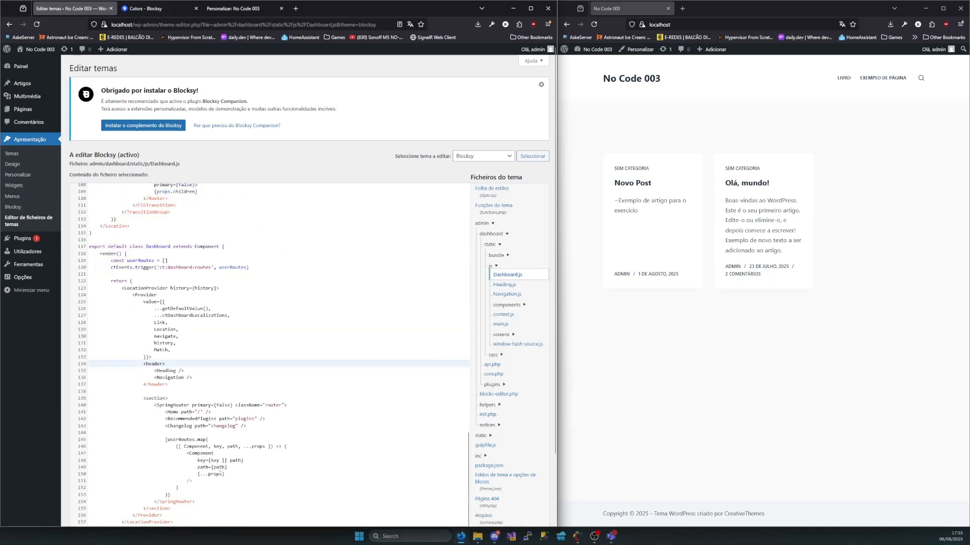
{"action": "scroll", "coordinate": [297, 396], "scroll_direction": "up", "scroll_amount": 20}
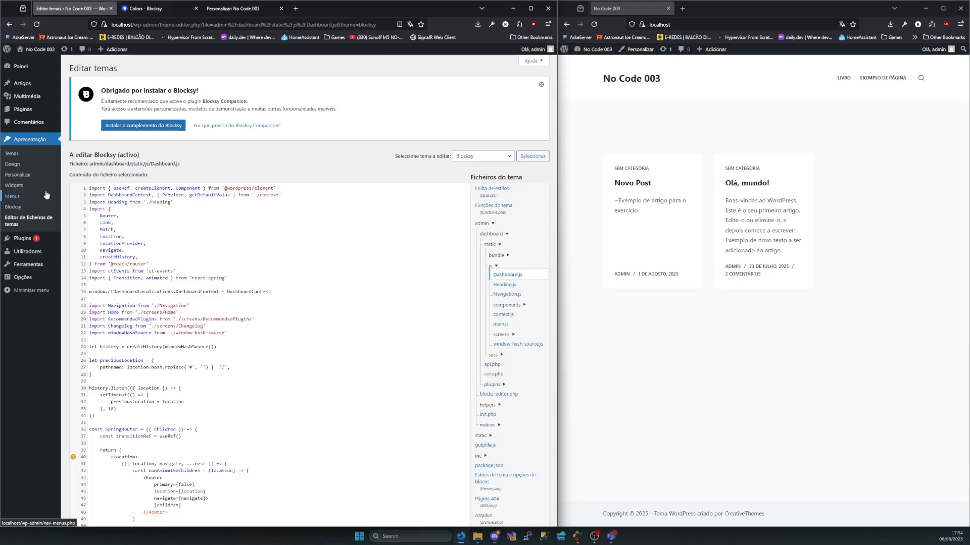
Open the Utilizadores list in the admin area and the Novo Post article on the reloaded site
{"action": "left_click", "coordinate": [597, 24]}
{"action": "left_click", "coordinate": [596, 24]}
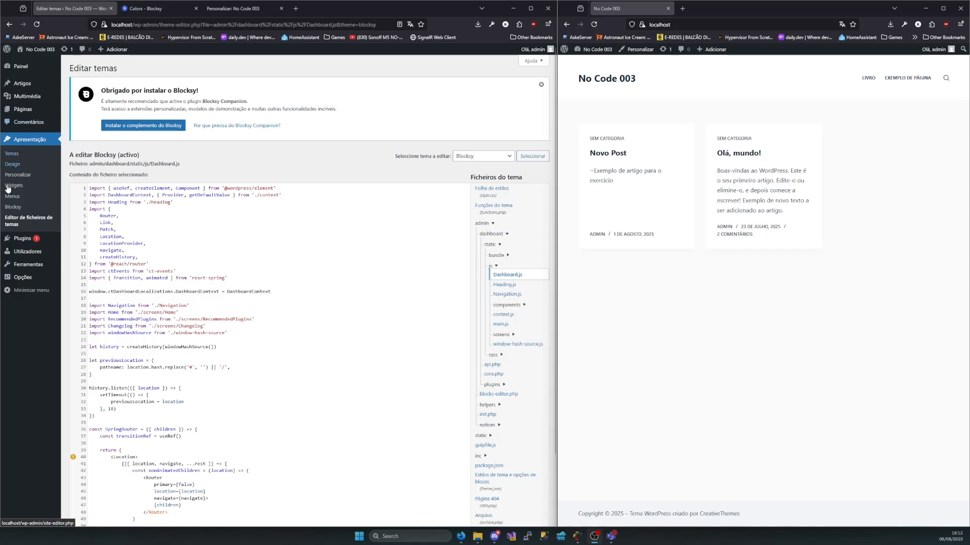
{"action": "mouse_move", "coordinate": [17, 253]}
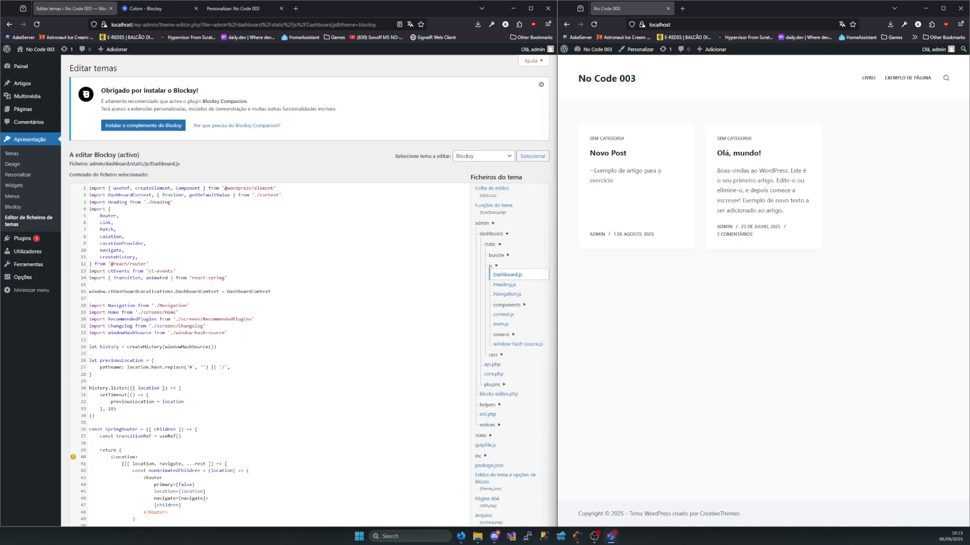
{"action": "left_click", "coordinate": [25, 256]}
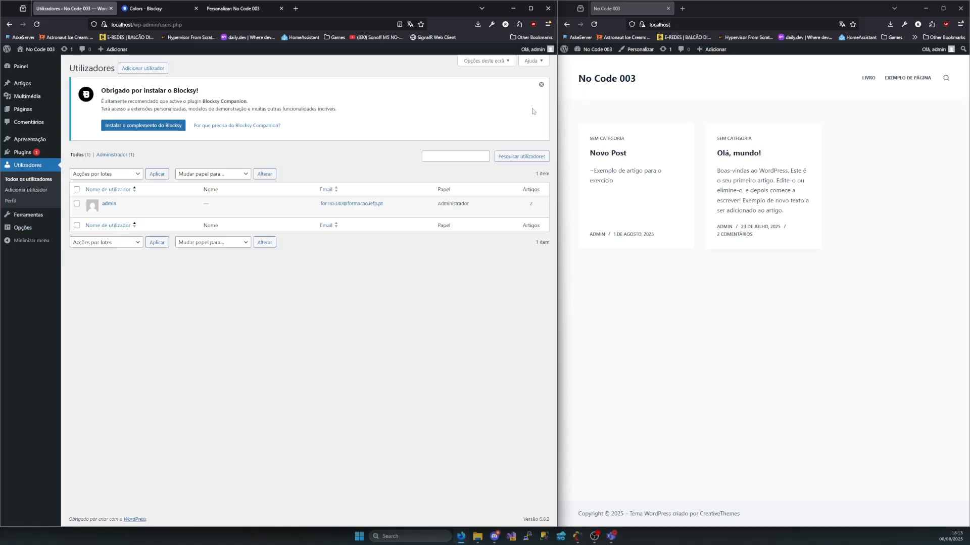
{"action": "left_click", "coordinate": [624, 158]}
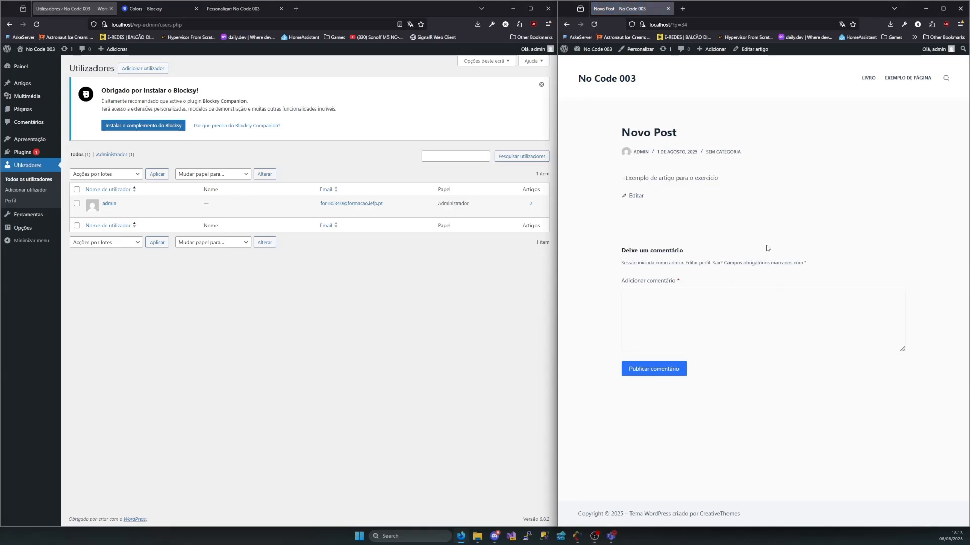
Open the admin account's profile from the Utilizadores list
{"action": "left_click", "coordinate": [681, 329]}
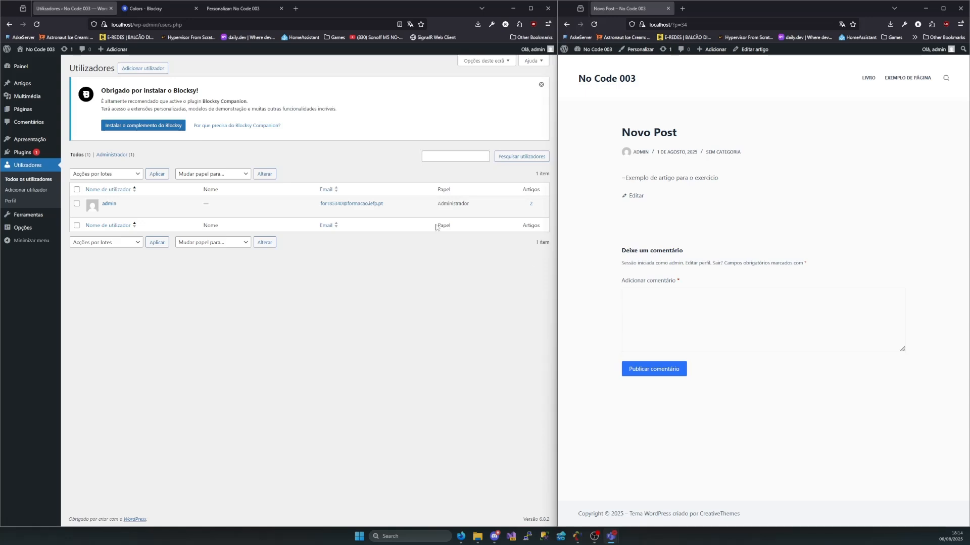
{"action": "mouse_move", "coordinate": [120, 212]}
{"action": "left_click", "coordinate": [469, 157]}
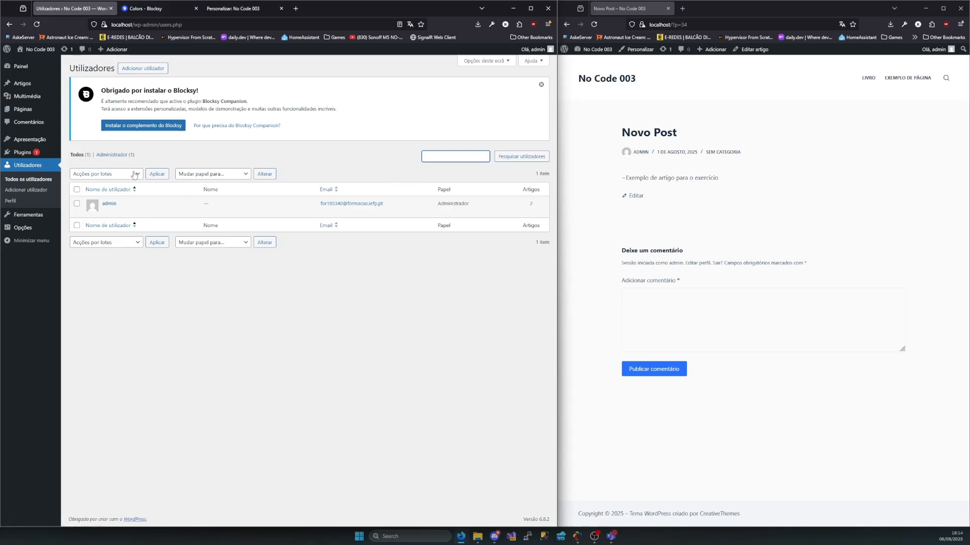
{"action": "left_click", "coordinate": [108, 204]}
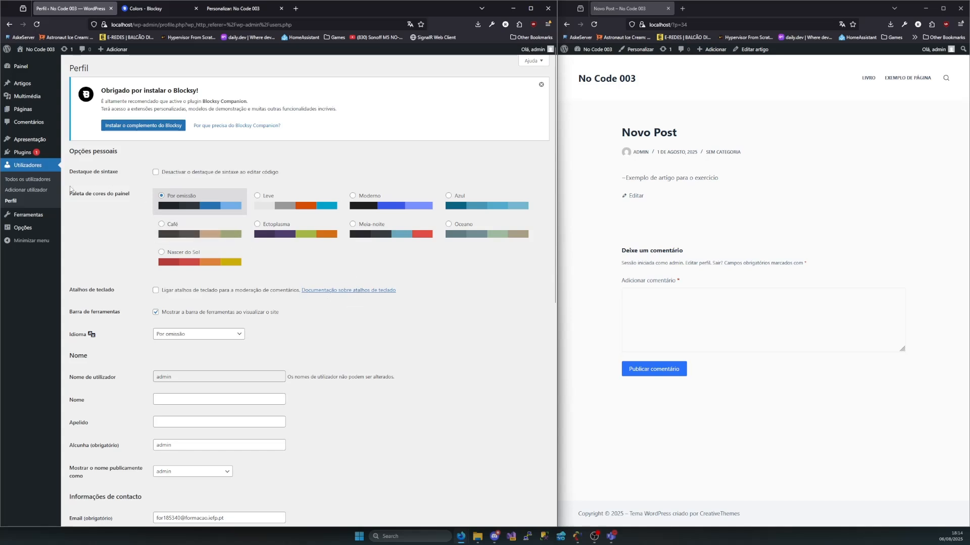
Examine the profile's Paleta de cores do painel, Atalhos de teclado and Barra de ferramentas options
{"action": "left_click_drag", "start_coordinate": [72, 193], "coordinate": [160, 202]}
{"action": "left_click", "coordinate": [296, 262]}
{"action": "left_click_drag", "start_coordinate": [232, 245], "coordinate": [142, 202]}
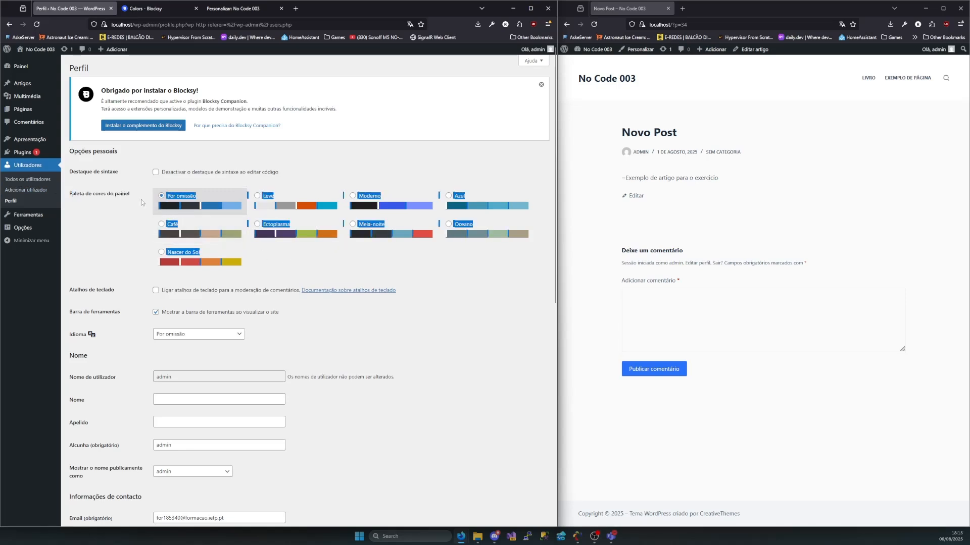
{"action": "left_click", "coordinate": [301, 178]}
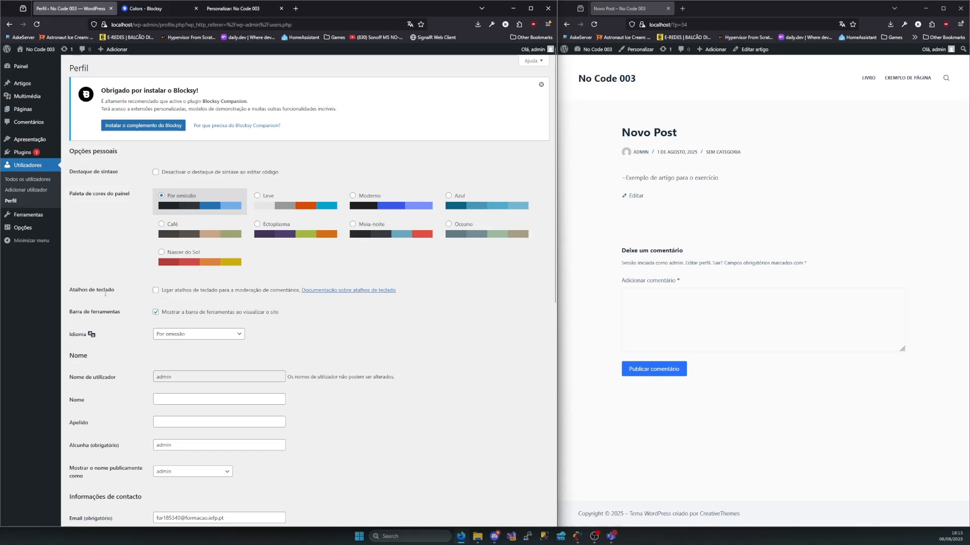
{"action": "left_click_drag", "start_coordinate": [117, 294], "coordinate": [69, 292]}
{"action": "left_click", "coordinate": [183, 297]}
{"action": "left_click_drag", "start_coordinate": [275, 292], "coordinate": [246, 292]}
{"action": "left_click_drag", "start_coordinate": [150, 290], "coordinate": [231, 290]}
{"action": "left_click", "coordinate": [293, 309]}
{"action": "left_click_drag", "start_coordinate": [176, 313], "coordinate": [247, 314]}
{"action": "left_click", "coordinate": [271, 320]}
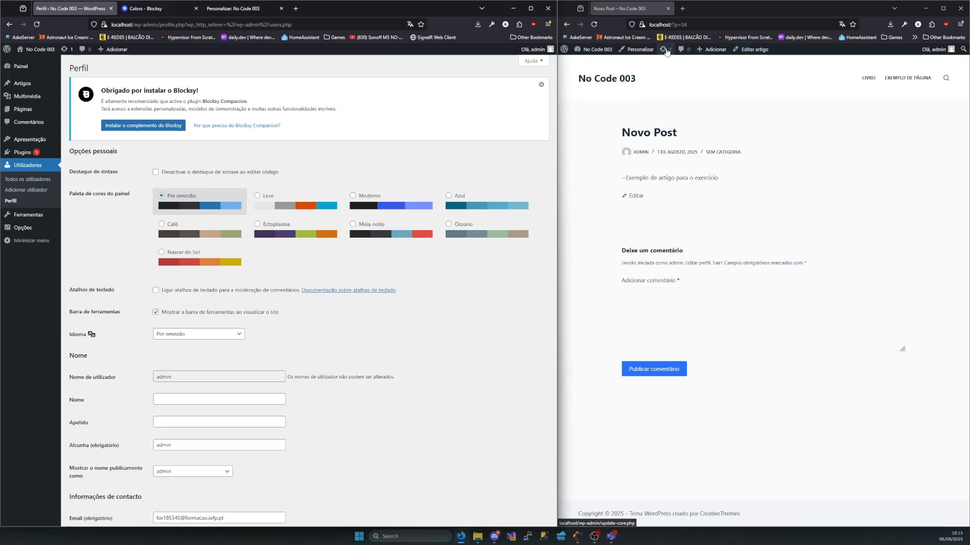
Look over the profile's Idioma choices and its Nome de utilizador, Nome, Apelido and Alcunha fields
{"action": "left_click", "coordinate": [188, 339]}
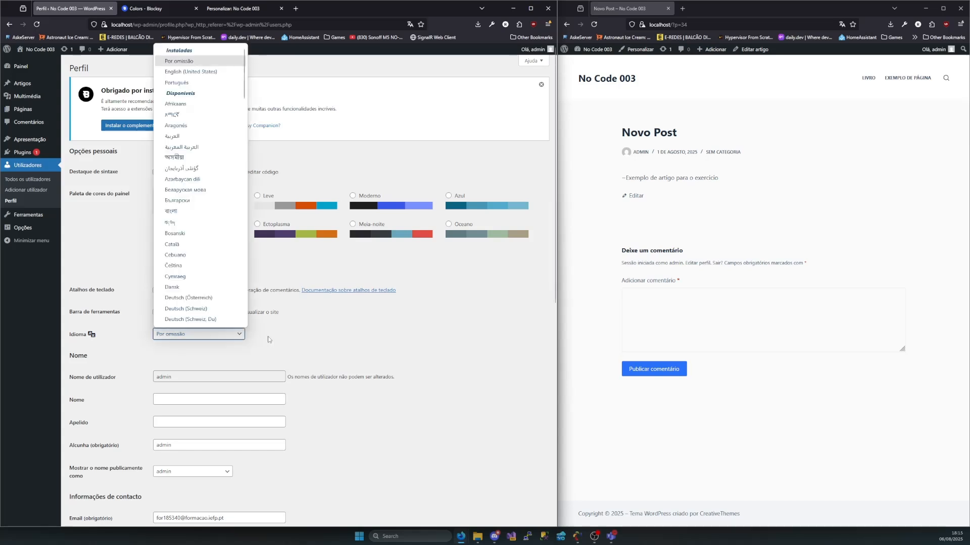
{"action": "left_click", "coordinate": [305, 340]}
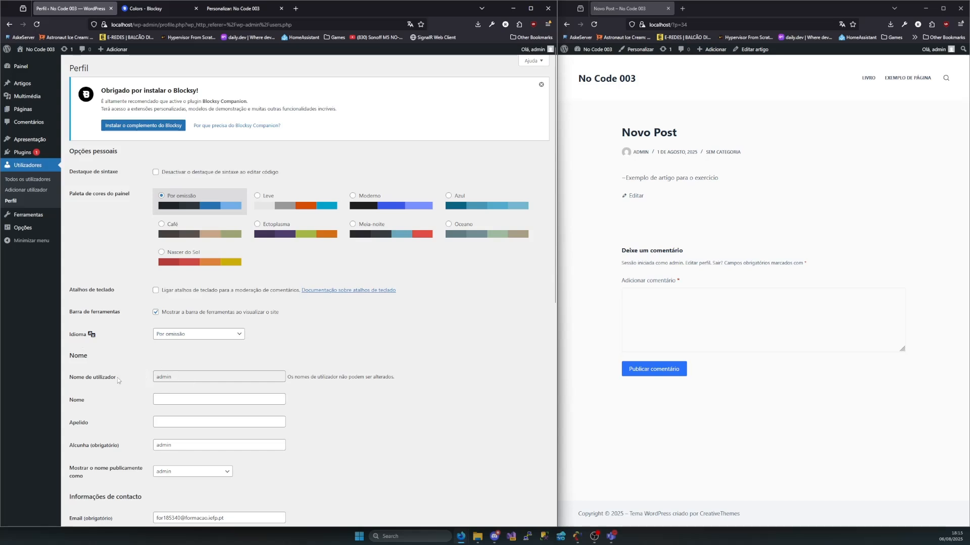
{"action": "left_click_drag", "start_coordinate": [118, 381], "coordinate": [77, 380]}
{"action": "left_click", "coordinate": [195, 380]}
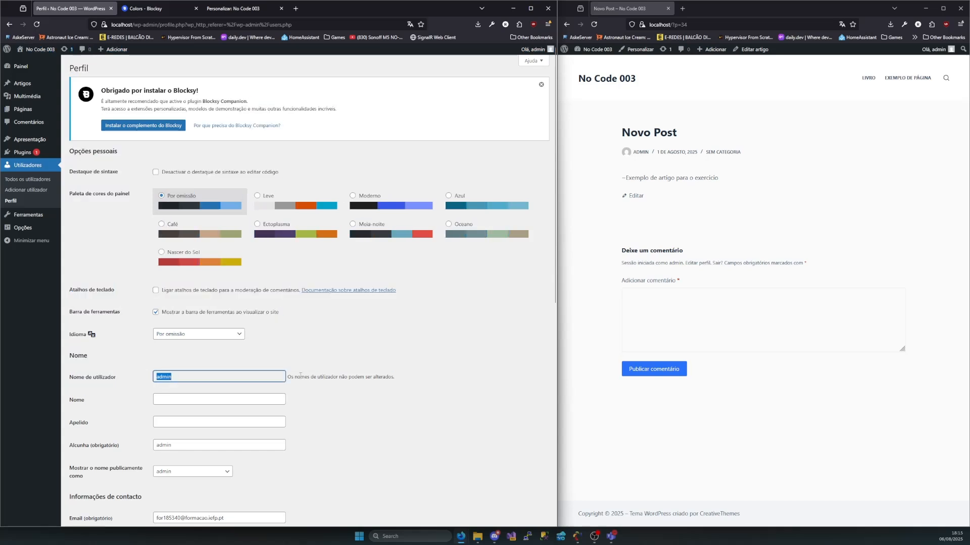
{"action": "left_click_drag", "start_coordinate": [288, 378], "coordinate": [422, 383]}
{"action": "left_click", "coordinate": [415, 383]}
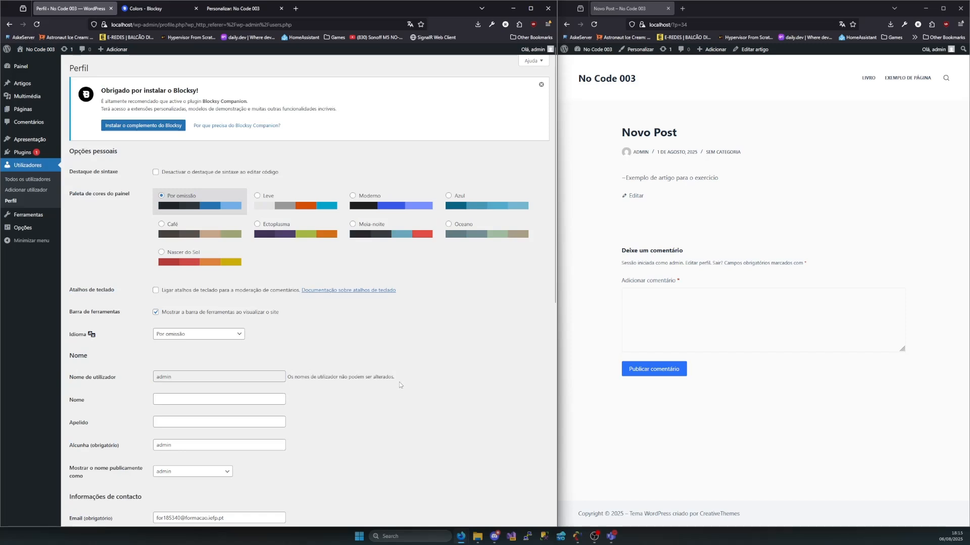
{"action": "left_click_drag", "start_coordinate": [204, 374], "coordinate": [127, 382]}
{"action": "left_click", "coordinate": [168, 399]}
{"action": "left_click", "coordinate": [161, 422]}
{"action": "left_click", "coordinate": [173, 446]}
{"action": "double_click", "coordinate": [190, 449]}
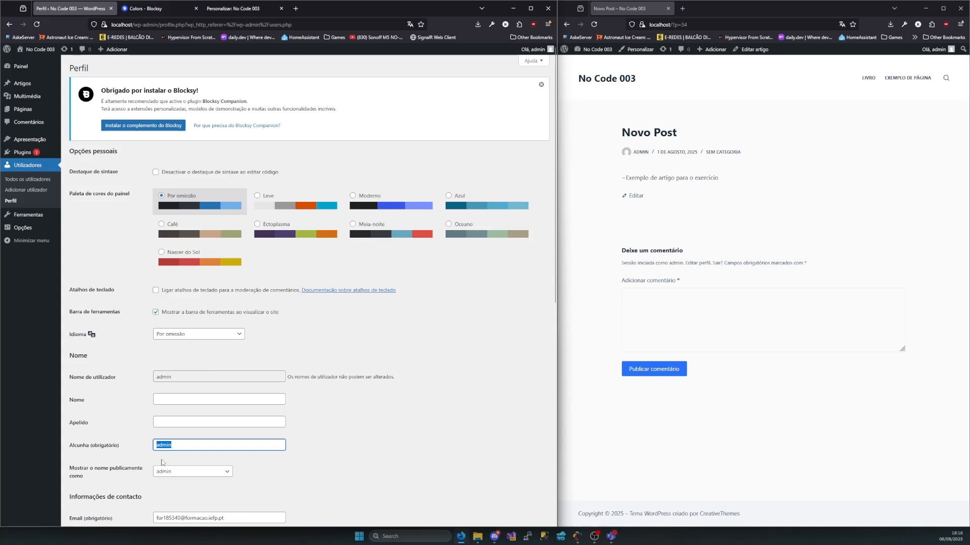
Check the choices for Mostrar o nome publicamente como and keep admin selected
{"action": "scroll", "coordinate": [154, 459], "scroll_direction": "down", "scroll_amount": 2}
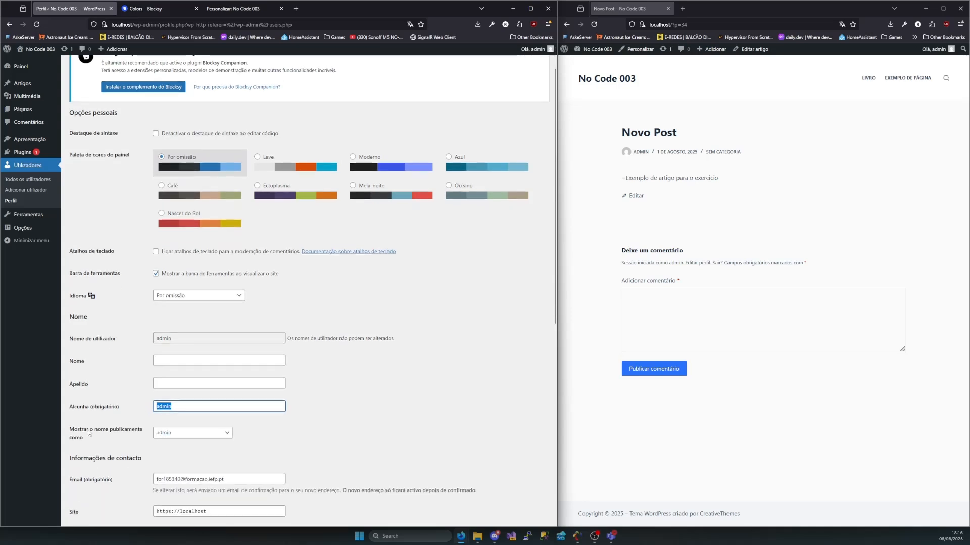
{"action": "mouse_move", "coordinate": [88, 430]}
{"action": "left_mouse_down"}
{"action": "mouse_move", "coordinate": [79, 439]}
{"action": "mouse_move", "coordinate": [74, 431]}
{"action": "mouse_move", "coordinate": [85, 432]}
{"action": "left_mouse_up"}
{"action": "left_click", "coordinate": [74, 431]}
{"action": "left_click", "coordinate": [88, 437]}
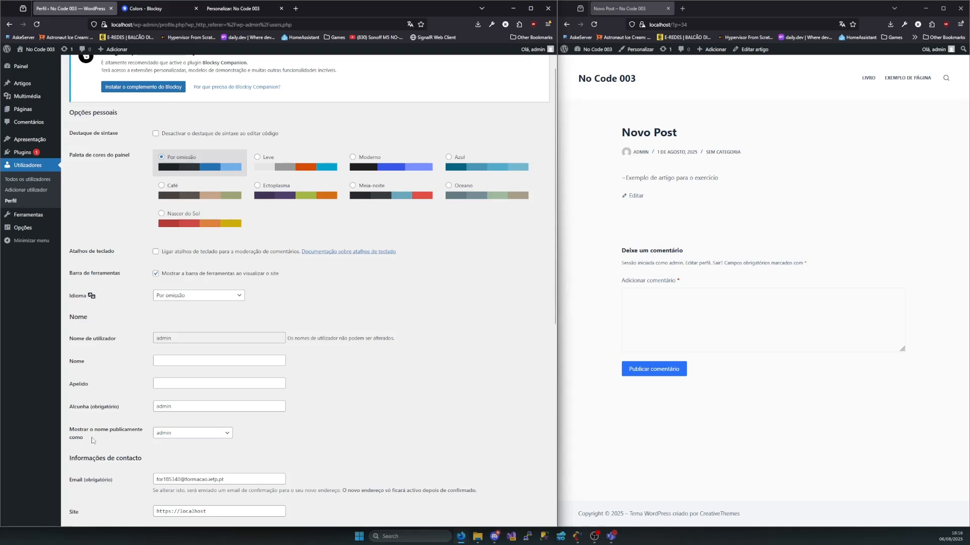
{"action": "left_click", "coordinate": [174, 437]}
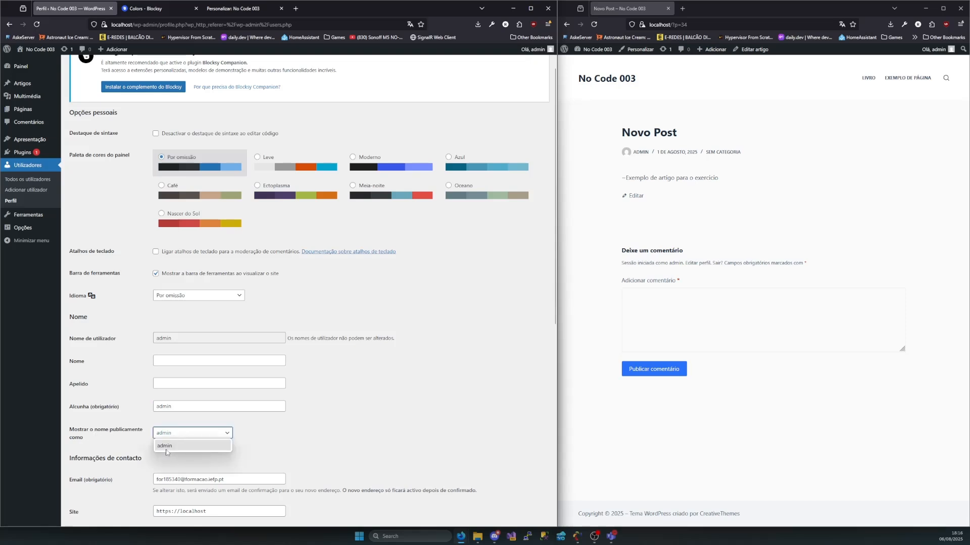
{"action": "left_click", "coordinate": [166, 447]}
Review the profile's contact information, Informação biográfica, Imagem de perfil and Gestão da conta sections
{"action": "scroll", "coordinate": [307, 440], "scroll_direction": "down", "scroll_amount": 3}
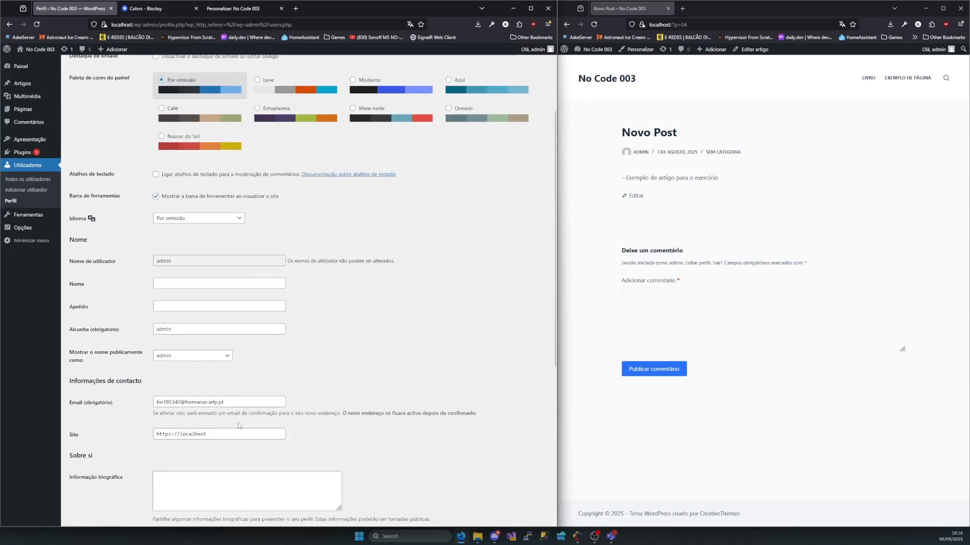
{"action": "left_click_drag", "start_coordinate": [225, 402], "coordinate": [145, 402]}
{"action": "key", "text": "Tab"}
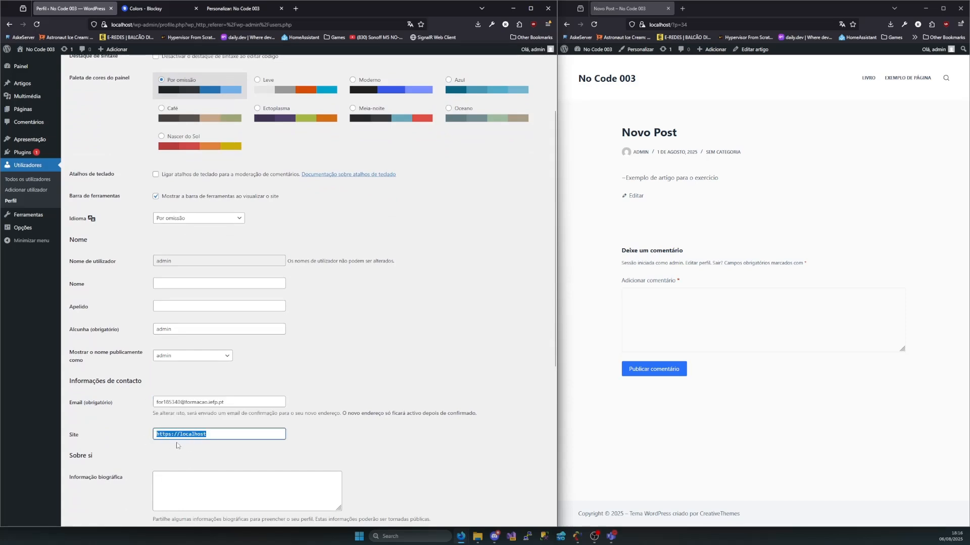
{"action": "scroll", "coordinate": [201, 451], "scroll_direction": "down", "scroll_amount": 3}
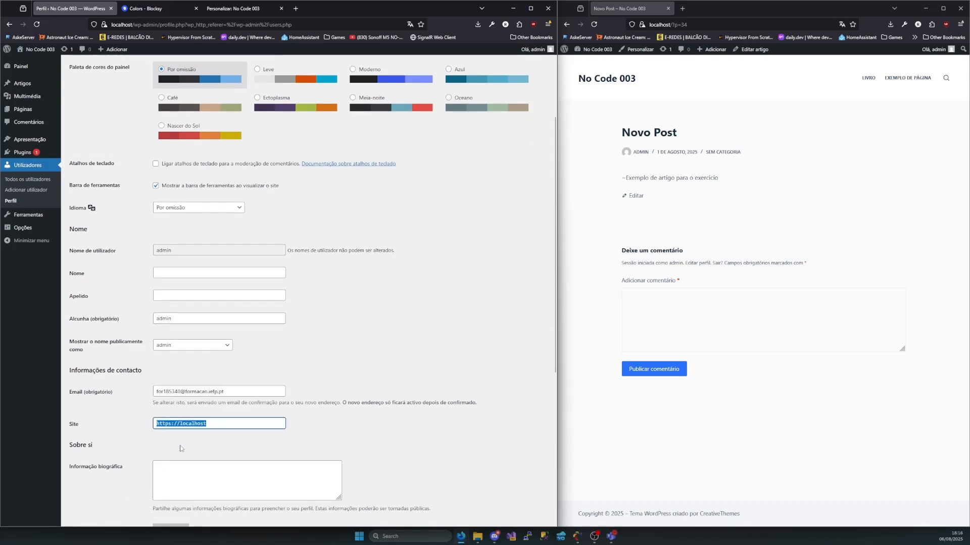
{"action": "left_click", "coordinate": [182, 365]}
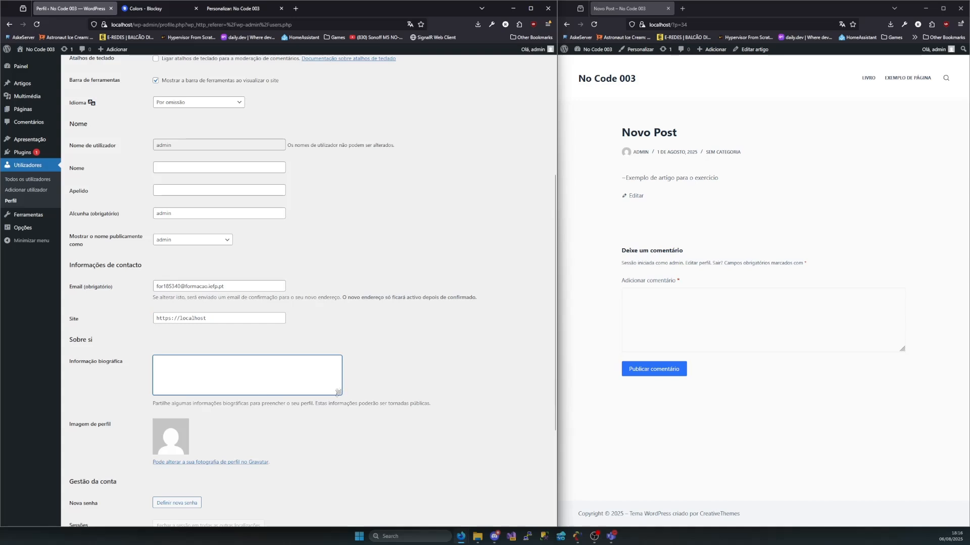
{"action": "left_click", "coordinate": [283, 430]}
{"action": "scroll", "coordinate": [292, 443], "scroll_direction": "down", "scroll_amount": 1}
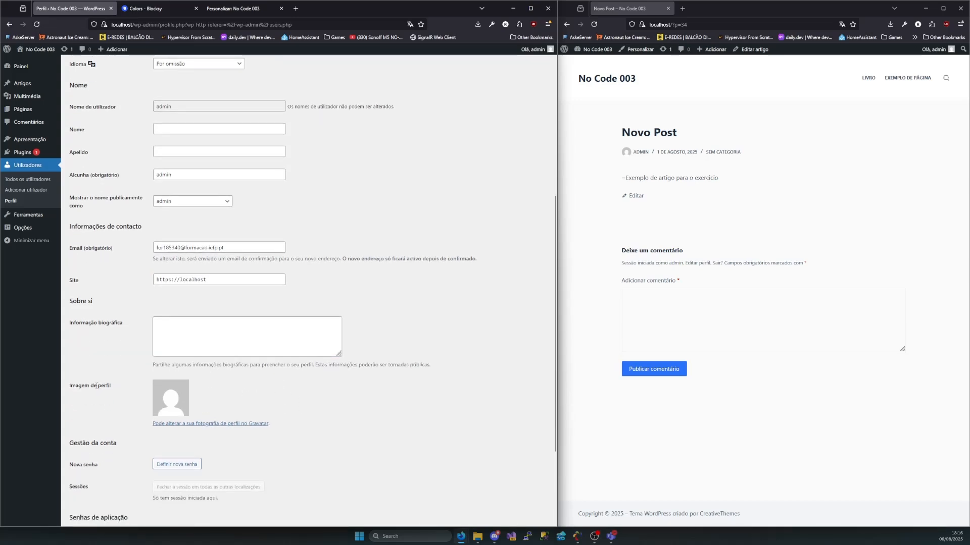
{"action": "left_click_drag", "start_coordinate": [97, 386], "coordinate": [80, 387]}
{"action": "scroll", "coordinate": [78, 387], "scroll_direction": "down", "scroll_amount": 2}
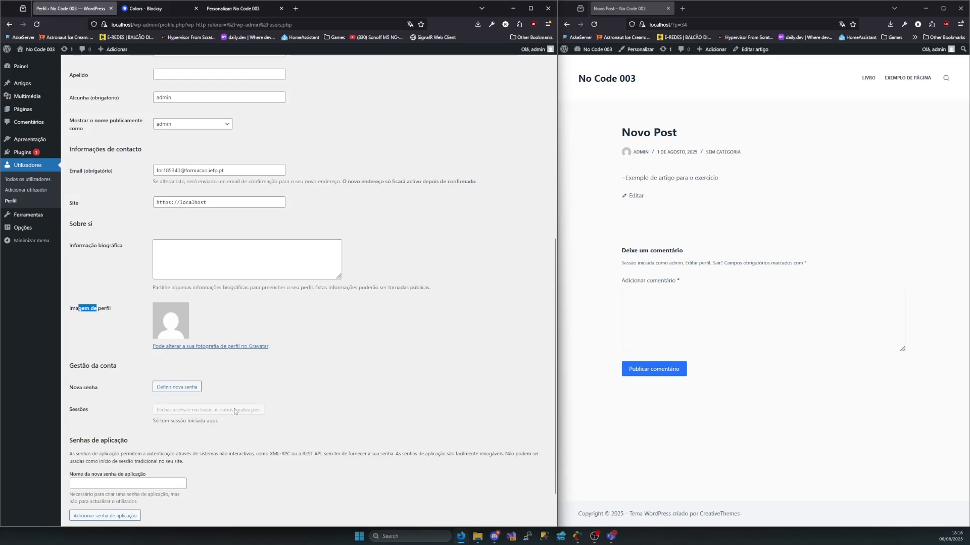
{"action": "mouse_move", "coordinate": [147, 422]}
{"action": "left_mouse_down"}
{"action": "mouse_move", "coordinate": [221, 423]}
{"action": "mouse_move", "coordinate": [143, 421]}
{"action": "left_mouse_up"}
{"action": "left_click", "coordinate": [155, 421]}
Examine the Senhas de aplicação section and the profile update option at the end of the profile
{"action": "scroll", "coordinate": [106, 429], "scroll_direction": "down", "scroll_amount": 2}
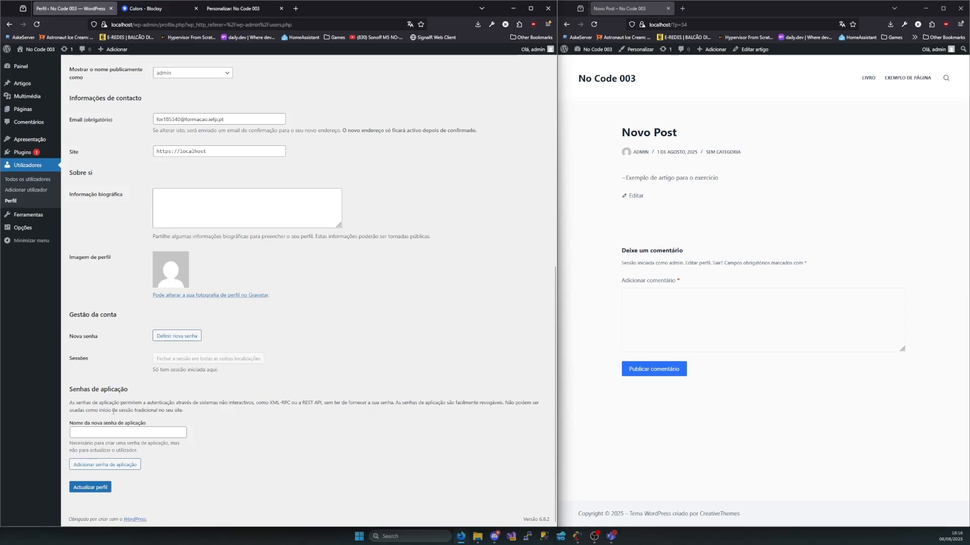
{"action": "left_click_drag", "start_coordinate": [116, 403], "coordinate": [132, 407]}
{"action": "left_click", "coordinate": [156, 437]}
{"action": "left_click_drag", "start_coordinate": [147, 423], "coordinate": [74, 428]}
{"action": "triple_click", "coordinate": [74, 425]}
{"action": "left_click", "coordinate": [191, 426]}
{"action": "left_click_drag", "start_coordinate": [87, 127], "coordinate": [222, 422]}
{"action": "left_click", "coordinate": [286, 460]}
{"action": "left_click", "coordinate": [159, 434]}
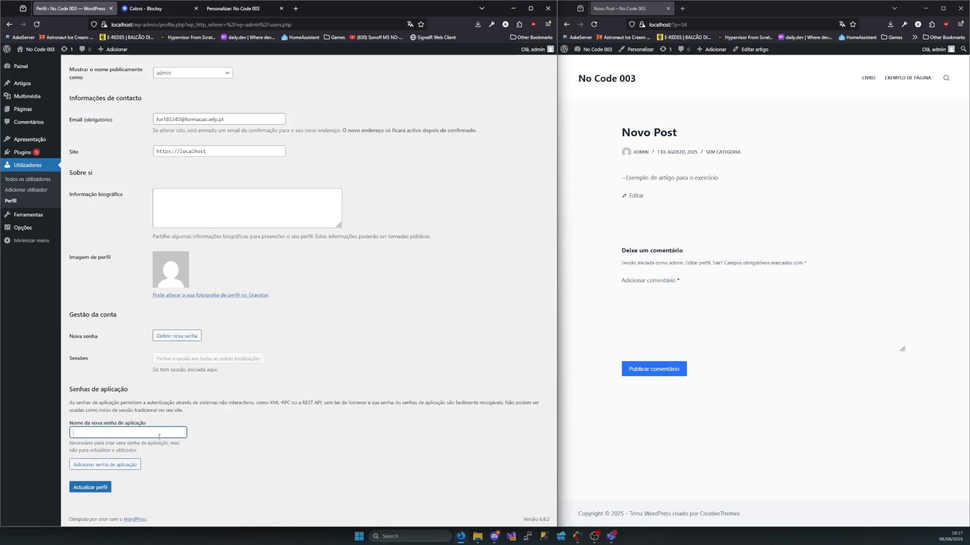
{"action": "left_click", "coordinate": [98, 494]}
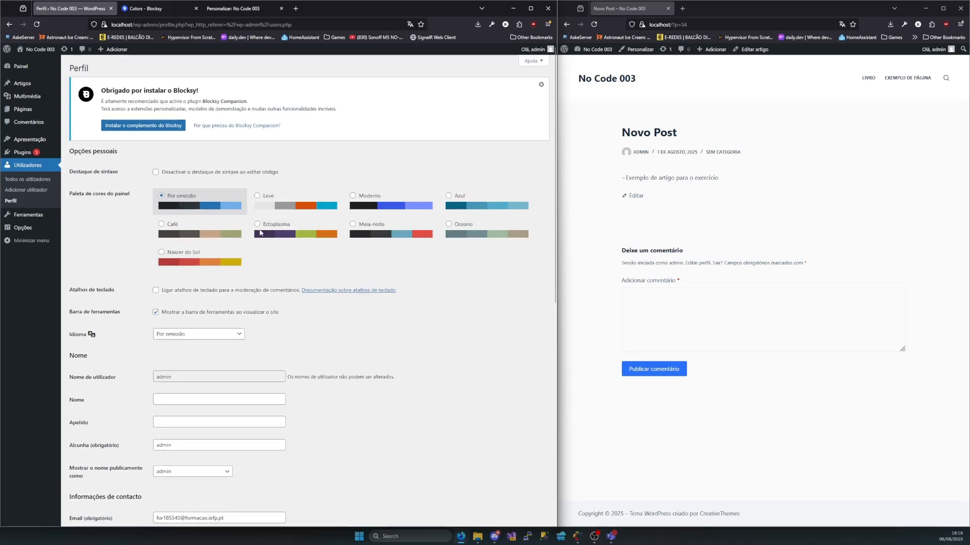
Dismiss the Blocksy companion notice and return to the Utilizadores list
{"action": "left_click", "coordinate": [540, 85]}
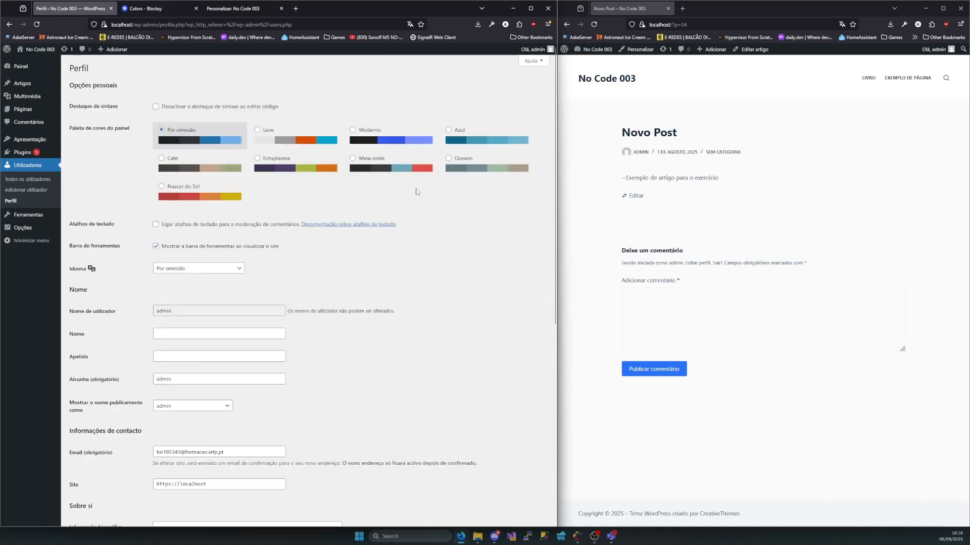
{"action": "key", "text": "alt+Left"}
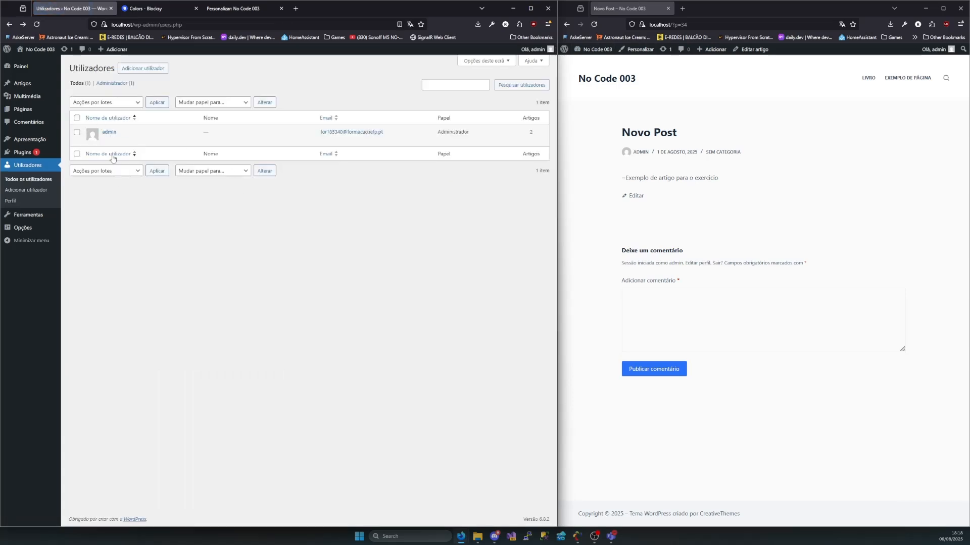
{"action": "left_click", "coordinate": [109, 141]}
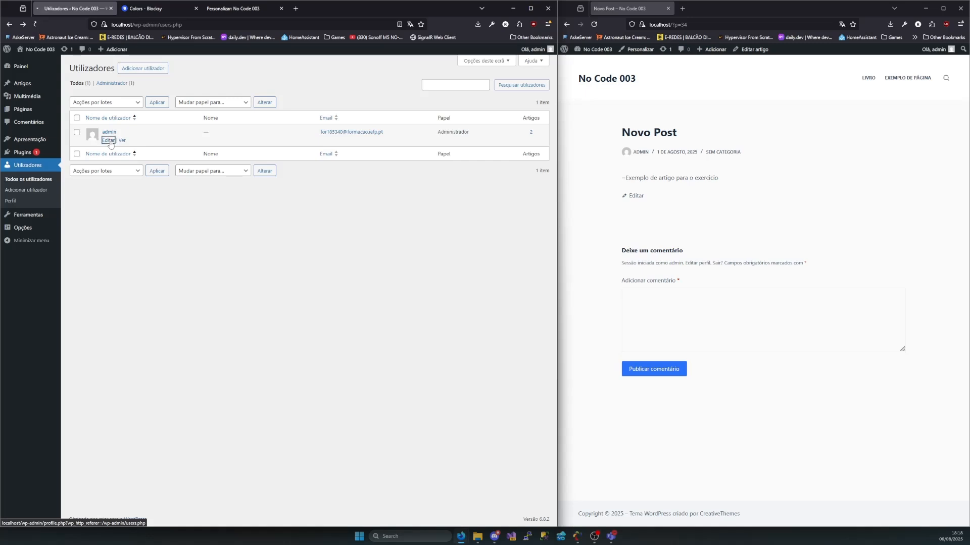
{"action": "key", "text": "alt+Left"}
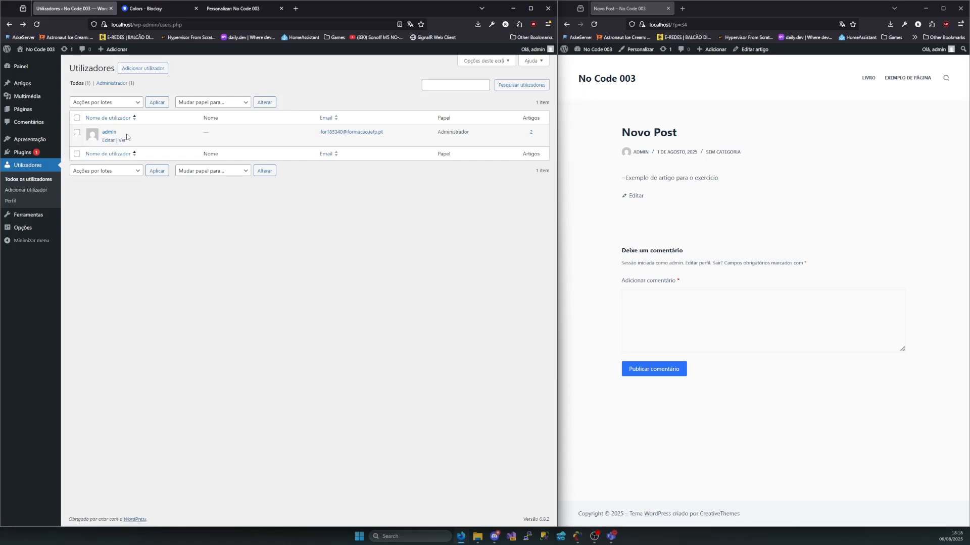
Open the form for adding a user and set the username to admin2
{"action": "left_click", "coordinate": [158, 70]}
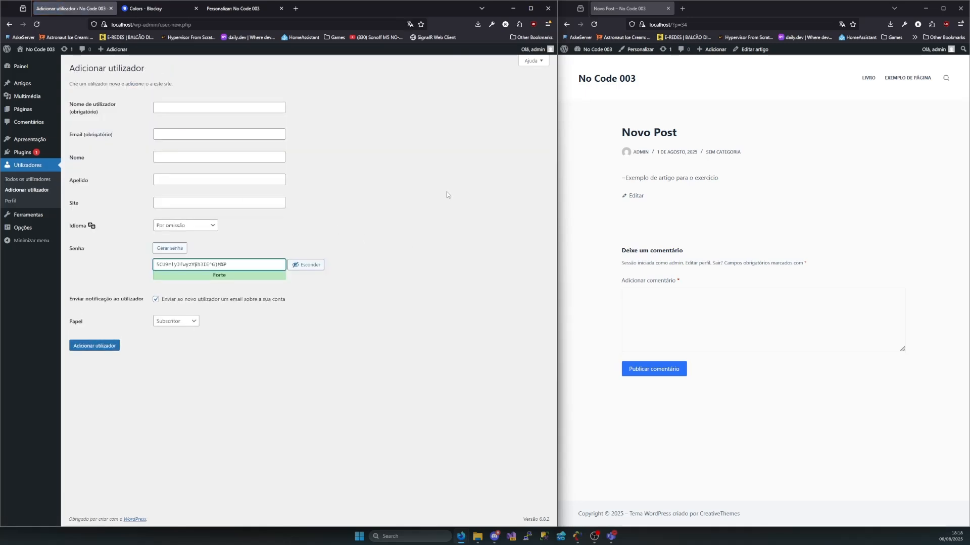
{"action": "left_click", "coordinate": [155, 106]}
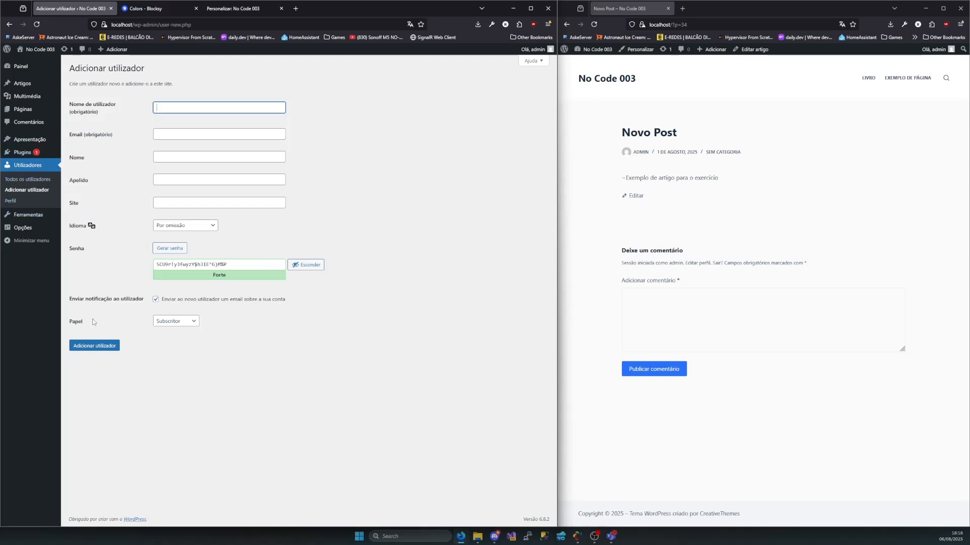
{"action": "mouse_move", "coordinate": [24, 219]}
{"action": "type", "text": "dmin2"}
Fill in the new user's email address and set Nome to admin2
{"action": "left_click", "coordinate": [180, 135]}
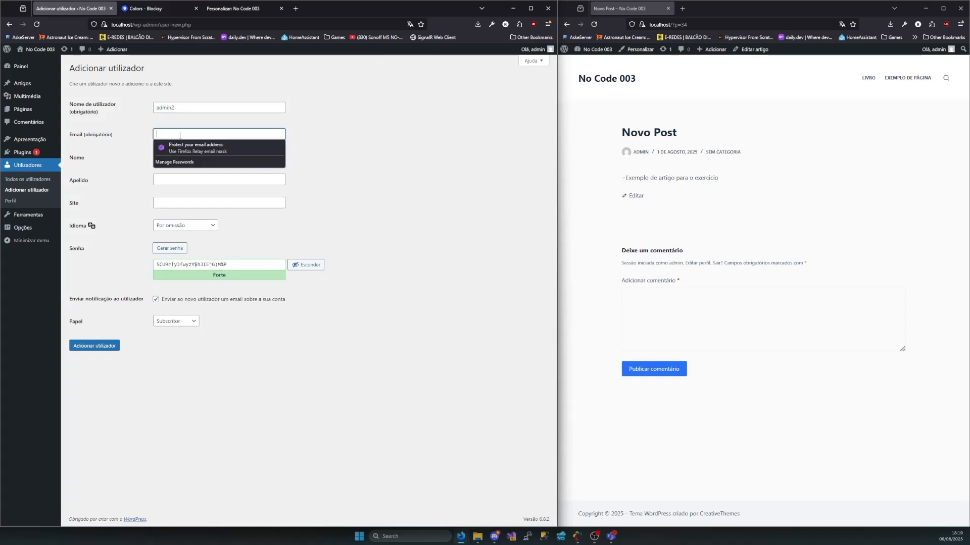
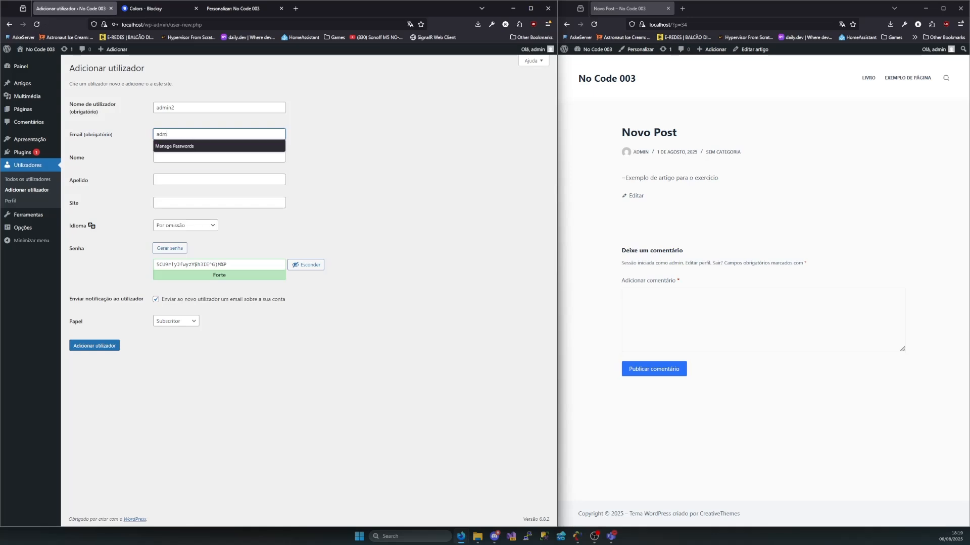
{"action": "key", "text": "Left"}
{"action": "key", "text": "Left"}
{"action": "key", "text": "Left"}
{"action": "key", "text": "Left"}
{"action": "key", "text": "Left"}
{"action": "key", "text": "Left"}
{"action": "key", "text": "Left"}
{"action": "key", "text": "Left"}
{"action": "key", "text": "Left"}
{"action": "key", "text": "Left"}
{"action": "left_click", "coordinate": [386, 153]}
{"action": "left_click", "coordinate": [185, 155]}
{"action": "type", "text": "admi"}
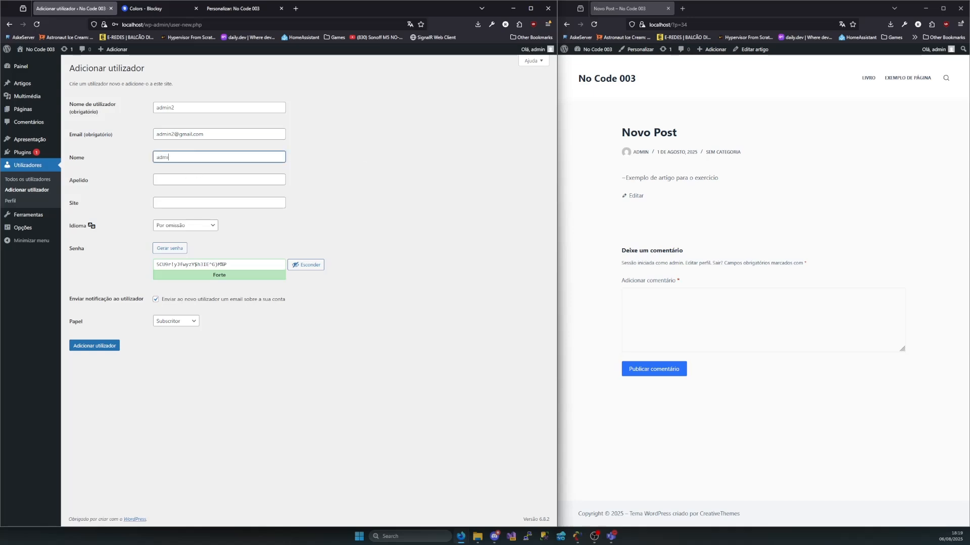
Leave Apelido and Site empty and replace the generated password with a custom account password in the Senha field
{"action": "left_click", "coordinate": [195, 174]}
{"action": "double_click", "coordinate": [185, 160]}
{"action": "left_click", "coordinate": [166, 201]}
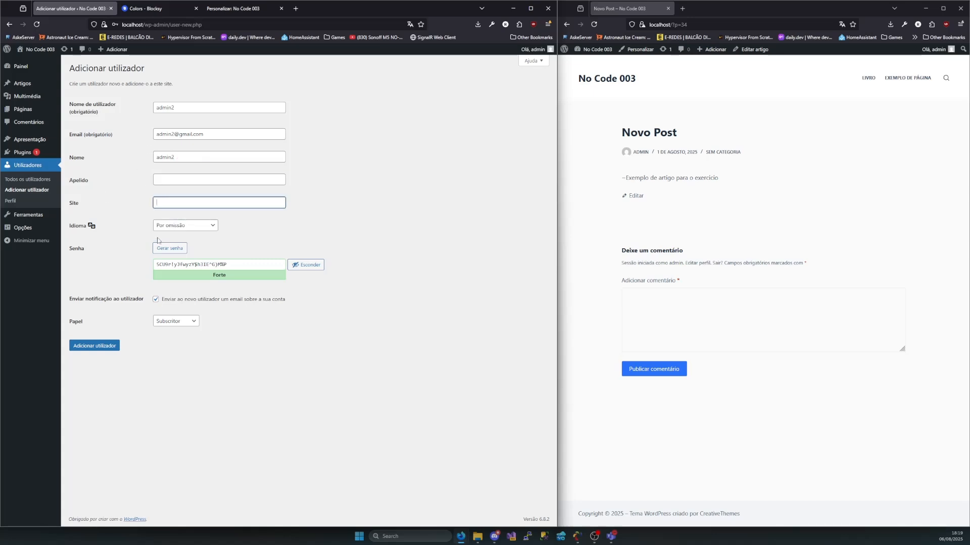
{"action": "left_click_drag", "start_coordinate": [228, 265], "coordinate": [133, 258]}
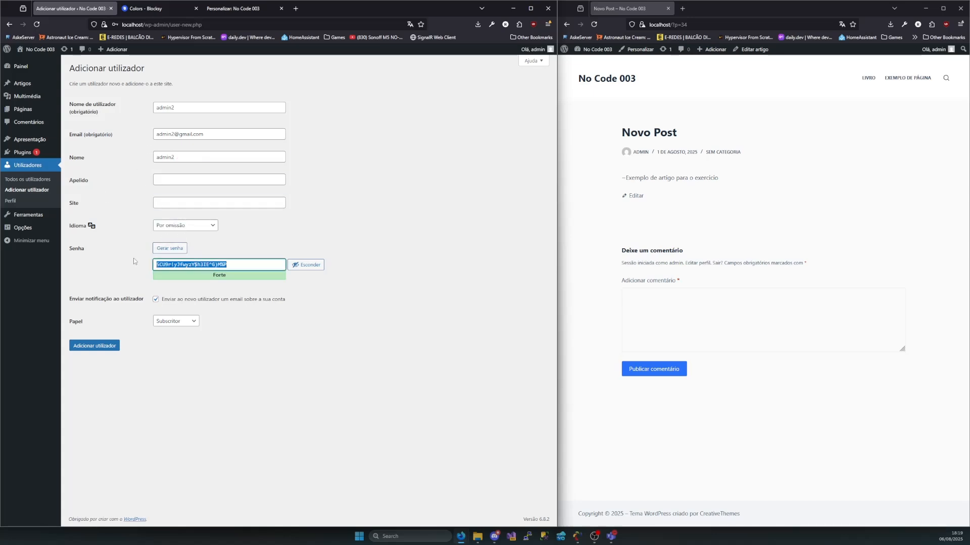
{"action": "type", "text": "admin2"}
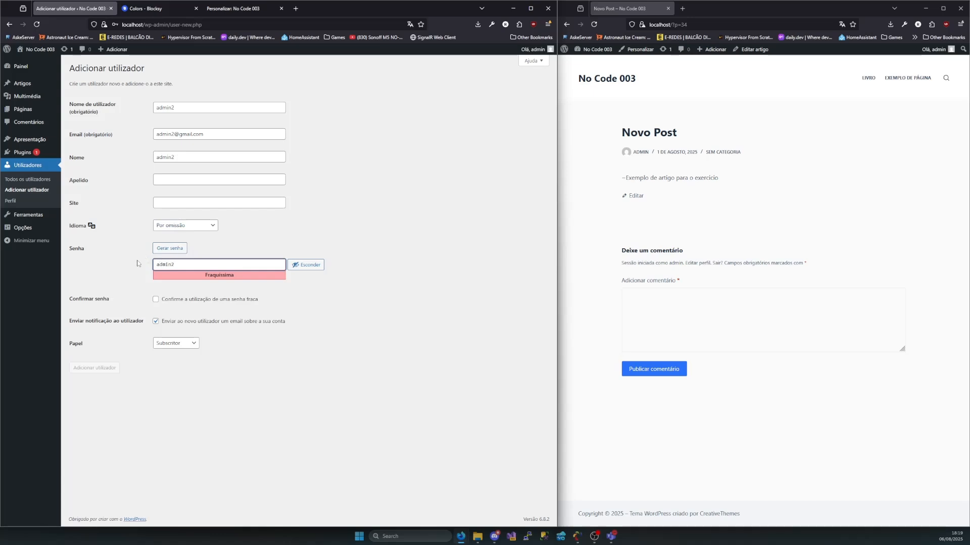
Allow the weak password, set Papel to Administrador, create the admin2 user and decline saving the login in the browser
{"action": "left_click", "coordinate": [155, 300]}
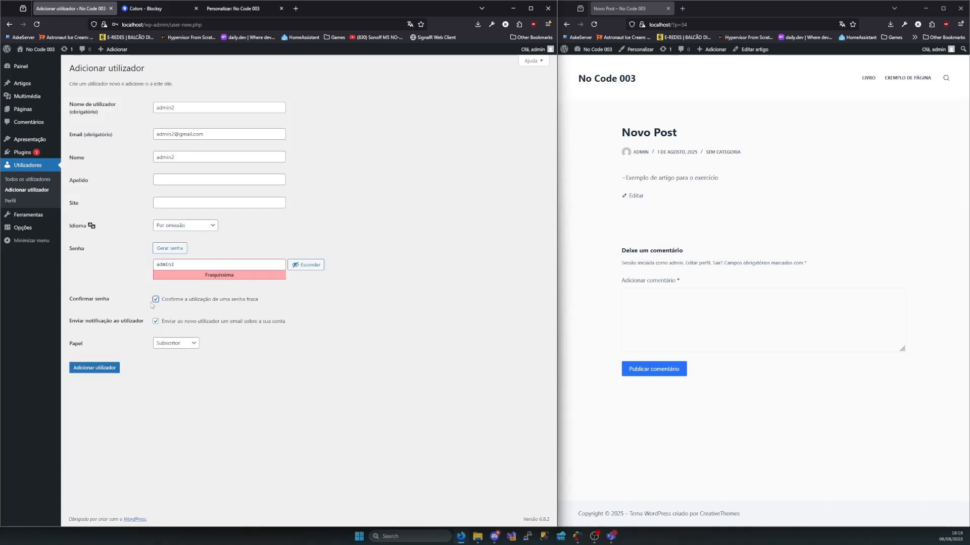
{"action": "left_click", "coordinate": [170, 345]}
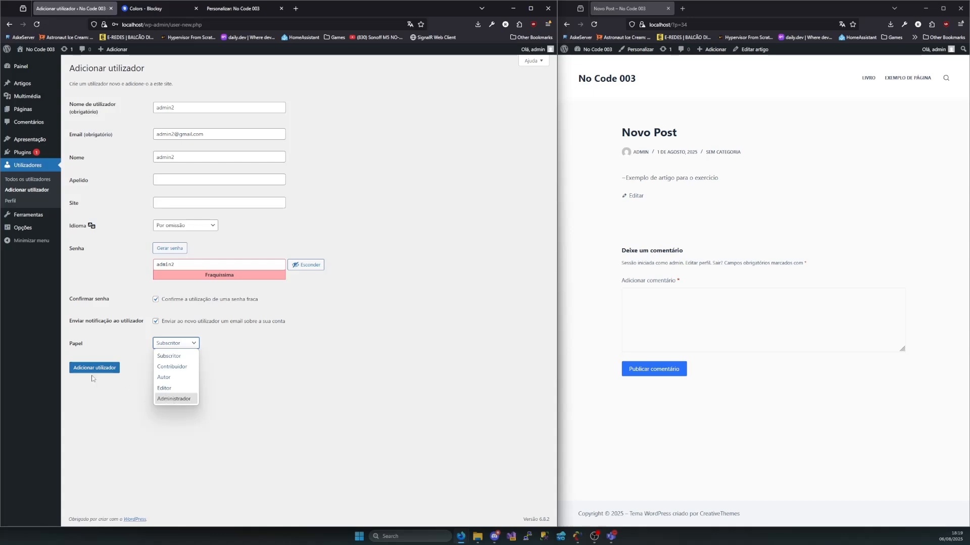
{"action": "left_click", "coordinate": [182, 398]}
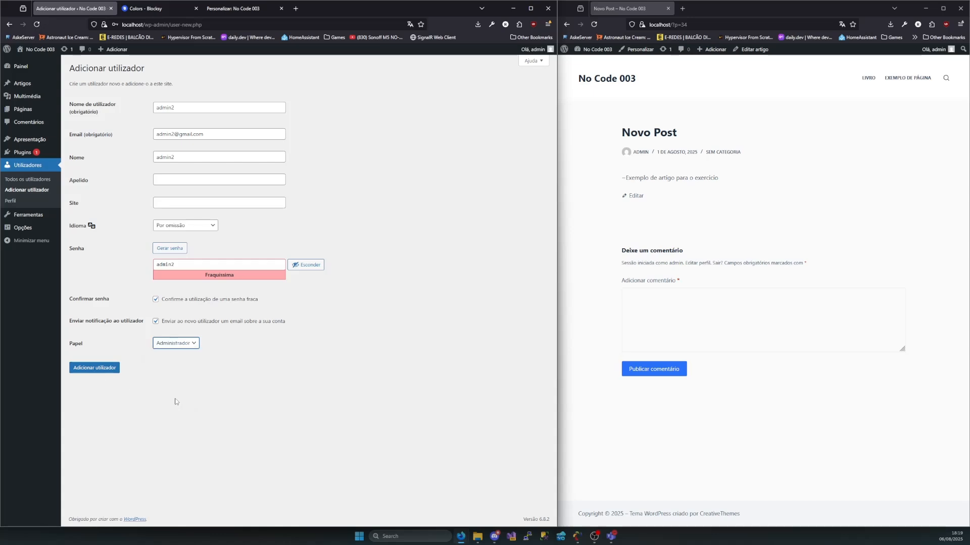
{"action": "left_click", "coordinate": [96, 369]}
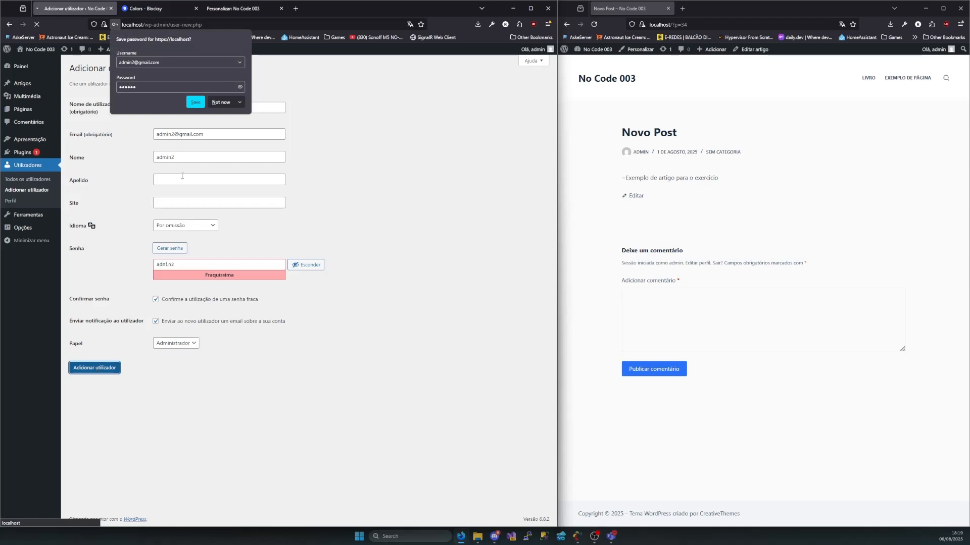
{"action": "left_click", "coordinate": [225, 104]}
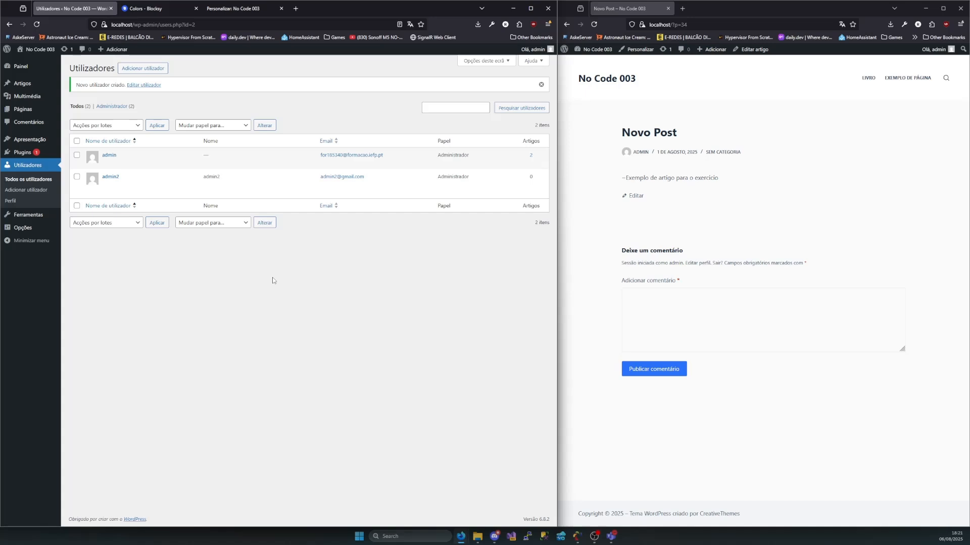
Open the current user's Perfil page and look through its settings down to the application passwords section
{"action": "left_click", "coordinate": [15, 202]}
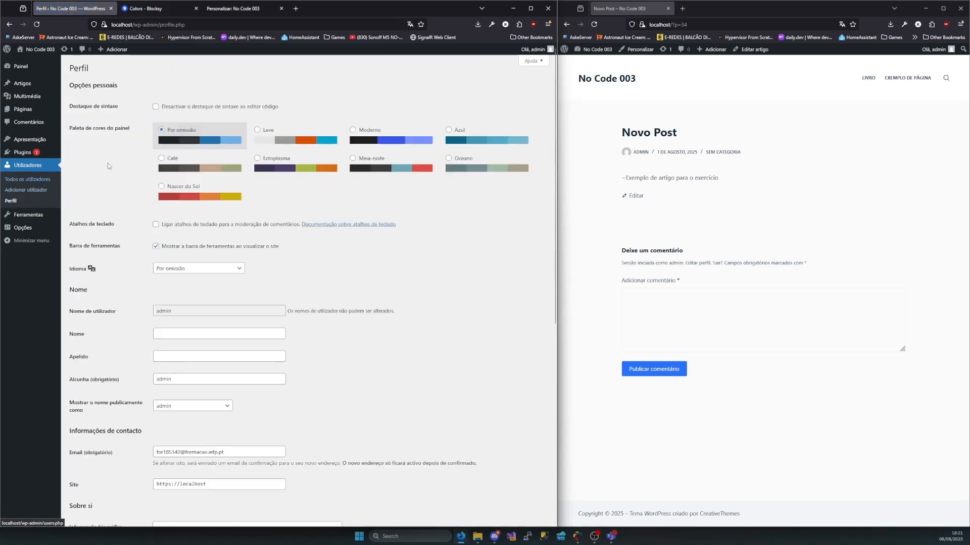
{"action": "scroll", "coordinate": [232, 251], "scroll_direction": "down", "scroll_amount": 2}
{"action": "scroll", "coordinate": [233, 251], "scroll_direction": "down", "scroll_amount": 5}
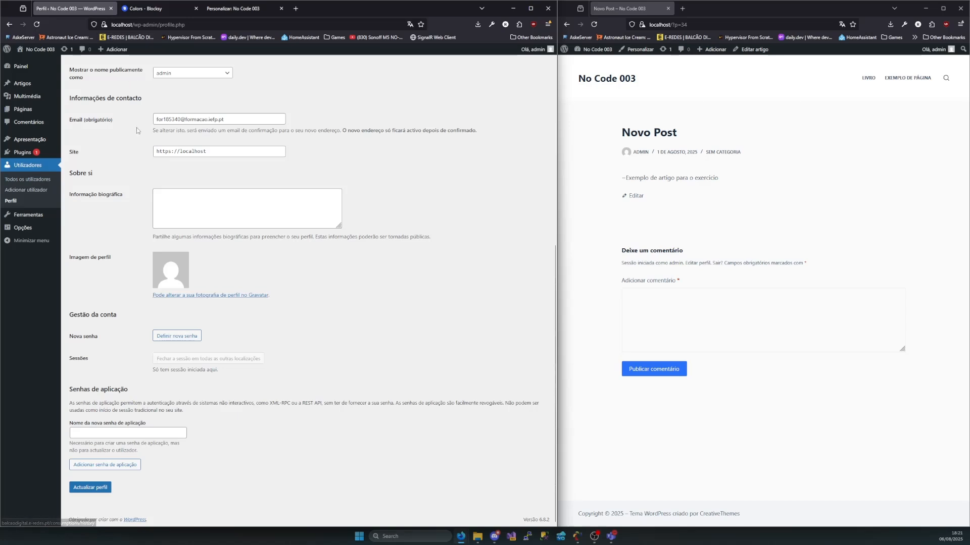
Open Ferramentas and examine the description of the category and tag converter
{"action": "left_click", "coordinate": [31, 219]}
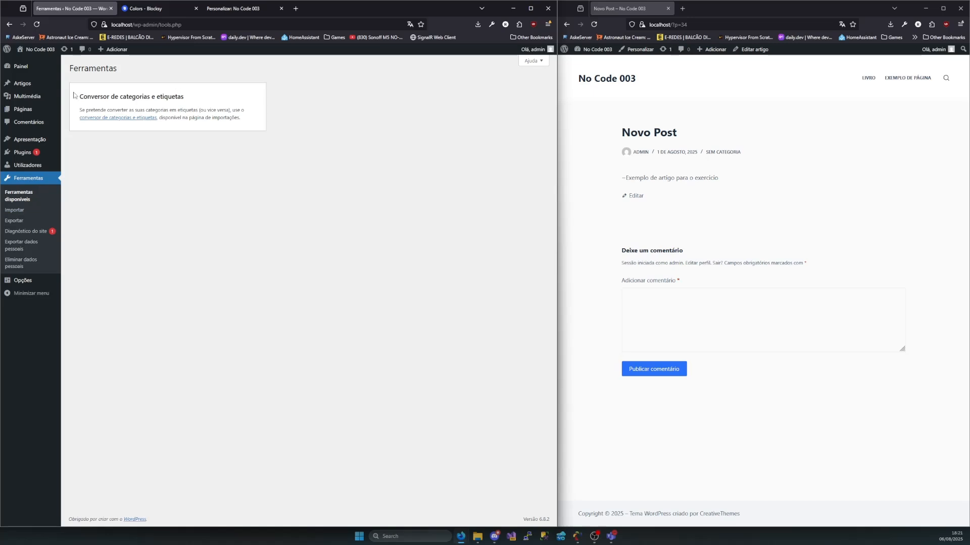
{"action": "mouse_move", "coordinate": [75, 94]}
{"action": "left_mouse_down"}
{"action": "mouse_move", "coordinate": [183, 97]}
{"action": "mouse_move", "coordinate": [95, 100]}
{"action": "mouse_move", "coordinate": [94, 110]}
{"action": "mouse_move", "coordinate": [233, 117]}
{"action": "mouse_move", "coordinate": [203, 128]}
{"action": "mouse_move", "coordinate": [243, 118]}
{"action": "mouse_move", "coordinate": [64, 91]}
{"action": "left_mouse_up"}
{"action": "left_click", "coordinate": [195, 101]}
{"action": "left_click", "coordinate": [94, 101]}
{"action": "left_click", "coordinate": [103, 127]}
{"action": "left_click", "coordinate": [242, 119]}
{"action": "left_click", "coordinate": [92, 113]}
Open the Importar page and review the available importers, including Blogger, LiveJournal, RSS and WordPress
{"action": "left_click", "coordinate": [23, 211]}
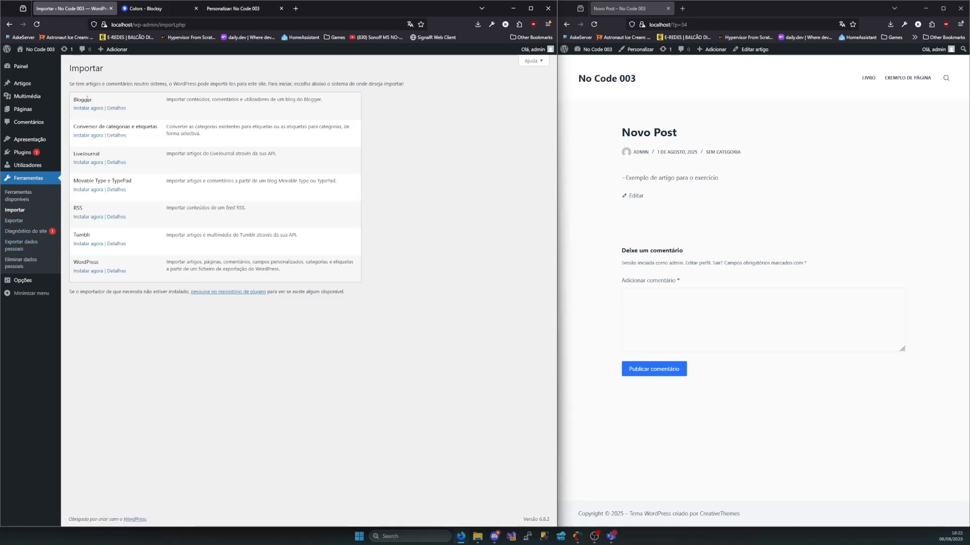
{"action": "left_click_drag", "start_coordinate": [86, 99], "coordinate": [72, 101]}
{"action": "left_click_drag", "start_coordinate": [103, 155], "coordinate": [72, 208]}
{"action": "left_click", "coordinate": [104, 209]}
{"action": "left_click", "coordinate": [109, 209]}
{"action": "left_click_drag", "start_coordinate": [100, 263], "coordinate": [73, 263]}
Review the Exportar page's explanation and content choices without exporting, and return to the Importar page
{"action": "left_click", "coordinate": [15, 221]}
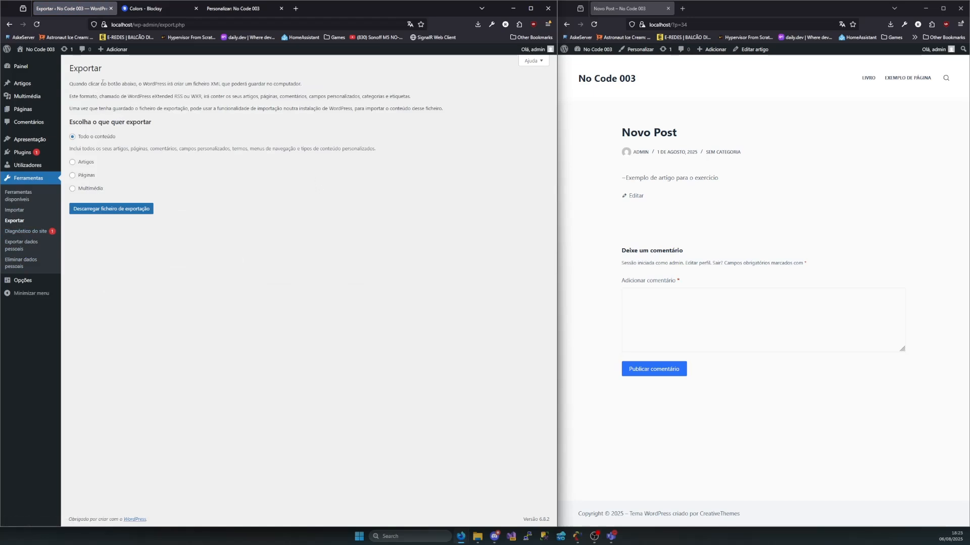
{"action": "left_click_drag", "start_coordinate": [102, 82], "coordinate": [273, 83]}
{"action": "left_click", "coordinate": [270, 84]}
{"action": "mouse_move", "coordinate": [121, 137]}
{"action": "left_mouse_down"}
{"action": "mouse_move", "coordinate": [56, 139]}
{"action": "mouse_move", "coordinate": [146, 123]}
{"action": "mouse_move", "coordinate": [132, 131]}
{"action": "left_mouse_up"}
{"action": "left_click_drag", "start_coordinate": [95, 175], "coordinate": [88, 176]}
{"action": "left_click", "coordinate": [132, 189]}
{"action": "left_click", "coordinate": [16, 212]}
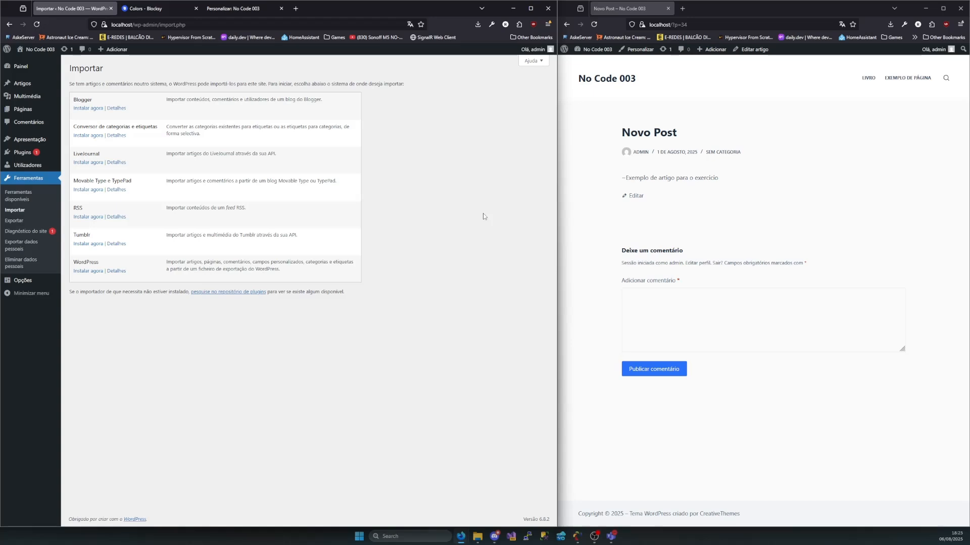
Open Diagnóstico do site and examine its critical problem and recommended improvements sections
{"action": "left_click", "coordinate": [36, 234]}
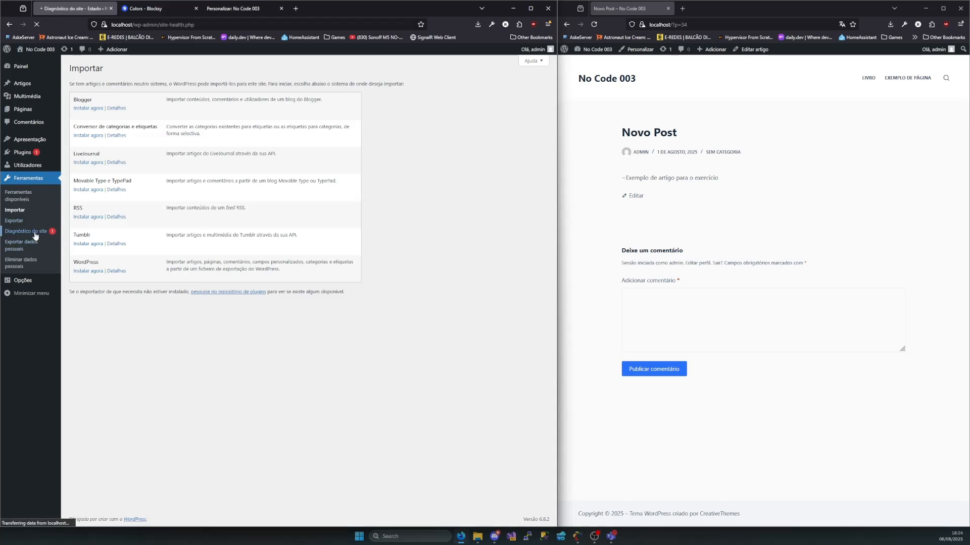
{"action": "mouse_move", "coordinate": [44, 115]}
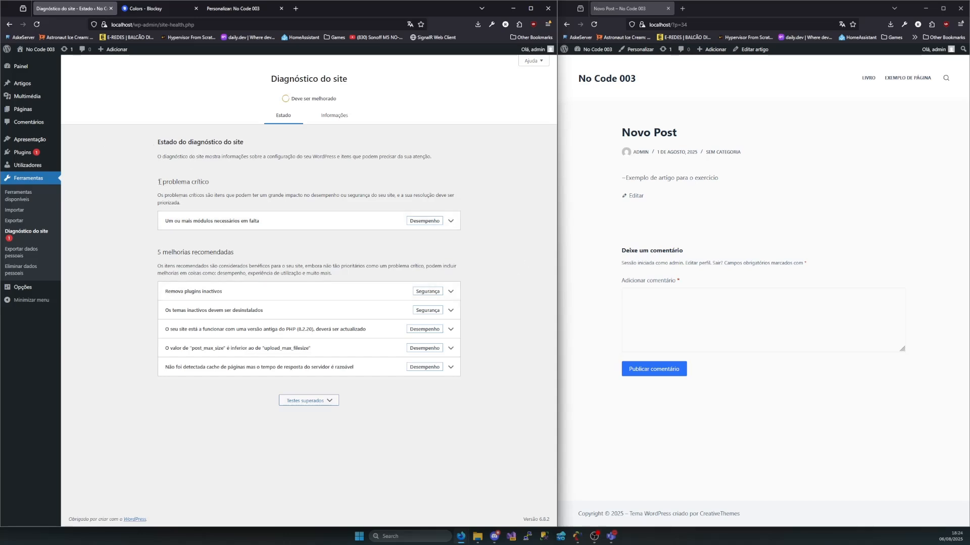
{"action": "left_click_drag", "start_coordinate": [159, 182], "coordinate": [231, 186]}
{"action": "left_click", "coordinate": [158, 255]}
{"action": "left_click_drag", "start_coordinate": [158, 254], "coordinate": [270, 253]}
{"action": "left_click", "coordinate": [258, 253]}
Expand the critical problem about missing modules and read its details on PHP modules, including gd and zip
{"action": "left_click", "coordinate": [176, 224]}
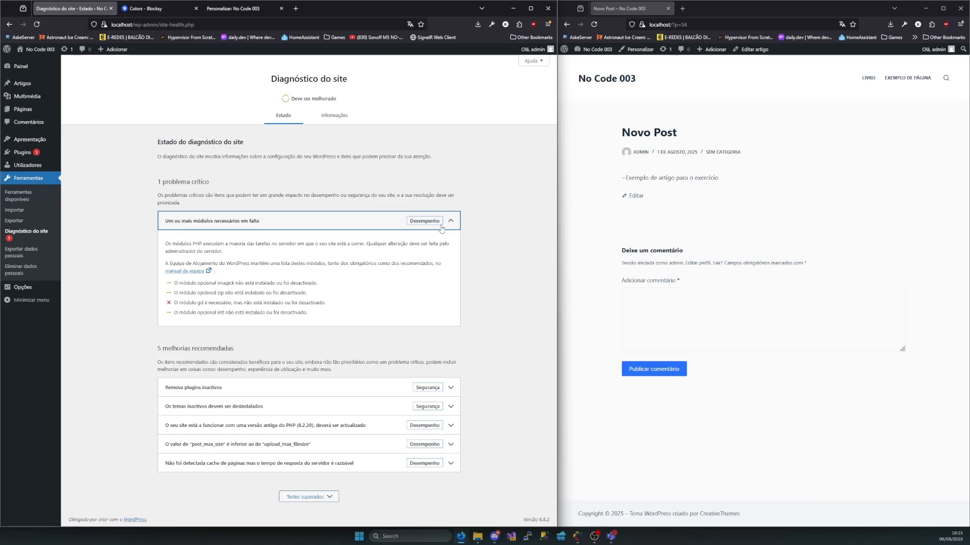
{"action": "left_click_drag", "start_coordinate": [176, 244], "coordinate": [208, 246]}
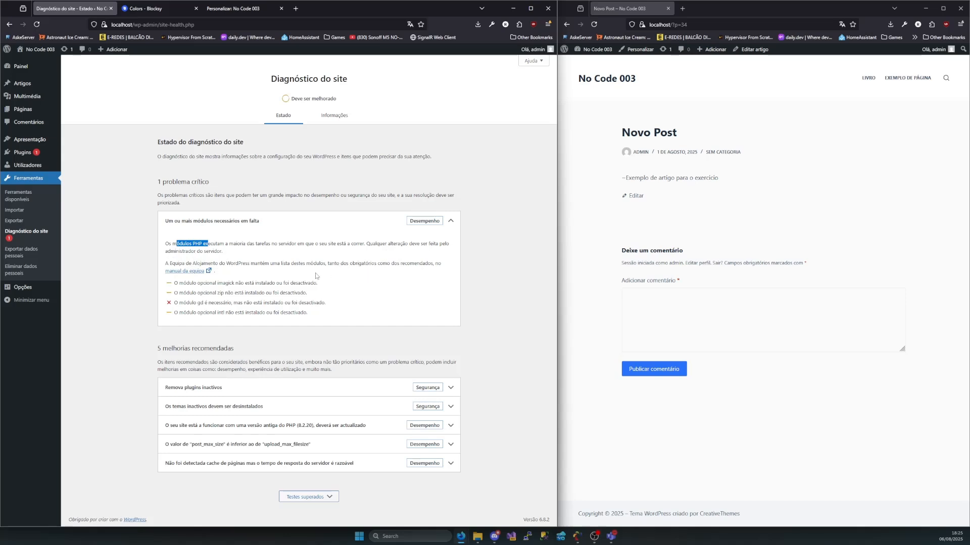
{"action": "left_click_drag", "start_coordinate": [174, 303], "coordinate": [201, 293]}
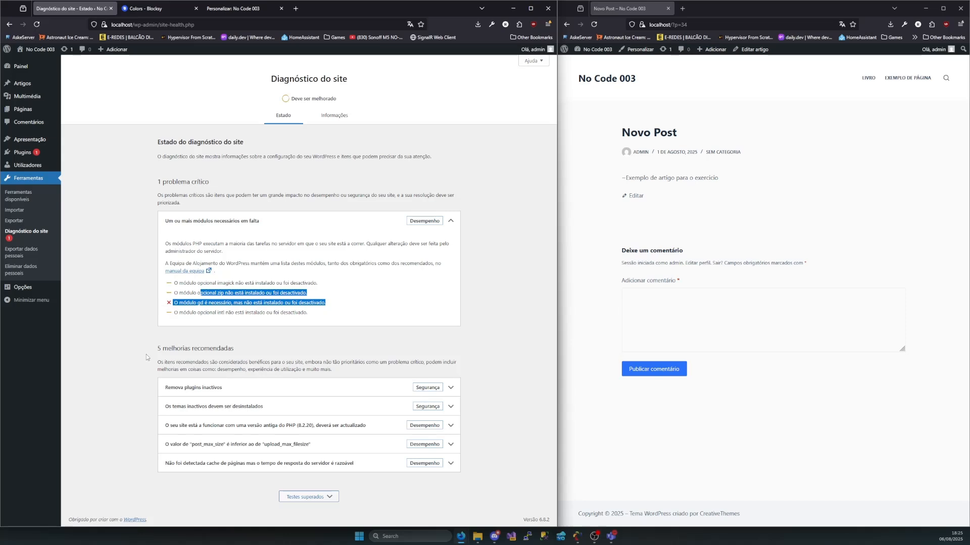
Review the recommended improvements by checking and collapsing the inactive plugins details and expanding the inactive themes item
{"action": "left_click_drag", "start_coordinate": [163, 349], "coordinate": [251, 359]}
{"action": "left_click", "coordinate": [249, 350]}
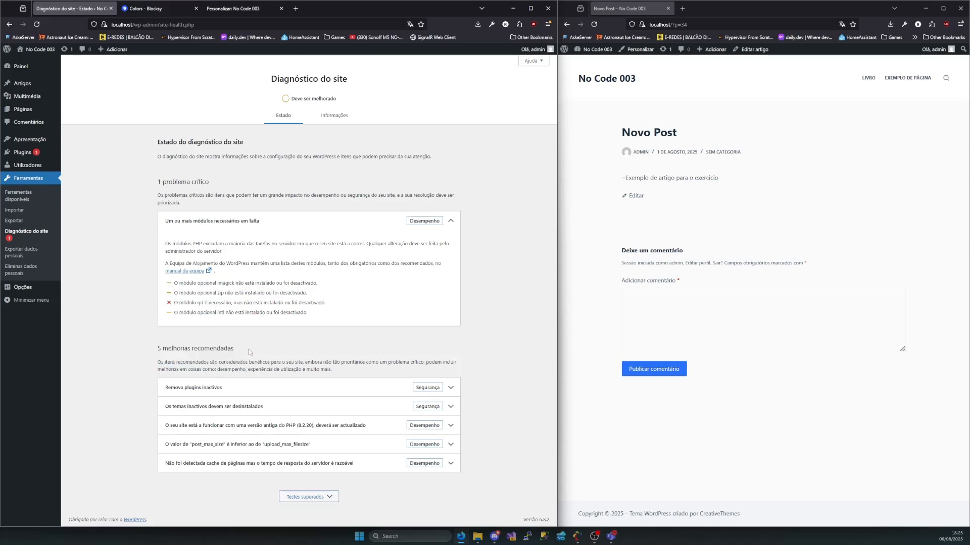
{"action": "left_click", "coordinate": [439, 389]}
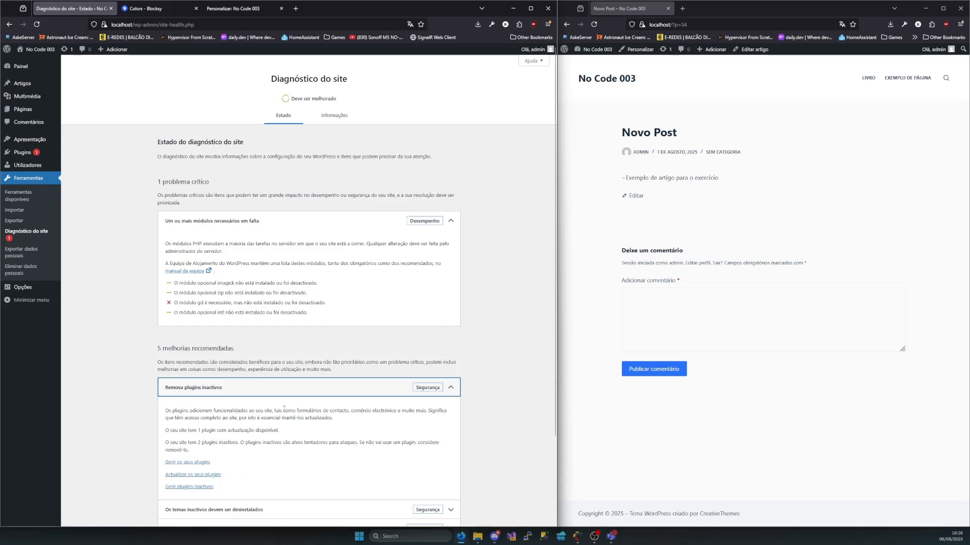
{"action": "left_click", "coordinate": [247, 387]}
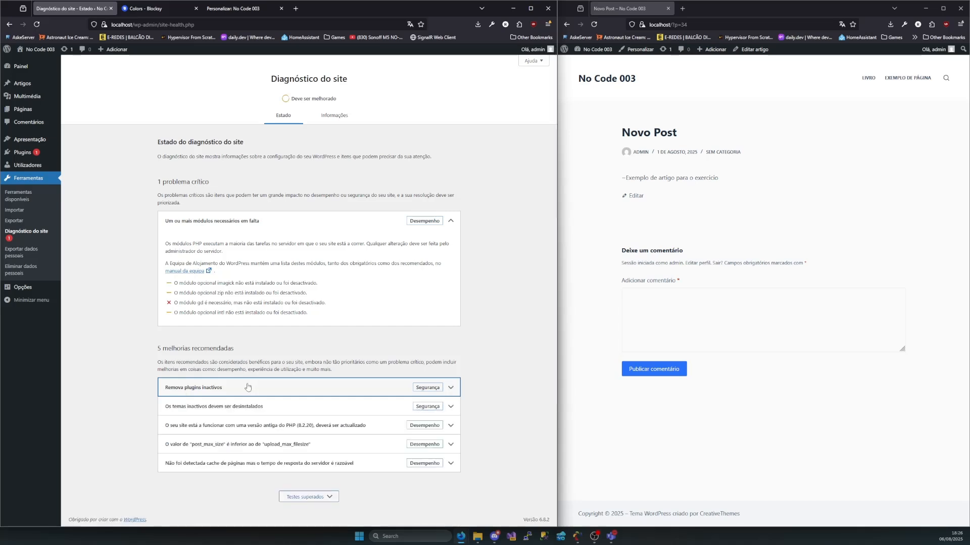
{"action": "left_click", "coordinate": [196, 413]}
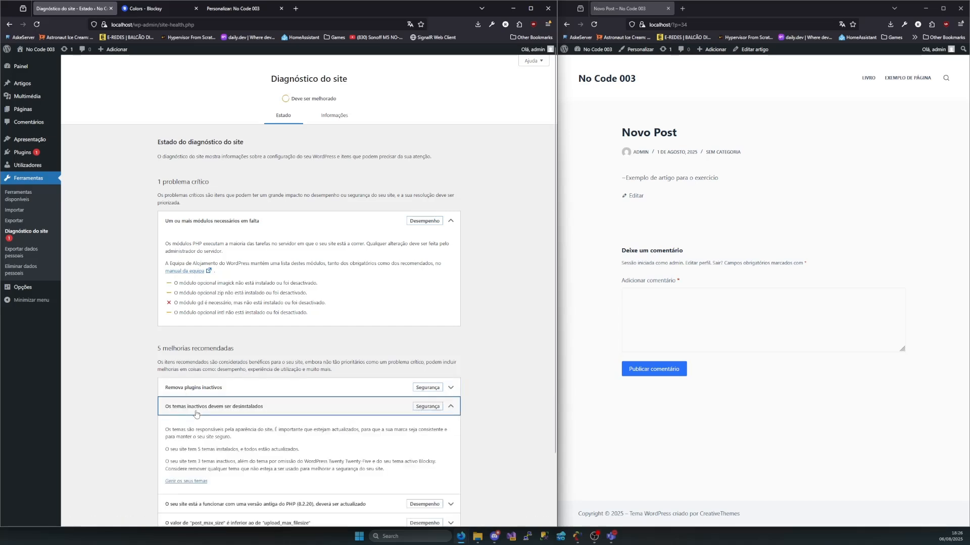
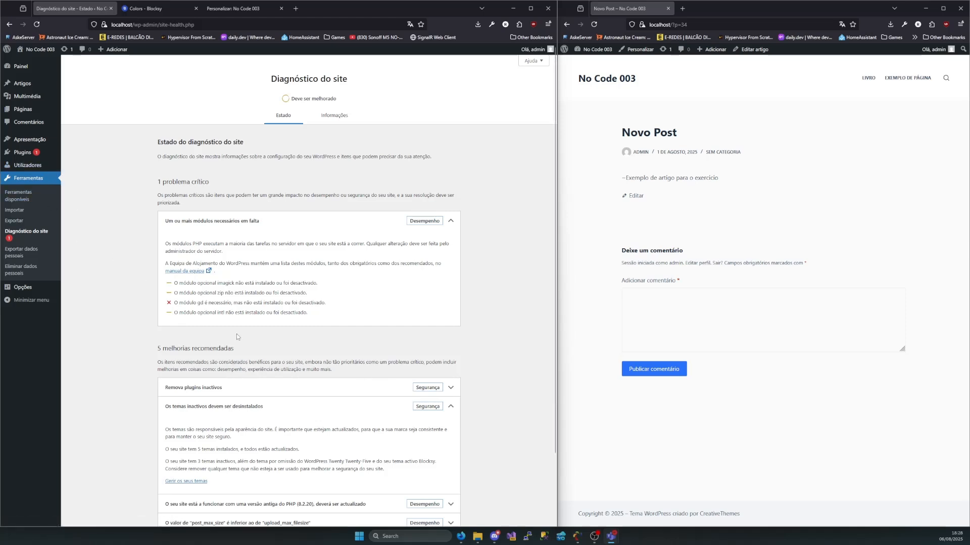
Expand the recommended improvement about post_max_size being lower than upload_max_filesize and read its explanation of the two settings
{"action": "scroll", "coordinate": [236, 334], "scroll_direction": "down", "scroll_amount": 3}
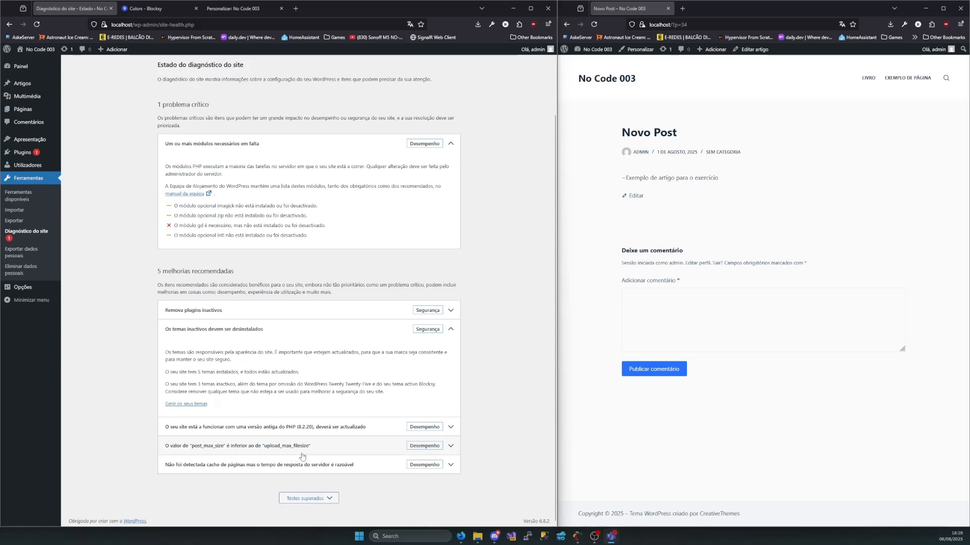
{"action": "left_click", "coordinate": [268, 453]}
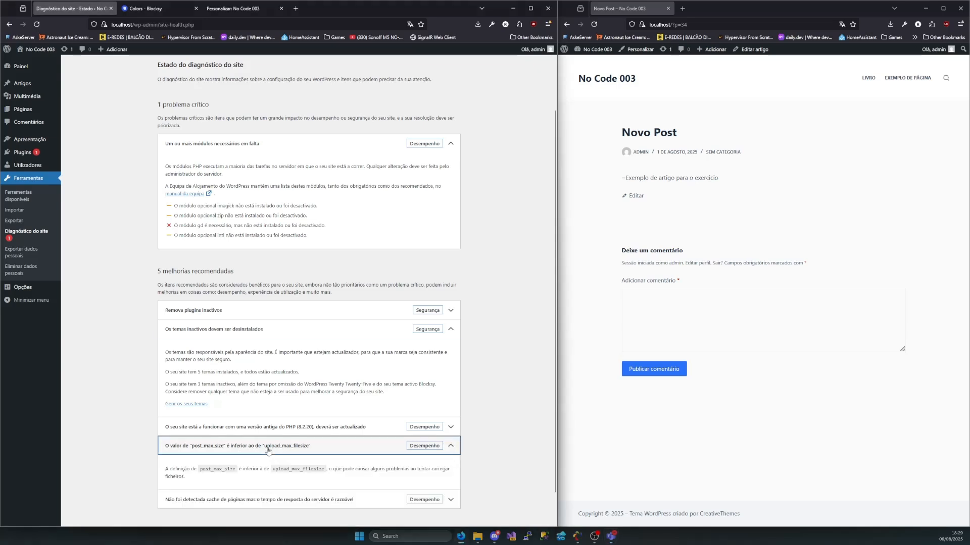
{"action": "scroll", "coordinate": [302, 438], "scroll_direction": "down", "scroll_amount": 1}
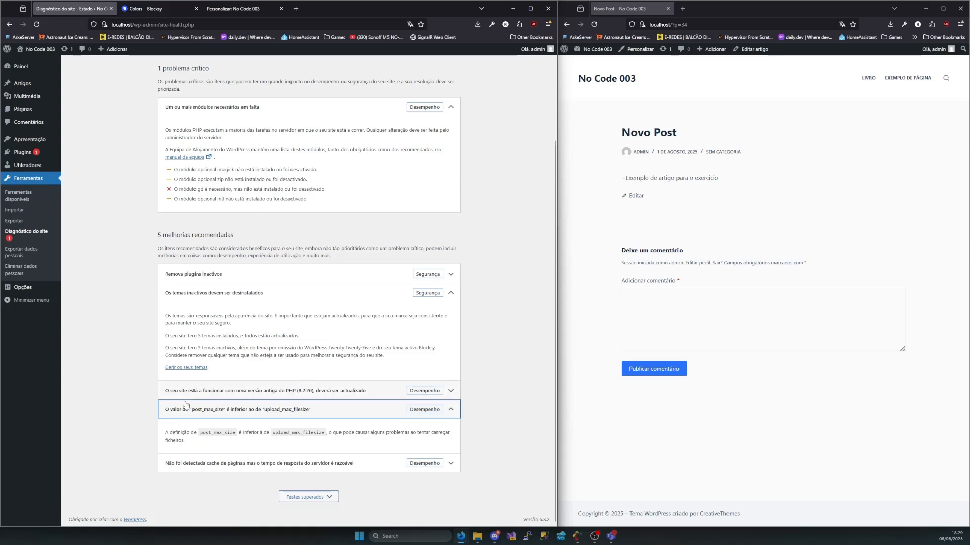
{"action": "left_click_drag", "start_coordinate": [201, 434], "coordinate": [326, 439]}
{"action": "left_click", "coordinate": [236, 436]}
{"action": "left_click", "coordinate": [291, 432]}
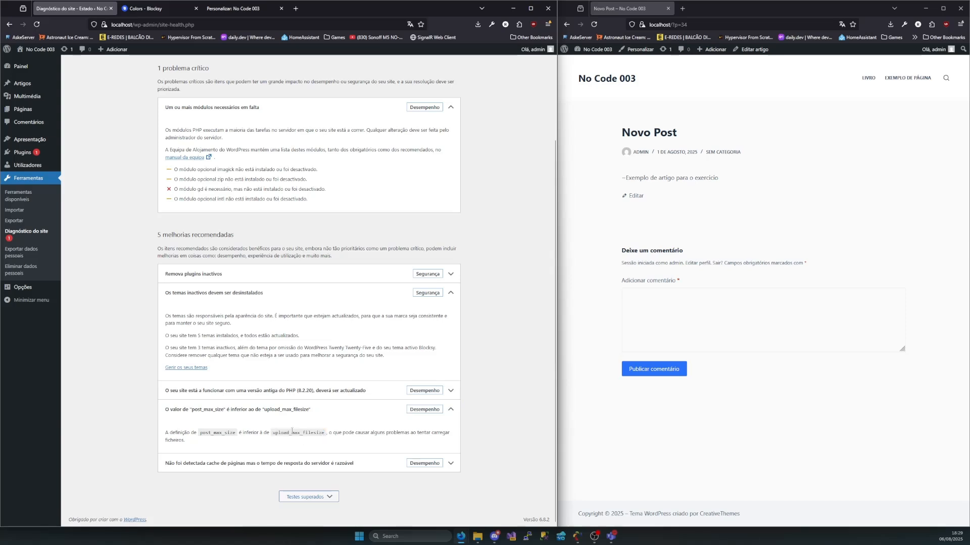
{"action": "mouse_move", "coordinate": [240, 433]}
{"action": "left_mouse_down"}
{"action": "mouse_move", "coordinate": [201, 434]}
{"action": "mouse_move", "coordinate": [244, 433]}
{"action": "mouse_move", "coordinate": [235, 436]}
{"action": "left_mouse_up"}
{"action": "mouse_move", "coordinate": [326, 433]}
{"action": "left_mouse_down"}
{"action": "mouse_move", "coordinate": [270, 432]}
{"action": "mouse_move", "coordinate": [325, 433]}
{"action": "left_mouse_up"}
{"action": "left_click", "coordinate": [274, 433]}
{"action": "left_click_drag", "start_coordinate": [236, 433], "coordinate": [200, 433]}
{"action": "left_click", "coordinate": [248, 448]}
{"action": "left_click_drag", "start_coordinate": [208, 443], "coordinate": [163, 431]}
{"action": "left_click", "coordinate": [184, 432]}
{"action": "left_click", "coordinate": [174, 436]}
Expand the page cache recommendation, read its details, and review the diagnosis sections above it
{"action": "left_click", "coordinate": [251, 463]}
{"action": "scroll", "coordinate": [336, 430], "scroll_direction": "down", "scroll_amount": 2}
{"action": "scroll", "coordinate": [337, 430], "scroll_direction": "down", "scroll_amount": 1}
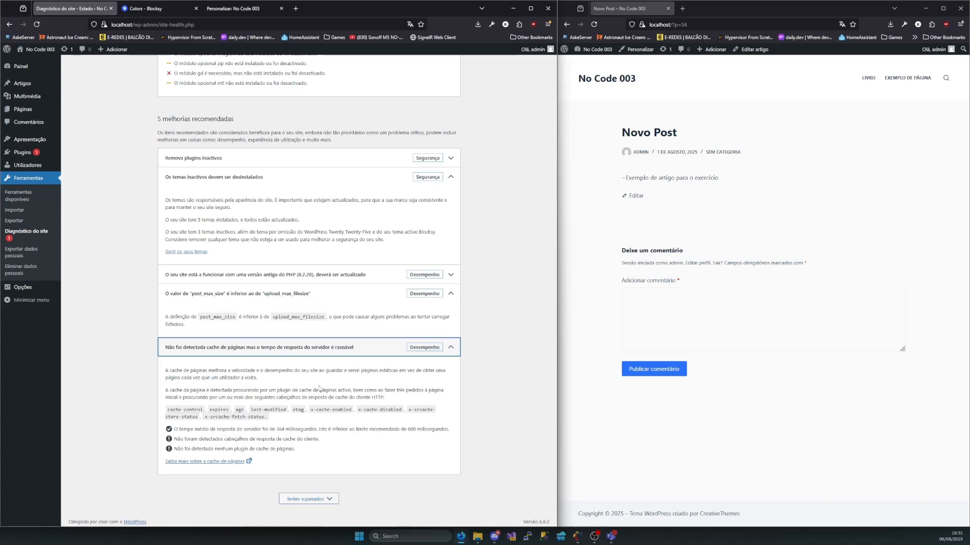
{"action": "scroll", "coordinate": [333, 374], "scroll_direction": "down", "scroll_amount": 1}
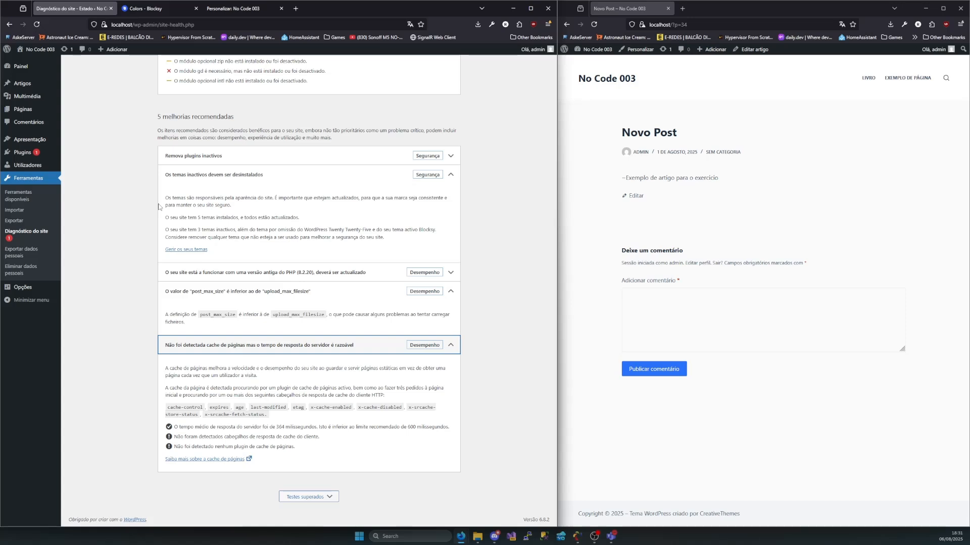
{"action": "scroll", "coordinate": [159, 207], "scroll_direction": "up", "scroll_amount": 3}
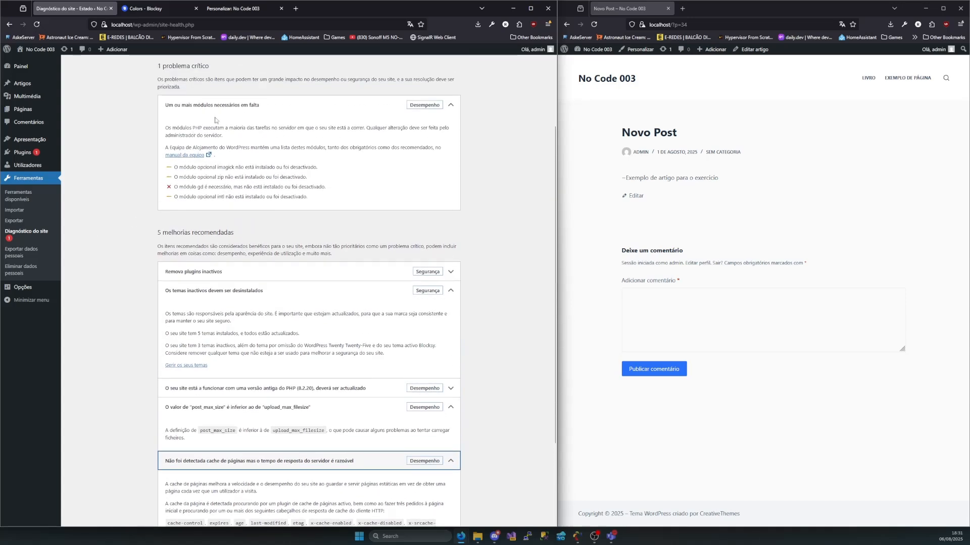
{"action": "scroll", "coordinate": [230, 129], "scroll_direction": "up", "scroll_amount": 1}
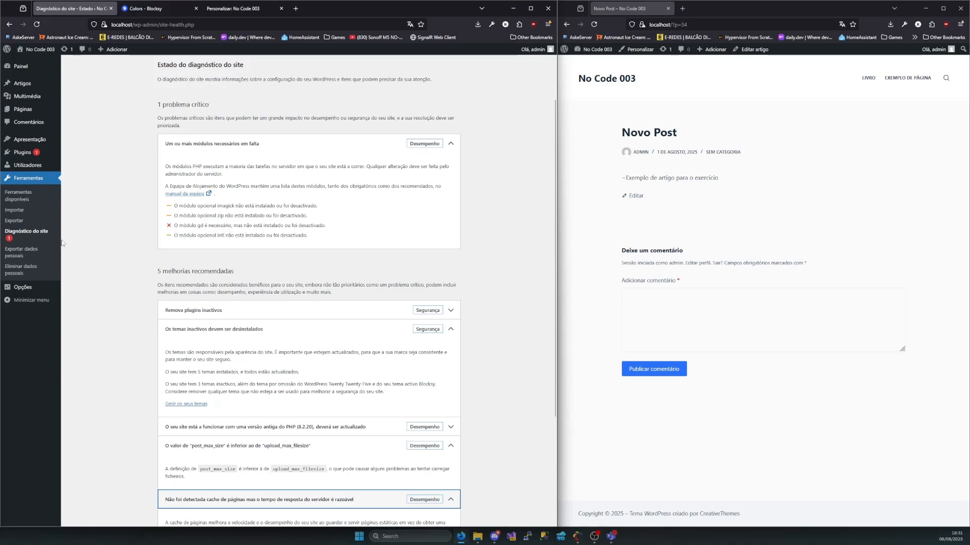
Read the explanations on the Exportar dados pessoais and Eliminar dados pessoais pages without submitting any request
{"action": "left_click", "coordinate": [33, 259]}
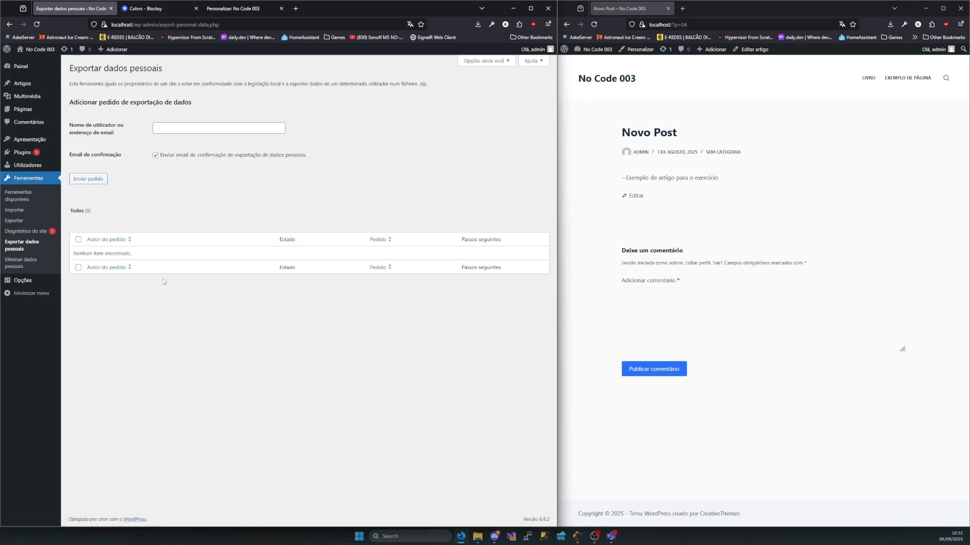
{"action": "left_click_drag", "start_coordinate": [71, 83], "coordinate": [377, 84]}
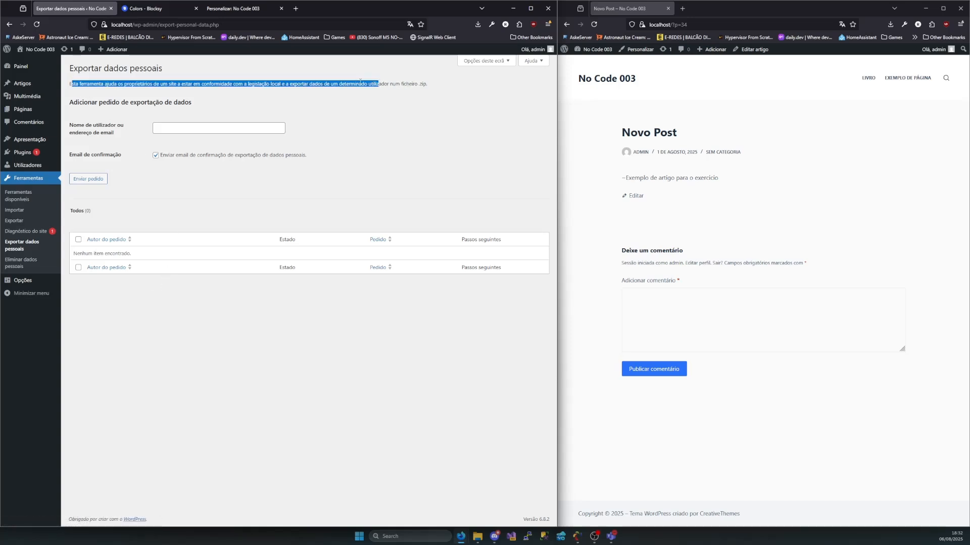
{"action": "left_click", "coordinate": [129, 94]}
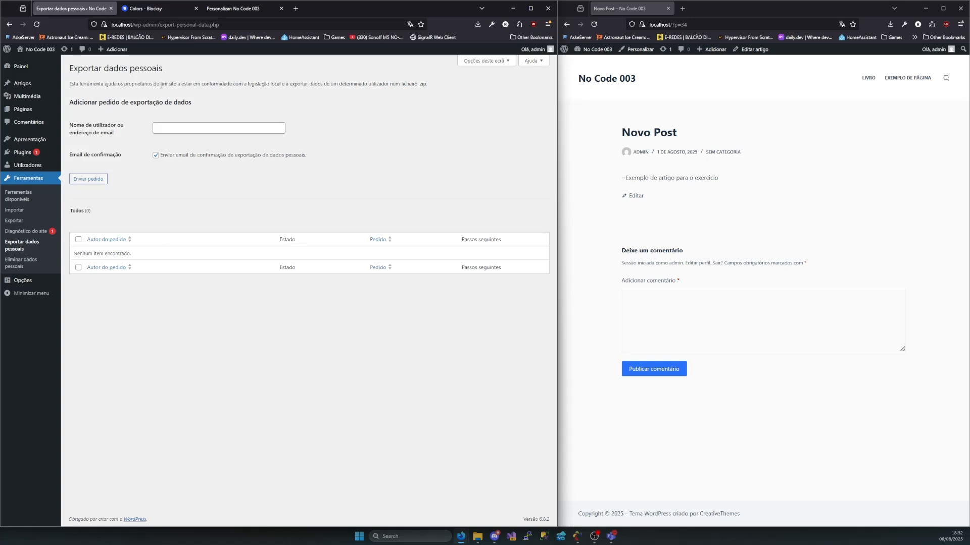
{"action": "left_click_drag", "start_coordinate": [221, 85], "coordinate": [384, 84]}
{"action": "left_click", "coordinate": [18, 271]}
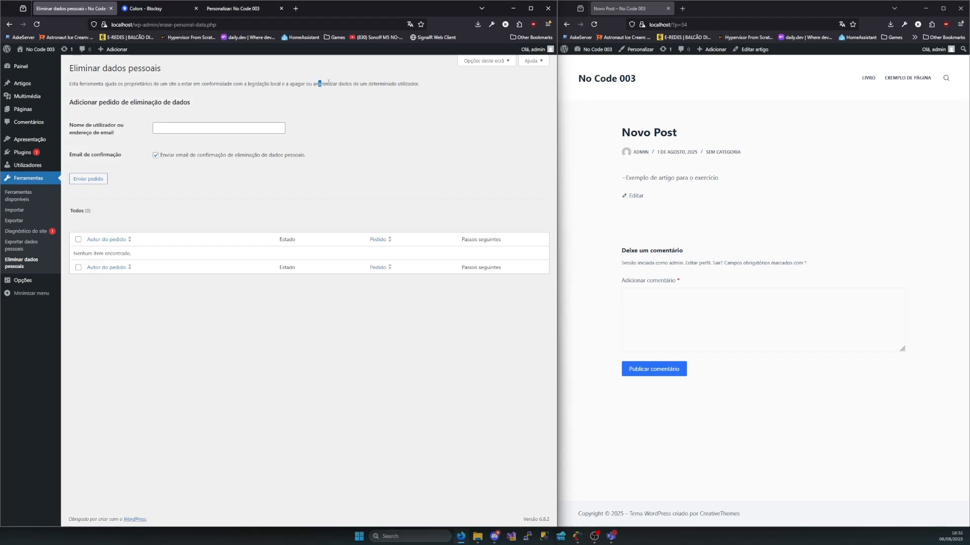
{"action": "left_click_drag", "start_coordinate": [402, 93], "coordinate": [313, 87]}
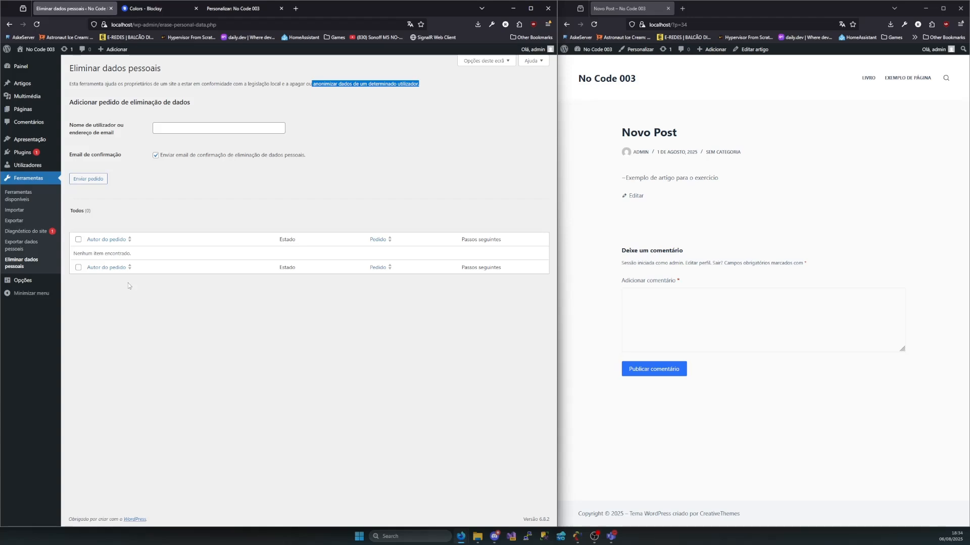
Open the general site options and examine the site title field
{"action": "left_click", "coordinate": [18, 283]}
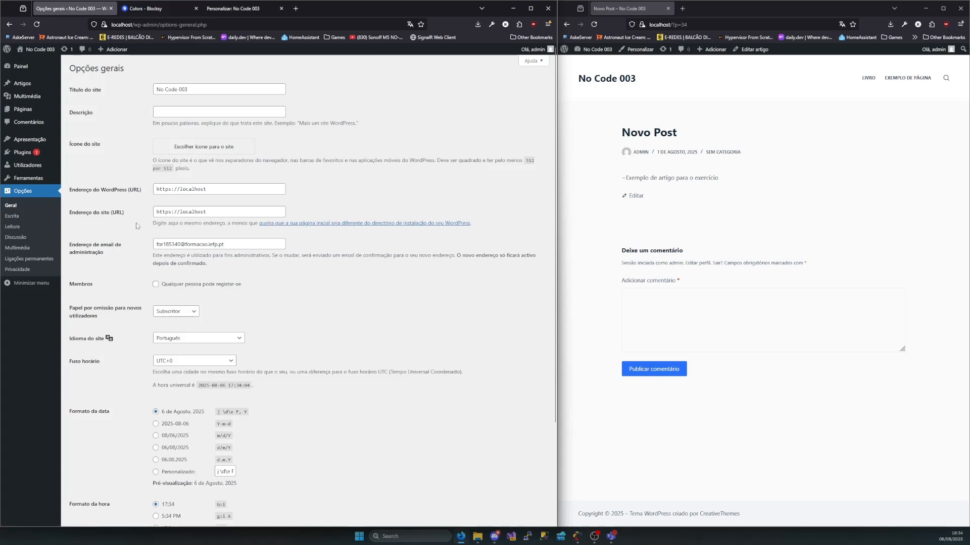
{"action": "left_click_drag", "start_coordinate": [189, 91], "coordinate": [149, 103]}
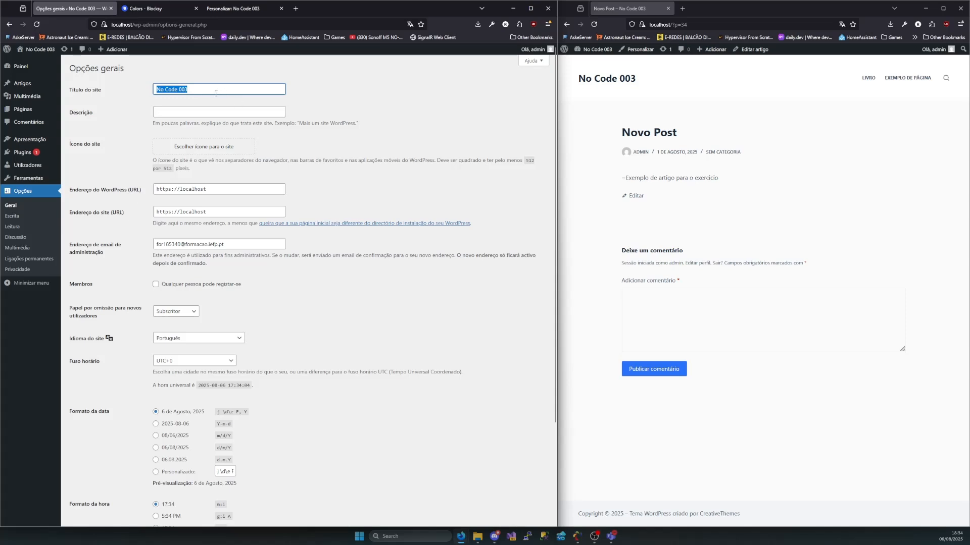
Shorten the site title to No Code, save the general options, and reload the Novo Post page to check its header
{"action": "left_click_drag", "start_coordinate": [188, 89], "coordinate": [180, 89]}
{"action": "key", "text": "BackSpace"}
{"action": "scroll", "coordinate": [195, 219], "scroll_direction": "down", "scroll_amount": 3}
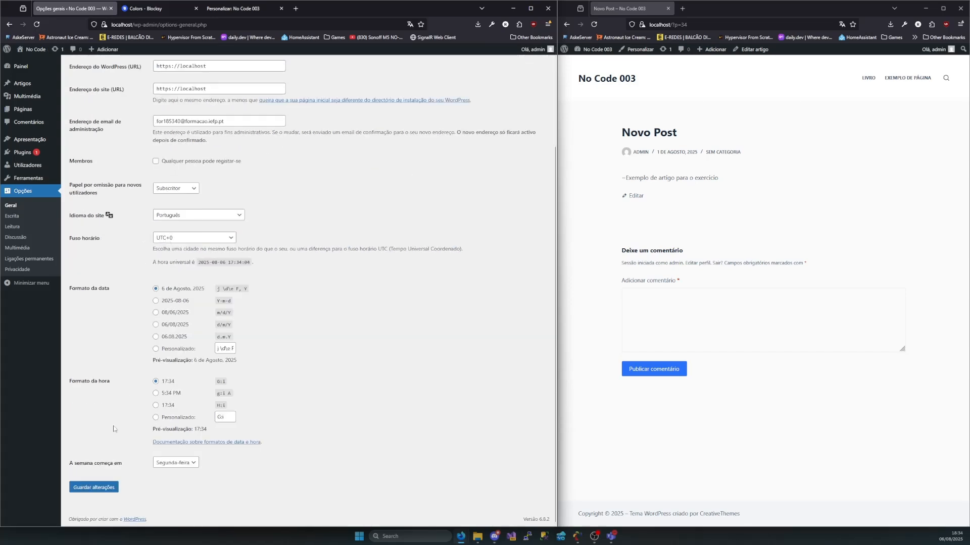
{"action": "left_click", "coordinate": [87, 489]}
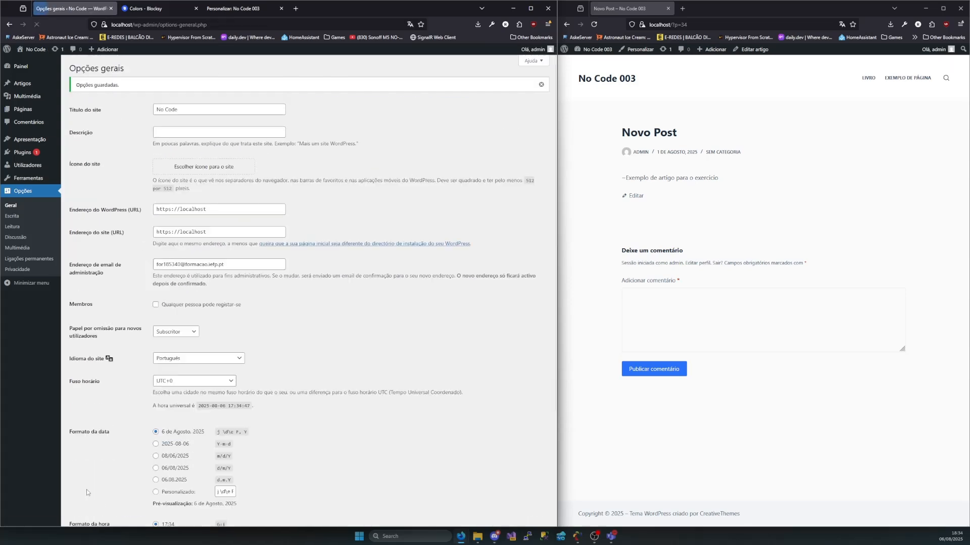
{"action": "left_click", "coordinate": [594, 24]}
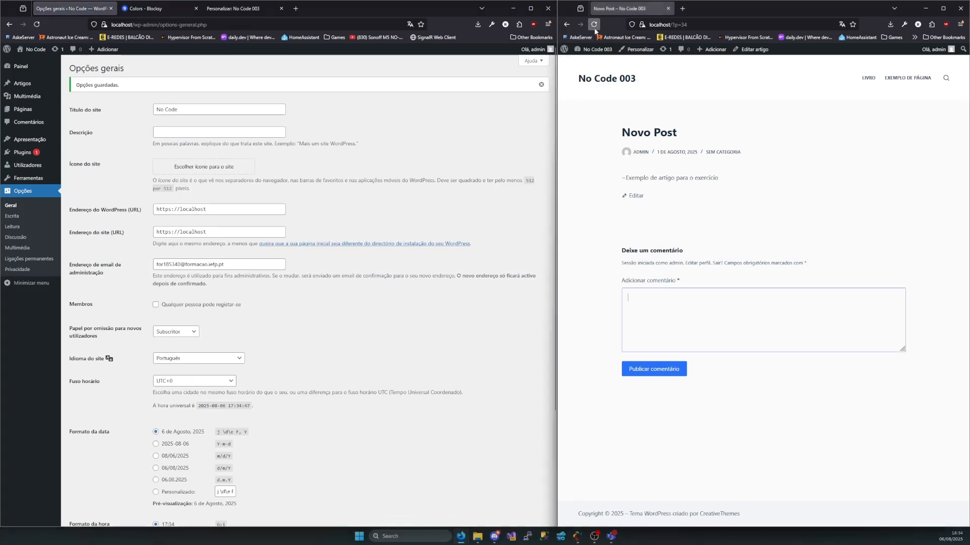
{"action": "left_click_drag", "start_coordinate": [624, 84], "coordinate": [585, 176]}
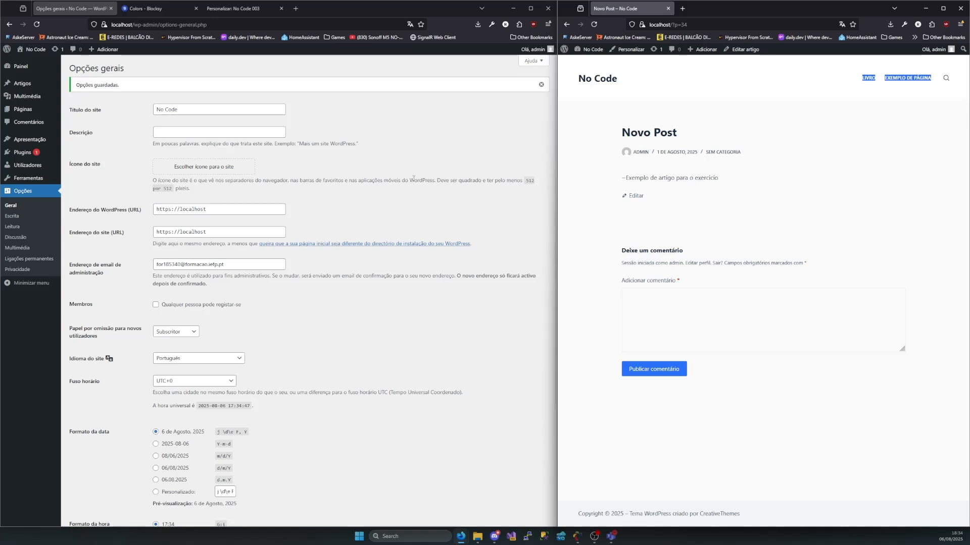
Restore the site title to No Code 003 and save the general options
{"action": "left_click", "coordinate": [211, 110]}
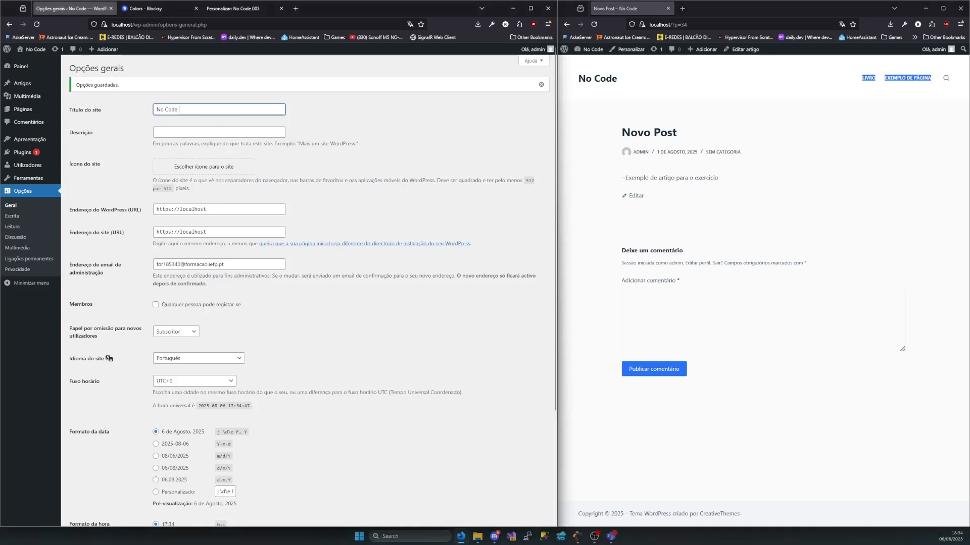
{"action": "type", "text": "003"}
{"action": "scroll", "coordinate": [264, 180], "scroll_direction": "down", "scroll_amount": 5}
{"action": "left_click", "coordinate": [102, 491]}
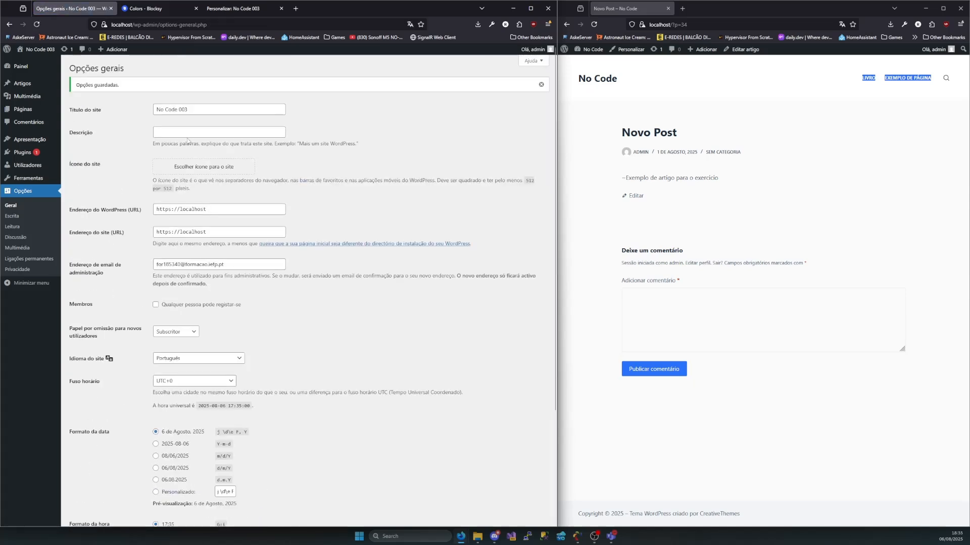
Try to set images.png from the media library as the site icon with the default crop, and close the cropping dialog
{"action": "left_click", "coordinate": [187, 135]}
{"action": "left_click", "coordinate": [189, 168]}
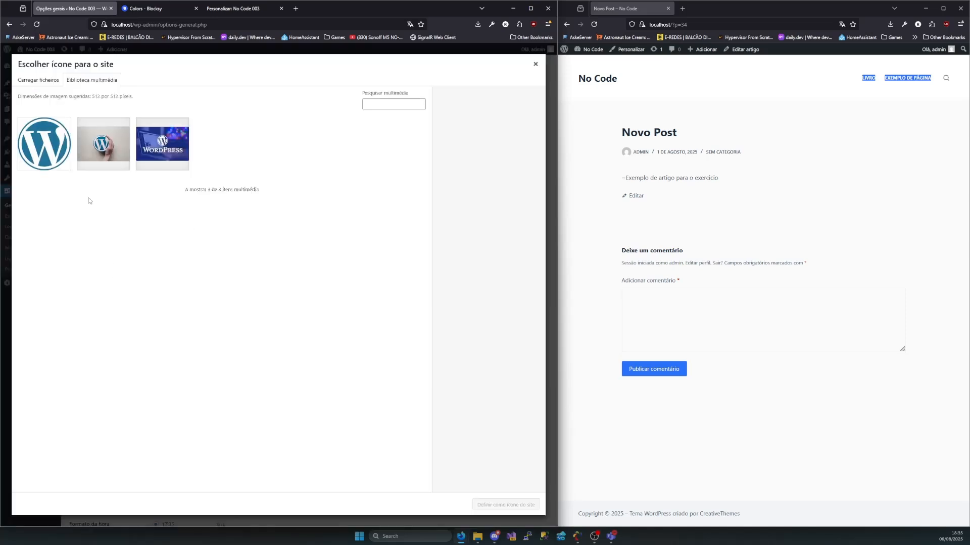
{"action": "left_click", "coordinate": [44, 132]}
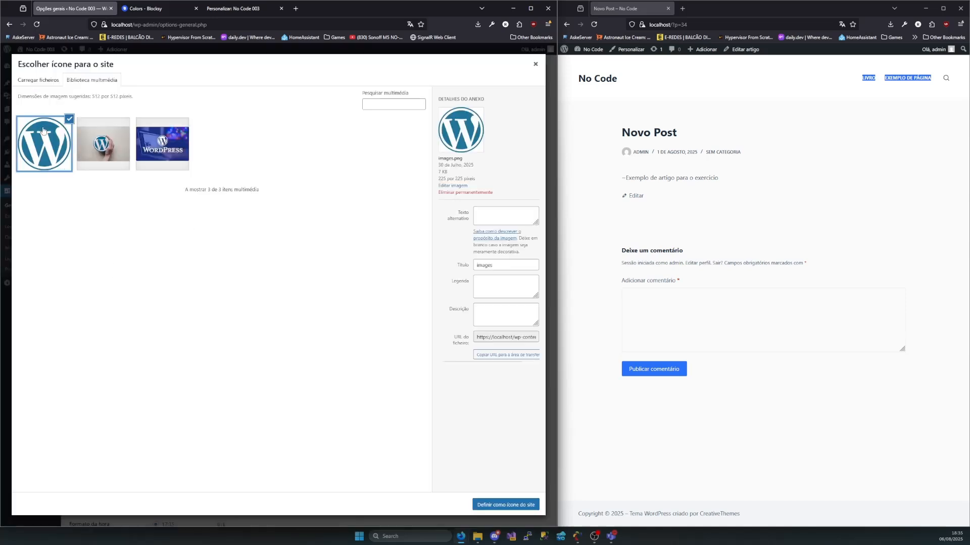
{"action": "left_click", "coordinate": [505, 505]}
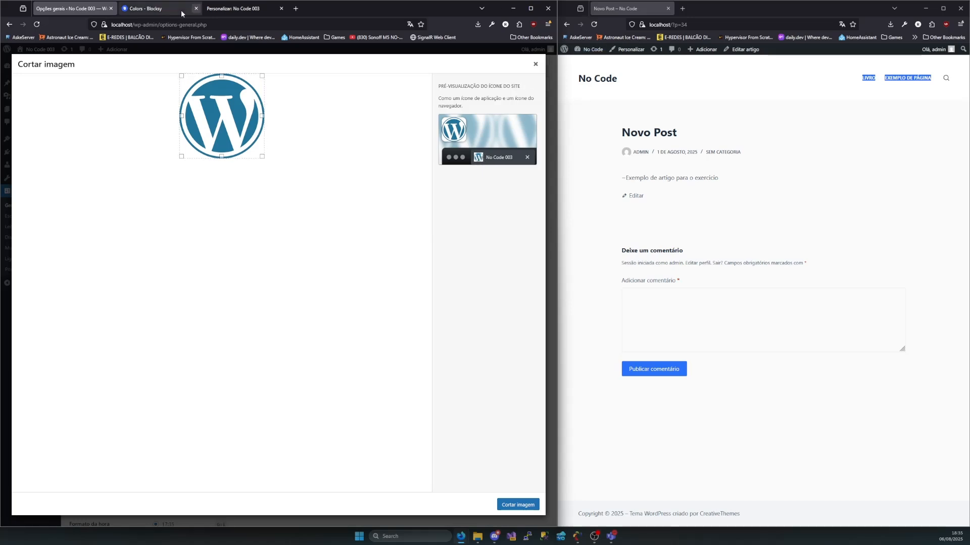
{"action": "mouse_move", "coordinate": [125, 10]}
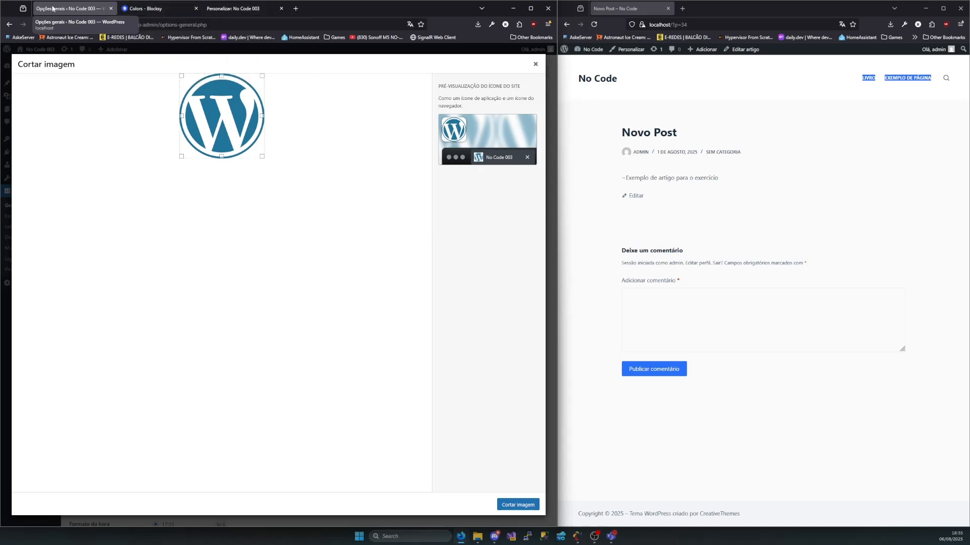
{"action": "left_click", "coordinate": [522, 507]}
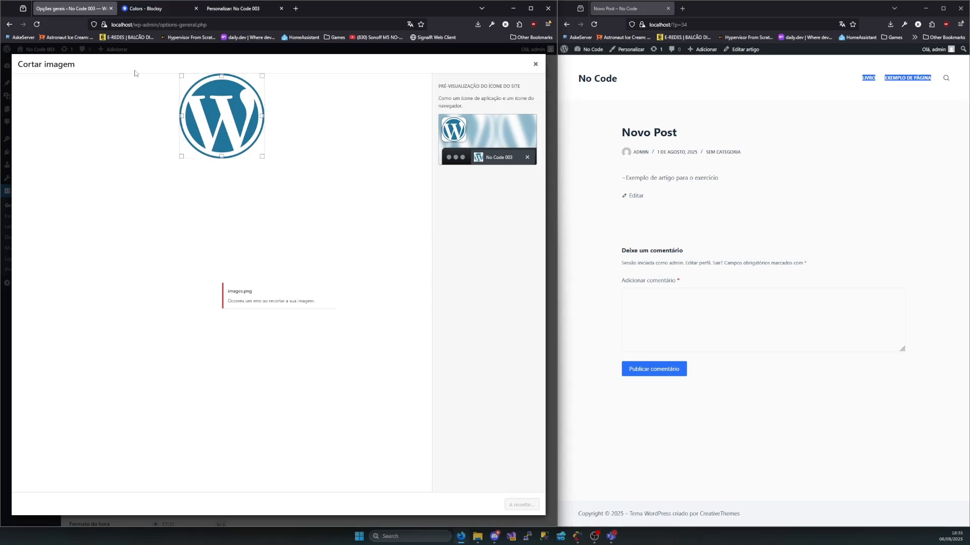
{"action": "left_click", "coordinate": [535, 64]}
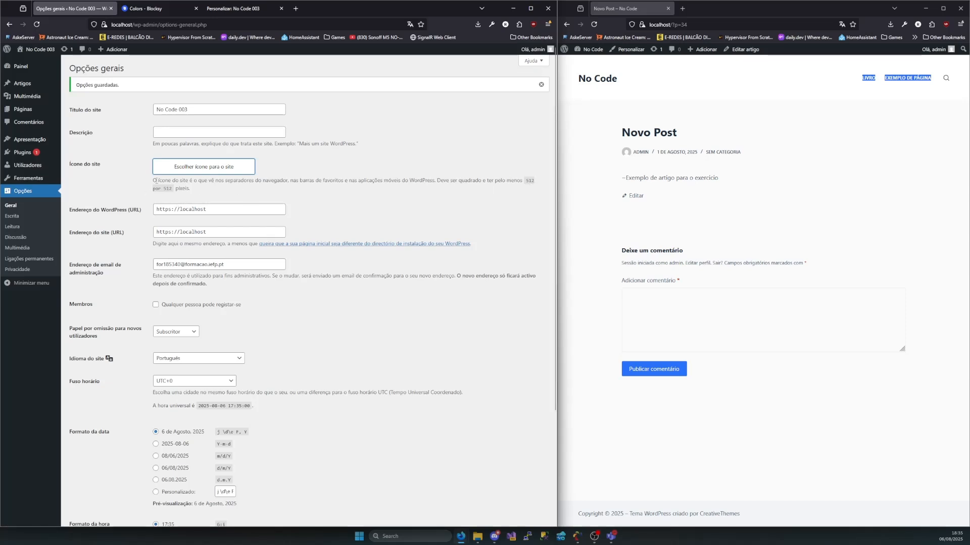
Try to set wordpress-589121_960_720.jpg as the site icon with a smaller square crop around the logo, and close the dialog
{"action": "left_click", "coordinate": [194, 166]}
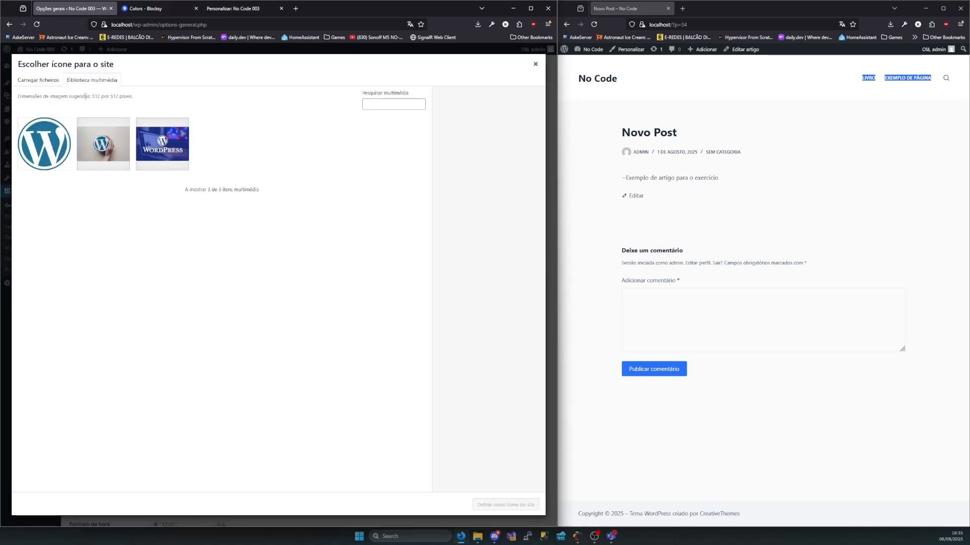
{"action": "left_click", "coordinate": [104, 154]}
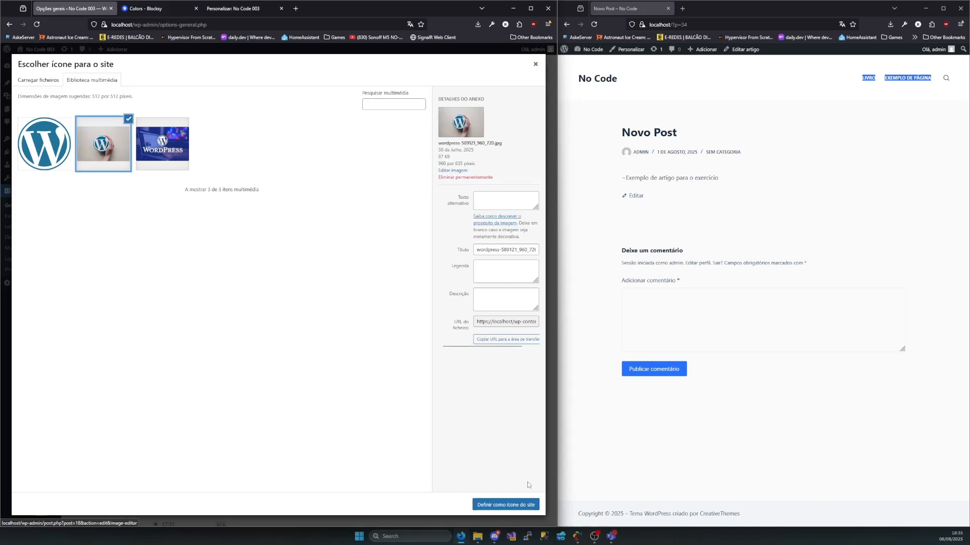
{"action": "left_click", "coordinate": [506, 505]}
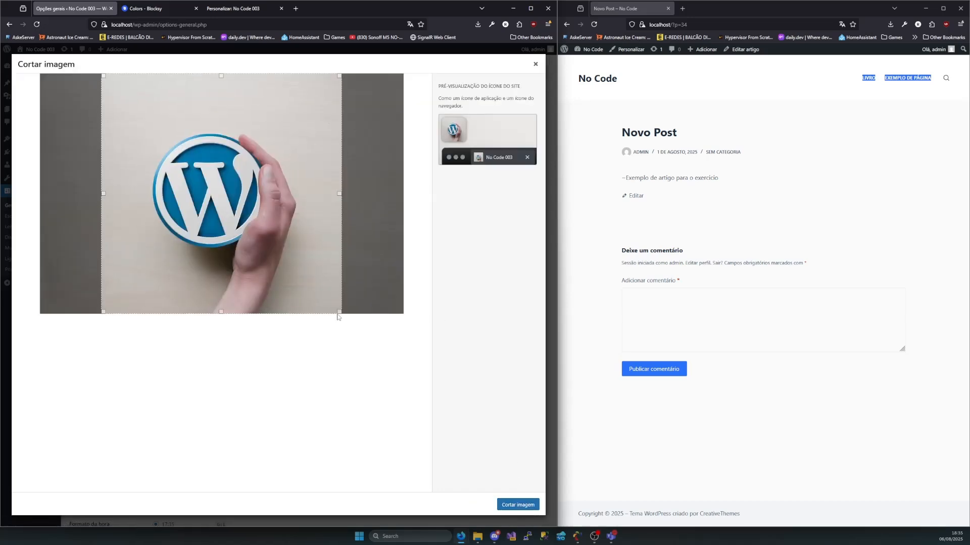
{"action": "left_click_drag", "start_coordinate": [338, 317], "coordinate": [293, 267]}
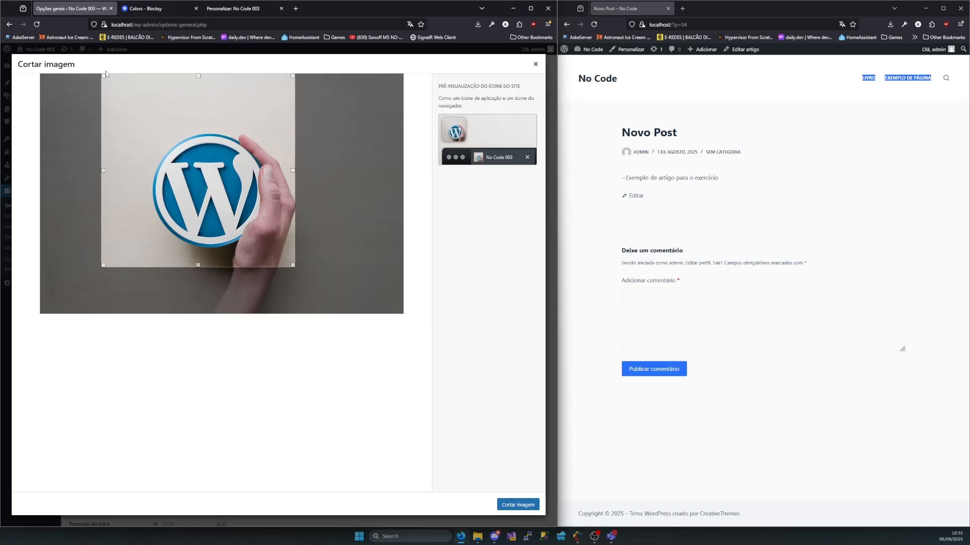
{"action": "left_click_drag", "start_coordinate": [191, 142], "coordinate": [212, 166]}
{"action": "left_click", "coordinate": [518, 504]}
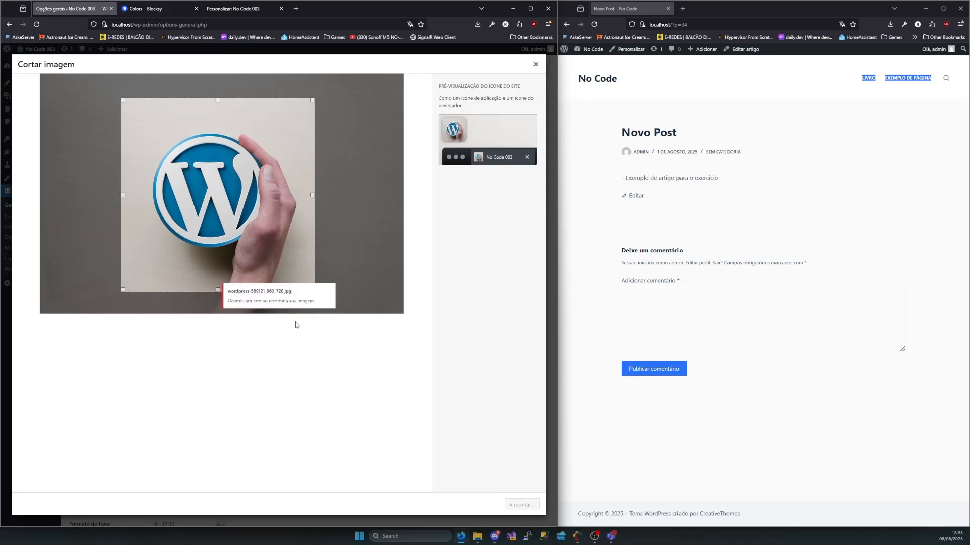
{"action": "left_click", "coordinate": [535, 64]}
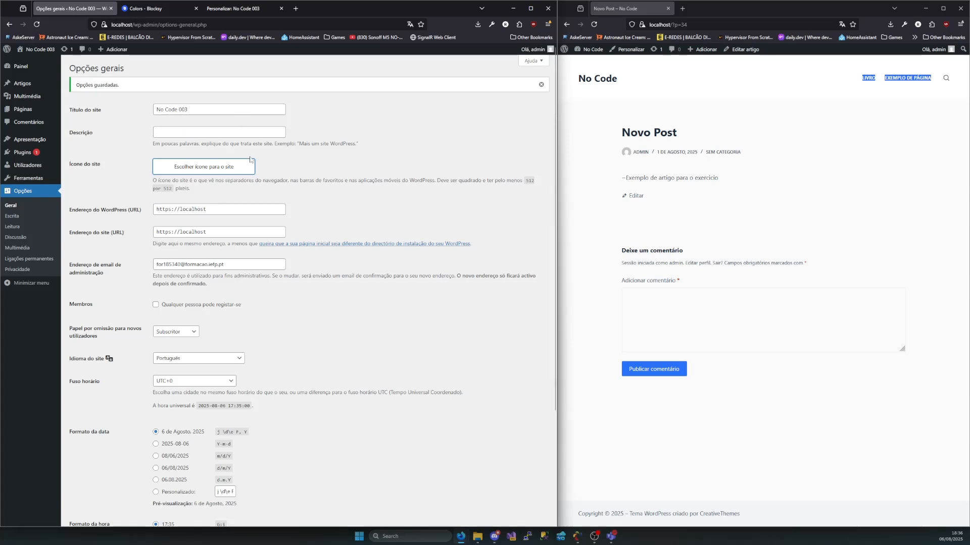
Read the recommended icon dimensions in the Ícone do site description
{"action": "left_click_drag", "start_coordinate": [173, 189], "coordinate": [151, 196]}
{"action": "left_click_drag", "start_coordinate": [549, 183], "coordinate": [520, 182]}
{"action": "left_click", "coordinate": [359, 216]}
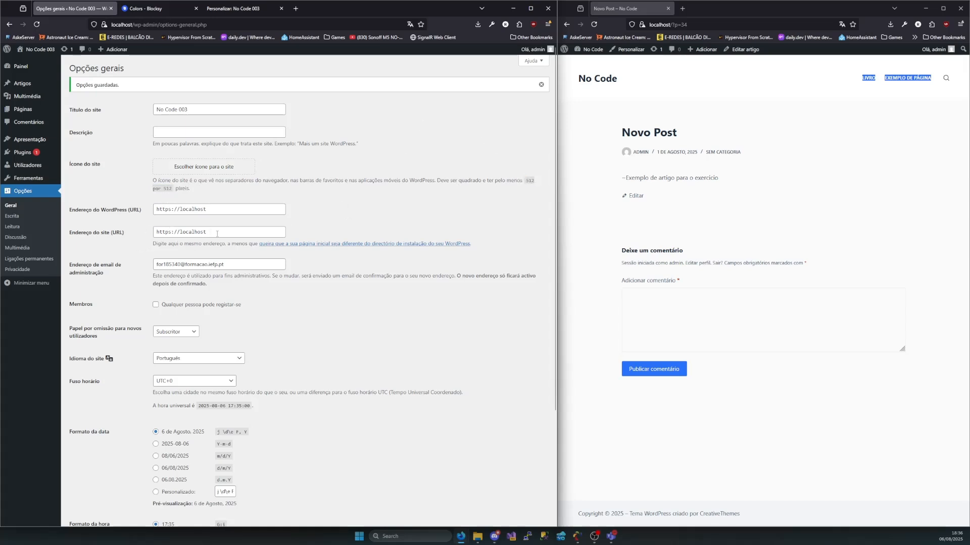
Review the WordPress address, site address and administration e-mail fields in the general options
{"action": "left_click_drag", "start_coordinate": [138, 212], "coordinate": [69, 235]}
{"action": "left_click", "coordinate": [134, 235]}
{"action": "left_click", "coordinate": [236, 229]}
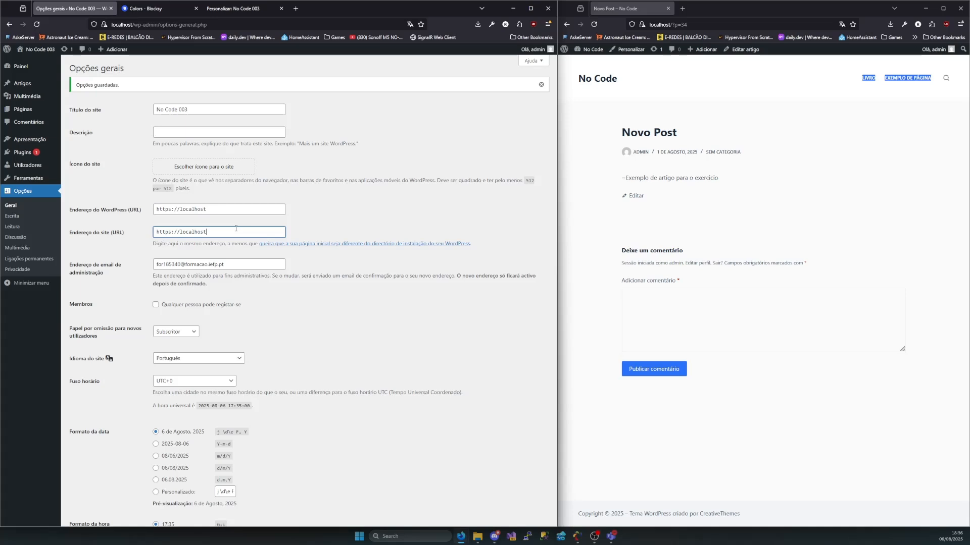
{"action": "key", "text": "ctrl+a"}
{"action": "left_click", "coordinate": [330, 223]}
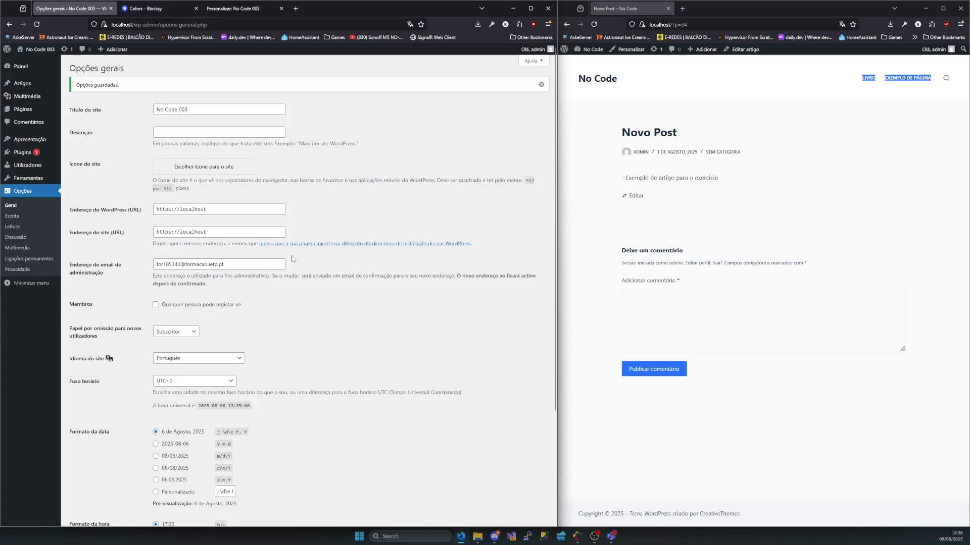
{"action": "left_click_drag", "start_coordinate": [105, 273], "coordinate": [70, 264]}
{"action": "left_click", "coordinate": [221, 265]}
{"action": "key", "text": "ctrl+a"}
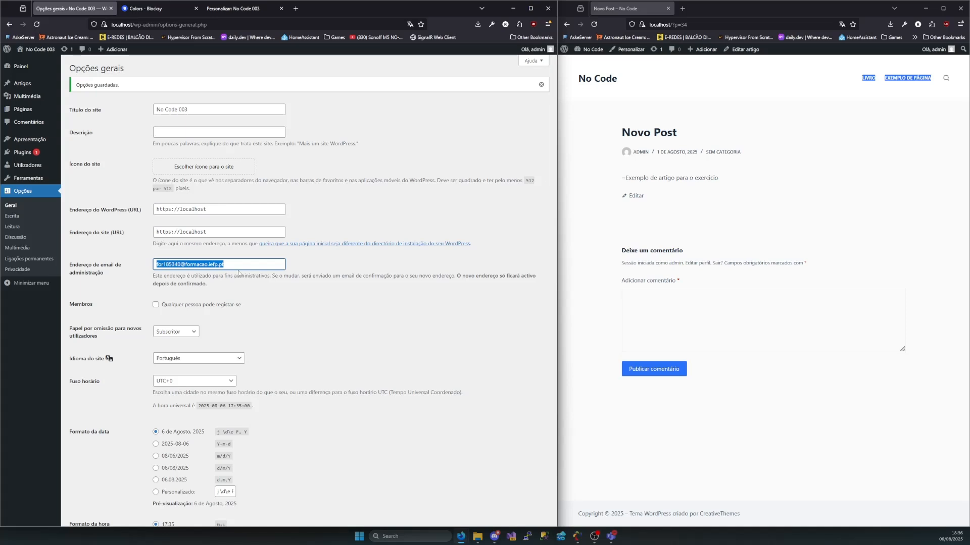
Allow anyone to register on the site under the Membros setting
{"action": "left_click", "coordinate": [86, 305]}
{"action": "left_click_drag", "start_coordinate": [86, 305], "coordinate": [79, 305]}
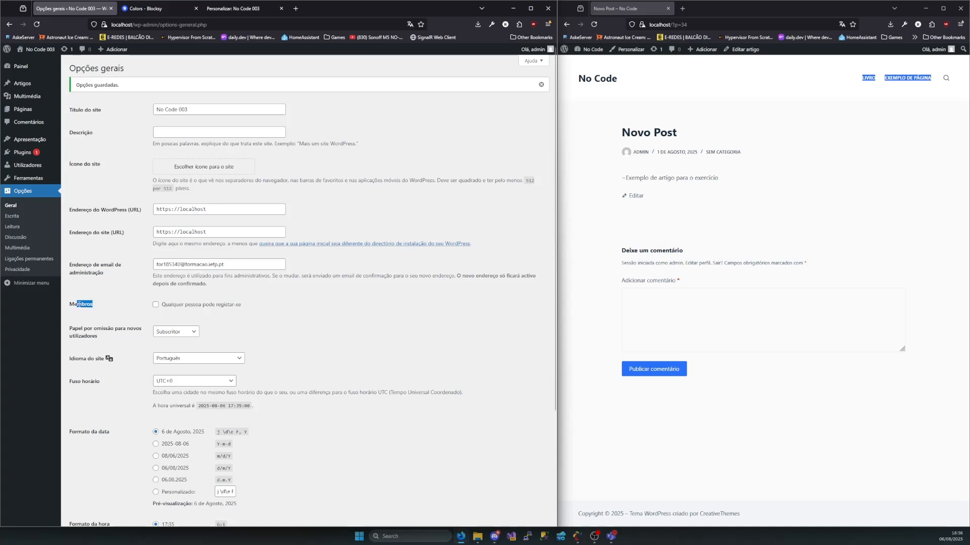
{"action": "left_click", "coordinate": [155, 306]}
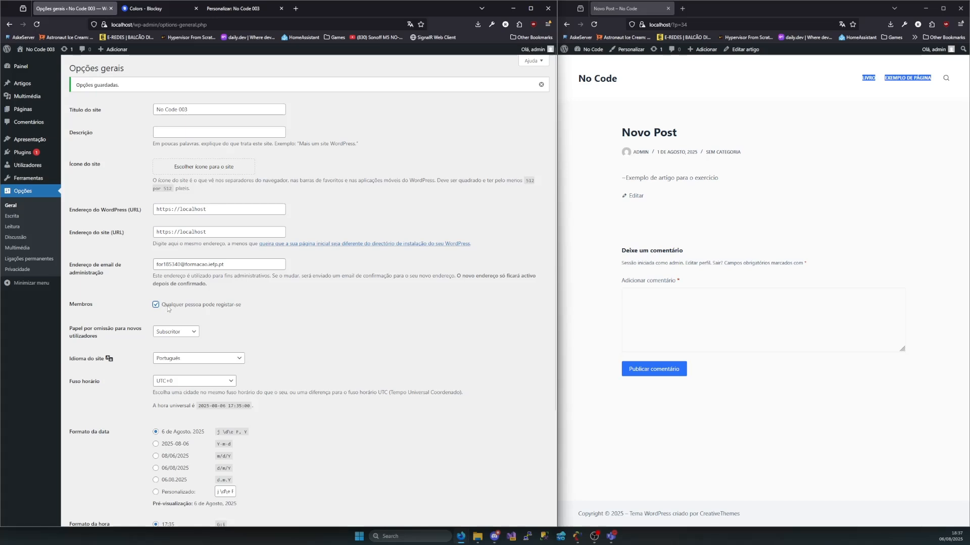
{"action": "left_click", "coordinate": [155, 307]}
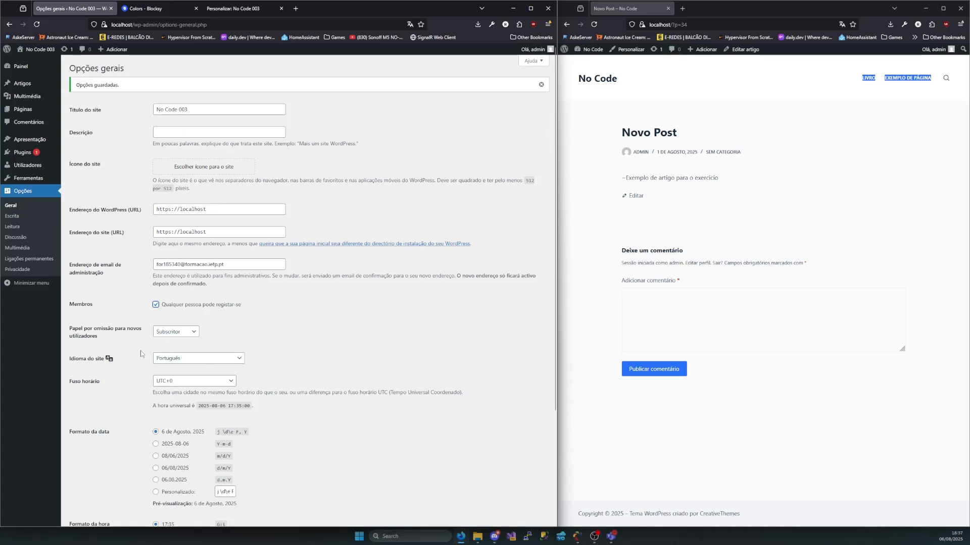
Review the default roles available for new users and choose Subscritor
{"action": "mouse_move", "coordinate": [98, 338]}
{"action": "left_mouse_down"}
{"action": "mouse_move", "coordinate": [64, 331]}
{"action": "mouse_move", "coordinate": [102, 332]}
{"action": "left_mouse_up"}
{"action": "left_click", "coordinate": [67, 330]}
{"action": "left_click", "coordinate": [103, 337]}
{"action": "left_click", "coordinate": [70, 328]}
{"action": "left_click", "coordinate": [166, 332]}
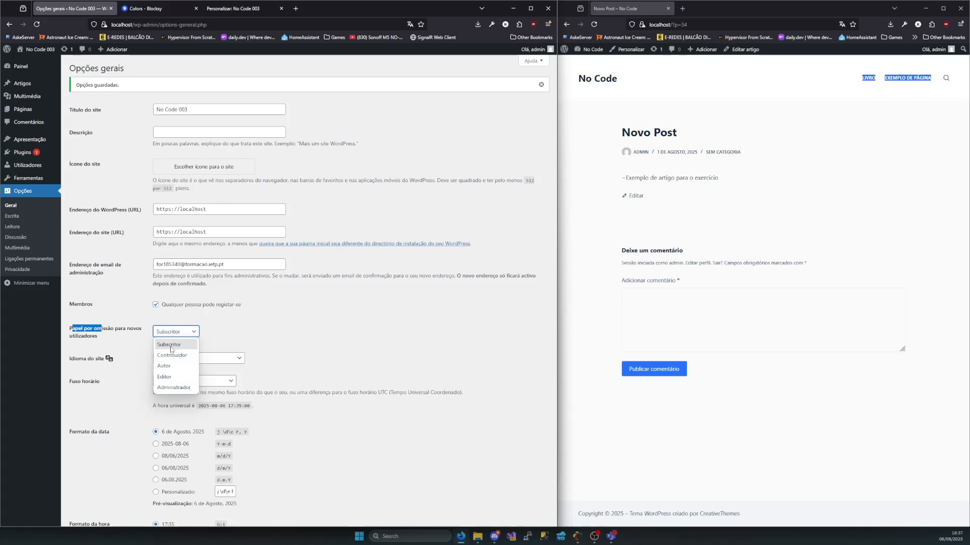
{"action": "left_click", "coordinate": [217, 340]}
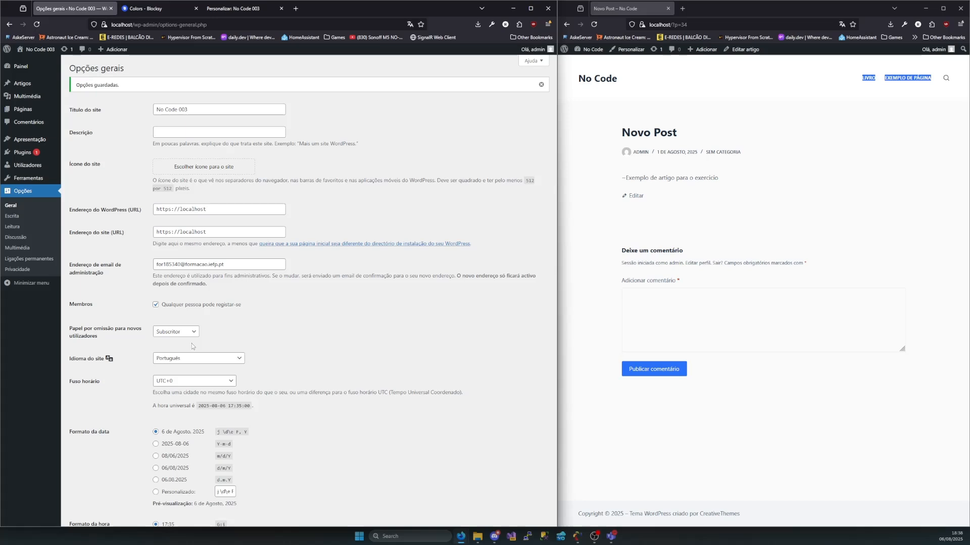
{"action": "left_click", "coordinate": [175, 332]}
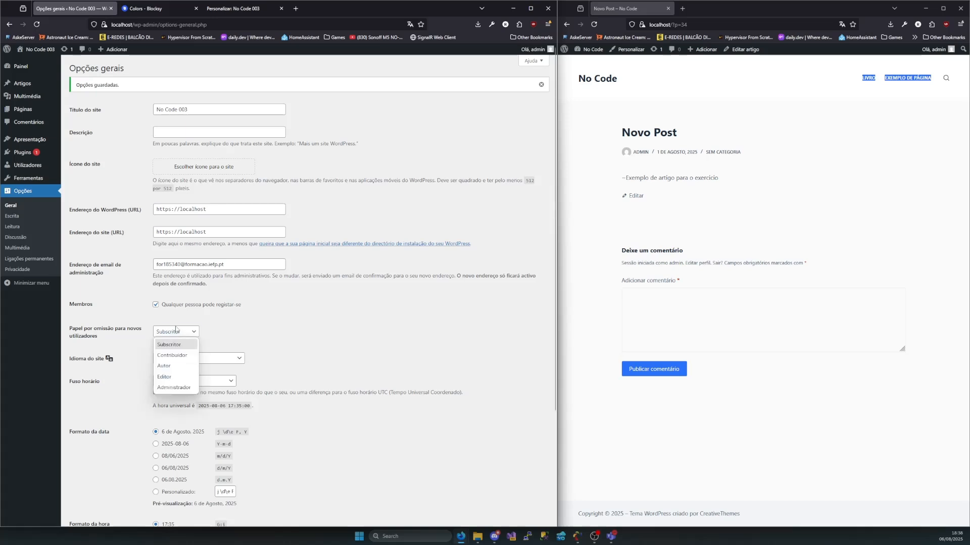
{"action": "left_click", "coordinate": [167, 344]}
{"action": "left_click", "coordinate": [281, 342]}
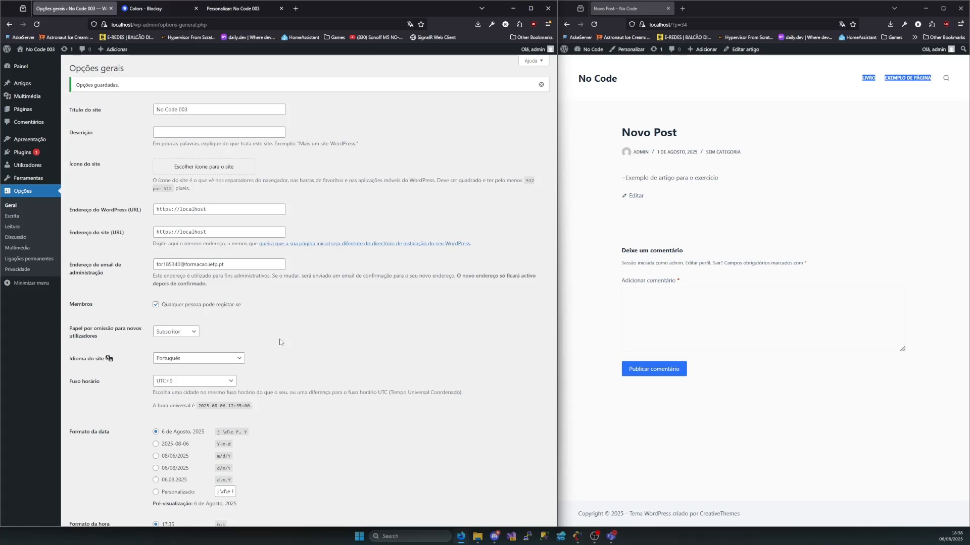
Set the site's time zone to the city Lisboa in the Europa group
{"action": "scroll", "coordinate": [281, 342], "scroll_direction": "down", "scroll_amount": 1}
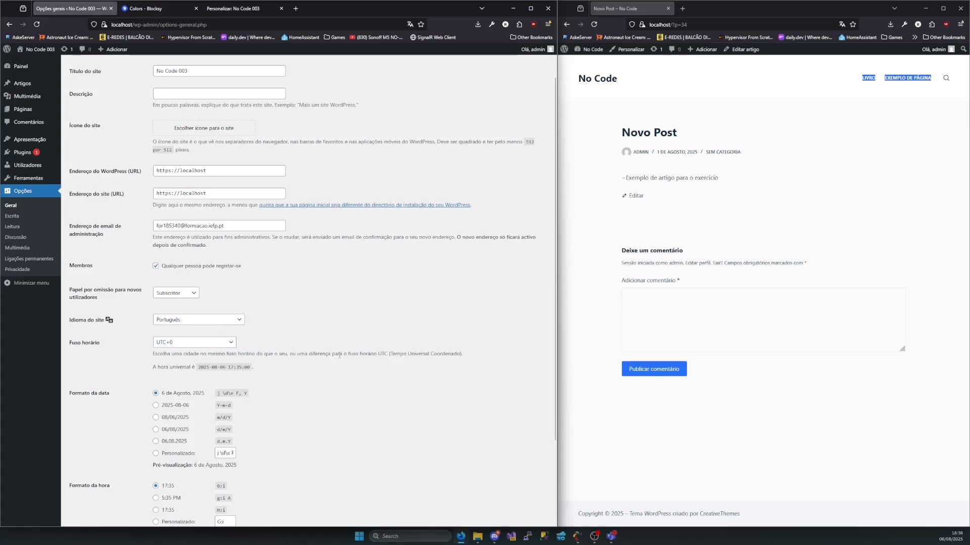
{"action": "left_click", "coordinate": [202, 344]}
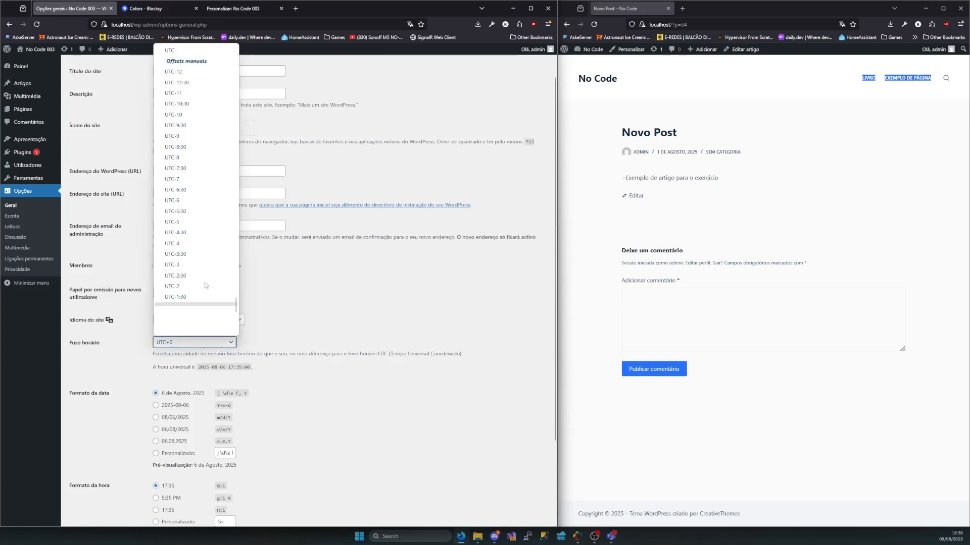
{"action": "scroll", "coordinate": [190, 132], "scroll_direction": "up", "scroll_amount": 15}
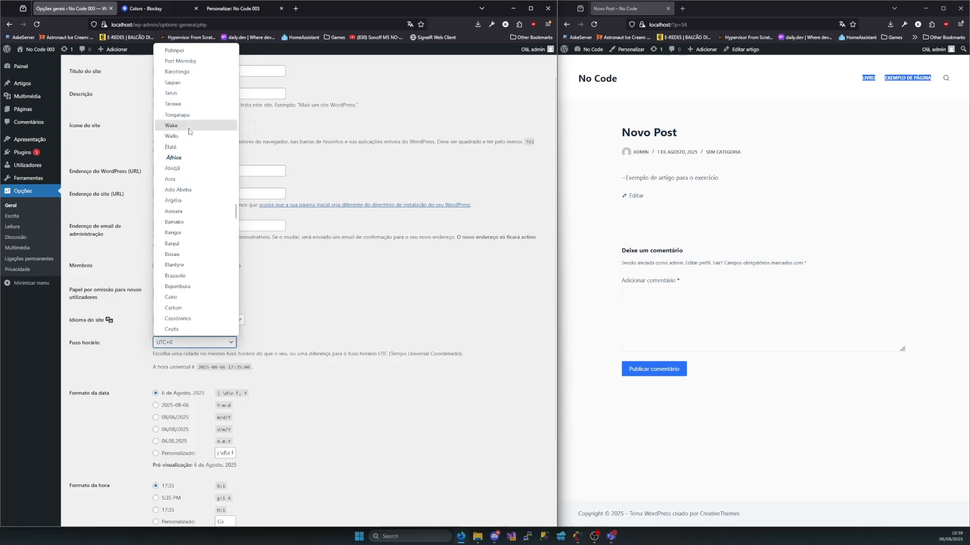
{"action": "scroll", "coordinate": [190, 132], "scroll_direction": "up", "scroll_amount": 15}
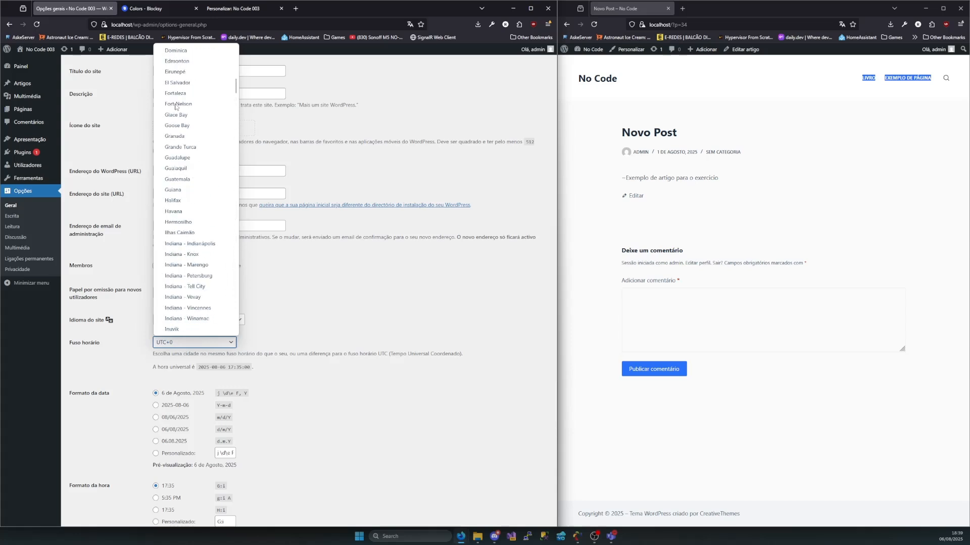
{"action": "scroll", "coordinate": [176, 106], "scroll_direction": "up", "scroll_amount": 10}
{"action": "scroll", "coordinate": [169, 162], "scroll_direction": "down", "scroll_amount": 7}
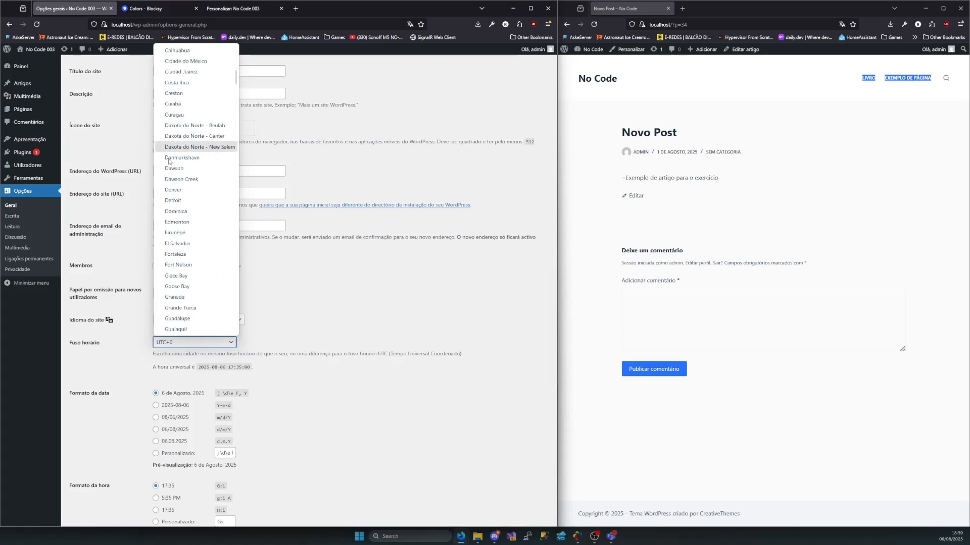
{"action": "scroll", "coordinate": [181, 187], "scroll_direction": "down", "scroll_amount": 20}
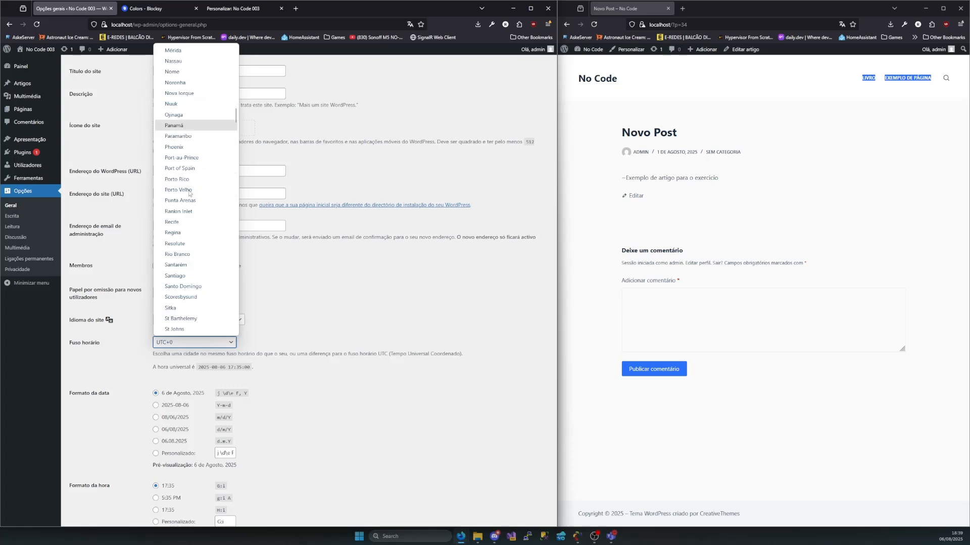
{"action": "scroll", "coordinate": [189, 197], "scroll_direction": "down", "scroll_amount": 6}
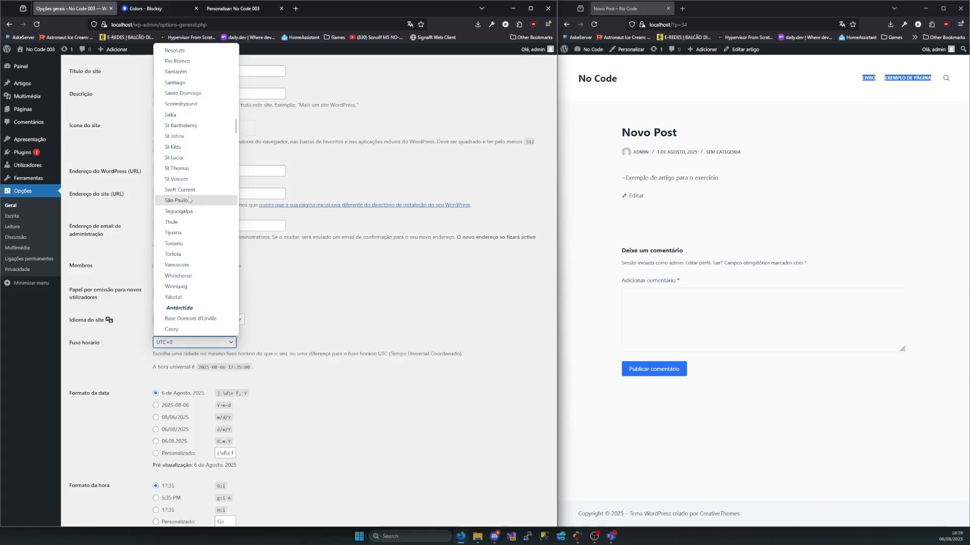
{"action": "scroll", "coordinate": [191, 182], "scroll_direction": "up", "scroll_amount": 6}
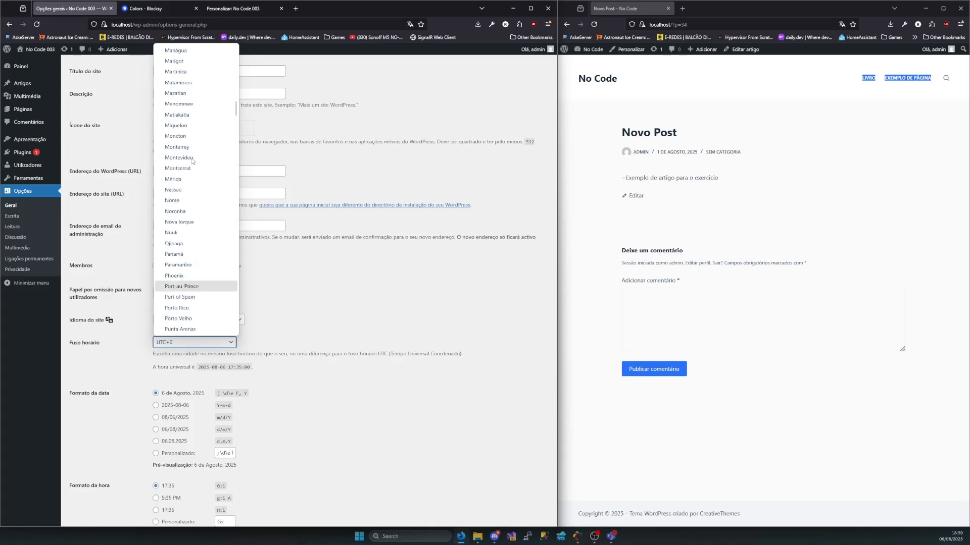
{"action": "scroll", "coordinate": [190, 151], "scroll_direction": "up", "scroll_amount": 4}
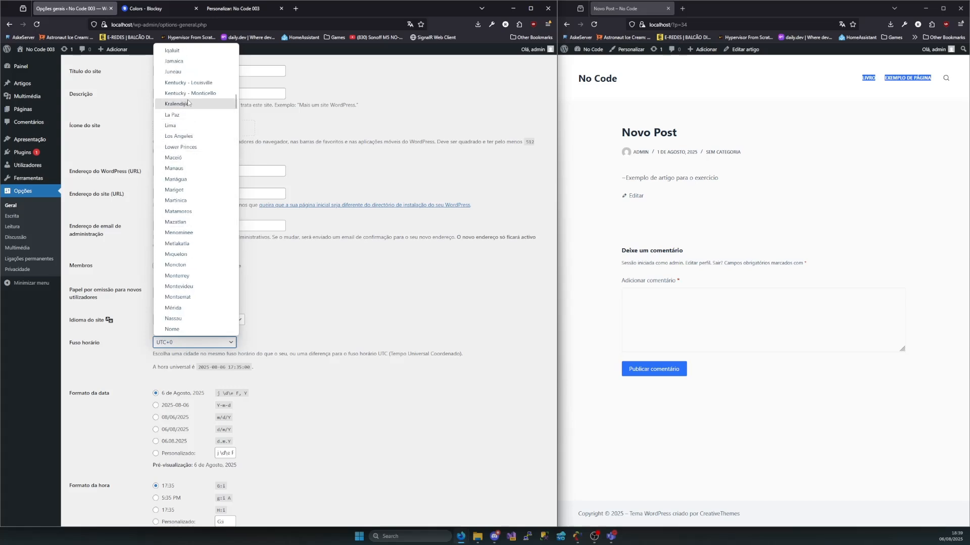
{"action": "scroll", "coordinate": [187, 102], "scroll_direction": "up", "scroll_amount": 2}
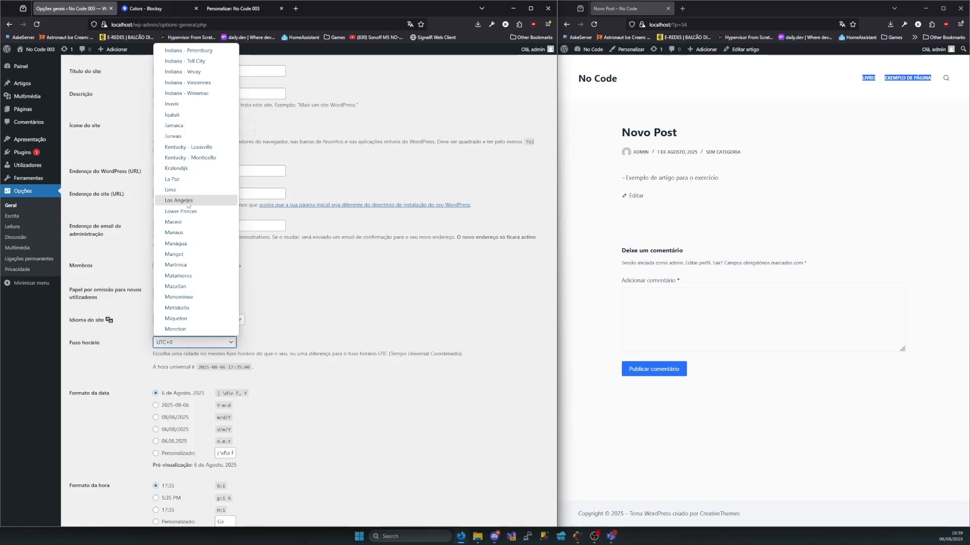
{"action": "scroll", "coordinate": [185, 223], "scroll_direction": "down", "scroll_amount": 2}
{"action": "scroll", "coordinate": [185, 223], "scroll_direction": "down", "scroll_amount": 15}
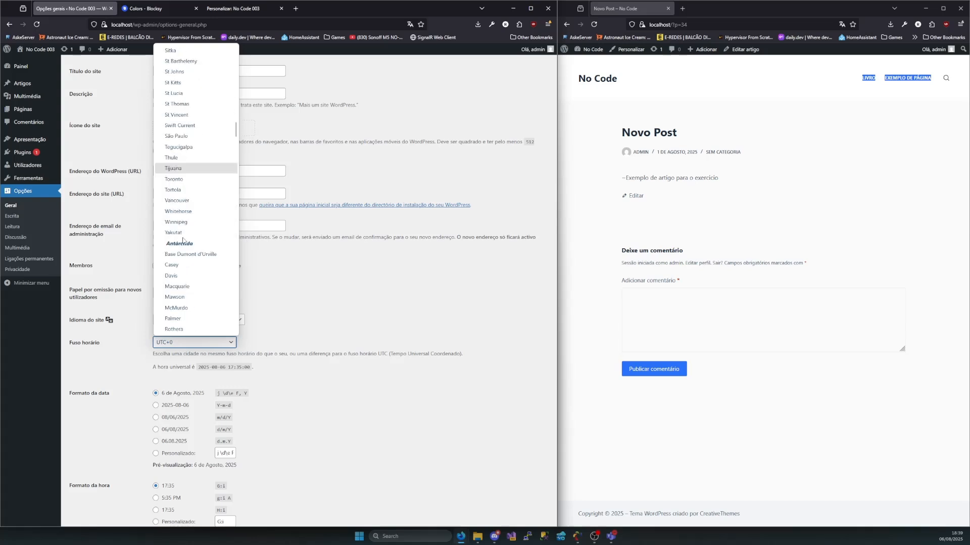
{"action": "scroll", "coordinate": [183, 241], "scroll_direction": "down", "scroll_amount": 20}
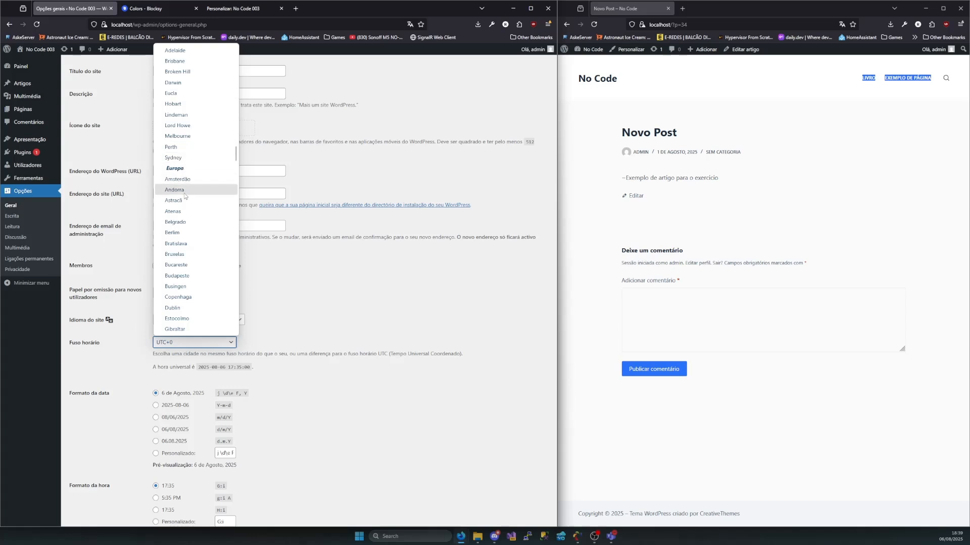
{"action": "scroll", "coordinate": [180, 202], "scroll_direction": "down", "scroll_amount": 4}
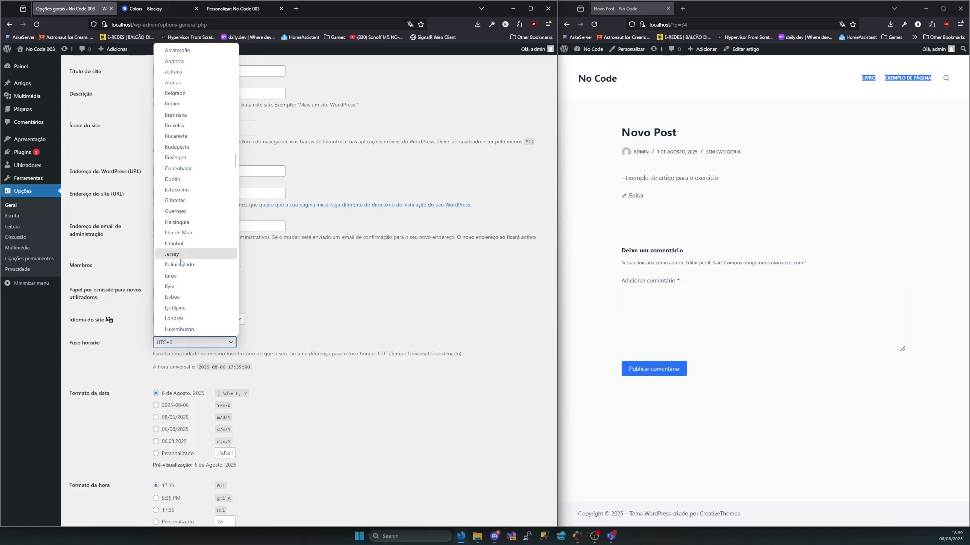
{"action": "left_click", "coordinate": [174, 297]}
{"action": "scroll", "coordinate": [196, 314], "scroll_direction": "down", "scroll_amount": 2}
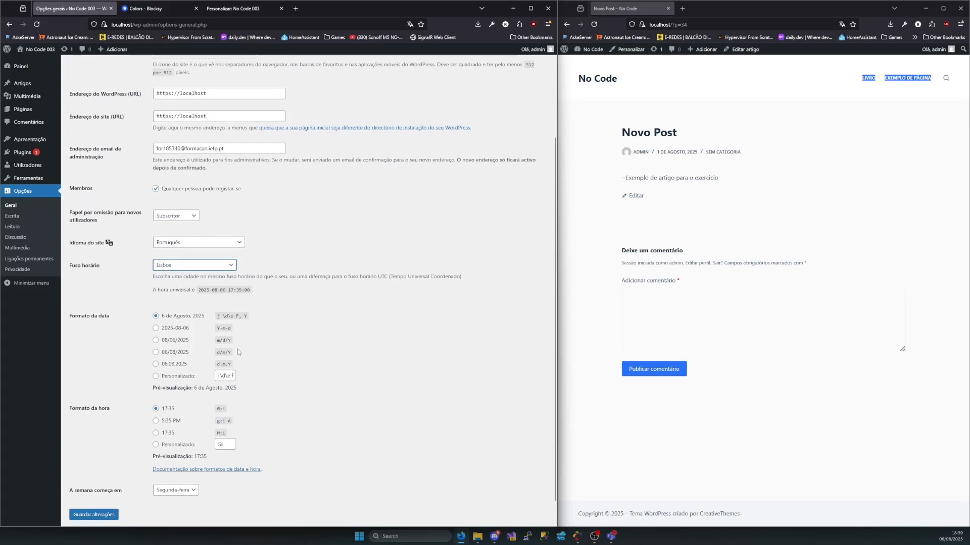
{"action": "left_click", "coordinate": [318, 336]}
{"action": "left_click", "coordinate": [176, 270]}
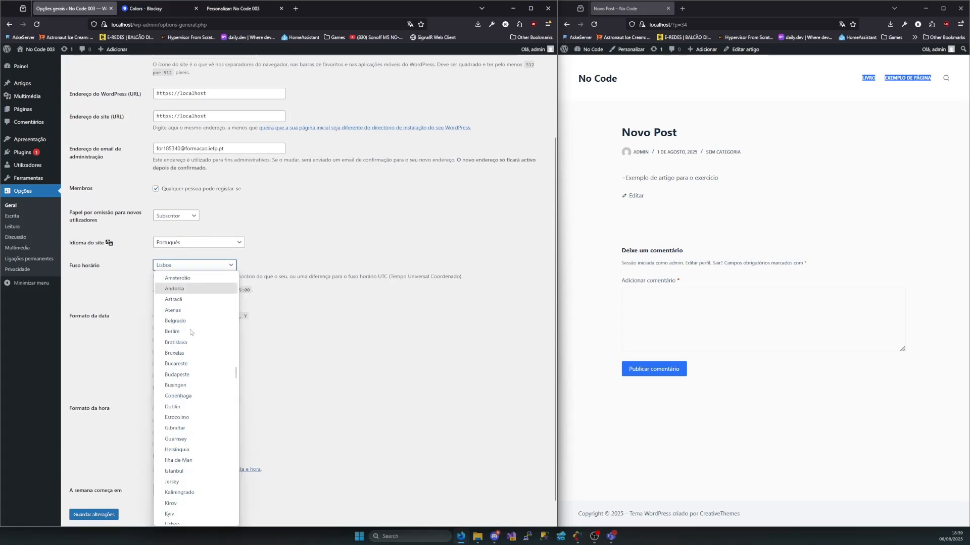
{"action": "left_click", "coordinate": [306, 356]}
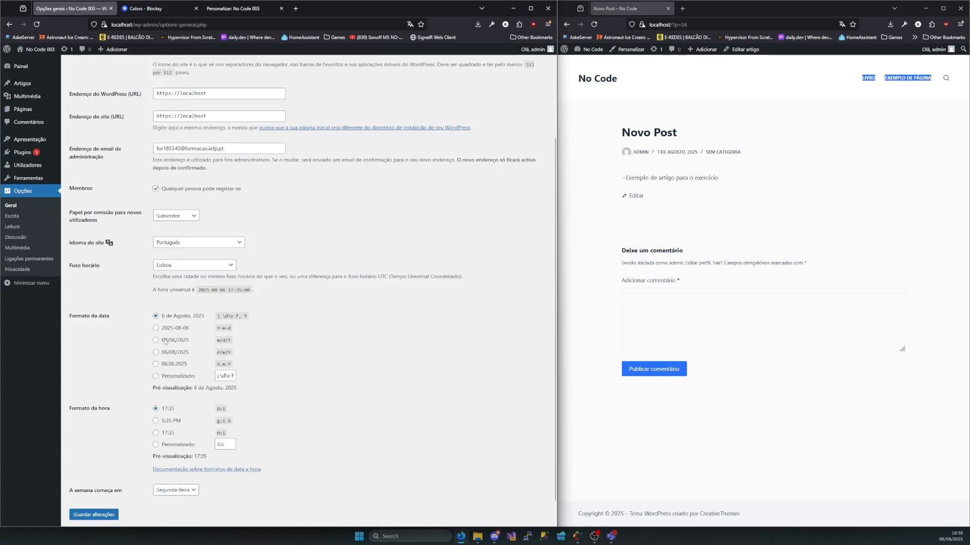
Switch the date format to Personalizado, using the format string already in its field
{"action": "left_click_drag", "start_coordinate": [110, 317], "coordinate": [72, 316]}
{"action": "left_click", "coordinate": [224, 376]}
{"action": "mouse_move", "coordinate": [177, 388]}
{"action": "left_mouse_down"}
{"action": "mouse_move", "coordinate": [235, 390]}
{"action": "mouse_move", "coordinate": [163, 389]}
{"action": "left_mouse_up"}
{"action": "left_click", "coordinate": [254, 403]}
Compare the time format choices and select the 17:35 format with the code G:i
{"action": "left_click_drag", "start_coordinate": [171, 408], "coordinate": [164, 409]}
{"action": "left_click_drag", "start_coordinate": [174, 417], "coordinate": [178, 428]}
{"action": "mouse_move", "coordinate": [171, 434]}
{"action": "left_mouse_down"}
{"action": "mouse_move", "coordinate": [162, 434]}
{"action": "mouse_move", "coordinate": [172, 435]}
{"action": "mouse_move", "coordinate": [169, 420]}
{"action": "left_mouse_up"}
{"action": "left_click", "coordinate": [173, 435]}
{"action": "left_click_drag", "start_coordinate": [174, 409], "coordinate": [162, 408]}
{"action": "left_click", "coordinate": [162, 409]}
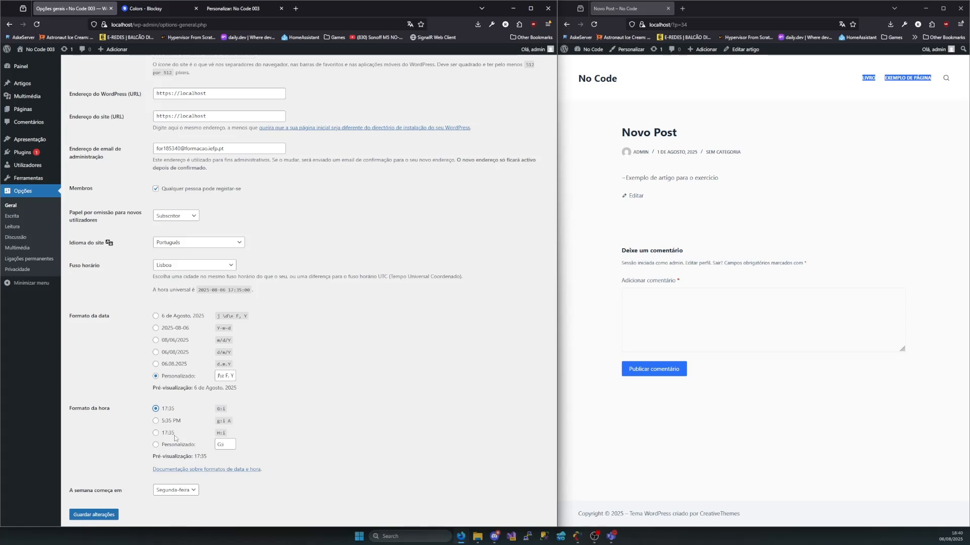
{"action": "scroll", "coordinate": [159, 457], "scroll_direction": "down", "scroll_amount": 1}
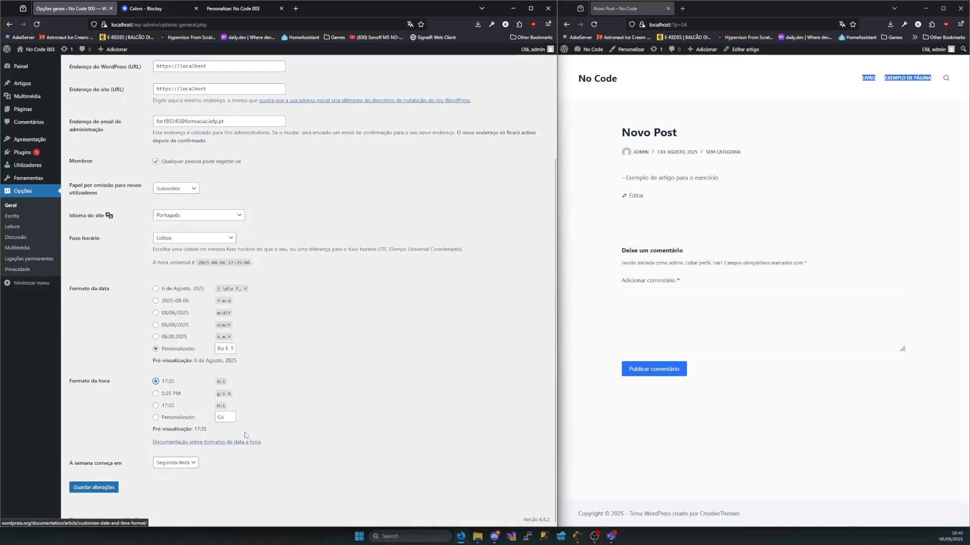
{"action": "double_click", "coordinate": [223, 406]}
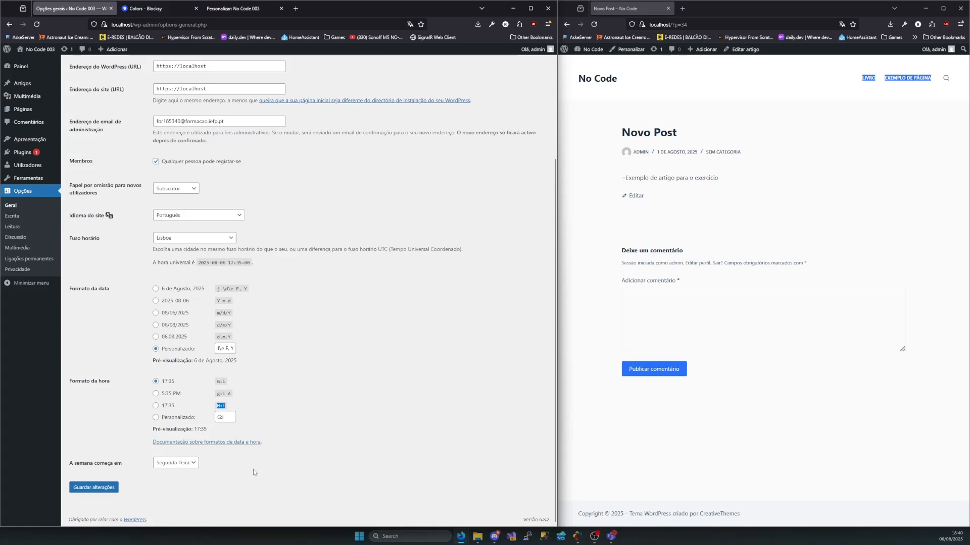
{"action": "left_click", "coordinate": [315, 386]}
Review the week-start choices, then go back to Página de Teste on the public site and examine the calendar's month heading and first weekday
{"action": "double_click", "coordinate": [117, 463]}
{"action": "left_click", "coordinate": [191, 466]}
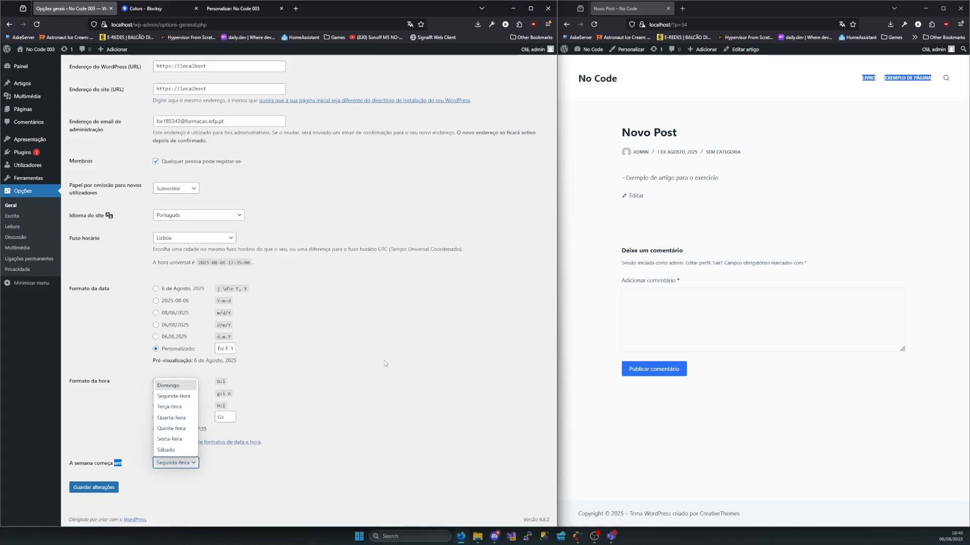
{"action": "left_click", "coordinate": [827, 153]}
{"action": "key", "text": "alt+Left"}
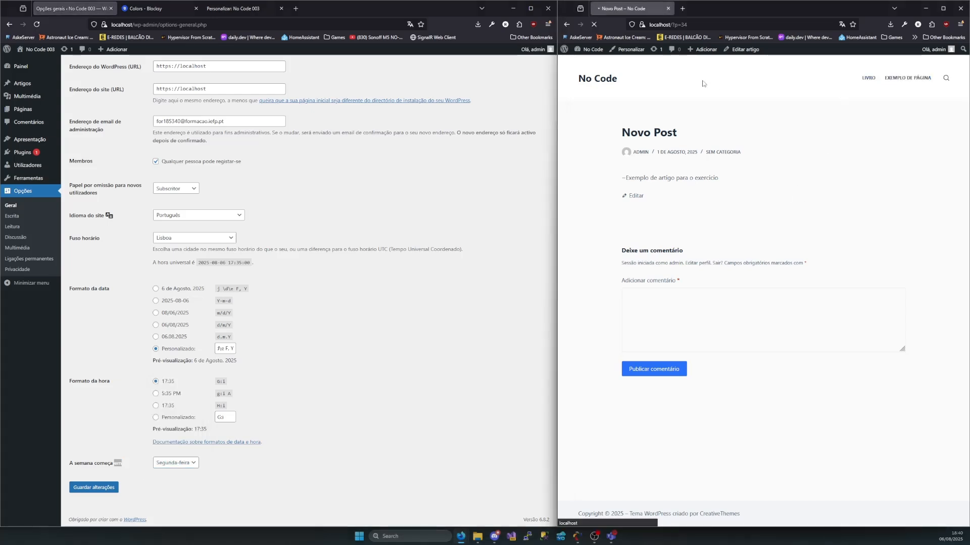
{"action": "key", "text": "alt+Left"}
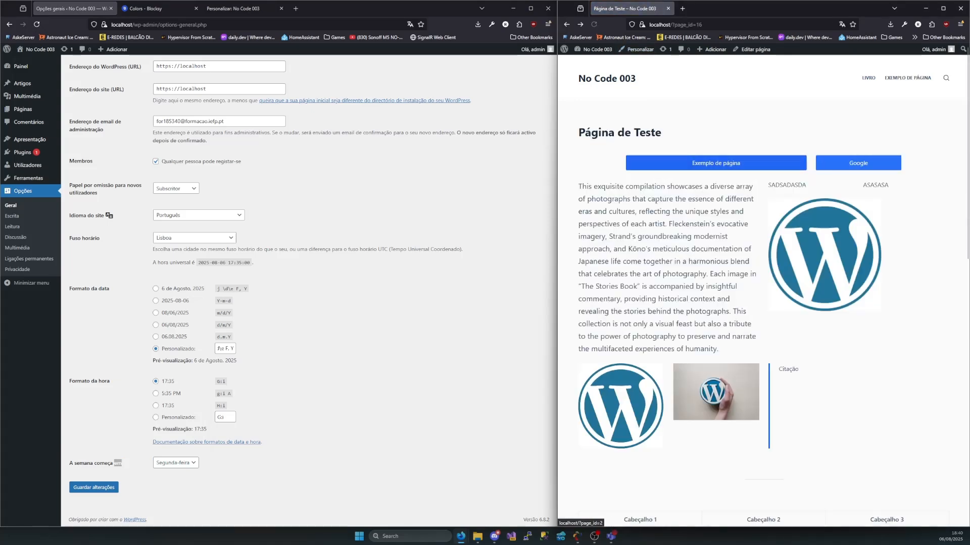
{"action": "scroll", "coordinate": [699, 257], "scroll_direction": "down", "scroll_amount": 10}
{"action": "scroll", "coordinate": [697, 250], "scroll_direction": "up", "scroll_amount": 3}
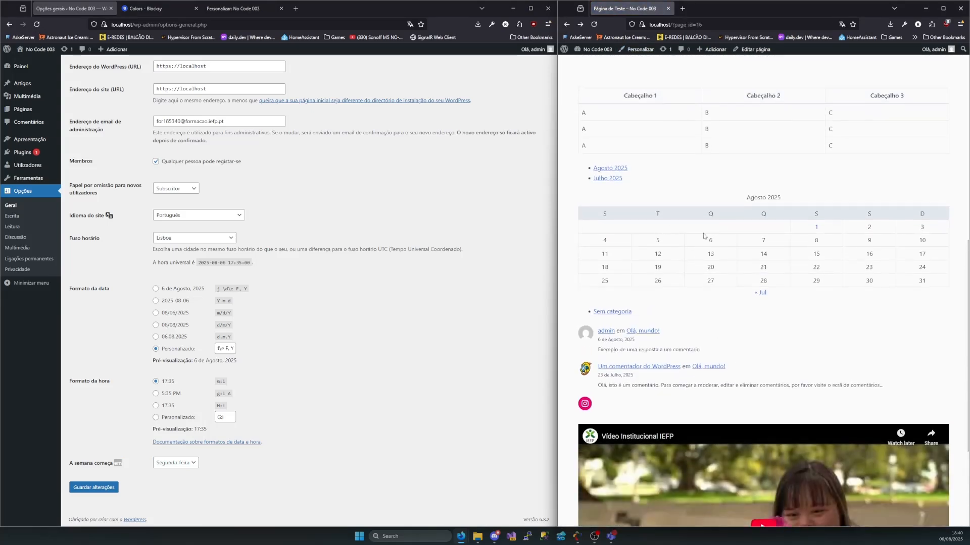
{"action": "left_click_drag", "start_coordinate": [782, 199], "coordinate": [745, 198]}
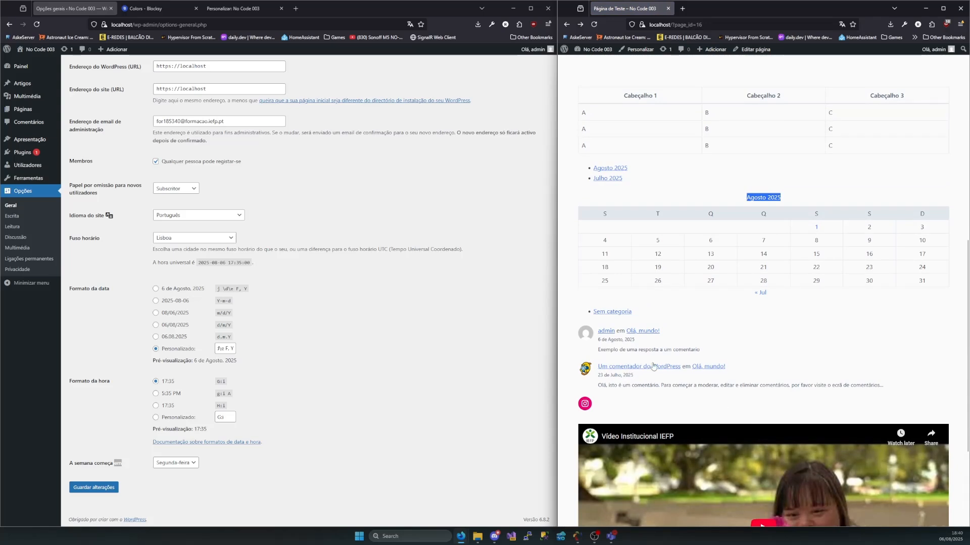
{"action": "double_click", "coordinate": [605, 213]}
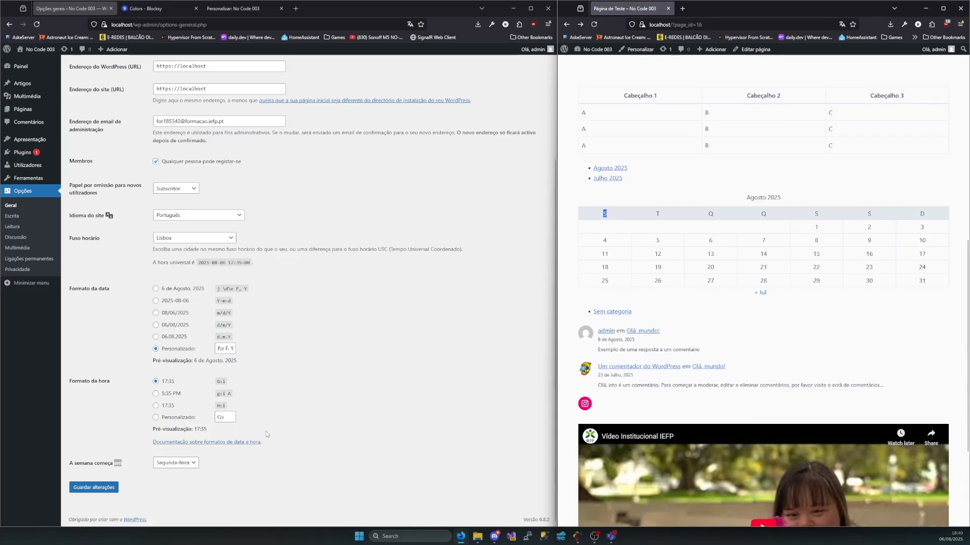
Set the week to start on Domingo, save the general options and reload the public test page to check the calendar's first weekday
{"action": "left_click", "coordinate": [171, 463]}
{"action": "left_click", "coordinate": [168, 385]}
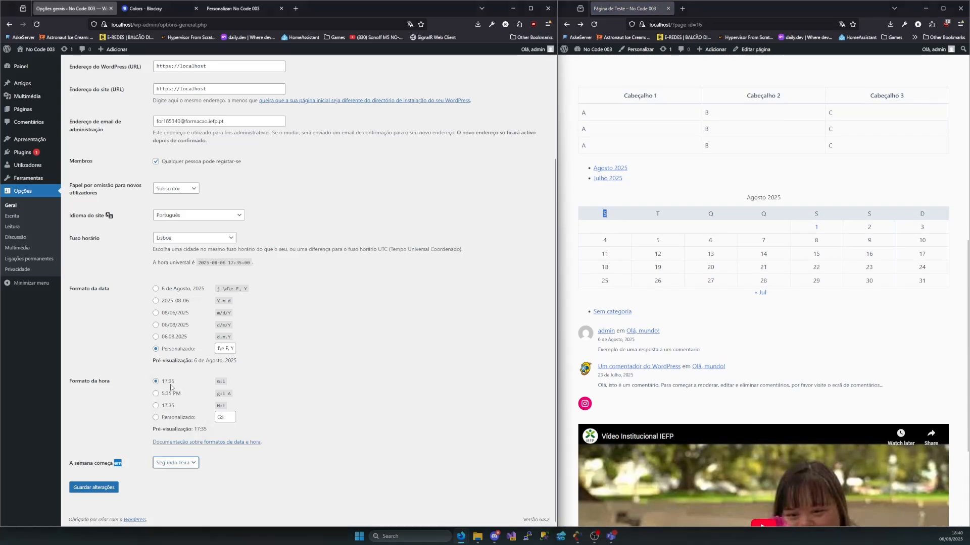
{"action": "left_click", "coordinate": [93, 489]}
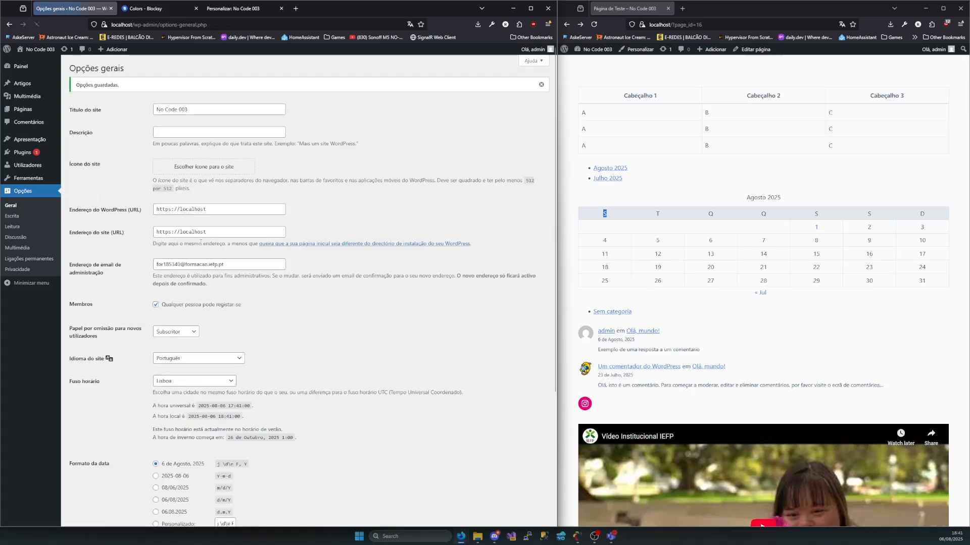
{"action": "left_click", "coordinate": [594, 24]}
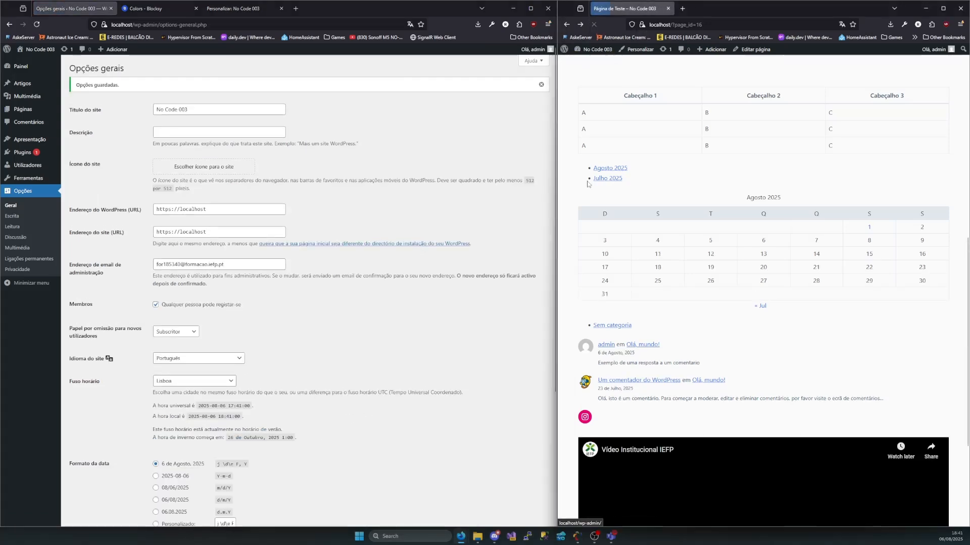
{"action": "double_click", "coordinate": [608, 218]}
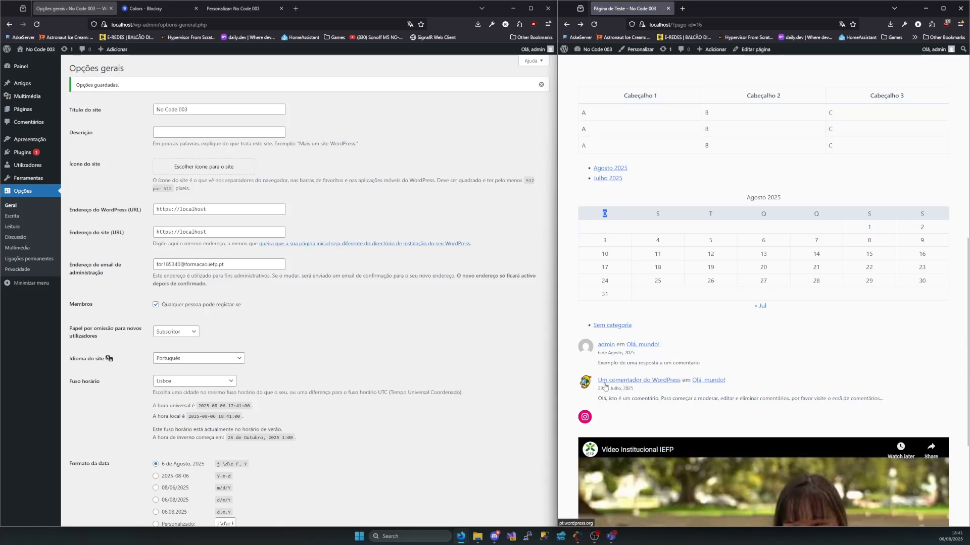
Set the week start to Segunda-feira, save the general options and reload the public test page
{"action": "scroll", "coordinate": [279, 490], "scroll_direction": "down", "scroll_amount": 4}
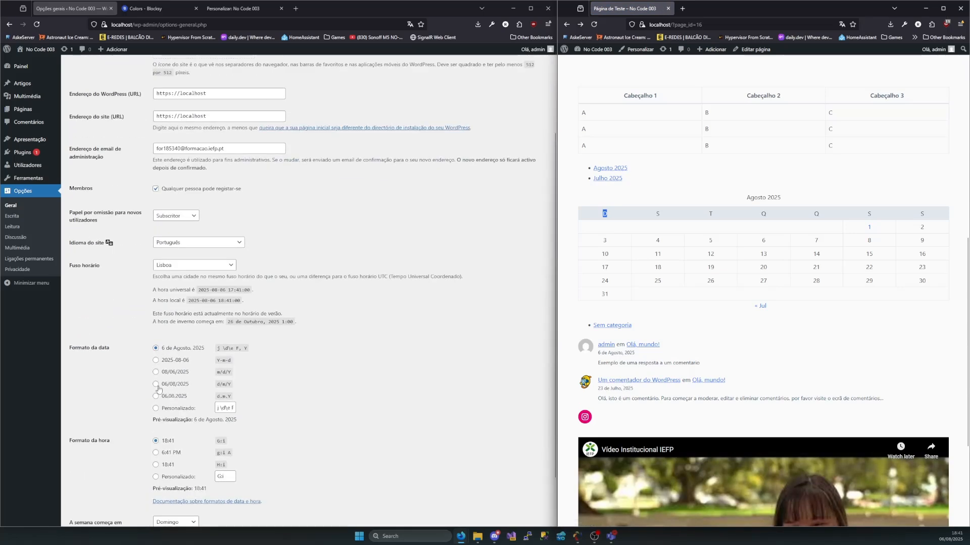
{"action": "left_click", "coordinate": [176, 460]}
{"action": "left_click", "coordinate": [175, 394]}
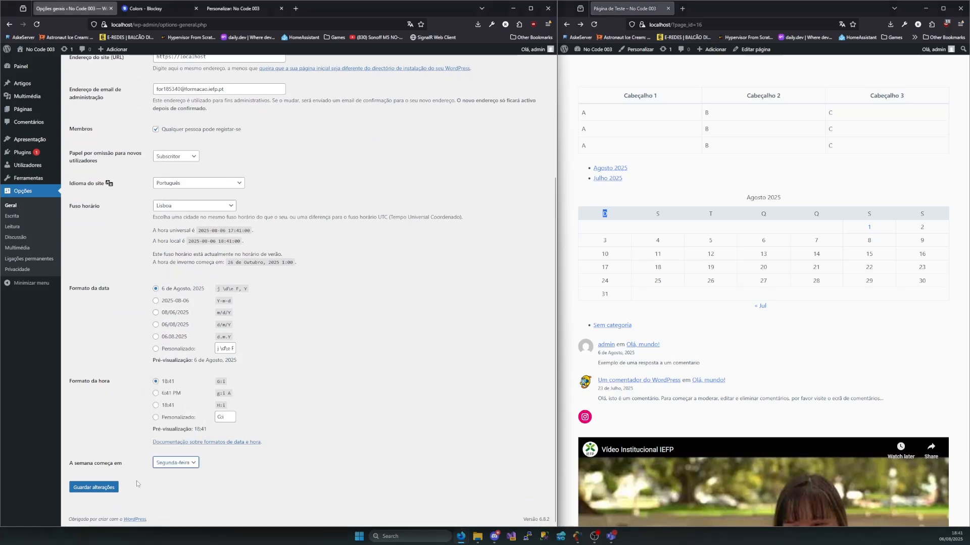
{"action": "left_click", "coordinate": [114, 488]}
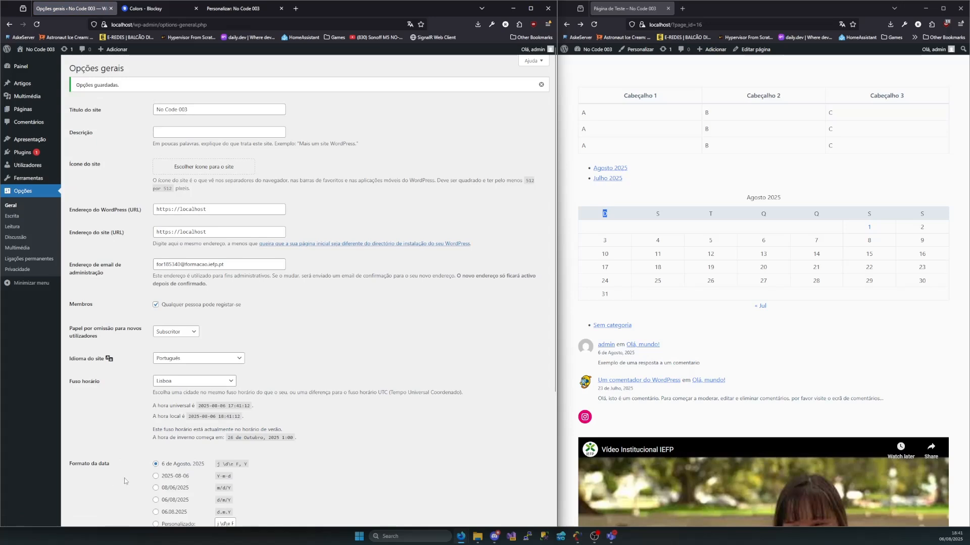
{"action": "scroll", "coordinate": [112, 486], "scroll_direction": "down", "scroll_amount": 4}
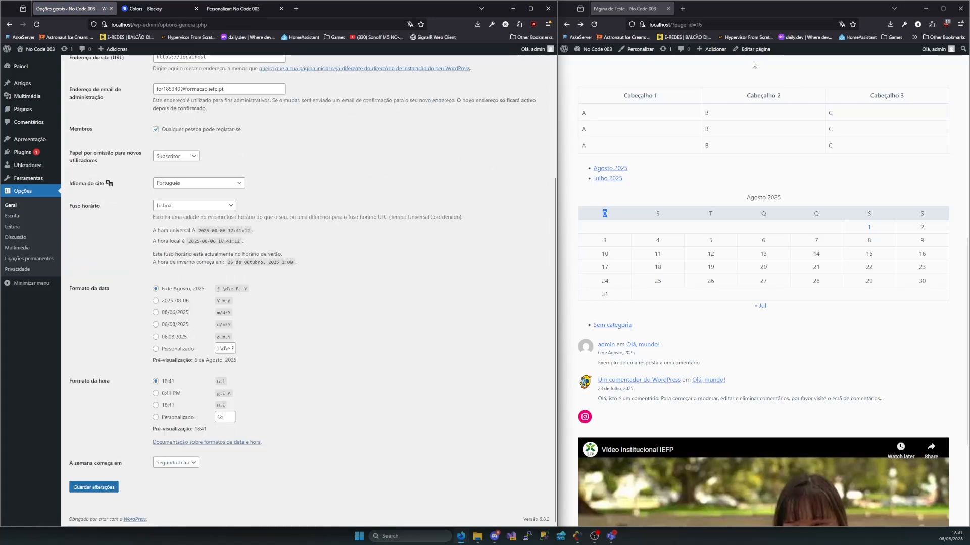
{"action": "left_click", "coordinate": [593, 24]}
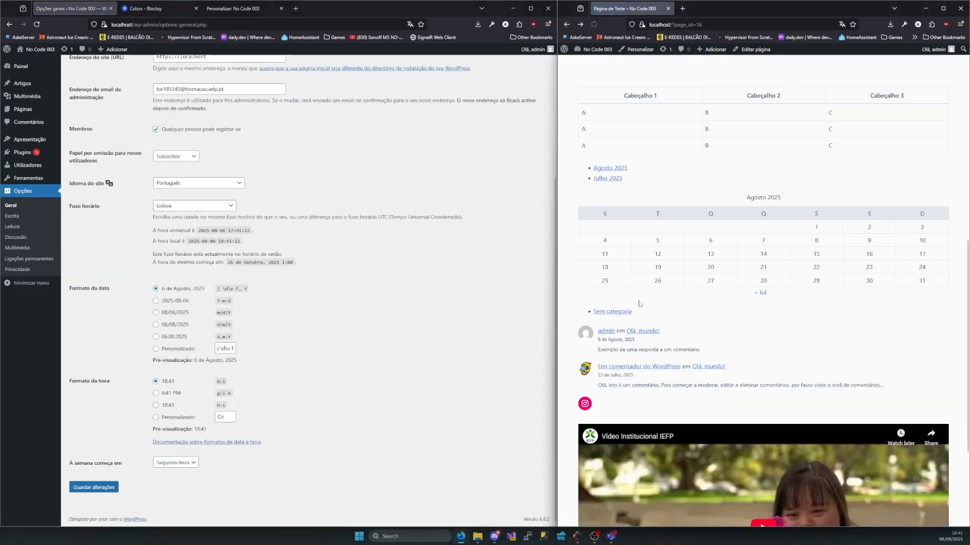
Look over the general options from the site title down to the date and time formats
{"action": "scroll", "coordinate": [712, 284], "scroll_direction": "up", "scroll_amount": 3}
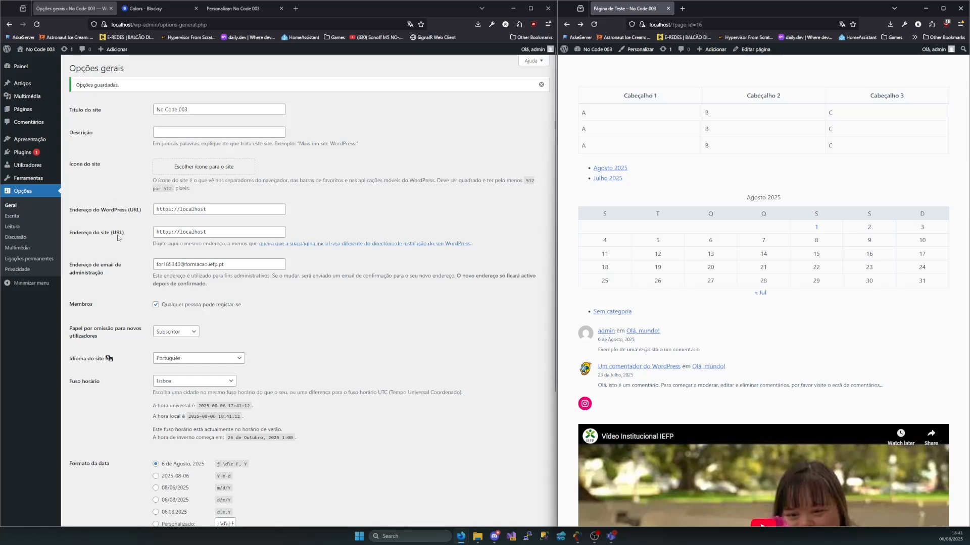
{"action": "left_click_drag", "start_coordinate": [84, 108], "coordinate": [388, 387]}
{"action": "scroll", "coordinate": [258, 339], "scroll_direction": "down", "scroll_amount": 2}
{"action": "left_click", "coordinate": [388, 387]}
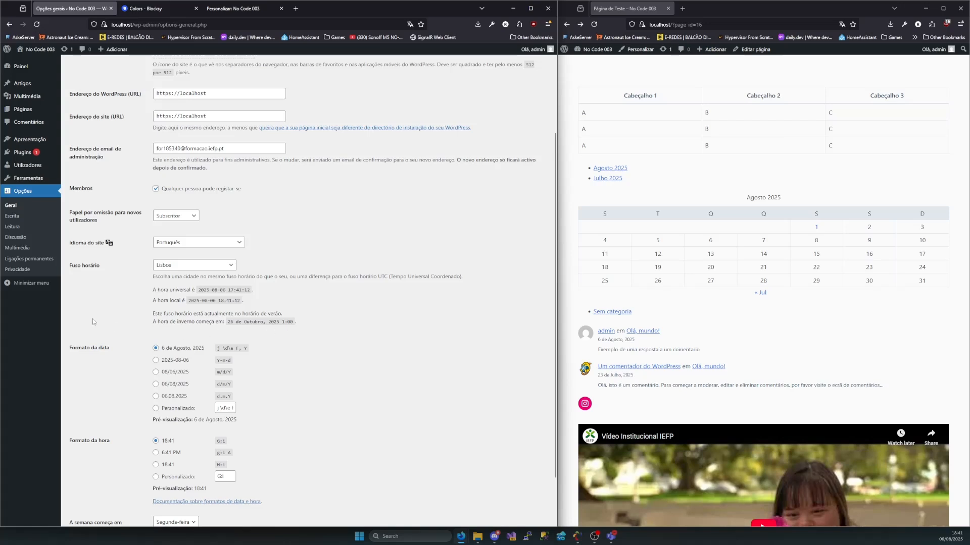
Open the Escrita options and review the choices for default article category and default article format
{"action": "left_click", "coordinate": [13, 218]}
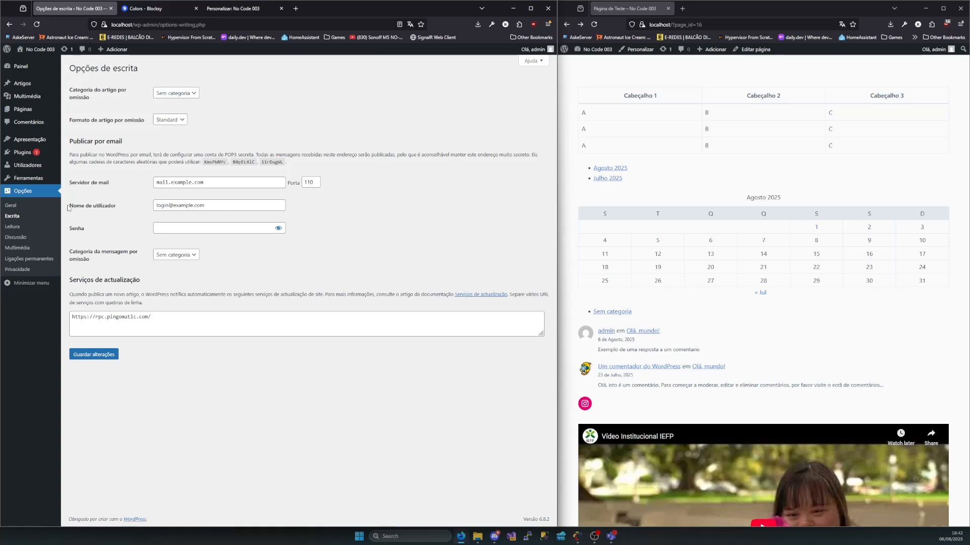
{"action": "left_click_drag", "start_coordinate": [94, 99], "coordinate": [80, 90]}
{"action": "left_click", "coordinate": [92, 99]}
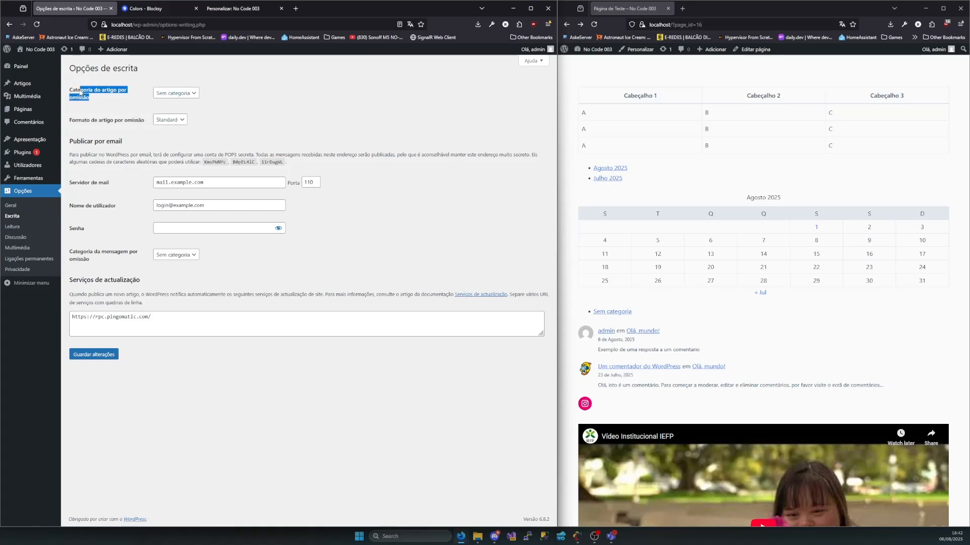
{"action": "left_click", "coordinate": [161, 93]}
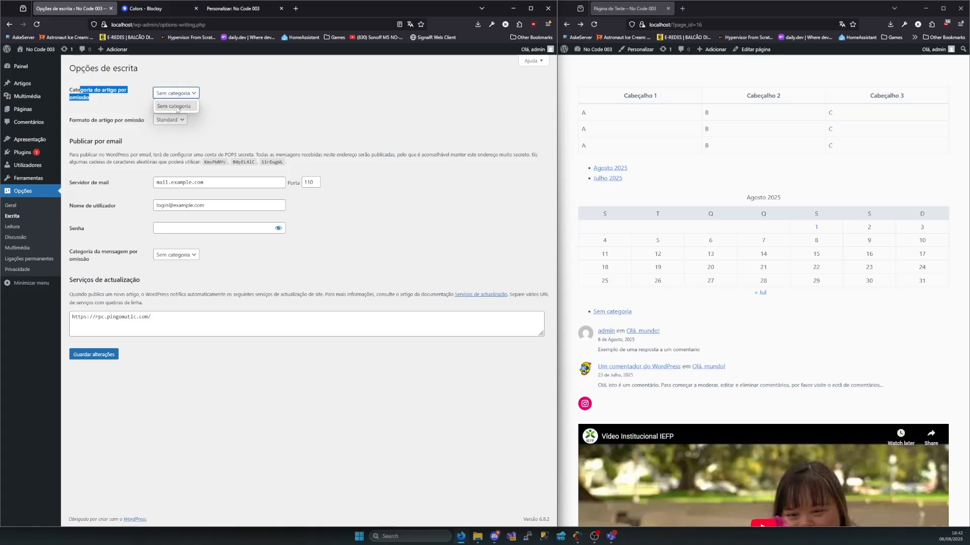
{"action": "left_click", "coordinate": [231, 134]}
{"action": "left_click", "coordinate": [170, 120]}
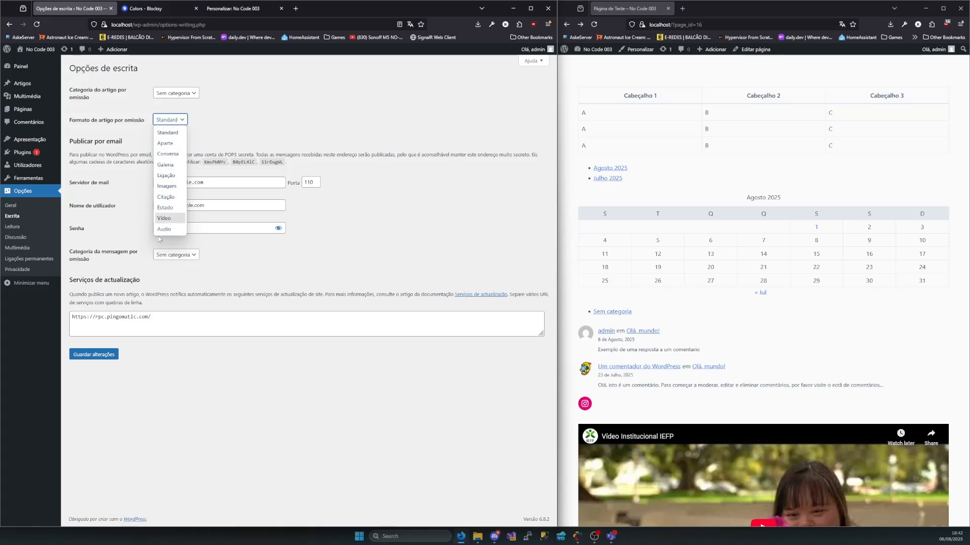
{"action": "left_click", "coordinate": [233, 100]}
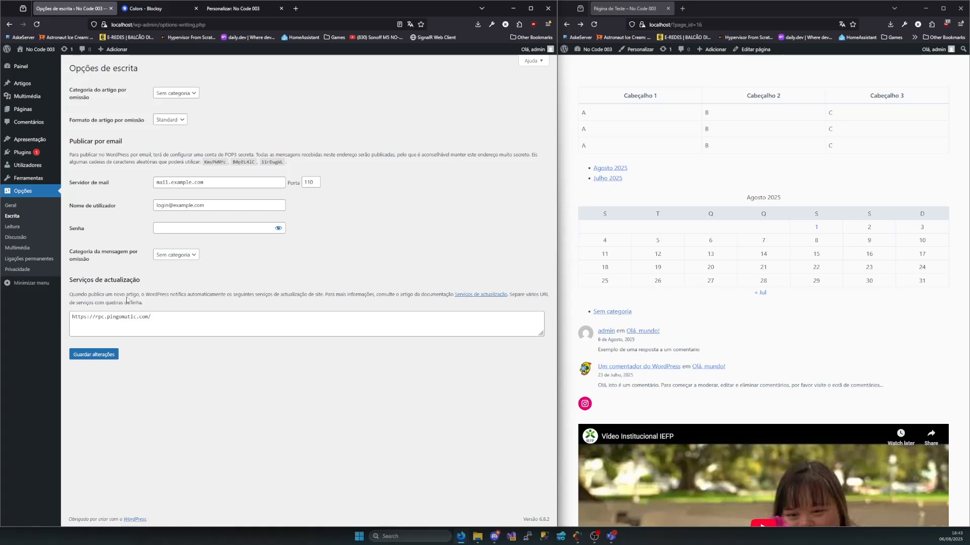
Review the default message category choices, the Serviços de actualização explanation and the listed service URL
{"action": "left_click", "coordinate": [166, 258]}
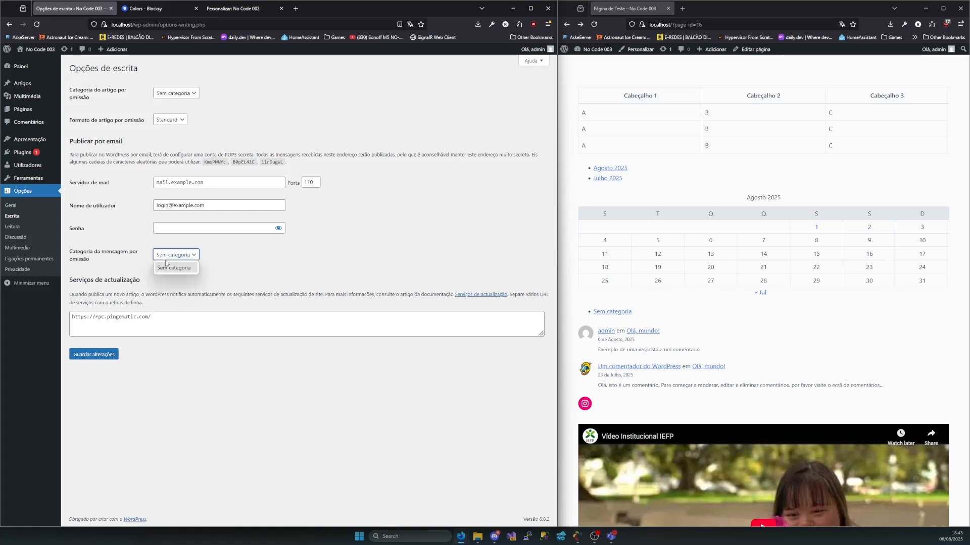
{"action": "left_click", "coordinate": [218, 266]}
{"action": "left_click", "coordinate": [167, 260]}
{"action": "left_click", "coordinate": [222, 257]}
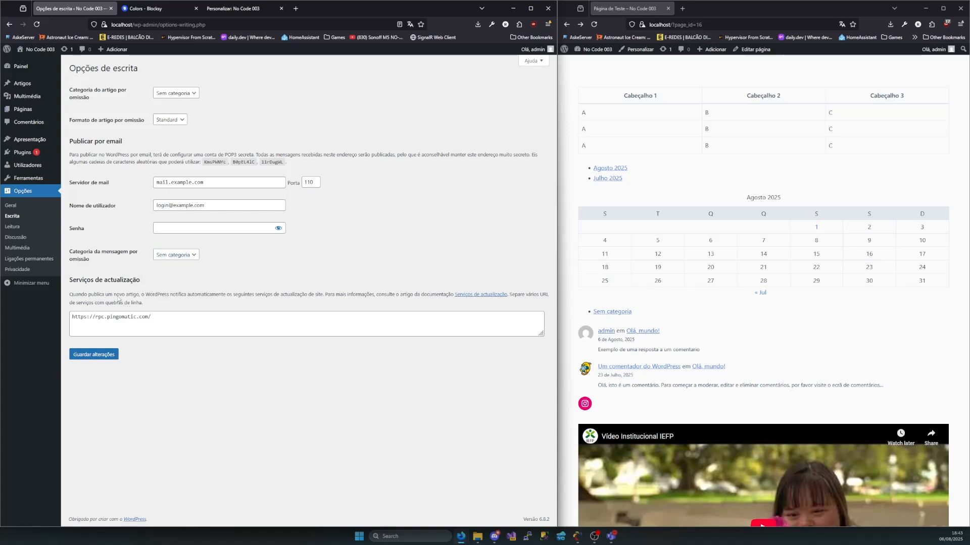
{"action": "left_click_drag", "start_coordinate": [152, 295], "coordinate": [394, 301]}
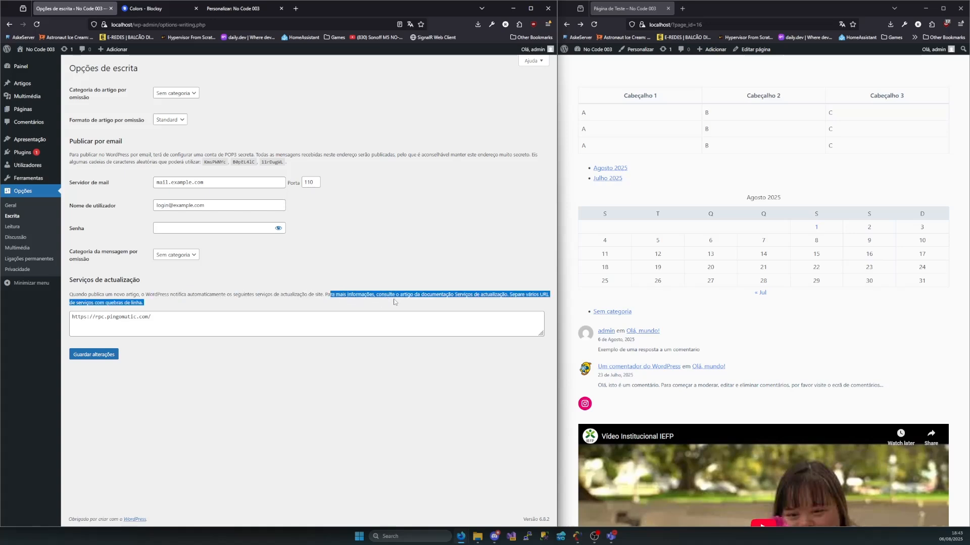
{"action": "left_click", "coordinate": [489, 238]}
{"action": "left_click_drag", "start_coordinate": [161, 321], "coordinate": [223, 311]}
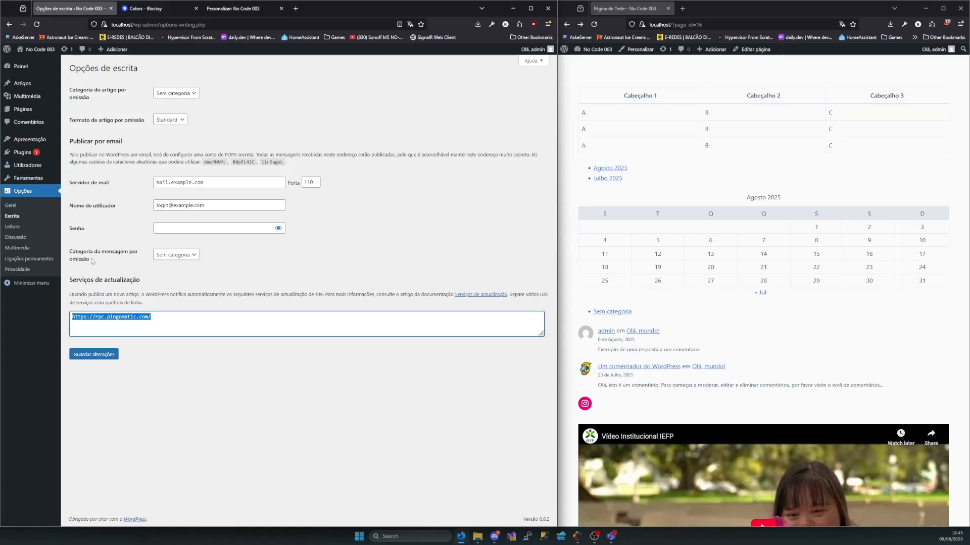
Open the Leitura options and load the public site's home page at localhost instead of the test page
{"action": "left_click", "coordinate": [12, 228]}
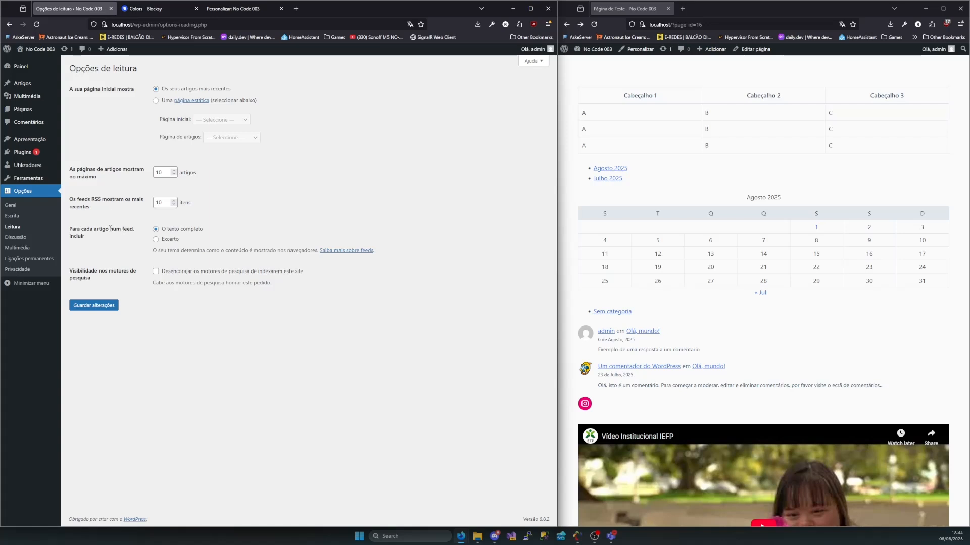
{"action": "scroll", "coordinate": [641, 106], "scroll_direction": "up", "scroll_amount": 8}
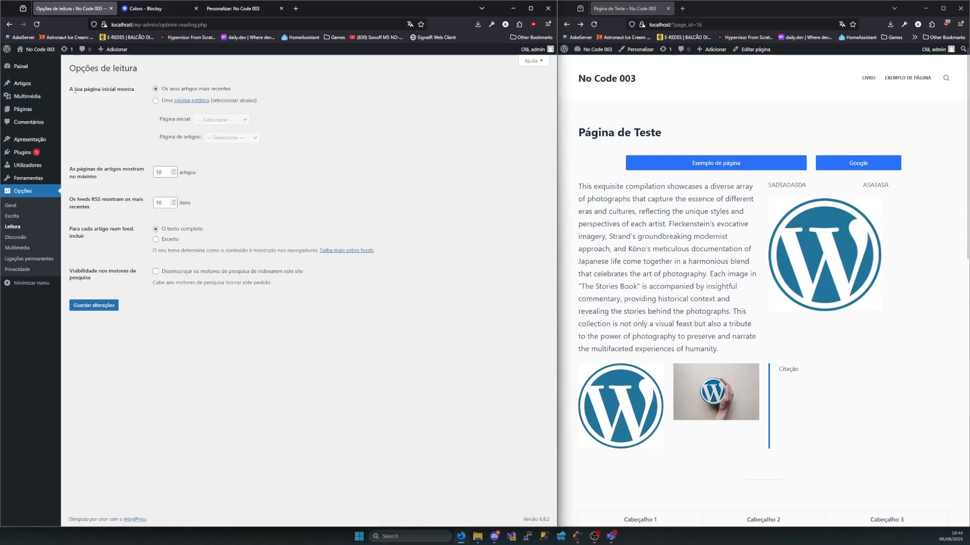
{"action": "left_click_drag", "start_coordinate": [69, 90], "coordinate": [134, 89]}
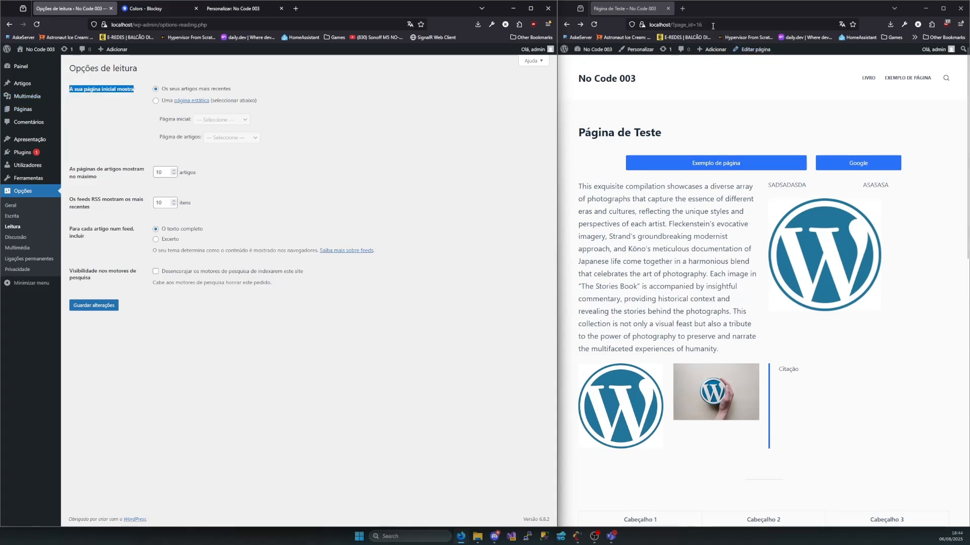
{"action": "left_click_drag", "start_coordinate": [703, 25], "coordinate": [669, 24]}
{"action": "key", "text": "BackSpace"}
{"action": "key", "text": "Return"}
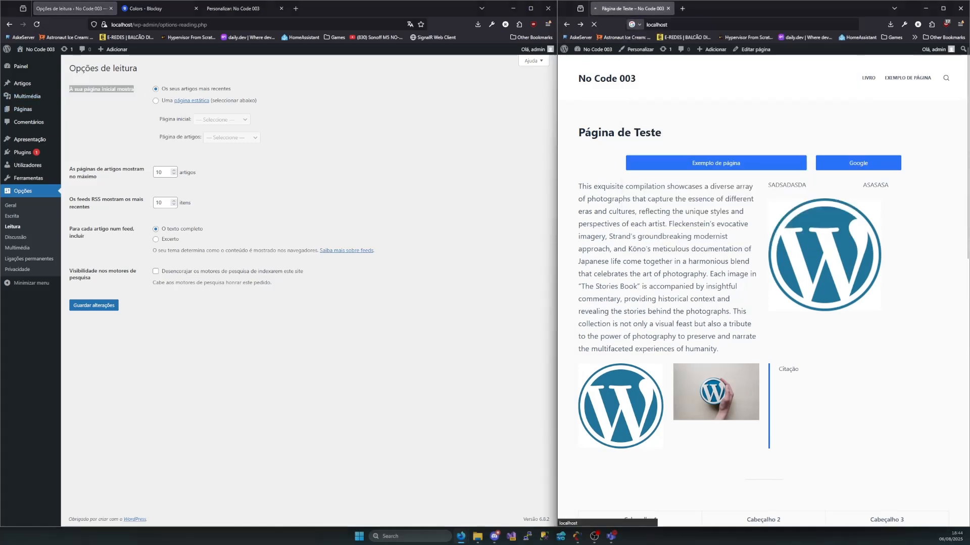
{"action": "left_click", "coordinate": [679, 24]}
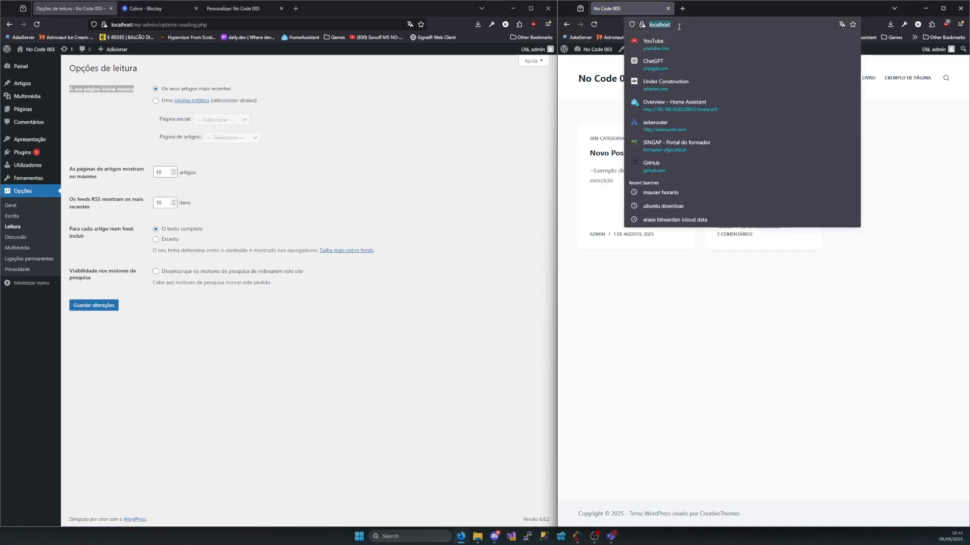
{"action": "left_click", "coordinate": [727, 304]}
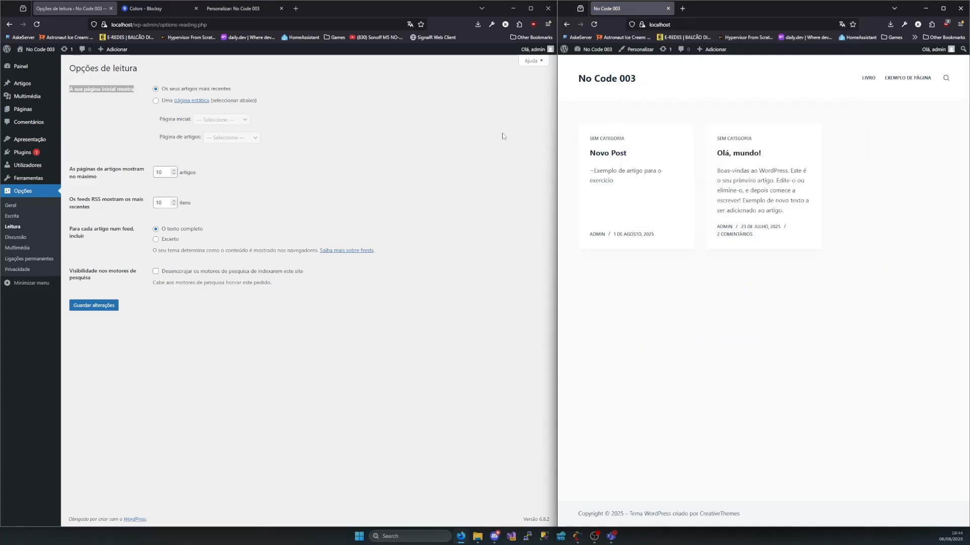
Compare the home page option for the most recent articles with the article cards on the public home page
{"action": "left_click_drag", "start_coordinate": [224, 89], "coordinate": [164, 93]}
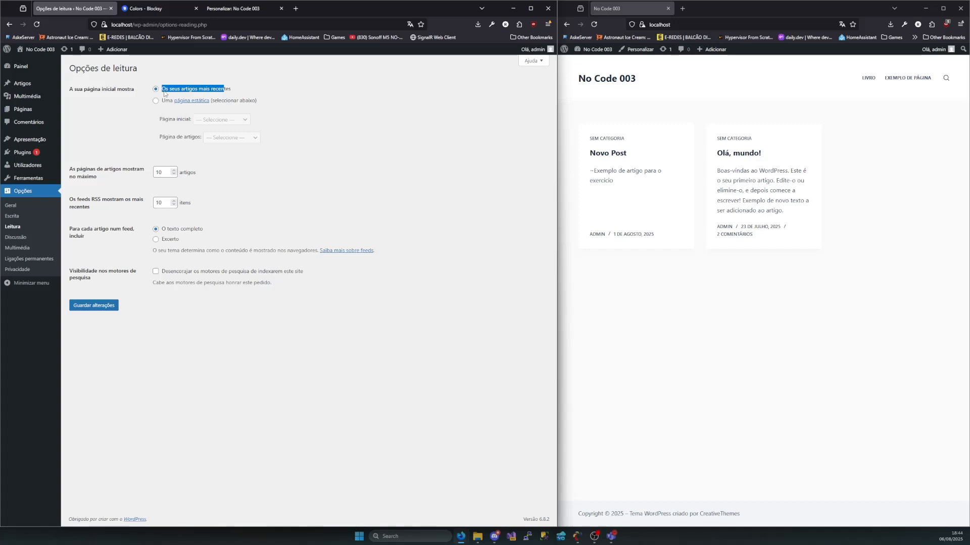
{"action": "left_click_drag", "start_coordinate": [577, 115], "coordinate": [835, 315]}
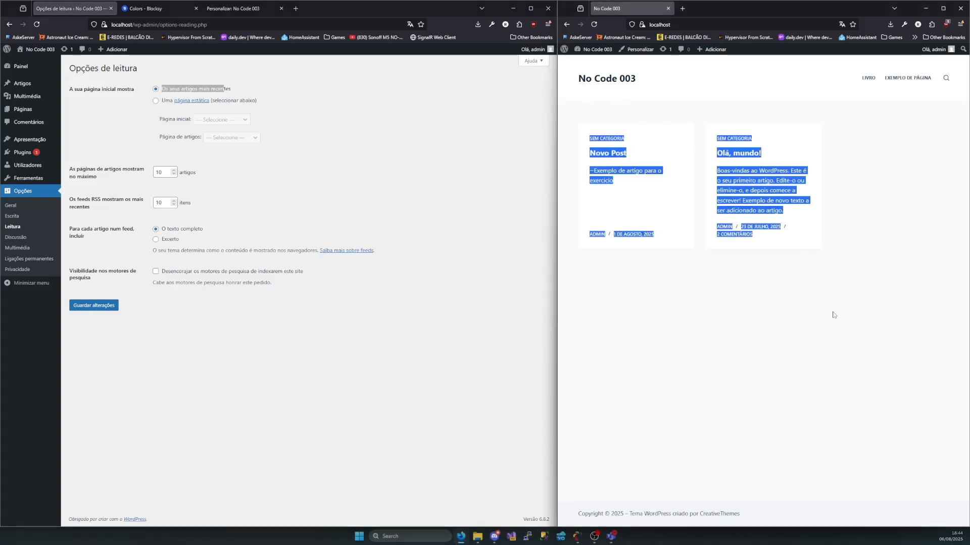
{"action": "left_click", "coordinate": [856, 369]}
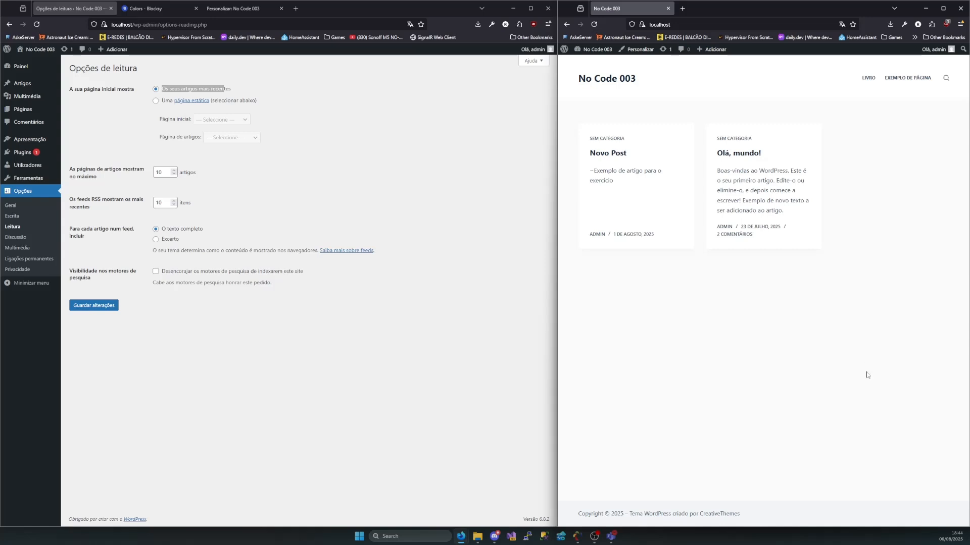
{"action": "left_click_drag", "start_coordinate": [865, 372], "coordinate": [592, 113]}
{"action": "left_click", "coordinate": [886, 311]}
{"action": "left_click", "coordinate": [592, 114]}
Make the static page Livro the site's home page, save the reading options and check the reloaded localhost address
{"action": "left_click", "coordinate": [156, 101]}
{"action": "left_click", "coordinate": [231, 118]}
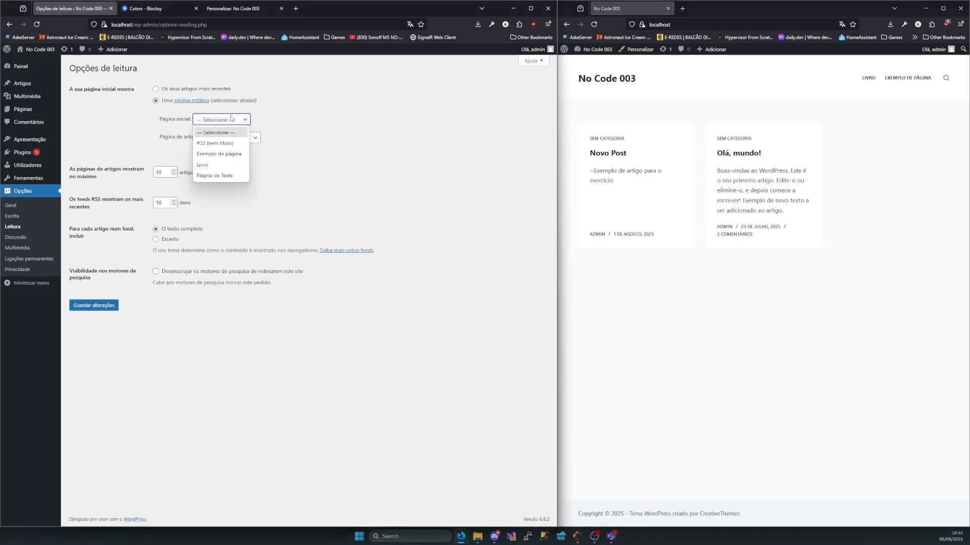
{"action": "left_click", "coordinate": [201, 165]}
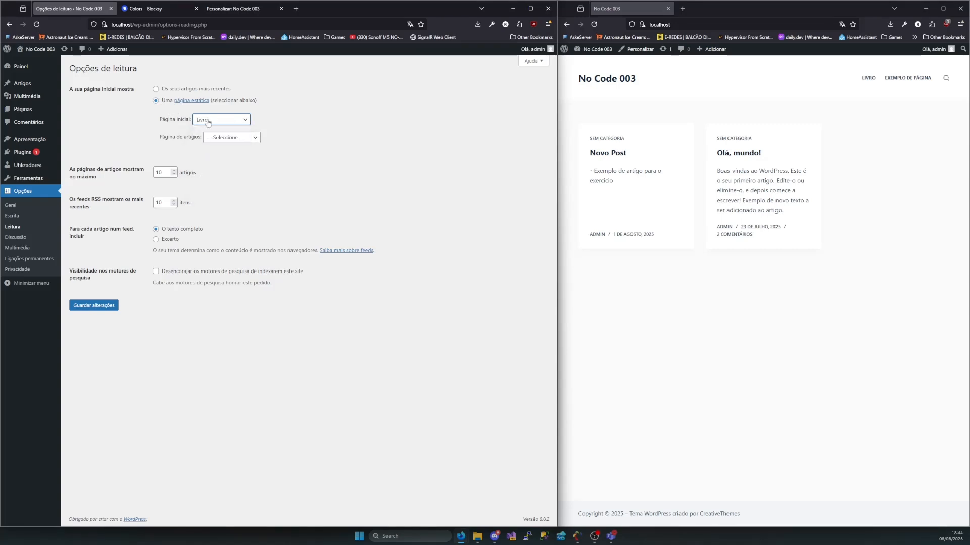
{"action": "left_click", "coordinate": [90, 306]}
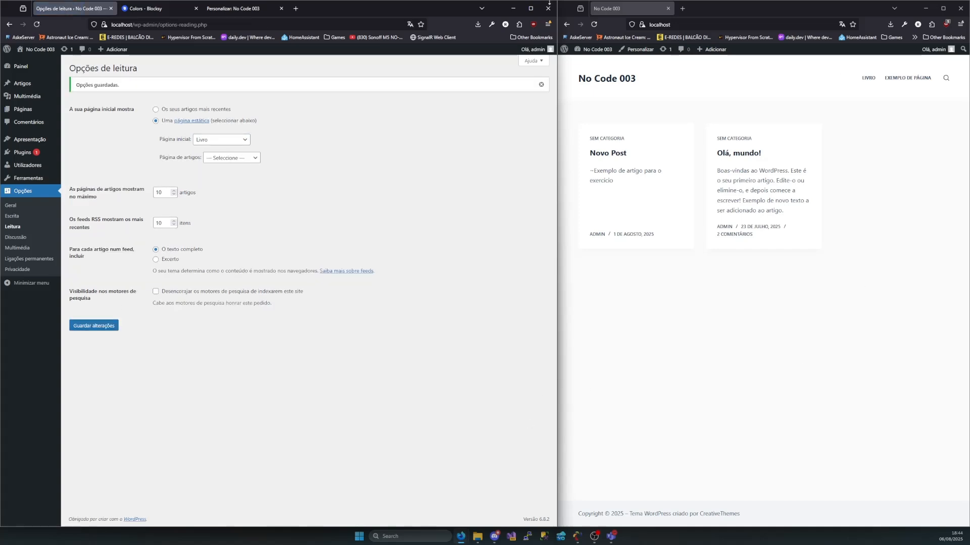
{"action": "left_click", "coordinate": [595, 25]}
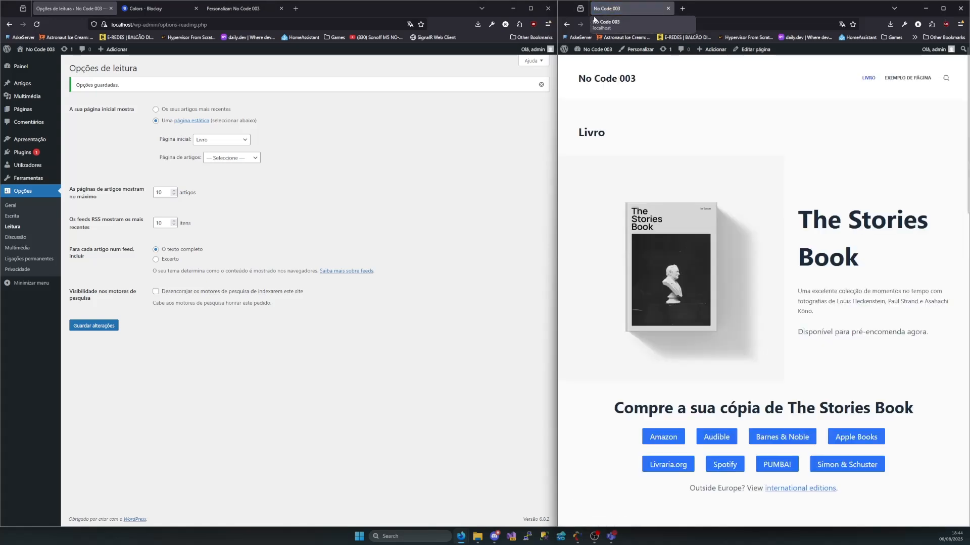
{"action": "left_click", "coordinate": [677, 23]}
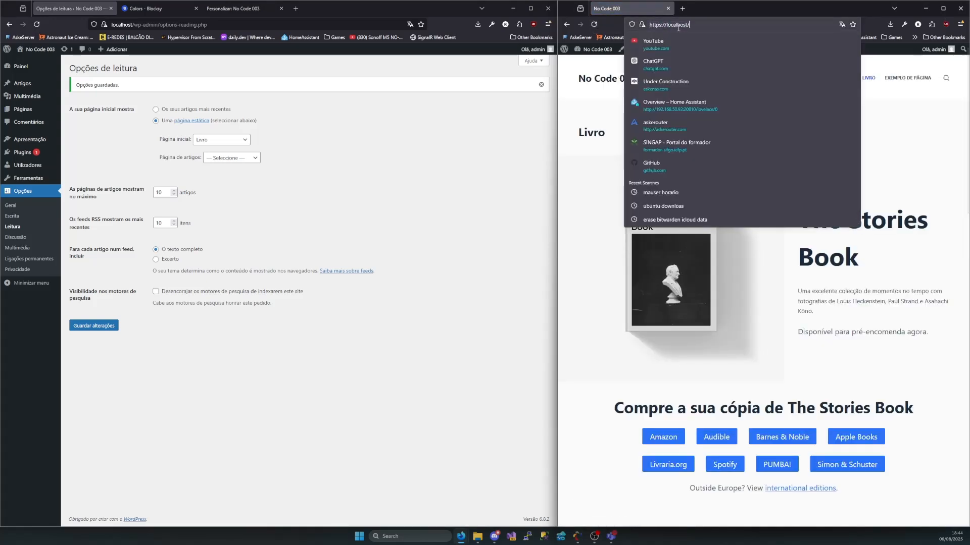
{"action": "left_click", "coordinate": [827, 247]}
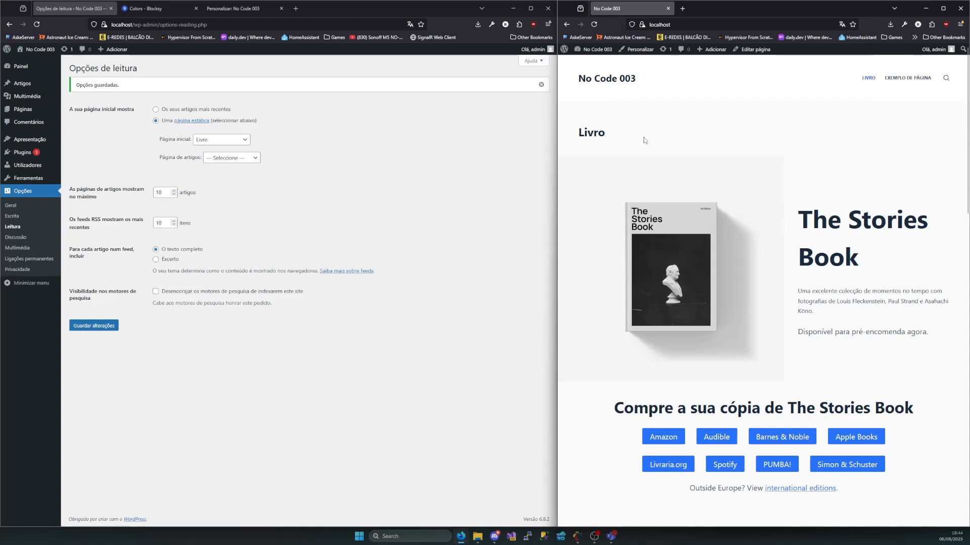
Look through the Livro home page on the public site down to its footer and return to its beginning
{"action": "scroll", "coordinate": [636, 147], "scroll_direction": "down", "scroll_amount": 15}
{"action": "scroll", "coordinate": [676, 172], "scroll_direction": "down", "scroll_amount": 5}
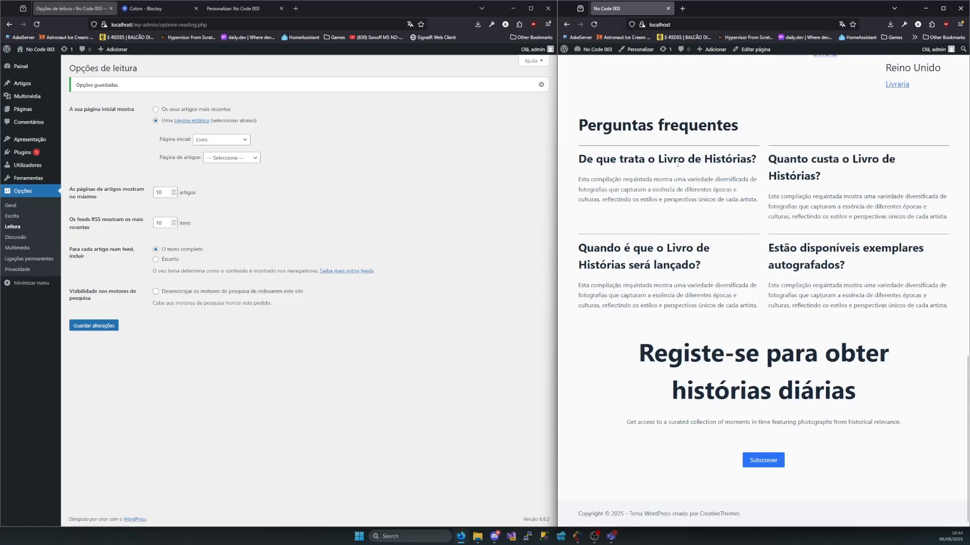
{"action": "scroll", "coordinate": [693, 237], "scroll_direction": "up", "scroll_amount": 20}
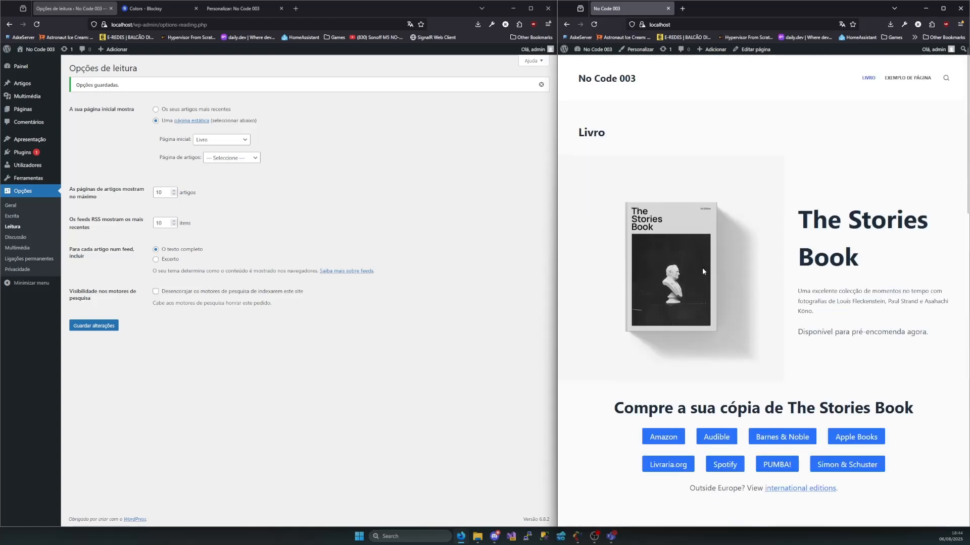
Make Página de Teste the static home page, save the reading options and check the reloaded public site
{"action": "left_click", "coordinate": [227, 140]}
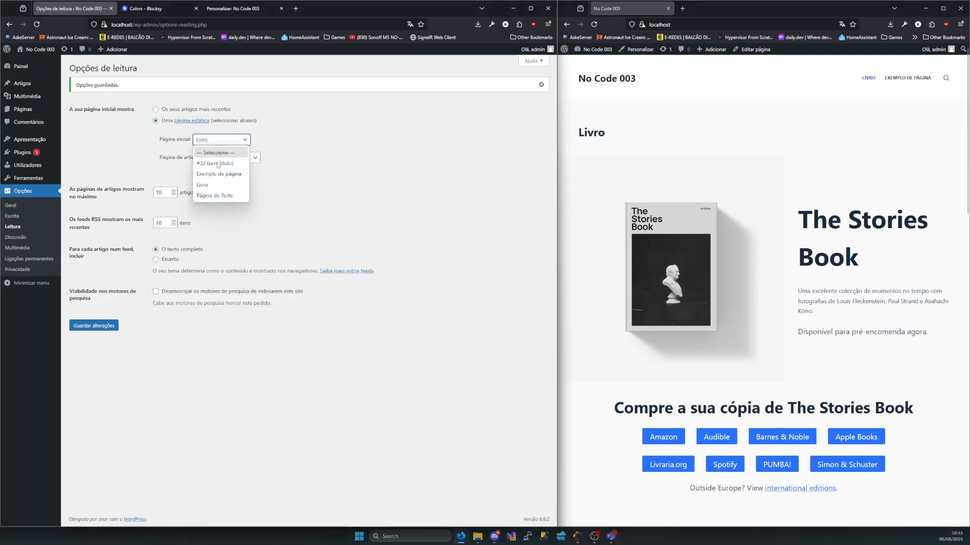
{"action": "left_click", "coordinate": [217, 196]}
{"action": "left_click", "coordinate": [94, 326]}
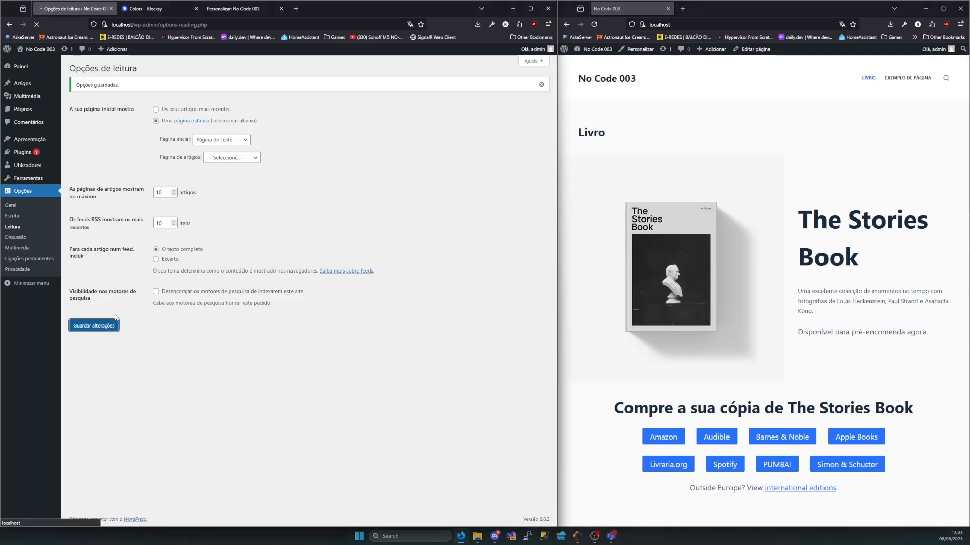
{"action": "left_click", "coordinate": [594, 24]}
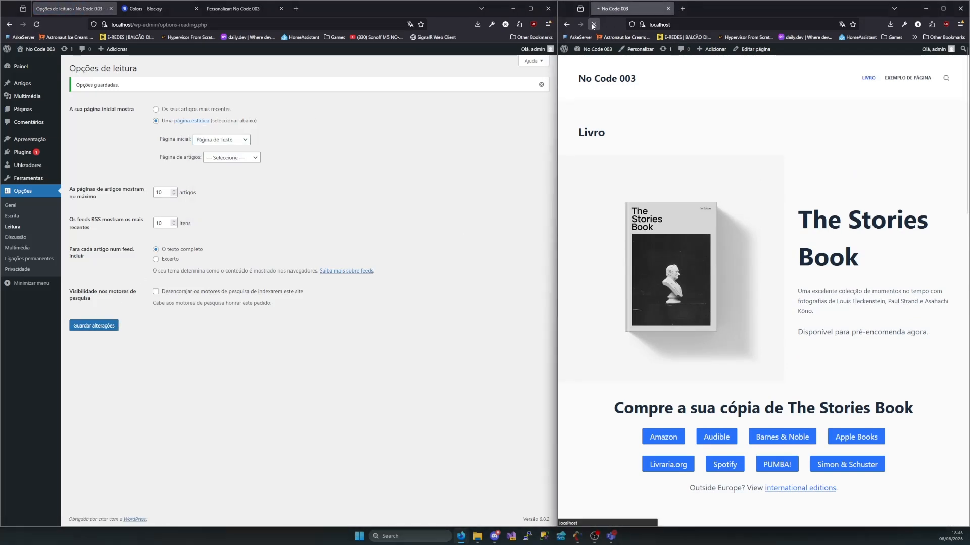
{"action": "scroll", "coordinate": [729, 284], "scroll_direction": "down", "scroll_amount": 15}
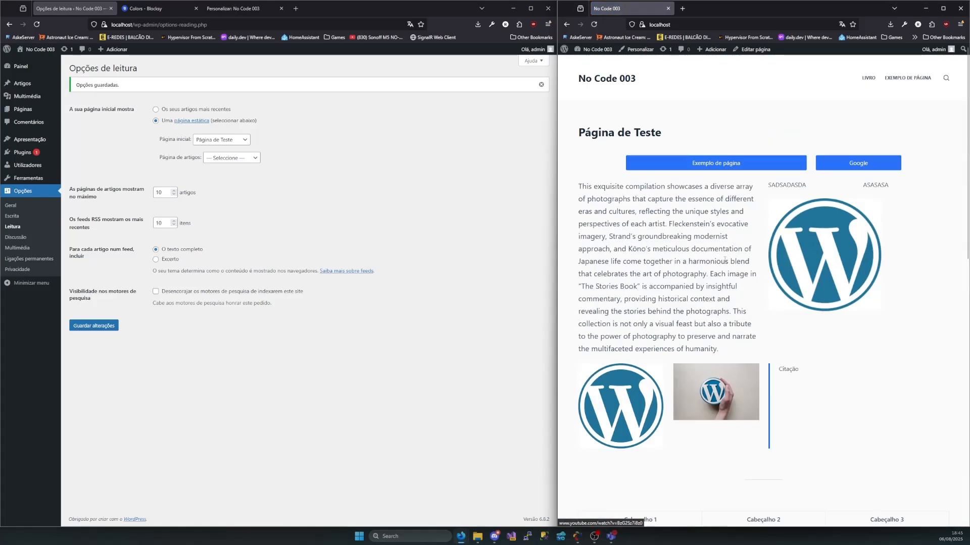
Make the untitled page #32 (sem título) the static home page, save the reading options and reload the public site
{"action": "left_click", "coordinate": [215, 145]}
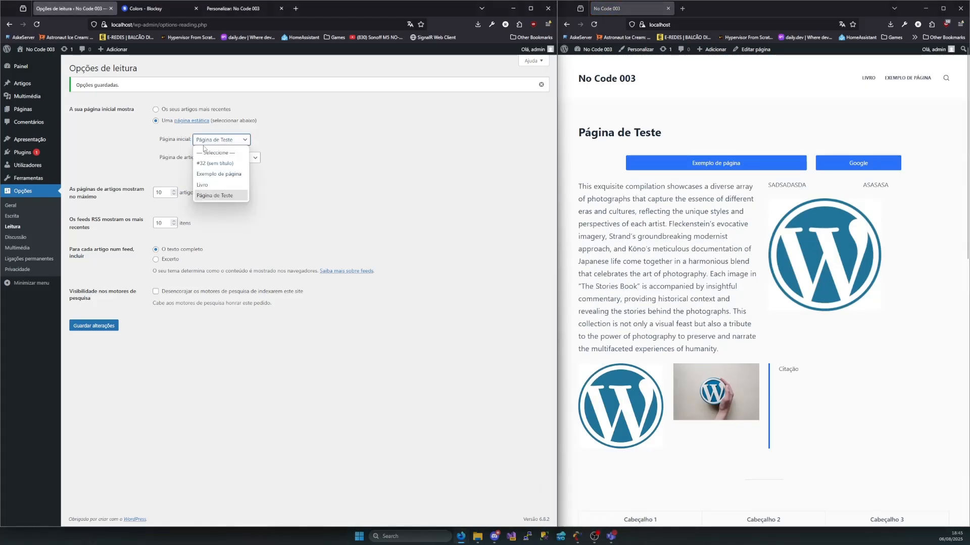
{"action": "left_click", "coordinate": [214, 164]}
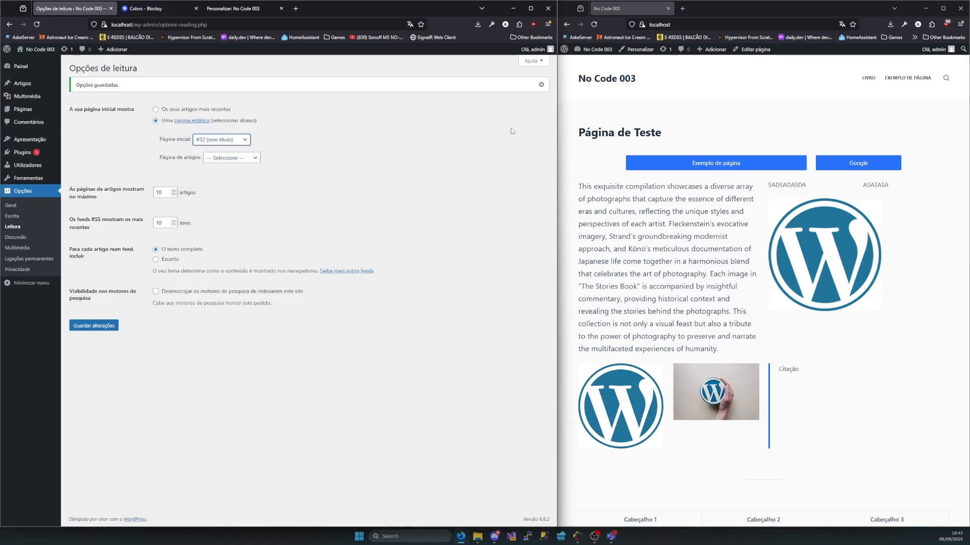
{"action": "left_click", "coordinate": [95, 326]}
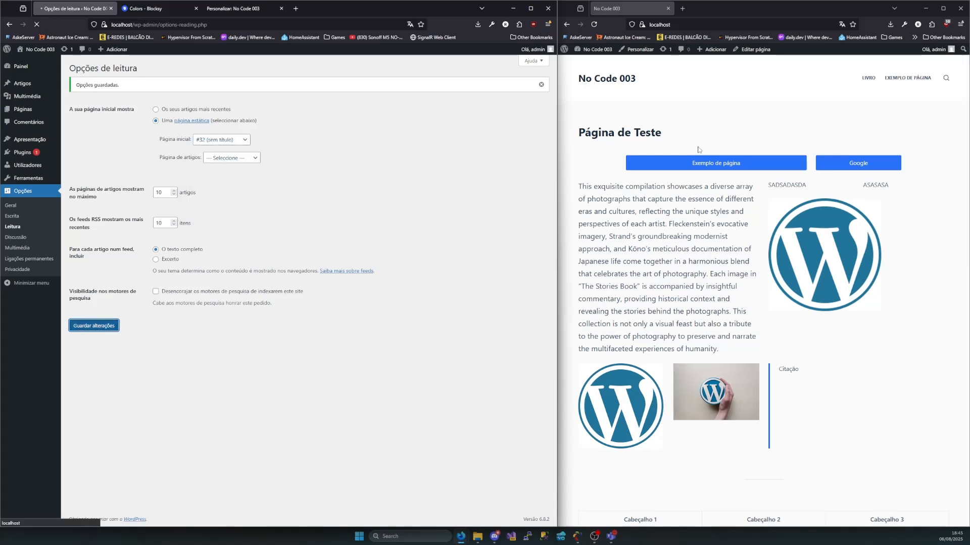
{"action": "left_click", "coordinate": [594, 25]}
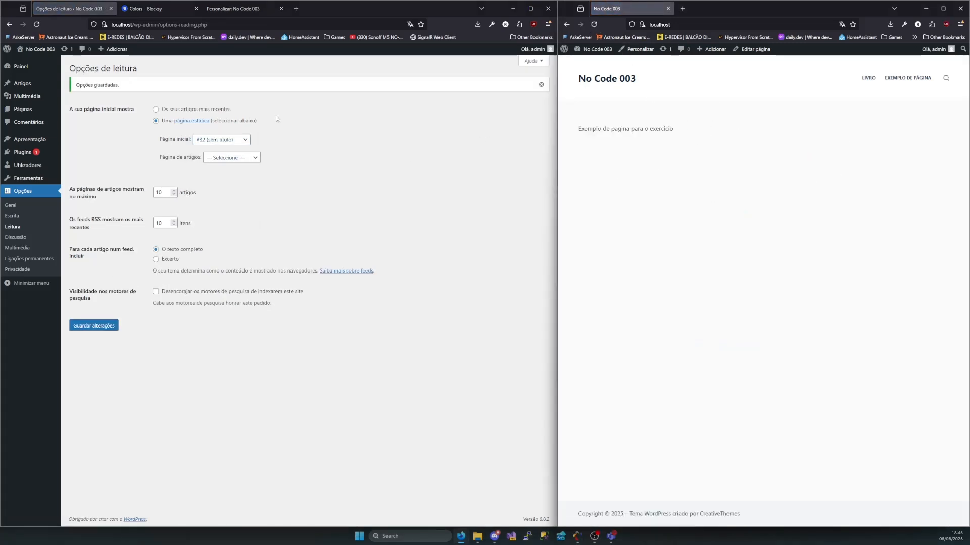
{"action": "left_click", "coordinate": [247, 140]}
{"action": "left_click", "coordinate": [203, 185]}
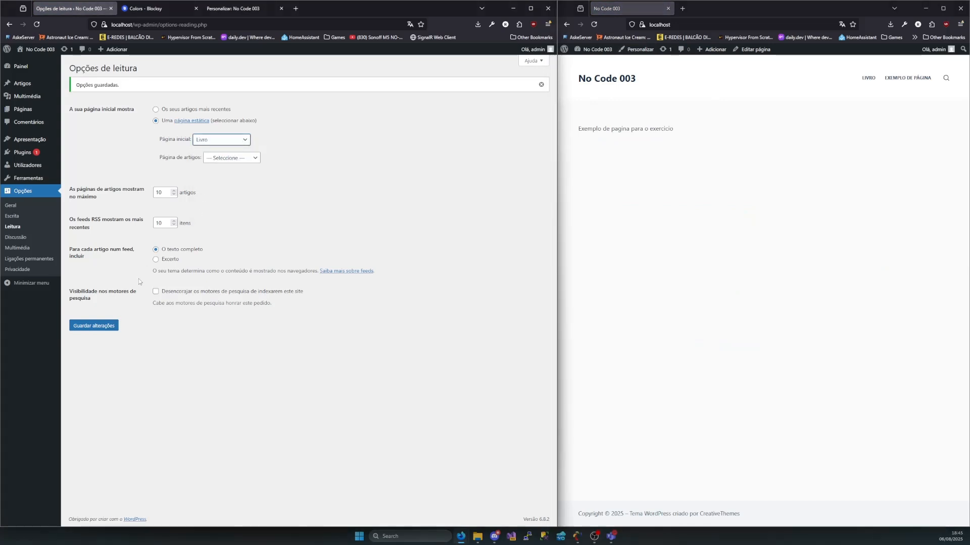
{"action": "left_click", "coordinate": [216, 146]}
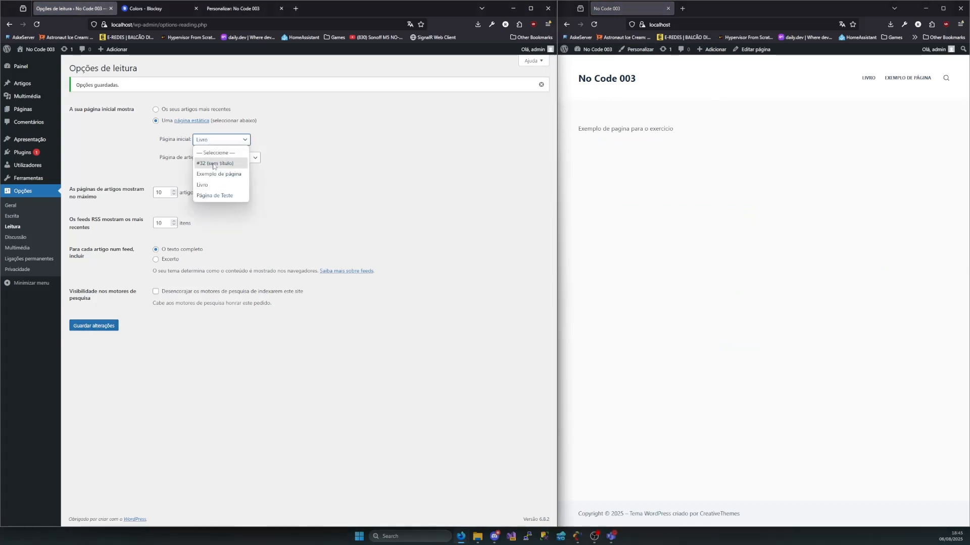
{"action": "left_click", "coordinate": [218, 161]}
Review the pages available as the Página de artigos without changing the selection
{"action": "left_click", "coordinate": [253, 157]}
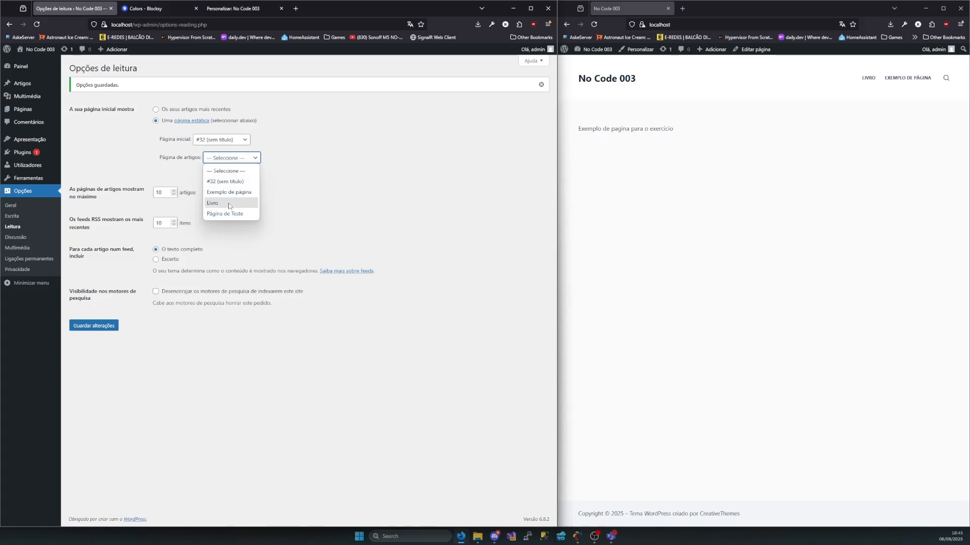
{"action": "left_click", "coordinate": [186, 168]}
{"action": "left_click", "coordinate": [189, 168]}
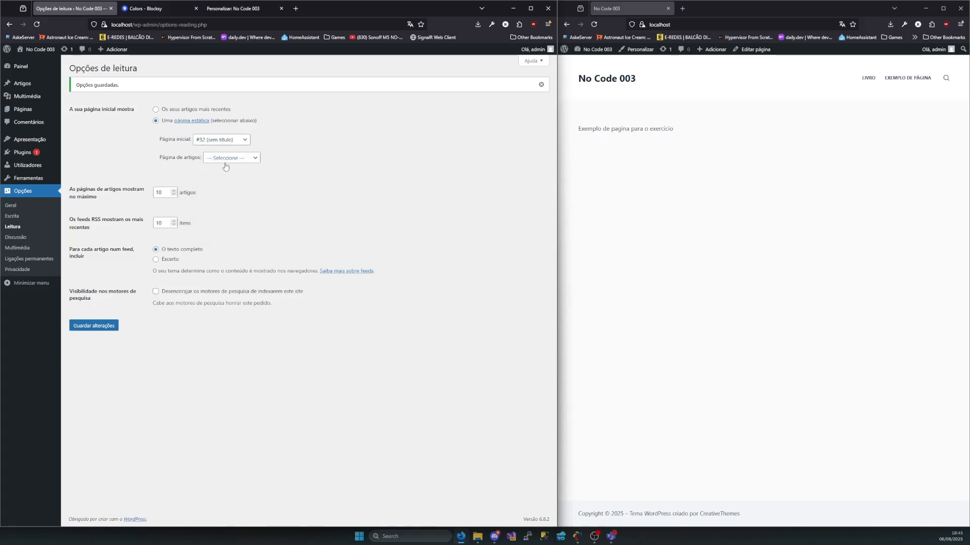
{"action": "left_click", "coordinate": [218, 164]}
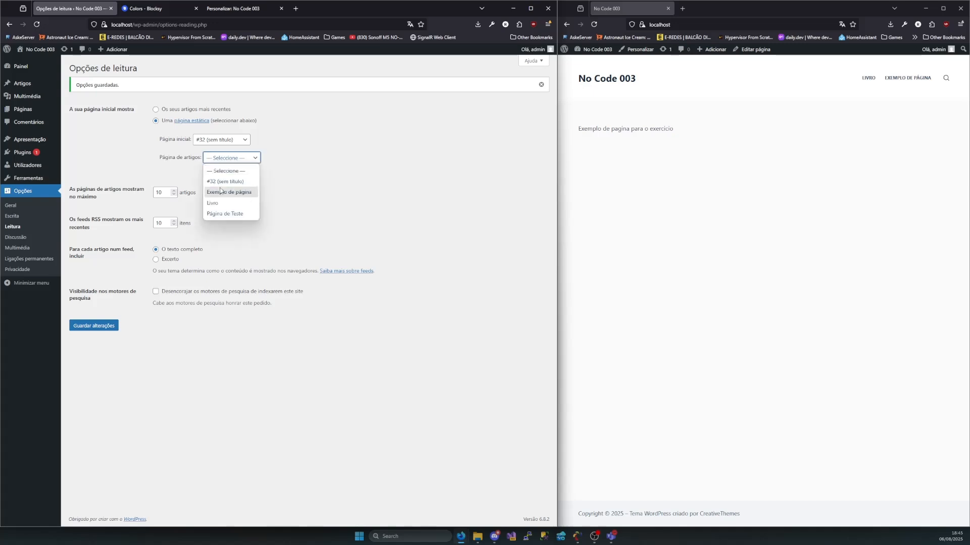
{"action": "left_click", "coordinate": [307, 151]}
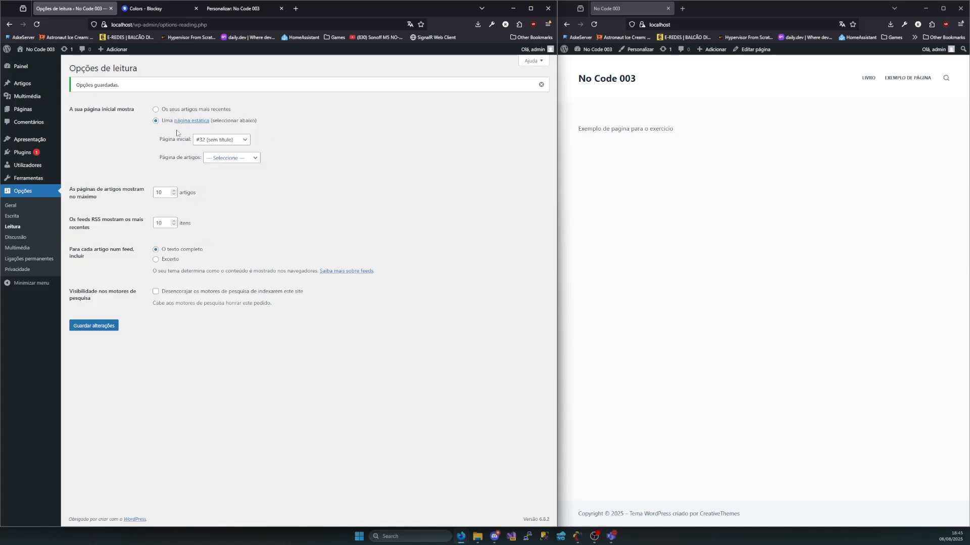
Set the static home page back to Livro and save the reading options
{"action": "left_click", "coordinate": [227, 141]}
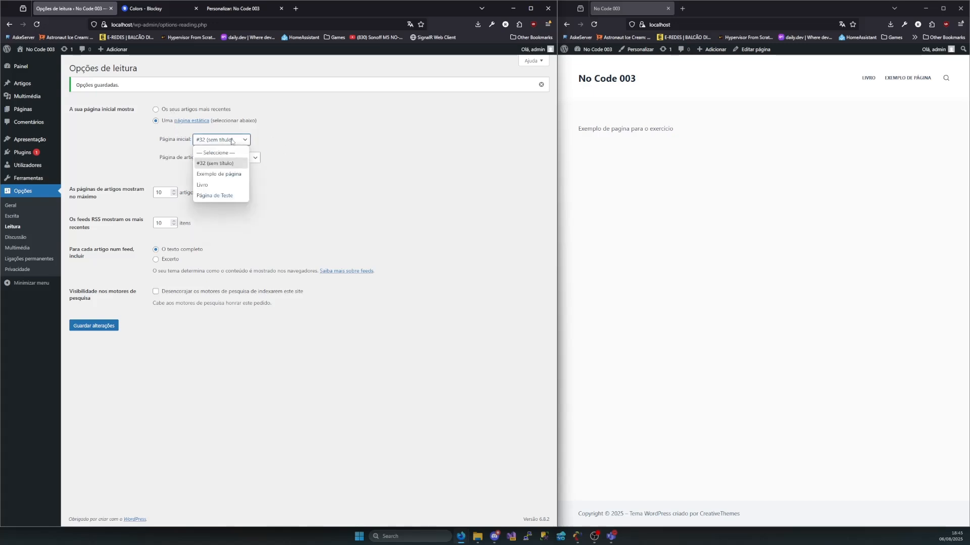
{"action": "left_click", "coordinate": [207, 185]}
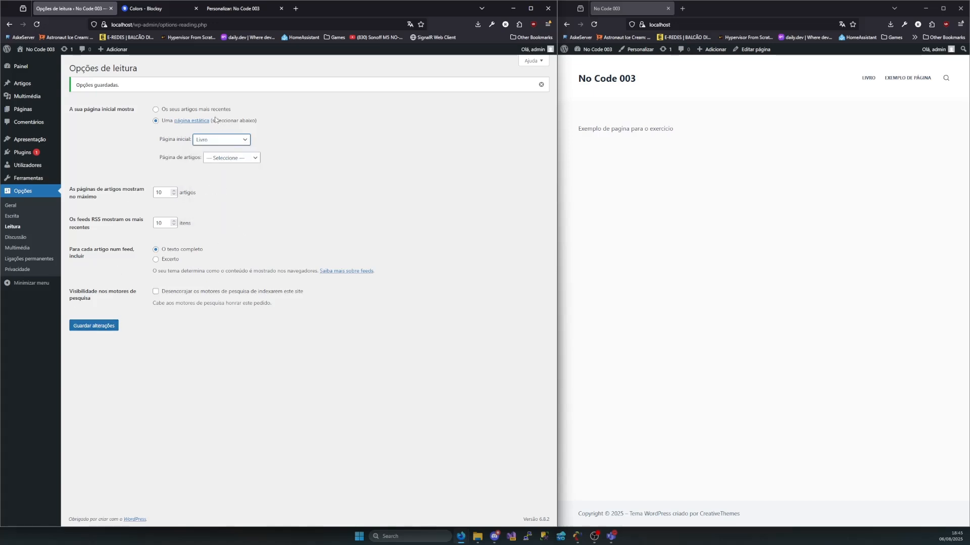
{"action": "left_click", "coordinate": [92, 326]}
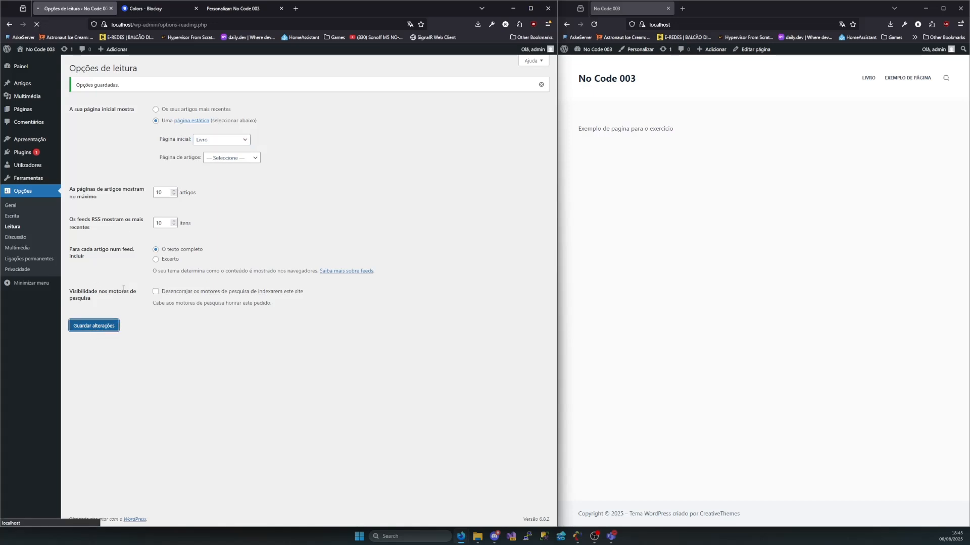
Review the limits for articles per page and RSS feed items, and the full text or excerpt choice for feeds
{"action": "double_click", "coordinate": [171, 192]}
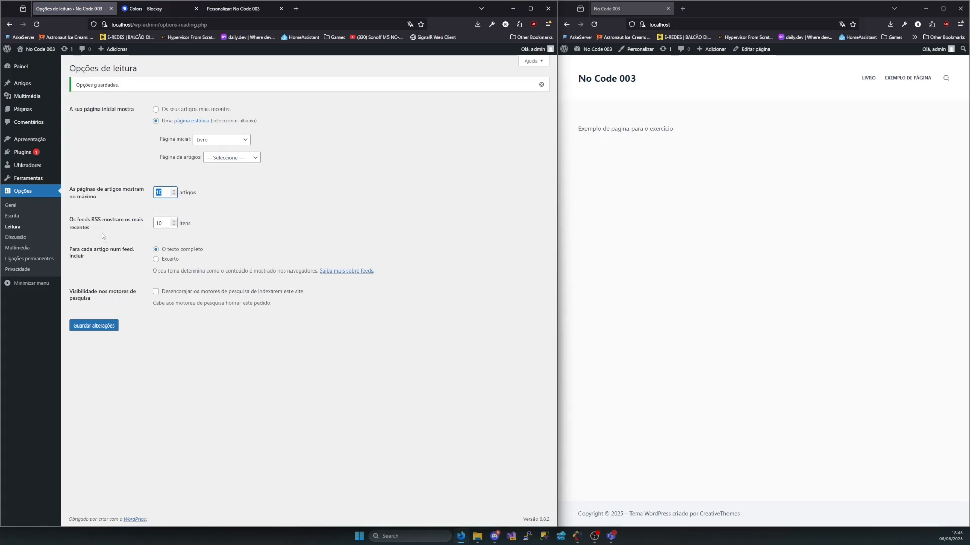
{"action": "double_click", "coordinate": [154, 222]}
{"action": "left_click_drag", "start_coordinate": [139, 257], "coordinate": [73, 249]}
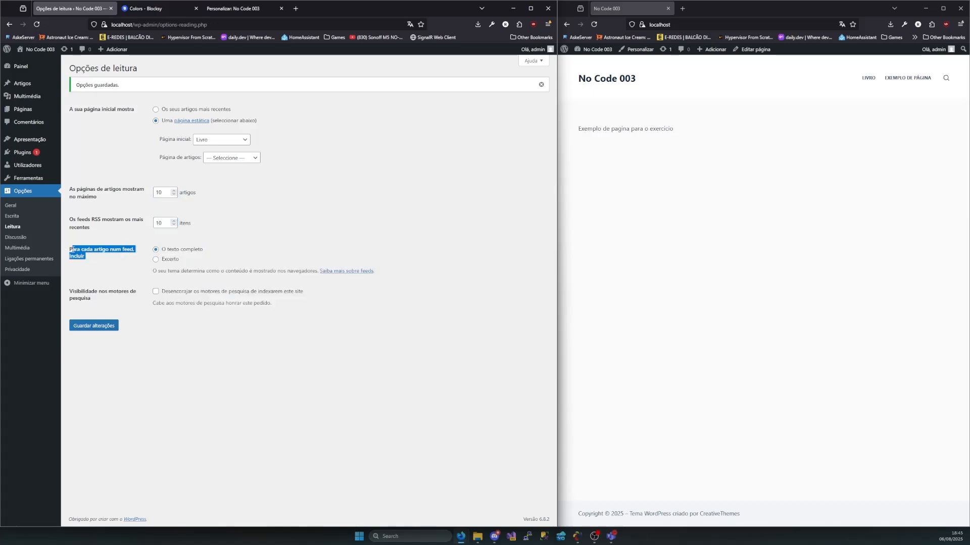
{"action": "left_click", "coordinate": [93, 262]}
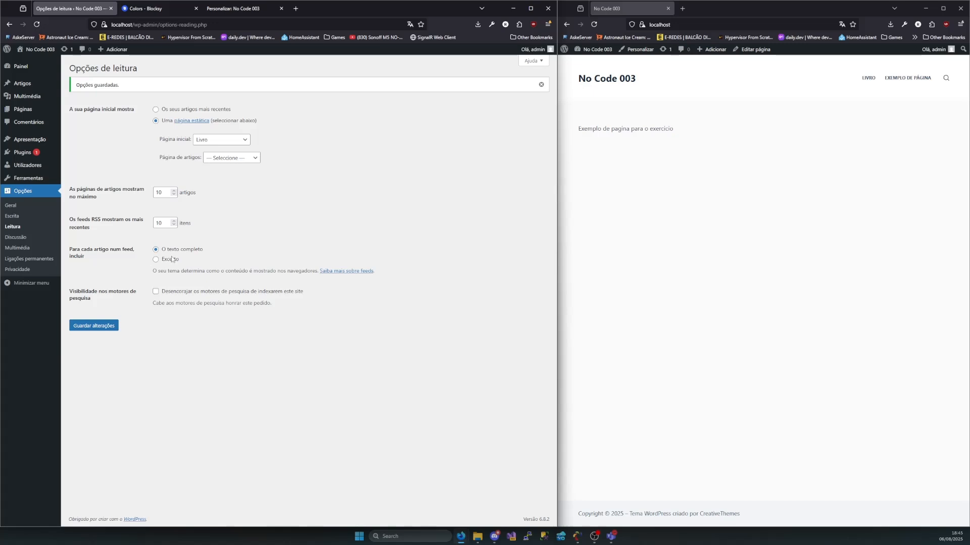
{"action": "left_click_drag", "start_coordinate": [203, 251], "coordinate": [159, 264]}
Review the search engine visibility option and the note on whether search engines honour the request
{"action": "triple_click", "coordinate": [96, 302]}
{"action": "left_click", "coordinate": [99, 300]}
{"action": "left_click_drag", "start_coordinate": [160, 302], "coordinate": [199, 311]}
{"action": "left_click_drag", "start_coordinate": [272, 304], "coordinate": [225, 312]}
{"action": "left_click", "coordinate": [204, 292]}
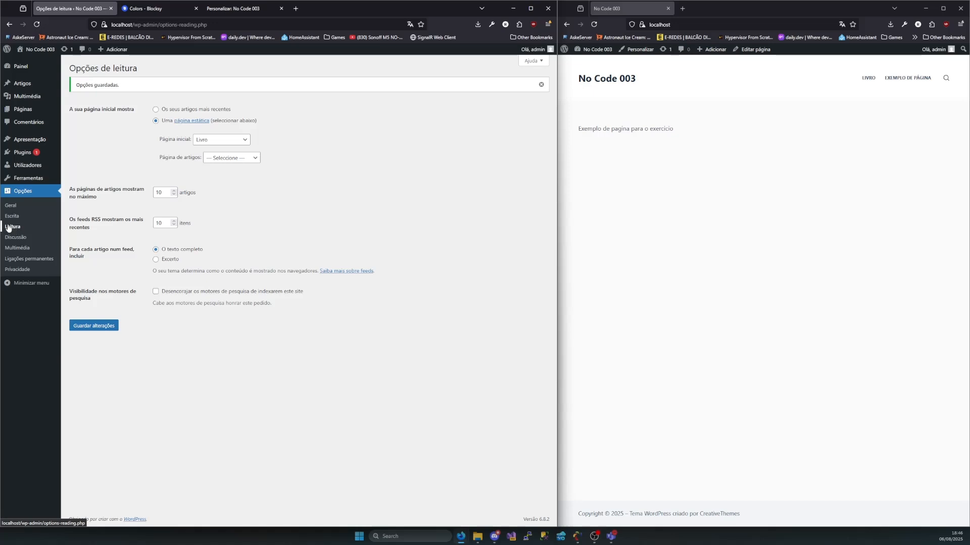
Open the Discussão options and look over the whole page, including the avatar settings
{"action": "left_click", "coordinate": [14, 243]}
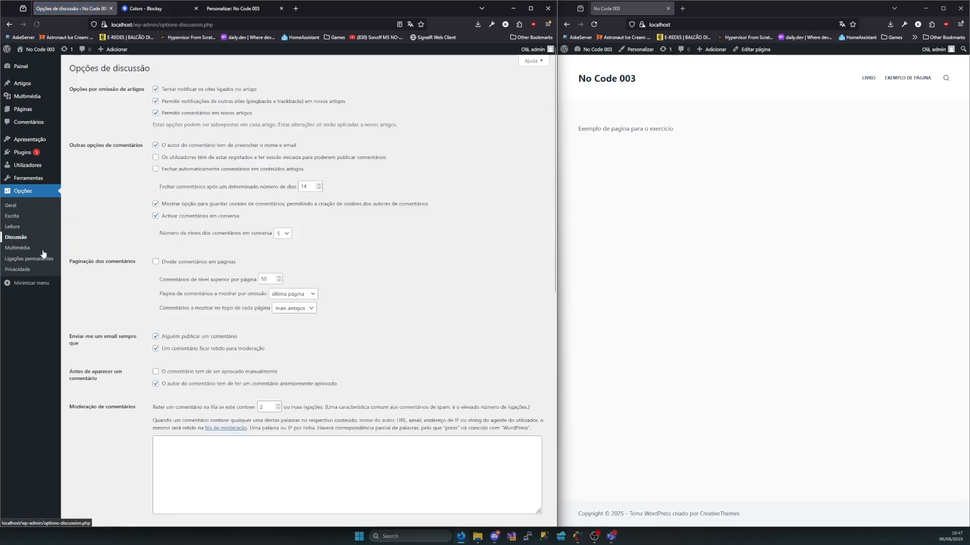
{"action": "scroll", "coordinate": [278, 304], "scroll_direction": "down", "scroll_amount": 8}
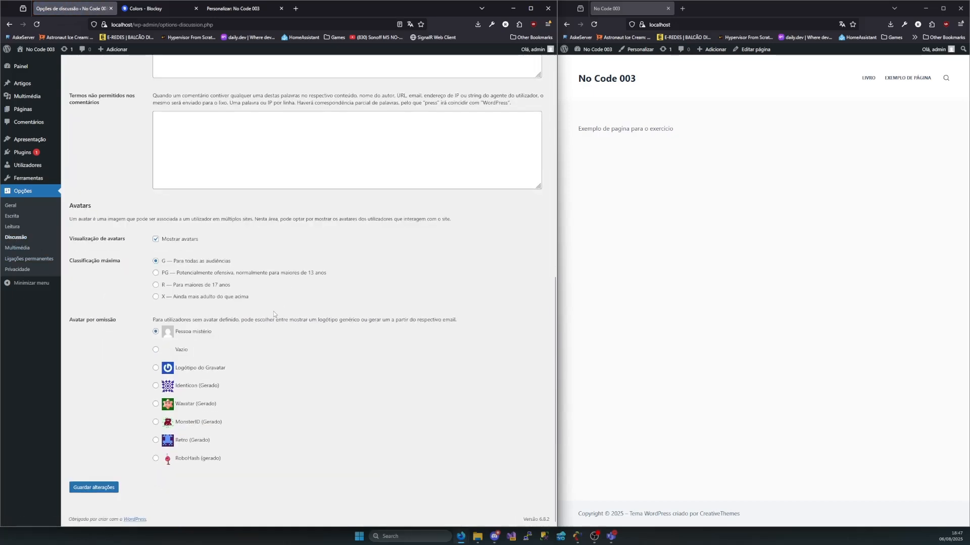
{"action": "scroll", "coordinate": [273, 311], "scroll_direction": "up", "scroll_amount": 8}
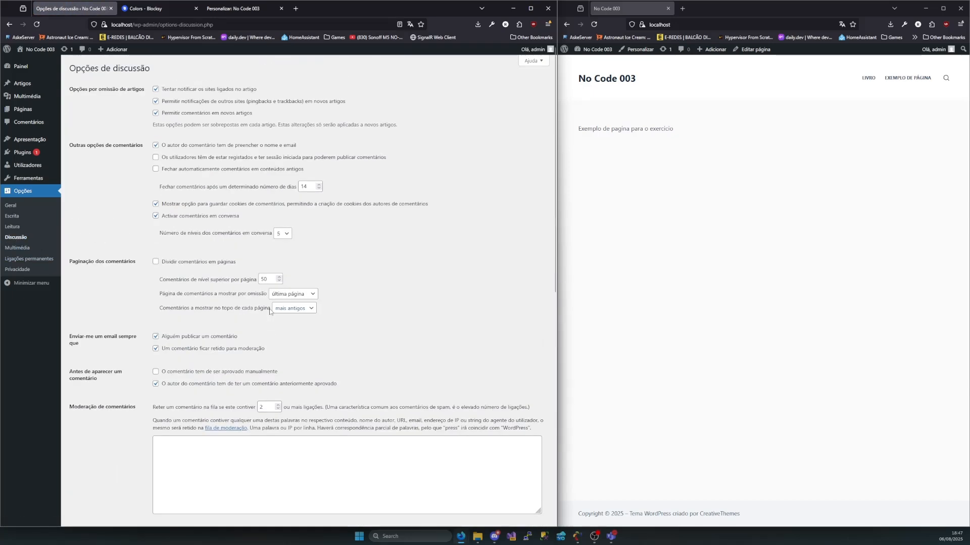
{"action": "left_click_drag", "start_coordinate": [173, 79], "coordinate": [78, 69]}
{"action": "left_click", "coordinate": [159, 78]}
Review the default article options for notifying linked sites, pingbacks and trackbacks, and comments, plus the note on per-article overrides
{"action": "left_click_drag", "start_coordinate": [139, 92], "coordinate": [67, 94]}
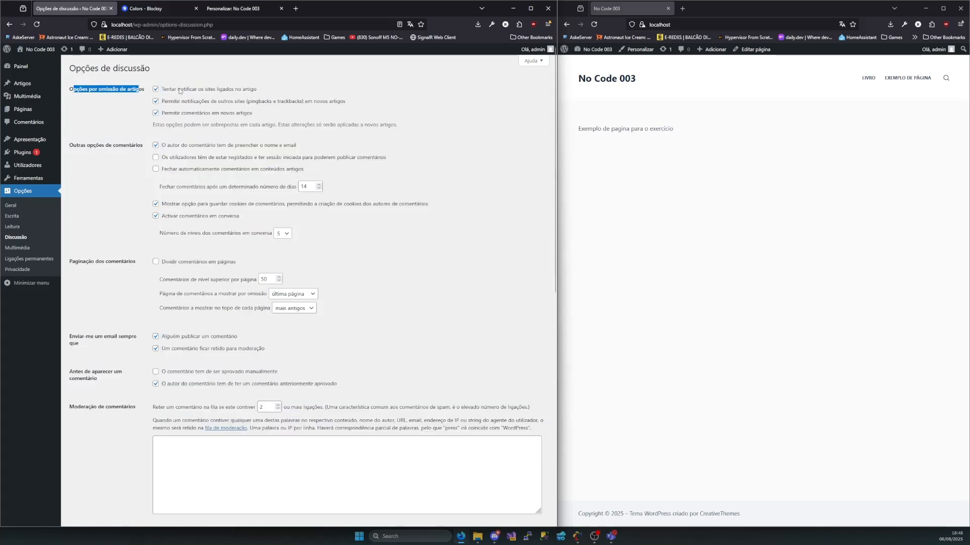
{"action": "left_click_drag", "start_coordinate": [184, 90], "coordinate": [256, 94]}
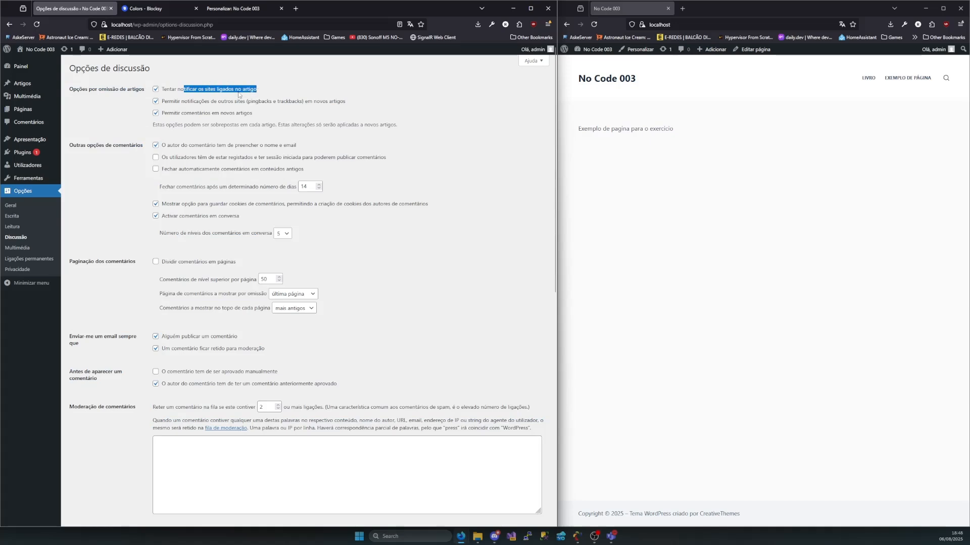
{"action": "left_click_drag", "start_coordinate": [170, 102], "coordinate": [244, 104]}
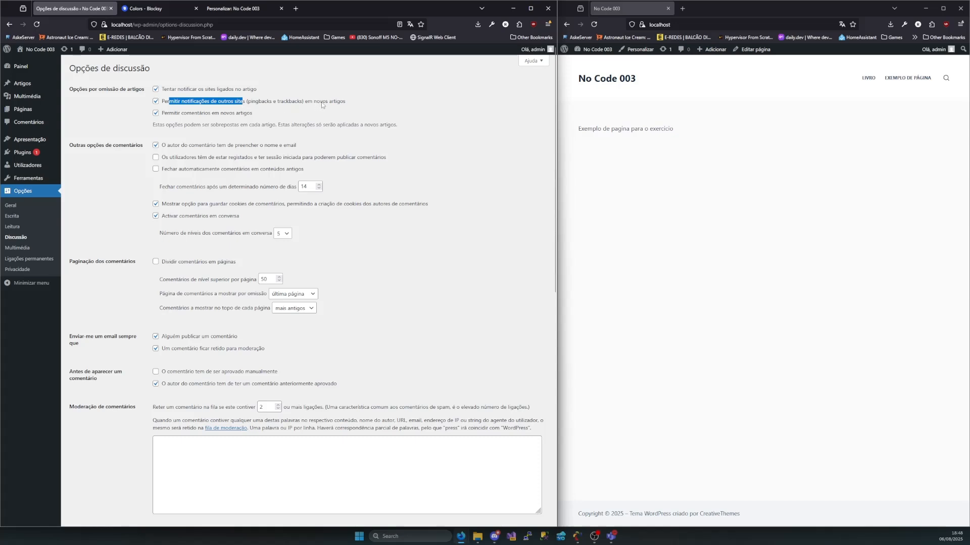
{"action": "left_click_drag", "start_coordinate": [334, 103], "coordinate": [304, 103]}
{"action": "left_click_drag", "start_coordinate": [161, 116], "coordinate": [206, 116]}
{"action": "left_click", "coordinate": [238, 113]}
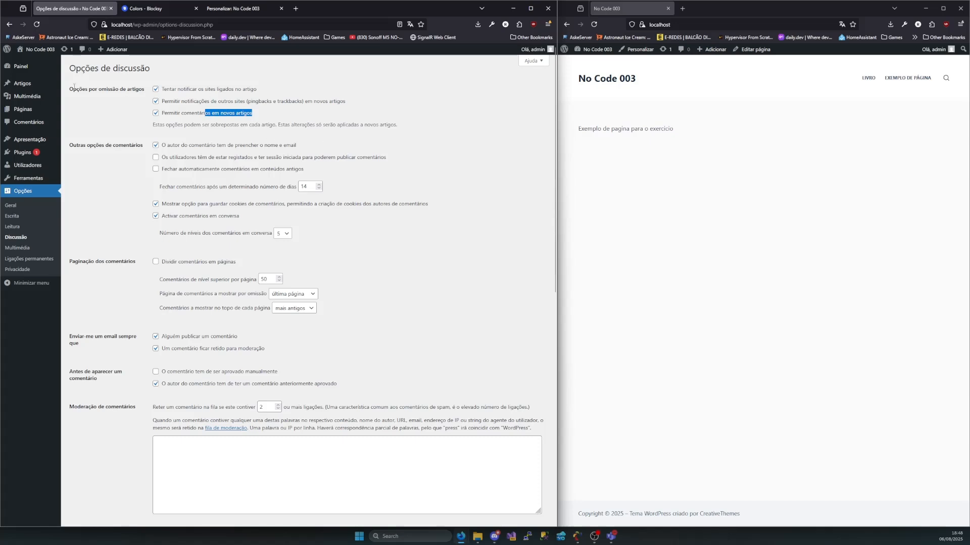
{"action": "mouse_move", "coordinate": [70, 93]}
{"action": "left_mouse_down"}
{"action": "mouse_move", "coordinate": [149, 95]}
{"action": "mouse_move", "coordinate": [73, 91]}
{"action": "left_mouse_up"}
{"action": "left_click_drag", "start_coordinate": [152, 125], "coordinate": [402, 129]}
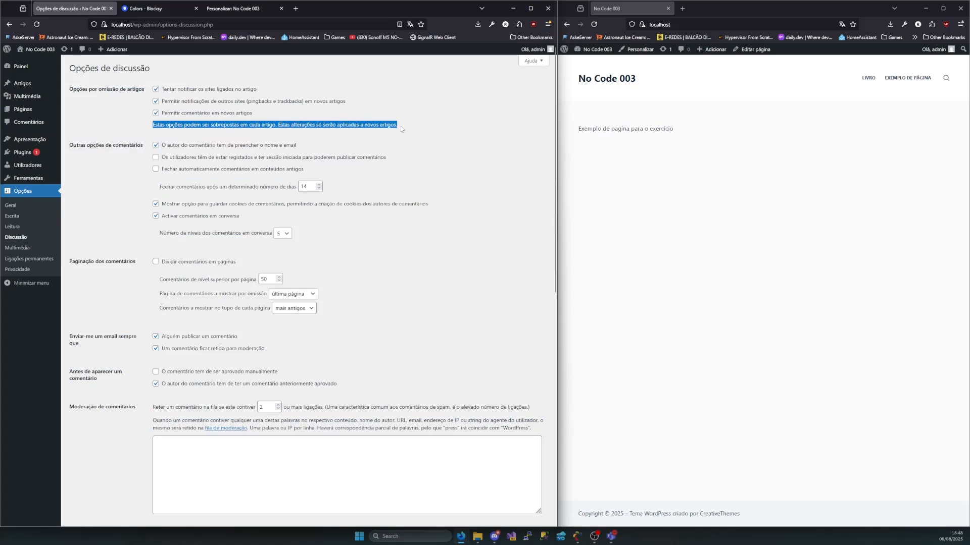
{"action": "left_click", "coordinate": [402, 129]}
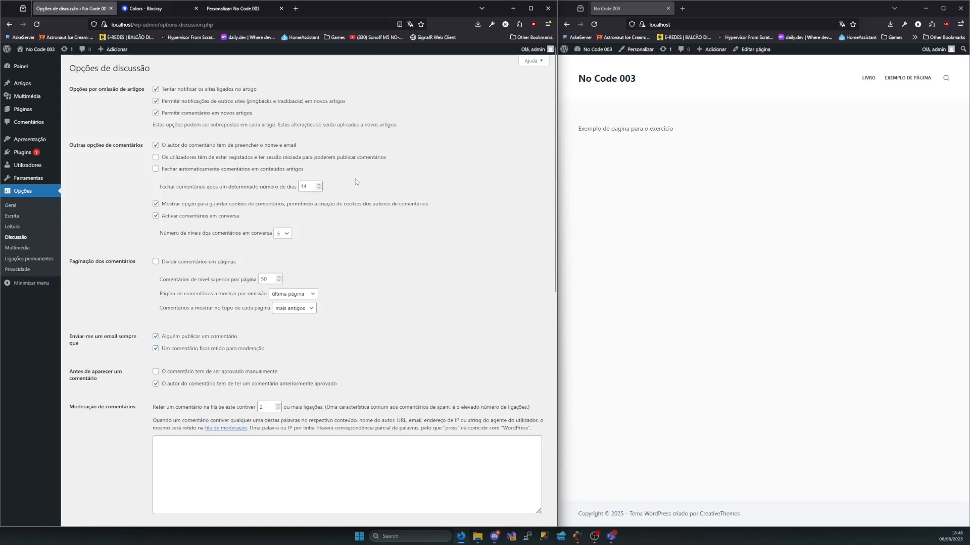
Review the automatic closing of comments on old content and the level choices for threaded comments
{"action": "left_click_drag", "start_coordinate": [170, 171], "coordinate": [203, 179]}
{"action": "left_click", "coordinate": [194, 179]}
{"action": "left_click", "coordinate": [301, 172]}
{"action": "left_click", "coordinate": [313, 189]}
{"action": "left_click", "coordinate": [278, 236]}
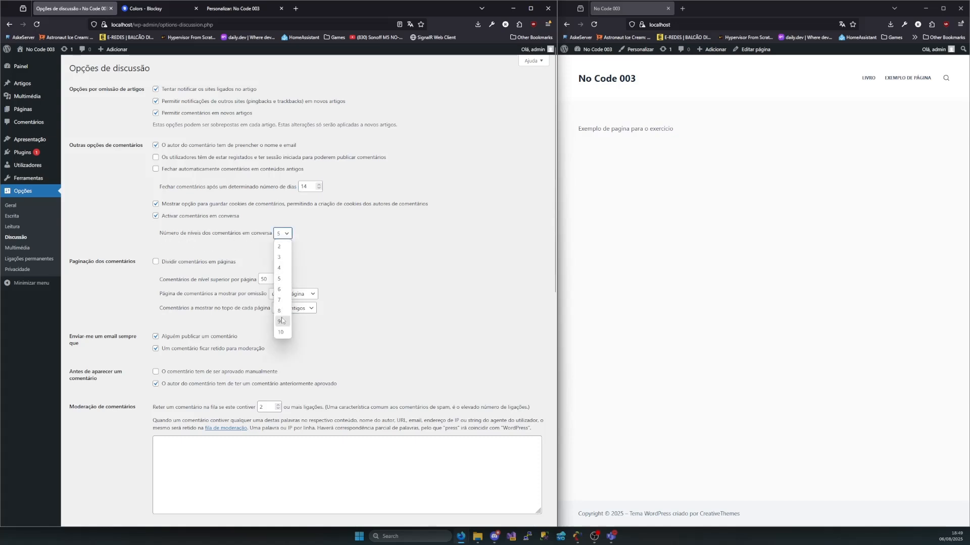
{"action": "left_click", "coordinate": [336, 265]}
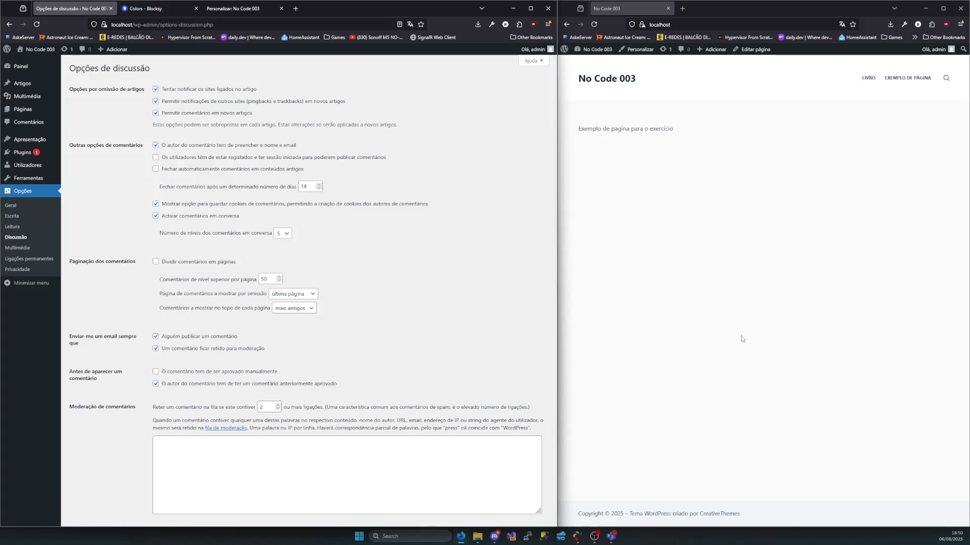
Review the comment pagination options, including the choices for the default comment page and for the comments displayed at the top of each page
{"action": "scroll", "coordinate": [508, 306], "scroll_direction": "down", "scroll_amount": 7}
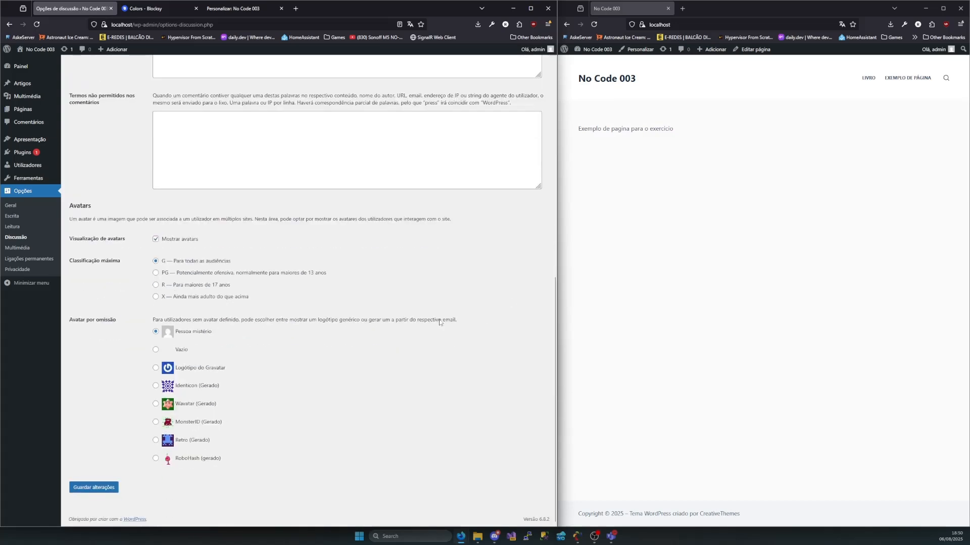
{"action": "scroll", "coordinate": [328, 335], "scroll_direction": "up", "scroll_amount": 6}
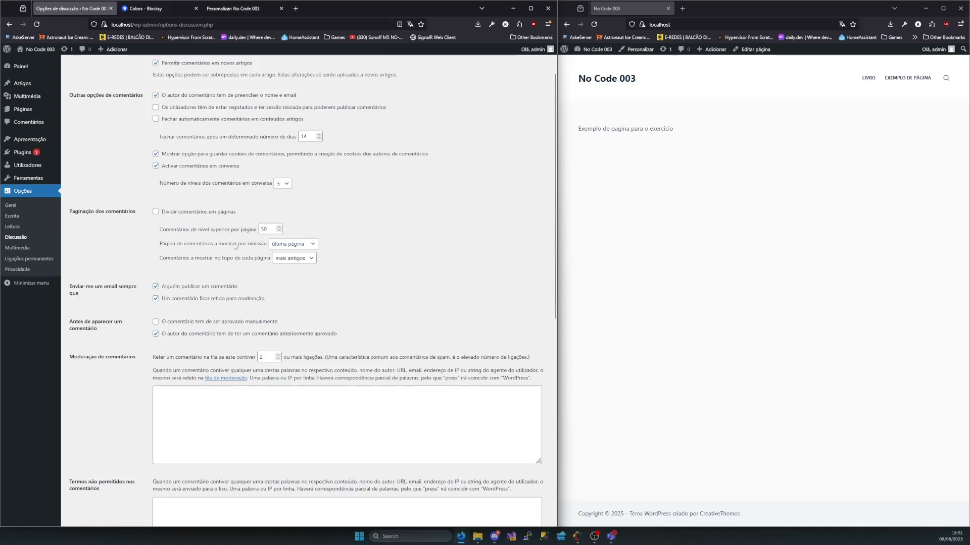
{"action": "left_click", "coordinate": [287, 245]}
{"action": "left_click", "coordinate": [298, 257]}
{"action": "left_click", "coordinate": [305, 258]}
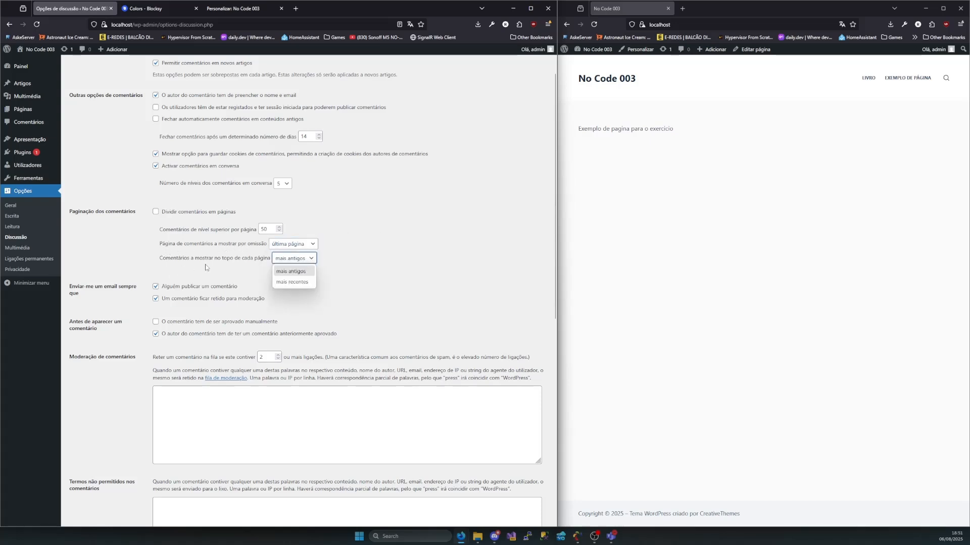
{"action": "left_click", "coordinate": [366, 232]}
{"action": "left_click", "coordinate": [365, 232]}
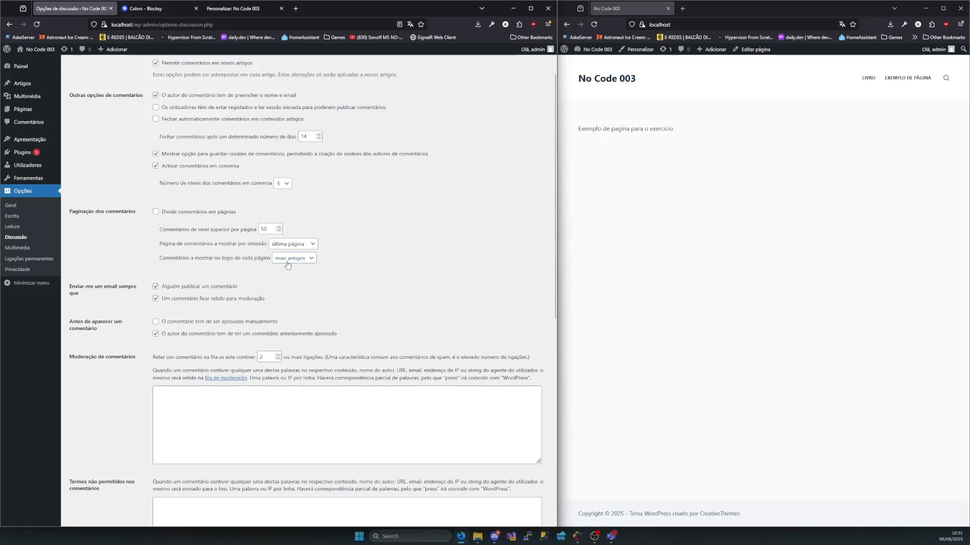
{"action": "left_click", "coordinate": [288, 262]}
{"action": "left_click", "coordinate": [374, 257]}
Review the e-mail notification options for published comments and comments held for moderation, switching the published-comment notification off and back on
{"action": "left_click_drag", "start_coordinate": [84, 296], "coordinate": [70, 286]}
{"action": "left_click", "coordinate": [76, 289]}
{"action": "mouse_move", "coordinate": [166, 289]}
{"action": "left_mouse_down"}
{"action": "mouse_move", "coordinate": [230, 293]}
{"action": "mouse_move", "coordinate": [162, 288]}
{"action": "left_mouse_up"}
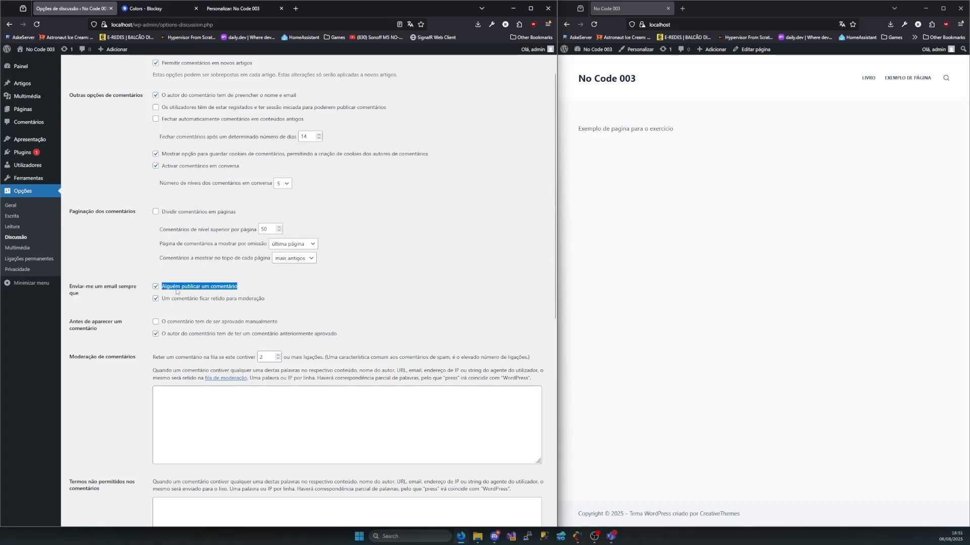
{"action": "left_click", "coordinate": [166, 288]}
{"action": "left_click", "coordinate": [166, 288]}
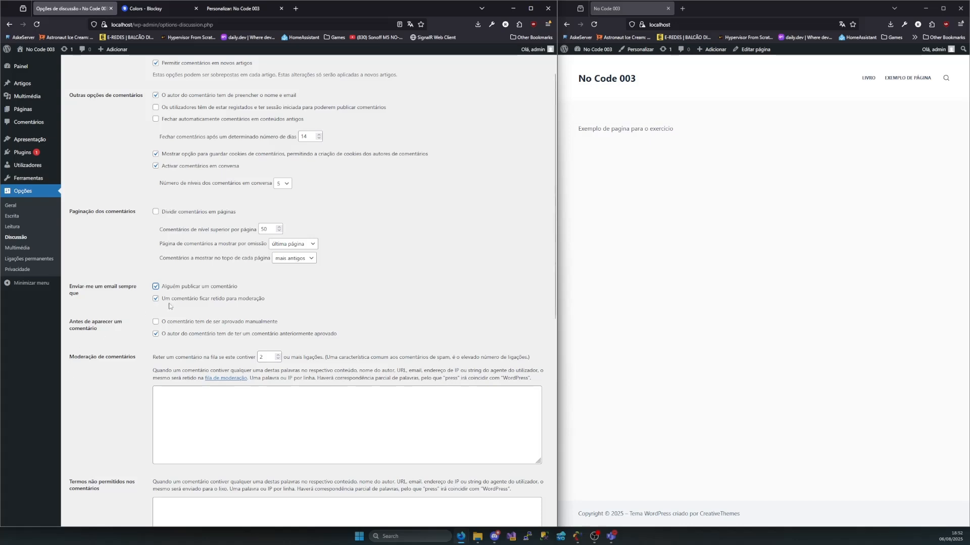
{"action": "left_click_drag", "start_coordinate": [266, 299], "coordinate": [174, 306]}
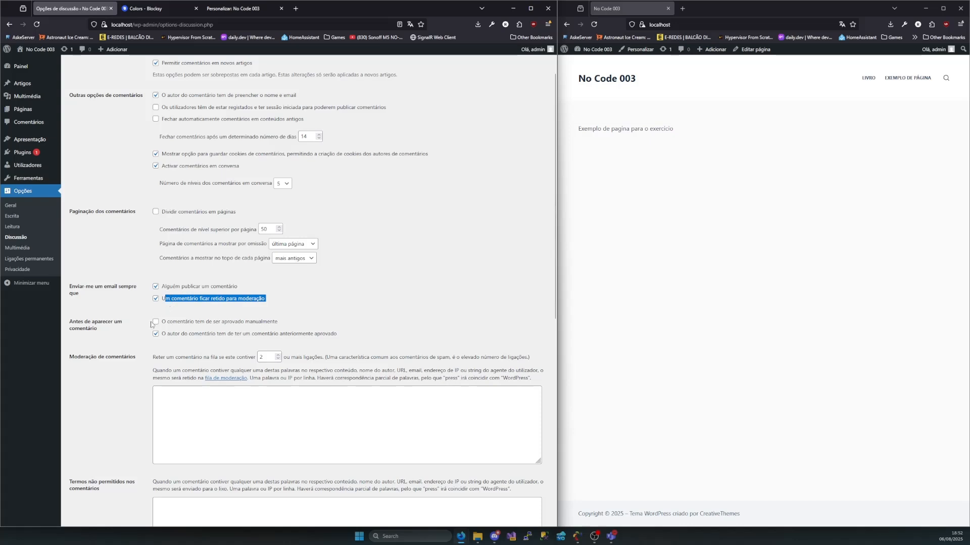
{"action": "left_click_drag", "start_coordinate": [80, 294], "coordinate": [71, 287]}
{"action": "left_click", "coordinate": [77, 290]}
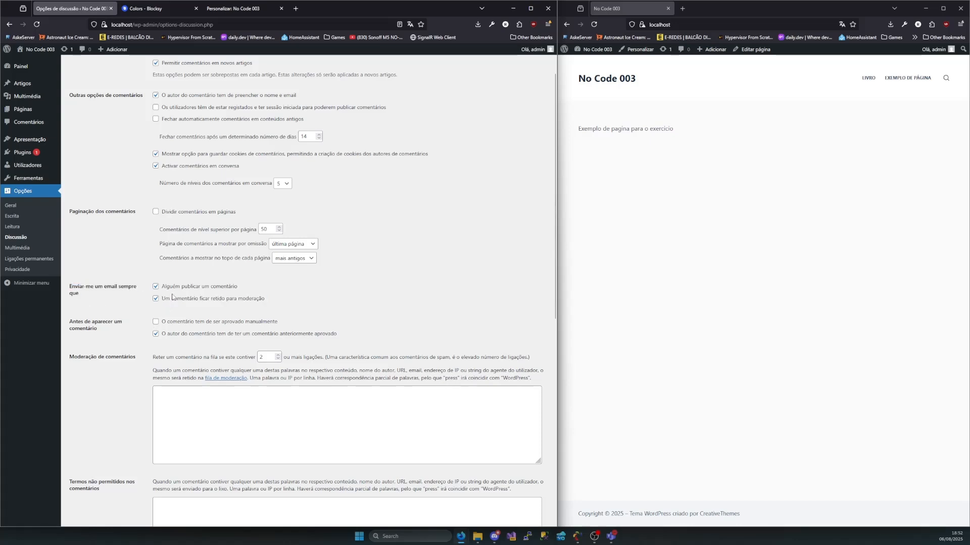
{"action": "left_click_drag", "start_coordinate": [240, 286], "coordinate": [187, 302]}
{"action": "left_click", "coordinate": [263, 300]}
{"action": "left_click", "coordinate": [185, 301]}
Review the conditions required before a comment appears, switching manual approval on and back off
{"action": "left_click_drag", "start_coordinate": [138, 326], "coordinate": [82, 324]}
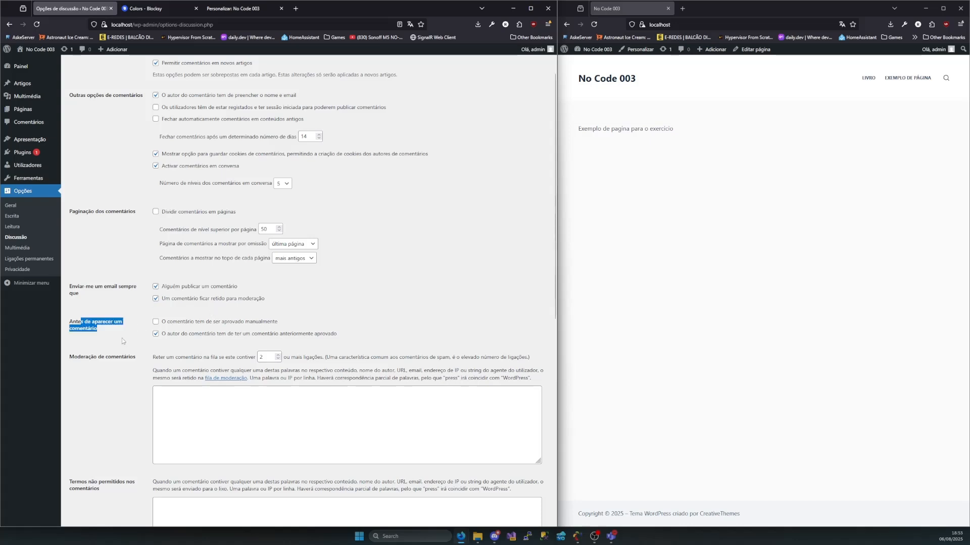
{"action": "left_click", "coordinate": [191, 324]}
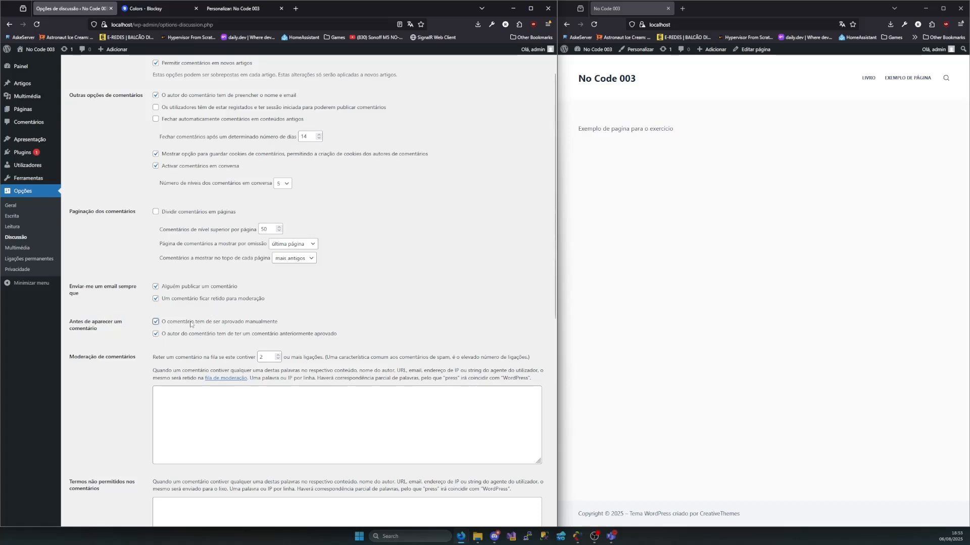
{"action": "left_click", "coordinate": [162, 328]}
{"action": "scroll", "coordinate": [182, 349], "scroll_direction": "up", "scroll_amount": 1}
{"action": "scroll", "coordinate": [199, 347], "scroll_direction": "down", "scroll_amount": 2}
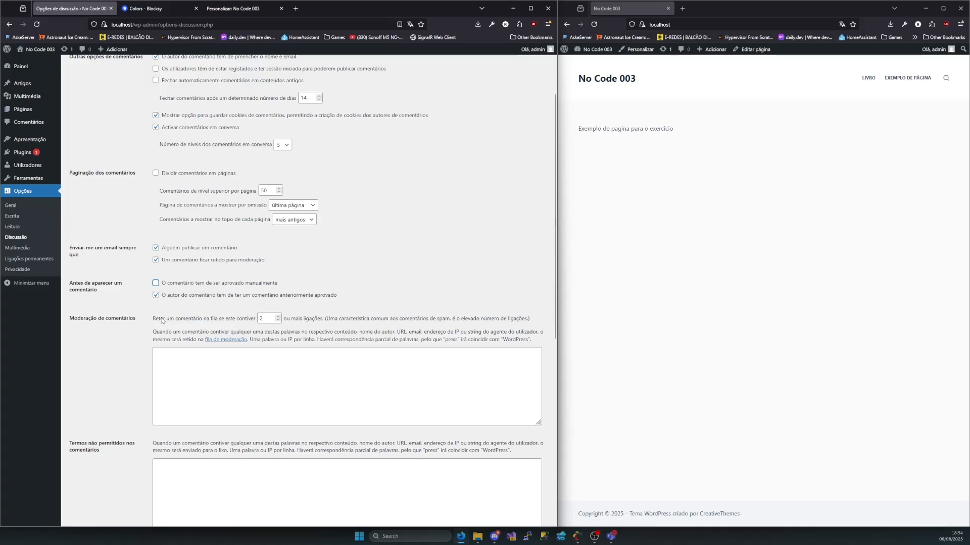
Try 1 as the link limit for holding a comment, and review the note on words that send comments to the moderation queue
{"action": "left_click_drag", "start_coordinate": [153, 319], "coordinate": [323, 327]}
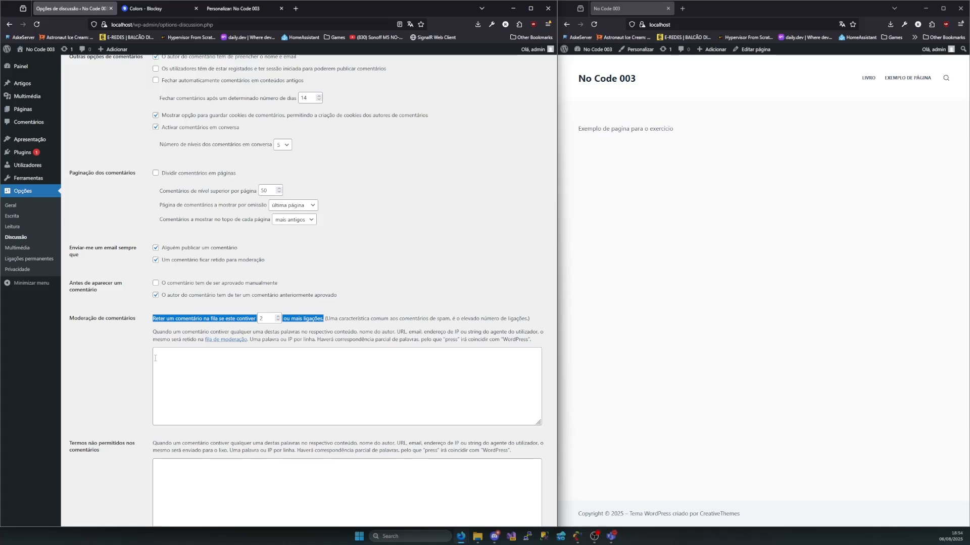
{"action": "left_click", "coordinate": [262, 318]}
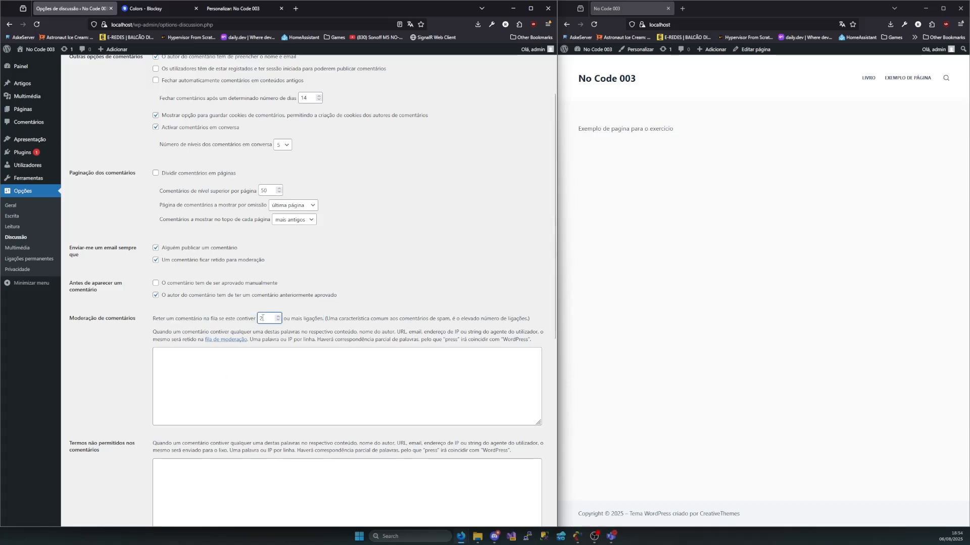
{"action": "double_click", "coordinate": [265, 318]}
{"action": "key", "text": "BackSpace"}
{"action": "type", "text": "1"}
{"action": "key", "text": "BackSpace"}
{"action": "mouse_move", "coordinate": [532, 343]}
{"action": "left_mouse_down"}
{"action": "mouse_move", "coordinate": [266, 353]}
{"action": "mouse_move", "coordinate": [152, 340]}
{"action": "mouse_move", "coordinate": [530, 343]}
{"action": "left_mouse_up"}
{"action": "left_click", "coordinate": [153, 336]}
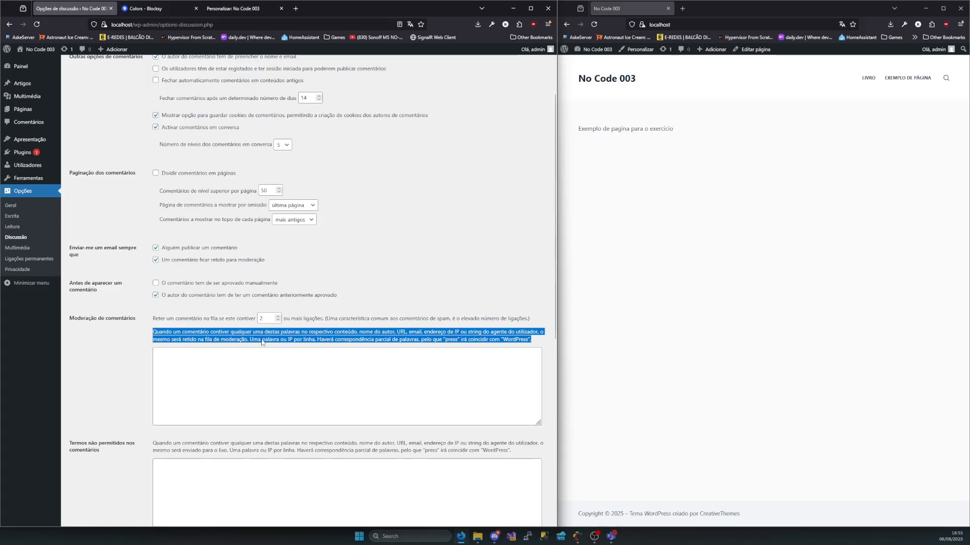
Add "wordpress" to the words that hold a comment for moderation, save the discussion options, and check the saved entry
{"action": "left_click_drag", "start_coordinate": [255, 343], "coordinate": [503, 342]}
{"action": "left_click", "coordinate": [311, 346]}
{"action": "left_click", "coordinate": [459, 342]}
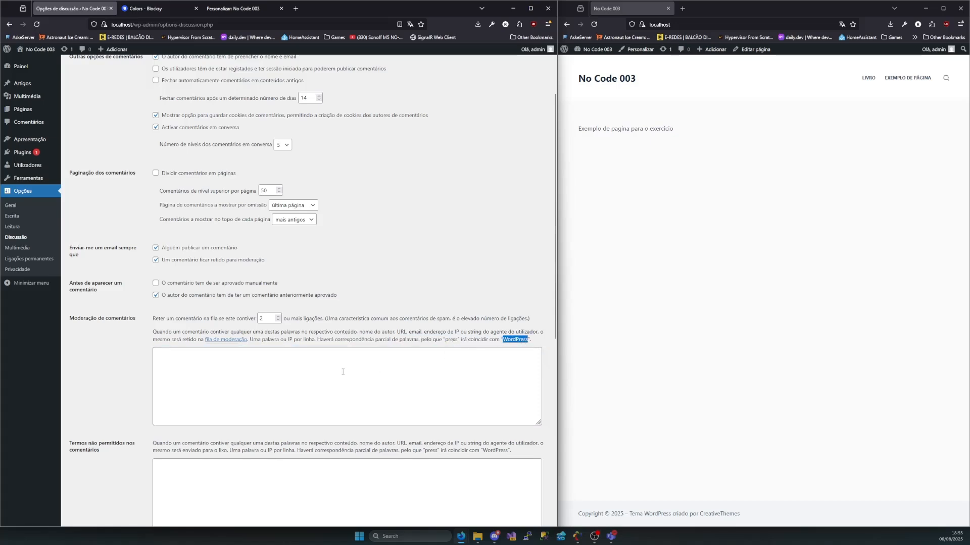
{"action": "left_click", "coordinate": [339, 370]}
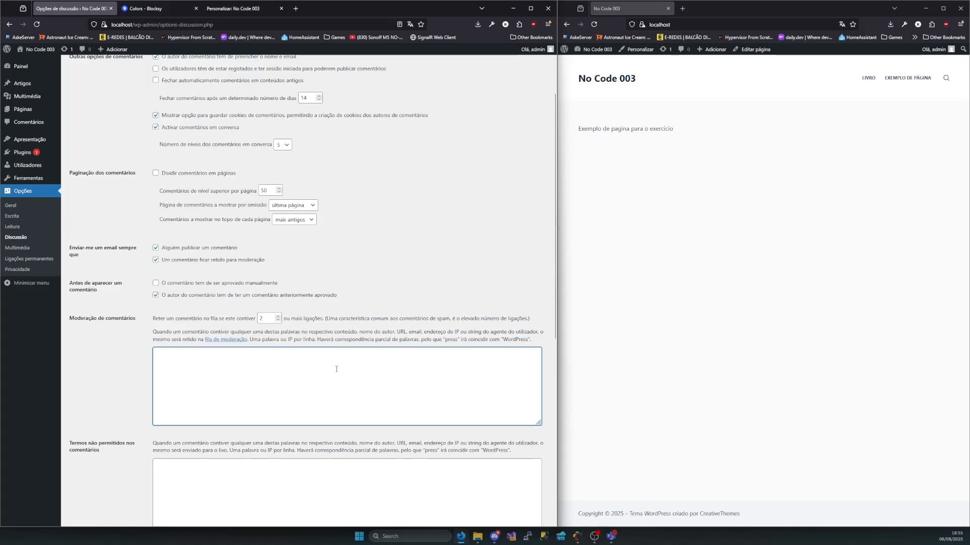
{"action": "type", "text": "Wo"}
{"action": "key", "text": "BackSpace"}
{"action": "type", "text": "rdpress"}
{"action": "scroll", "coordinate": [240, 393], "scroll_direction": "down", "scroll_amount": 5}
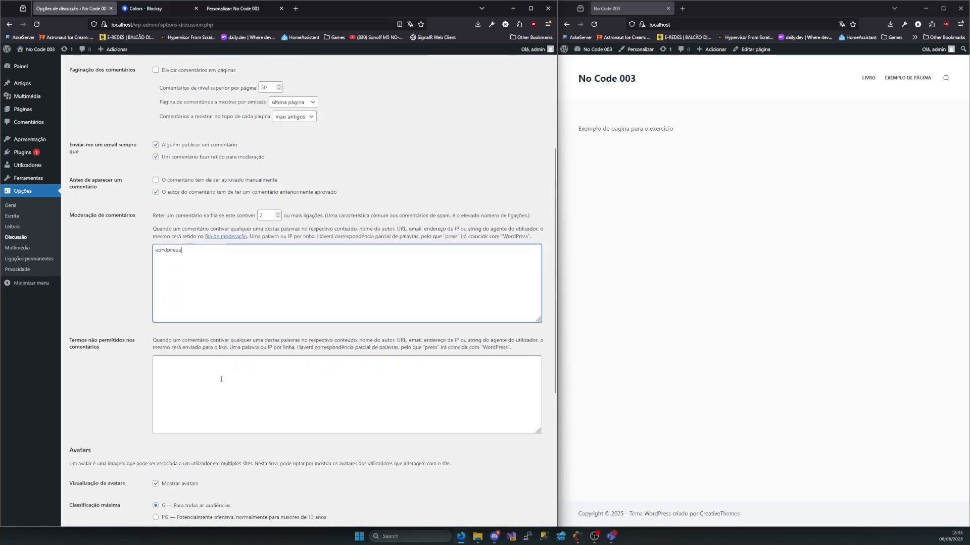
{"action": "scroll", "coordinate": [191, 257], "scroll_direction": "up", "scroll_amount": 1}
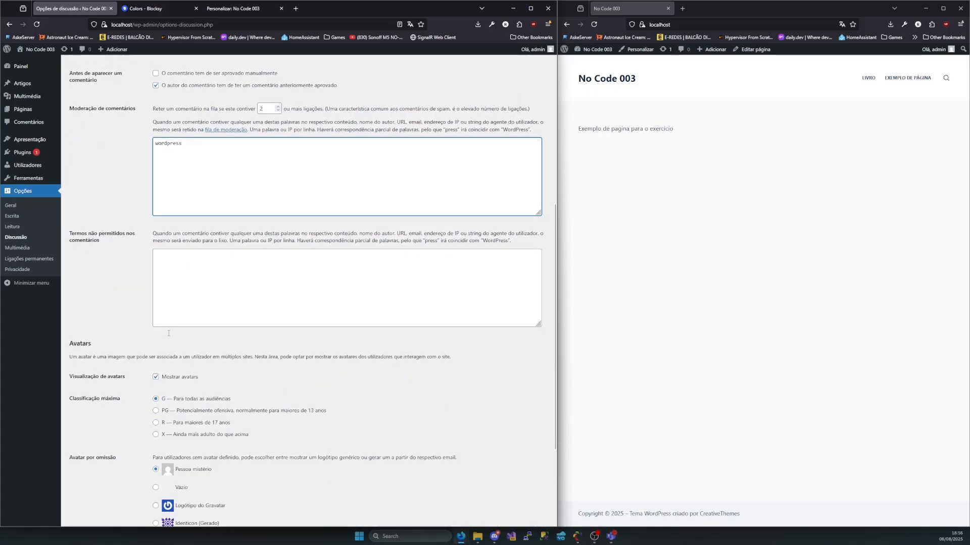
{"action": "scroll", "coordinate": [191, 256], "scroll_direction": "down", "scroll_amount": 3}
{"action": "left_click", "coordinate": [94, 488]}
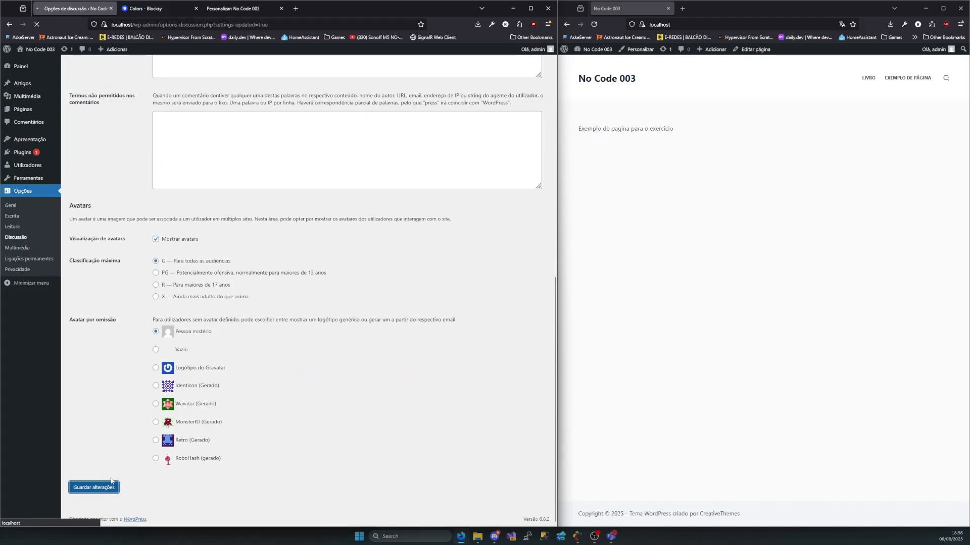
{"action": "scroll", "coordinate": [225, 374], "scroll_direction": "down", "scroll_amount": 3}
{"action": "left_click_drag", "start_coordinate": [205, 306], "coordinate": [129, 309]}
Look back through the previously visited site pages for one that accepts comments
{"action": "left_click", "coordinate": [758, 159]}
{"action": "key", "text": "alt+Left"}
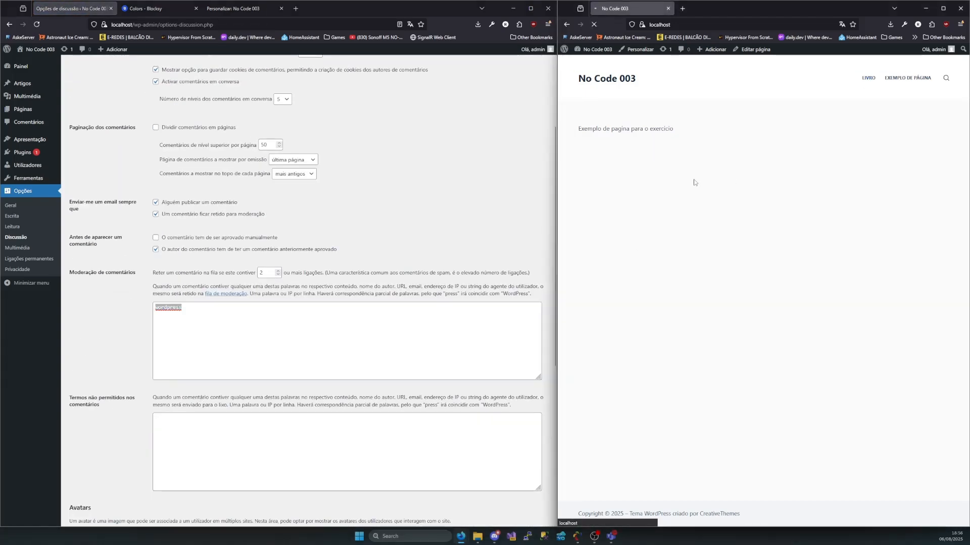
{"action": "key", "text": "alt+Left"}
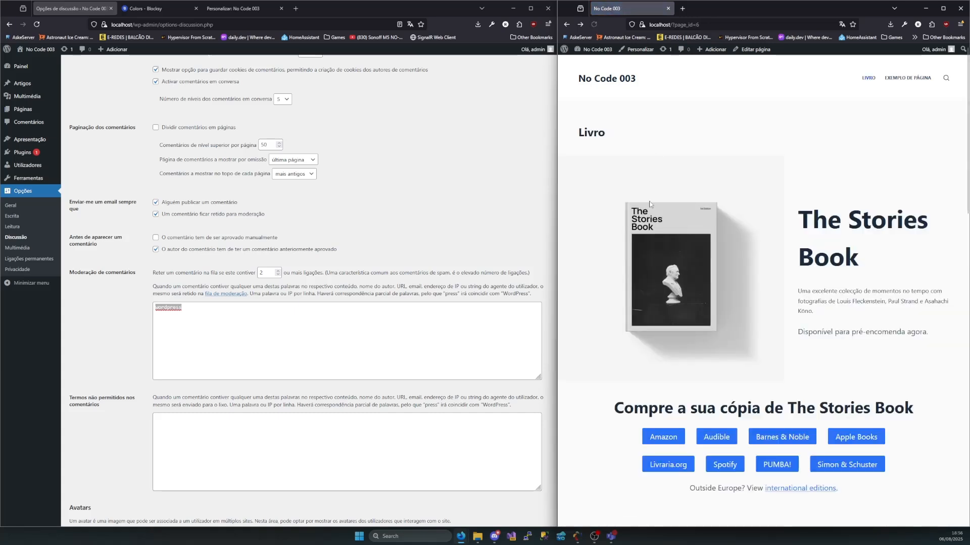
{"action": "key", "text": "alt+Left"}
{"action": "key", "text": "alt+Left"}
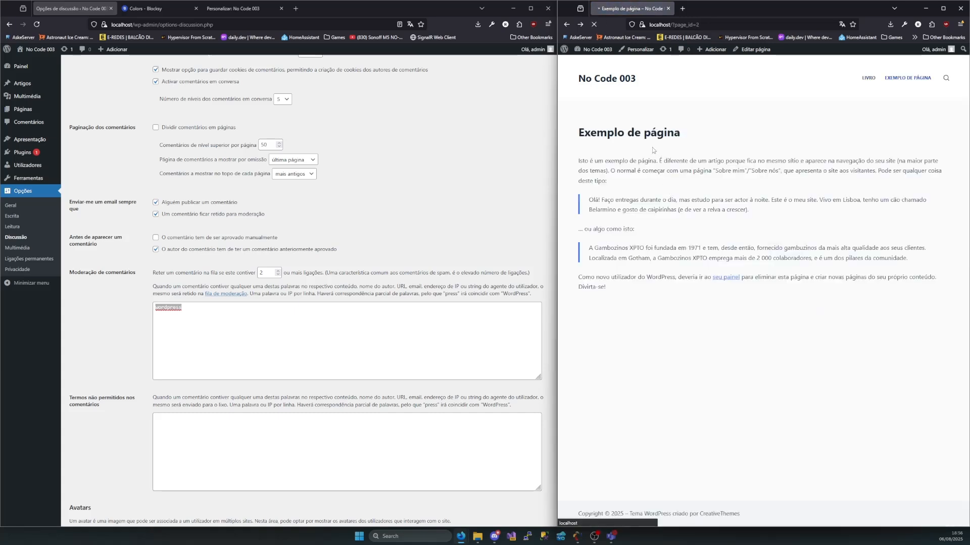
{"action": "key", "text": "alt+Right"}
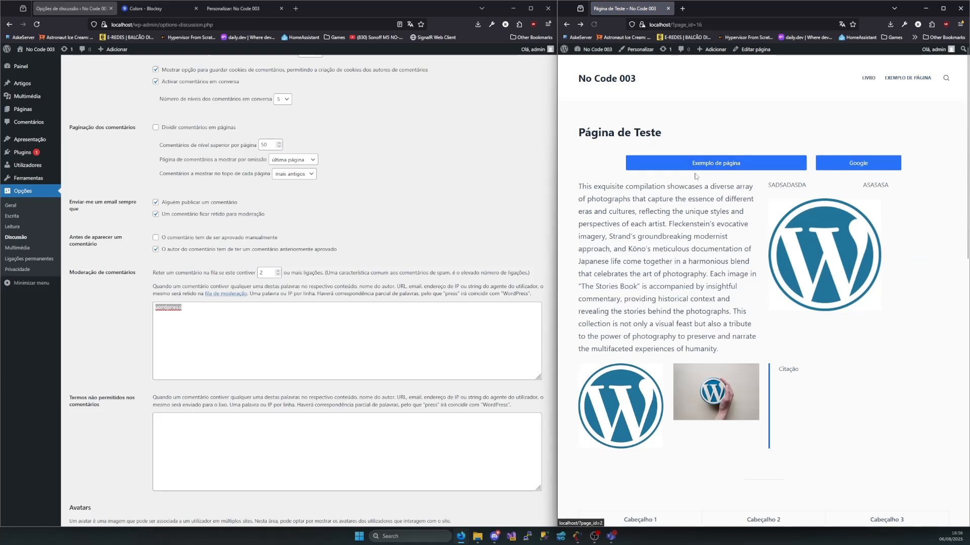
{"action": "key", "text": "alt+Left"}
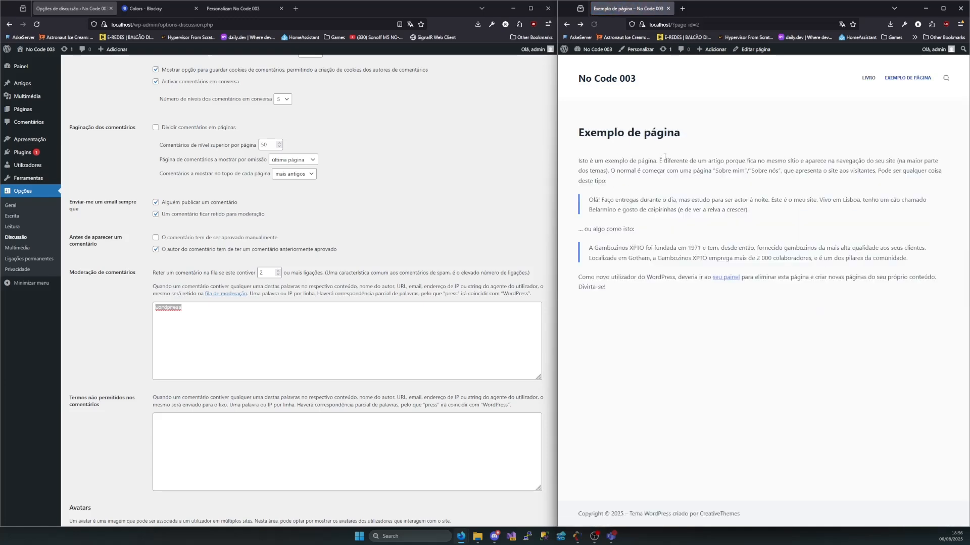
{"action": "key", "text": "alt+Right"}
{"action": "key", "text": "alt+Right"}
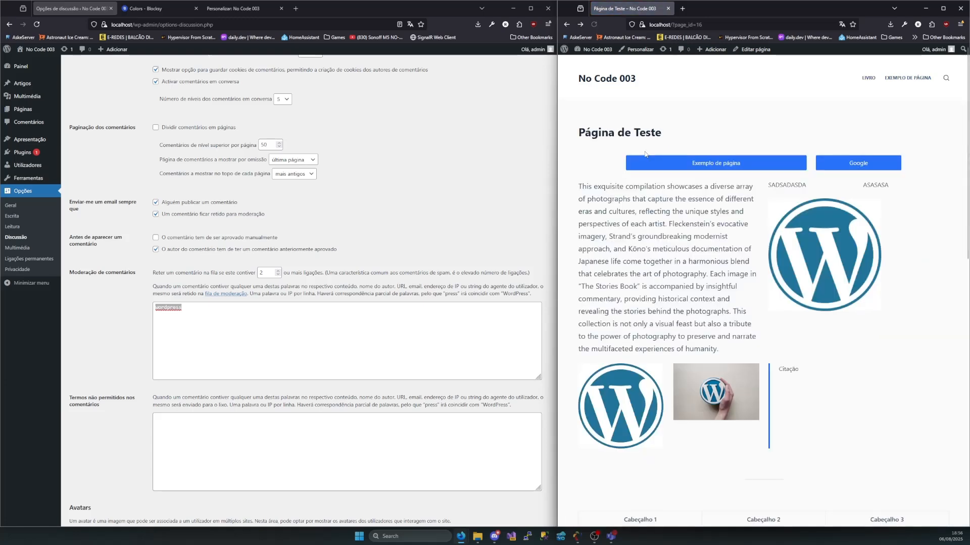
{"action": "key", "text": "alt+Left"}
{"action": "key", "text": "alt+Left"}
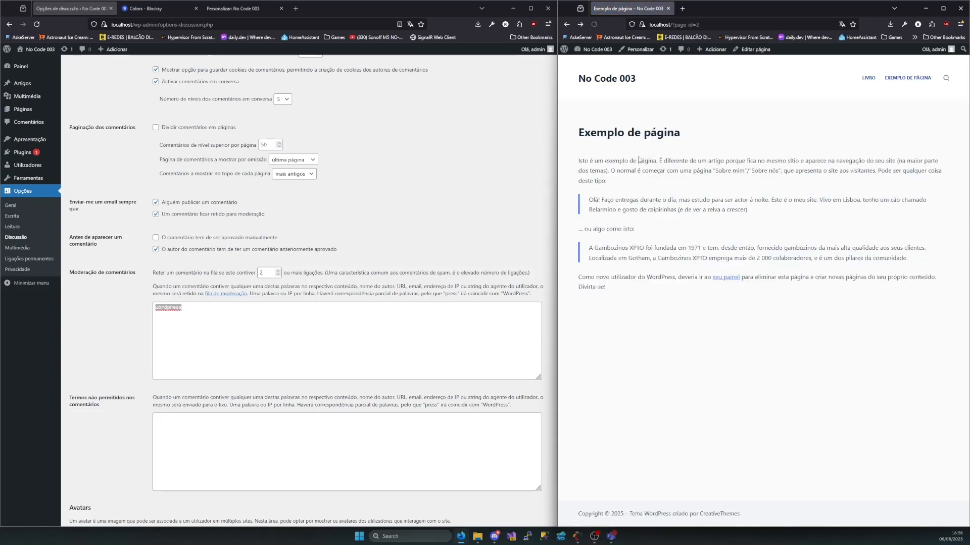
Return to the site's home page and examine its content for a comment section
{"action": "key", "text": "alt+Home"}
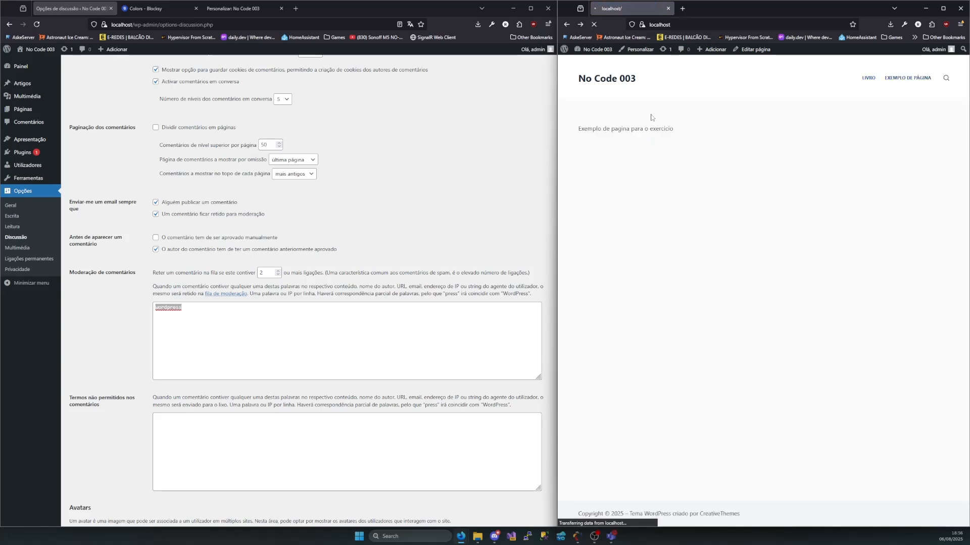
{"action": "scroll", "coordinate": [610, 110], "scroll_direction": "down", "scroll_amount": 15}
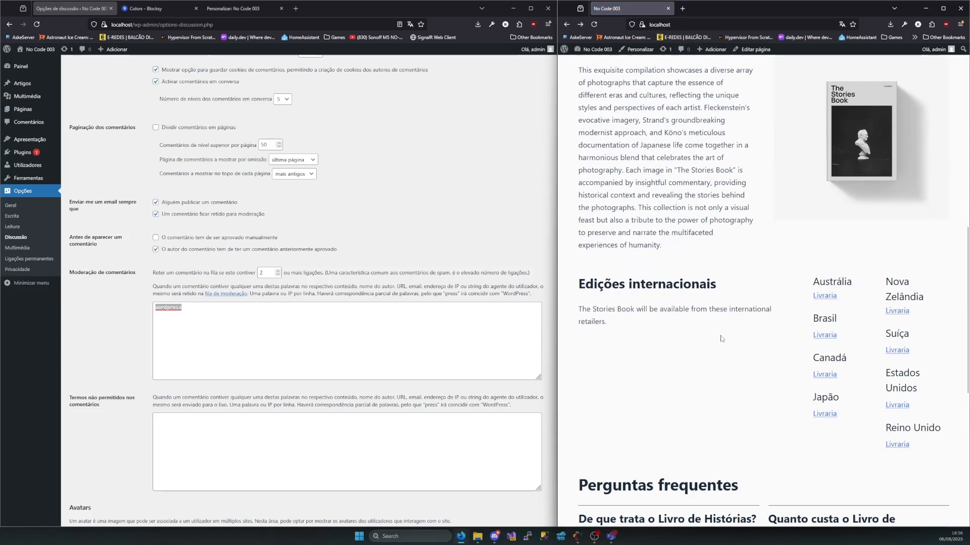
{"action": "scroll", "coordinate": [690, 82], "scroll_direction": "up", "scroll_amount": 6}
{"action": "scroll", "coordinate": [690, 82], "scroll_direction": "up", "scroll_amount": 10}
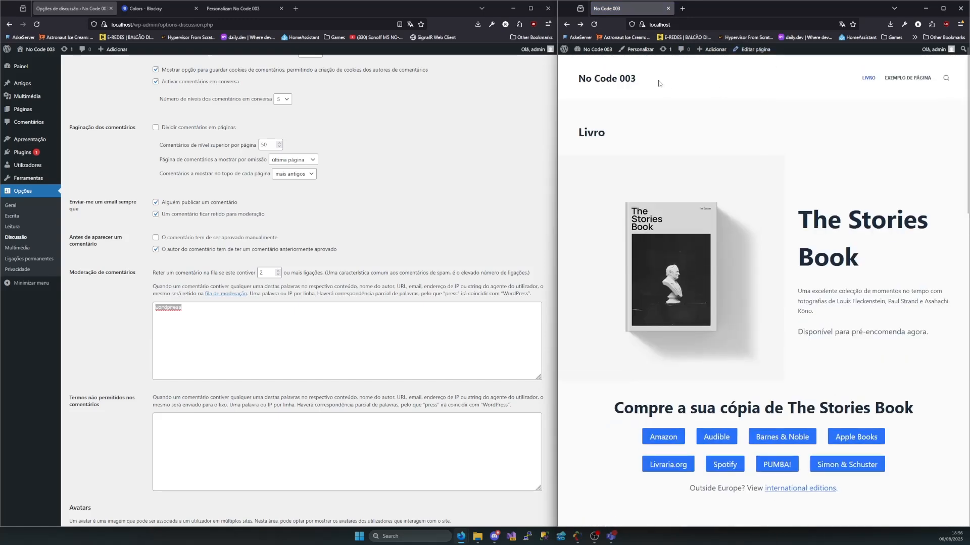
{"action": "left_click", "coordinate": [631, 83]}
{"action": "scroll", "coordinate": [651, 189], "scroll_direction": "down", "scroll_amount": 6}
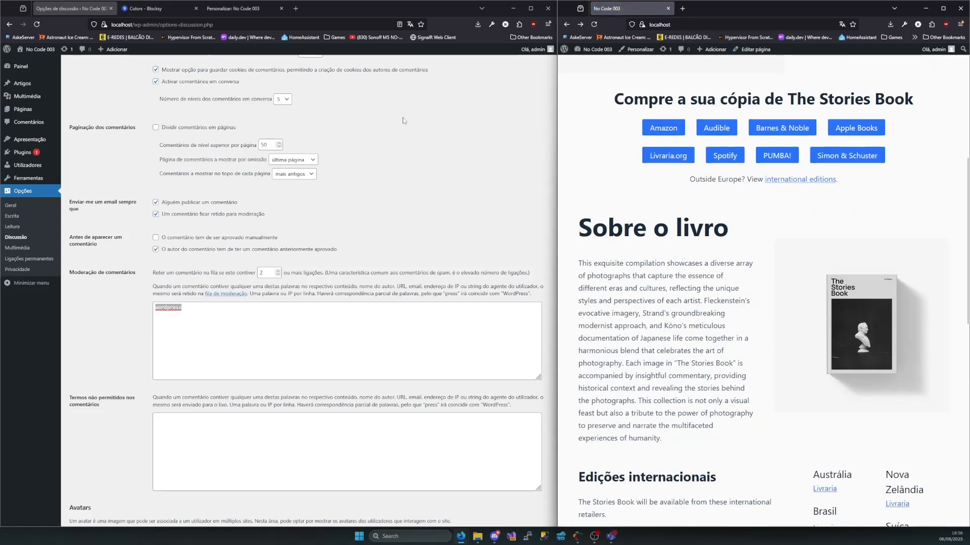
Set the home page to show the most recent posts, save the reading options, and return to the discussion options
{"action": "scroll", "coordinate": [188, 104], "scroll_direction": "up", "scroll_amount": 3}
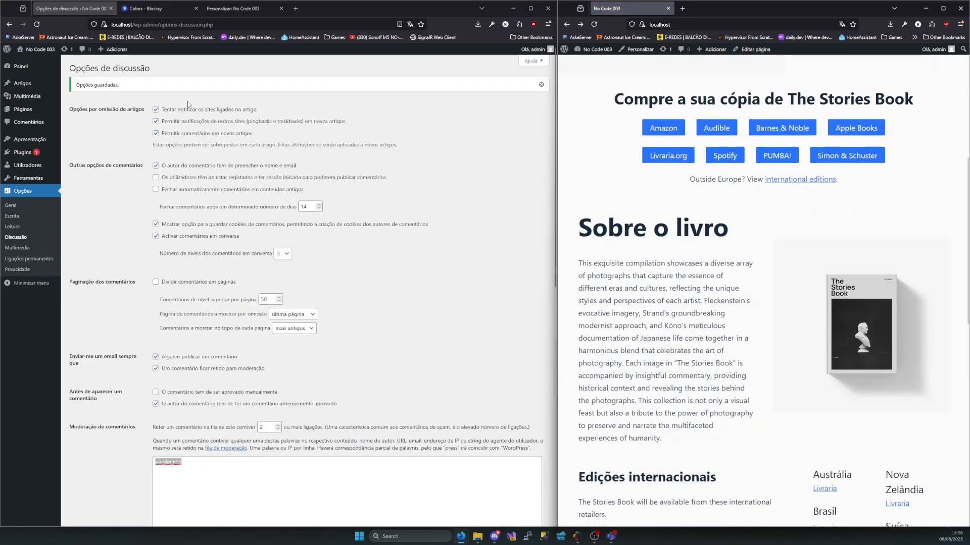
{"action": "left_click", "coordinate": [26, 227]}
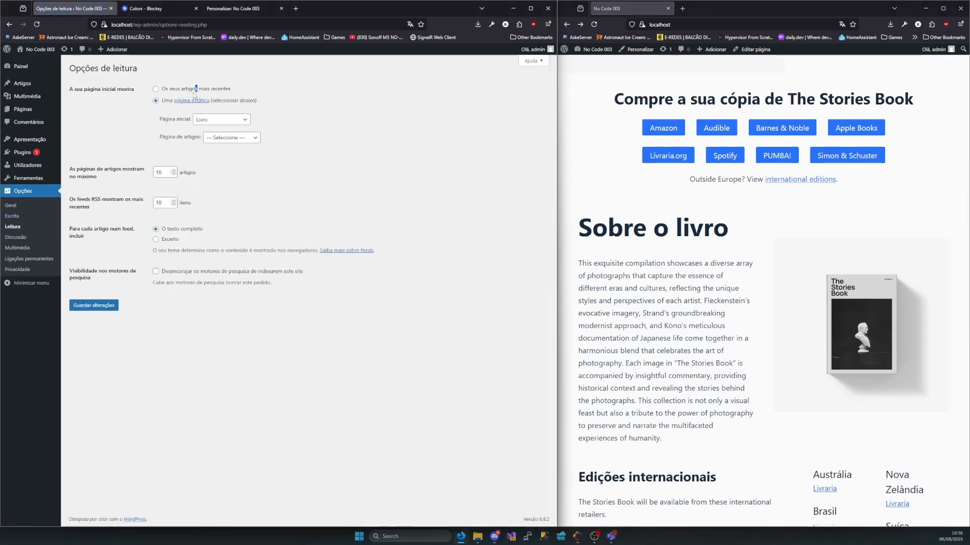
{"action": "left_click", "coordinate": [188, 89]}
{"action": "left_click", "coordinate": [106, 307]}
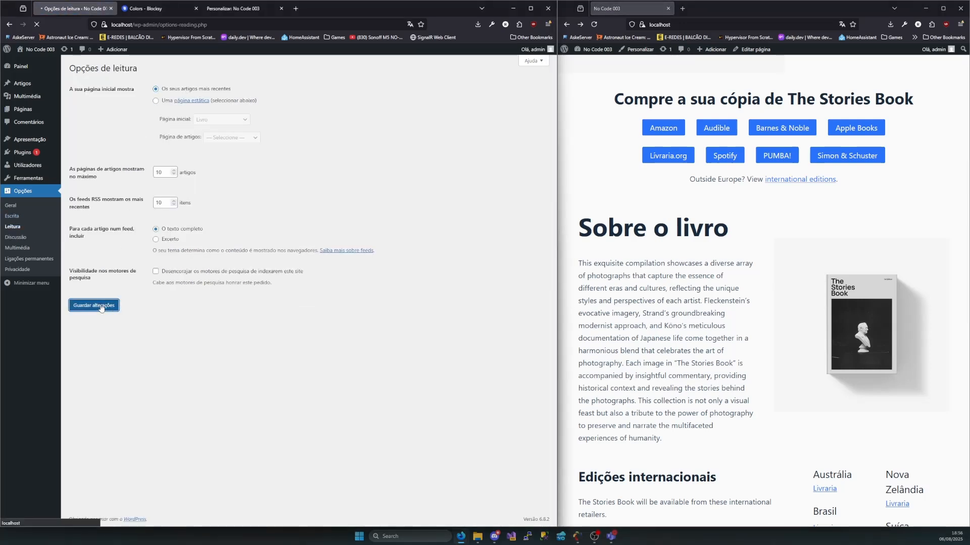
{"action": "left_click", "coordinate": [31, 235]}
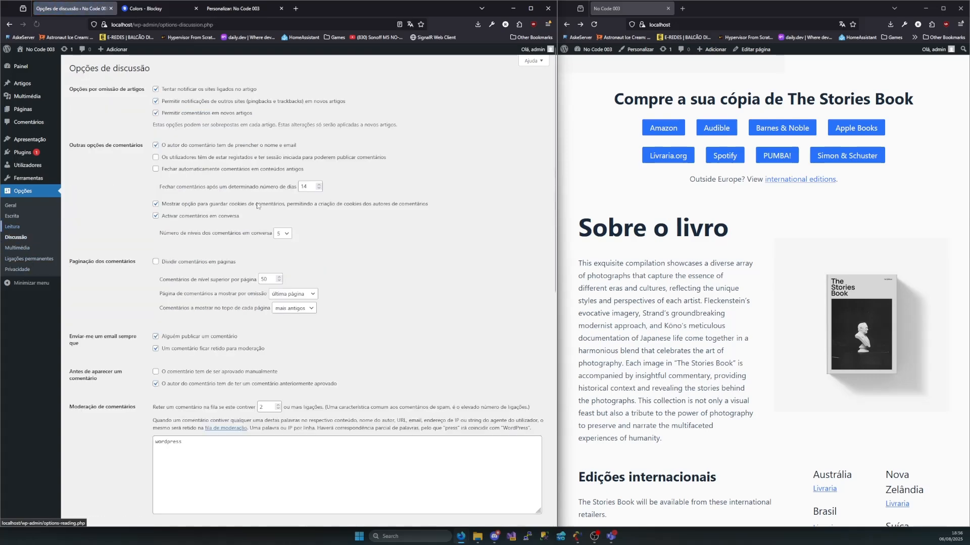
Reload the site's home page and publish the comment "wordpress" on the post Novo Post
{"action": "scroll", "coordinate": [609, 66], "scroll_direction": "up", "scroll_amount": 3}
{"action": "left_click", "coordinate": [593, 27]}
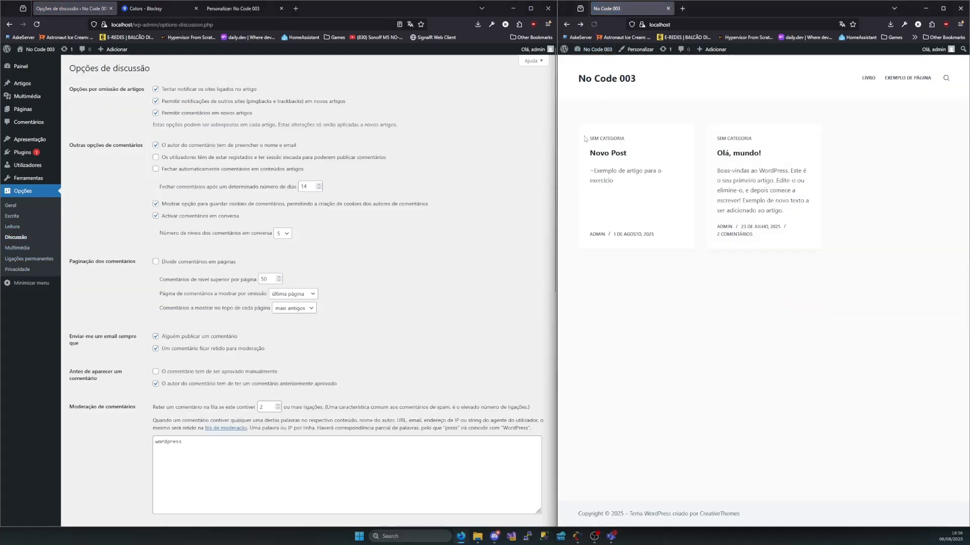
{"action": "left_click", "coordinate": [618, 212]}
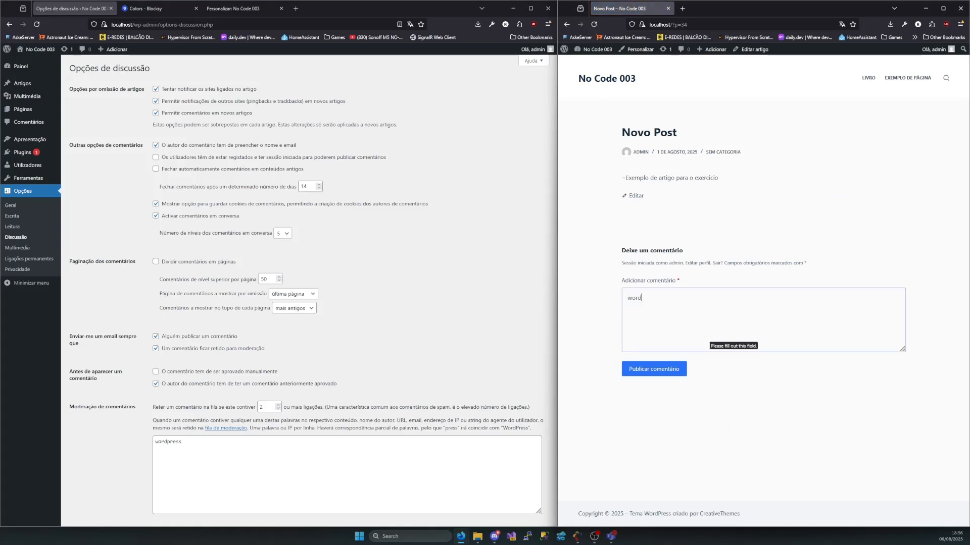
{"action": "left_click", "coordinate": [665, 377]}
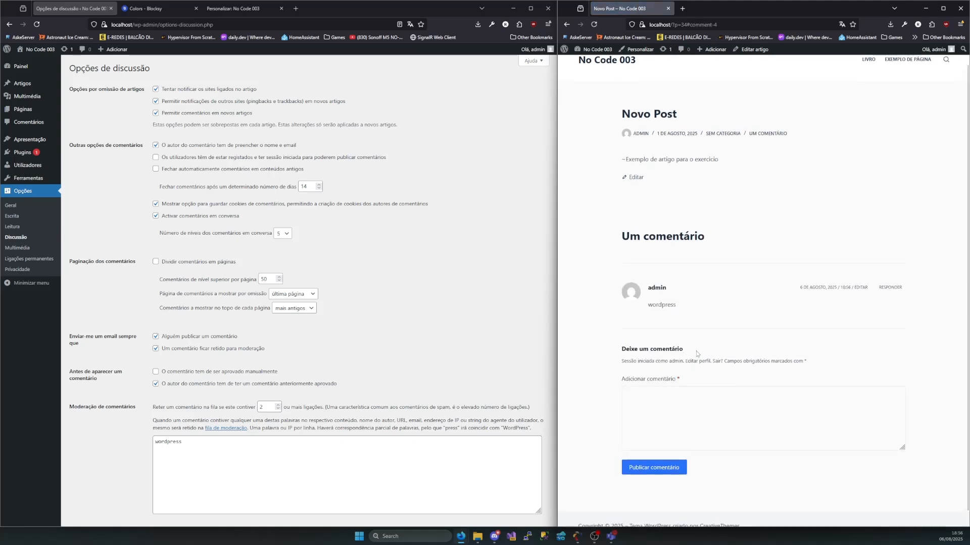
Compare the author and status of the new "wordpress" comment on the post with its entry in the comments administration list
{"action": "left_click_drag", "start_coordinate": [664, 288], "coordinate": [643, 290]}
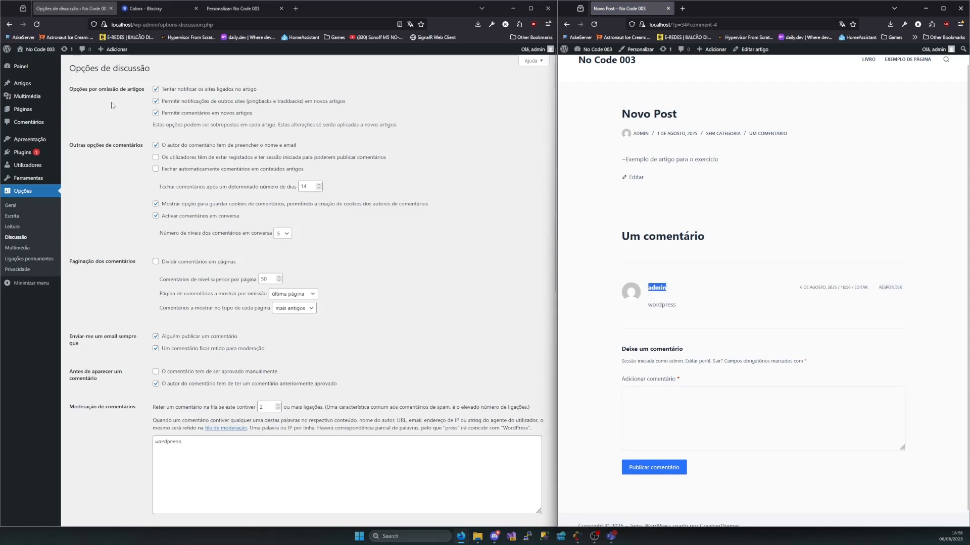
{"action": "left_click", "coordinate": [47, 128]}
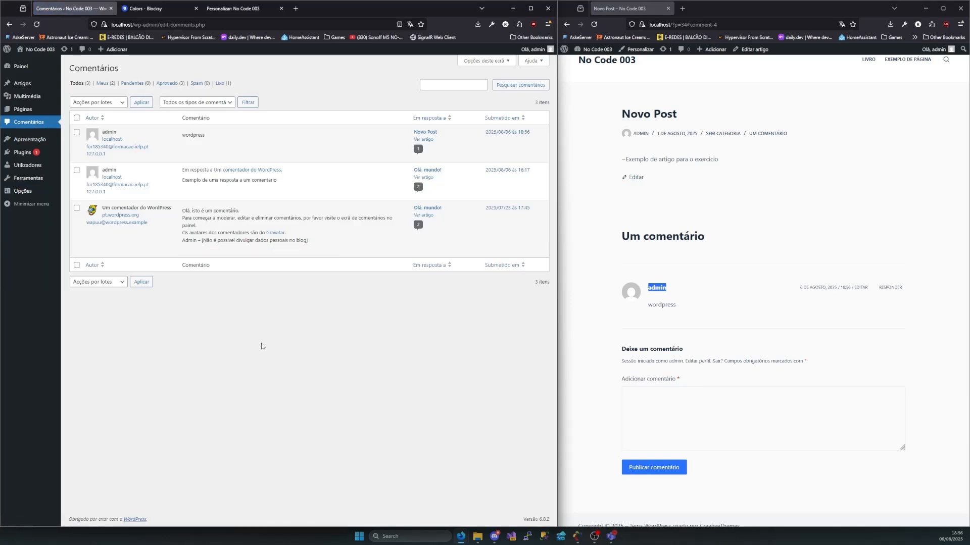
{"action": "mouse_move", "coordinate": [175, 143]}
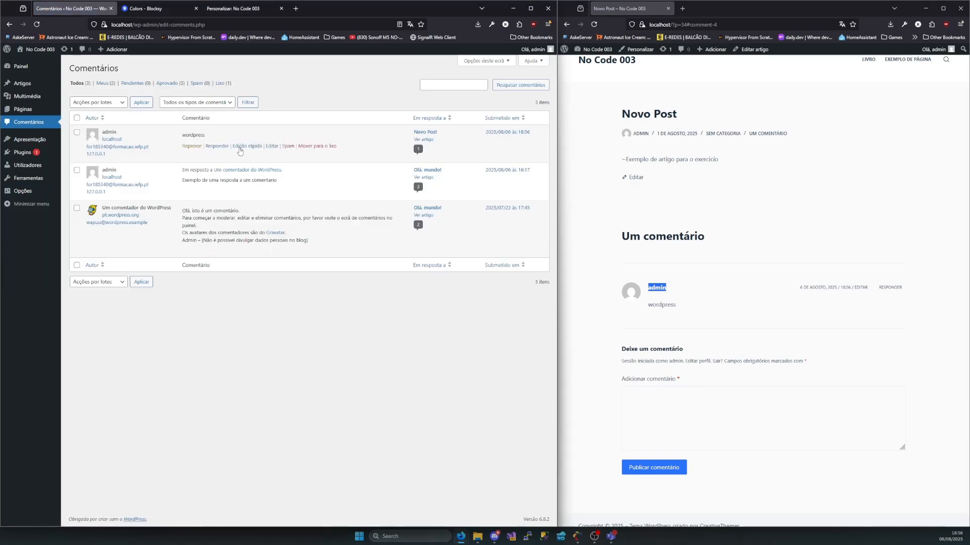
{"action": "left_click_drag", "start_coordinate": [206, 135], "coordinate": [86, 147]}
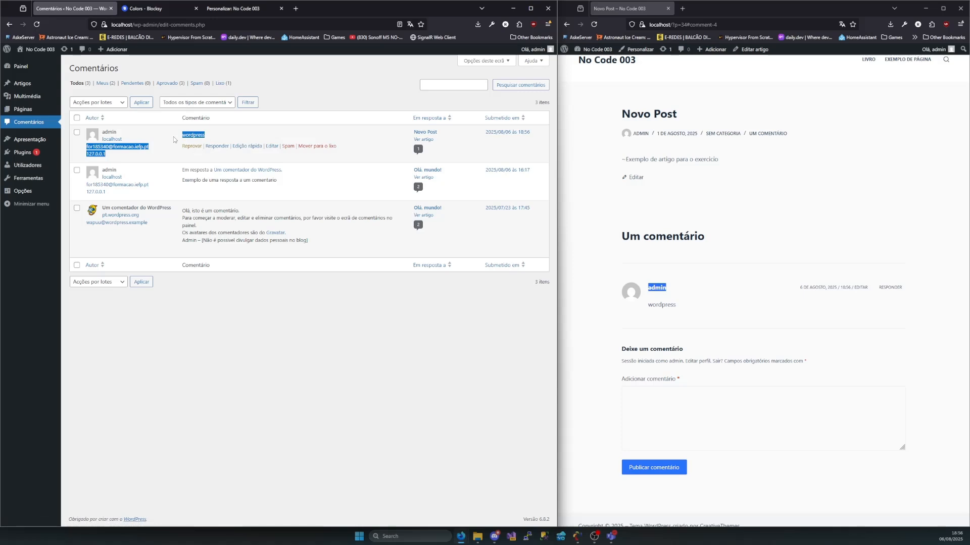
{"action": "left_click", "coordinate": [294, 344]}
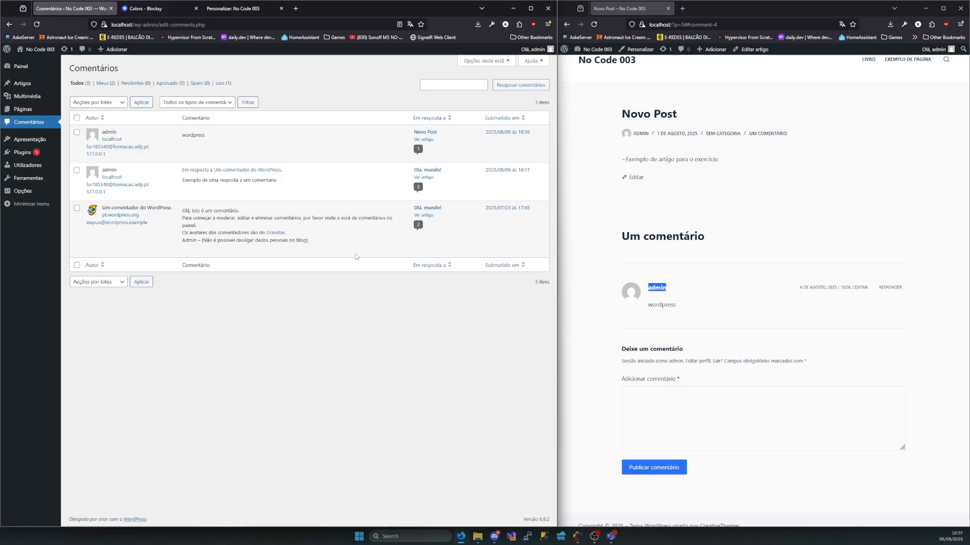
{"action": "left_click", "coordinate": [641, 297]}
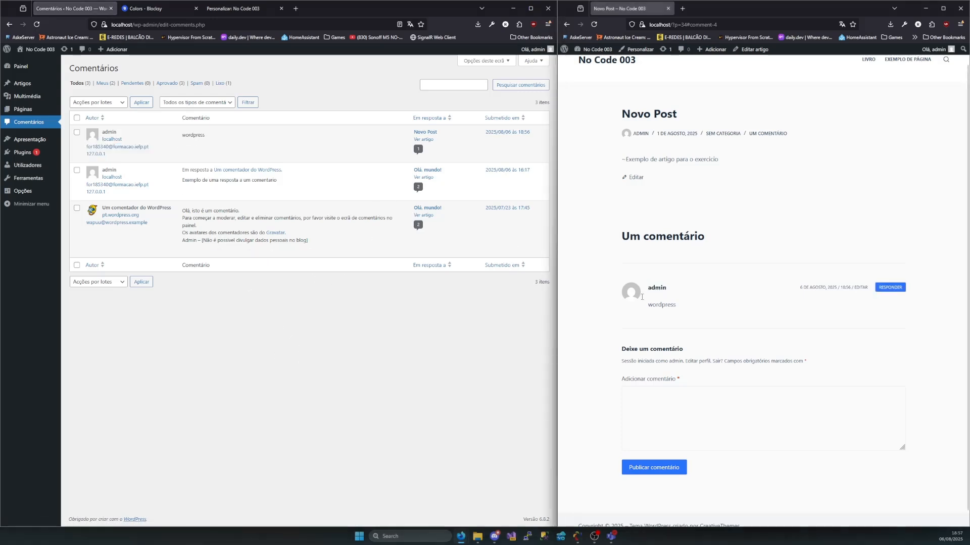
{"action": "triple_click", "coordinate": [641, 297]}
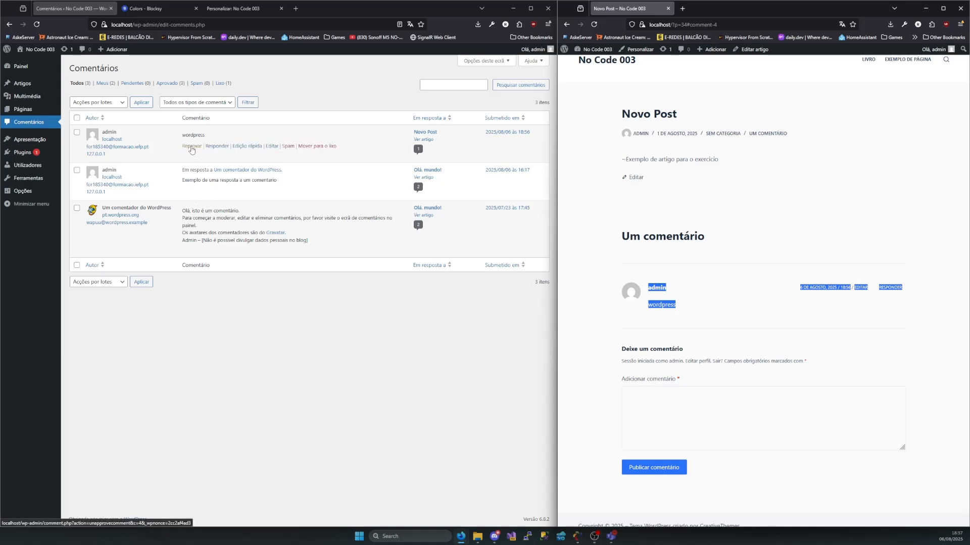
{"action": "double_click", "coordinate": [109, 132]}
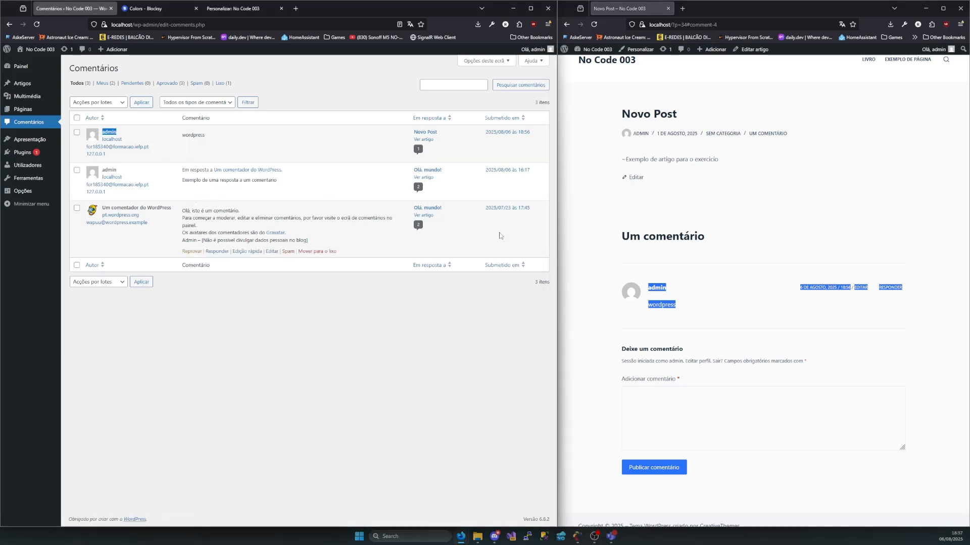
{"action": "left_click", "coordinate": [661, 309]}
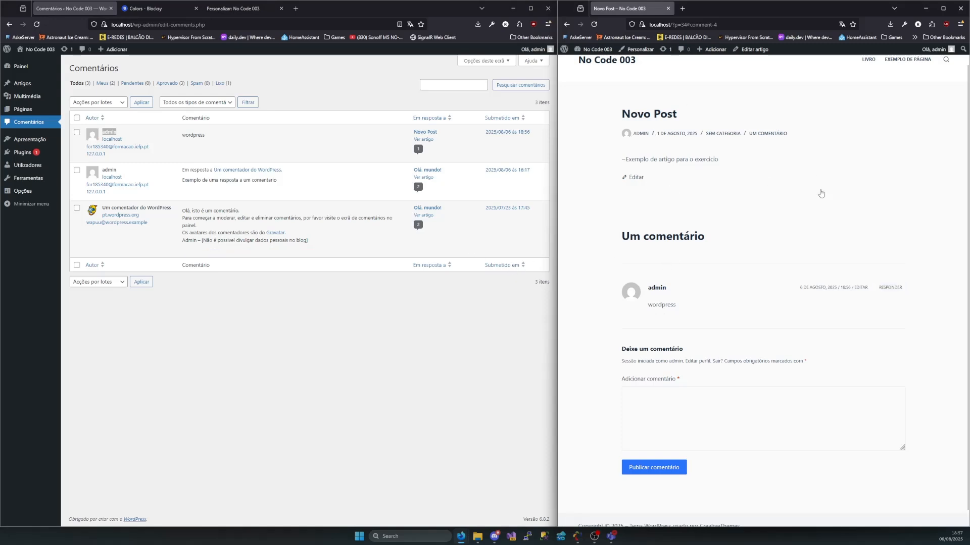
Start a new user account with the username "user" and fill in the user's e-mail address
{"action": "mouse_move", "coordinate": [26, 168]}
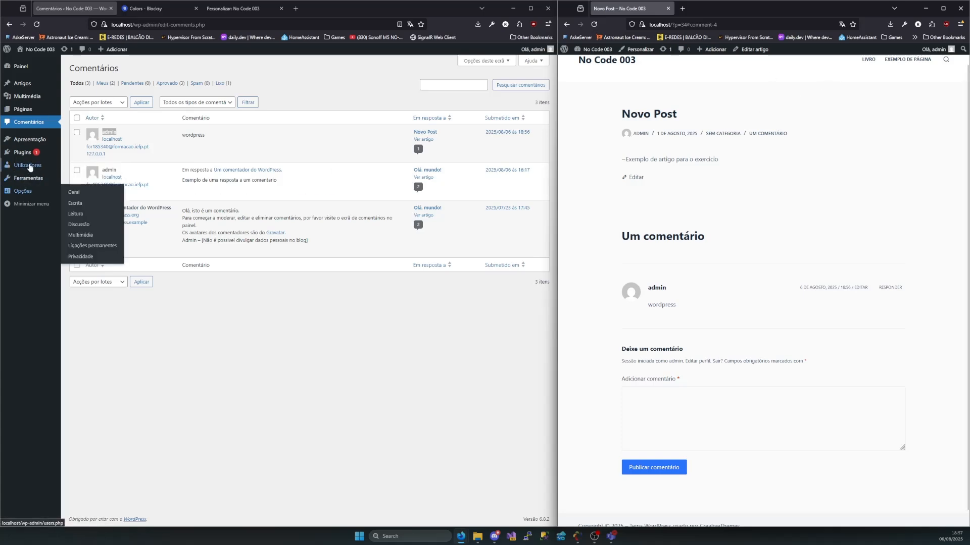
{"action": "left_click", "coordinate": [30, 167]}
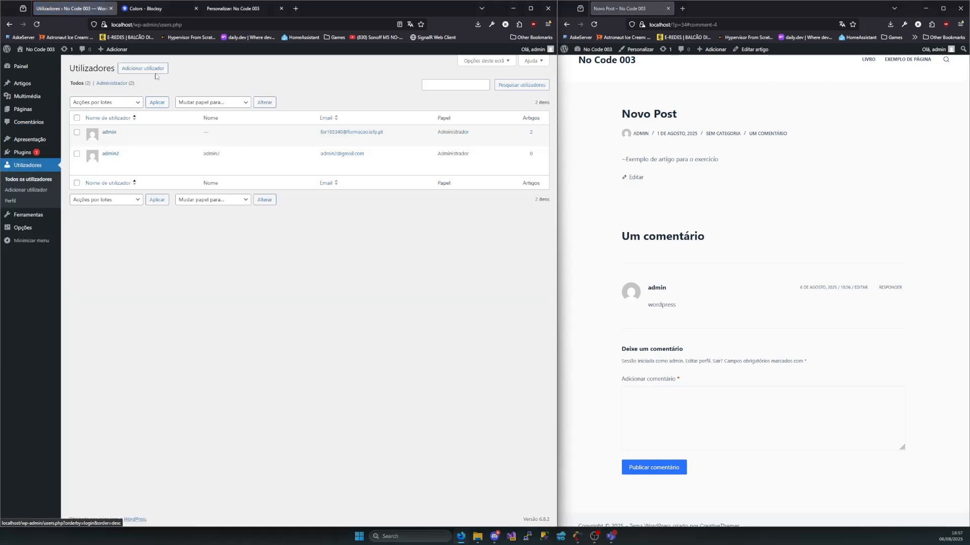
{"action": "left_click", "coordinate": [146, 71]}
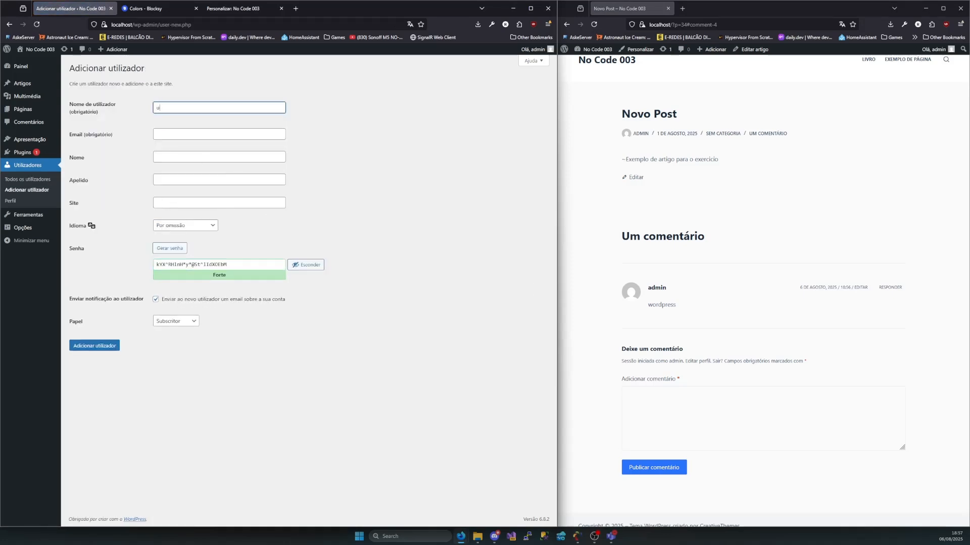
{"action": "left_click", "coordinate": [165, 135]}
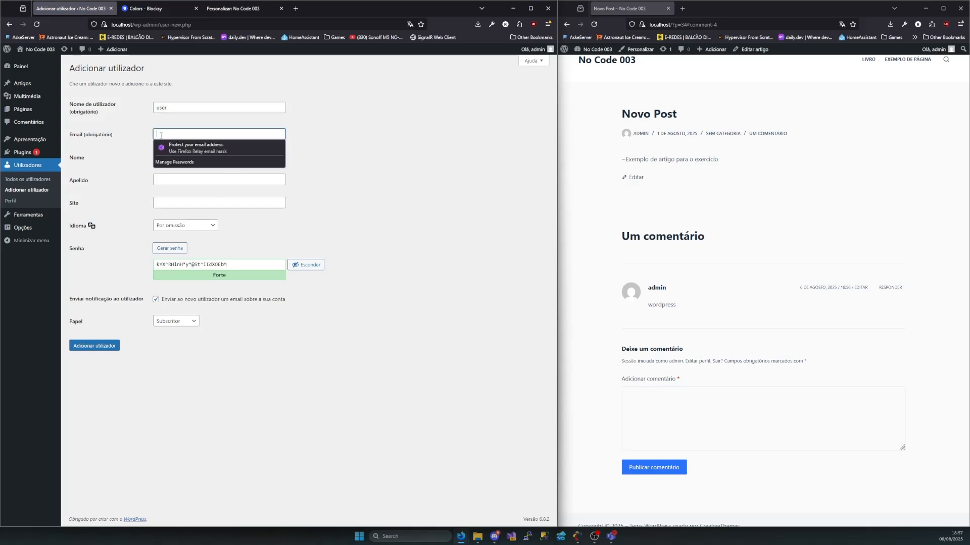
{"action": "type", "text": "user@gmail.com"}
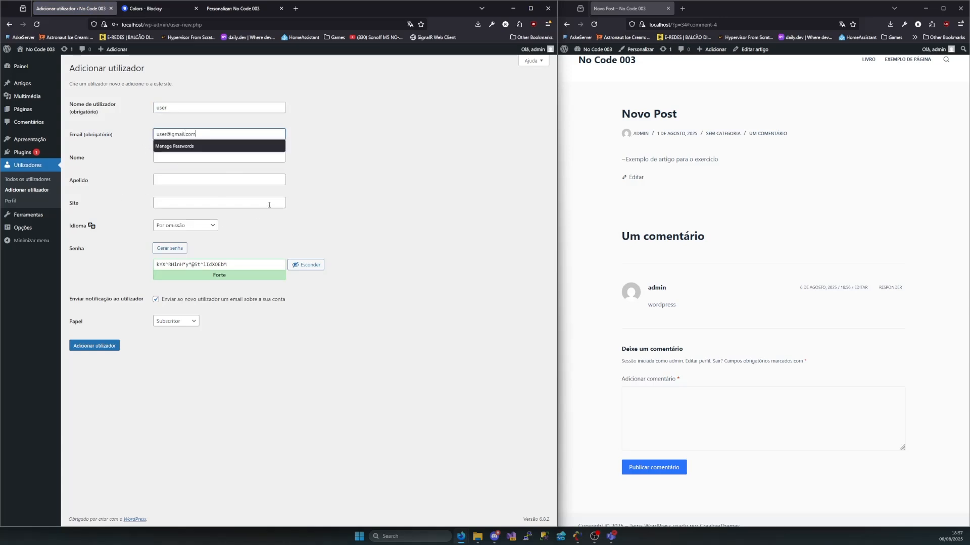
{"action": "left_click", "coordinate": [261, 222]}
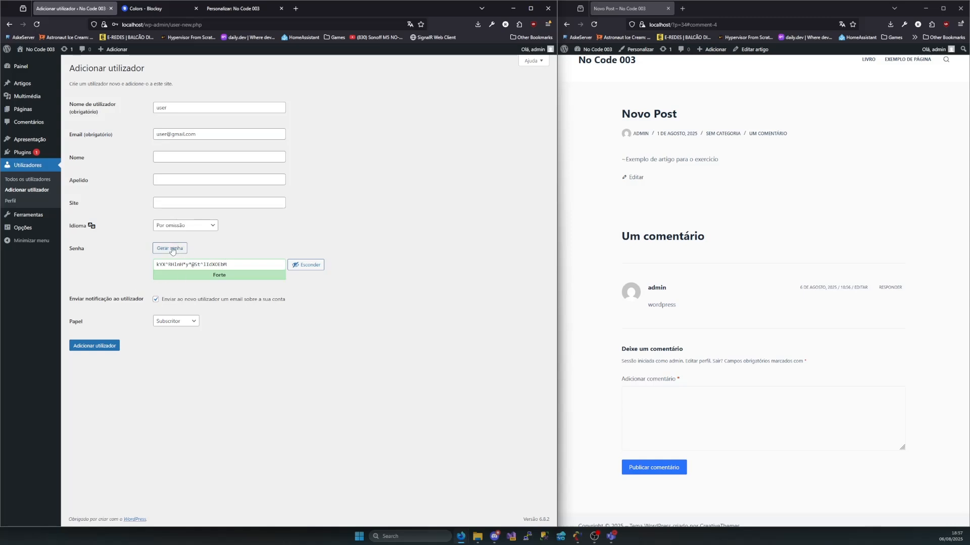
Enter the new user's password, confirm using a weak password, add the user as Subscritor, and decline saving the login
{"action": "triple_click", "coordinate": [233, 261]}
{"action": "type", "text": "u"}
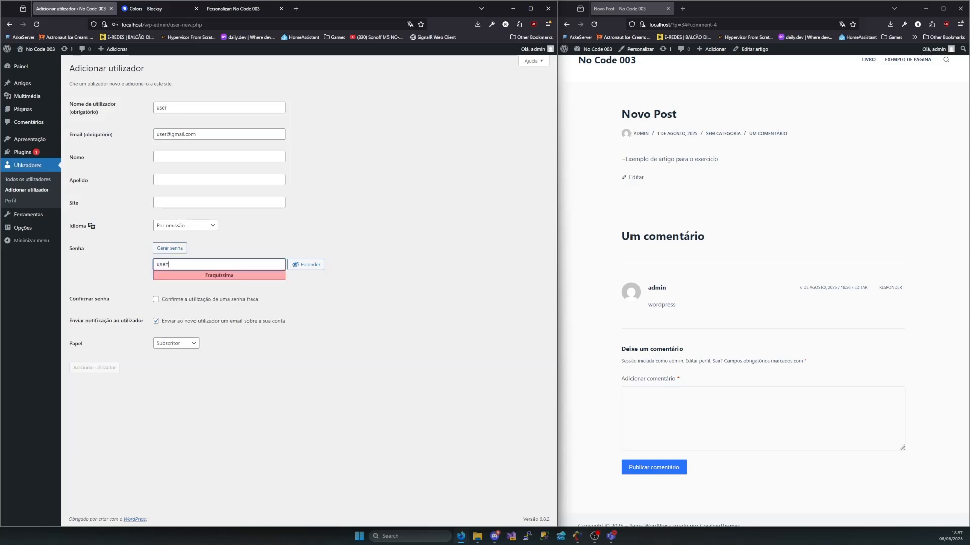
{"action": "type", "text": "ser"}
{"action": "left_click", "coordinate": [164, 301]}
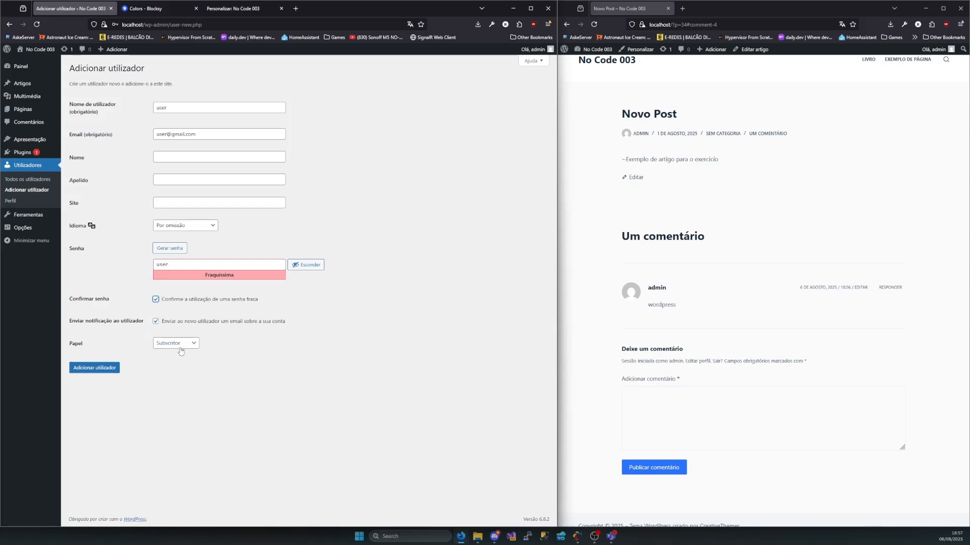
{"action": "left_click", "coordinate": [84, 371]}
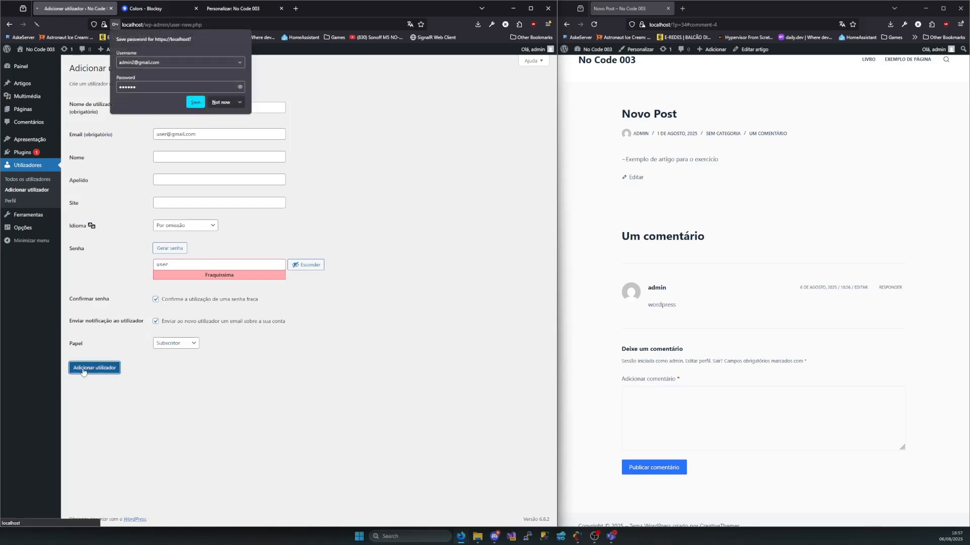
{"action": "left_click", "coordinate": [223, 102]}
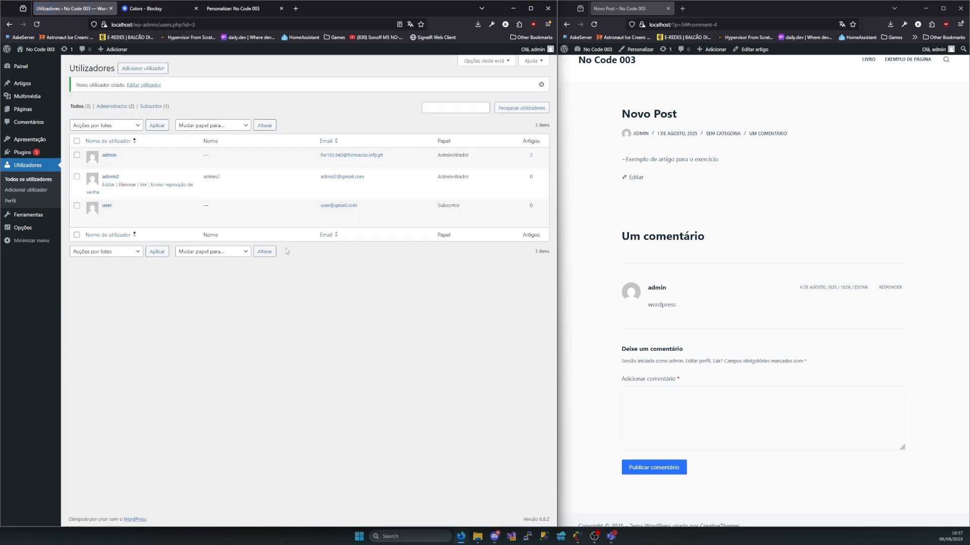
Open the administrator's profile in the second browser window and refresh the users list in the first
{"action": "left_click", "coordinate": [952, 51]}
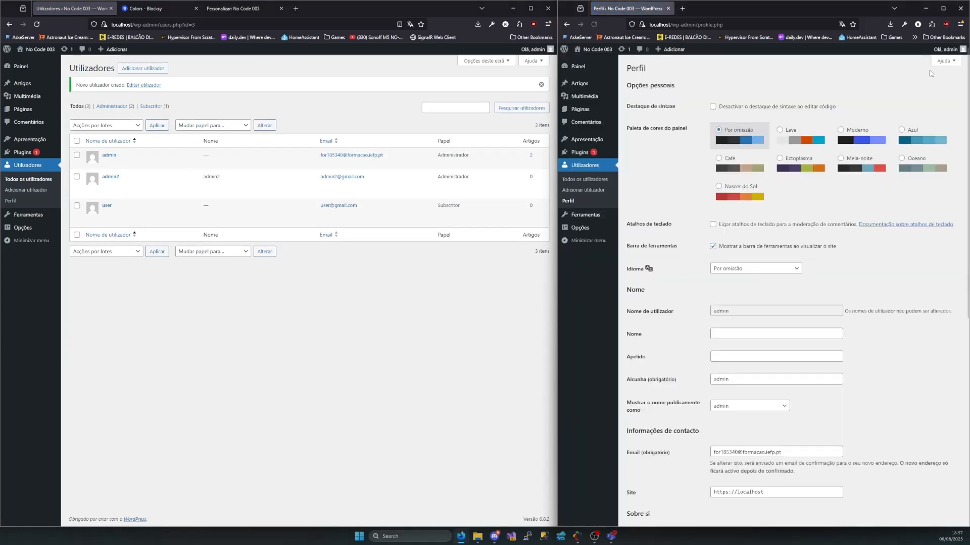
{"action": "mouse_move", "coordinate": [949, 49]}
{"action": "left_click", "coordinate": [909, 84]}
{"action": "mouse_move", "coordinate": [672, 49]}
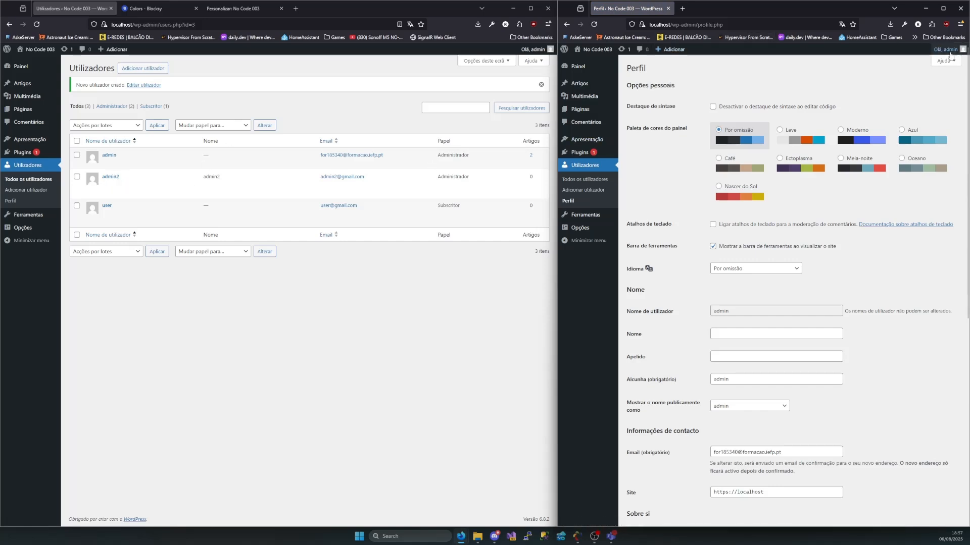
{"action": "mouse_move", "coordinate": [949, 52]}
{"action": "left_click", "coordinate": [930, 77]}
{"action": "left_click", "coordinate": [913, 86]}
{"action": "double_click", "coordinate": [740, 28]}
{"action": "left_click", "coordinate": [943, 52]}
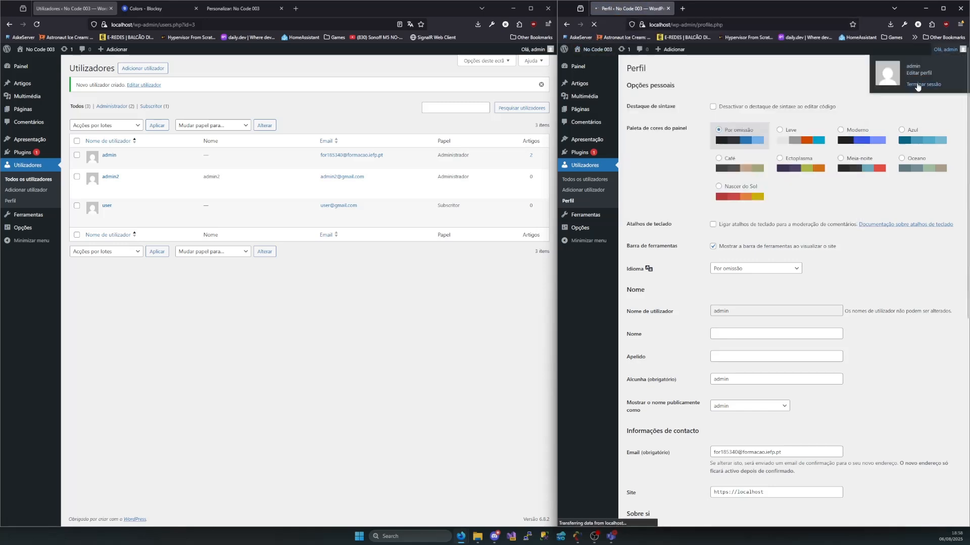
{"action": "left_click", "coordinate": [34, 25]}
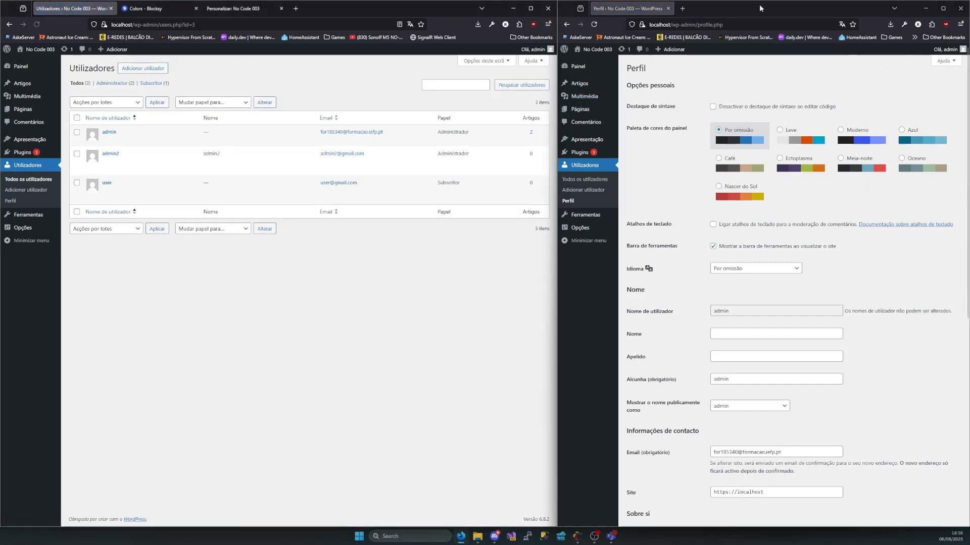
Open a private browser window and load the site at localhost
{"action": "key", "text": "ctrl+shift+p"}
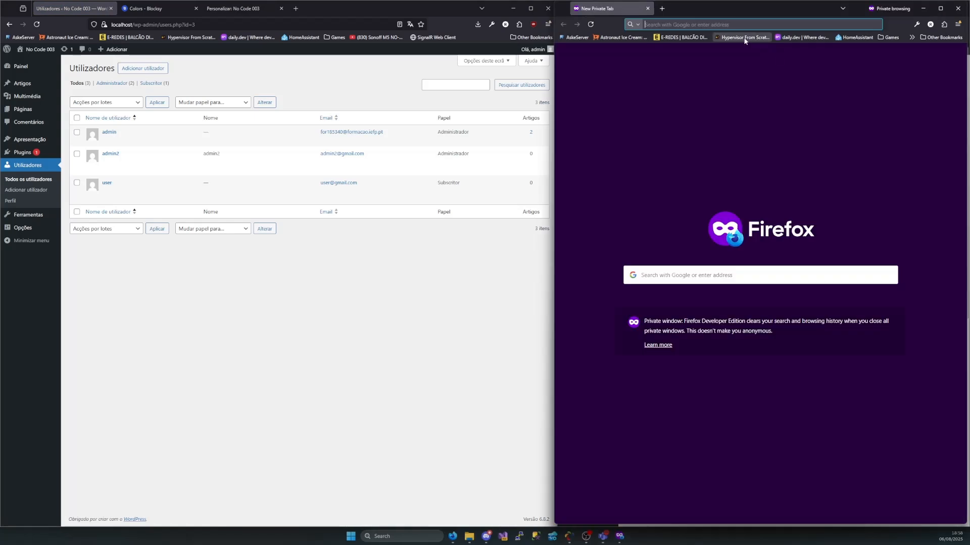
{"action": "type", "text": "localg"}
{"action": "key", "text": "BackSpace"}
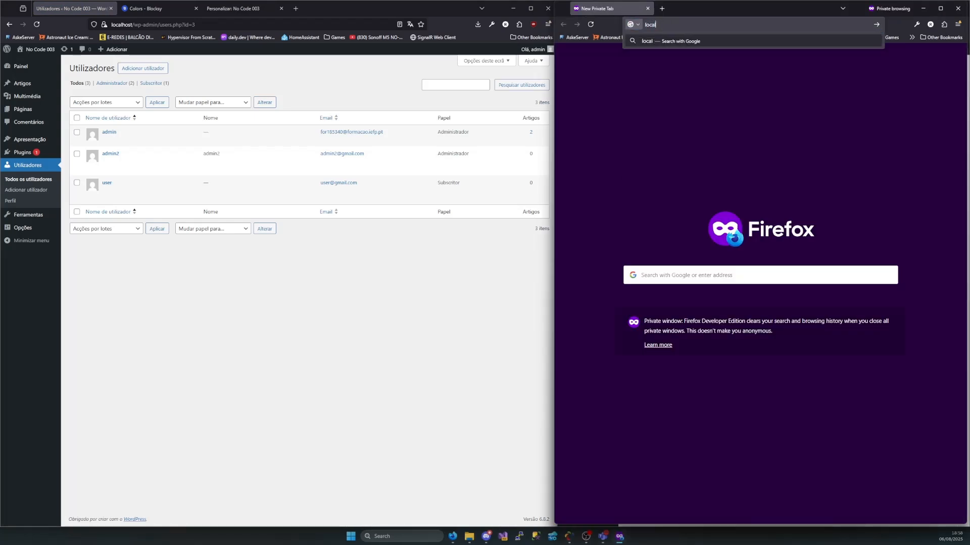
{"action": "type", "text": "host"}
{"action": "key", "text": "Return"}
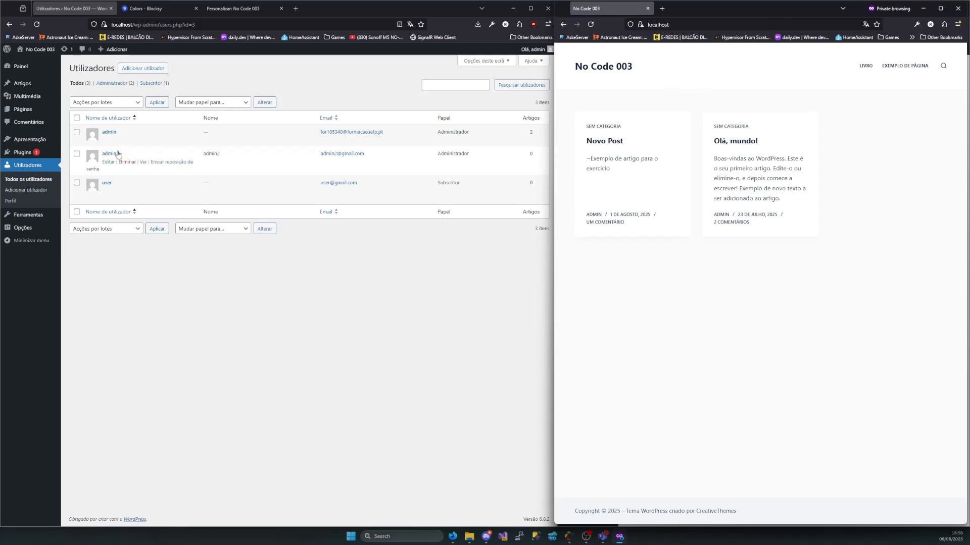
Open the general options and examine the membership registration setting and default role for new users
{"action": "mouse_move", "coordinate": [23, 227]}
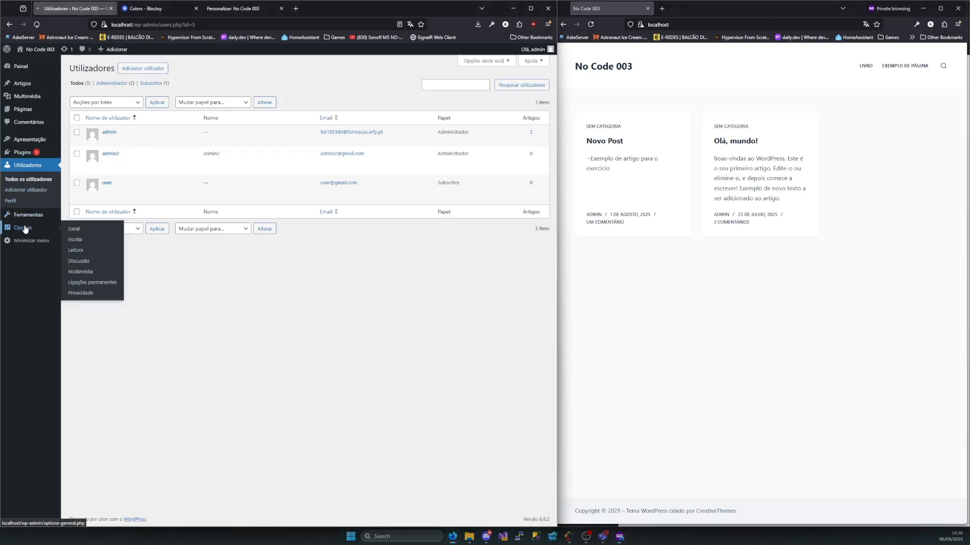
{"action": "left_click", "coordinate": [102, 229]}
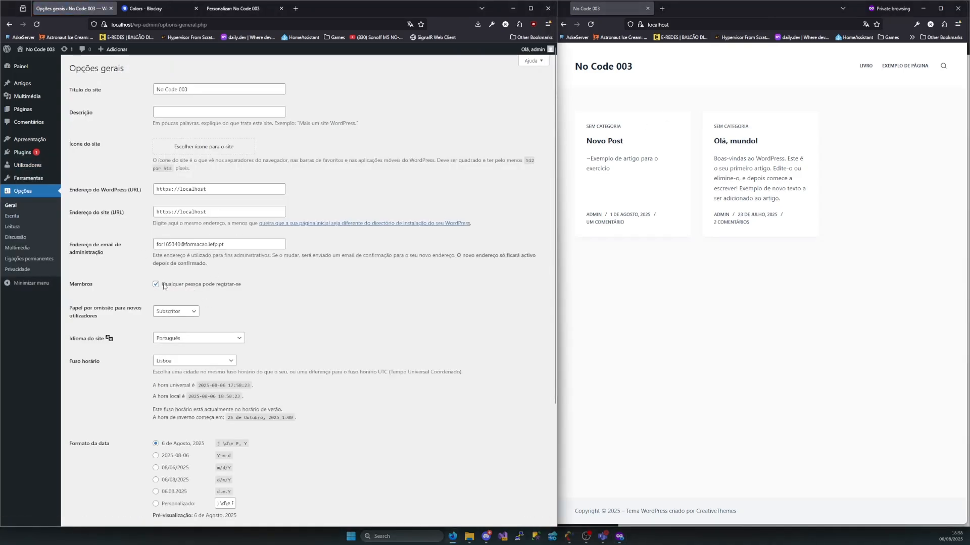
{"action": "scroll", "coordinate": [211, 278], "scroll_direction": "down", "scroll_amount": 2}
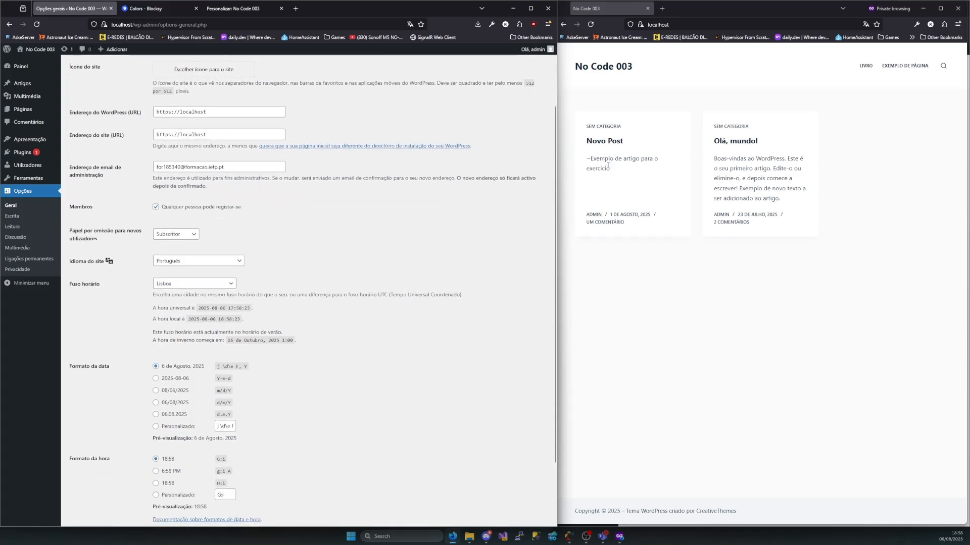
{"action": "left_click", "coordinate": [722, 22]}
{"action": "type", "text": "/lo"}
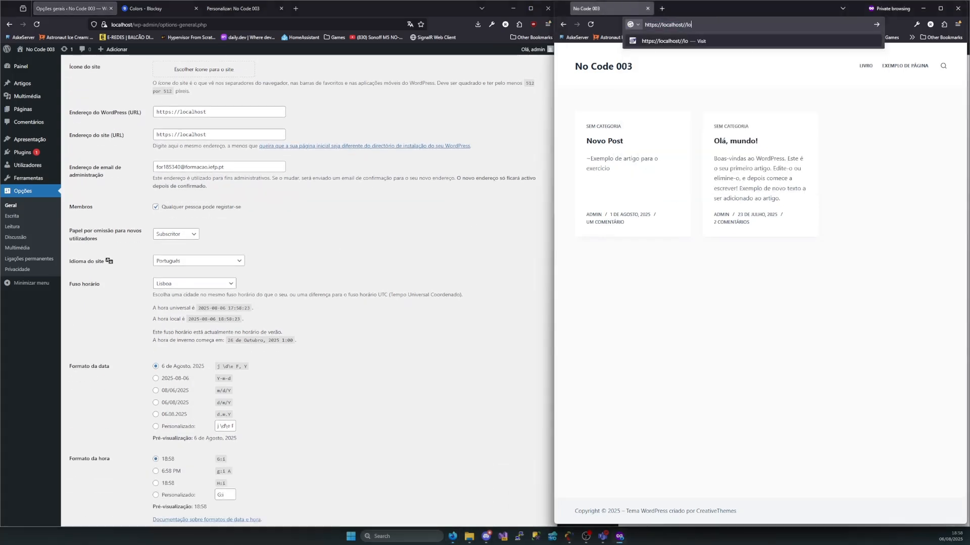
{"action": "type", "text": "gin"}
{"action": "key", "text": "Return"}
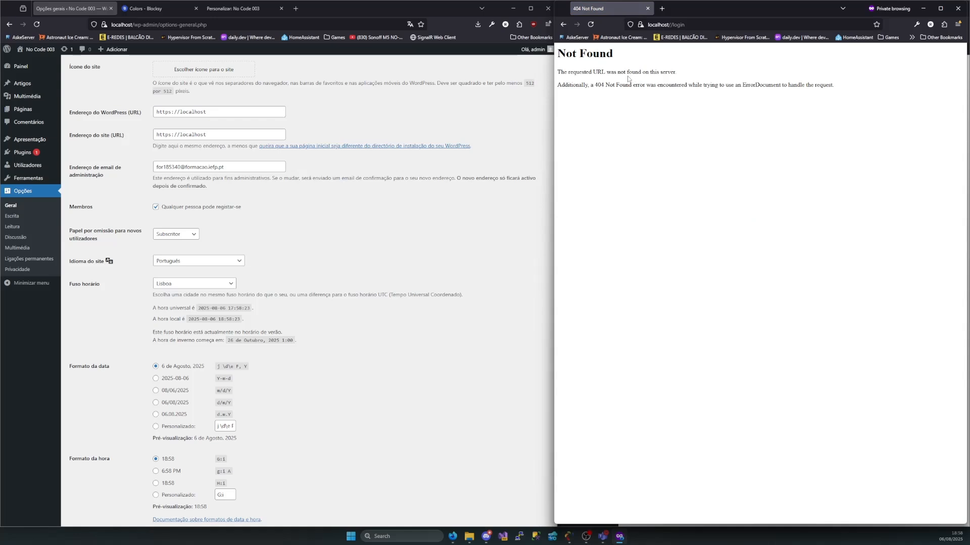
{"action": "key", "text": "alt+Left"}
Retry reaching the login page in the private window with the address localhost/login, and go back to the home page
{"action": "left_click", "coordinate": [687, 23]}
{"action": "key", "text": "Up"}
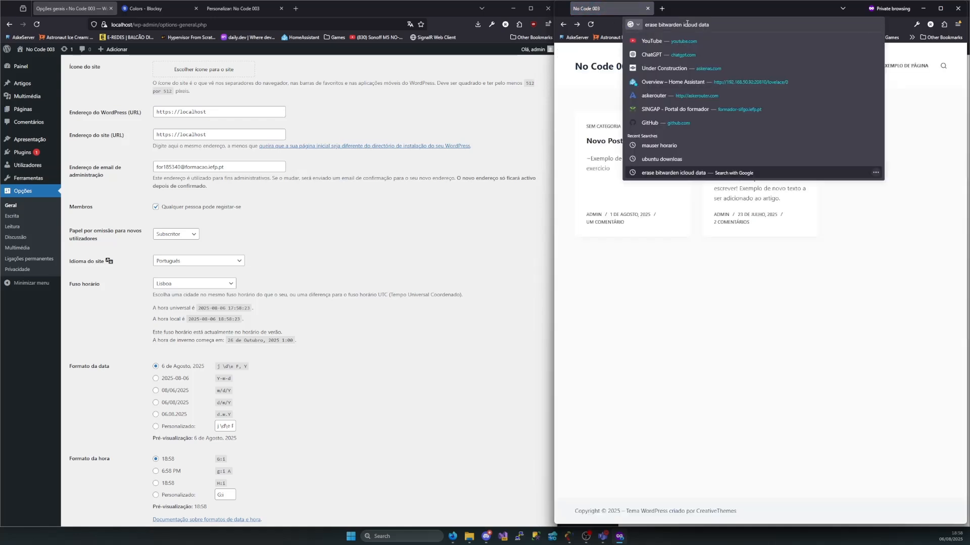
{"action": "key", "text": "Down"}
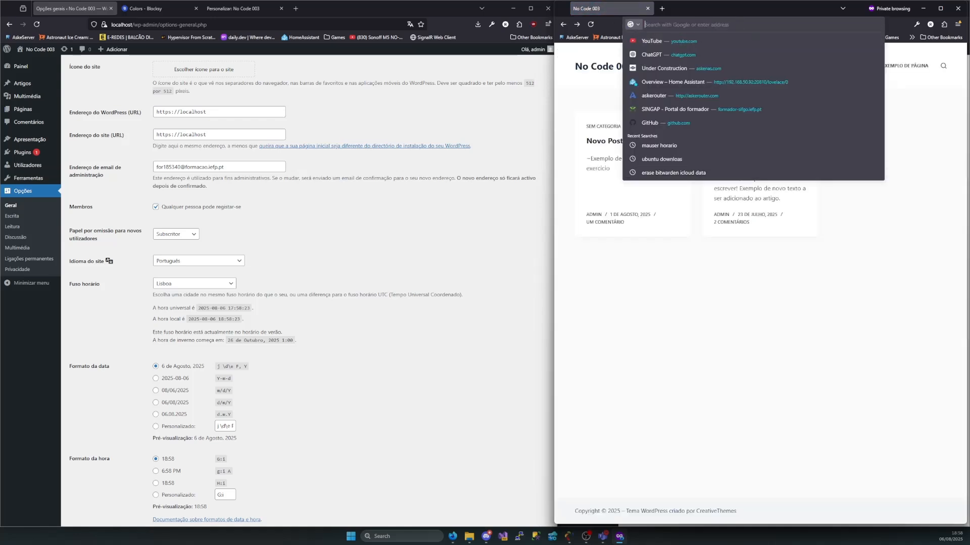
{"action": "type", "text": "wo"}
{"action": "key", "text": "BackSpace"}
{"action": "key", "text": "BackSpace"}
{"action": "key", "text": "BackSpace"}
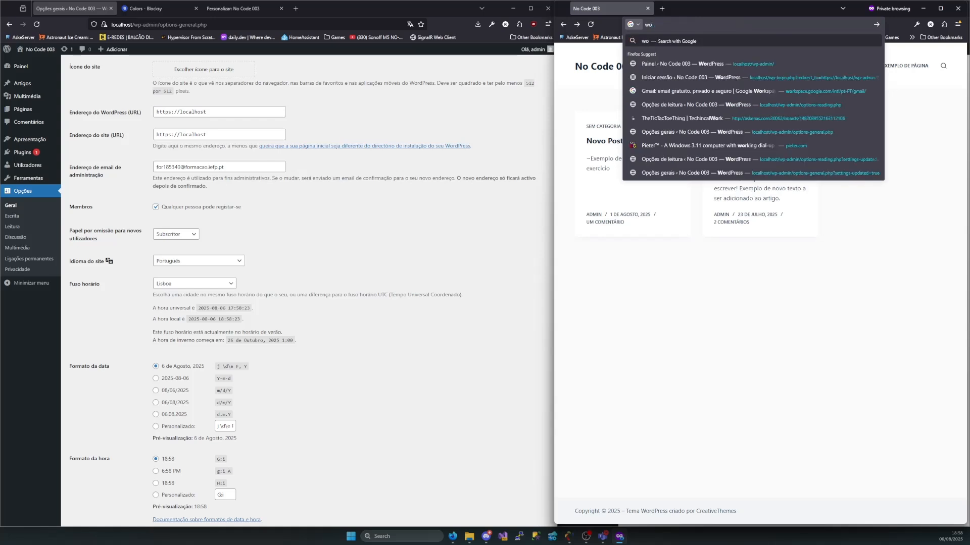
{"action": "type", "text": "localhost"}
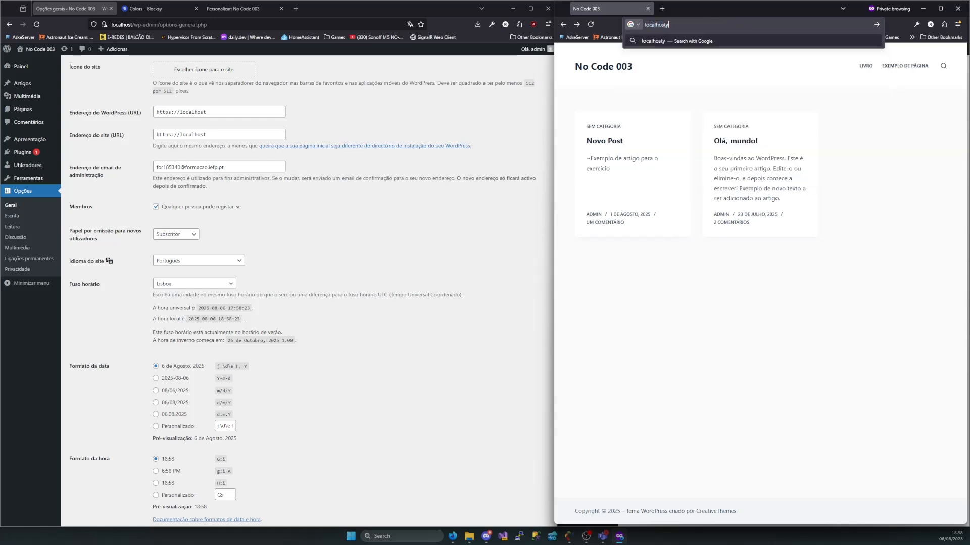
{"action": "type", "text": "/login"}
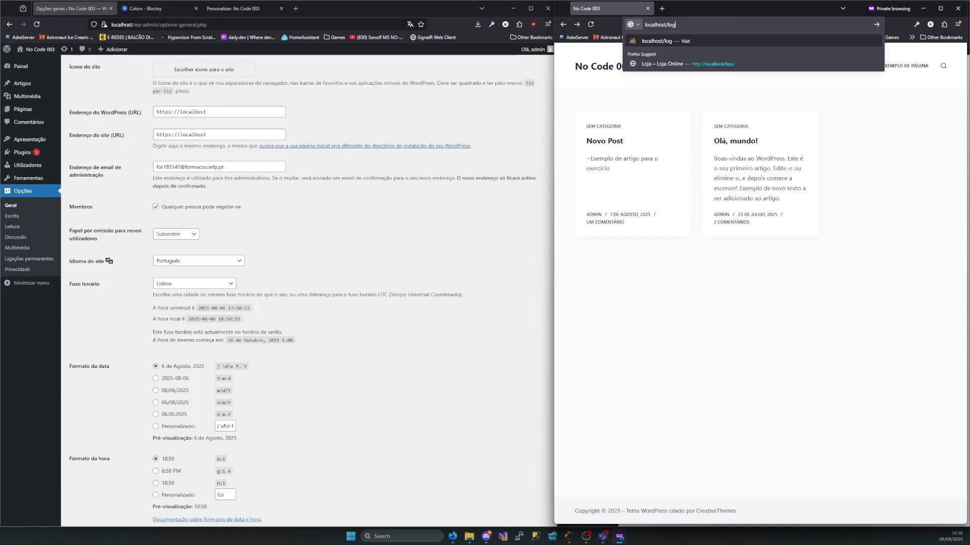
{"action": "key", "text": "Return"}
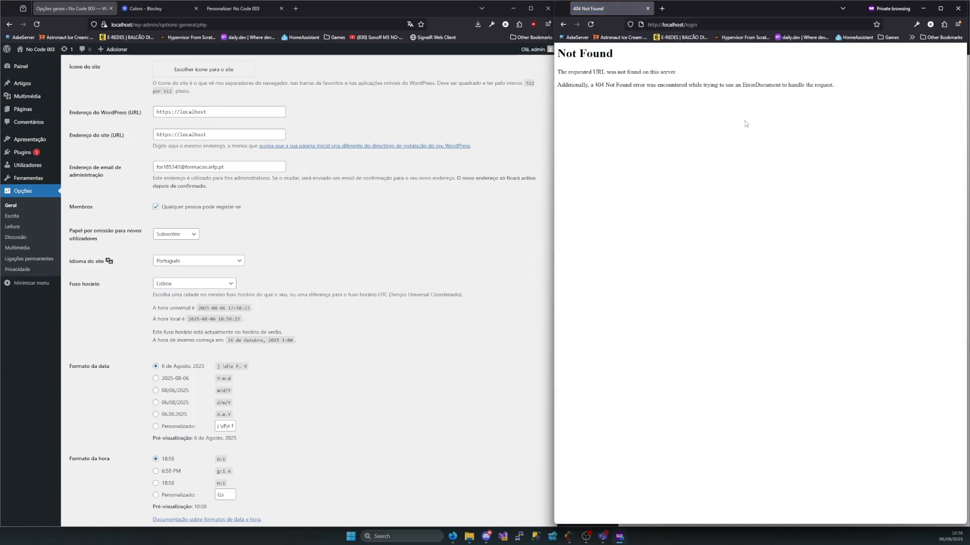
{"action": "key", "text": "alt+Left"}
{"action": "left_click", "coordinate": [180, 22]}
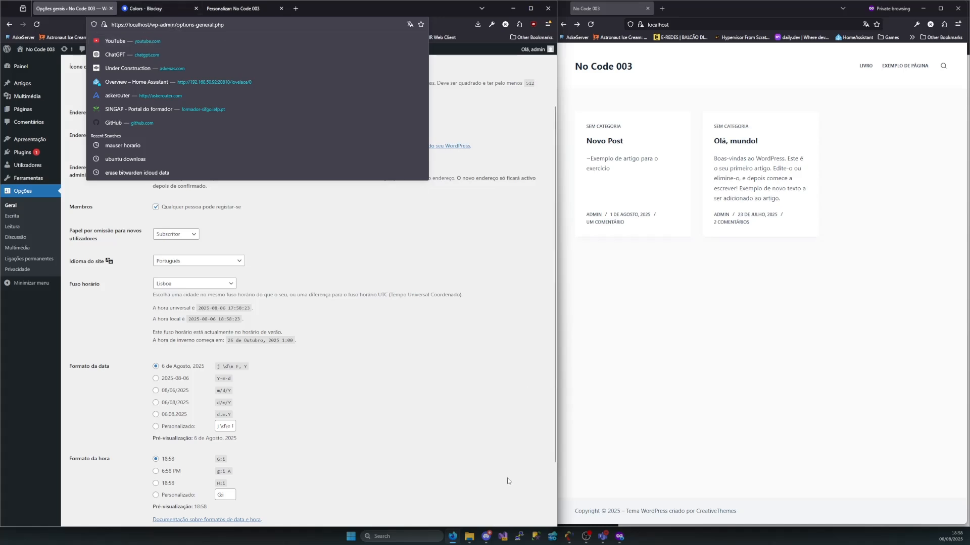
{"action": "left_click", "coordinate": [301, 401]}
{"action": "scroll", "coordinate": [136, 269], "scroll_direction": "down", "scroll_amount": 3}
{"action": "scroll", "coordinate": [148, 355], "scroll_direction": "up", "scroll_amount": 3}
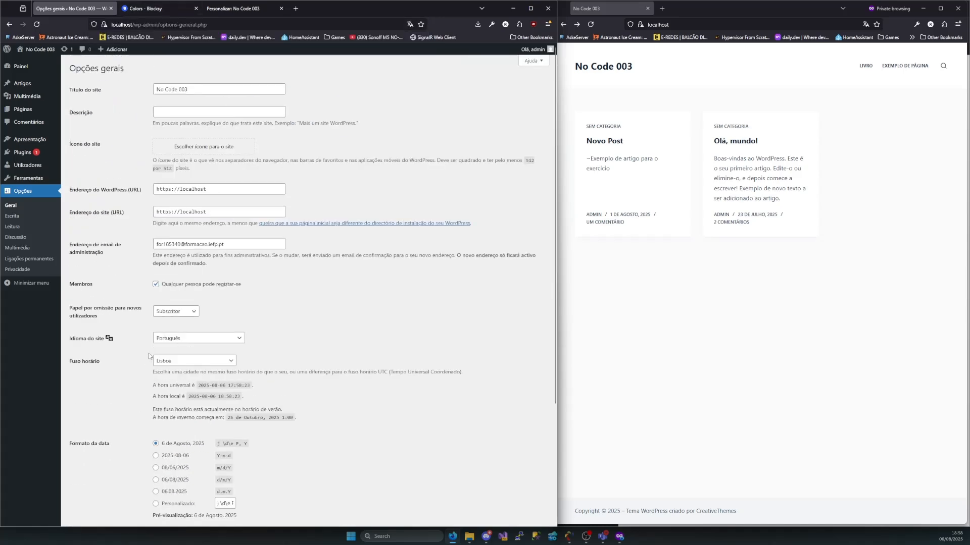
{"action": "left_click", "coordinate": [617, 367]}
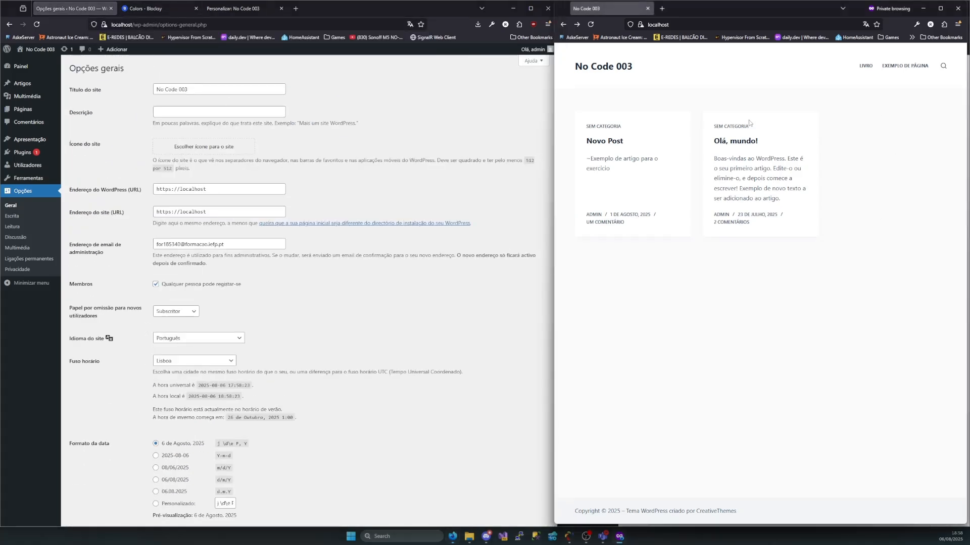
{"action": "left_click", "coordinate": [680, 27]}
{"action": "left_click", "coordinate": [685, 338]}
Check the users list, and examine the comment moderation words and disallowed comment terms in the discussion options
{"action": "left_click", "coordinate": [30, 167]}
{"action": "left_click", "coordinate": [29, 168]}
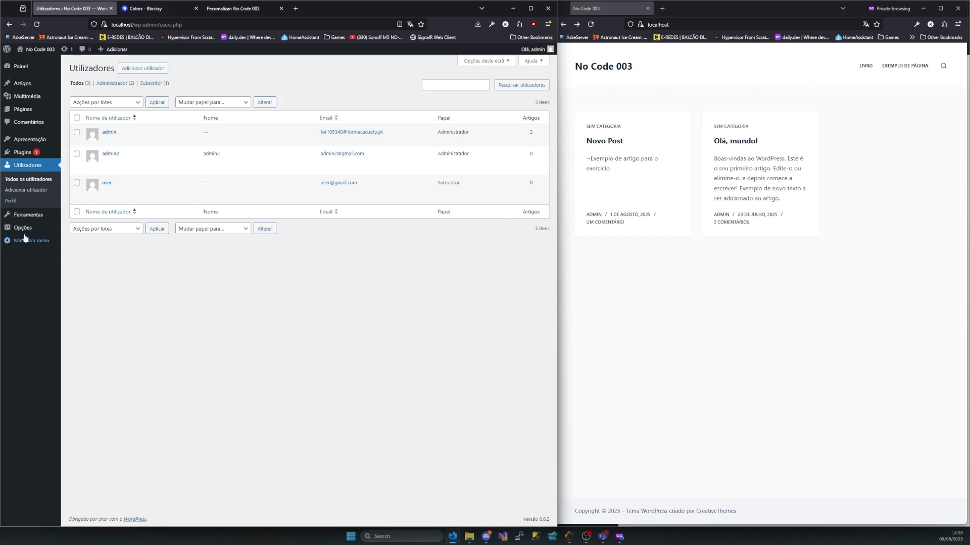
{"action": "mouse_move", "coordinate": [25, 233]}
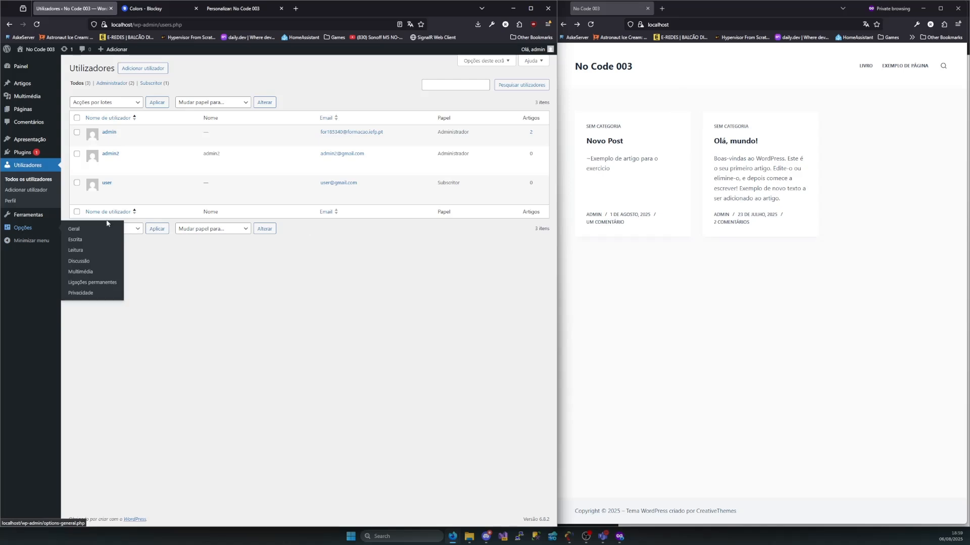
{"action": "left_click", "coordinate": [81, 263]}
{"action": "scroll", "coordinate": [207, 238], "scroll_direction": "down", "scroll_amount": 6}
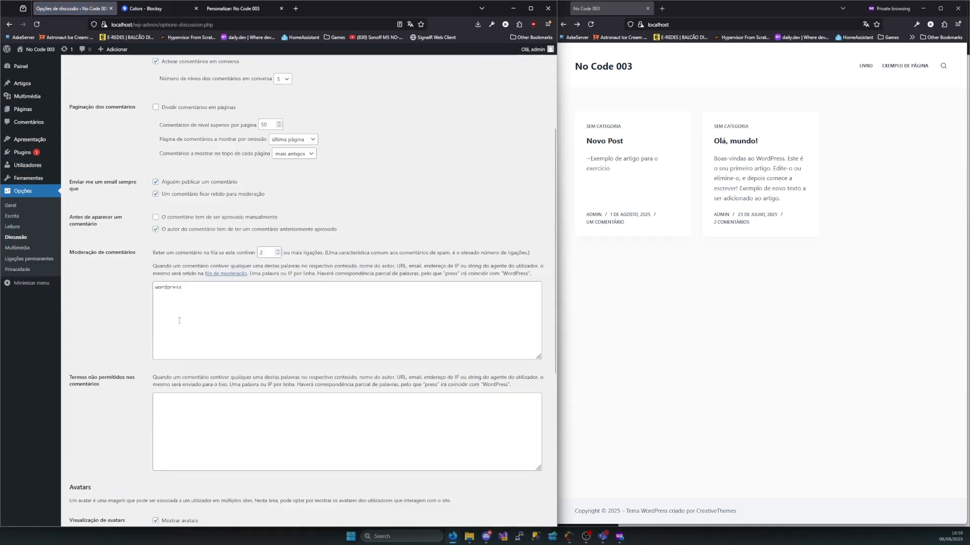
{"action": "left_click", "coordinate": [208, 238]}
{"action": "key", "text": "ctrl+a"}
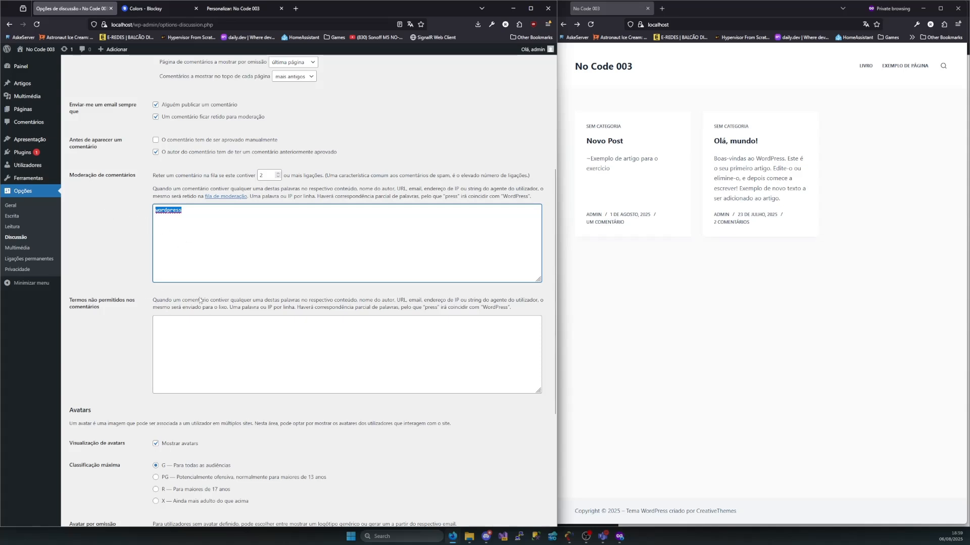
{"action": "left_click_drag", "start_coordinate": [63, 321], "coordinate": [70, 298]}
{"action": "left_click", "coordinate": [180, 309]}
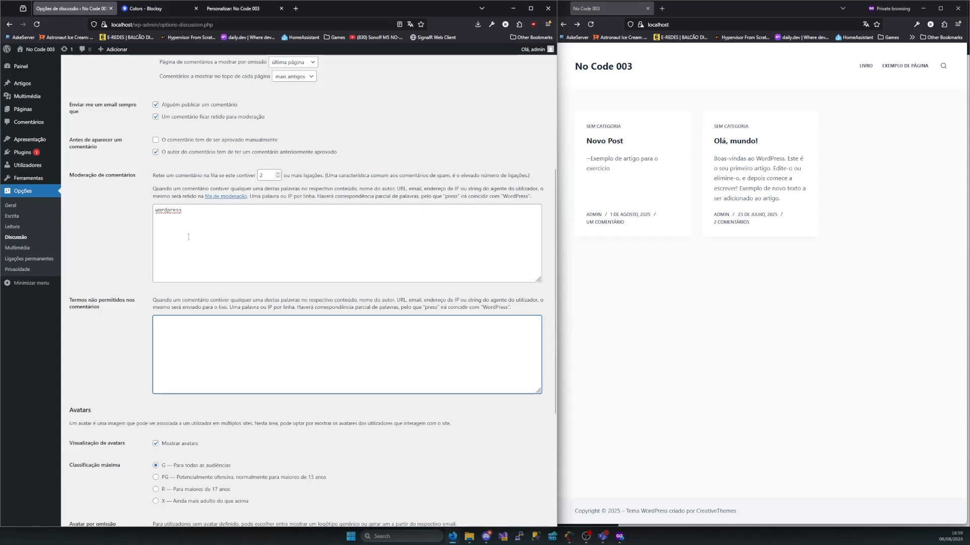
Examine the moderation word wordpress and the disallowed comment terms field in the discussion options
{"action": "left_click_drag", "start_coordinate": [184, 210], "coordinate": [143, 207]}
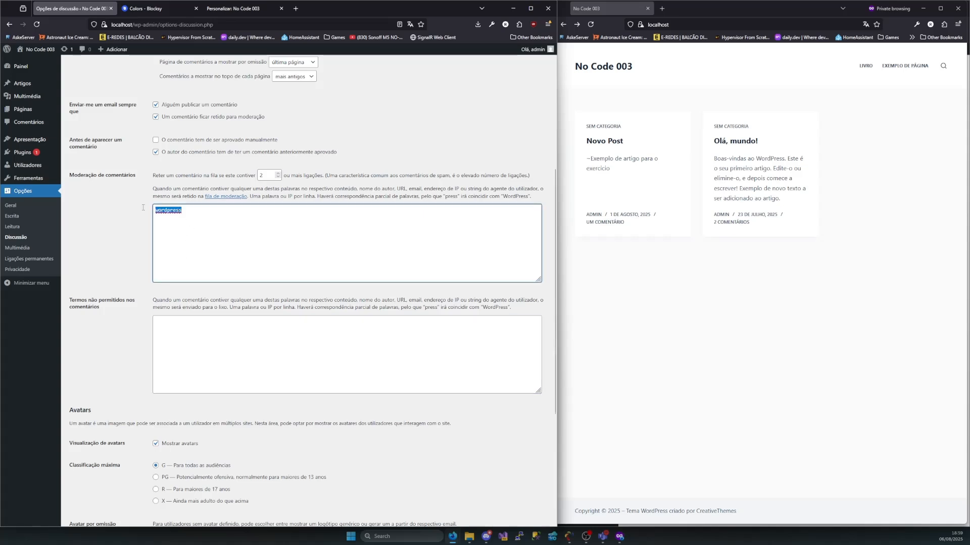
{"action": "left_click", "coordinate": [203, 228]}
{"action": "left_click", "coordinate": [197, 331]}
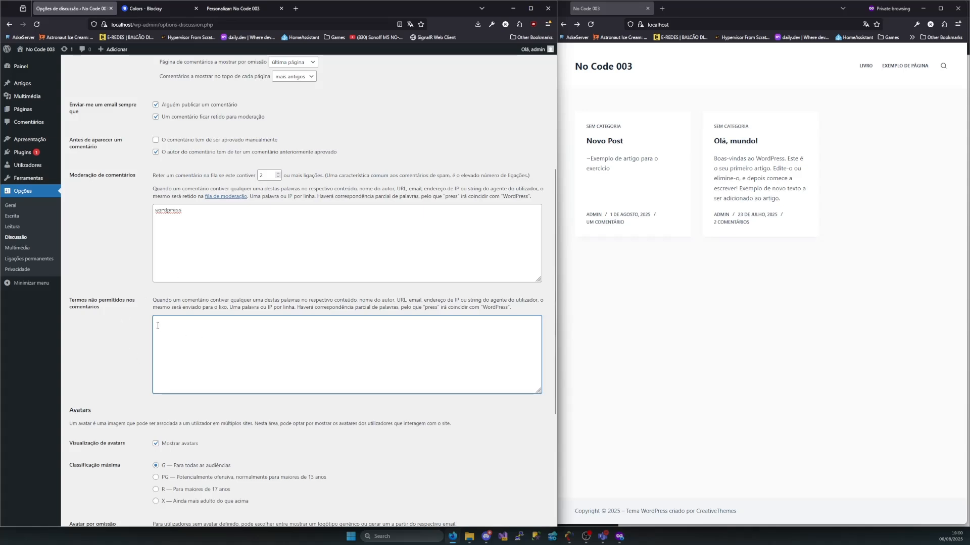
{"action": "scroll", "coordinate": [180, 398], "scroll_direction": "down", "scroll_amount": 4}
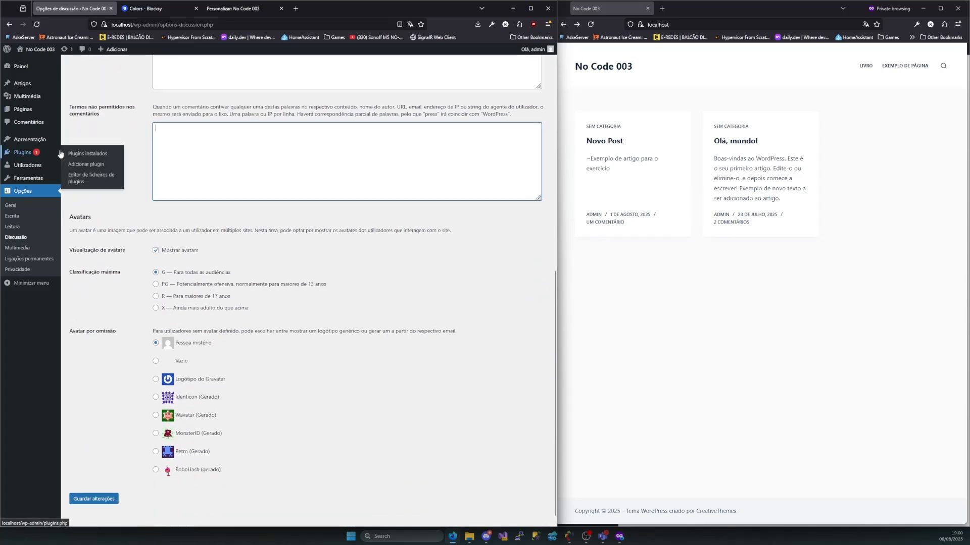
Open Novo Post in the private window and try to publish the comment "wordpress" with the name user and an incomplete email
{"action": "left_click", "coordinate": [621, 149]}
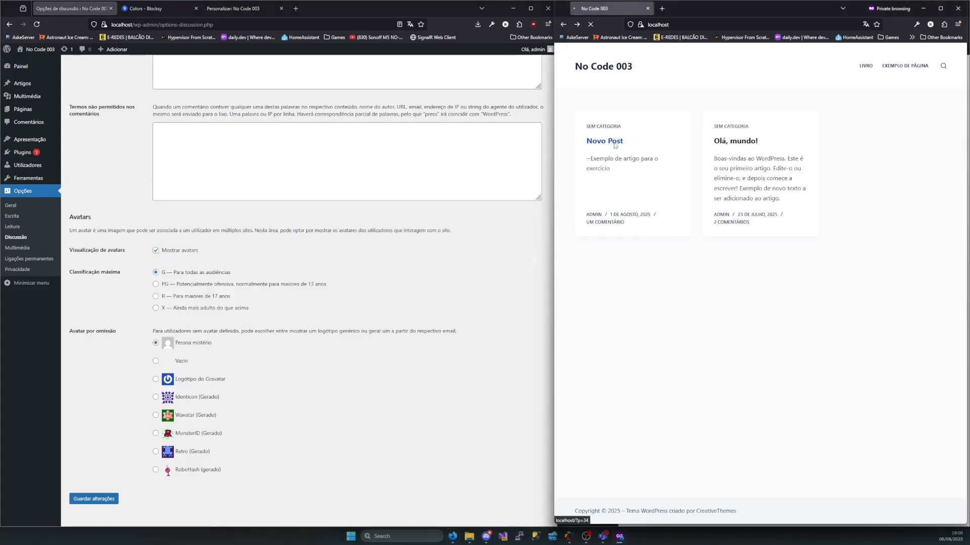
{"action": "left_click", "coordinate": [620, 149]}
{"action": "scroll", "coordinate": [654, 316], "scroll_direction": "down", "scroll_amount": 2}
{"action": "left_click", "coordinate": [647, 324]}
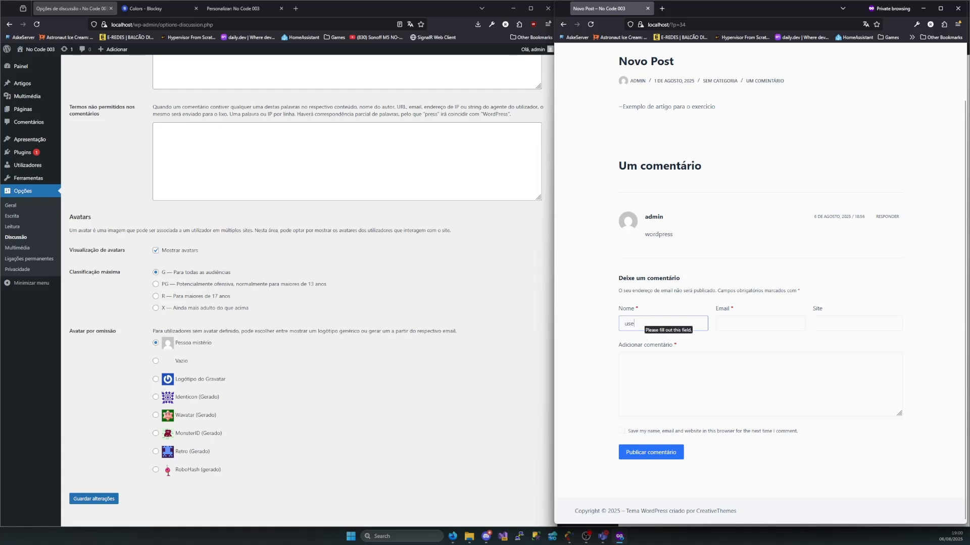
{"action": "type", "text": "r"}
{"action": "left_click", "coordinate": [745, 321]}
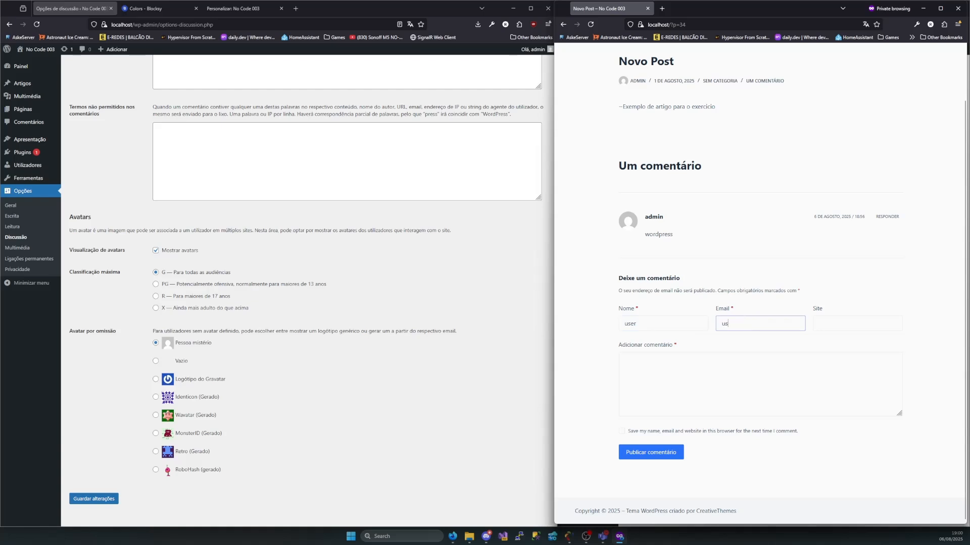
{"action": "left_click", "coordinate": [730, 357]}
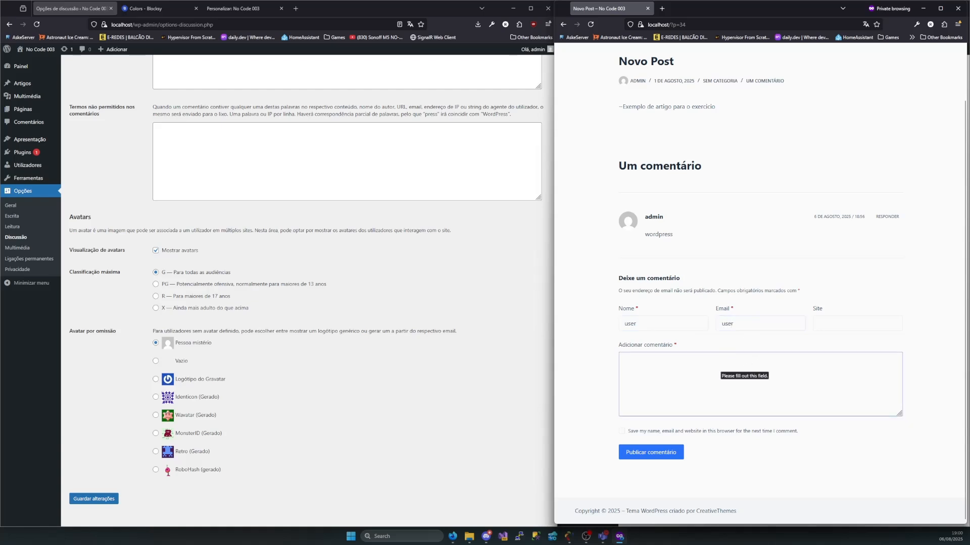
{"action": "type", "text": "wordpress"}
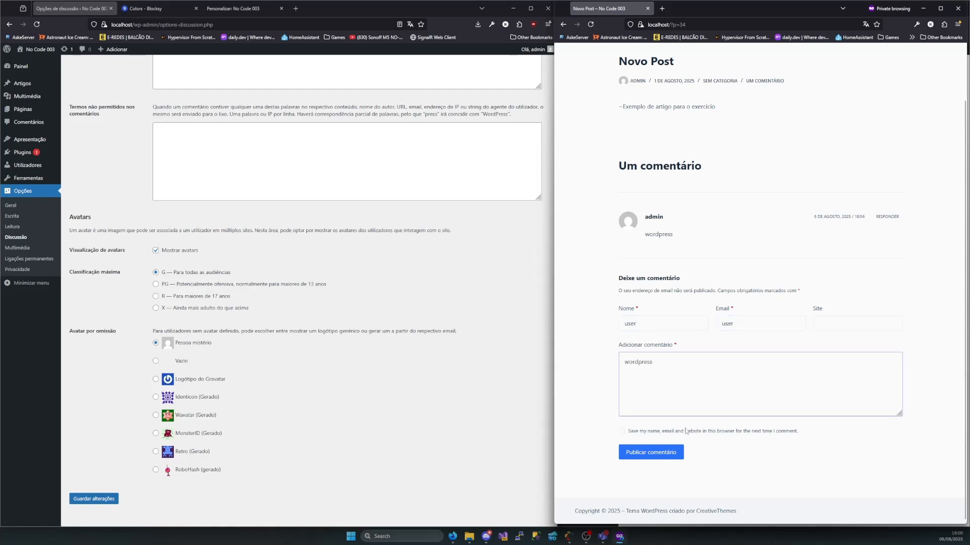
{"action": "left_click", "coordinate": [652, 456]}
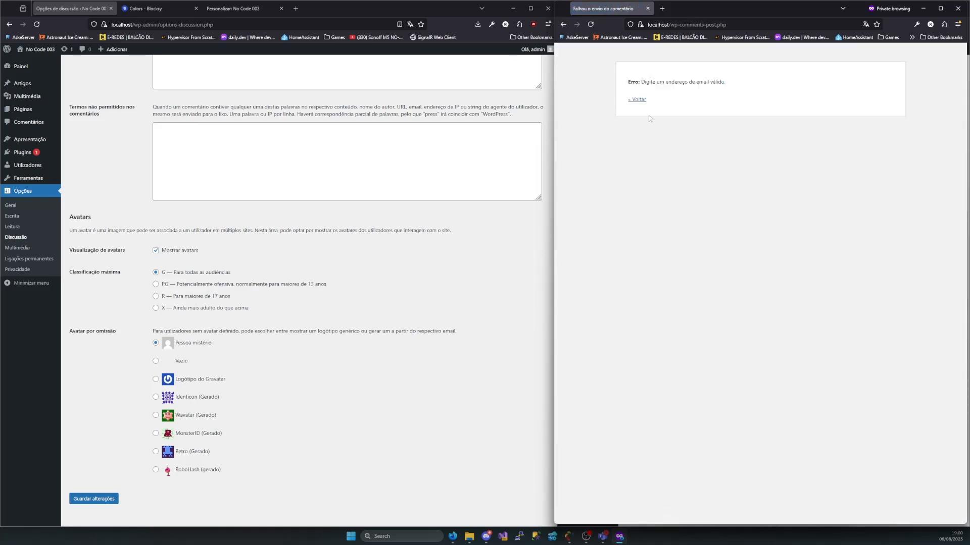
Return to the comment form, complete the email address, publish the comment, and check its moderation status
{"action": "left_click", "coordinate": [637, 103]}
{"action": "left_click", "coordinate": [755, 321]}
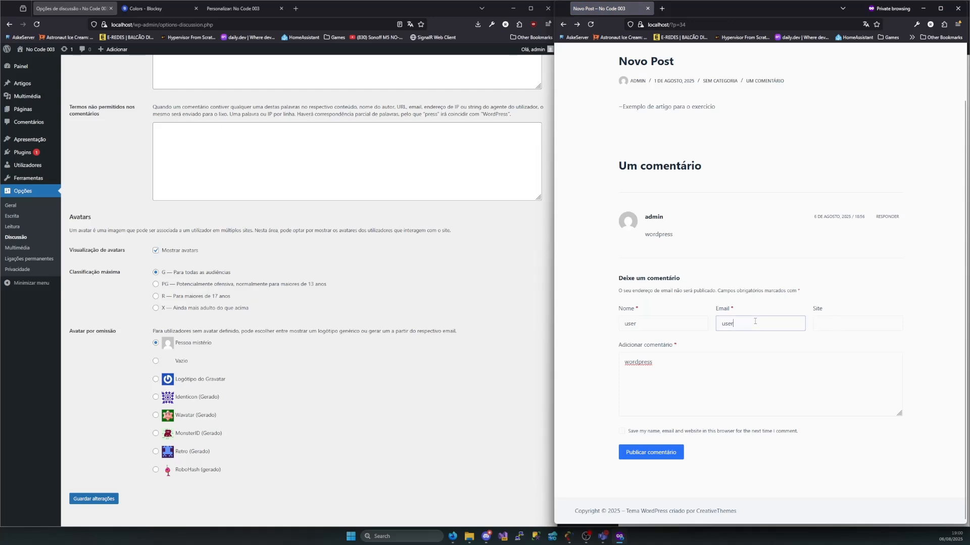
{"action": "type", "text": "@gmail.com"}
{"action": "left_click", "coordinate": [673, 451]}
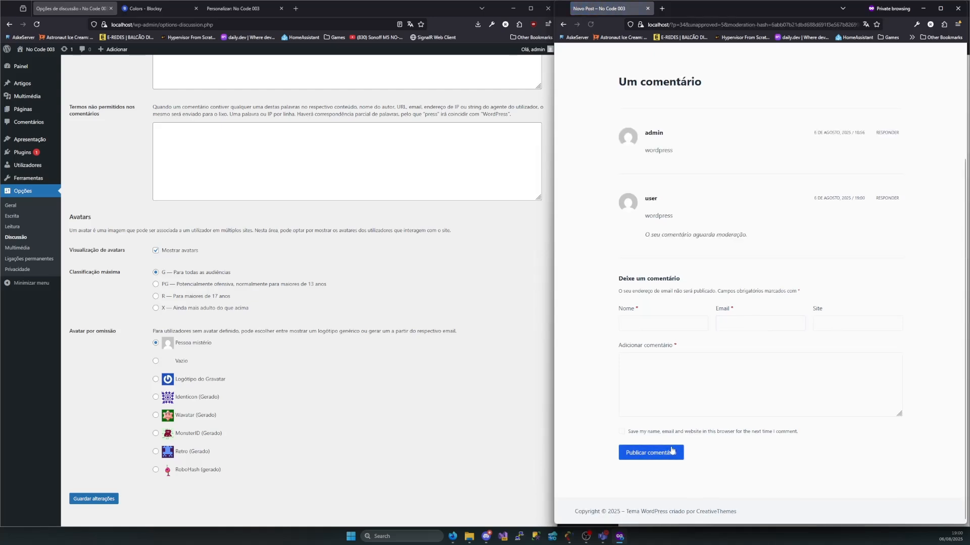
{"action": "left_click_drag", "start_coordinate": [748, 235], "coordinate": [650, 216]}
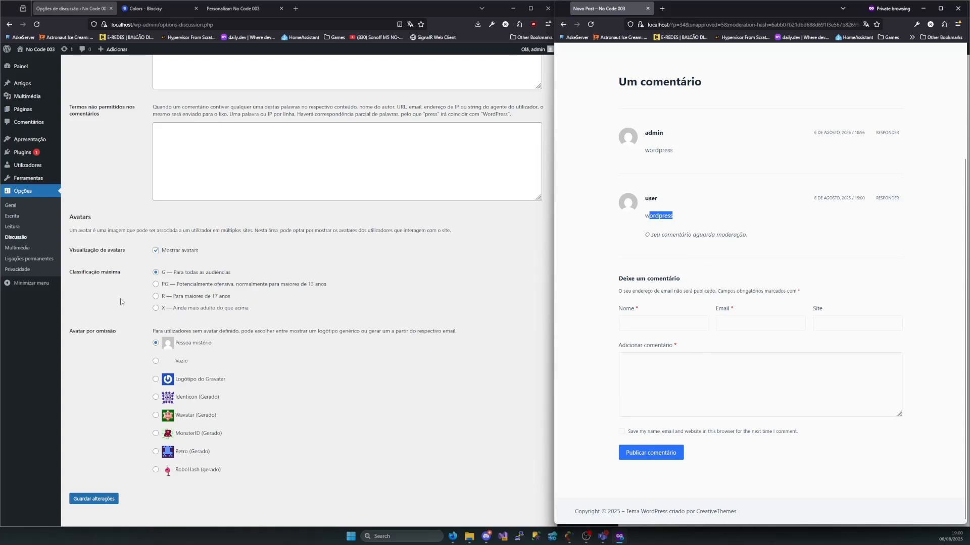
Examine the author name, email and registration requirements in the discussion options, and compare them with the user's pending comment
{"action": "scroll", "coordinate": [154, 255], "scroll_direction": "up", "scroll_amount": 5}
{"action": "scroll", "coordinate": [203, 283], "scroll_direction": "up", "scroll_amount": 3}
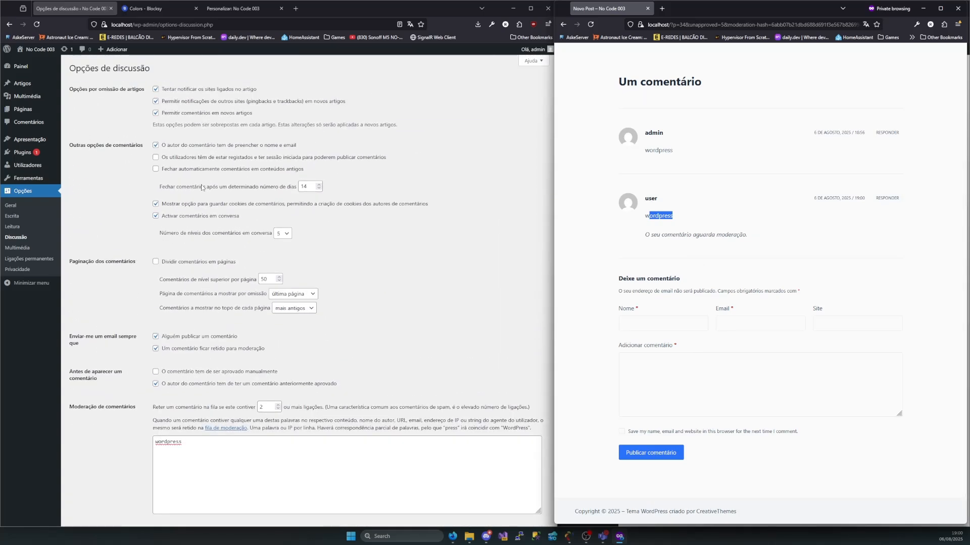
{"action": "left_click_drag", "start_coordinate": [309, 146], "coordinate": [158, 146]}
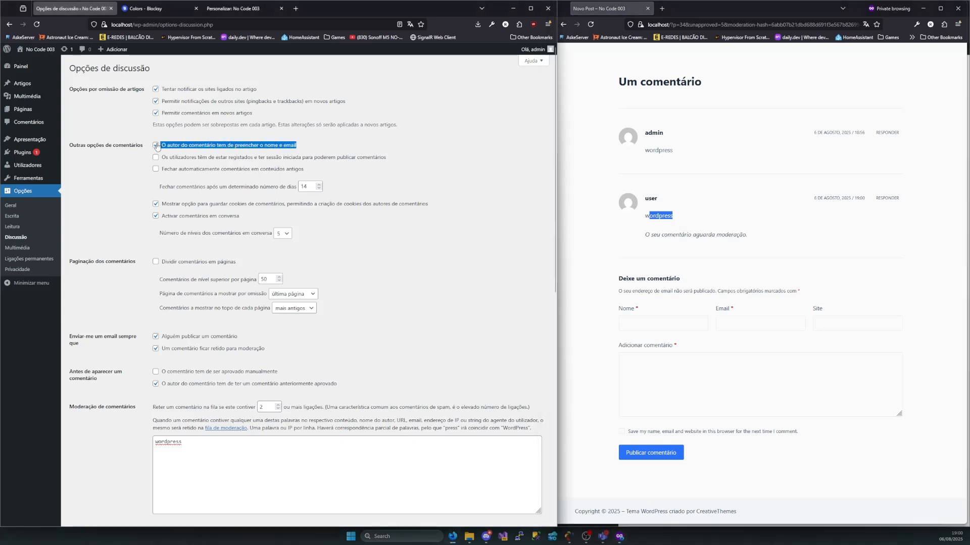
{"action": "left_click", "coordinate": [187, 159]}
{"action": "left_click", "coordinate": [156, 157]}
{"action": "left_click", "coordinate": [156, 158]}
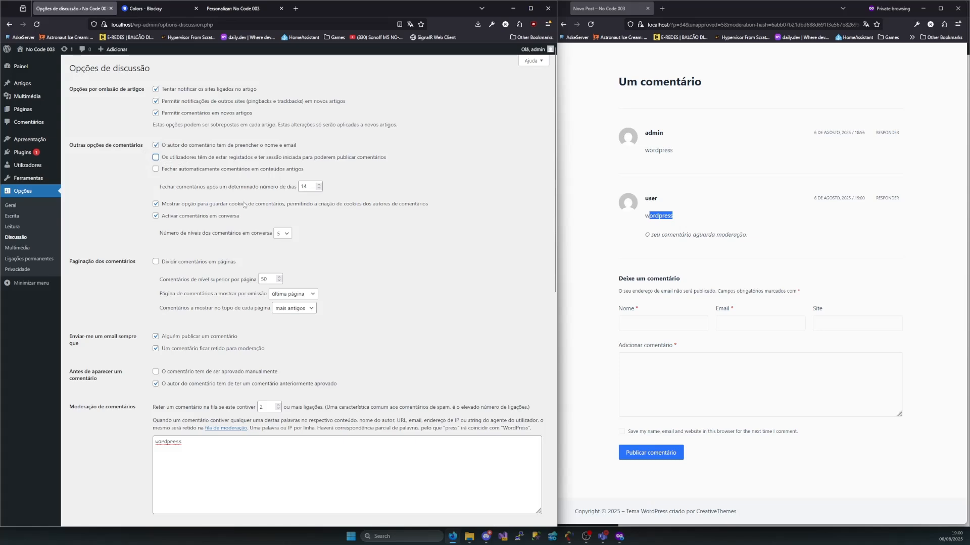
{"action": "left_click_drag", "start_coordinate": [654, 199], "coordinate": [641, 201]}
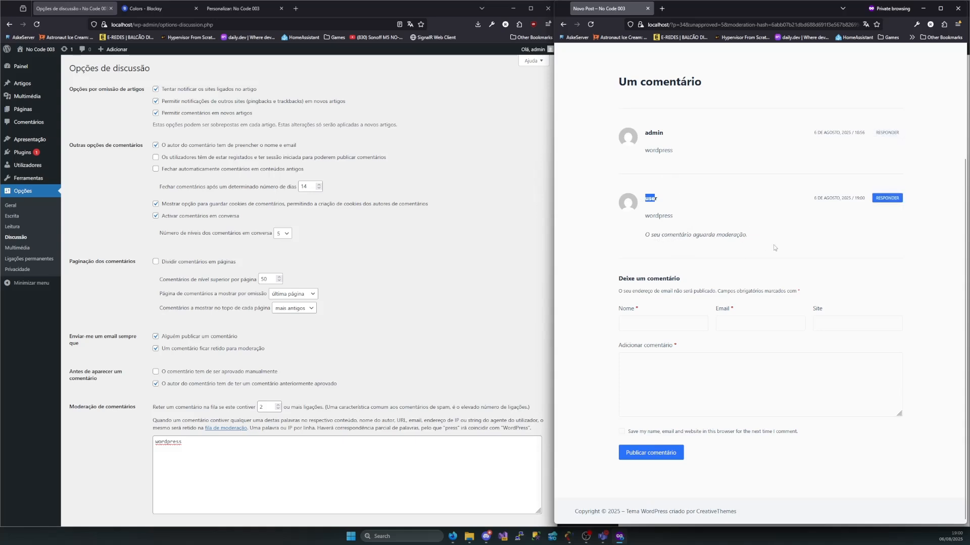
{"action": "left_click_drag", "start_coordinate": [749, 235], "coordinate": [651, 235]}
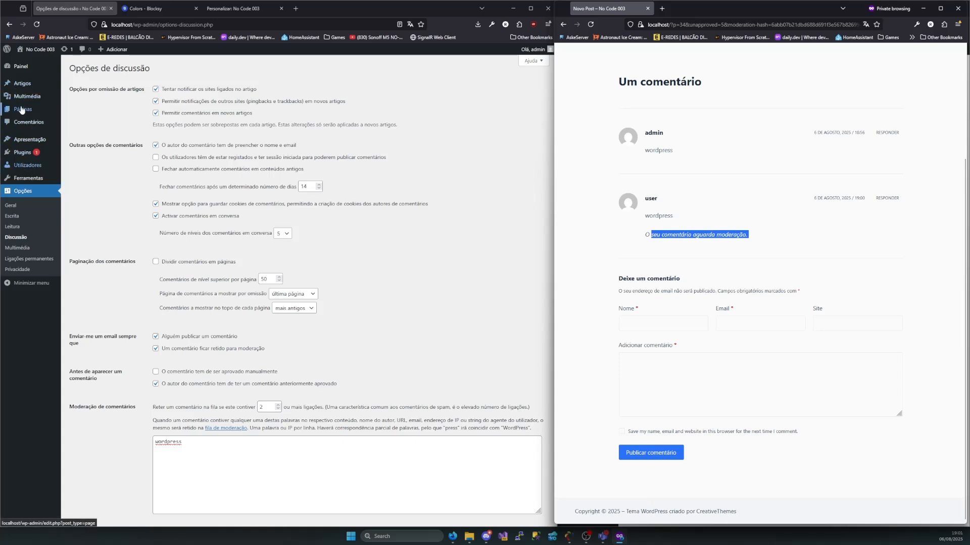
Approve the user's pending "wordpress" comment and reload Novo Post in the private window to check it
{"action": "left_click", "coordinate": [28, 122]}
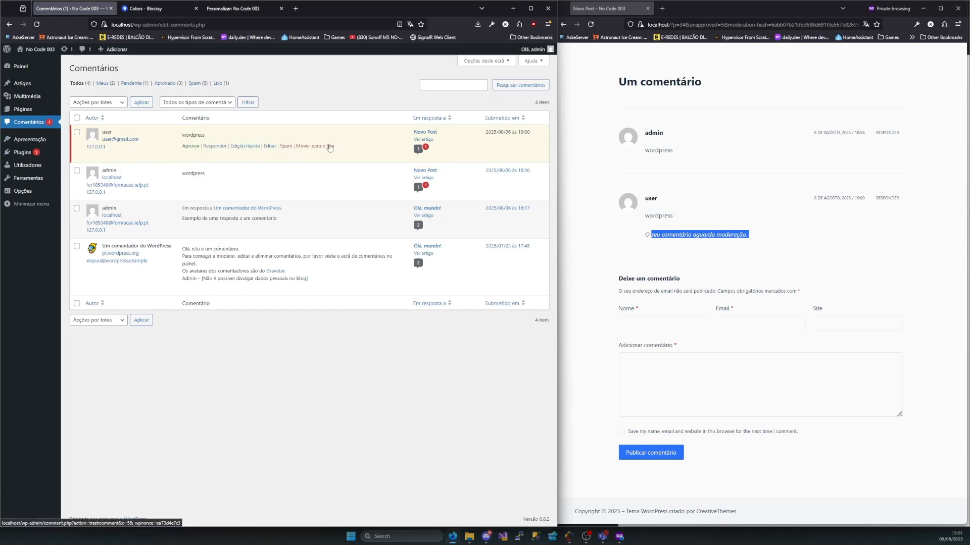
{"action": "left_click", "coordinate": [190, 146]}
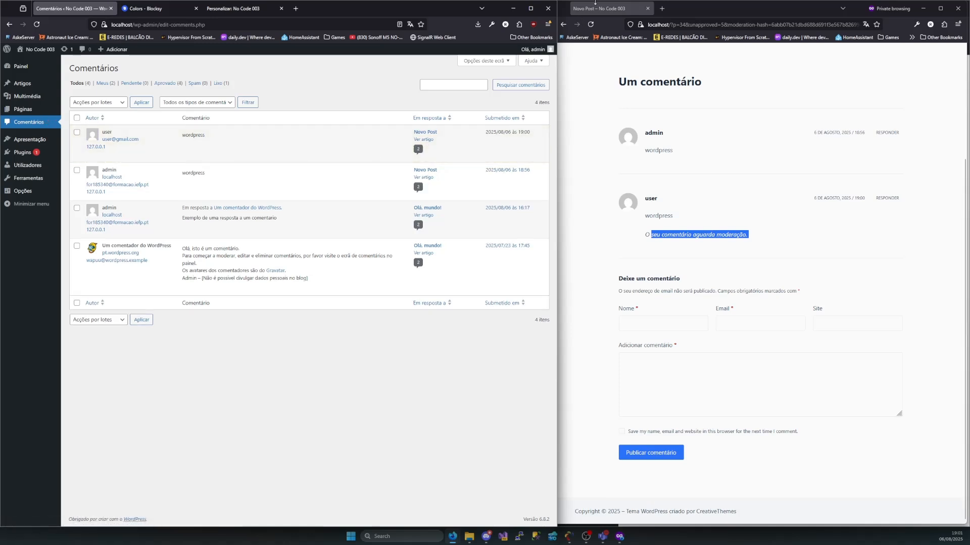
{"action": "left_click", "coordinate": [590, 25]}
{"action": "left_click_drag", "start_coordinate": [675, 235], "coordinate": [621, 233]}
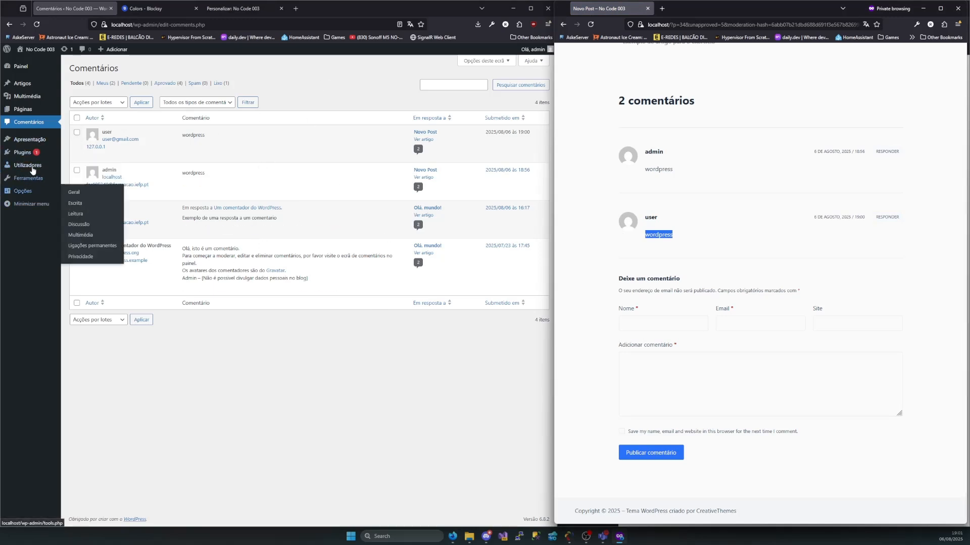
Enter pressword as a disallowed comment term in the discussion options
{"action": "left_click", "coordinate": [79, 228]}
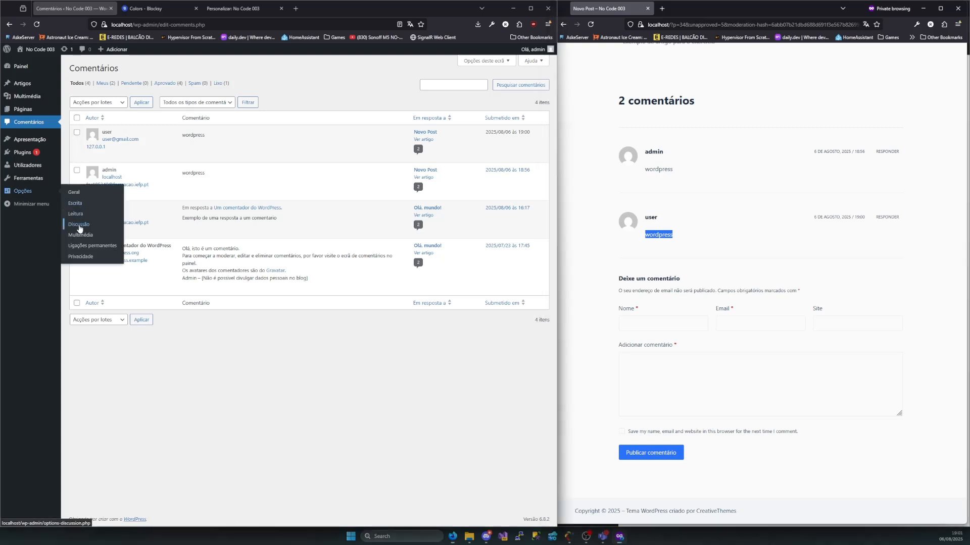
{"action": "left_click", "coordinate": [80, 229]}
{"action": "scroll", "coordinate": [225, 279], "scroll_direction": "down", "scroll_amount": 3}
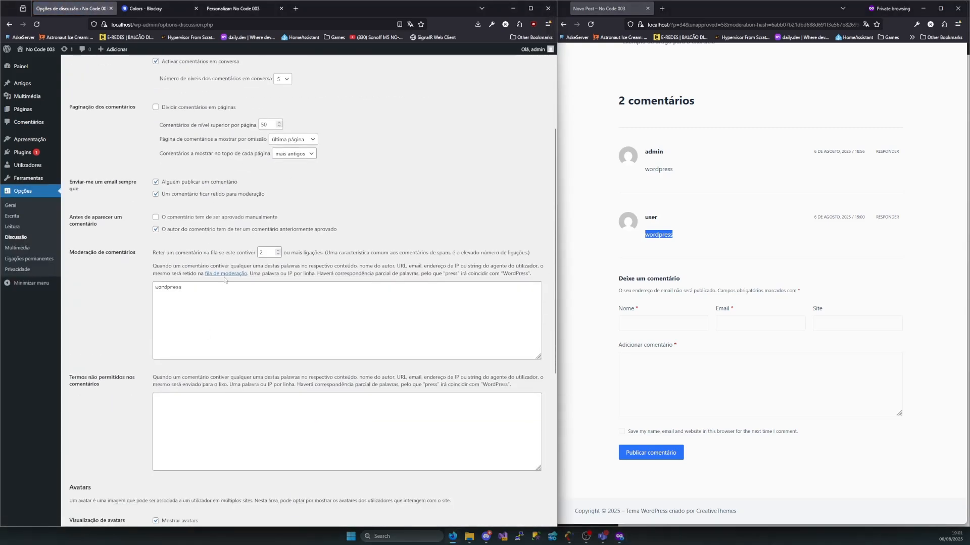
{"action": "left_click_drag", "start_coordinate": [225, 286], "coordinate": [125, 300]}
{"action": "left_click", "coordinate": [194, 401]}
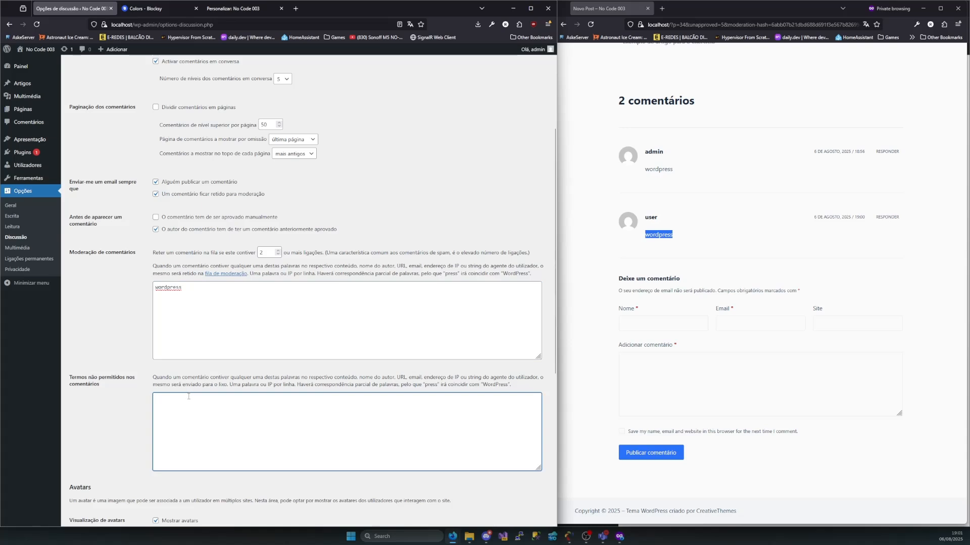
{"action": "type", "text": "pressword"}
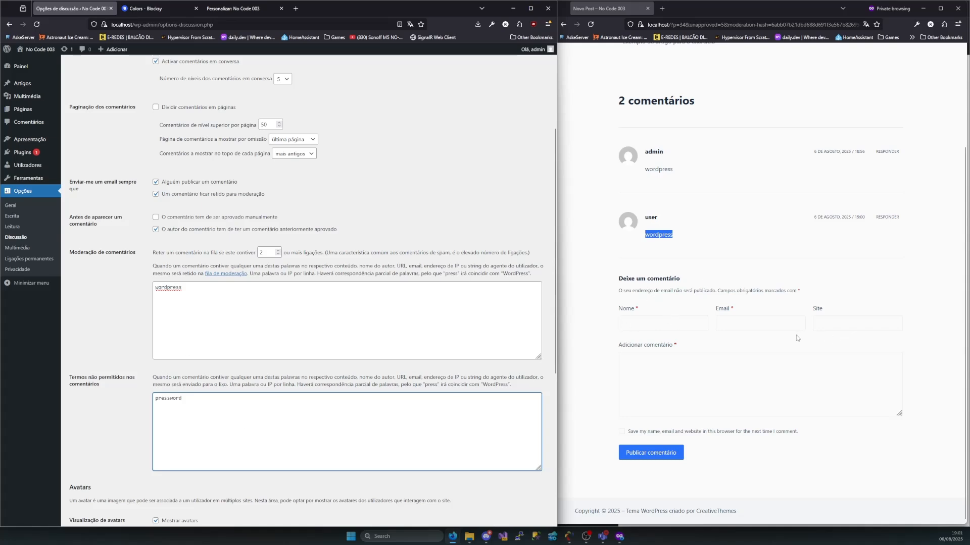
Publish the comment "pressword" on Novo Post with the name user and the email address, and check its moderation status
{"action": "left_click", "coordinate": [660, 327]}
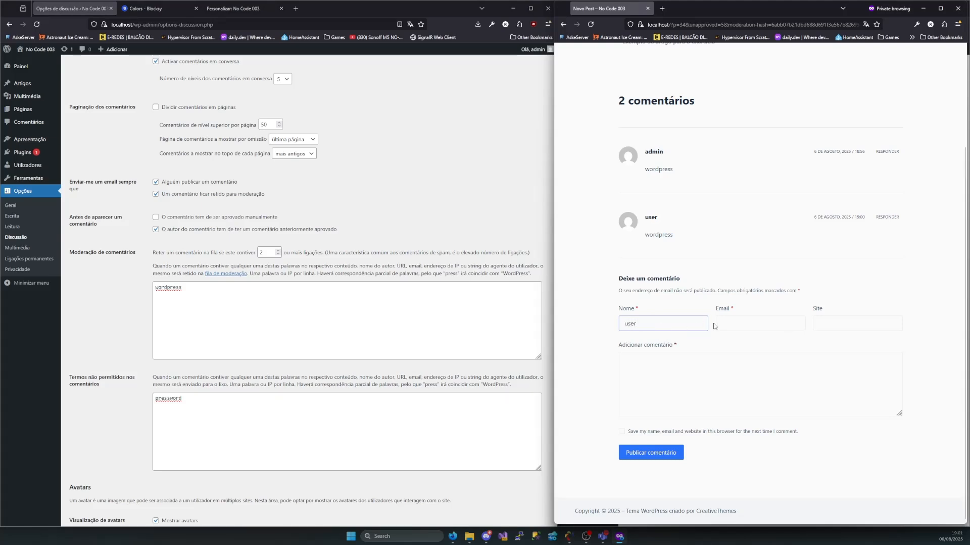
{"action": "left_click", "coordinate": [729, 326]}
{"action": "type", "text": "user@g"}
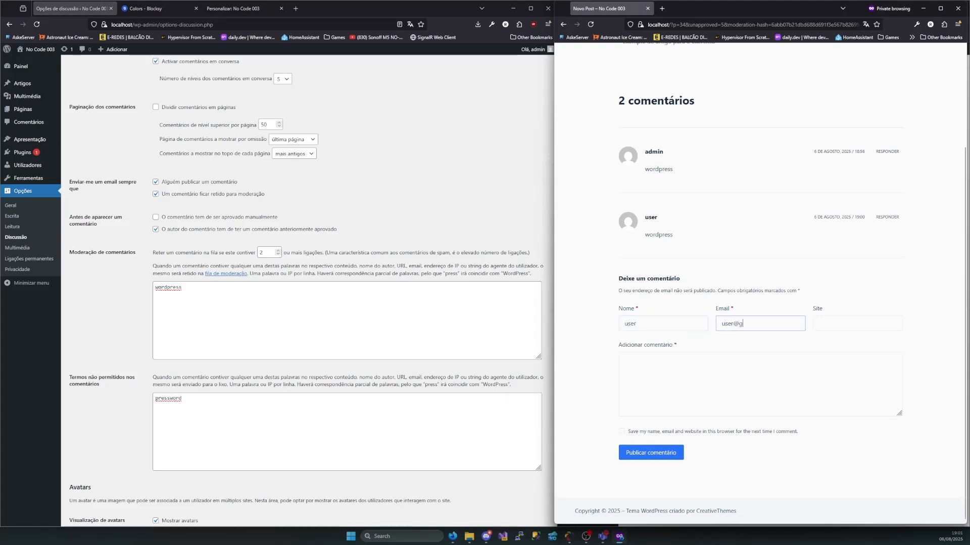
{"action": "type", "text": "mail.com"}
{"action": "left_click", "coordinate": [654, 367]}
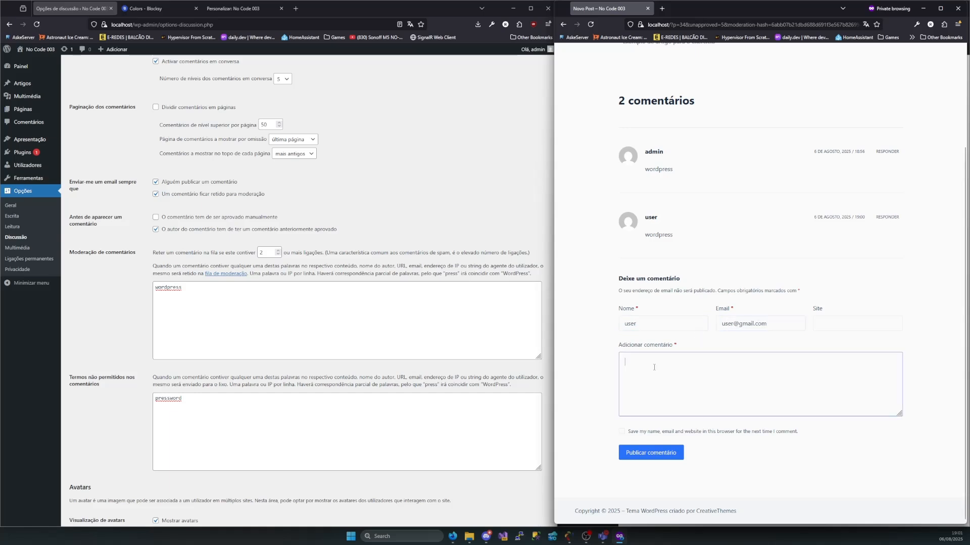
{"action": "type", "text": "presswo"}
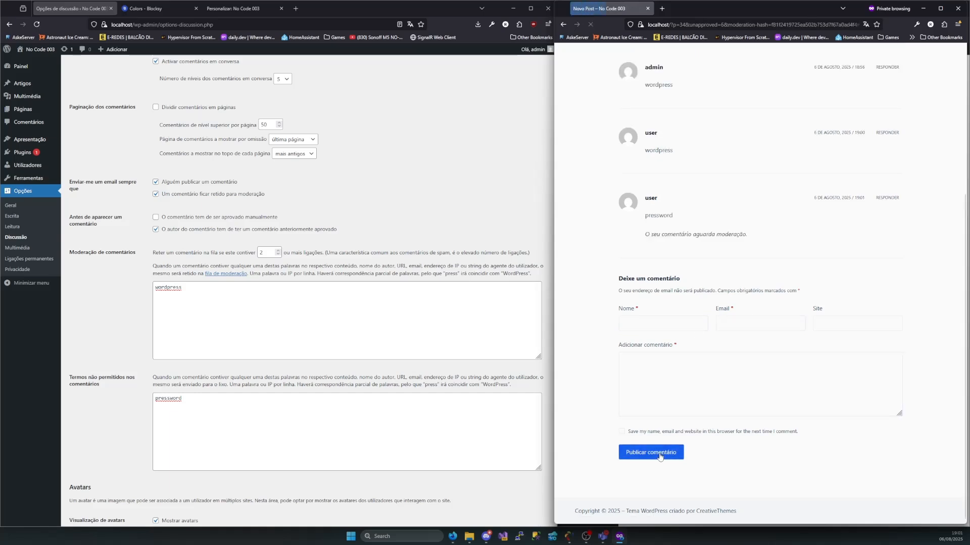
{"action": "left_click_drag", "start_coordinate": [752, 240], "coordinate": [637, 237]}
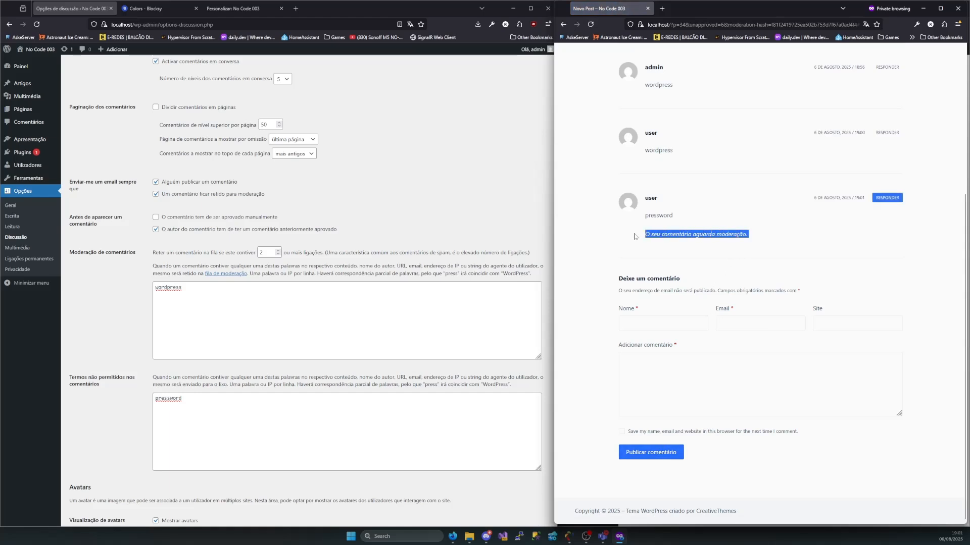
Open the comments list and compare the "pressword" comment with the user's earlier "wordpress" comment
{"action": "scroll", "coordinate": [204, 137], "scroll_direction": "up", "scroll_amount": 3}
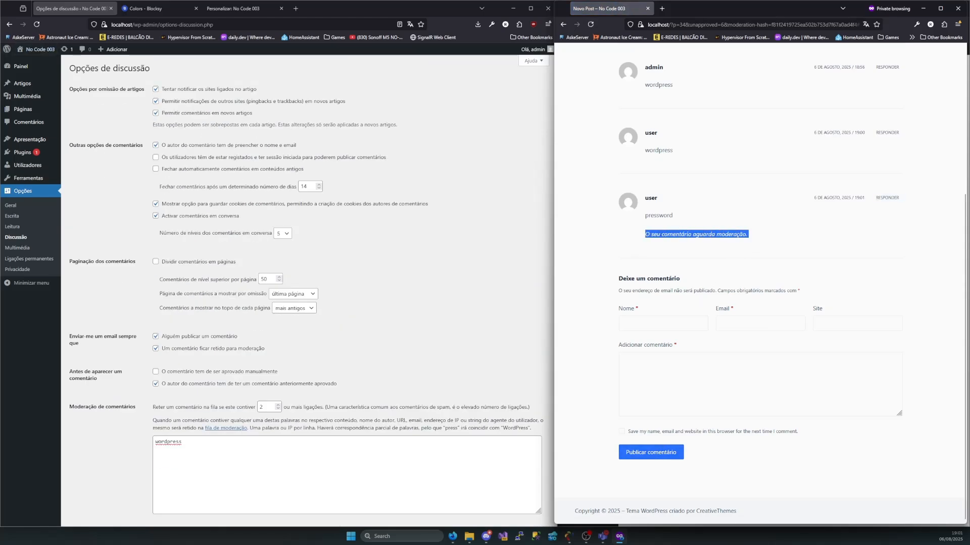
{"action": "left_click", "coordinate": [28, 122]}
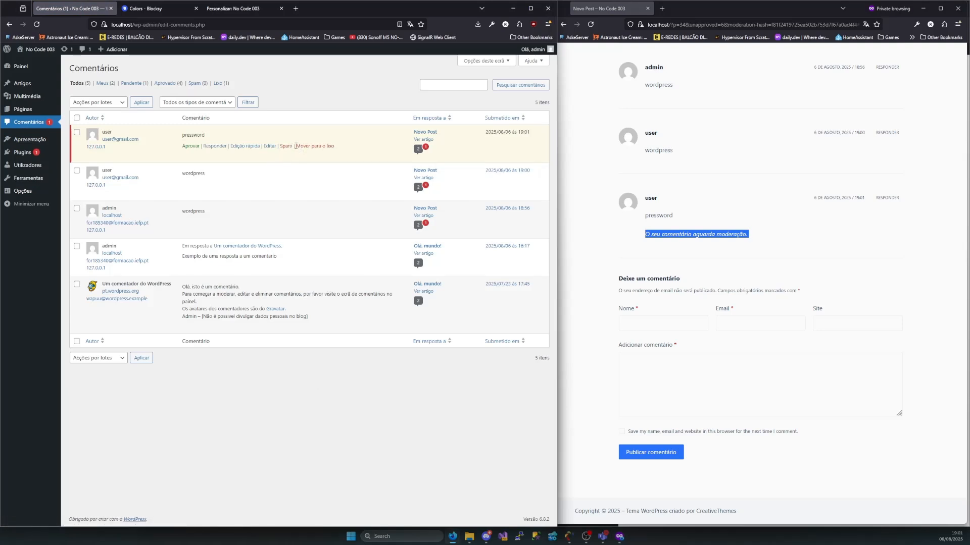
{"action": "left_click_drag", "start_coordinate": [207, 136], "coordinate": [181, 136]}
{"action": "left_click", "coordinate": [212, 156]}
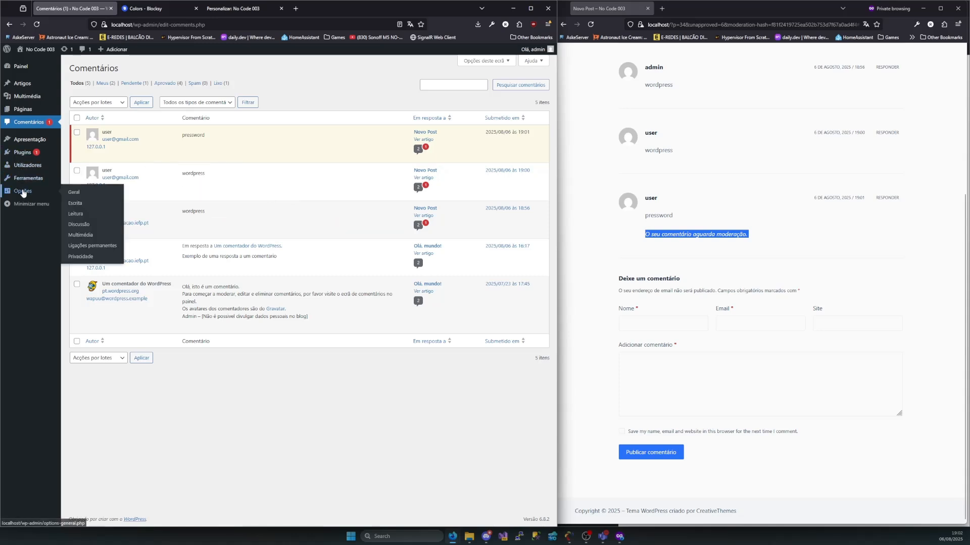
{"action": "left_click_drag", "start_coordinate": [207, 135], "coordinate": [175, 136]}
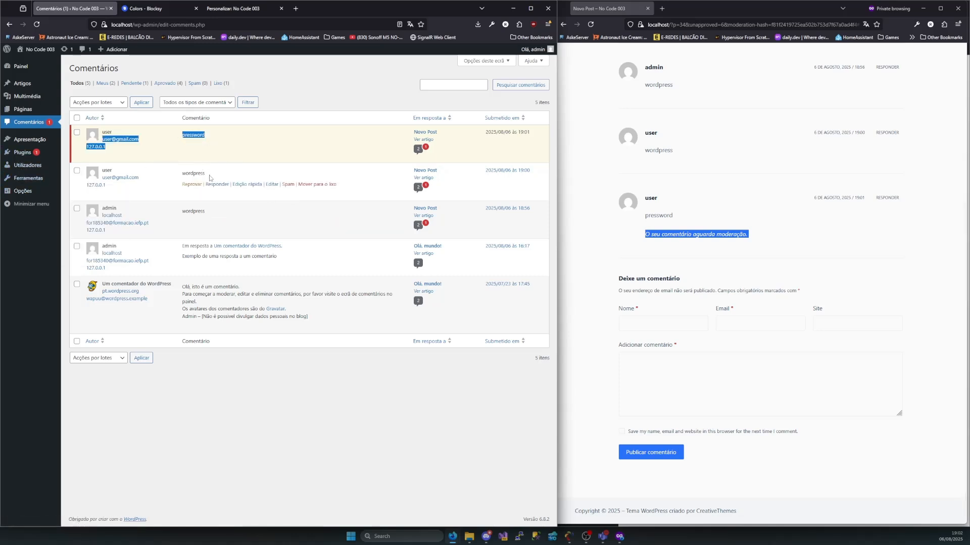
{"action": "left_click_drag", "start_coordinate": [208, 174], "coordinate": [175, 176]}
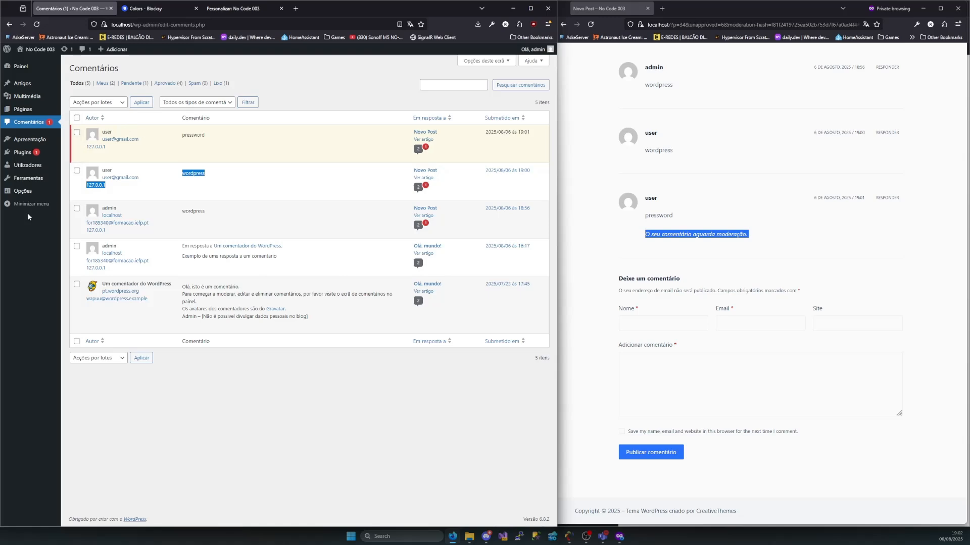
Go back to the discussion options and review the comment moderation words and the disallowed comment terms
{"action": "key", "text": "alt+Left"}
{"action": "scroll", "coordinate": [204, 262], "scroll_direction": "down", "scroll_amount": 3}
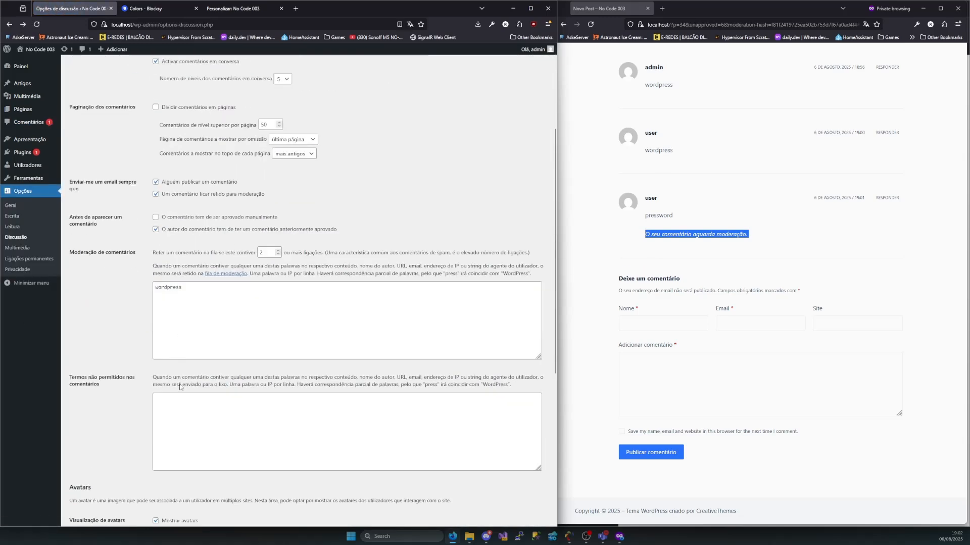
{"action": "left_click", "coordinate": [184, 417]}
{"action": "scroll", "coordinate": [165, 364], "scroll_direction": "down", "scroll_amount": 3}
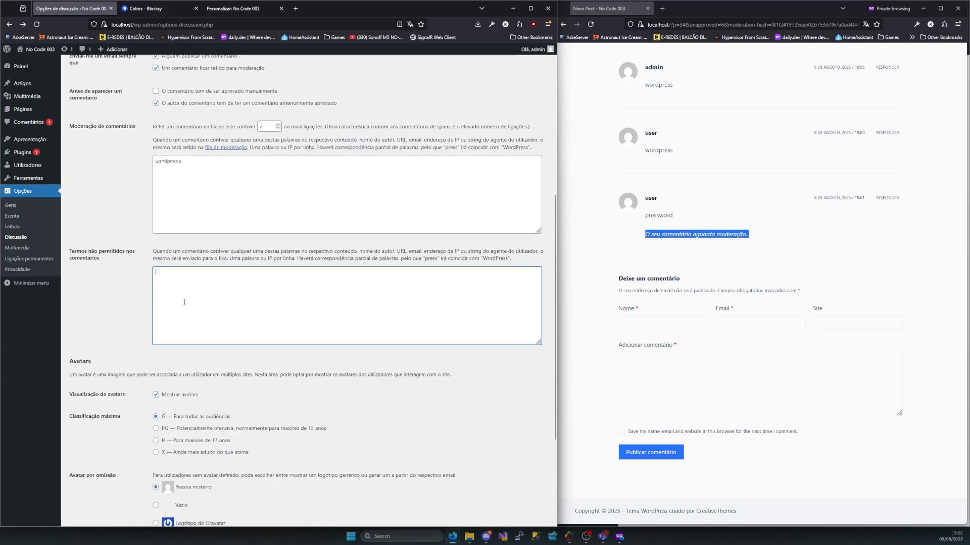
{"action": "scroll", "coordinate": [177, 306], "scroll_direction": "down", "scroll_amount": 2}
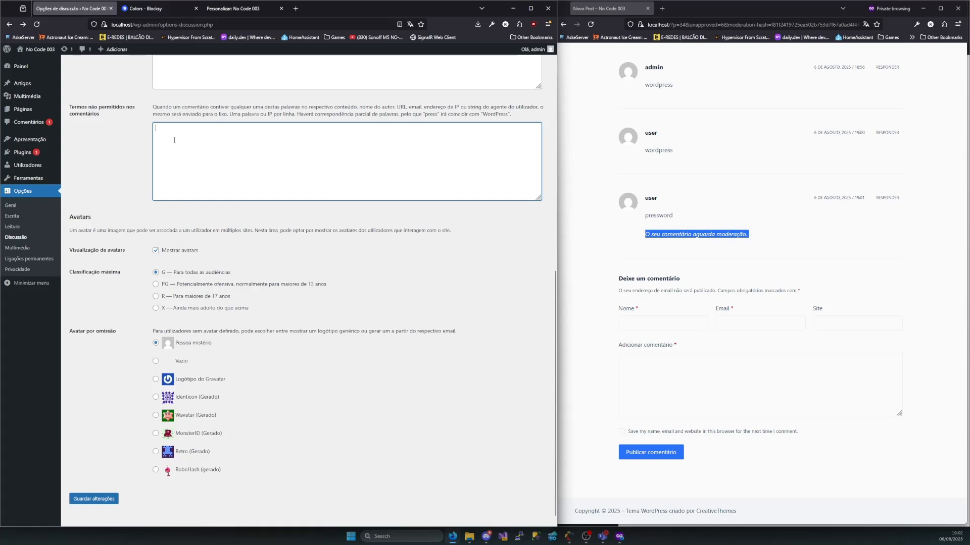
{"action": "scroll", "coordinate": [134, 146], "scroll_direction": "up", "scroll_amount": 3}
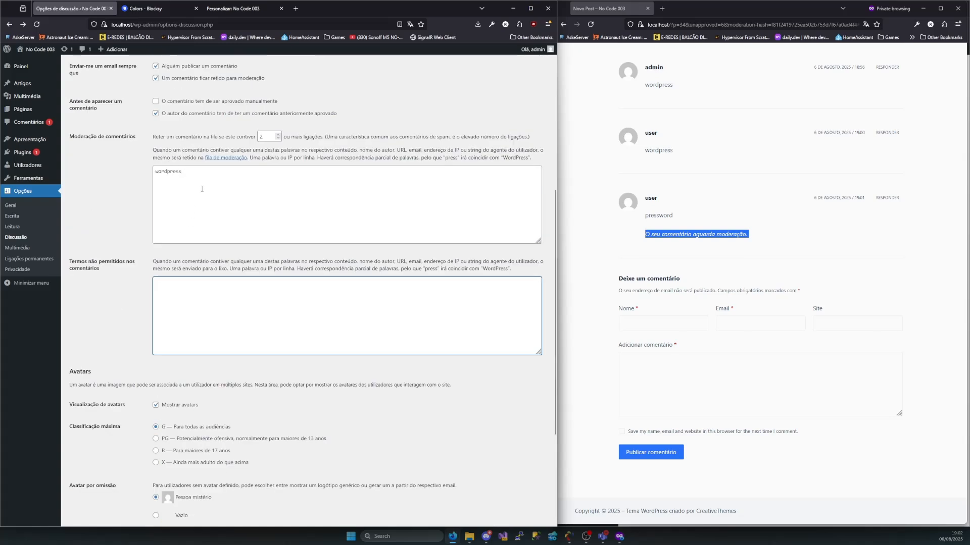
{"action": "left_click_drag", "start_coordinate": [201, 188], "coordinate": [126, 164]}
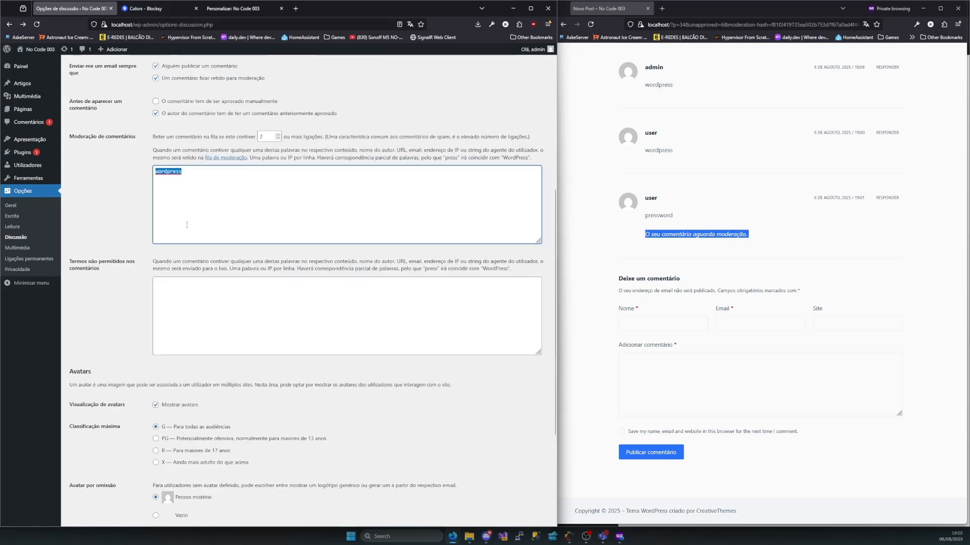
{"action": "left_click", "coordinate": [212, 336]}
{"action": "scroll", "coordinate": [143, 296], "scroll_direction": "down", "scroll_amount": 3}
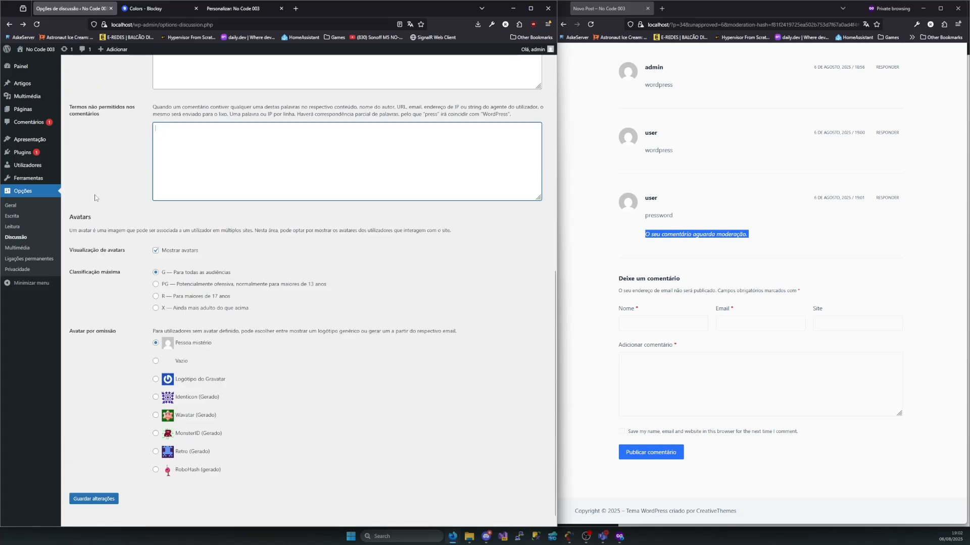
Review the avatars section against the Novo Post comments, and toggle avatar display off and back on
{"action": "left_click_drag", "start_coordinate": [96, 230], "coordinate": [165, 231]}
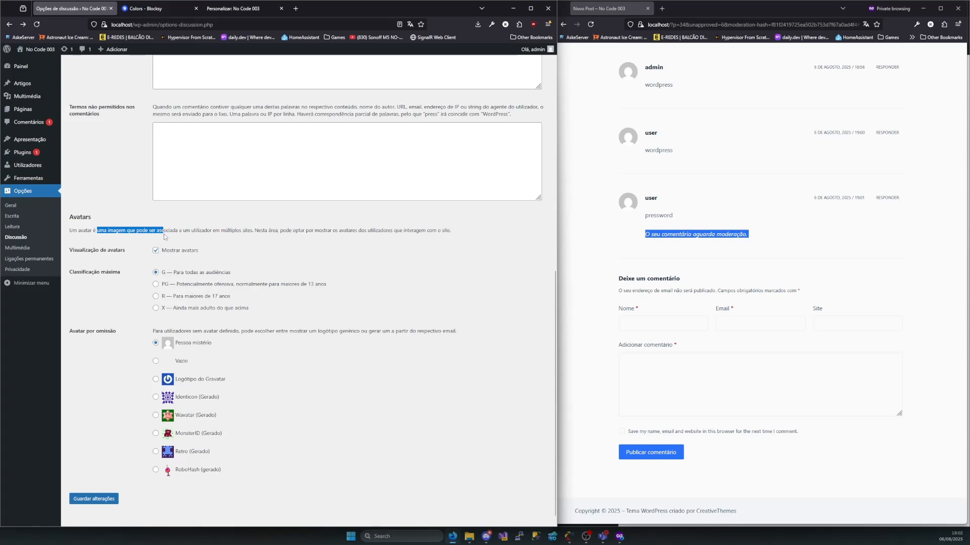
{"action": "left_click_drag", "start_coordinate": [605, 193], "coordinate": [639, 218]}
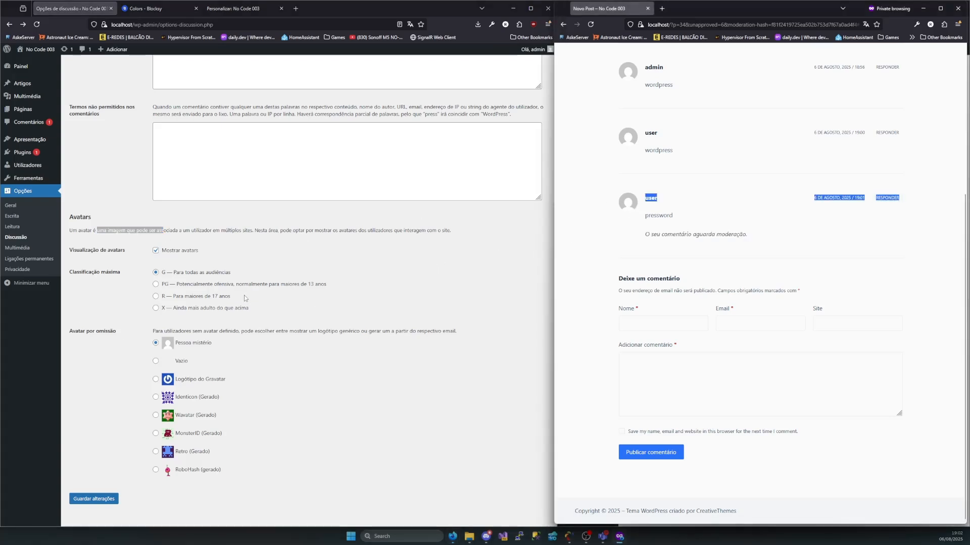
{"action": "left_click", "coordinate": [161, 250]}
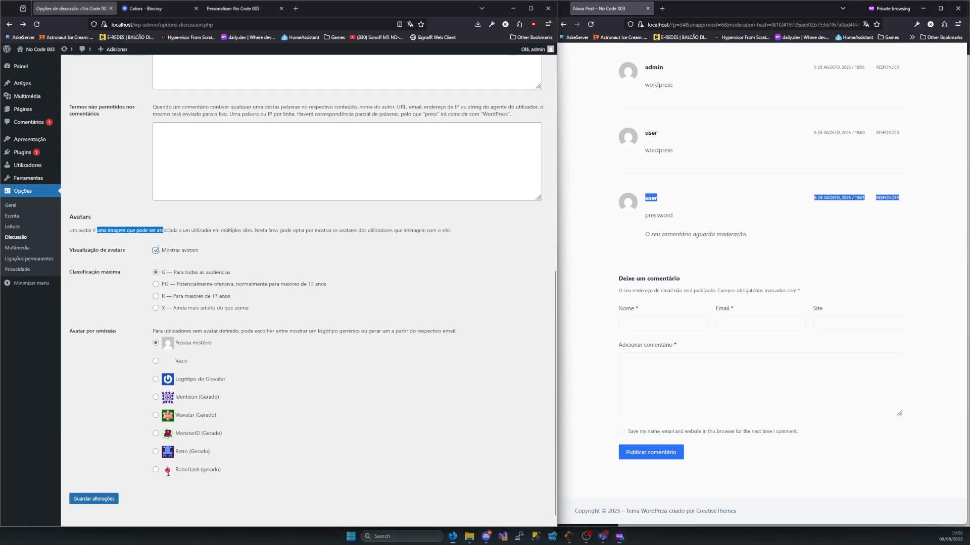
{"action": "left_click", "coordinate": [156, 464]}
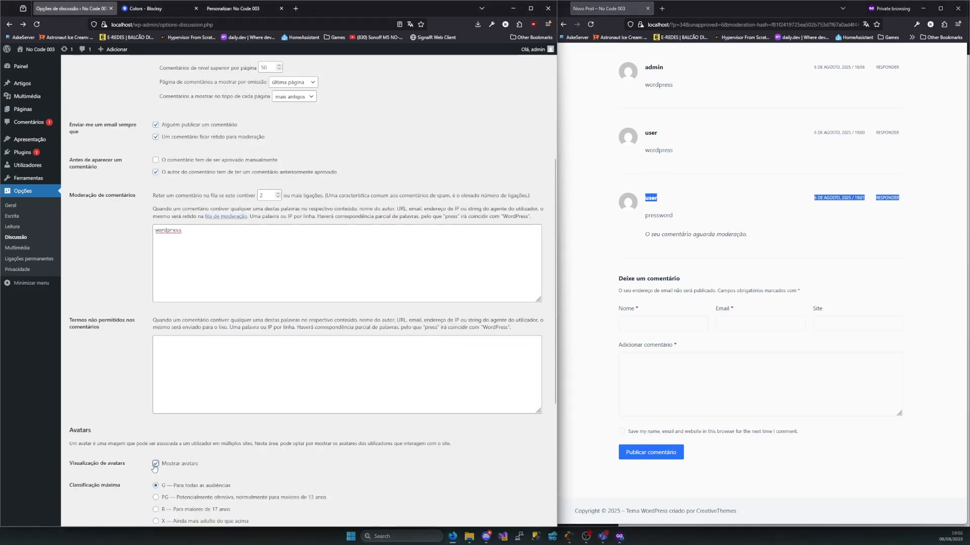
Set the default avatar to MonsterID (Gerado), save the discussion options, and reload Novo Post in the private window
{"action": "scroll", "coordinate": [171, 412], "scroll_direction": "down", "scroll_amount": 4}
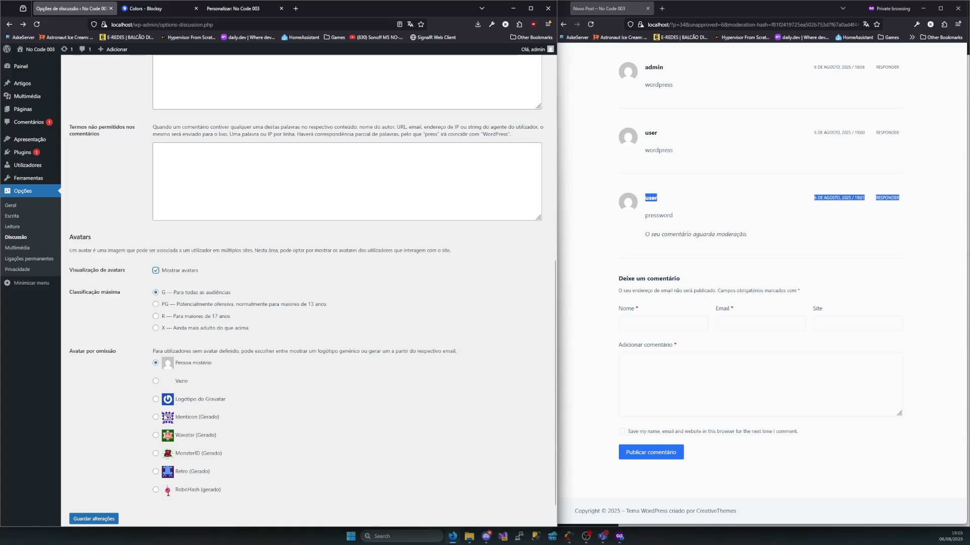
{"action": "scroll", "coordinate": [173, 445], "scroll_direction": "down", "scroll_amount": 1}
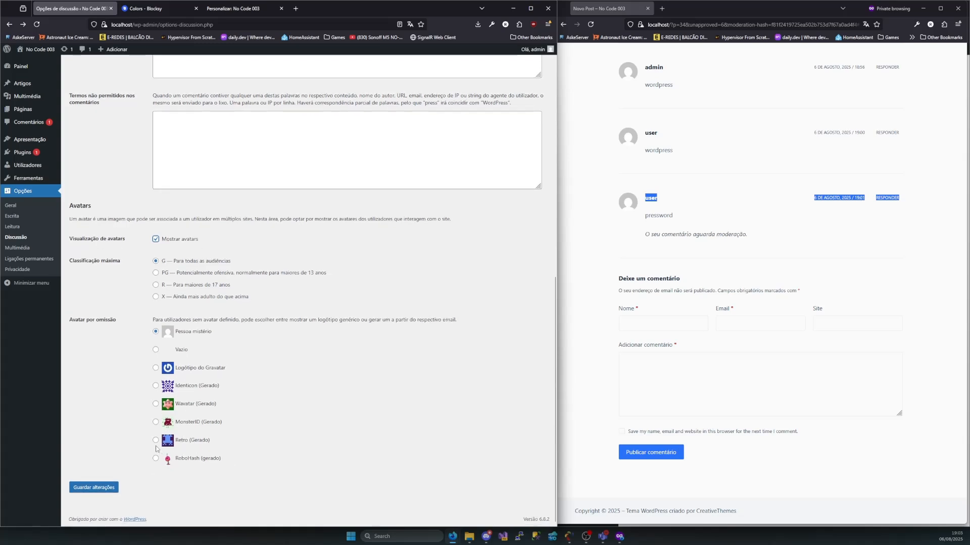
{"action": "left_click", "coordinate": [155, 422]}
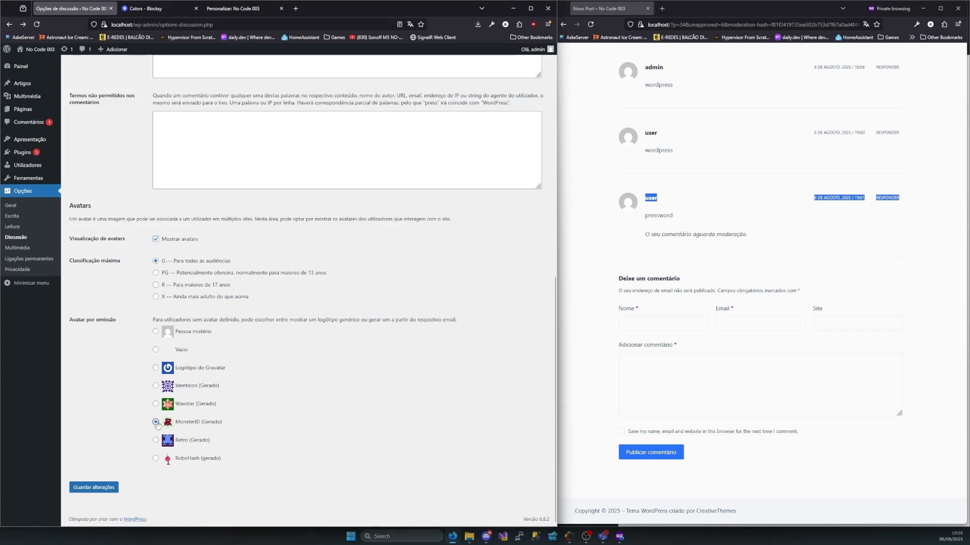
{"action": "left_click", "coordinate": [97, 490]}
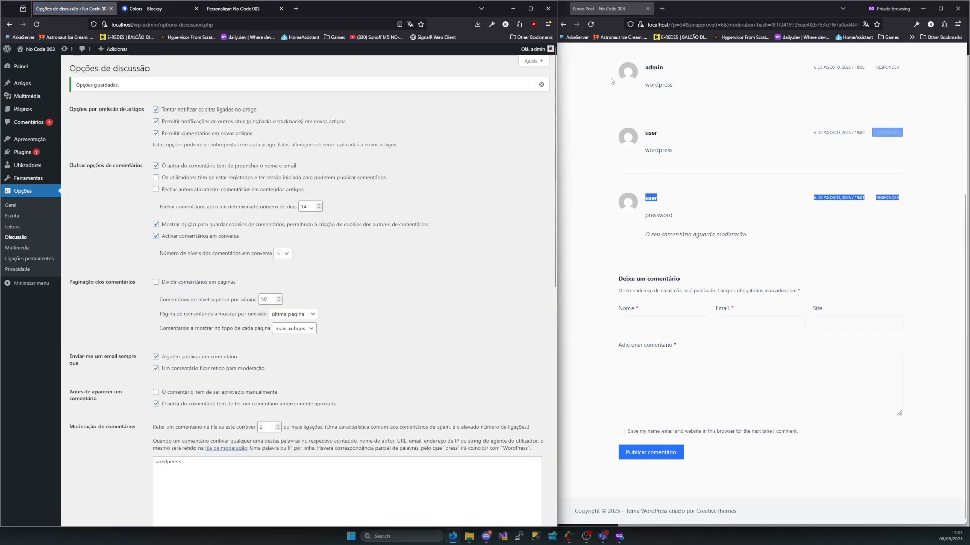
{"action": "left_click", "coordinate": [591, 24]}
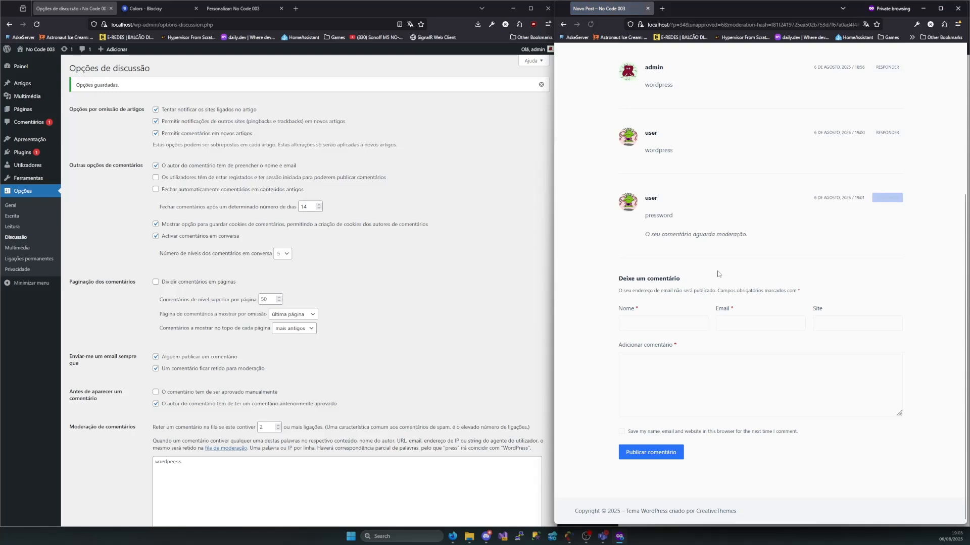
Compare the avatars on the Novo Post comments with the default avatar choices in the discussion options
{"action": "scroll", "coordinate": [676, 221], "scroll_direction": "up", "scroll_amount": 1}
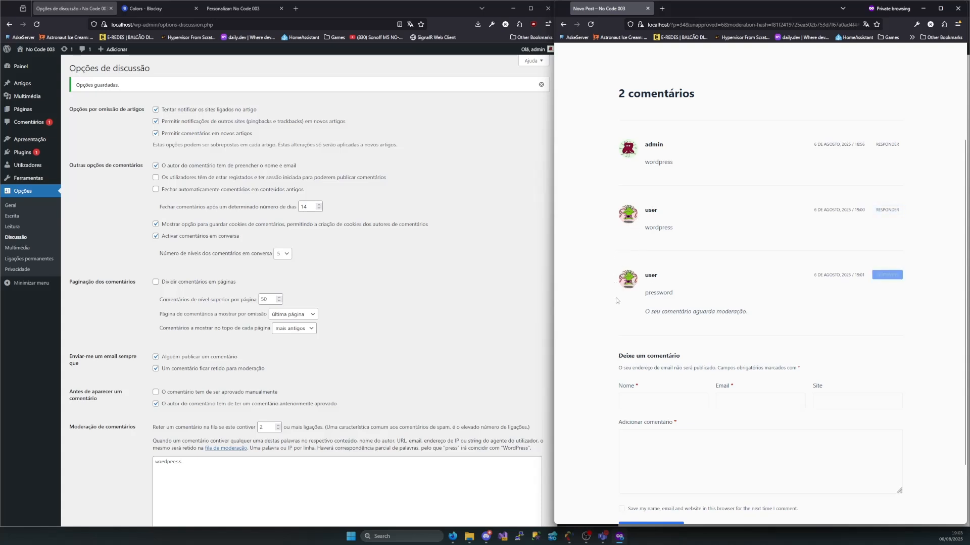
{"action": "scroll", "coordinate": [363, 331], "scroll_direction": "down", "scroll_amount": 9}
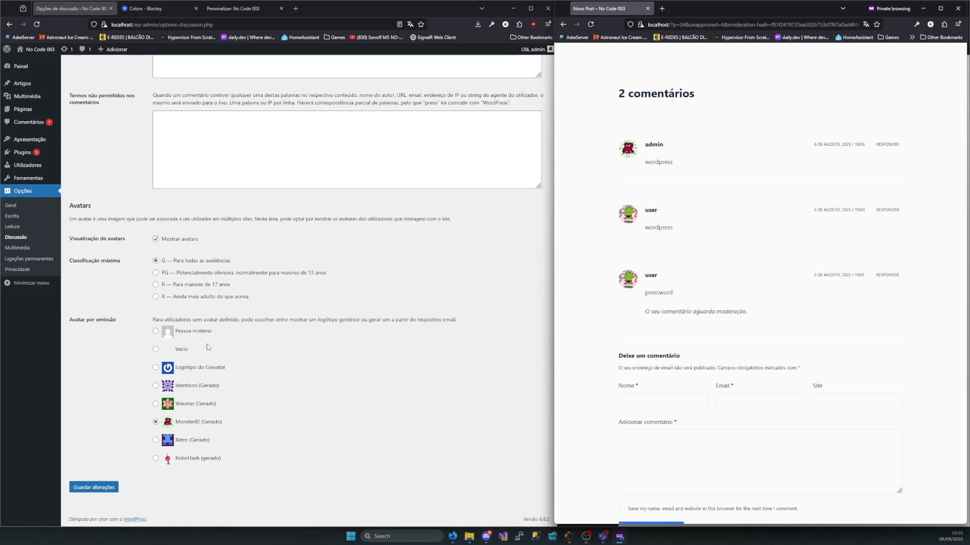
{"action": "scroll", "coordinate": [224, 283], "scroll_direction": "up", "scroll_amount": 10}
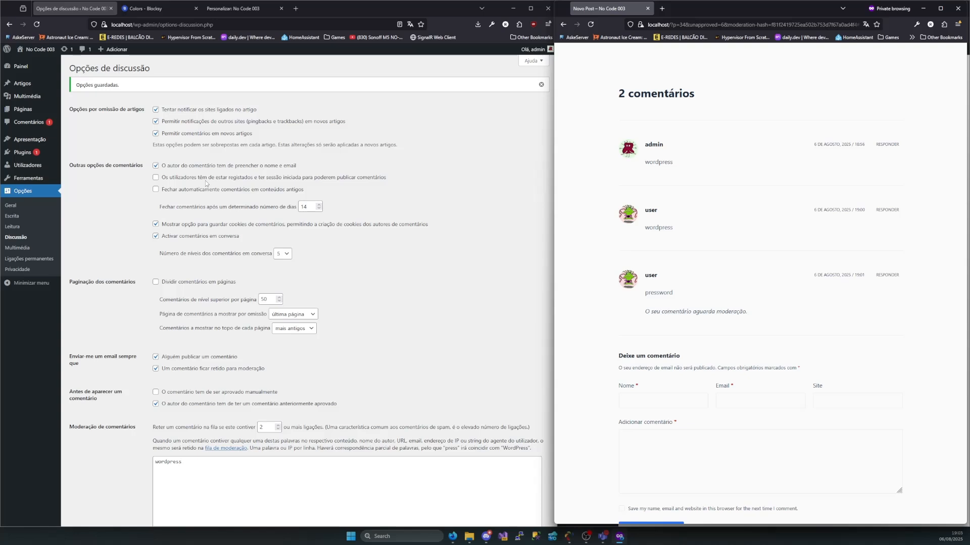
{"action": "scroll", "coordinate": [310, 324], "scroll_direction": "down", "scroll_amount": 7}
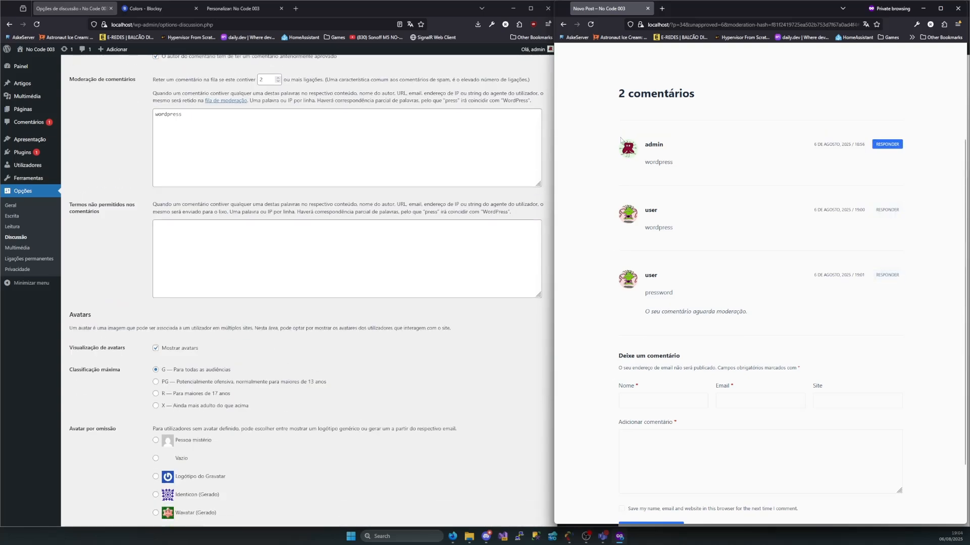
{"action": "left_click_drag", "start_coordinate": [622, 142], "coordinate": [634, 287]}
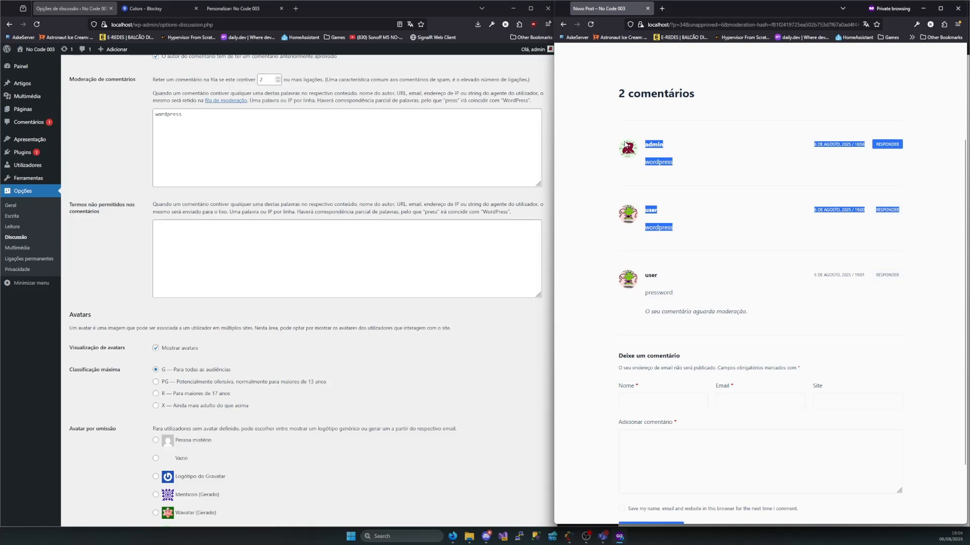
{"action": "scroll", "coordinate": [229, 349], "scroll_direction": "down", "scroll_amount": 2}
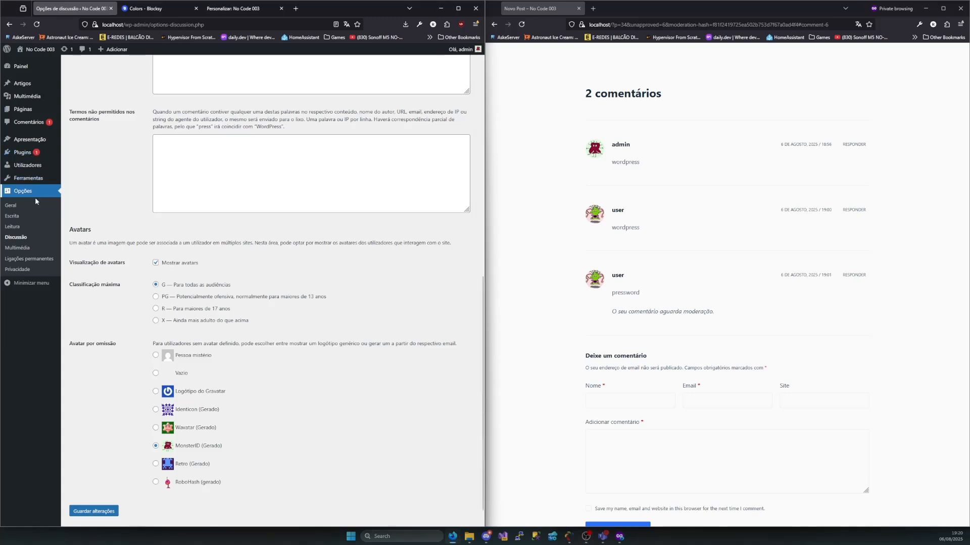
Open the media options and examine the width and height settings for thumbnail, medium and large images
{"action": "left_click", "coordinate": [13, 251]}
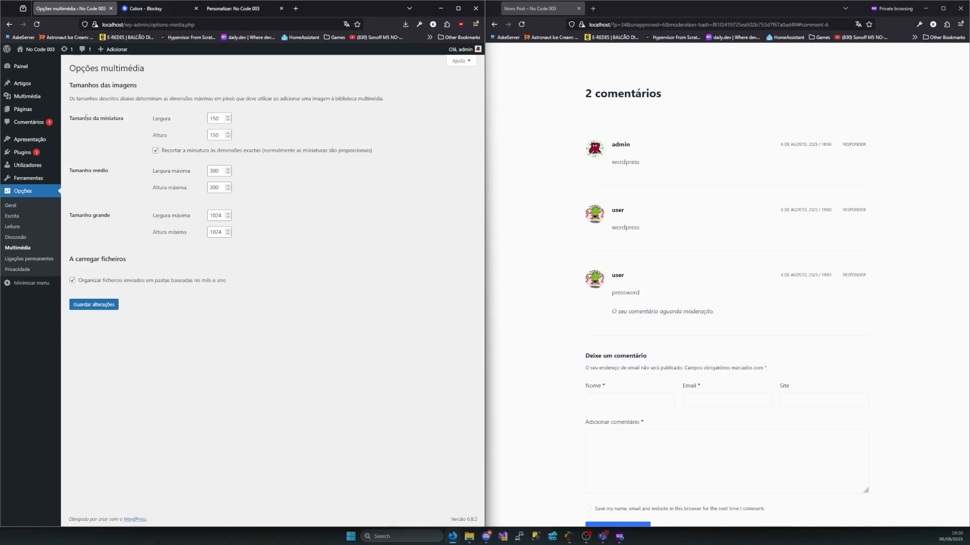
{"action": "mouse_move", "coordinate": [76, 119]}
{"action": "left_mouse_down"}
{"action": "mouse_move", "coordinate": [123, 119]}
{"action": "mouse_move", "coordinate": [90, 121]}
{"action": "left_mouse_up"}
{"action": "left_click", "coordinate": [111, 119]}
{"action": "left_click_drag", "start_coordinate": [175, 120], "coordinate": [179, 142]}
{"action": "double_click", "coordinate": [225, 116]}
{"action": "left_click_drag", "start_coordinate": [107, 171], "coordinate": [72, 170]}
{"action": "left_click", "coordinate": [74, 170]}
{"action": "double_click", "coordinate": [224, 172]}
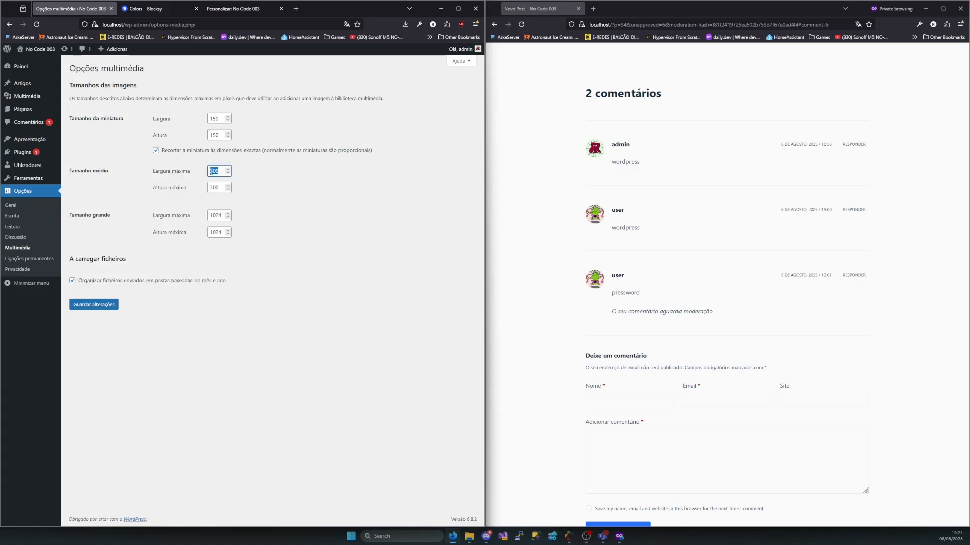
{"action": "double_click", "coordinate": [220, 190]}
{"action": "double_click", "coordinate": [210, 215]}
{"action": "double_click", "coordinate": [219, 232]}
{"action": "left_click_drag", "start_coordinate": [67, 218], "coordinate": [247, 239]}
{"action": "left_click", "coordinate": [252, 240]}
Open the permalink options and examine the Genérica structure and its example URL
{"action": "left_click", "coordinate": [27, 263]}
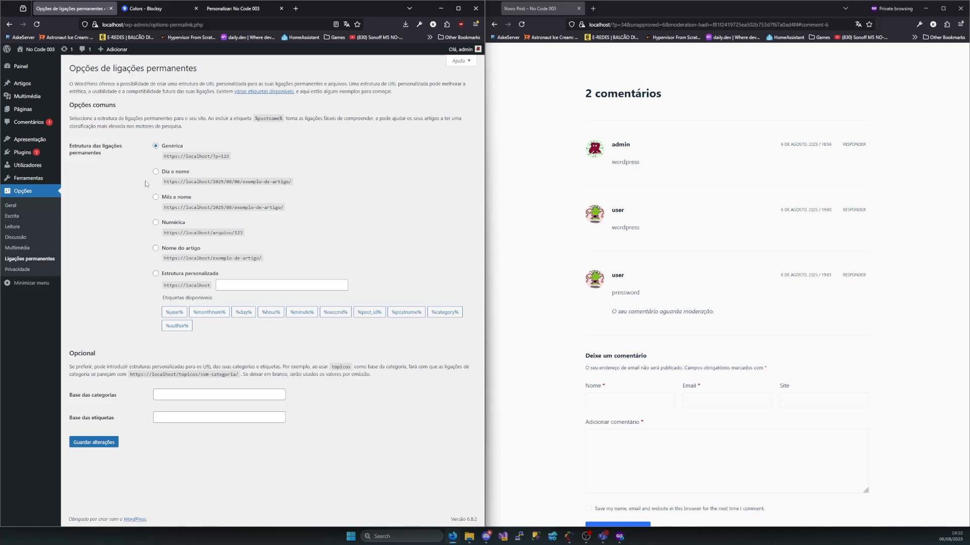
{"action": "left_click_drag", "start_coordinate": [185, 148], "coordinate": [159, 146]}
{"action": "left_click_drag", "start_coordinate": [183, 157], "coordinate": [228, 159]}
{"action": "left_click", "coordinate": [221, 156]}
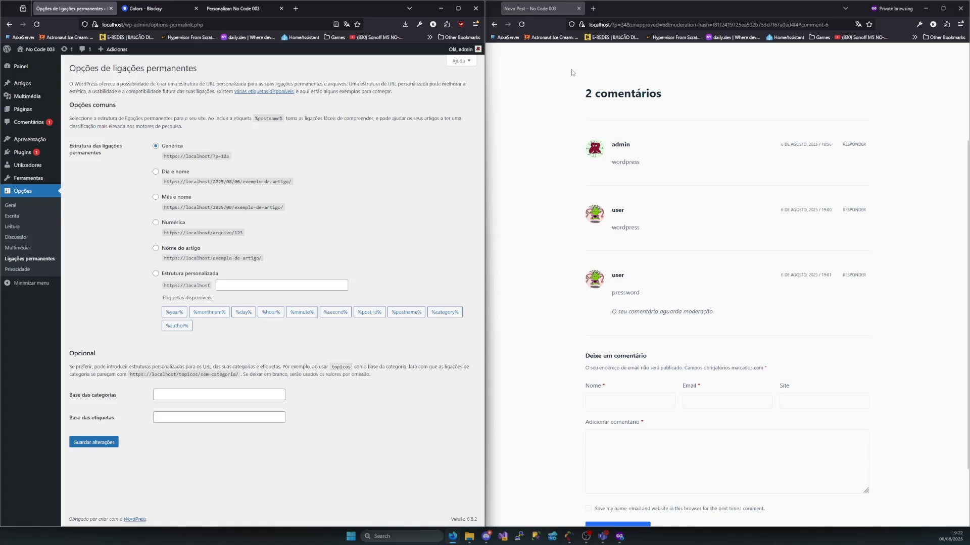
Remove everything after ?p=34 from the Novo Post address in the private window, load it, and inspect the post ID
{"action": "left_click", "coordinate": [633, 25]}
{"action": "left_click", "coordinate": [634, 25]}
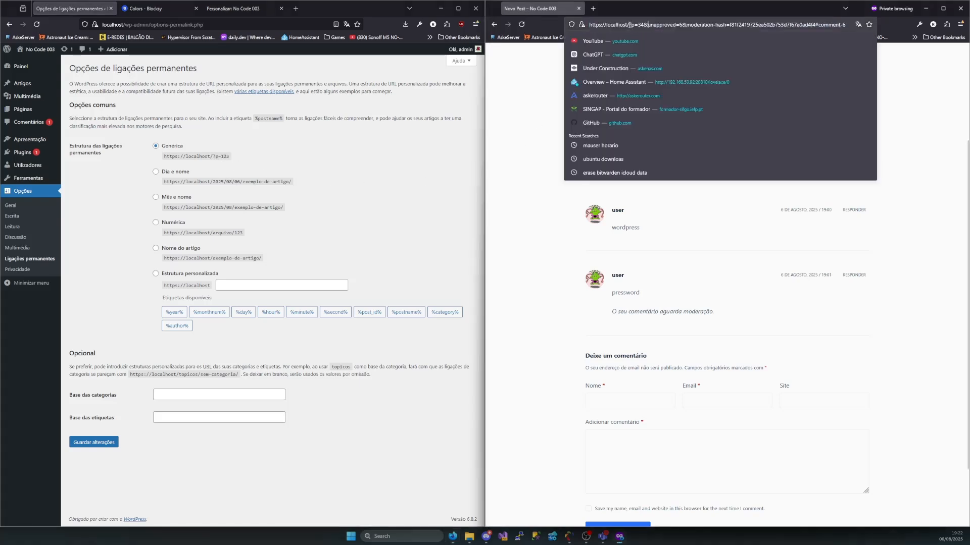
{"action": "left_click_drag", "start_coordinate": [647, 25], "coordinate": [845, 26]}
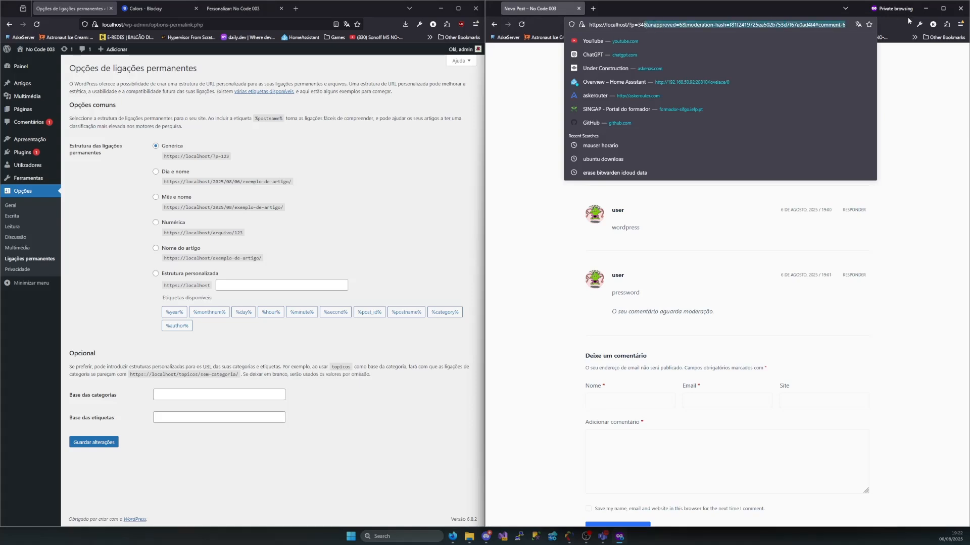
{"action": "key", "text": "BackSpace"}
{"action": "key", "text": "Return"}
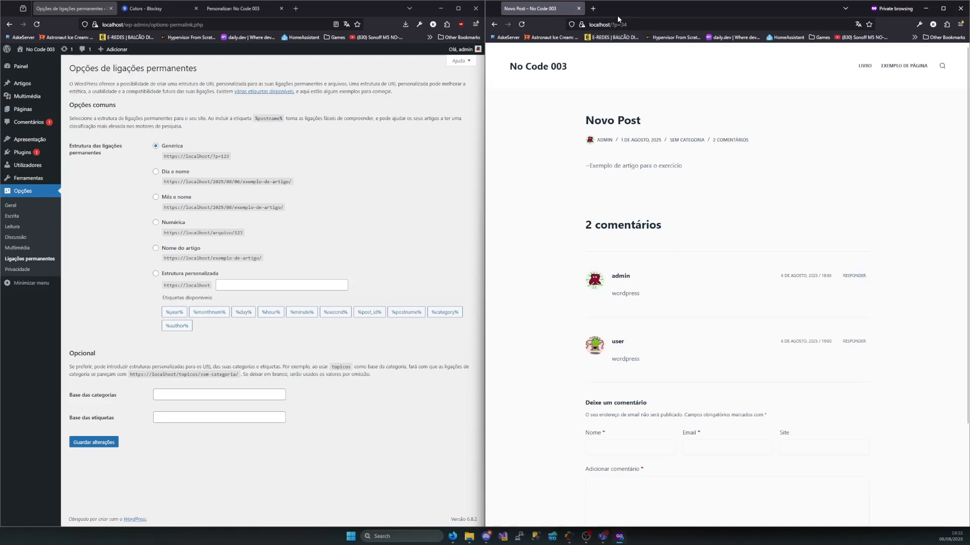
{"action": "left_click", "coordinate": [629, 24]}
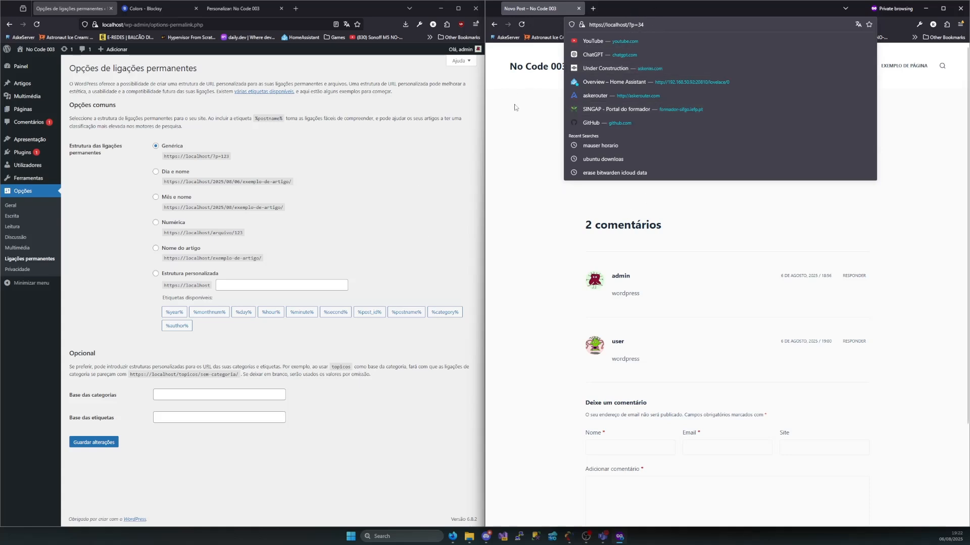
{"action": "double_click", "coordinate": [641, 24]}
{"action": "left_click", "coordinate": [510, 216]}
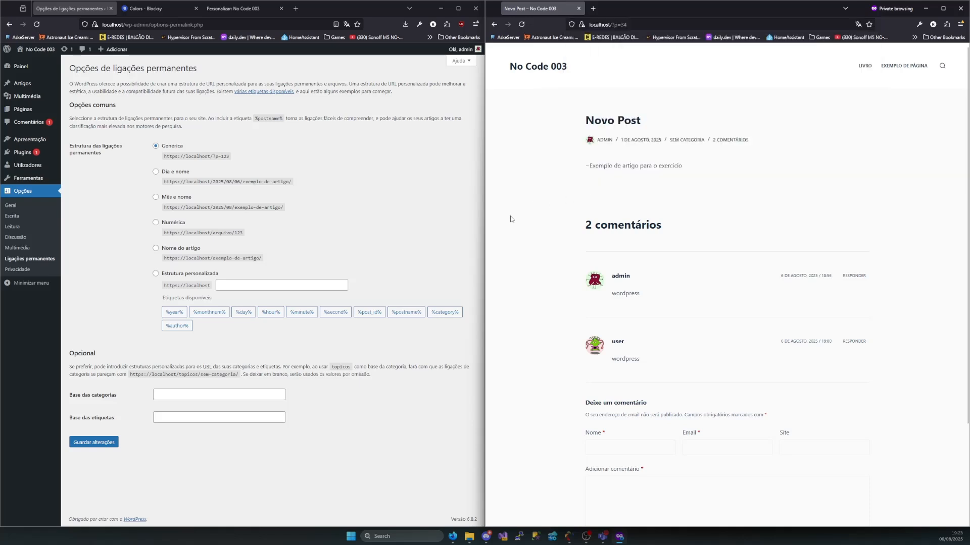
Visit Exemplo de página and the Olá, mundo! post in the private window to compare their addresses with Novo Post's
{"action": "left_click", "coordinate": [904, 66]}
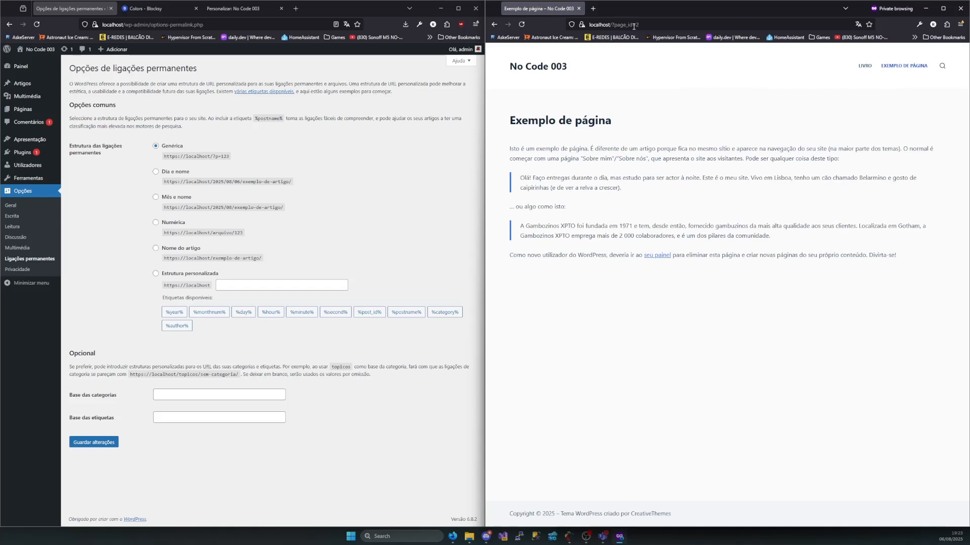
{"action": "key", "text": "alt+Left"}
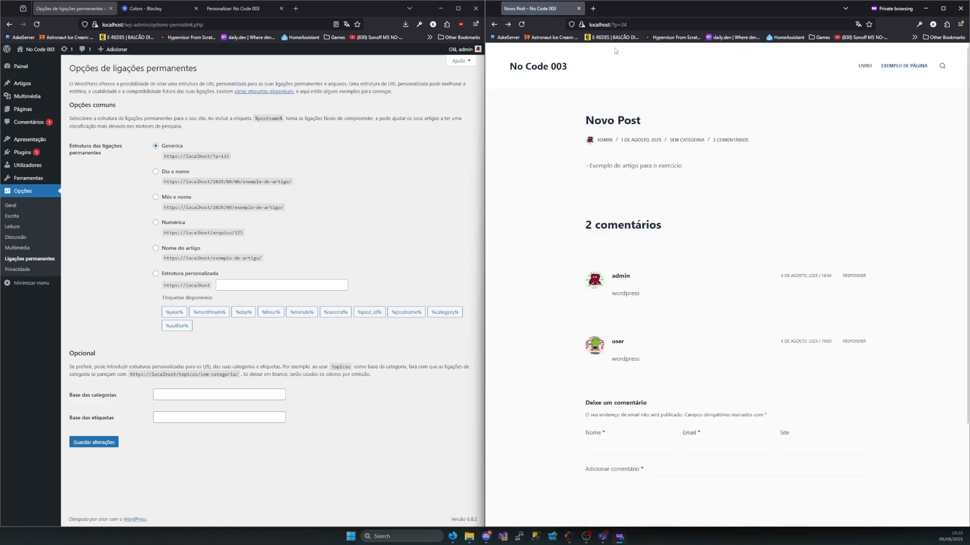
{"action": "key", "text": "alt+Left"}
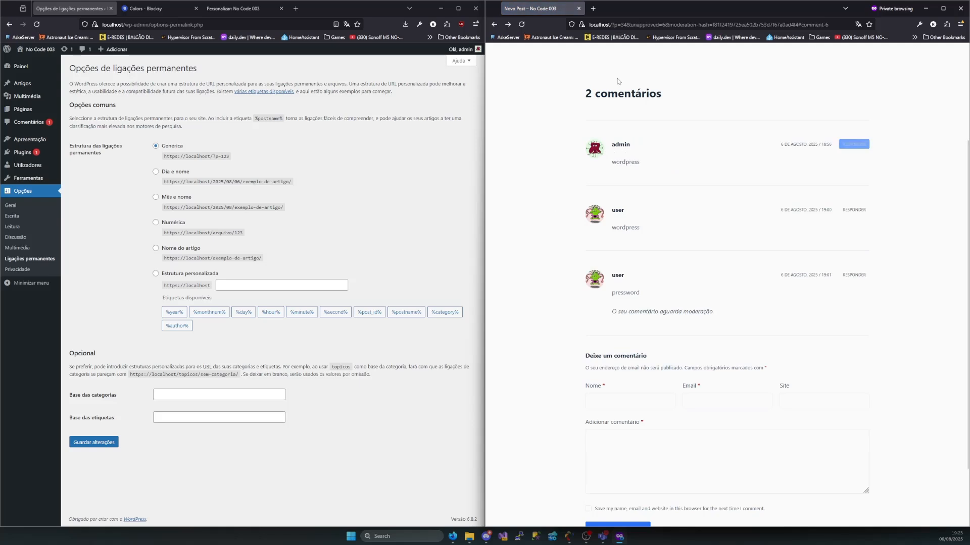
{"action": "key", "text": "alt+Left"}
{"action": "key", "text": "alt+Right"}
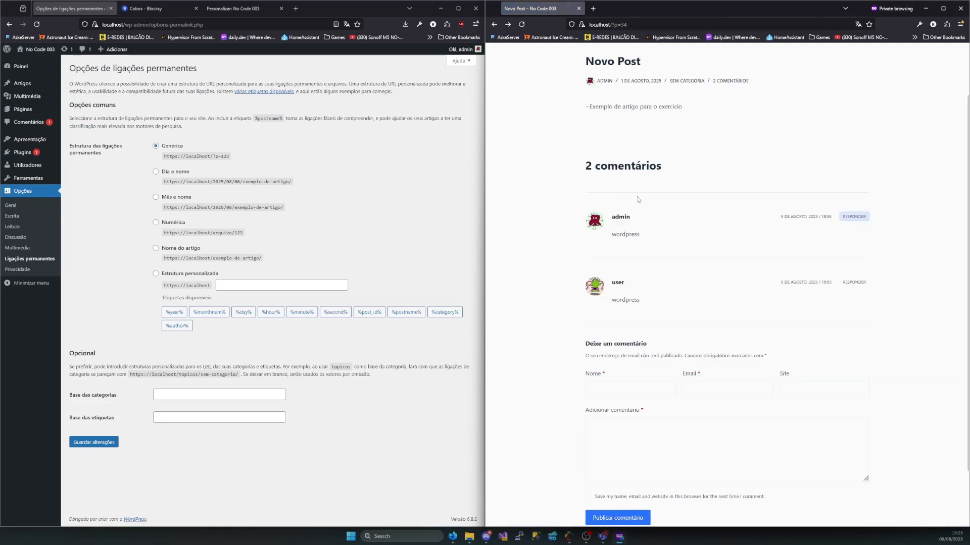
{"action": "left_click", "coordinate": [530, 68]}
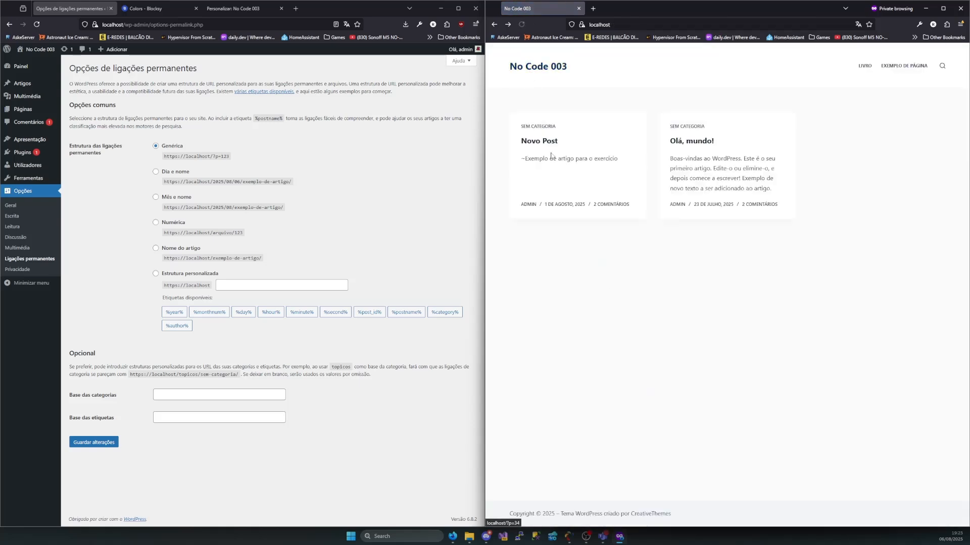
{"action": "left_click", "coordinate": [694, 149]}
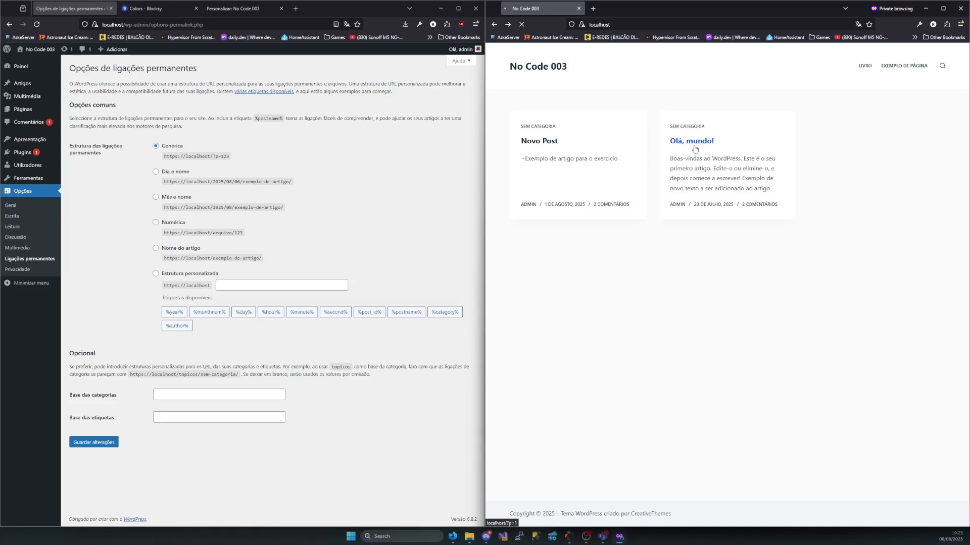
Inspect the ?p=1 part of the Olá, mundo! address, set the permalink structure to Nome do artigo and save it
{"action": "left_click", "coordinate": [628, 24]}
{"action": "left_click_drag", "start_coordinate": [641, 25], "coordinate": [631, 25]}
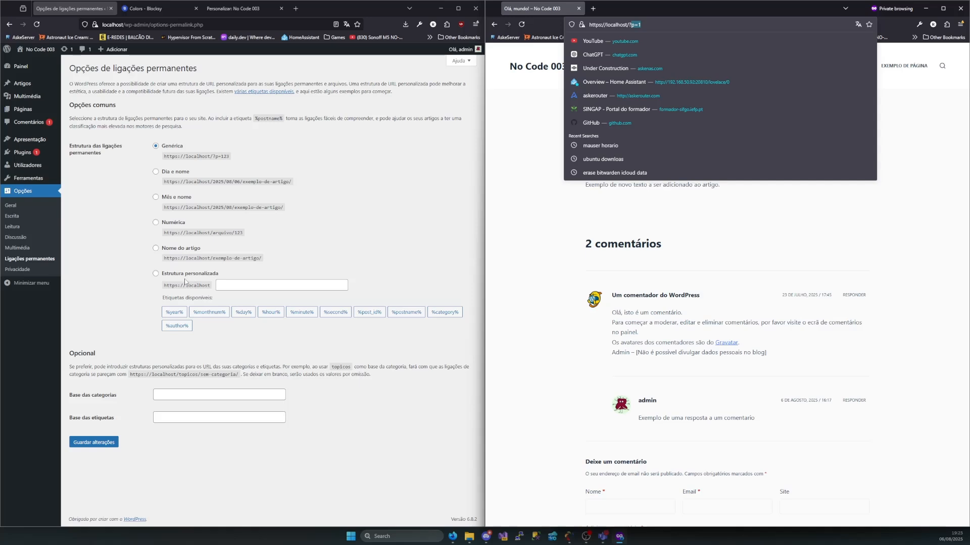
{"action": "left_click", "coordinate": [156, 249]}
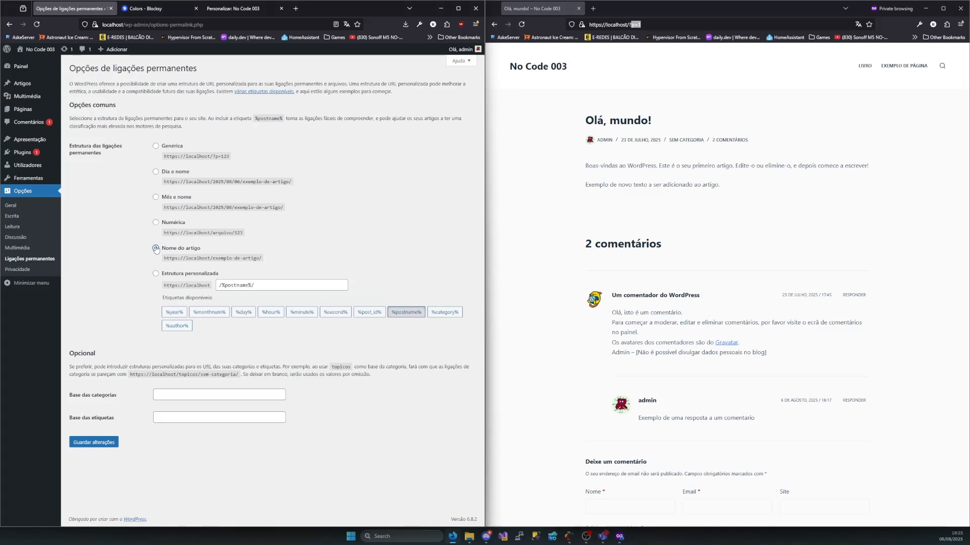
{"action": "left_click", "coordinate": [103, 443]}
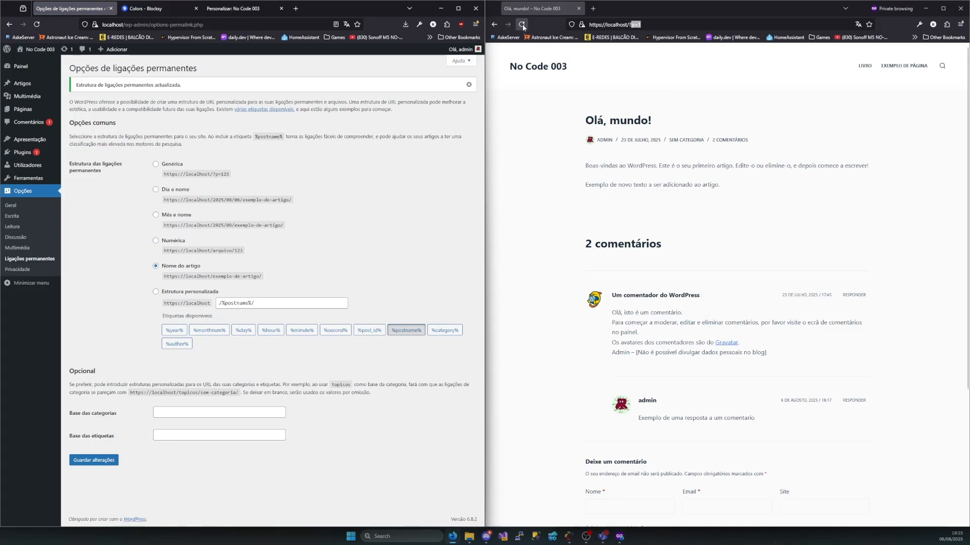
Reload the Olá, mundo! post in the private window and inspect the slug in its address
{"action": "left_click", "coordinate": [521, 25]}
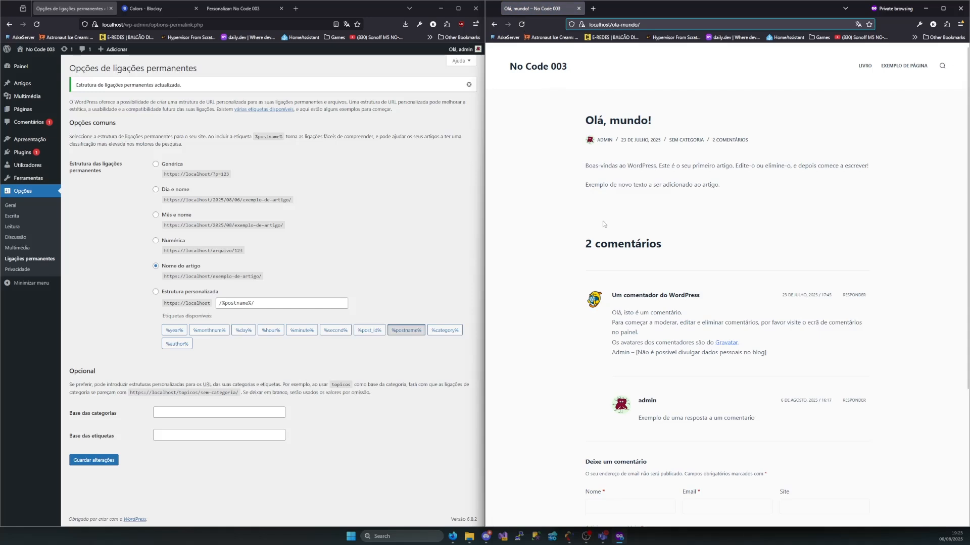
{"action": "left_click", "coordinate": [621, 26]}
{"action": "double_click", "coordinate": [621, 25]}
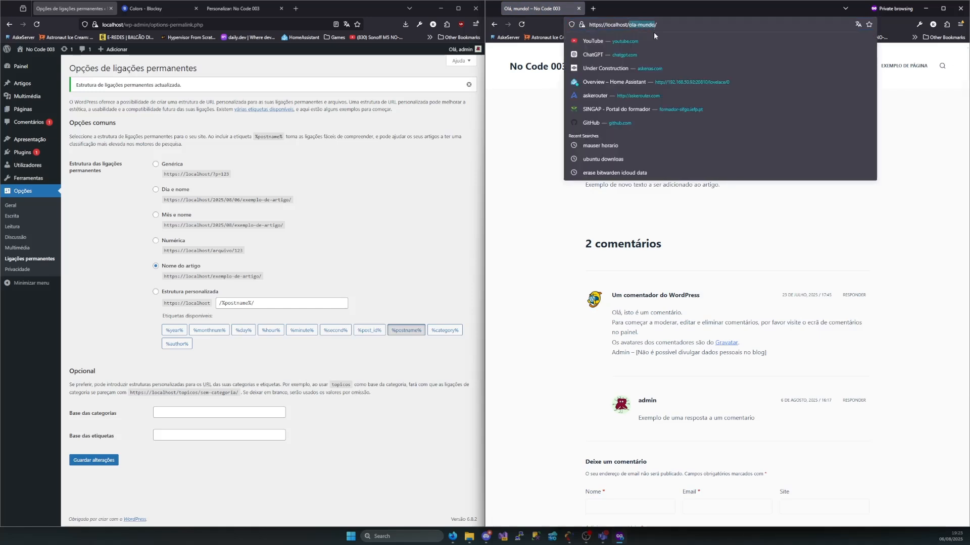
{"action": "left_click", "coordinate": [520, 257]}
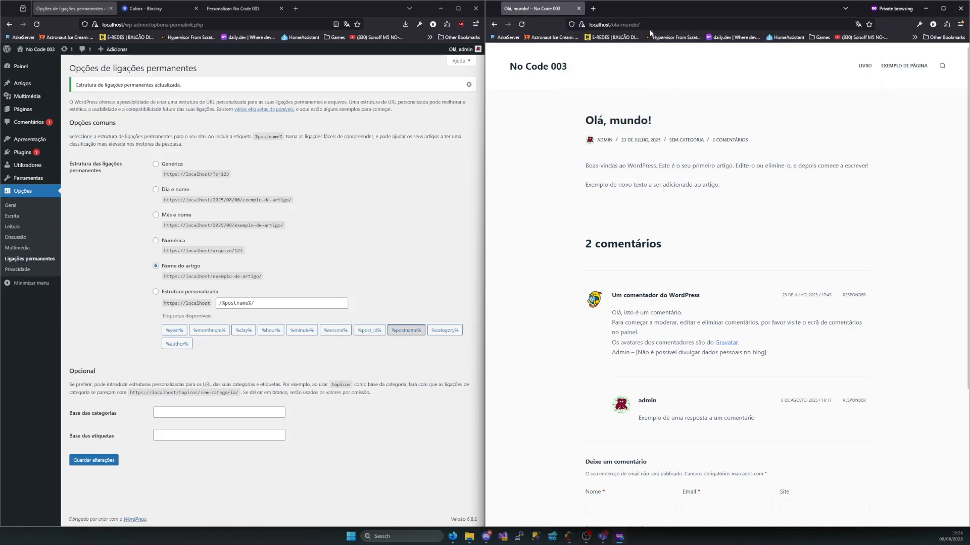
{"action": "left_click", "coordinate": [636, 25]}
{"action": "left_click", "coordinate": [493, 228]}
Return to the site's home page in the private window, visit Novo Post and inspect its address
{"action": "key", "text": "alt+Left"}
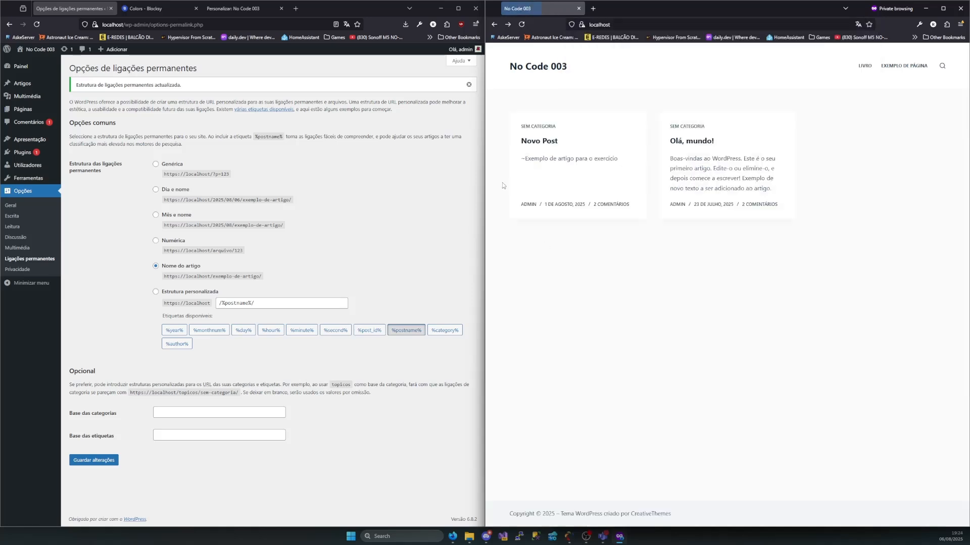
{"action": "left_click", "coordinate": [543, 145]}
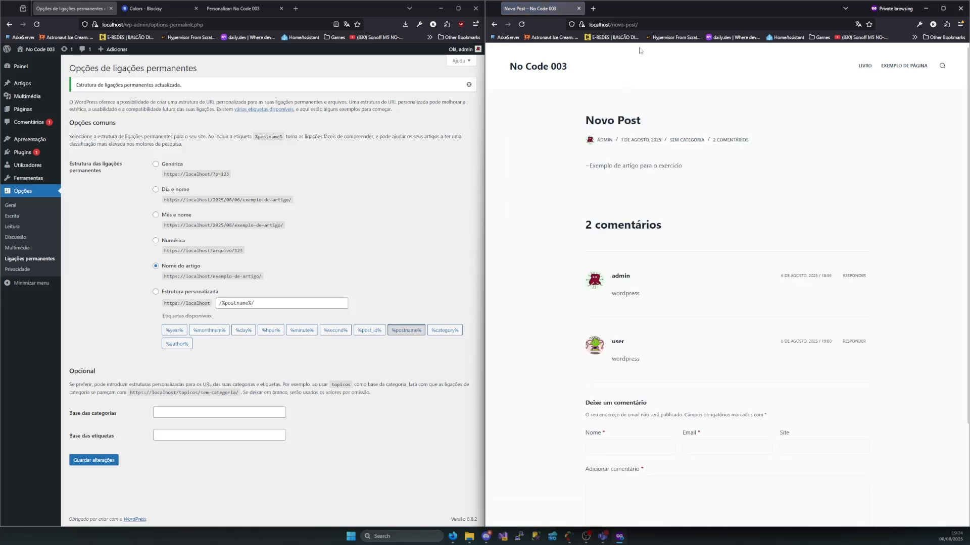
{"action": "left_click_drag", "start_coordinate": [642, 25], "coordinate": [611, 25]}
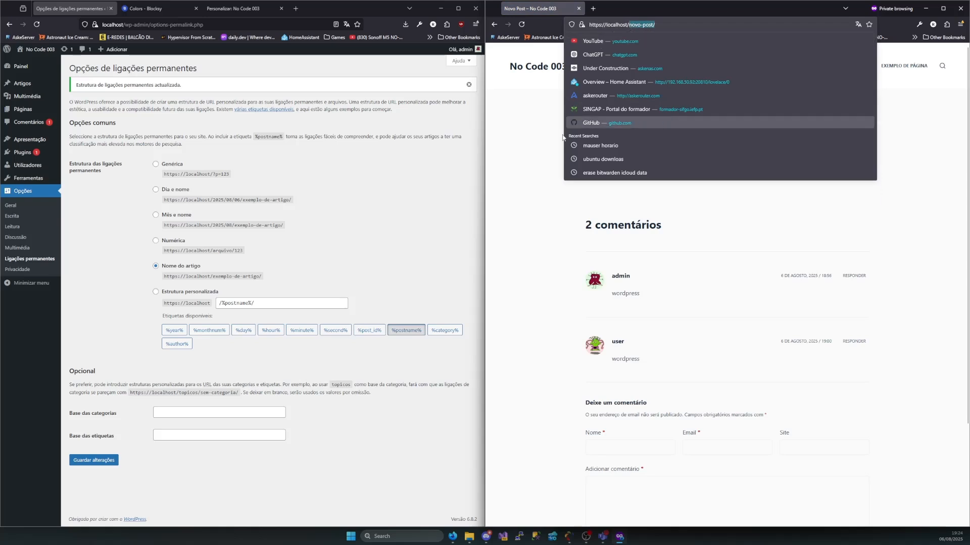
{"action": "left_click", "coordinate": [527, 176]}
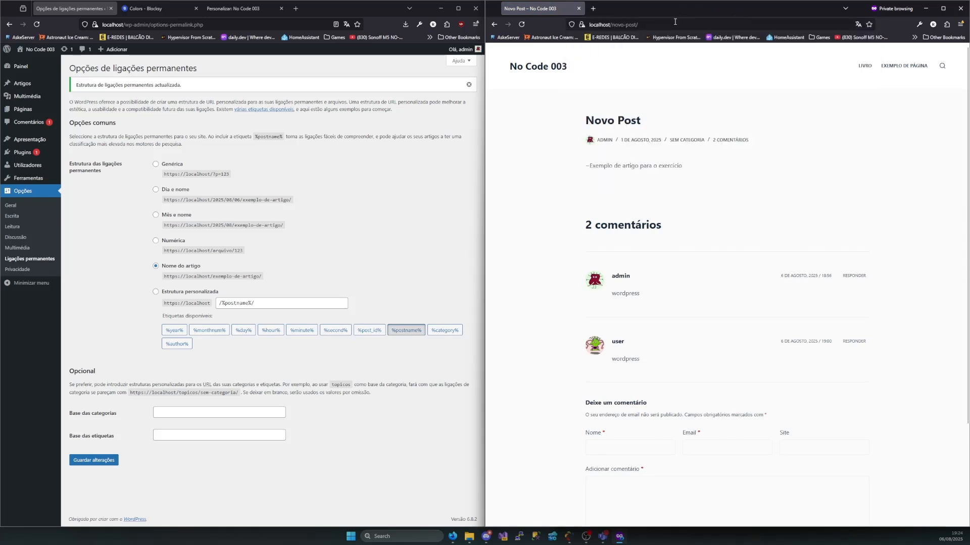
{"action": "left_click_drag", "start_coordinate": [675, 22], "coordinate": [566, 28]}
Visit the Livro and Exemplo de página pages in the private window and inspect the slugs in their addresses
{"action": "left_click", "coordinate": [868, 66]}
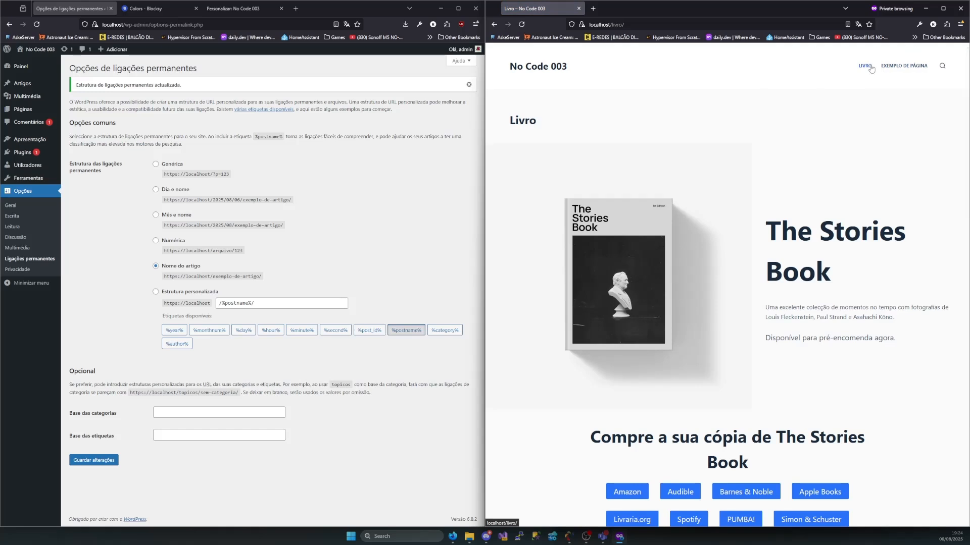
{"action": "left_click", "coordinate": [633, 25]}
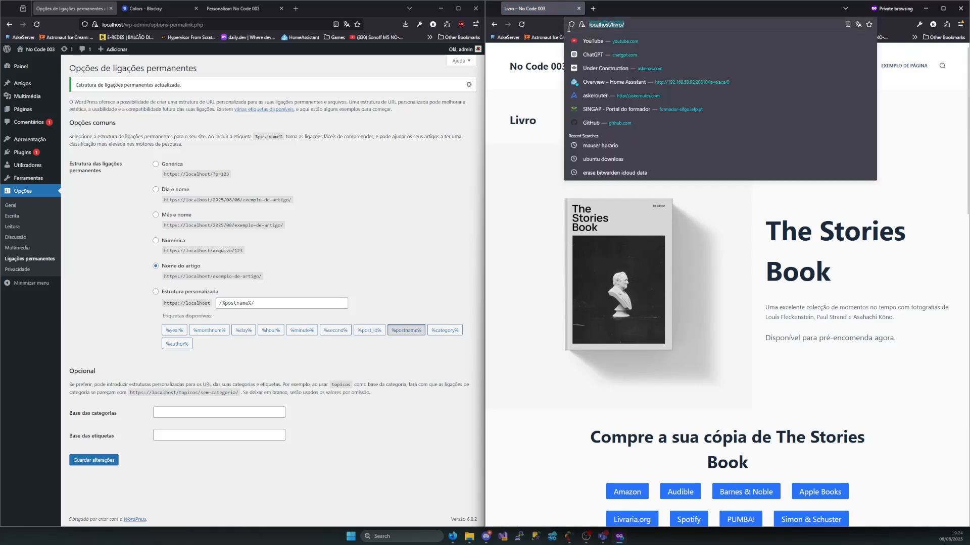
{"action": "left_click", "coordinate": [538, 132]}
{"action": "left_click", "coordinate": [904, 65]}
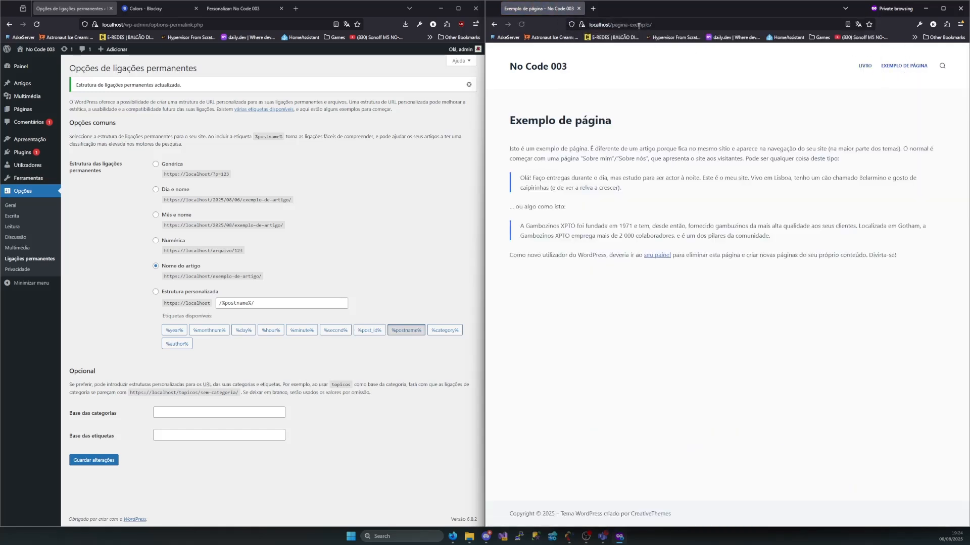
{"action": "left_click_drag", "start_coordinate": [654, 26], "coordinate": [612, 26]}
{"action": "left_click", "coordinate": [533, 110]}
{"action": "left_click_drag", "start_coordinate": [651, 25], "coordinate": [613, 24]}
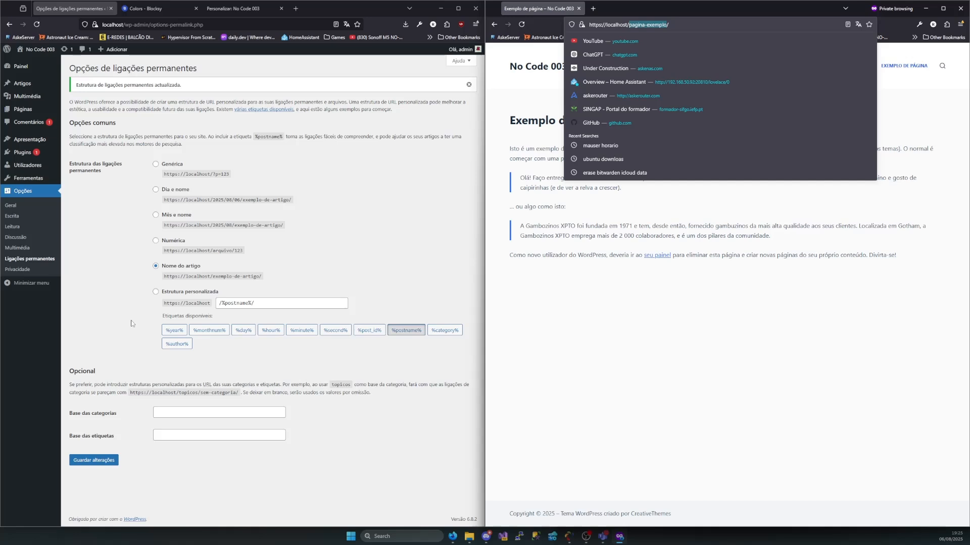
{"action": "left_click", "coordinate": [125, 270]}
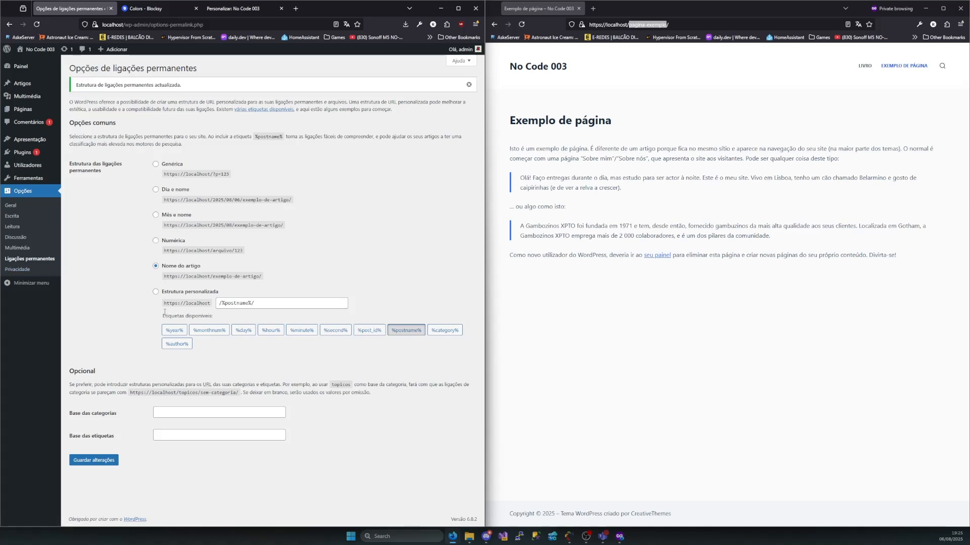
{"action": "left_click", "coordinate": [633, 72]}
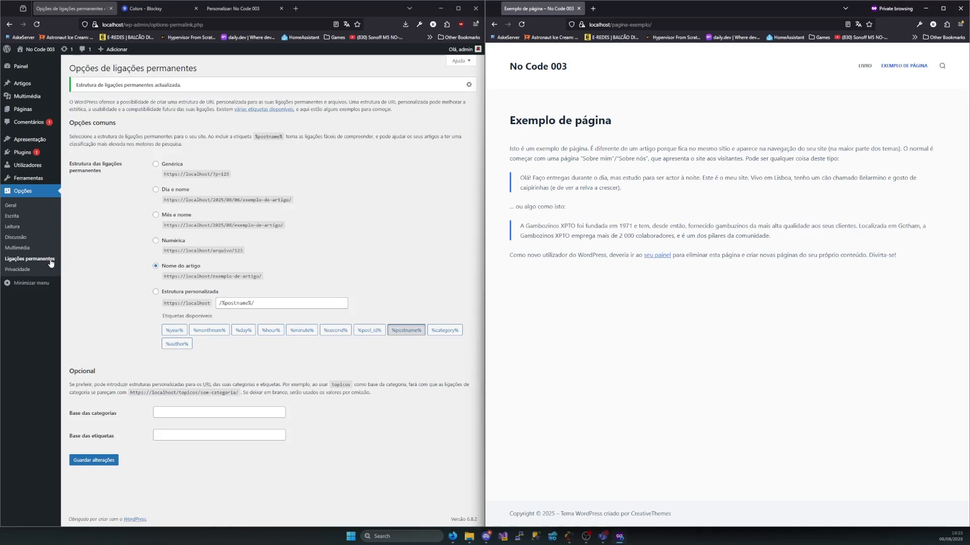
Visit the privacy options and examine the settings for creating a privacy policy page or choosing an existing one
{"action": "left_click", "coordinate": [23, 271]}
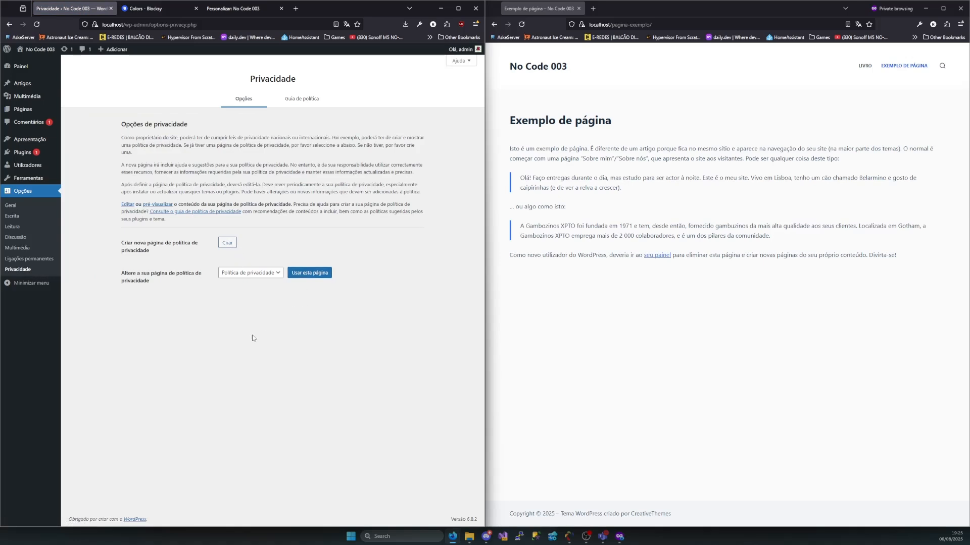
{"action": "left_click_drag", "start_coordinate": [151, 251], "coordinate": [107, 246]}
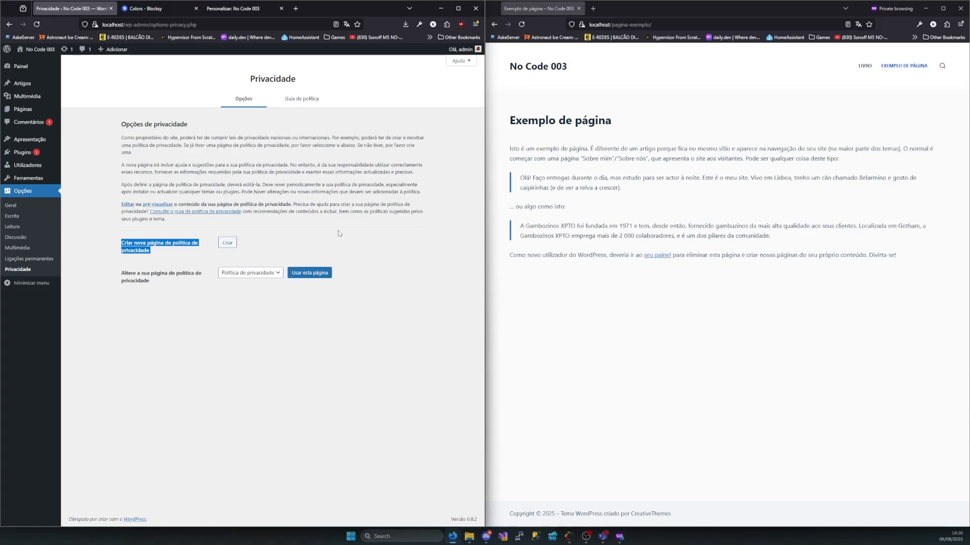
{"action": "left_click_drag", "start_coordinate": [182, 137], "coordinate": [317, 137]}
{"action": "left_click", "coordinate": [265, 137]}
{"action": "left_click", "coordinate": [318, 137]}
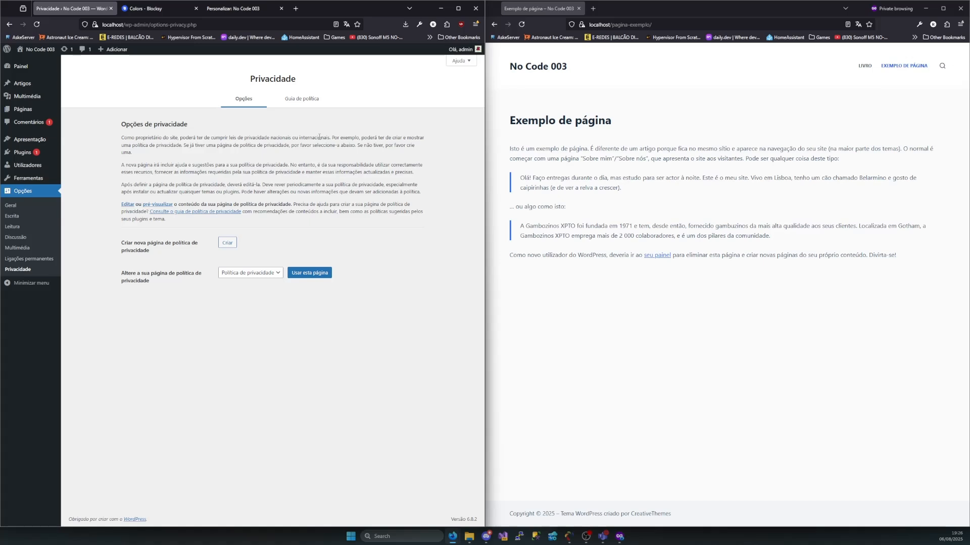
{"action": "left_click", "coordinate": [249, 272]}
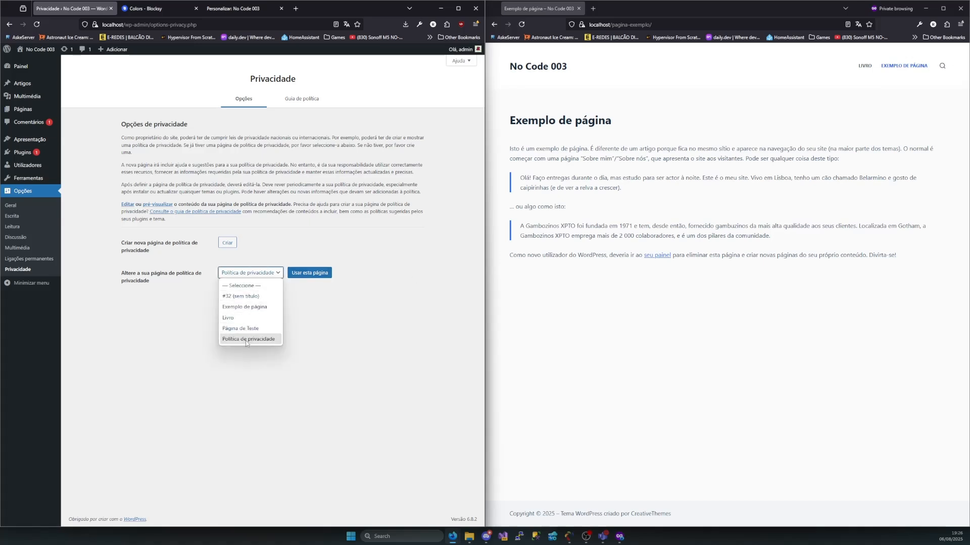
{"action": "left_click", "coordinate": [308, 346]}
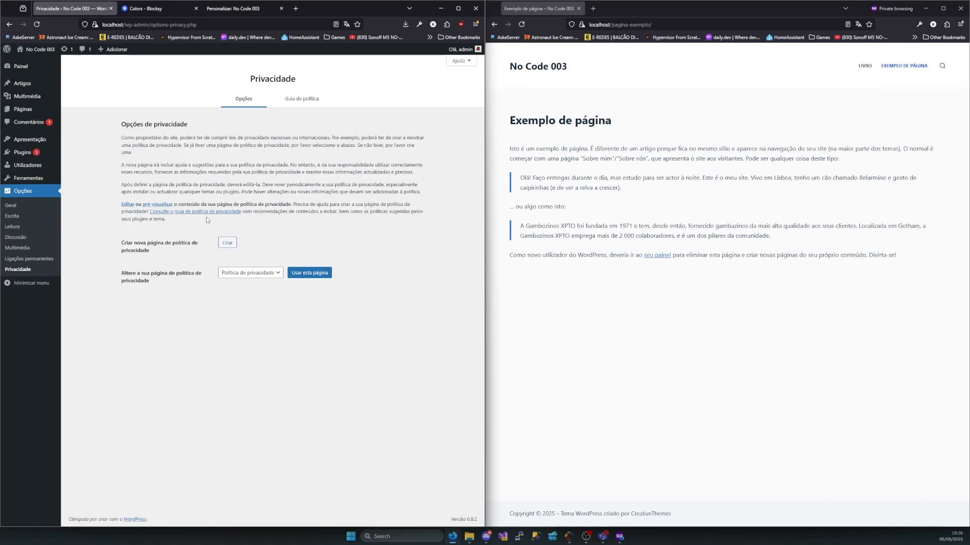
List all the site's pages, locate the Política de privacidade draft and open it in the editor
{"action": "left_click", "coordinate": [26, 111]}
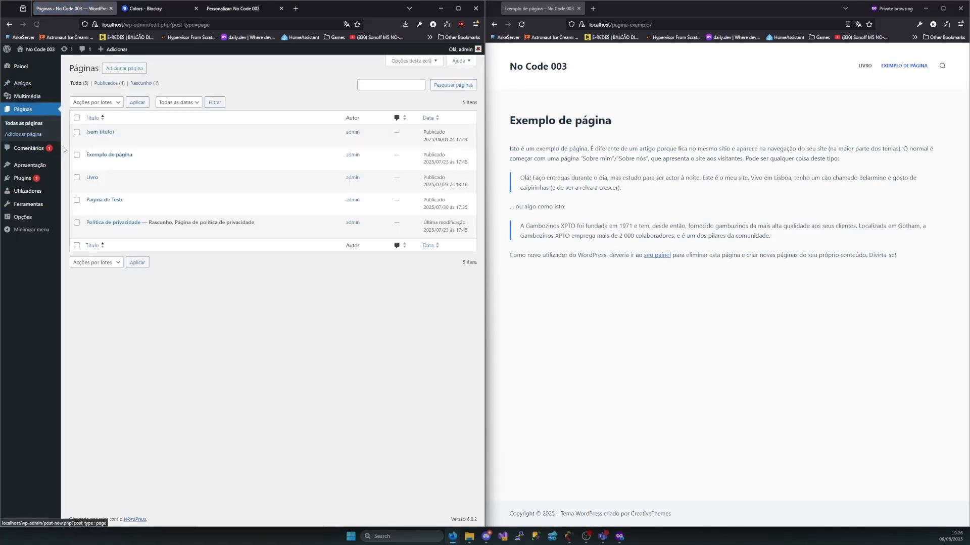
{"action": "mouse_move", "coordinate": [246, 225]}
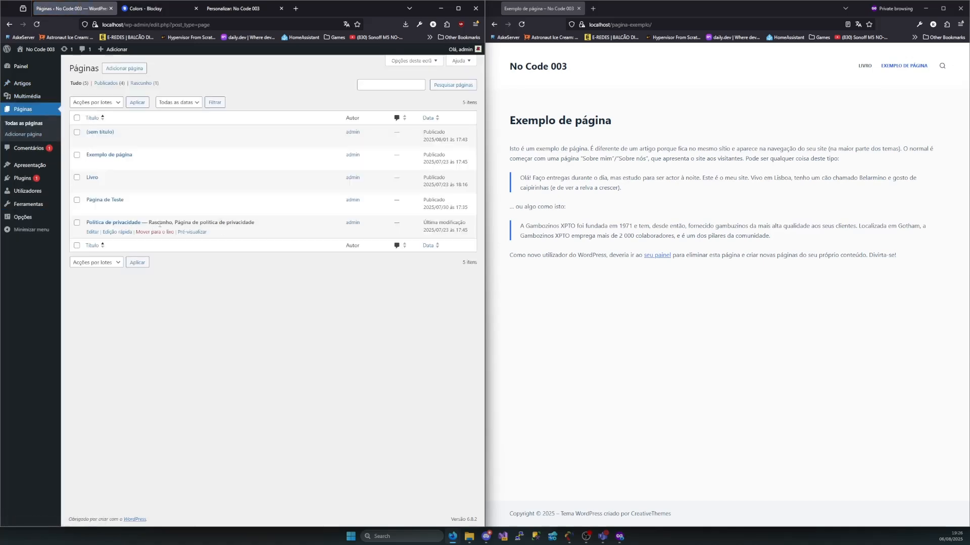
{"action": "left_click_drag", "start_coordinate": [174, 223], "coordinate": [266, 226]}
{"action": "left_click", "coordinate": [262, 267]}
{"action": "left_click", "coordinate": [104, 223]}
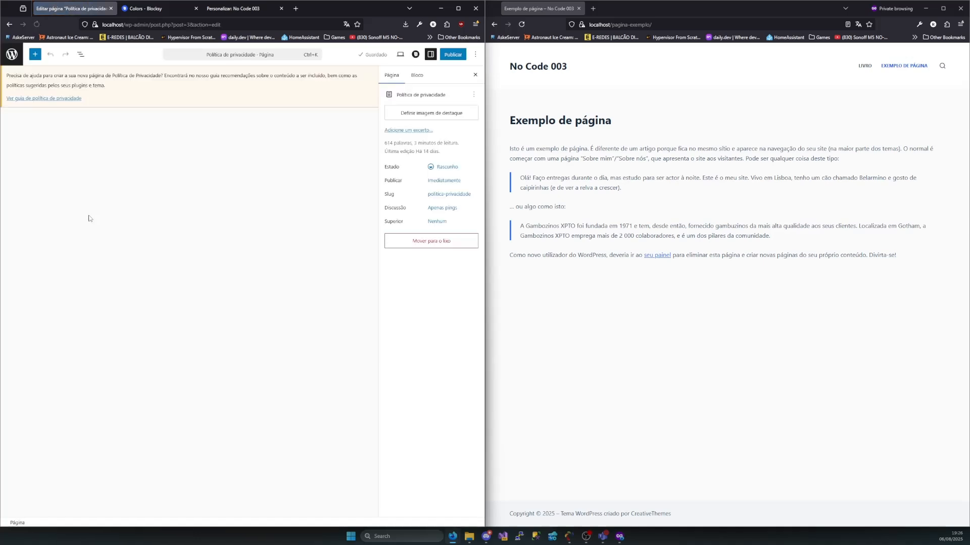
Read through the suggested privacy policy text, including the site address under Quem somos and the remaining sections
{"action": "scroll", "coordinate": [91, 209], "scroll_direction": "down", "scroll_amount": 9}
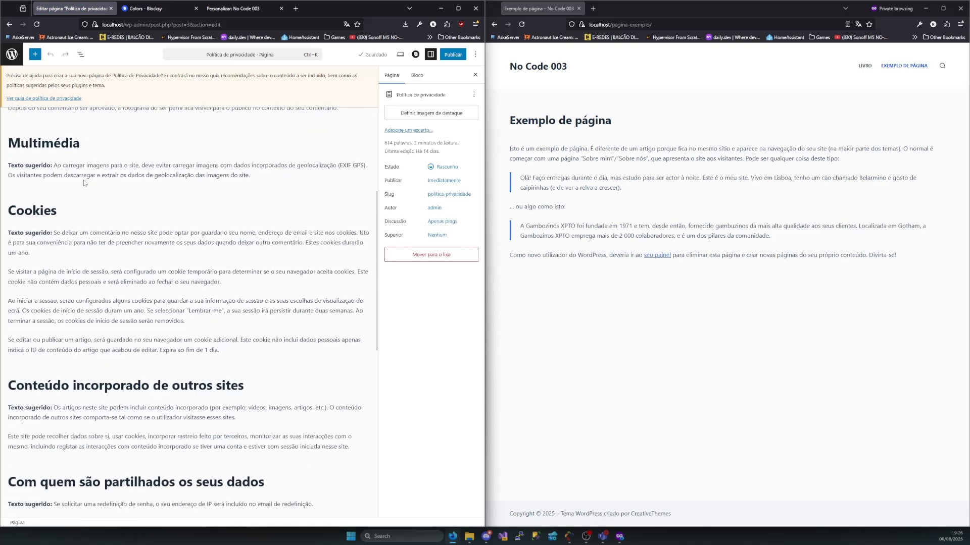
{"action": "scroll", "coordinate": [64, 203], "scroll_direction": "down", "scroll_amount": 5}
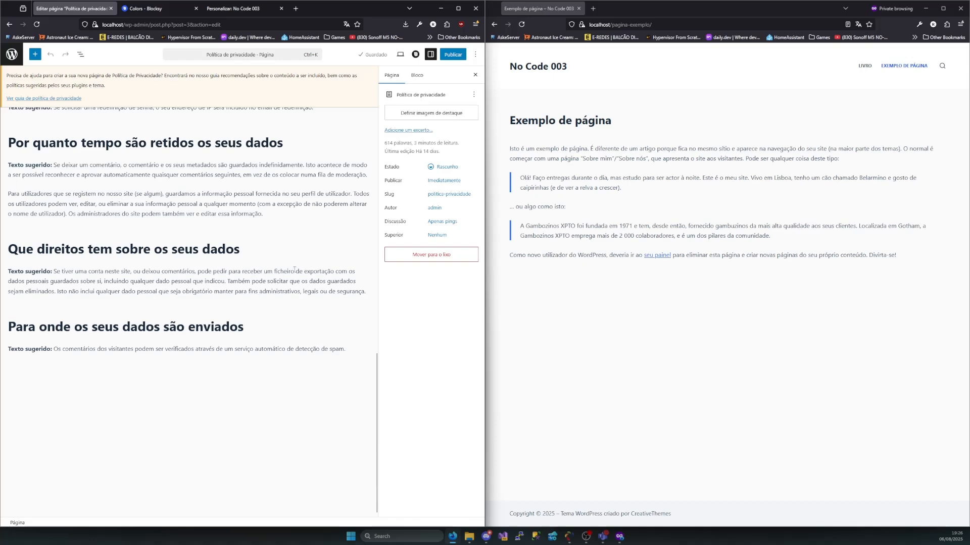
{"action": "scroll", "coordinate": [172, 222], "scroll_direction": "up", "scroll_amount": 15}
{"action": "scroll", "coordinate": [172, 223], "scroll_direction": "up", "scroll_amount": 7}
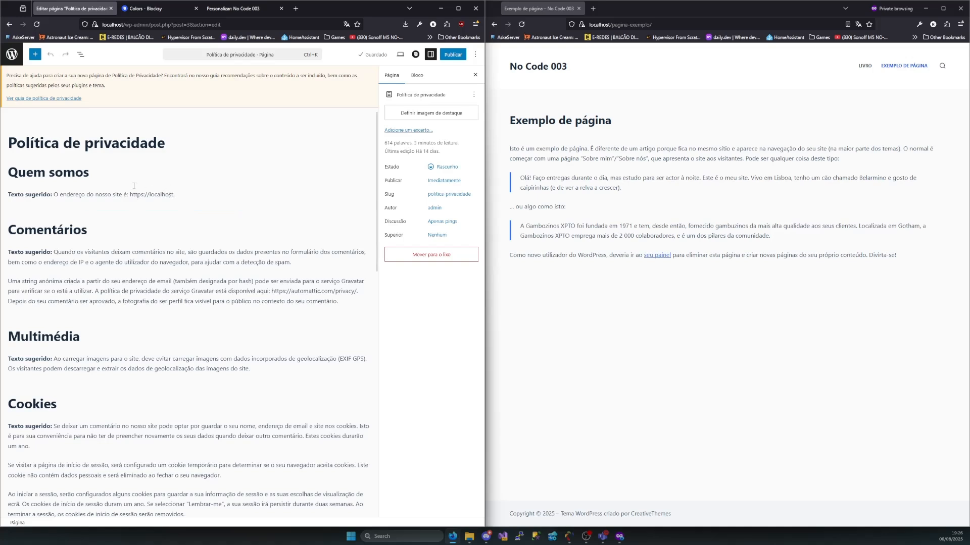
{"action": "left_click_drag", "start_coordinate": [132, 194], "coordinate": [191, 193]}
{"action": "scroll", "coordinate": [223, 209], "scroll_direction": "down", "scroll_amount": 1}
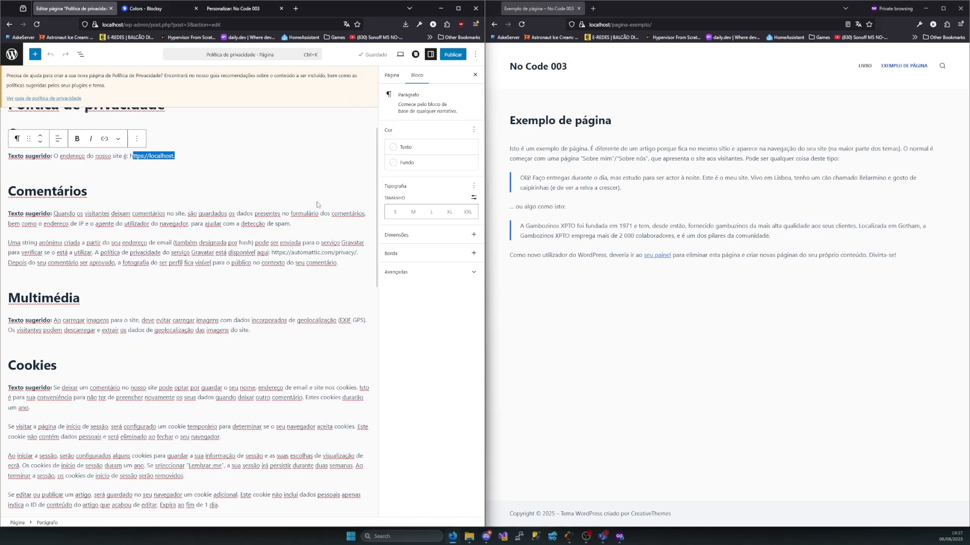
{"action": "scroll", "coordinate": [319, 205], "scroll_direction": "down", "scroll_amount": 6}
{"action": "scroll", "coordinate": [80, 239], "scroll_direction": "down", "scroll_amount": 5}
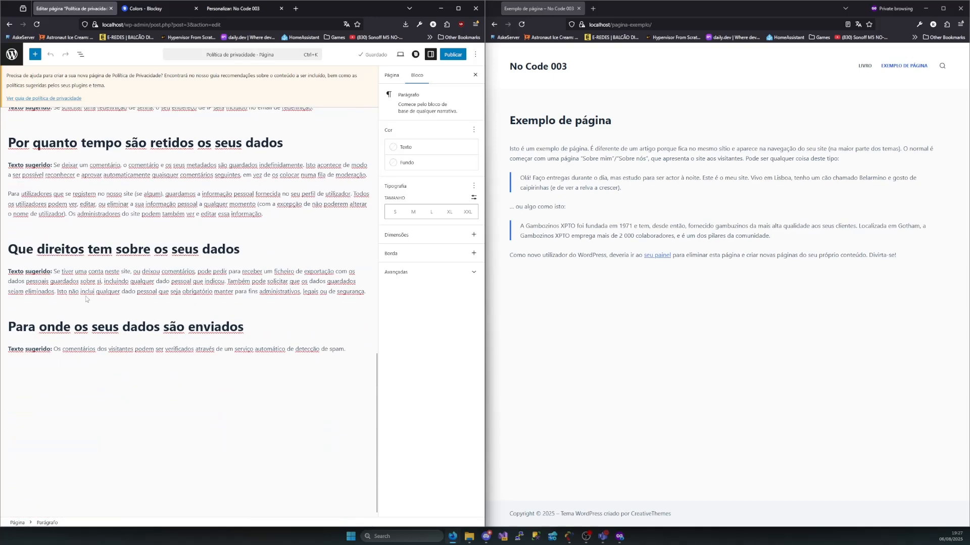
{"action": "scroll", "coordinate": [78, 190], "scroll_direction": "up", "scroll_amount": 15}
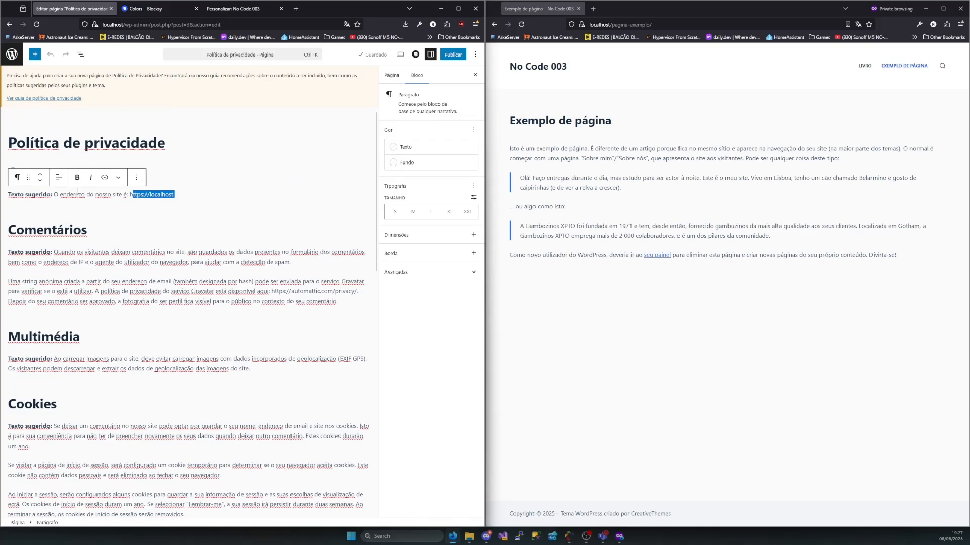
Leave the privacy policy editor and display the general site options
{"action": "key", "text": "alt+Left"}
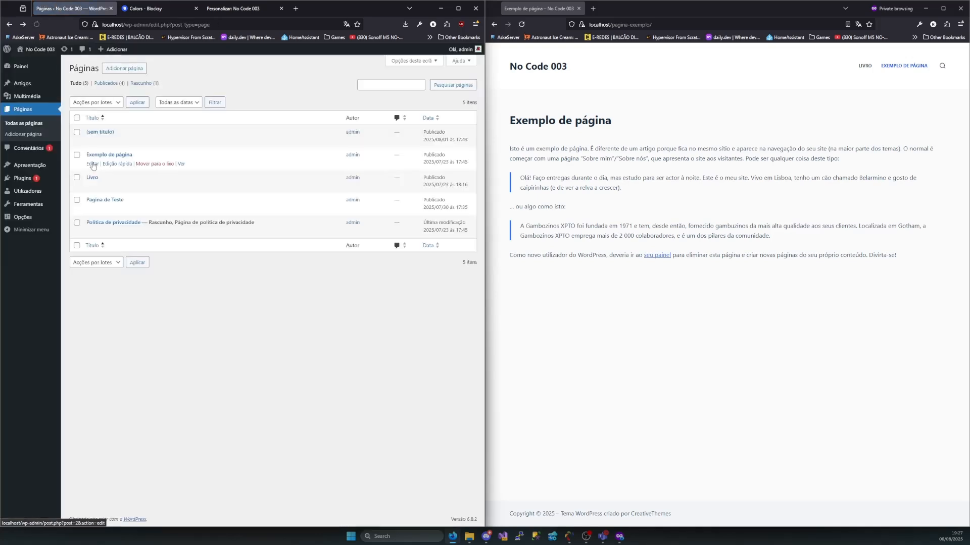
{"action": "left_click", "coordinate": [21, 217]}
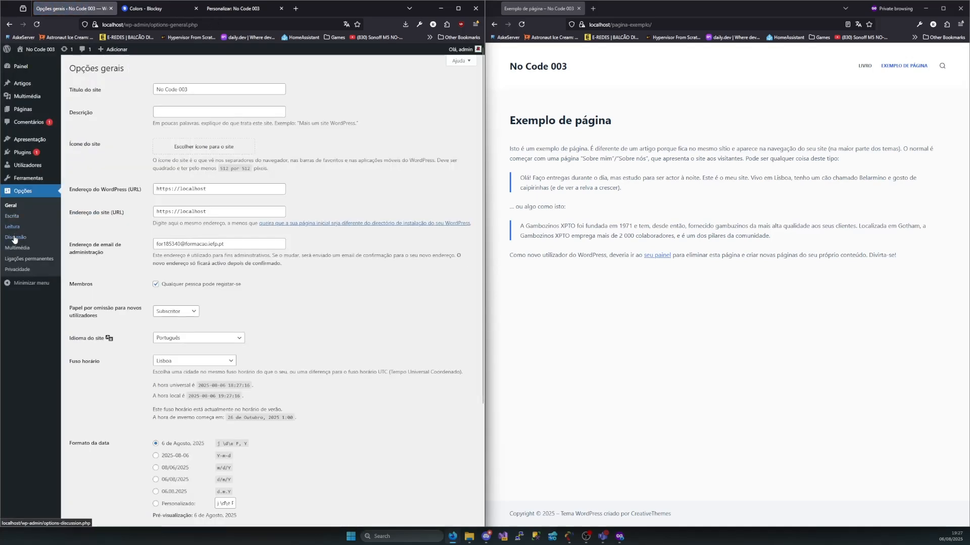
{"action": "mouse_move", "coordinate": [21, 107]}
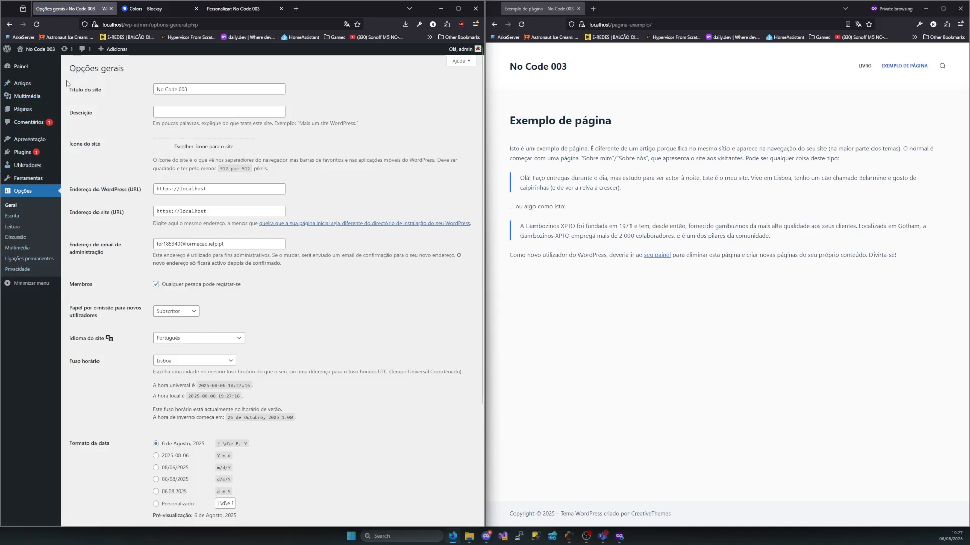
Review the dashboard's widgets, including site health and recent activity, and display the list of all posts
{"action": "left_click", "coordinate": [27, 71]}
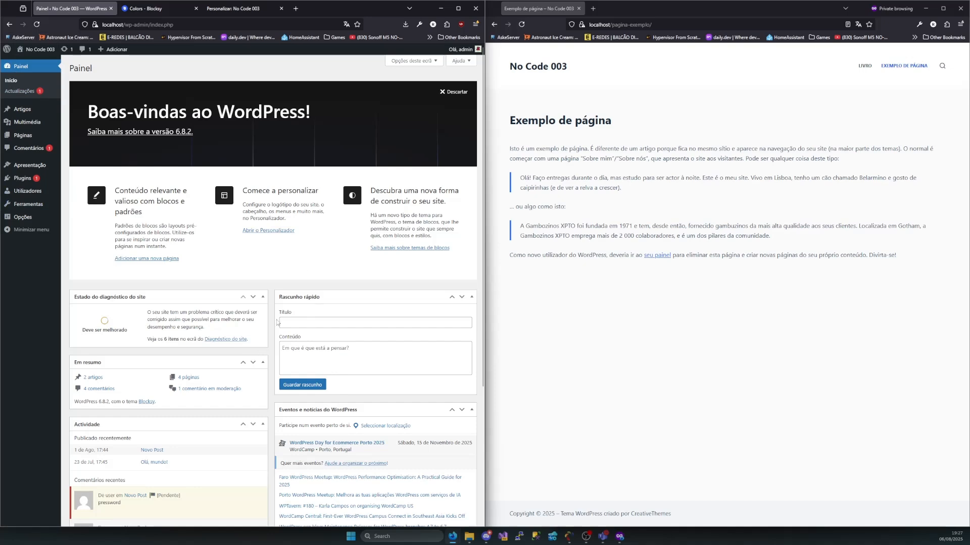
{"action": "scroll", "coordinate": [277, 322], "scroll_direction": "down", "scroll_amount": 4}
{"action": "left_click", "coordinate": [23, 108]}
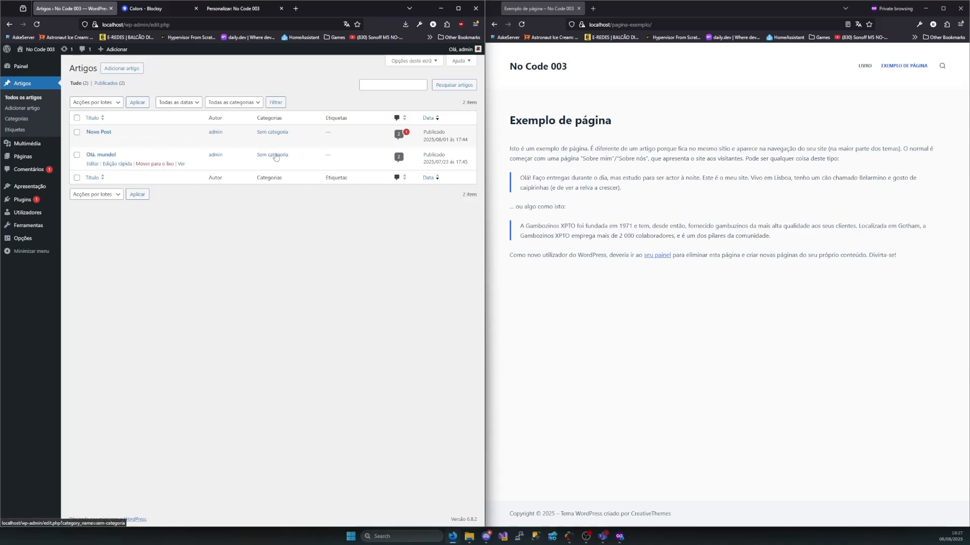
Review the site's content sections in turn: the media library, the list of all pages and the comments
{"action": "left_click", "coordinate": [32, 145]}
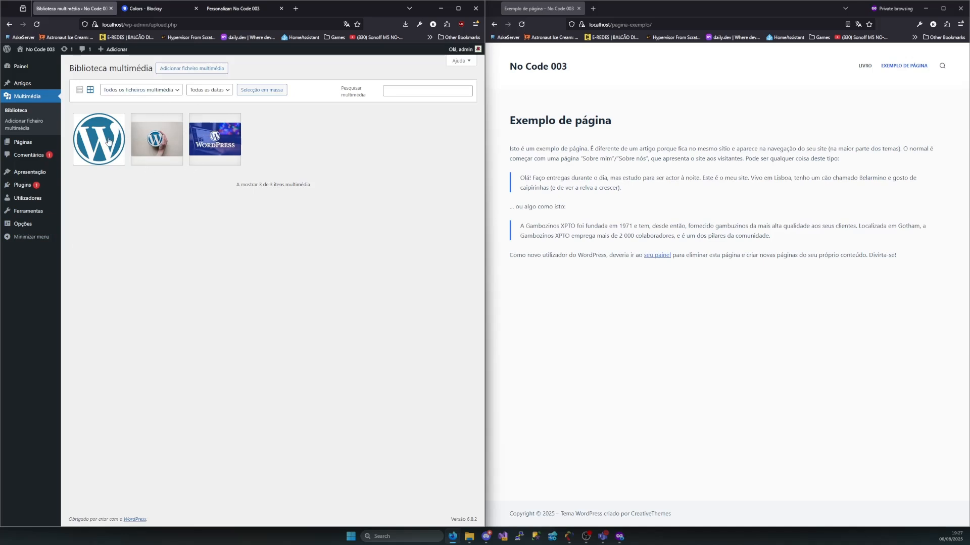
{"action": "left_click", "coordinate": [22, 143]}
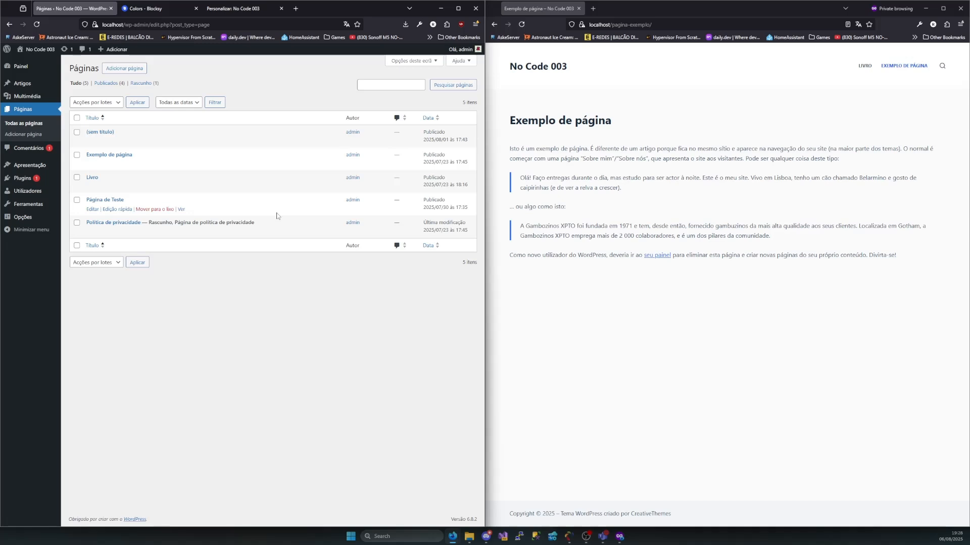
{"action": "left_click", "coordinate": [34, 150]}
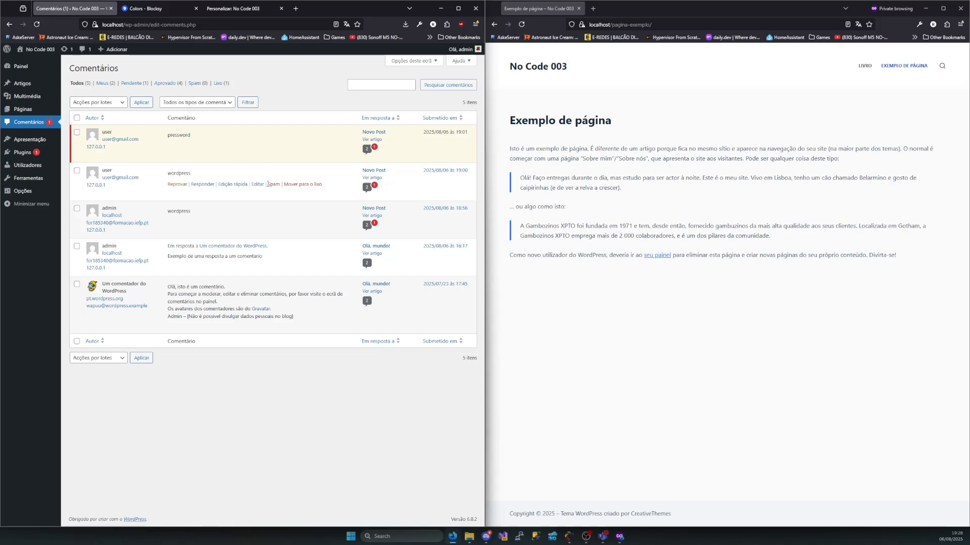
Review the installed themes under Apresentação, followed by the list of installed plugins
{"action": "mouse_move", "coordinate": [32, 144]}
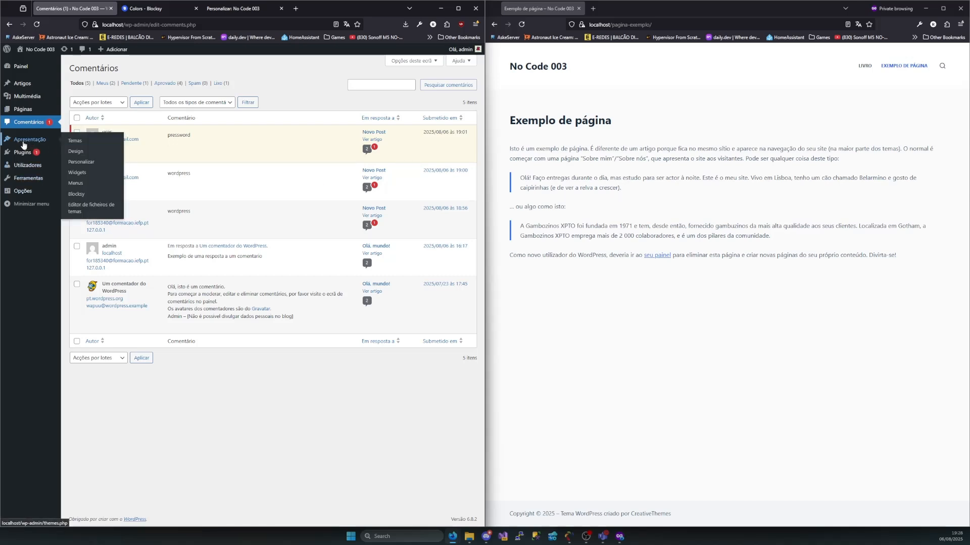
{"action": "left_click", "coordinate": [24, 145]}
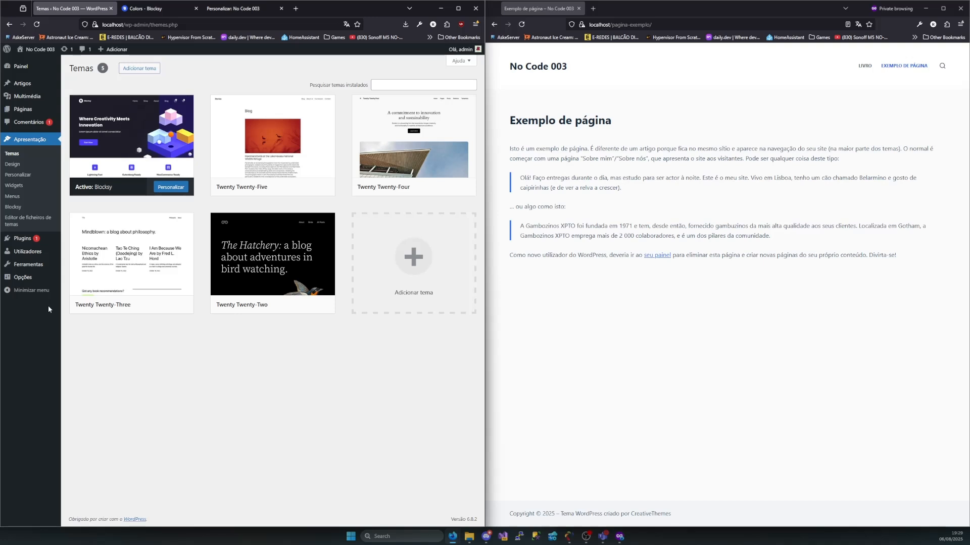
{"action": "left_click", "coordinate": [8, 245]}
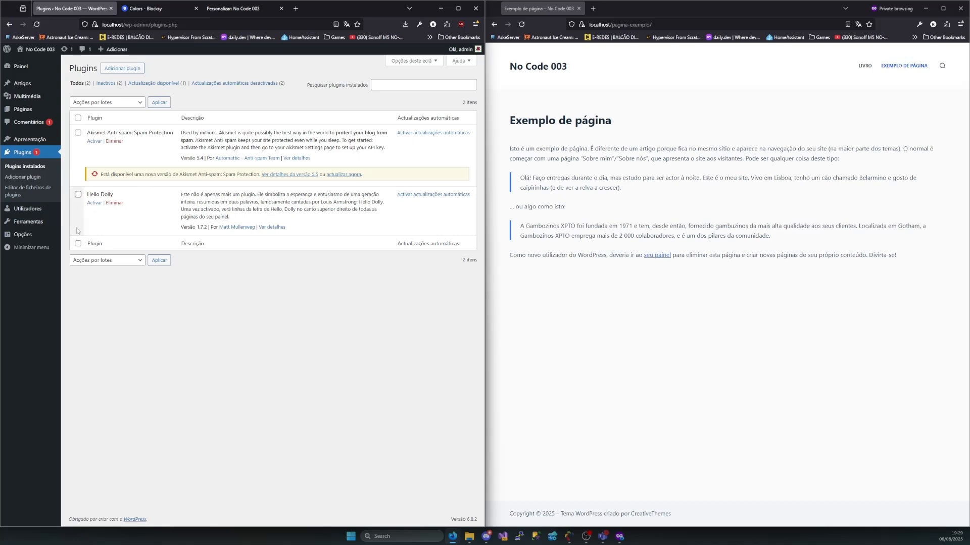
Review the list of all users and the available tools under Ferramentas
{"action": "mouse_move", "coordinate": [52, 207]}
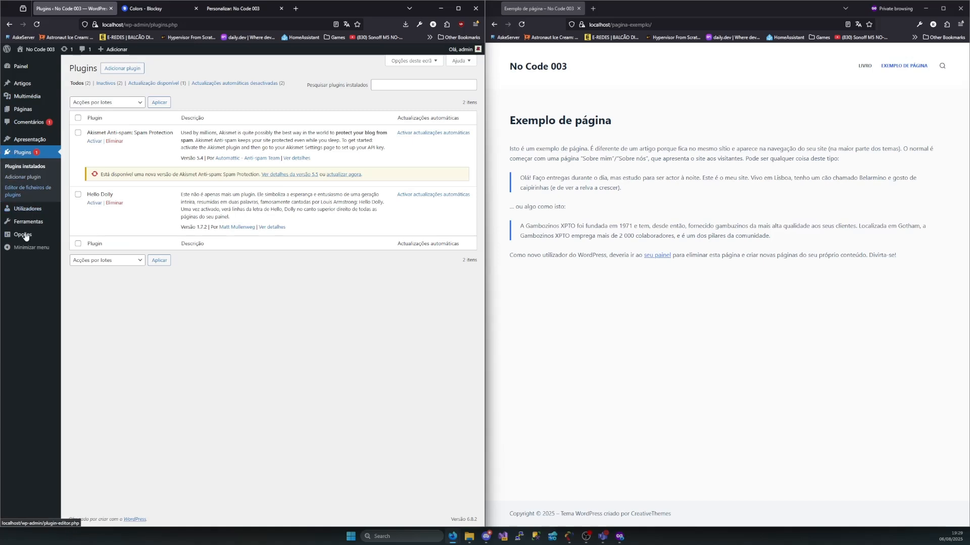
{"action": "left_click", "coordinate": [29, 210]}
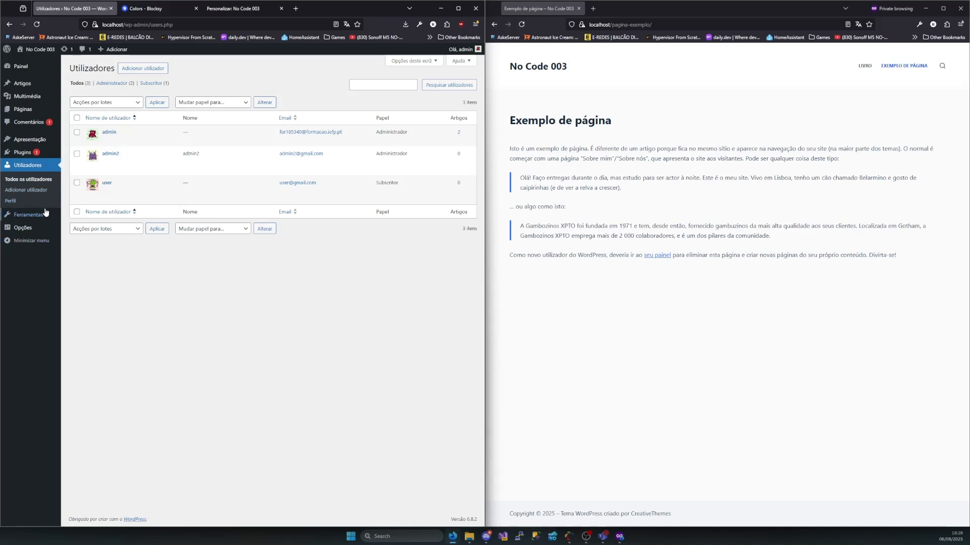
{"action": "mouse_move", "coordinate": [24, 219]}
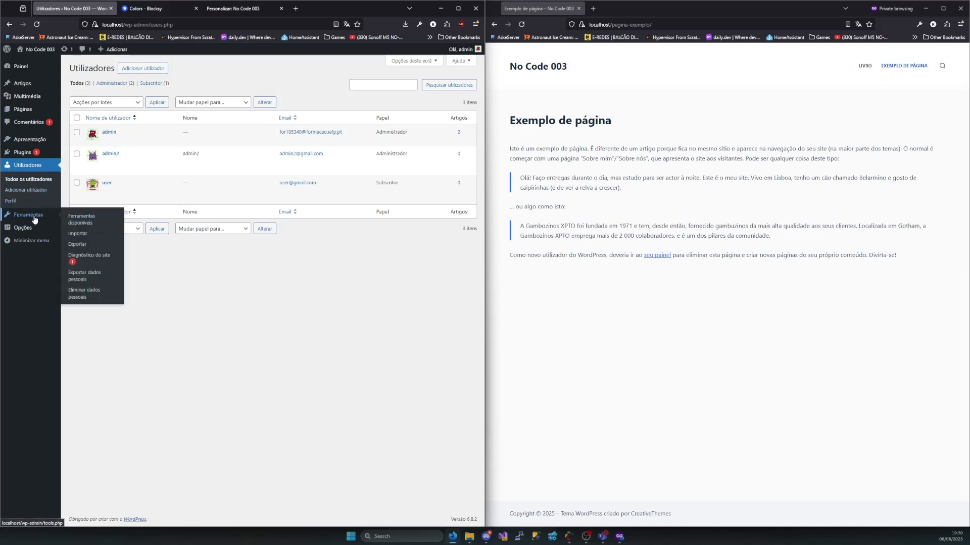
{"action": "left_click", "coordinate": [25, 219]}
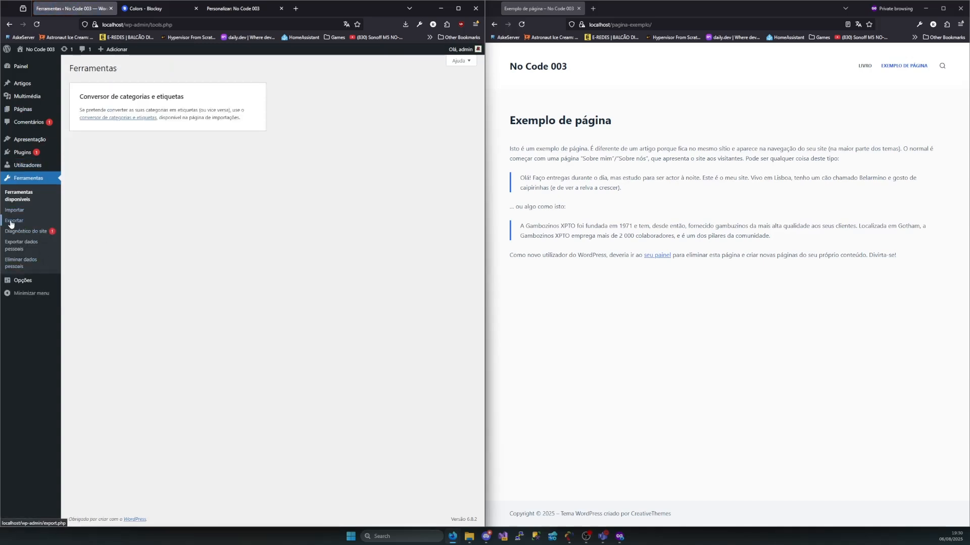
Display the general site options and look through them from the site title down to the date, time and week-start settings
{"action": "mouse_move", "coordinate": [23, 287]}
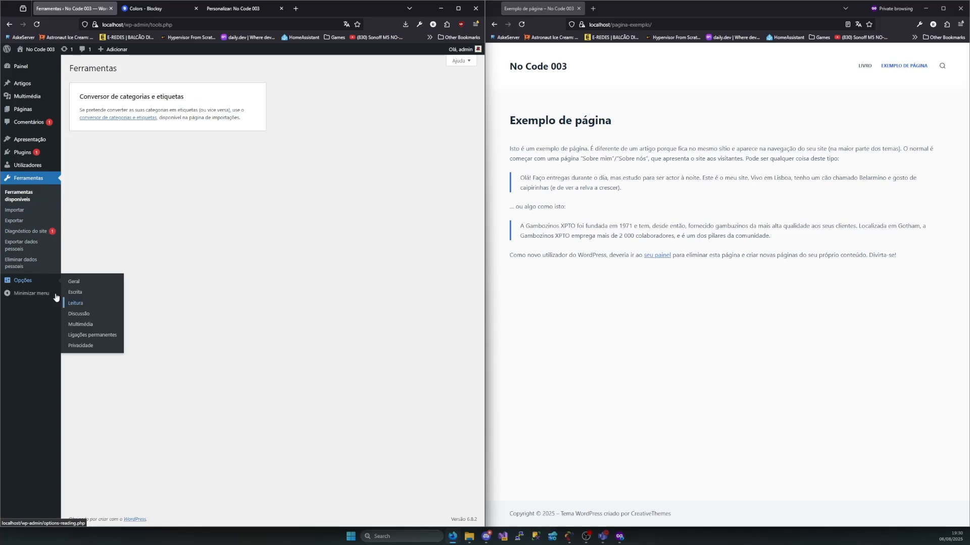
{"action": "left_click", "coordinate": [22, 287]}
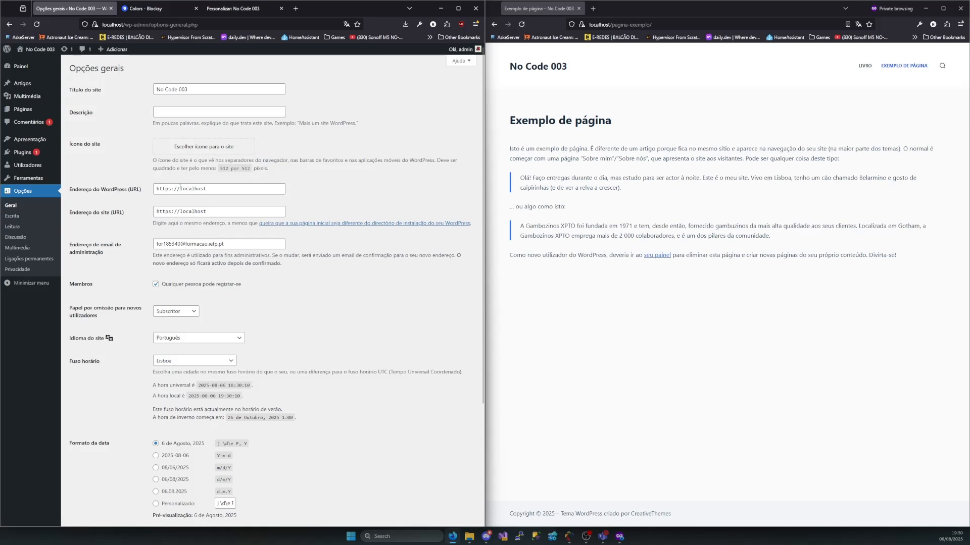
{"action": "scroll", "coordinate": [180, 188], "scroll_direction": "down", "scroll_amount": 3}
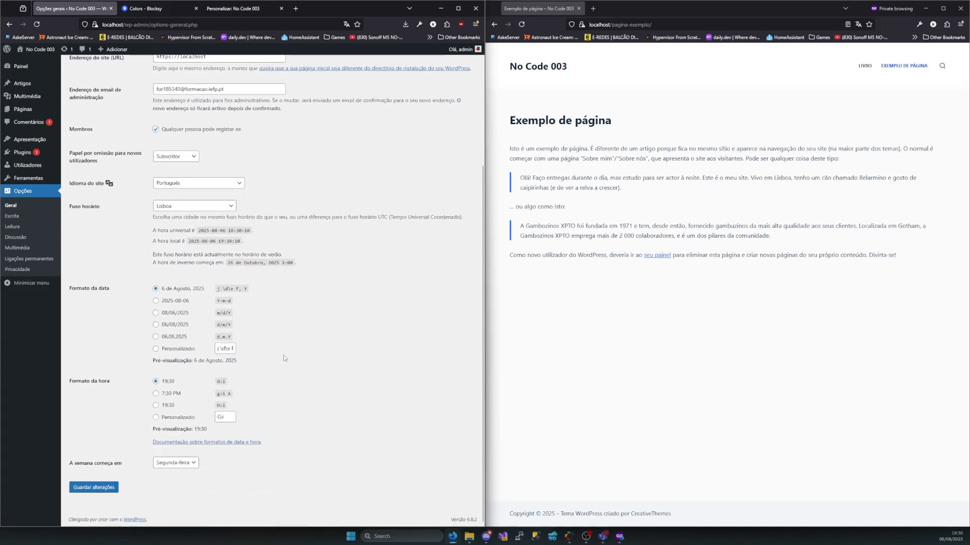
{"action": "scroll", "coordinate": [184, 385], "scroll_direction": "up", "scroll_amount": 3}
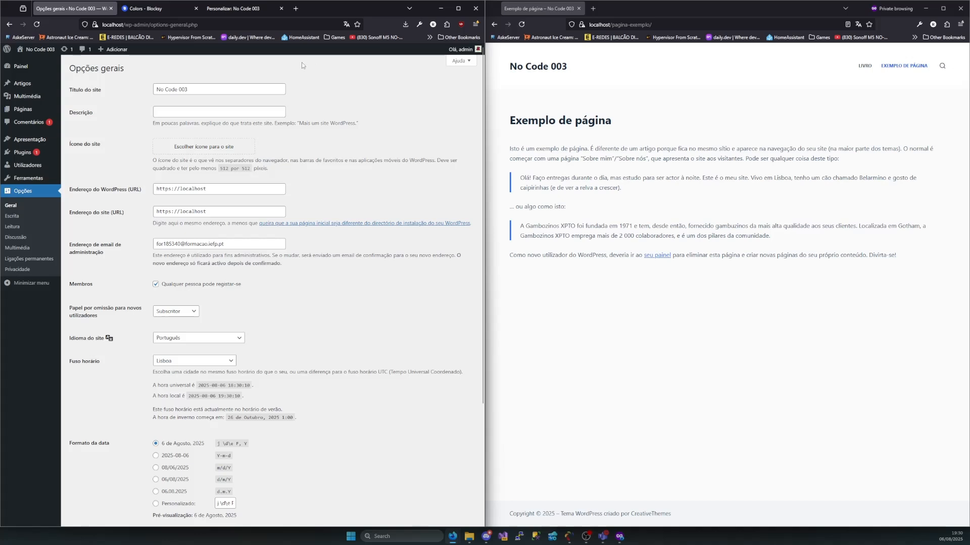
{"action": "left_click", "coordinate": [28, 284]}
{"action": "left_click", "coordinate": [7, 203]}
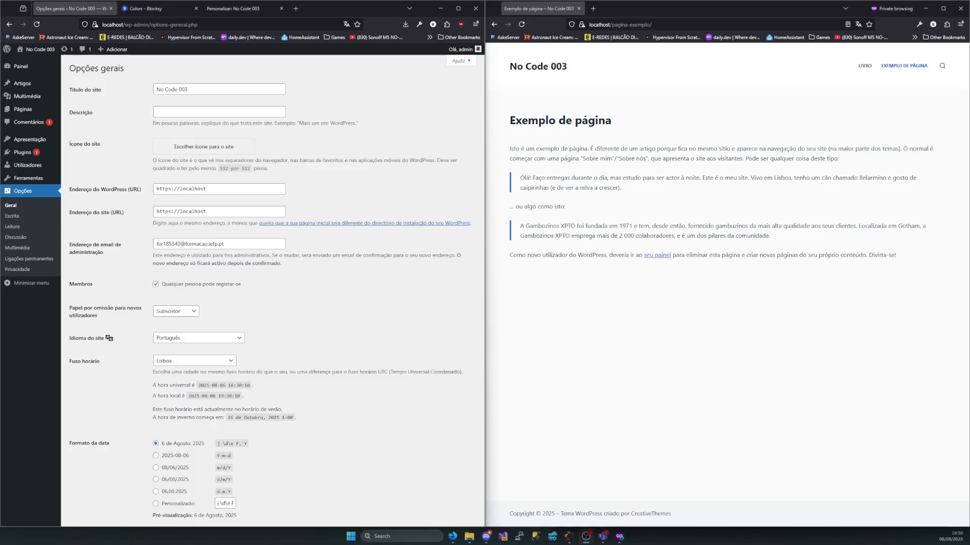
{"action": "key", "text": "super+d"}
{"action": "key", "text": "super+d"}
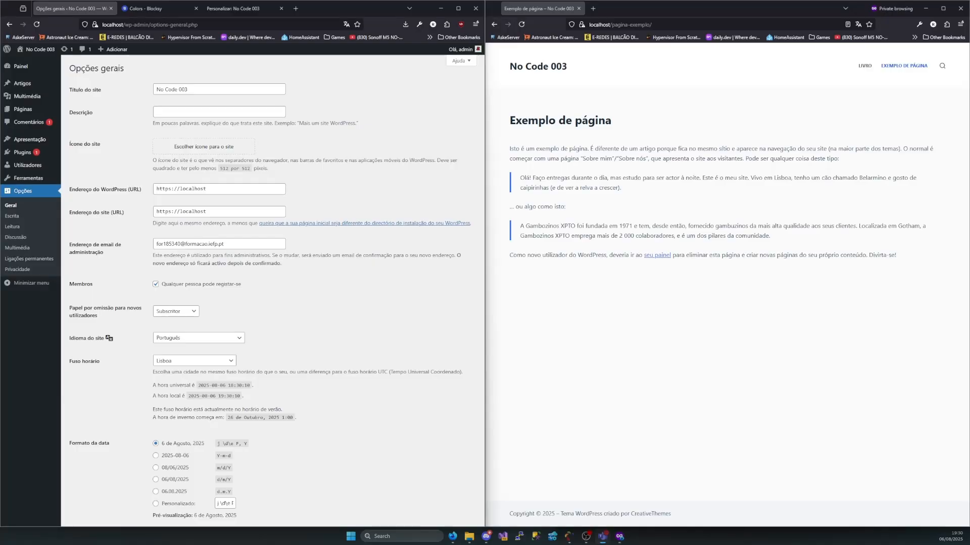